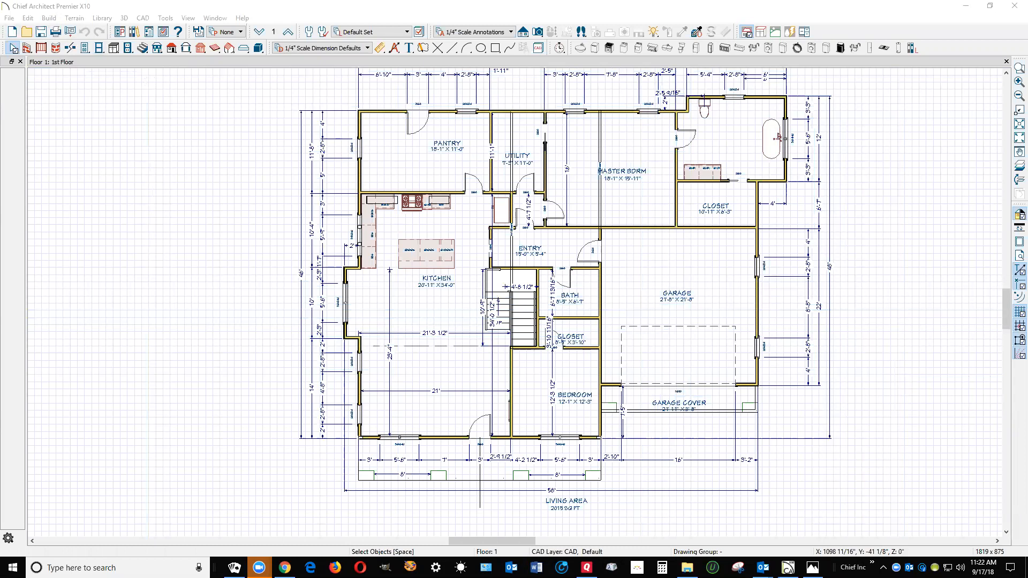
# Create a perspective full overview of the house and orbit it to examine the front porch and roof
pyautogui.click(538, 32)
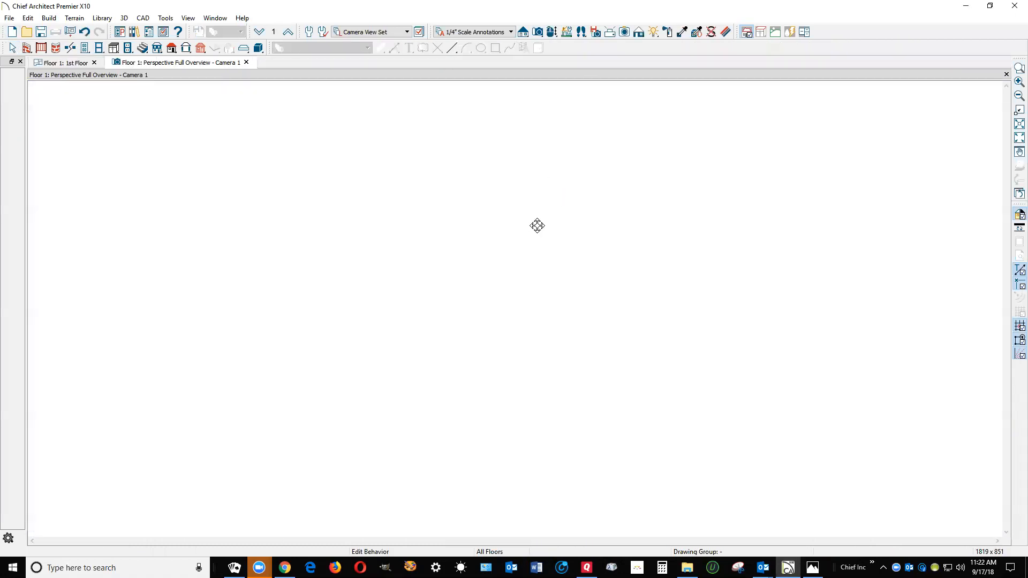
pyautogui.moveTo(535, 228); pyautogui.dragTo(604, 189)
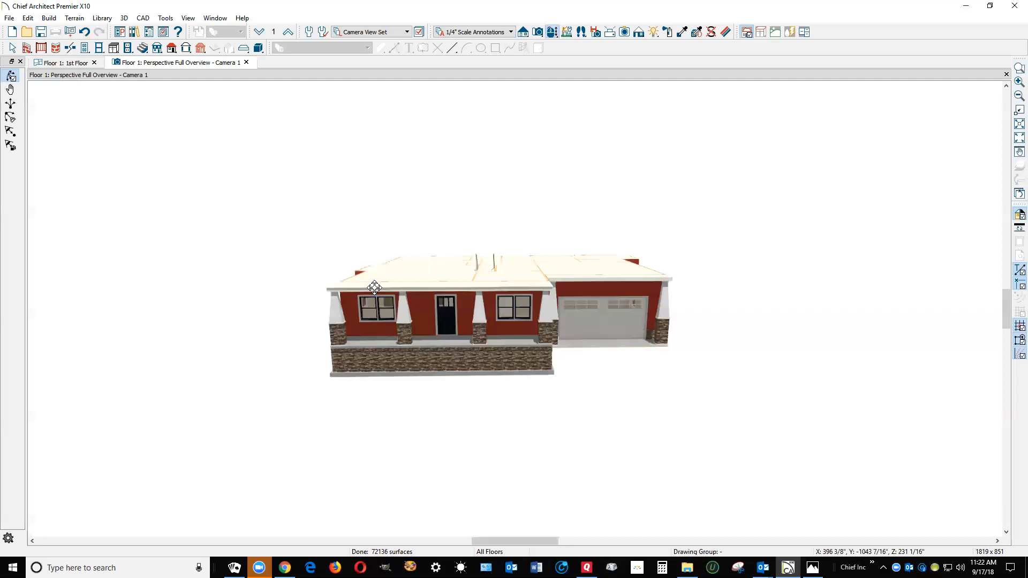
pyautogui.moveTo(533, 284); pyautogui.dragTo(510, 304)
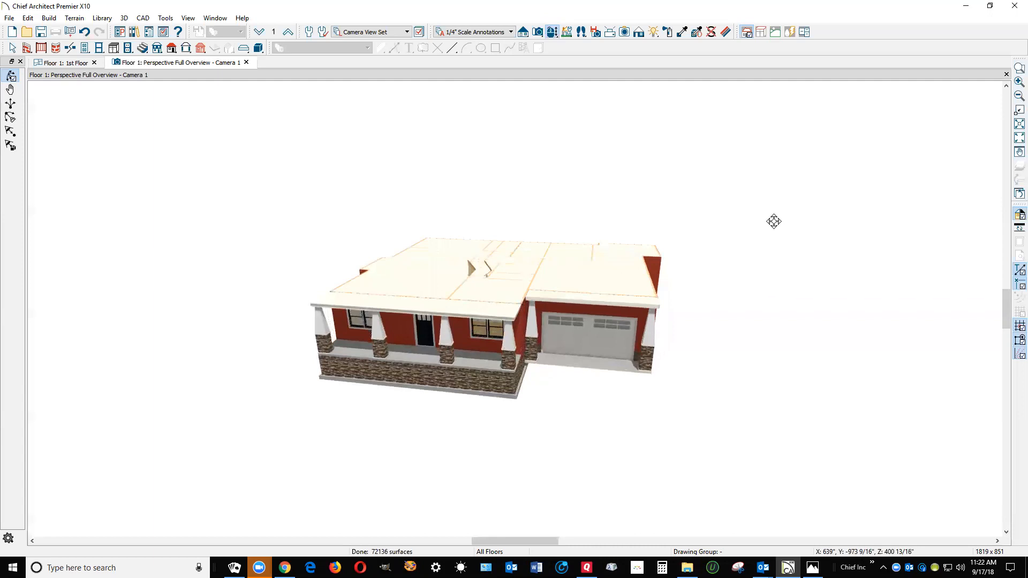
# Return to the first-floor plan and turn off grid snapping and the grid display
pyautogui.hotkey('ctrl', 'Tab')
pyautogui.scroll(-3, 829, 186)
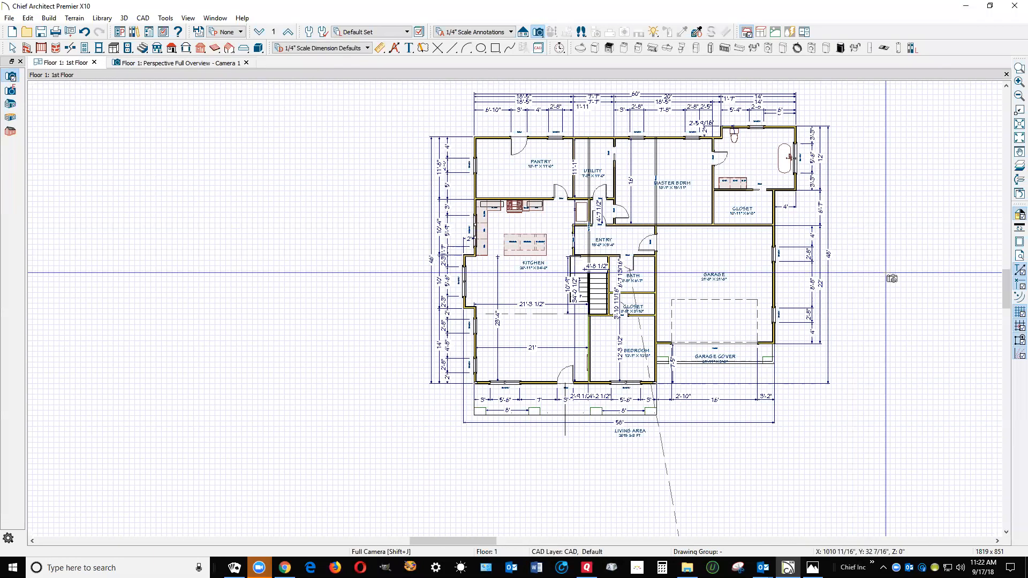
pyautogui.click(1018, 324)
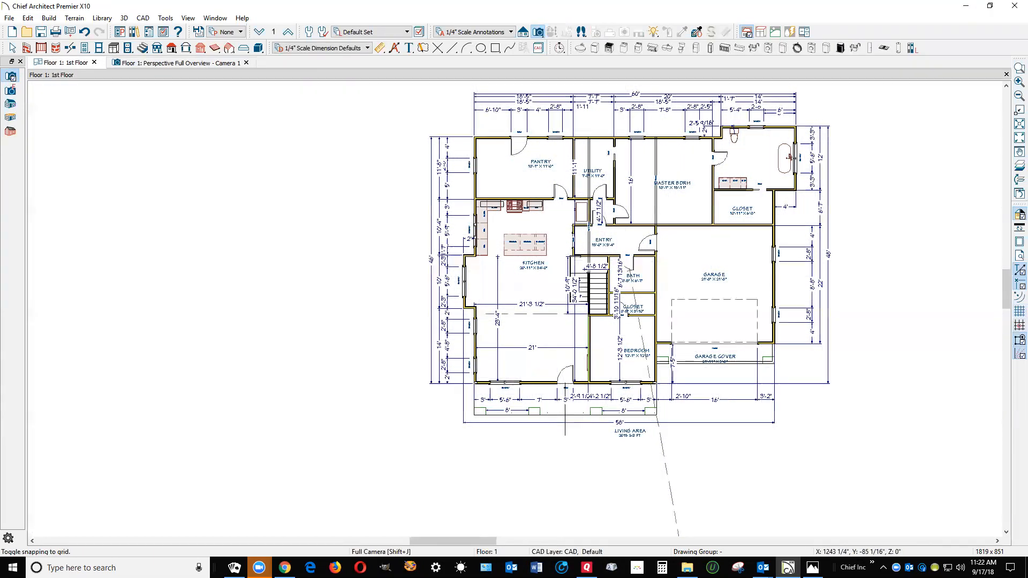
# Inspect the roof settings of the front porch's short garage-side railing without changing them
pyautogui.scroll(3, 634, 396)
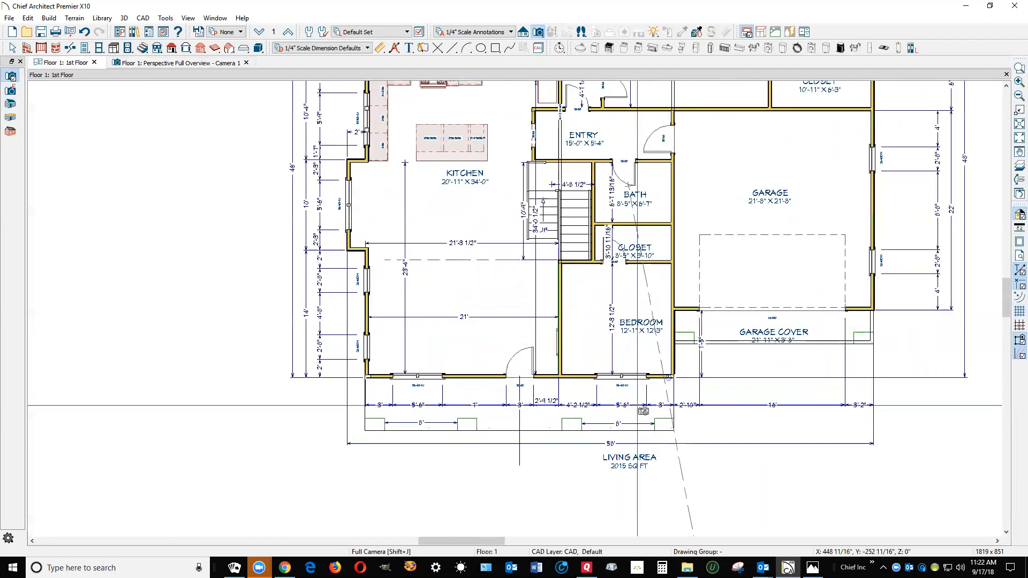
pyautogui.scroll(2, 643, 412)
pyautogui.press('space')
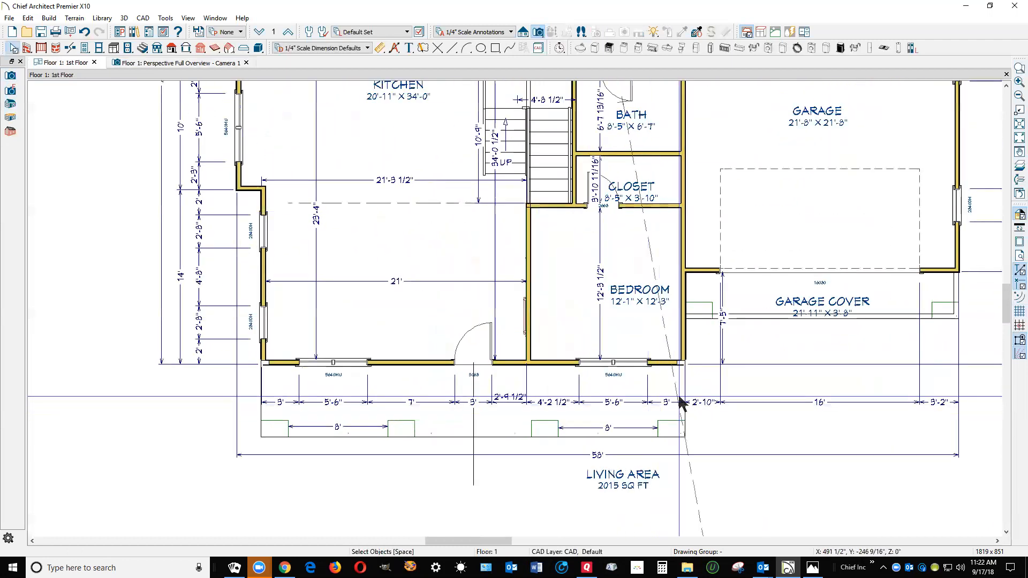
pyautogui.click(683, 399)
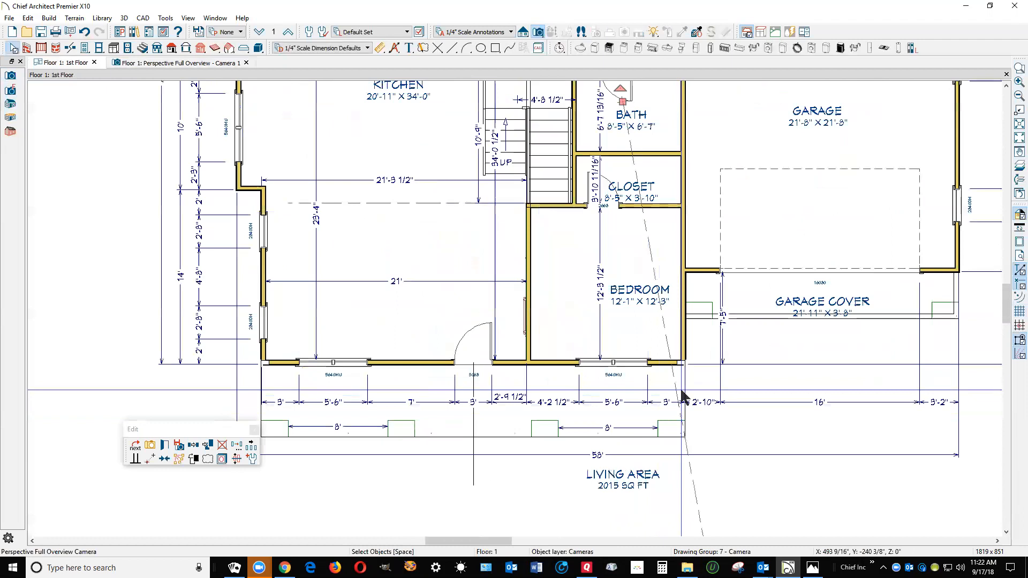
pyautogui.click(684, 384)
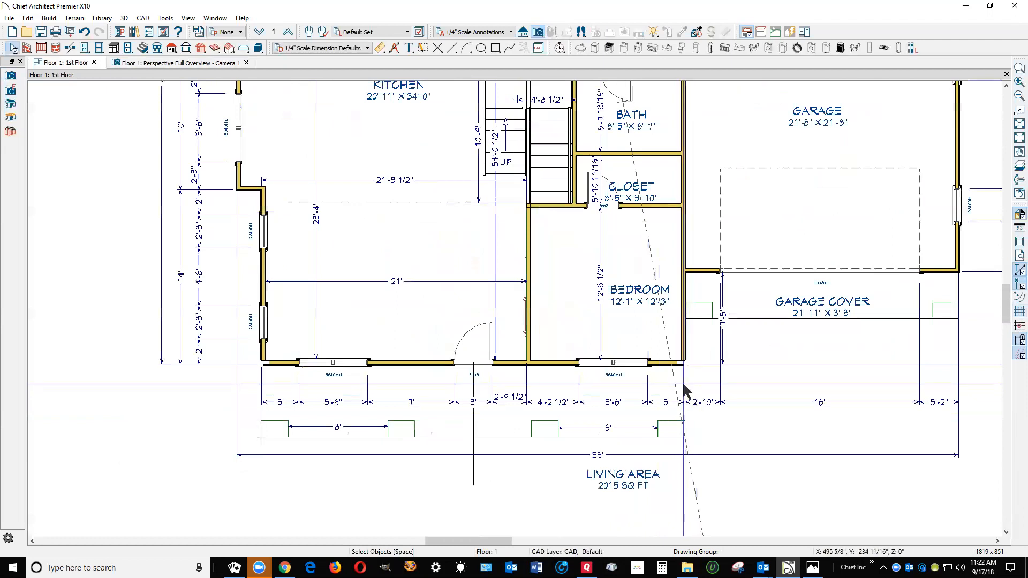
pyautogui.click(684, 384)
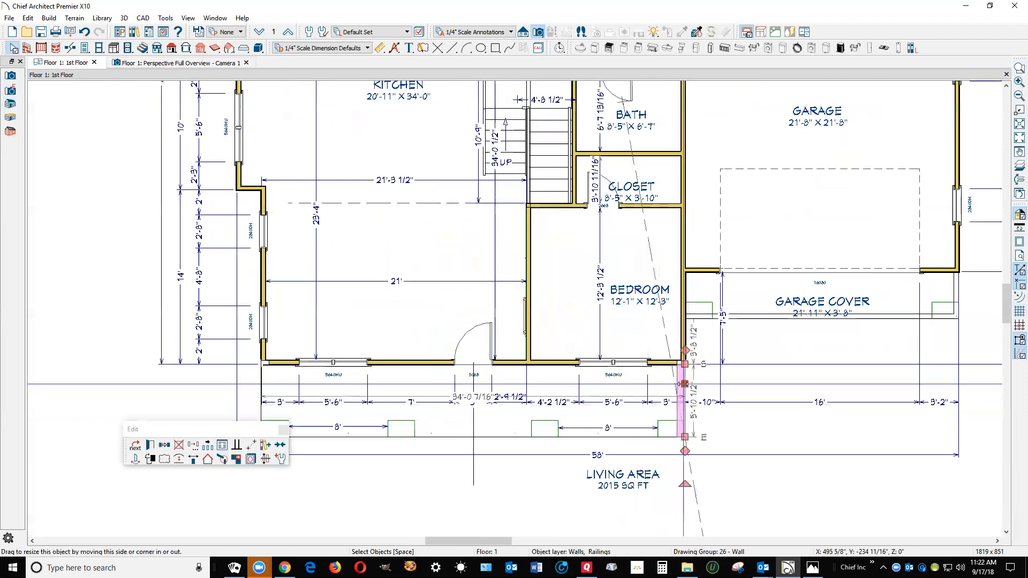
pyautogui.click(151, 446)
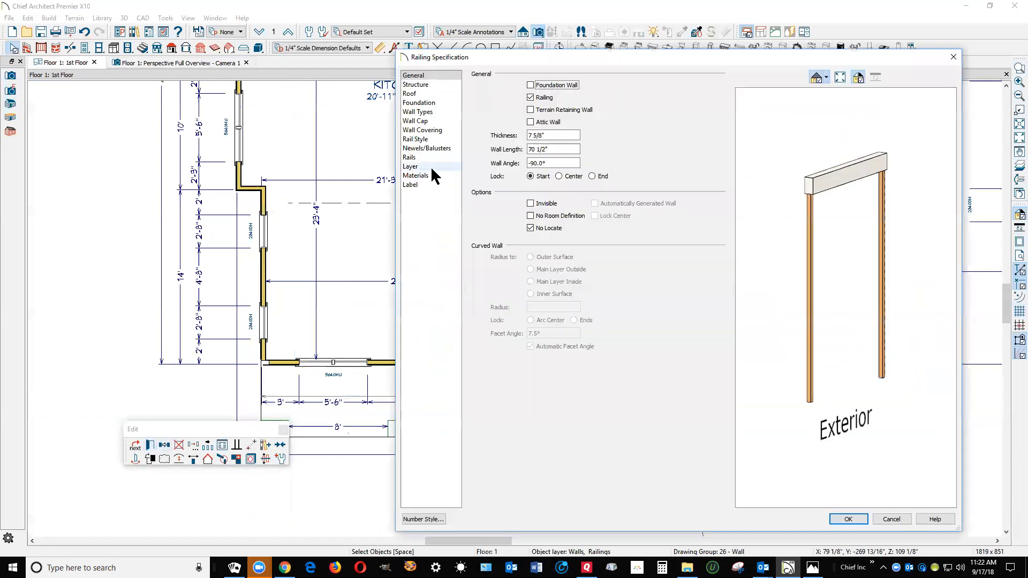
pyautogui.click(411, 93)
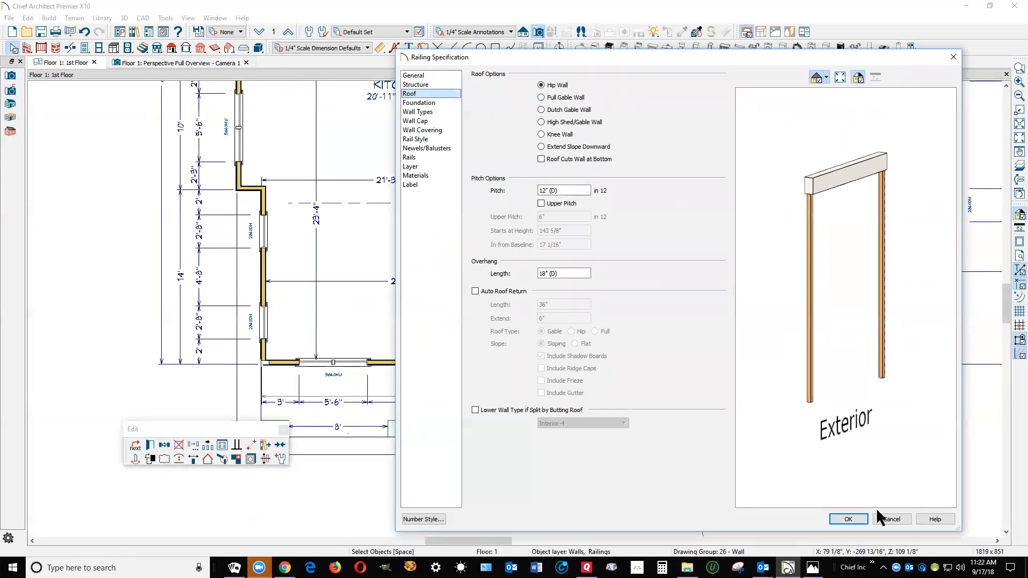
pyautogui.click(892, 520)
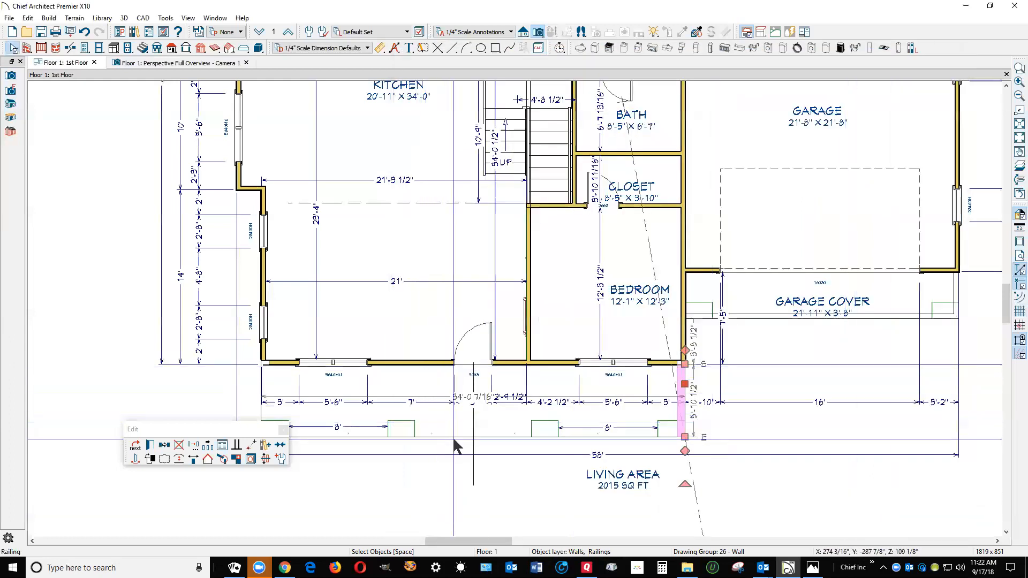
# Set the roof pitch over the long front porch railing to 4 in 12
pyautogui.click(373, 433)
pyautogui.click(372, 433)
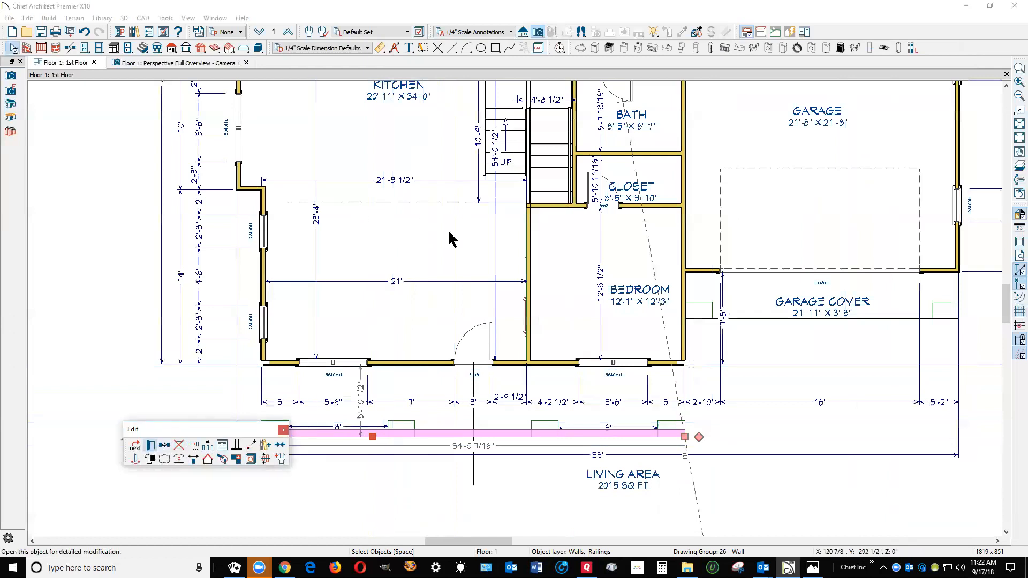
pyautogui.press('e')
pyautogui.click(410, 93)
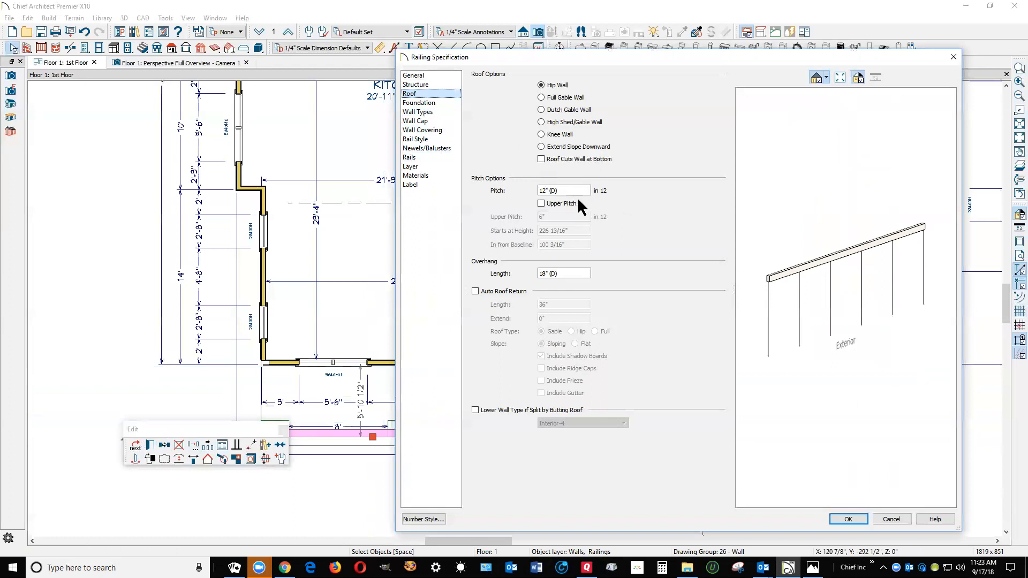
pyautogui.moveTo(578, 192); pyautogui.dragTo(363, 197)
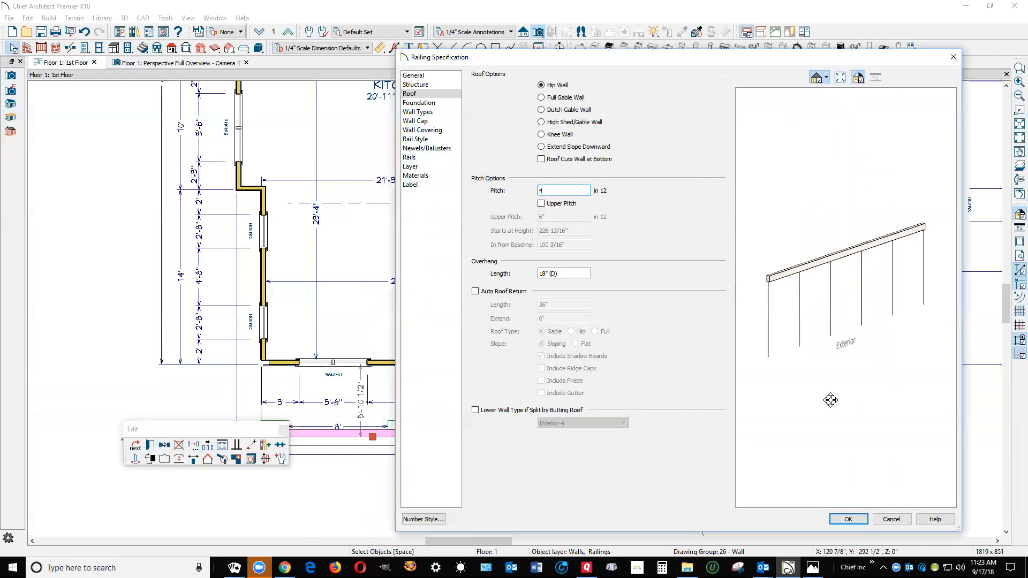
pyautogui.click(848, 520)
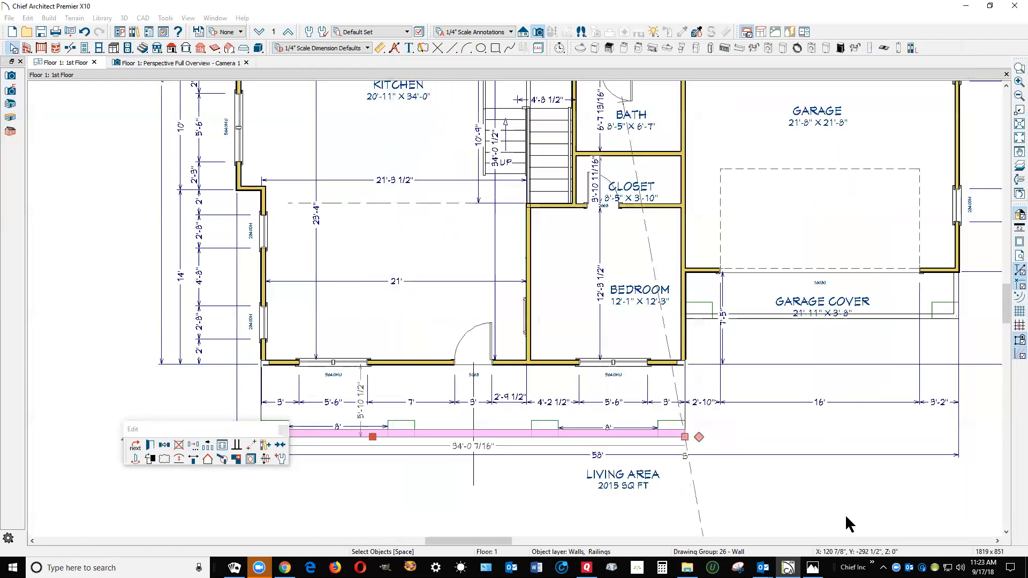
# Make the short porch railing on the side away from the garage a Full Gable Wall
pyautogui.click(270, 396)
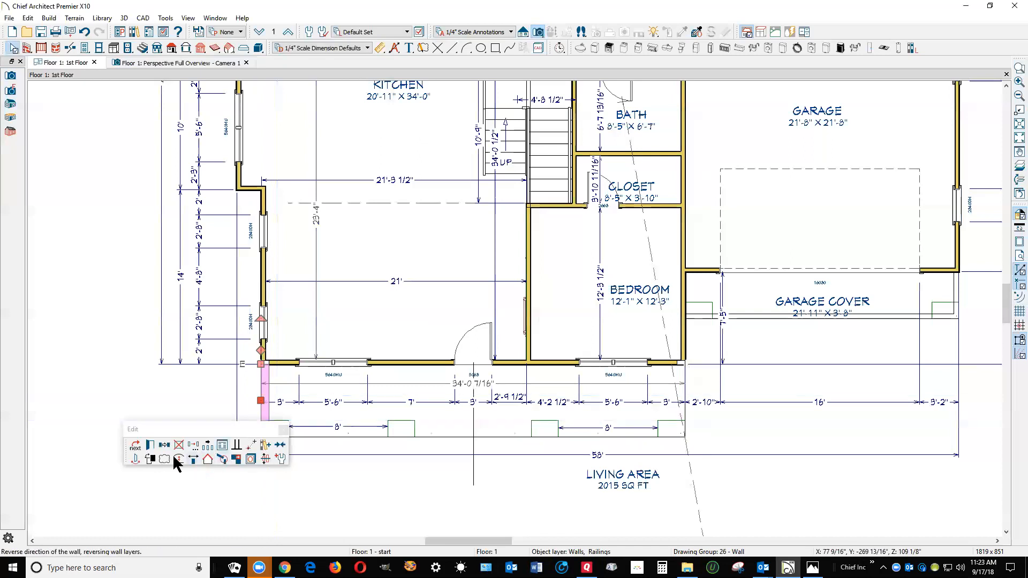
pyautogui.click(152, 447)
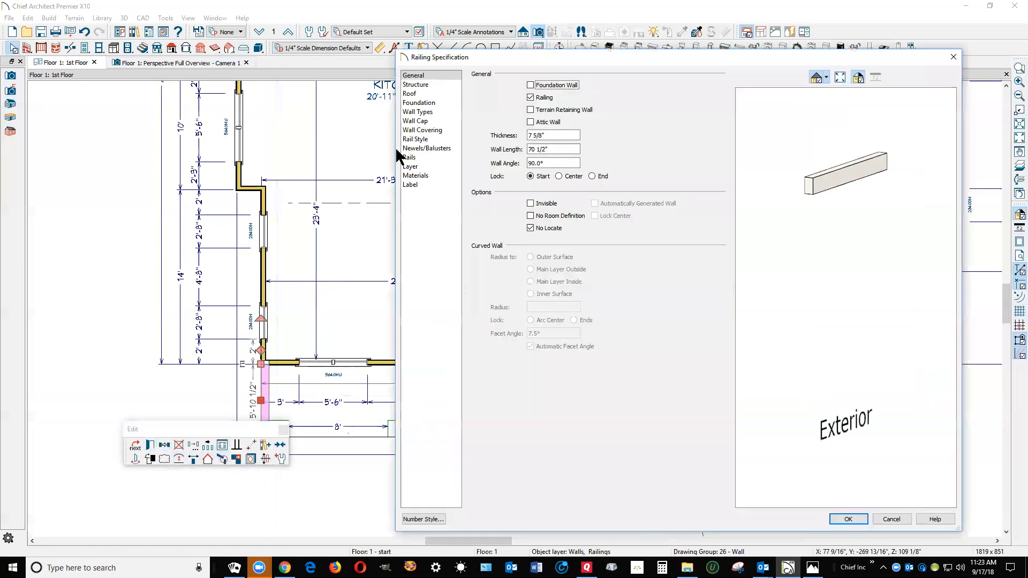
pyautogui.click(411, 95)
pyautogui.click(554, 98)
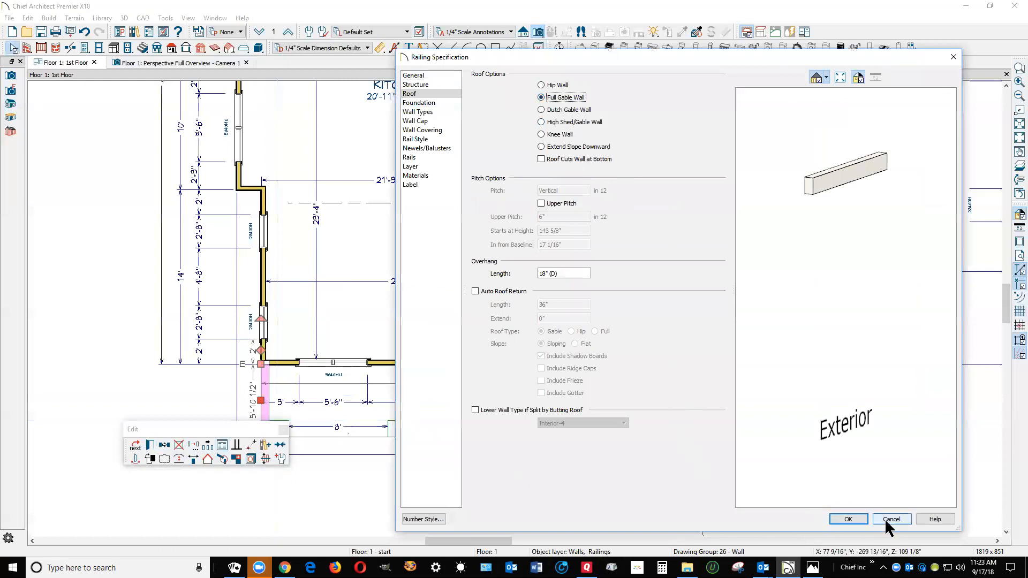
pyautogui.click(856, 519)
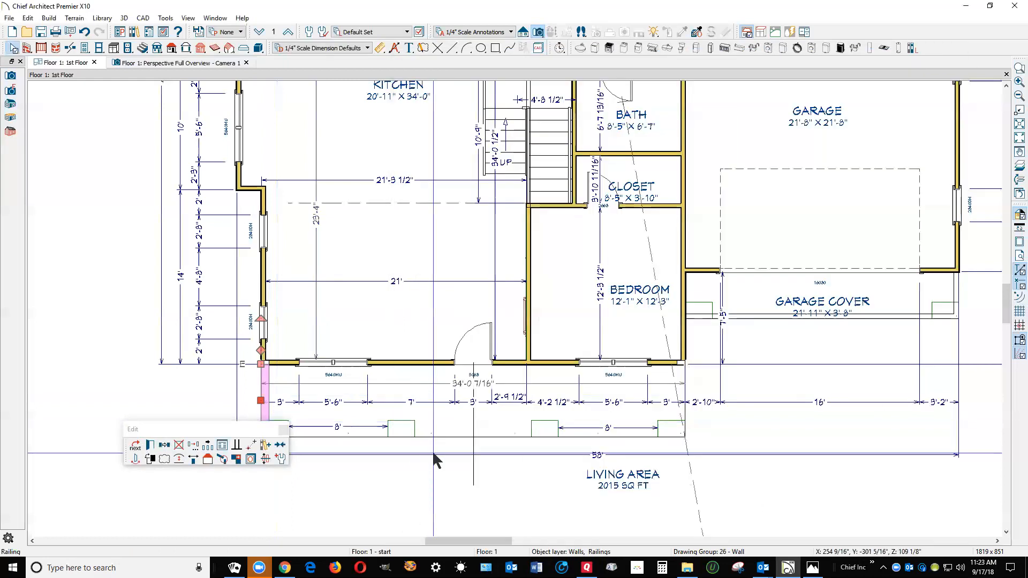
pyautogui.click(432, 451)
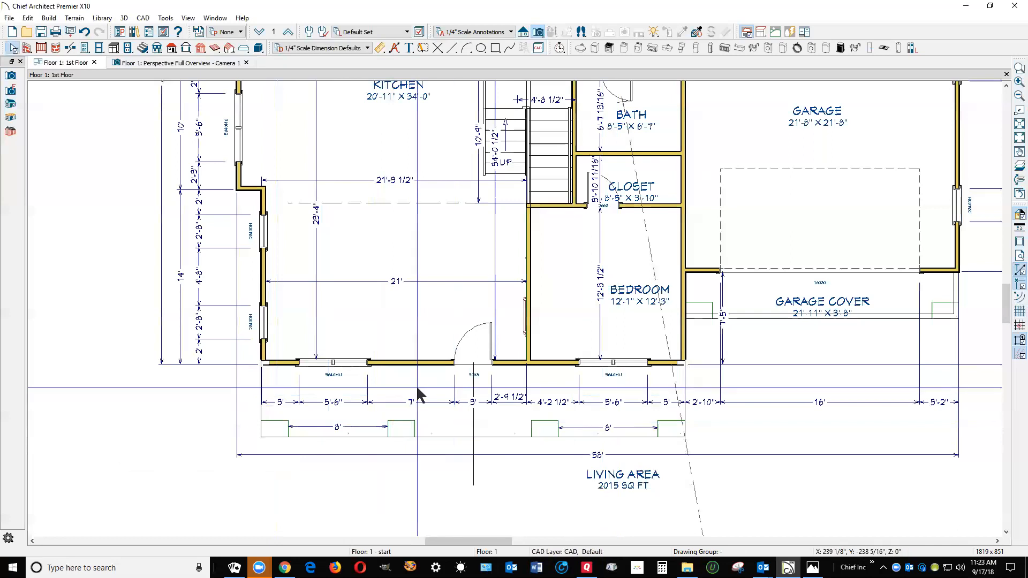
# Set the porch room's floor elevation to -3 inches in place of the default
pyautogui.doubleClick(420, 385)
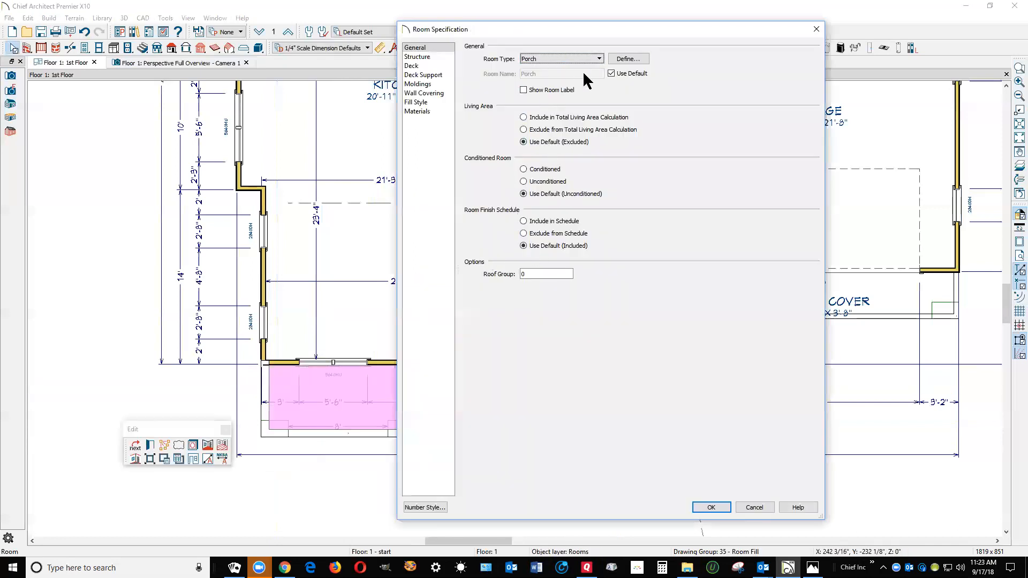
pyautogui.click(424, 57)
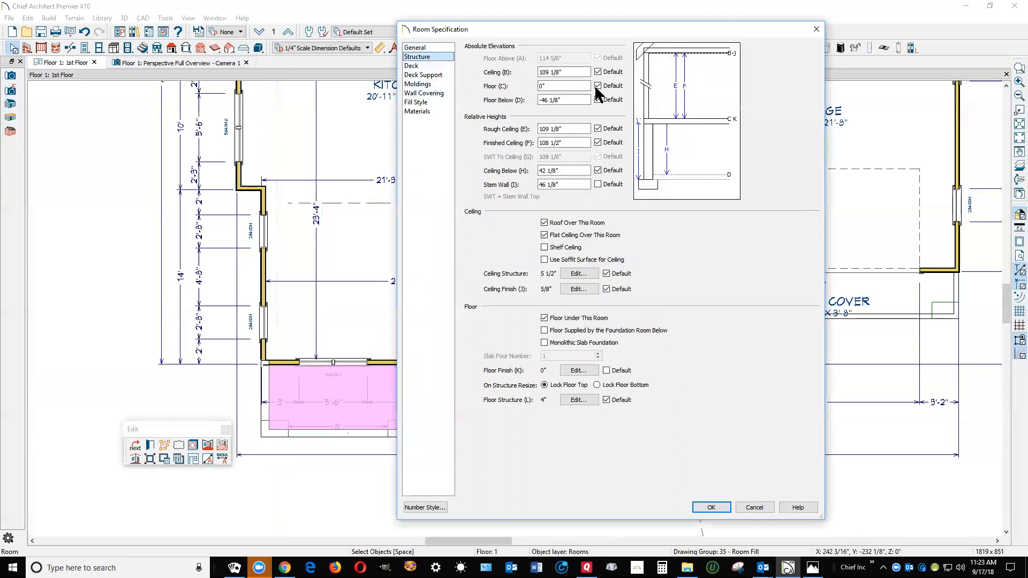
pyautogui.click(597, 86)
pyautogui.write('-3')
pyautogui.click(717, 507)
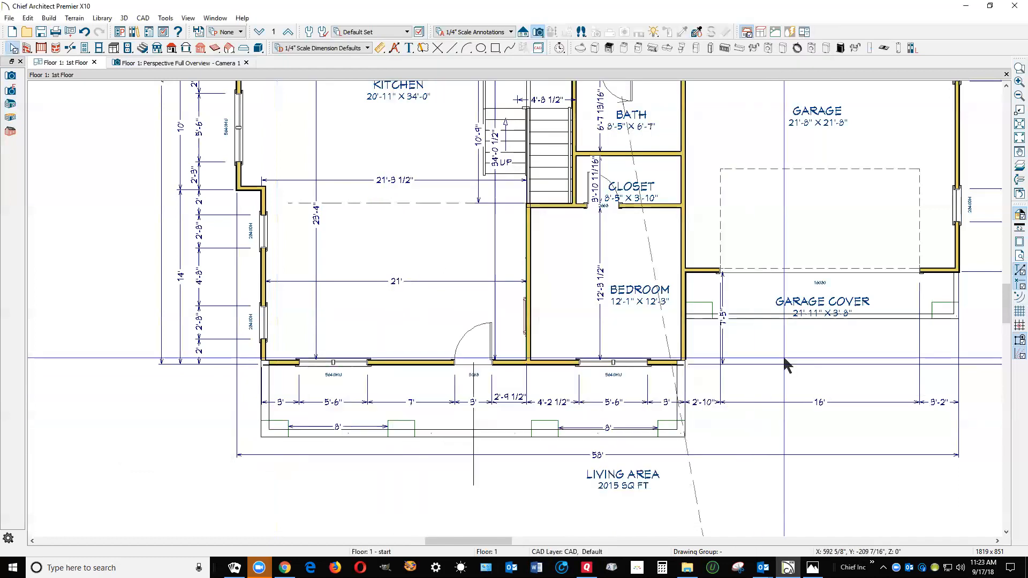
pyautogui.scroll(-3, 777, 348)
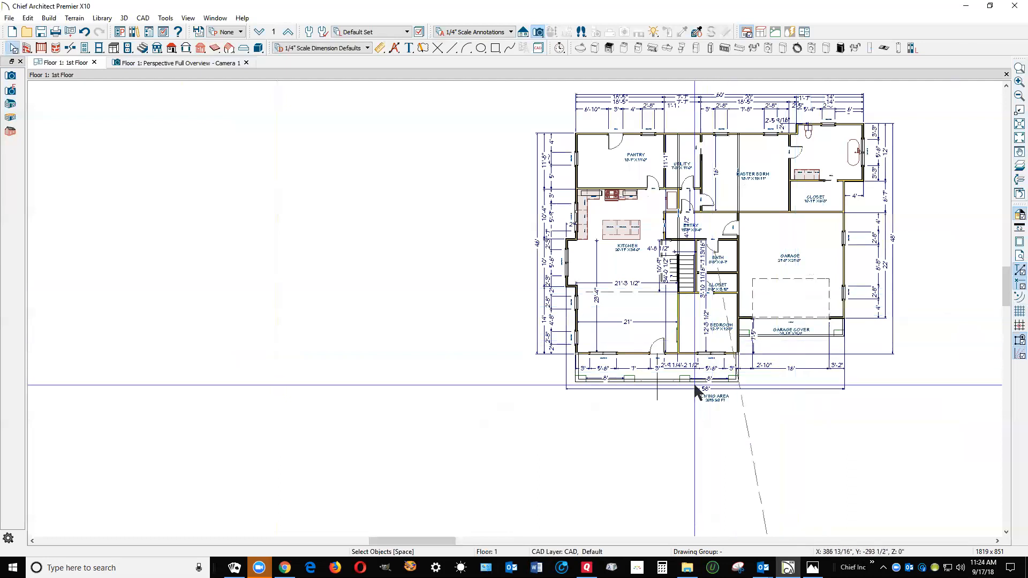
pyautogui.scroll(1, 696, 369)
pyautogui.scroll(-2, 696, 370)
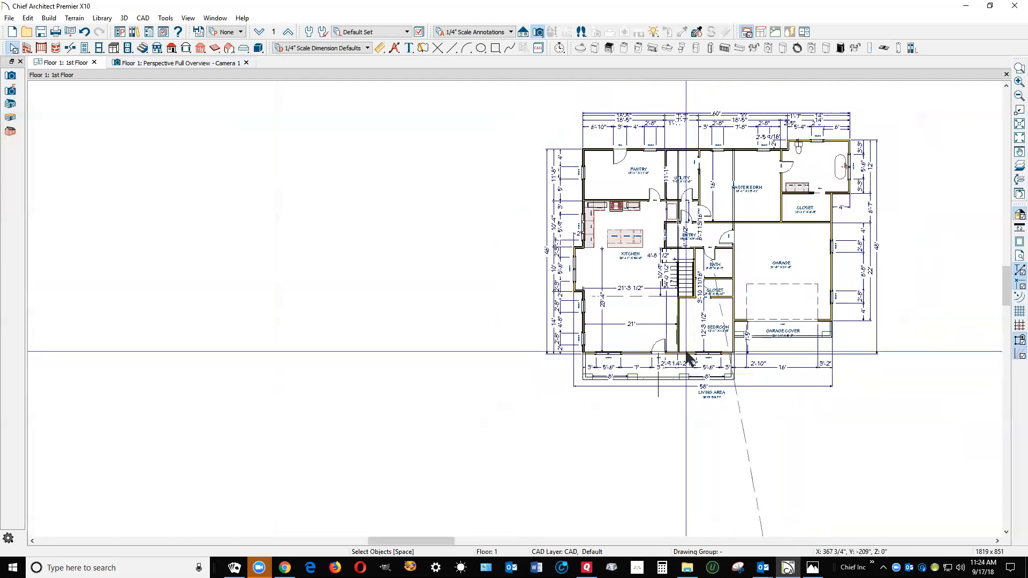
pyautogui.click(687, 354)
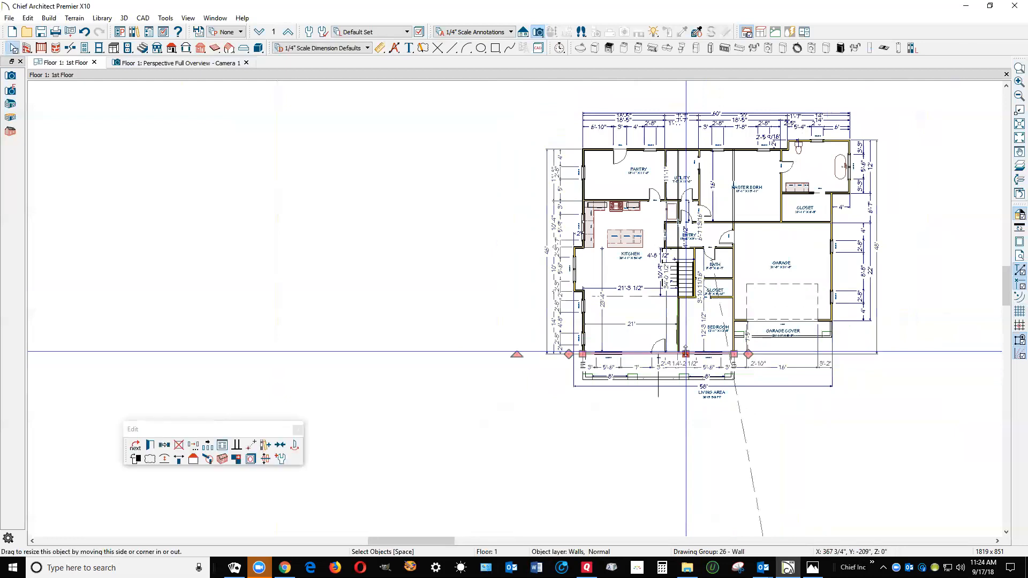
pyautogui.click(364, 121)
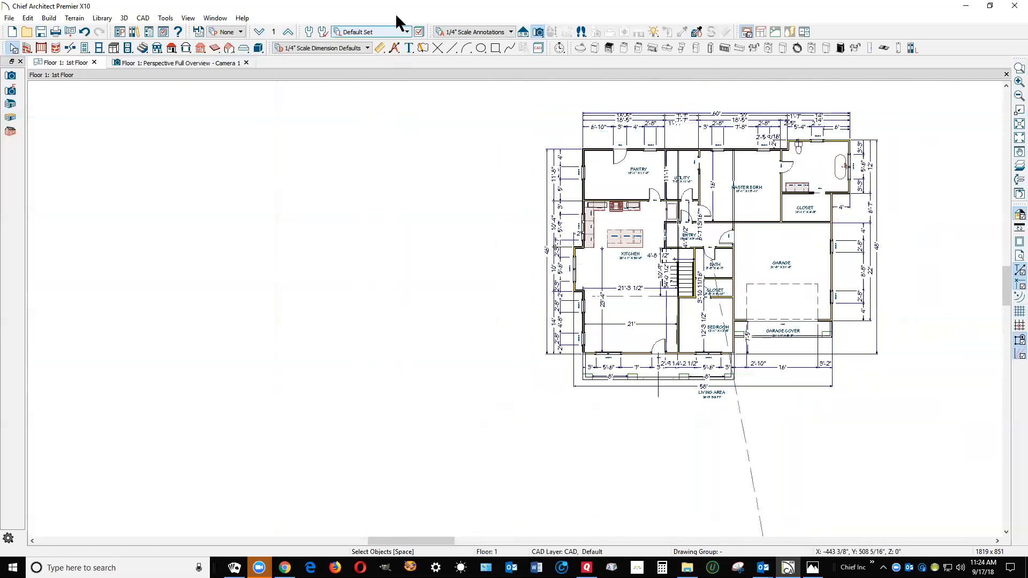
# Set the general roof pitch to 5 in 12 in the Build Roof settings
pyautogui.doubleClick(171, 49)
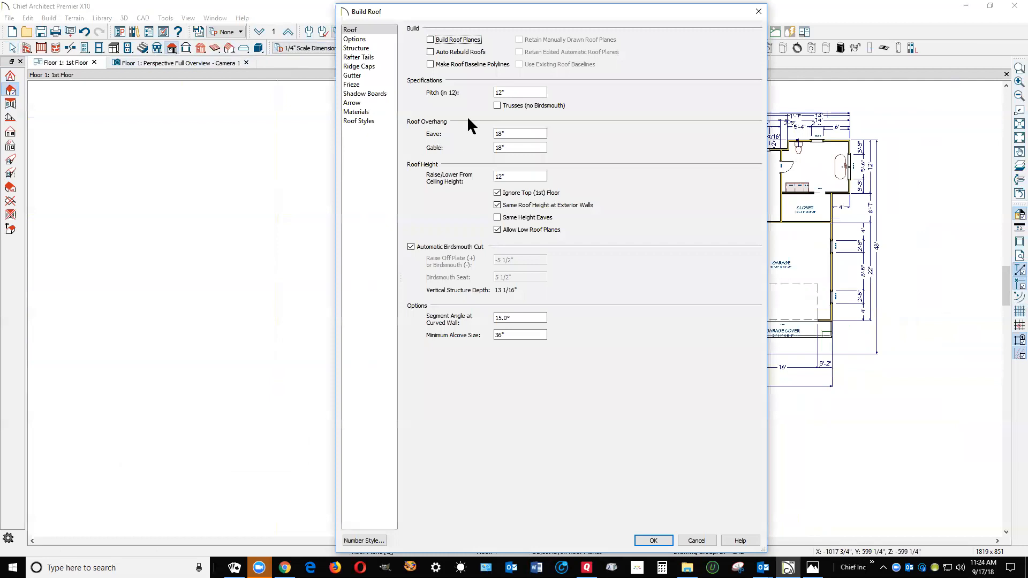
pyautogui.click(525, 92)
pyautogui.doubleClick(504, 93)
pyautogui.write('5')
pyautogui.click(655, 541)
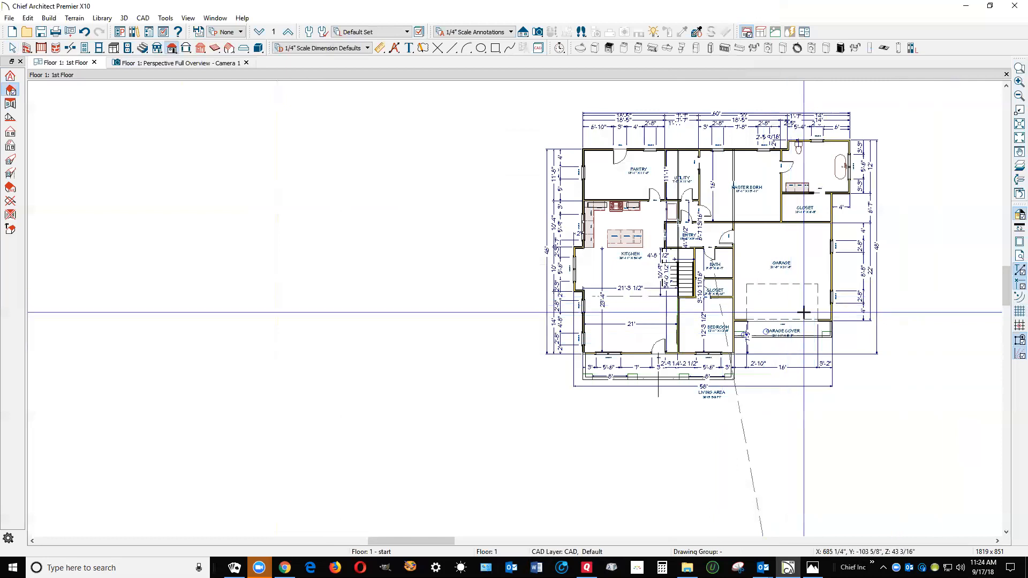
# Review the kitchen room's structure elevations and ceiling heights without changing them
pyautogui.scroll(1, 839, 340)
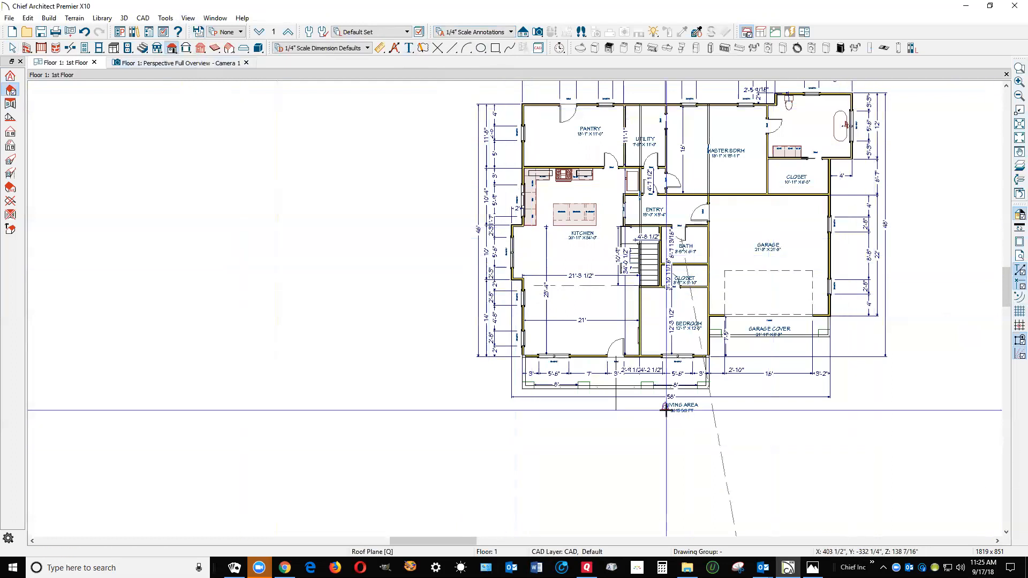
pyautogui.rightClick(590, 302)
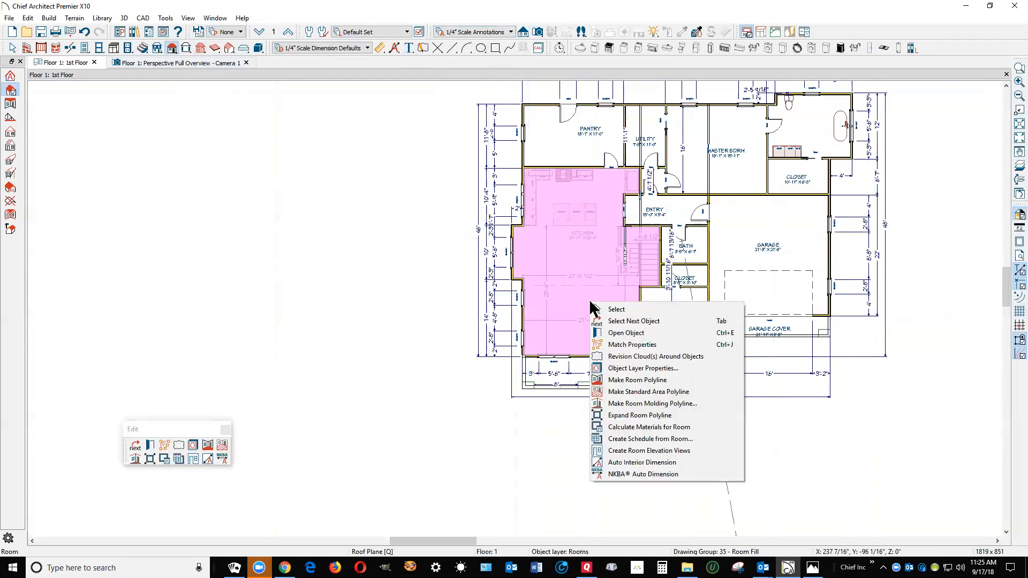
pyautogui.click(619, 333)
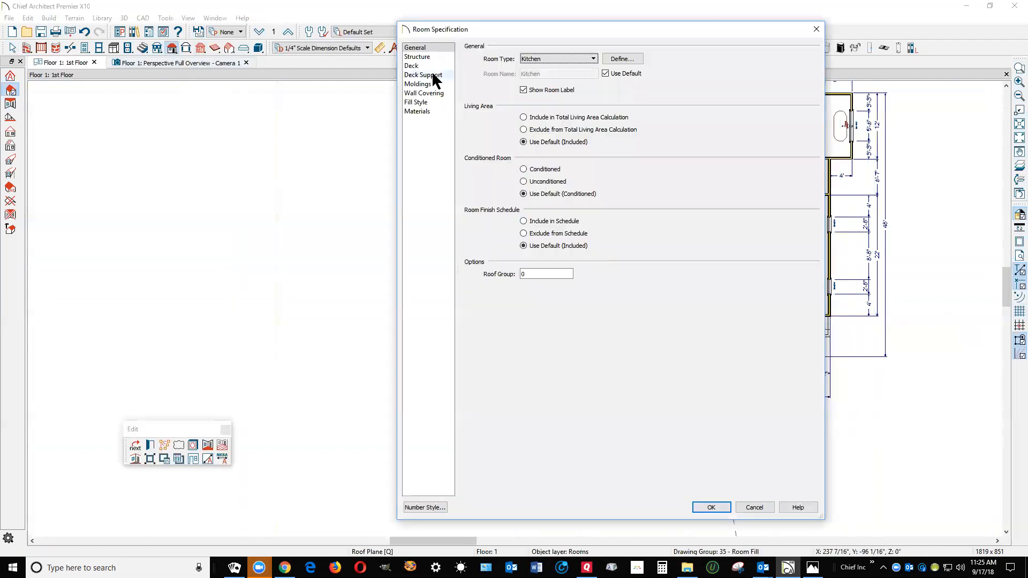
pyautogui.click(423, 56)
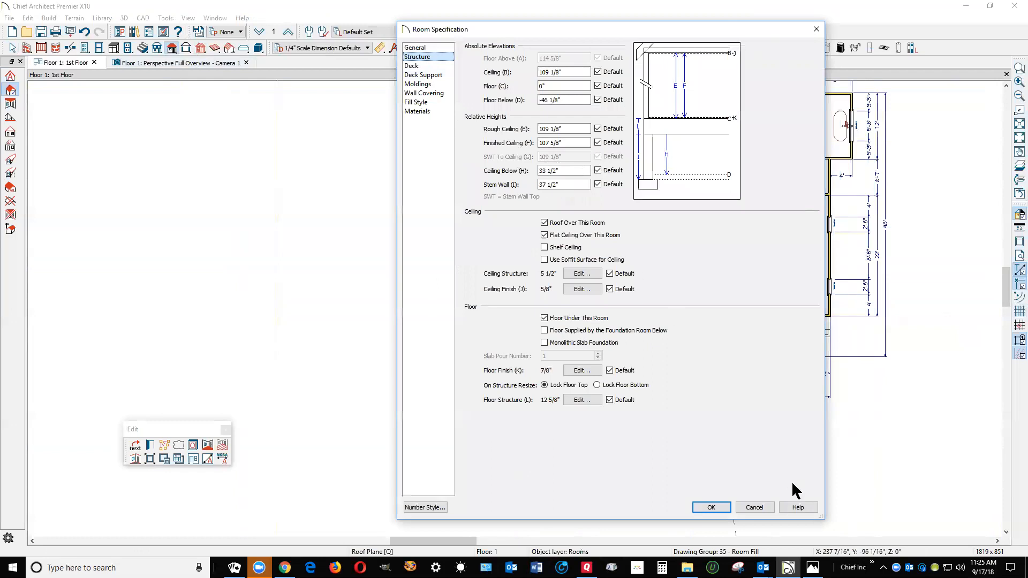
pyautogui.click(754, 507)
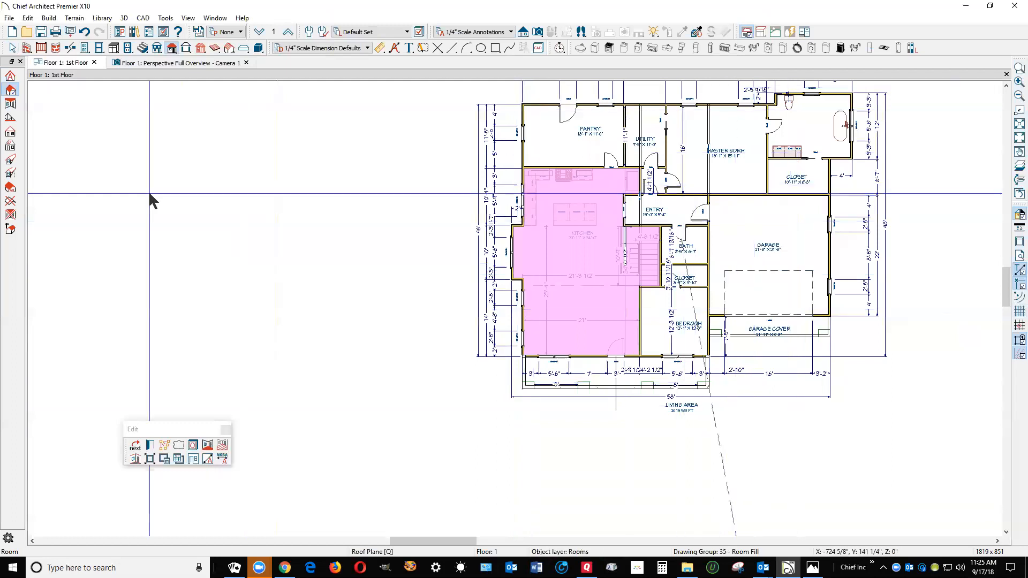
pyautogui.click(325, 194)
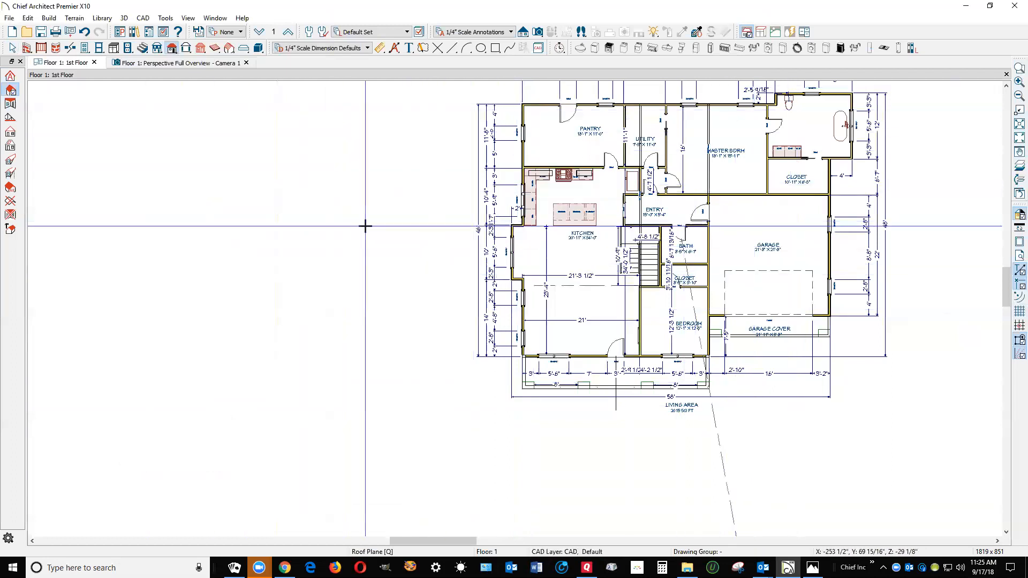
# Build the roof planes automatically with the current Build Roof settings
pyautogui.scroll(-2, 364, 235)
pyautogui.scroll(2, 501, 101)
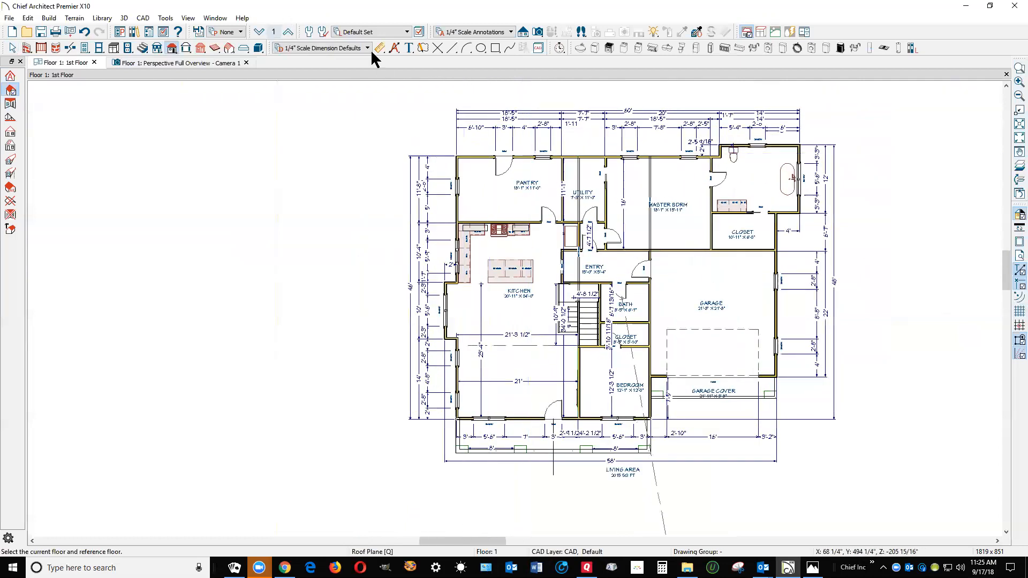
pyautogui.doubleClick(172, 51)
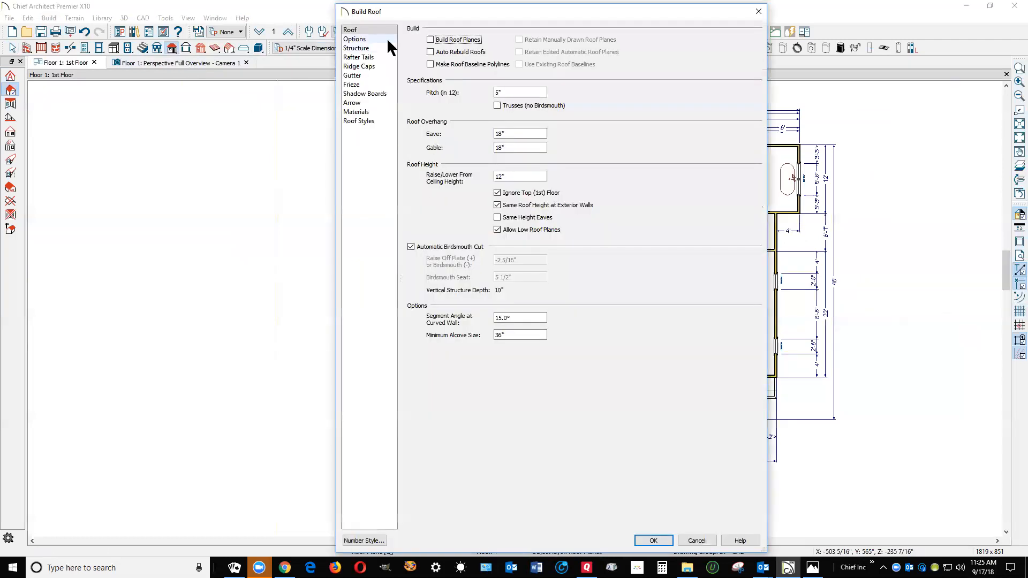
pyautogui.click(432, 40)
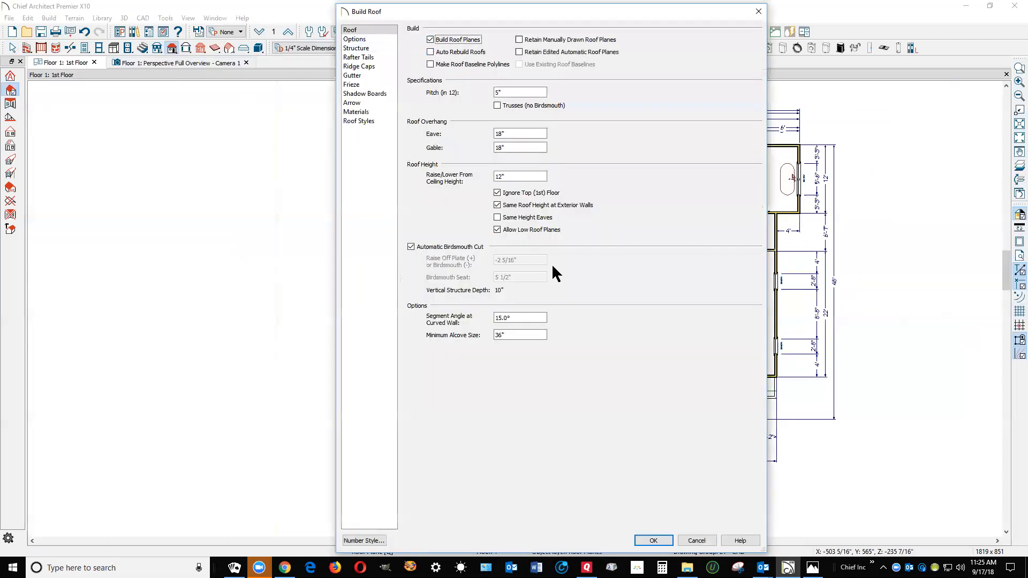
pyautogui.click(664, 541)
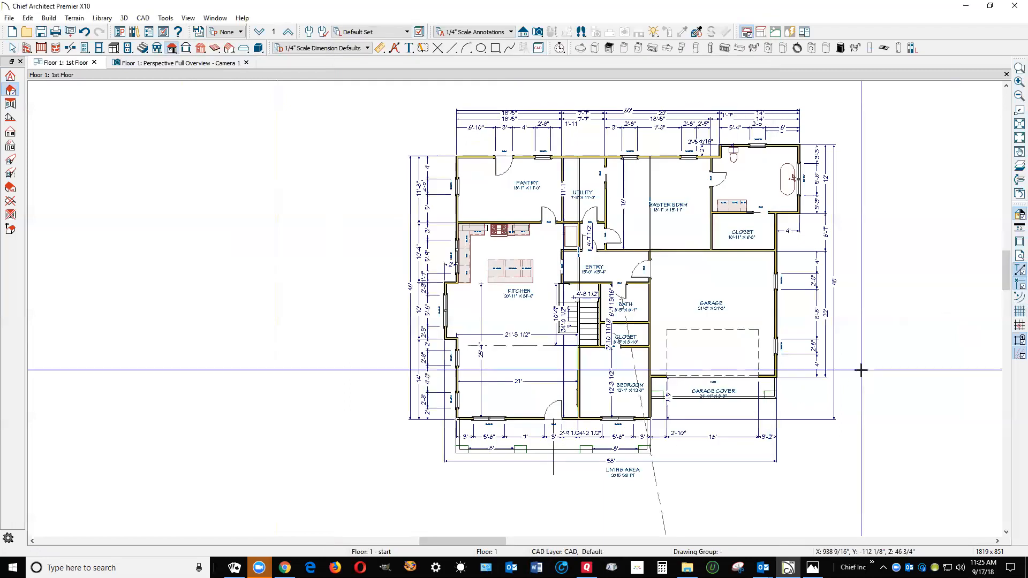
pyautogui.press('space')
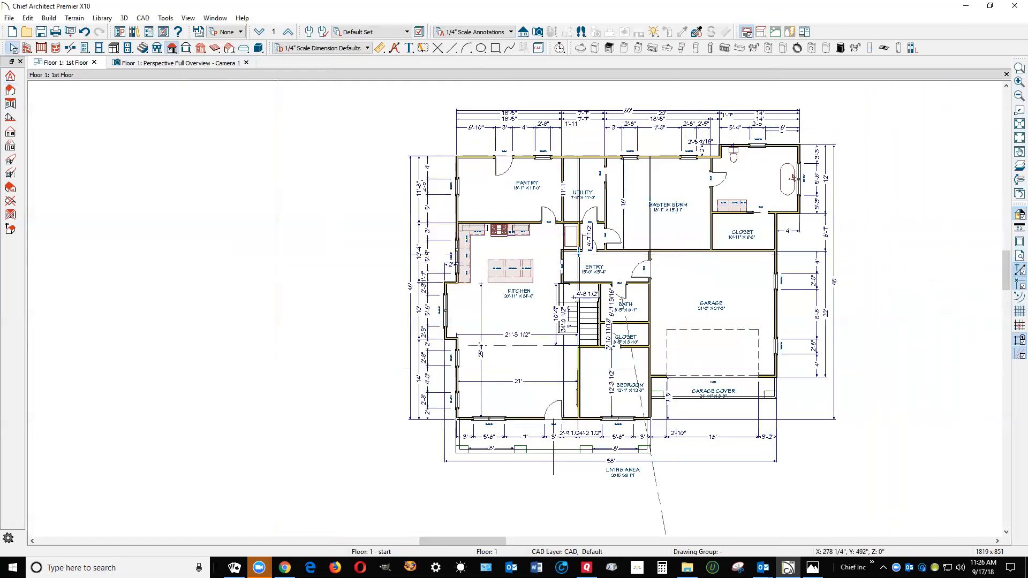
# Check the display settings of the roof layers, and view the house in the perspective full overview
pyautogui.click(418, 34)
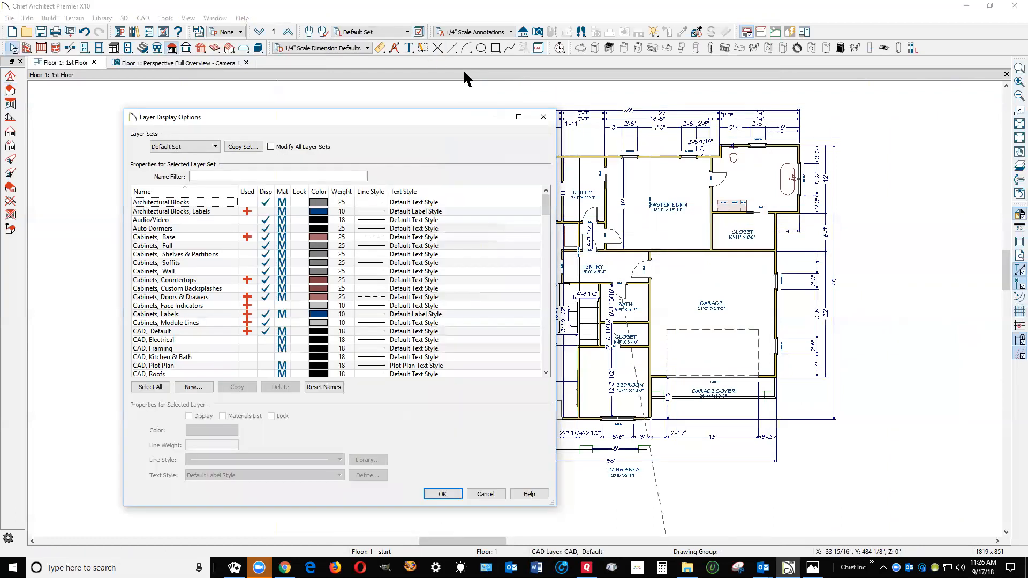
pyautogui.press('r')
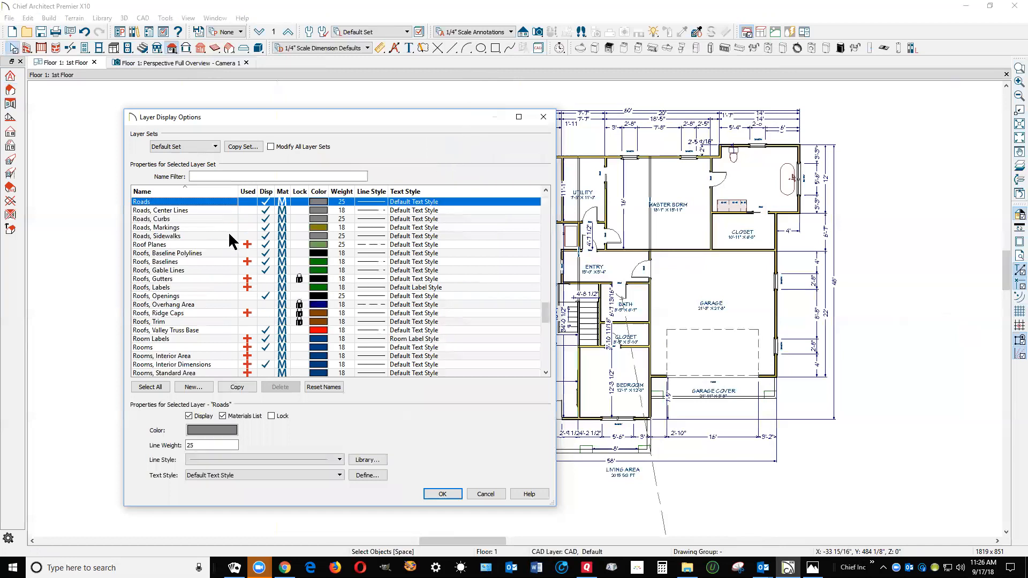
pyautogui.scroll(-1, 231, 241)
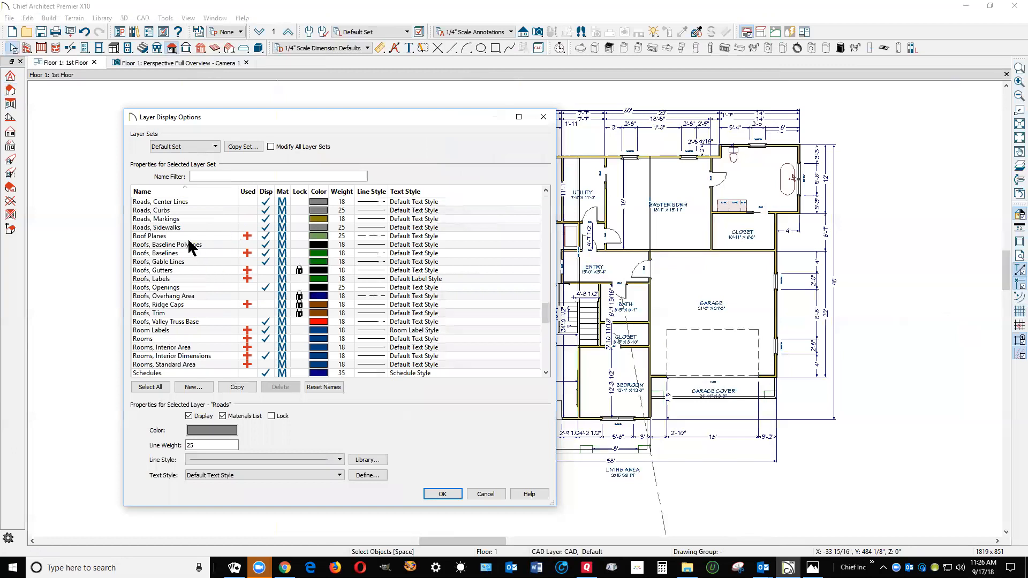
pyautogui.click(486, 492)
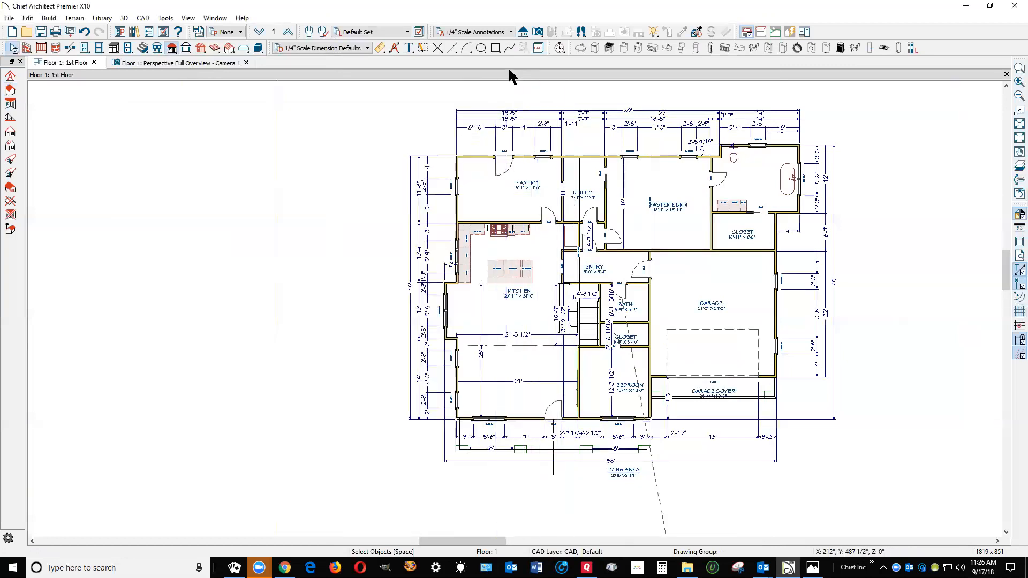
pyautogui.hotkey('ctrl', 'Tab')
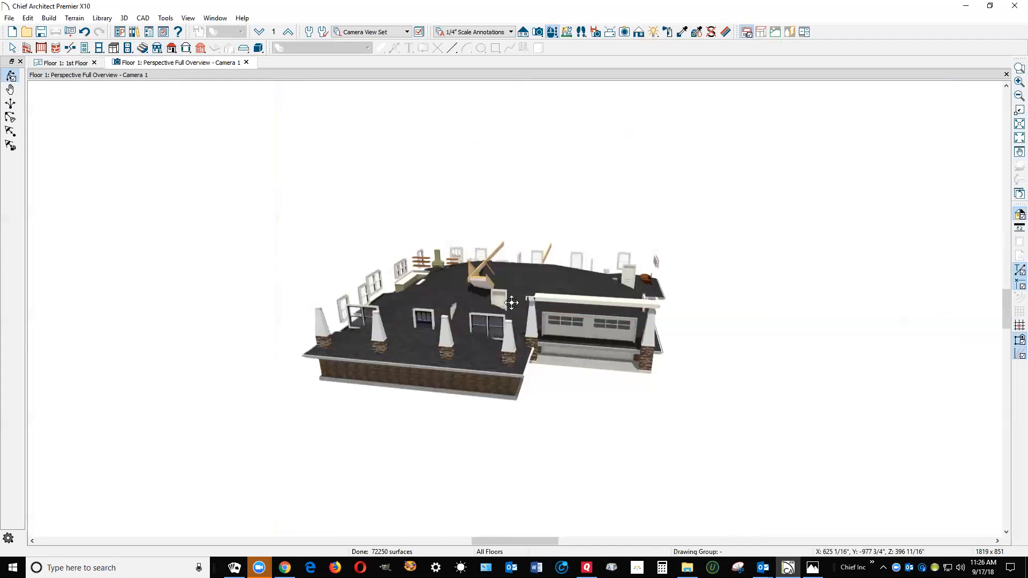
pyautogui.hotkey('ctrl', 'Tab')
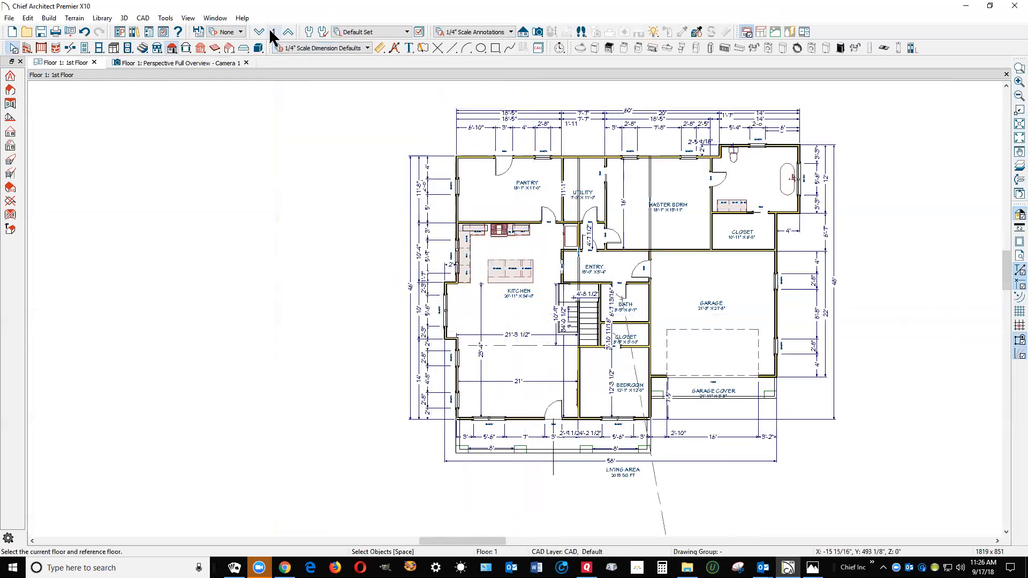
# Review the default ceiling and floor heights of the current floor in the plan's default settings
pyautogui.click(30, 19)
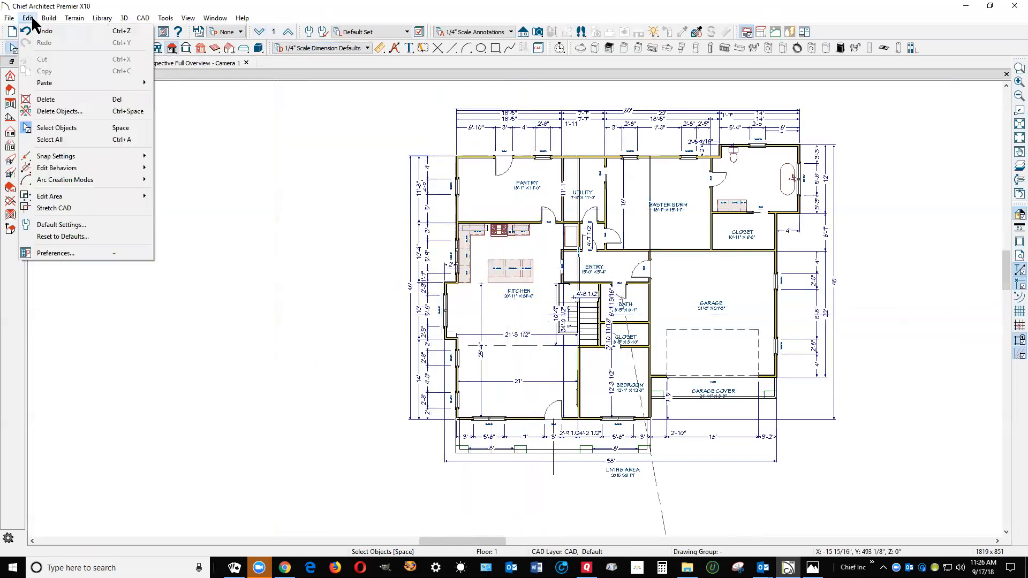
pyautogui.click(96, 225)
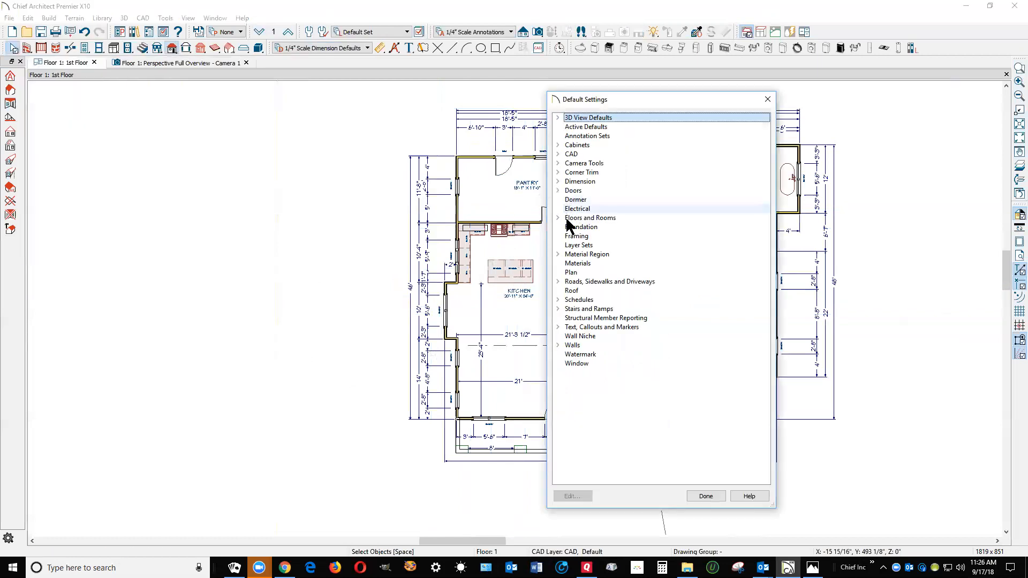
pyautogui.click(558, 217)
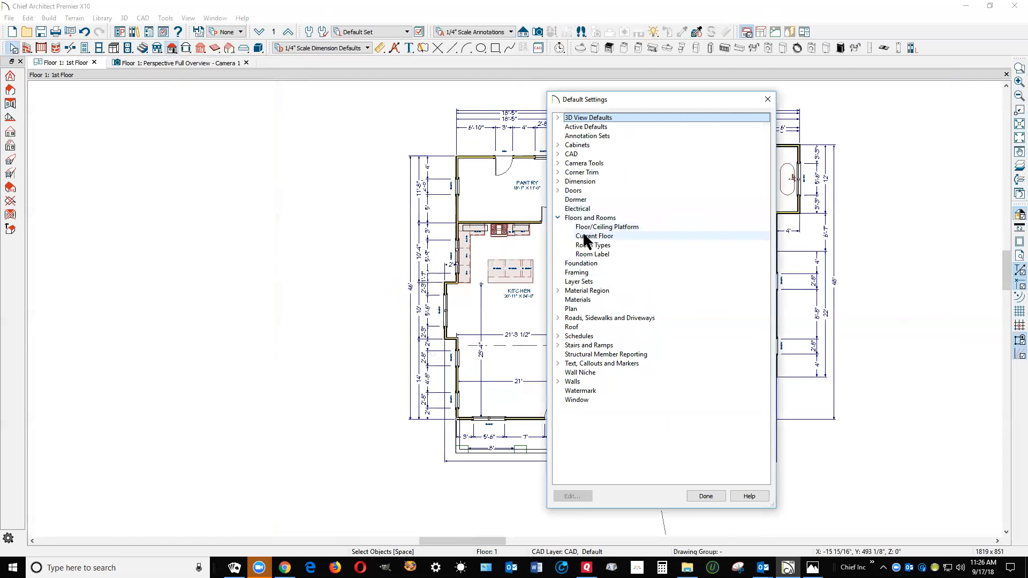
pyautogui.click(593, 236)
pyautogui.click(573, 494)
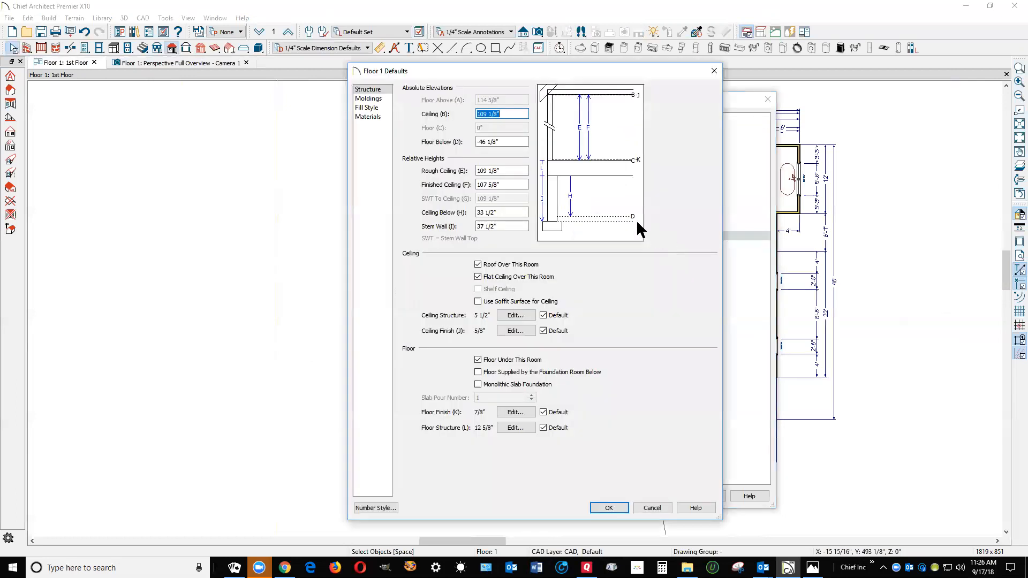
pyautogui.click(510, 184)
pyautogui.click(519, 140)
pyautogui.click(614, 507)
pyautogui.click(711, 494)
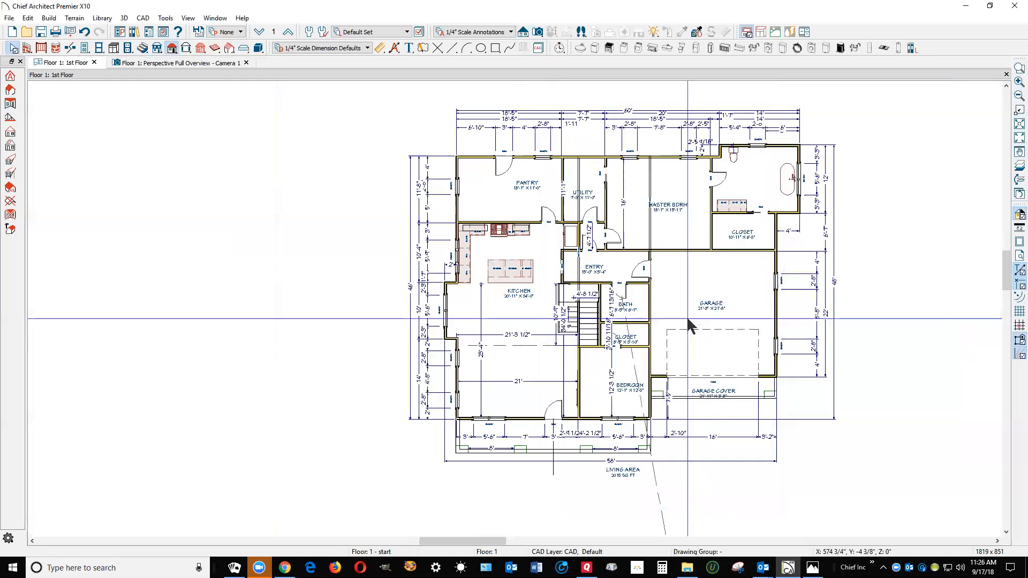
# Inspect the garage room's structure elevations and ceiling heights, leaving them as they are
pyautogui.click(681, 287)
pyautogui.doubleClick(681, 288)
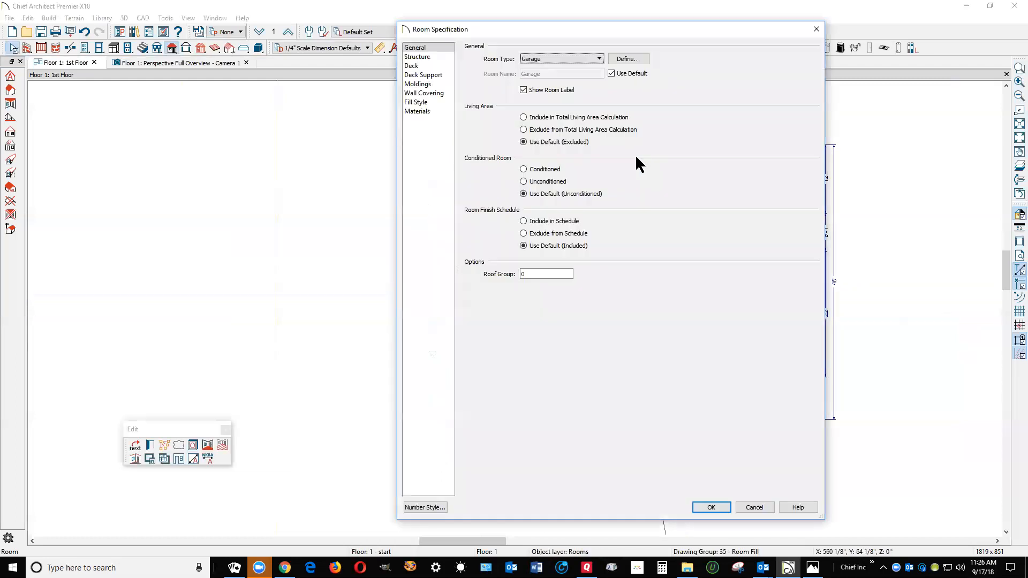
pyautogui.click(439, 57)
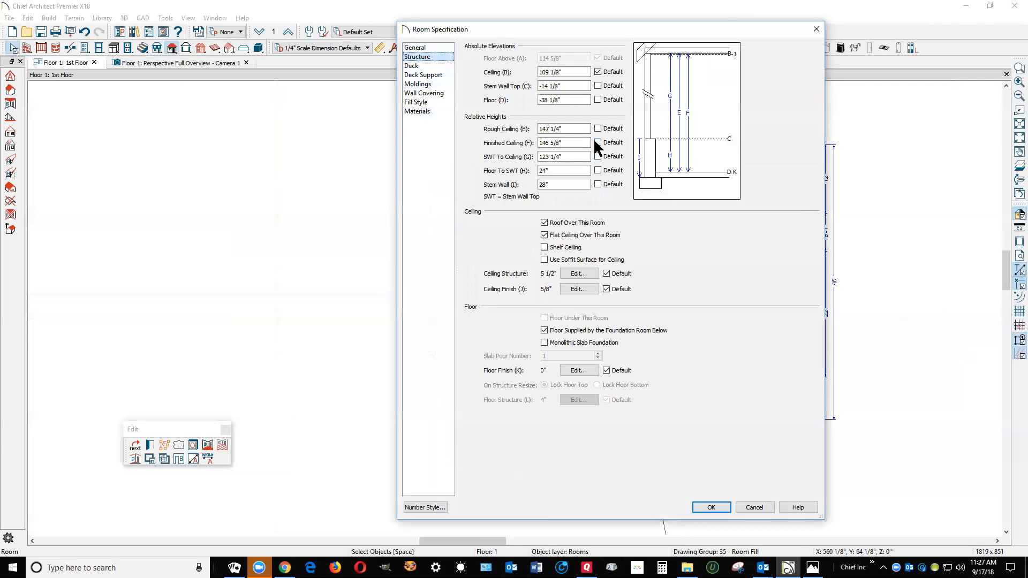
pyautogui.click(757, 508)
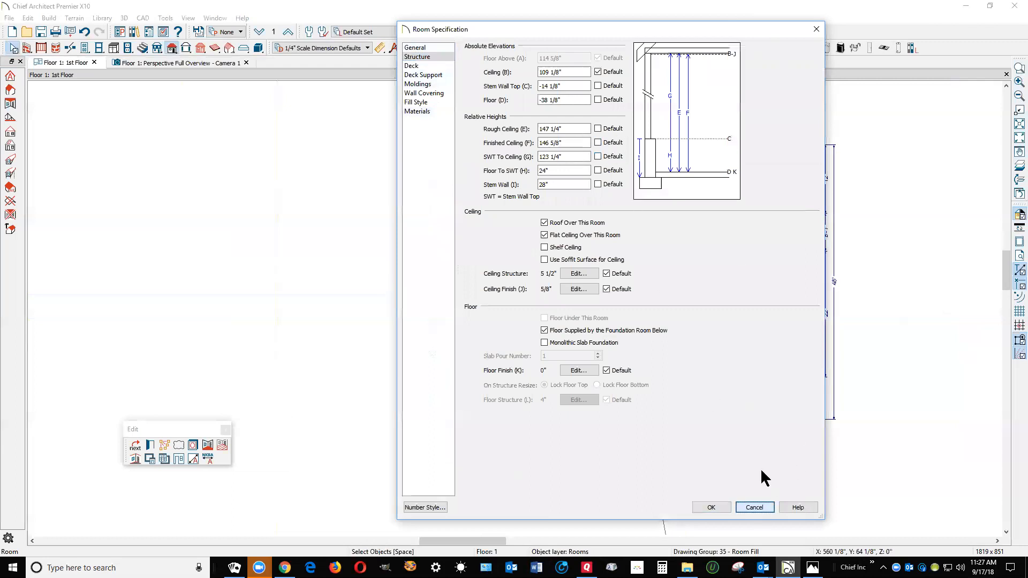
# Recheck the kitchen room's structure heights for comparison with the garage
pyautogui.doubleClick(516, 368)
pyautogui.click(418, 57)
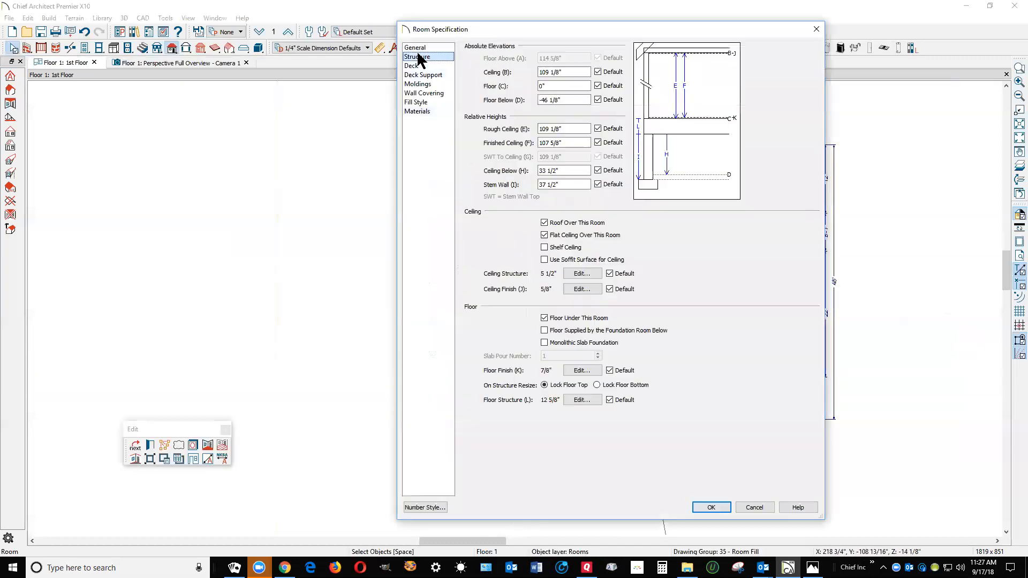
pyautogui.click(756, 508)
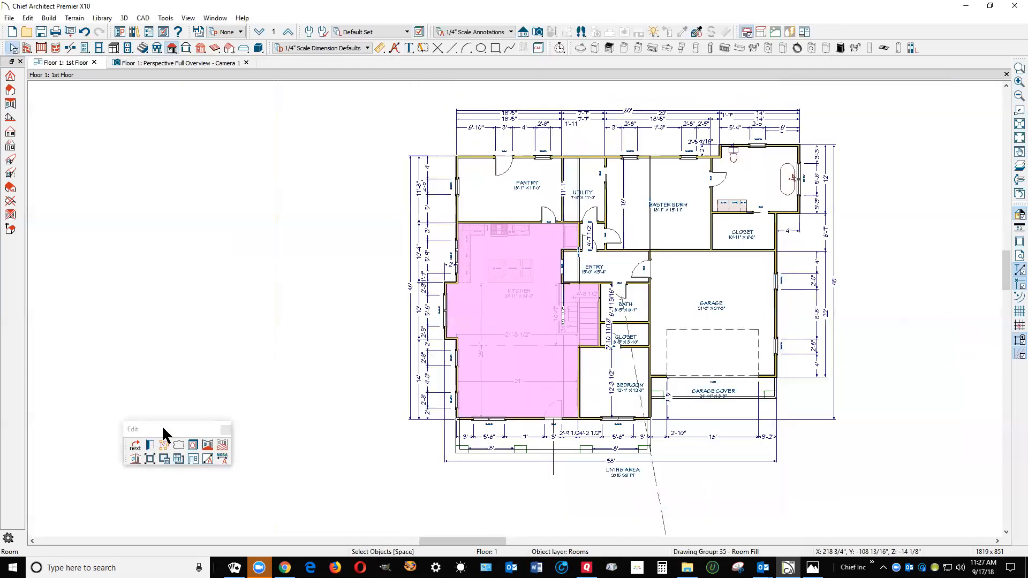
# Find all rooms matching the kitchen's 109 1/8" ceiling elevation and 0" floor elevation, add the garage to the selection, and clear it
pyautogui.moveTo(168, 430); pyautogui.dragTo(321, 304)
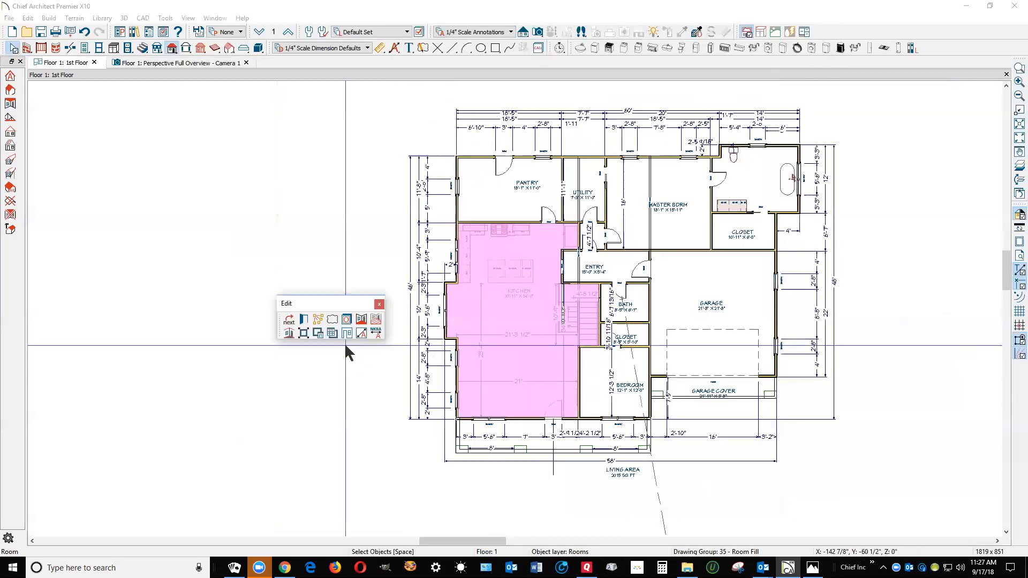
pyautogui.click(319, 324)
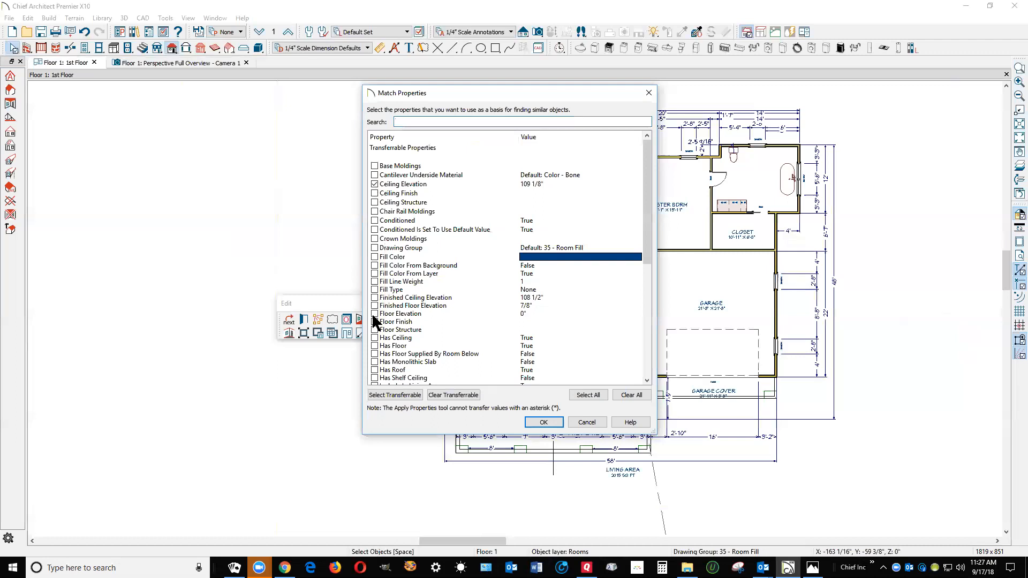
pyautogui.click(544, 422)
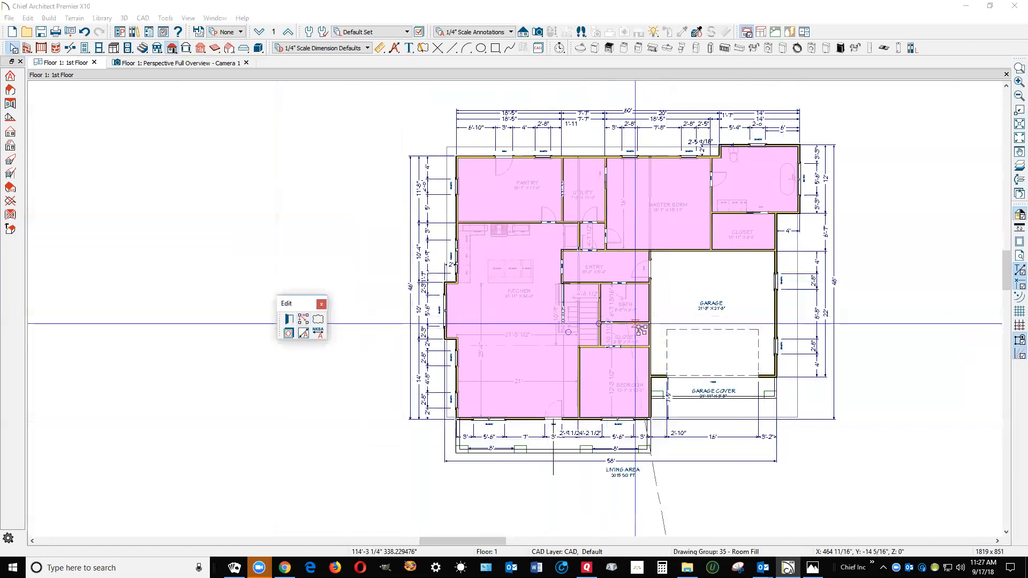
pyautogui.keyDown('shift'); pyautogui.click(675, 300); pyautogui.keyUp('shift')
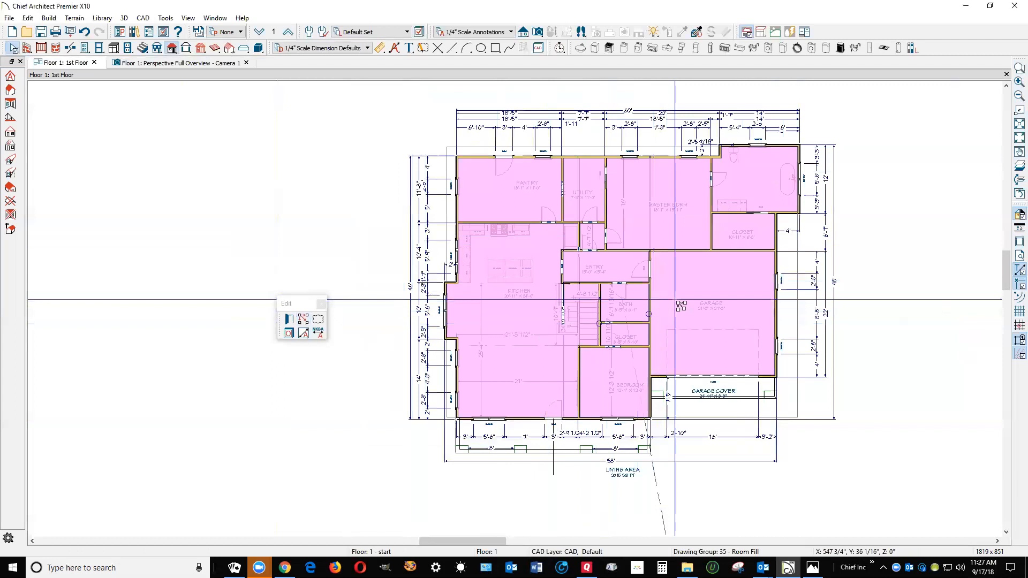
pyautogui.press('Escape')
# Find all rooms matching the garage's ceiling and floor elevations, add the garage cover and front porch to the selection, and clear it
pyautogui.scroll(2, 725, 407)
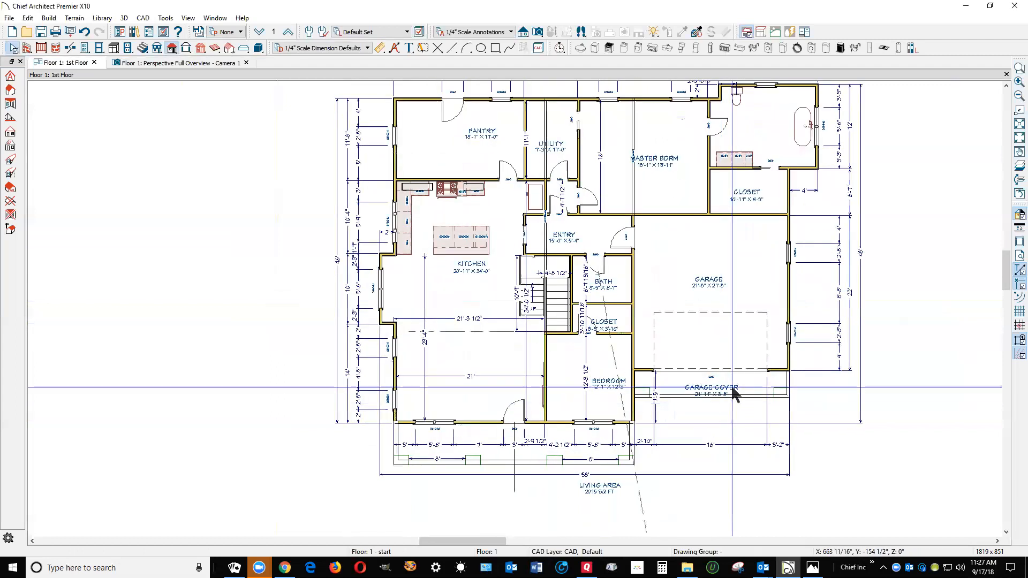
pyautogui.click(754, 383)
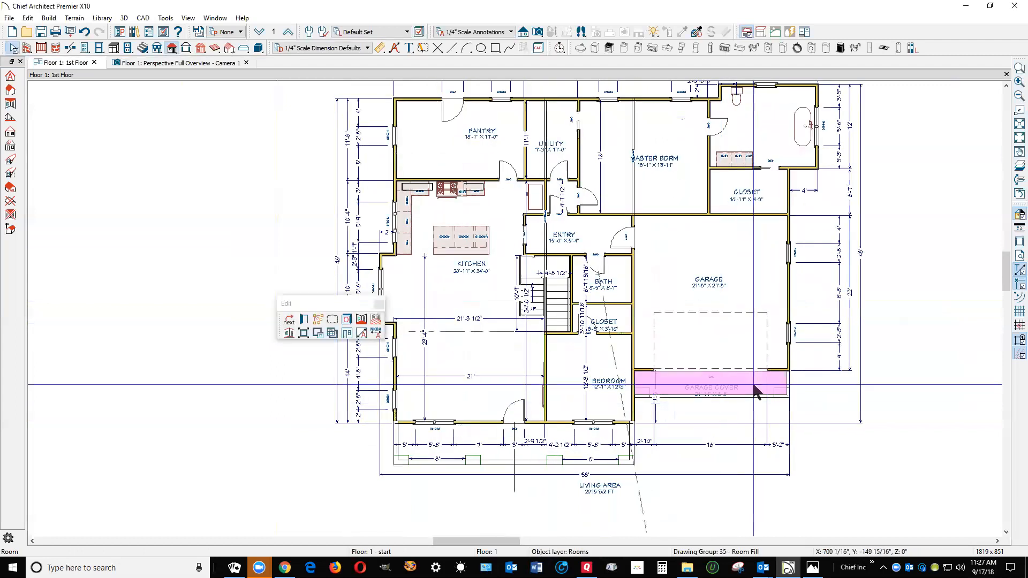
pyautogui.press('Escape')
pyautogui.click(662, 279)
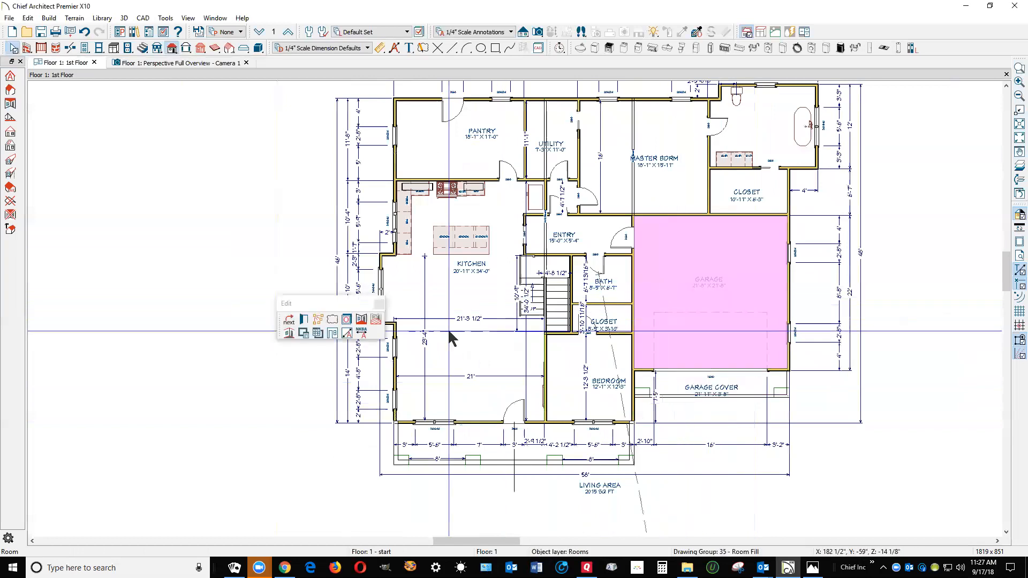
pyautogui.click(317, 318)
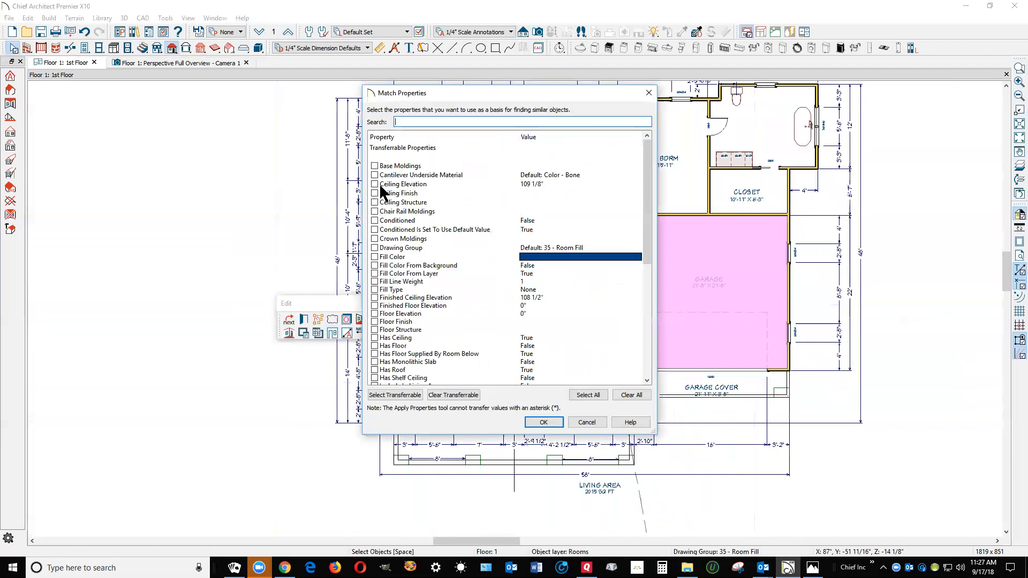
pyautogui.click(376, 184)
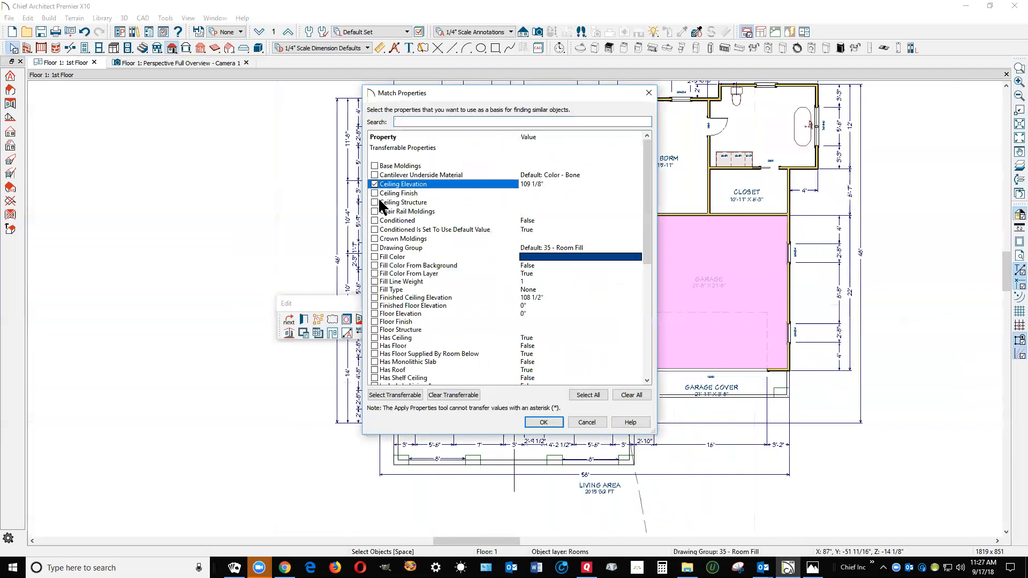
pyautogui.click(379, 314)
pyautogui.click(542, 423)
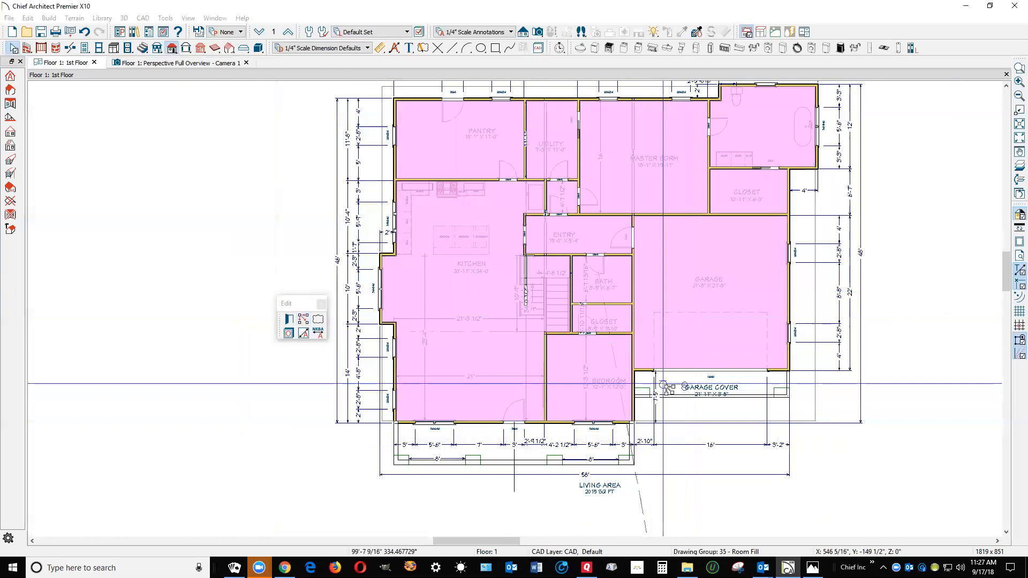
pyautogui.keyDown('shift'); pyautogui.click(669, 386); pyautogui.keyUp('shift')
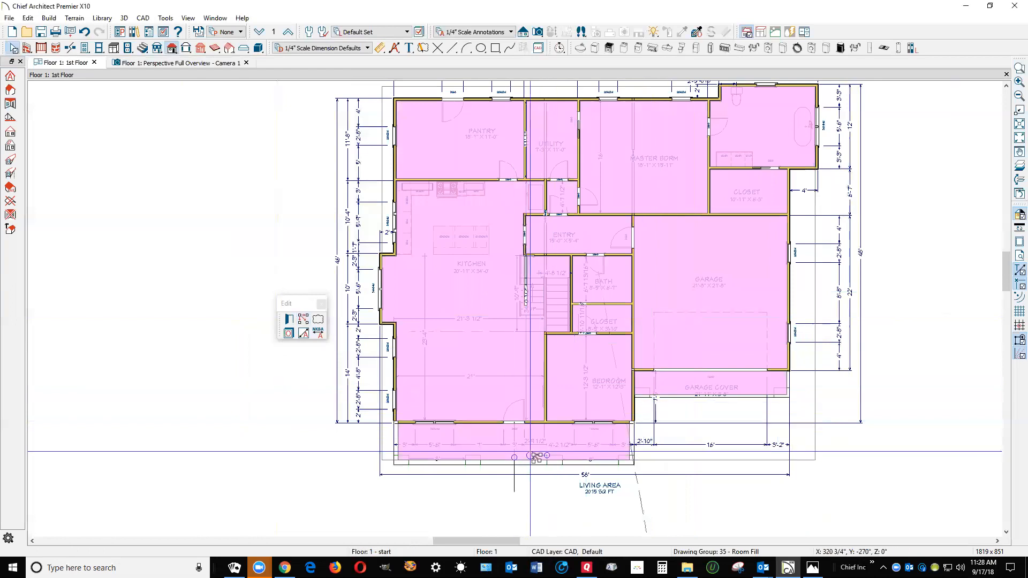
pyautogui.press('Escape')
# Override the front porch room's default floor elevation with -3"
pyautogui.click(529, 449)
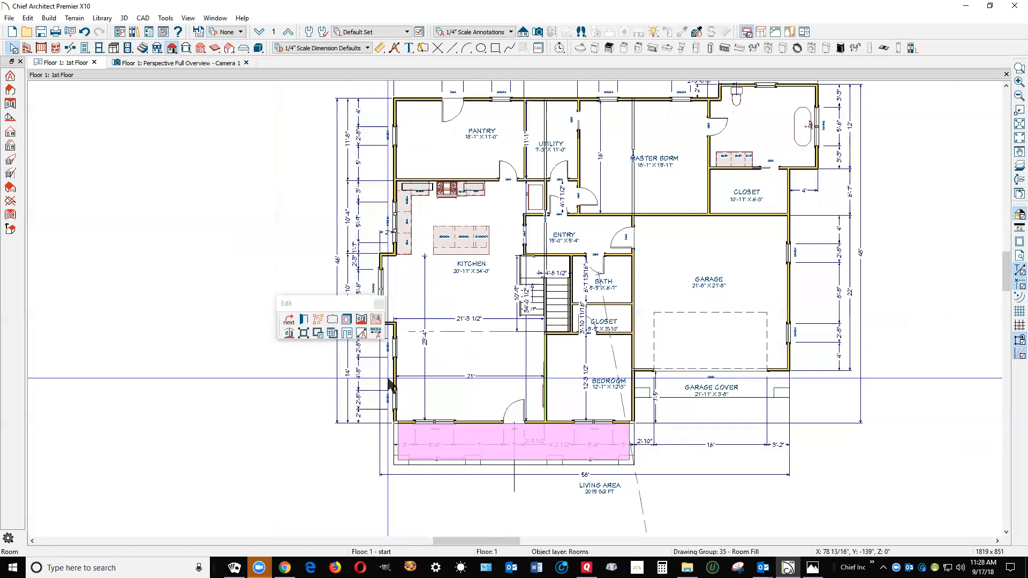
pyautogui.click(303, 318)
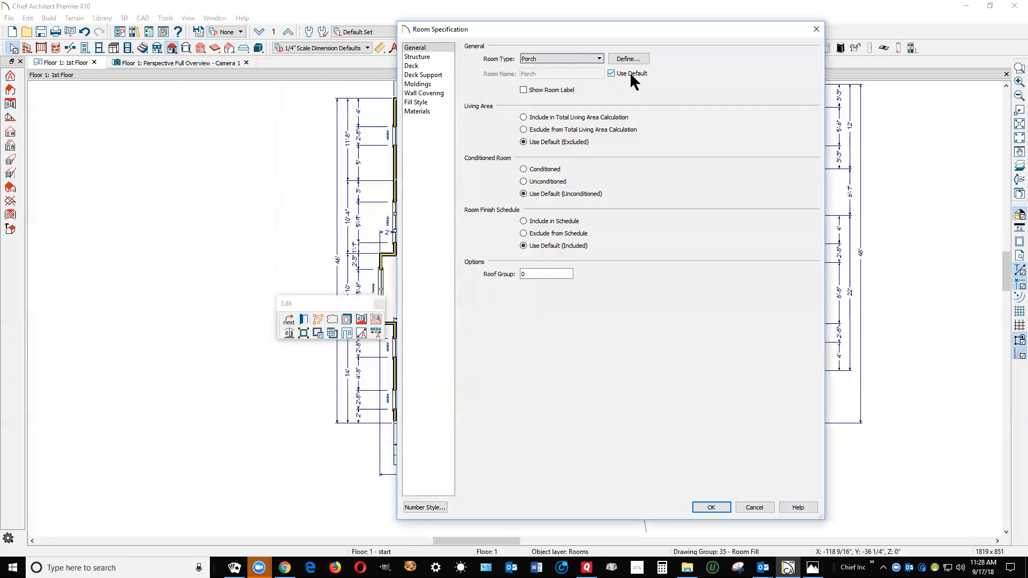
pyautogui.click(423, 56)
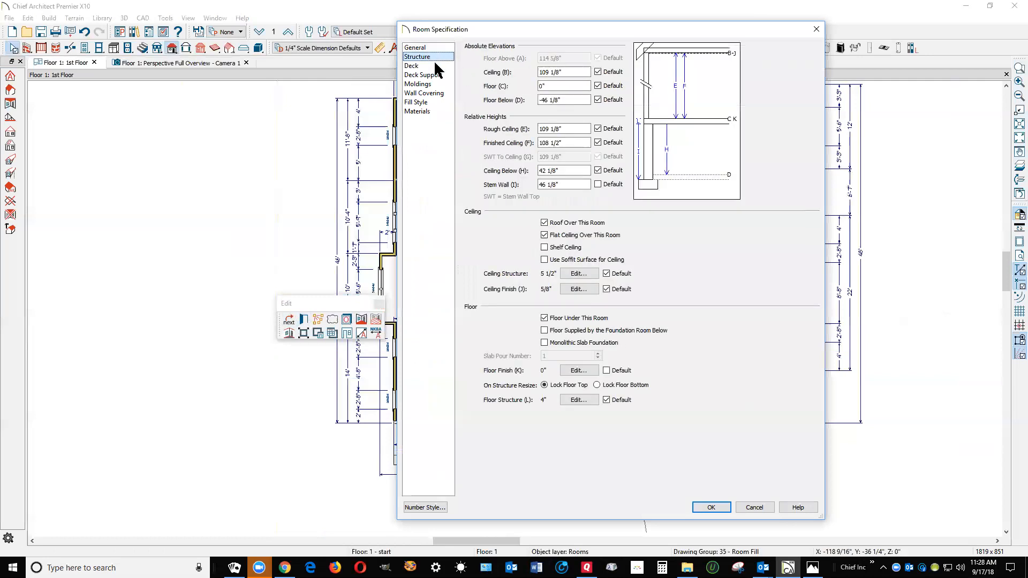
pyautogui.click(598, 85)
pyautogui.write('-3')
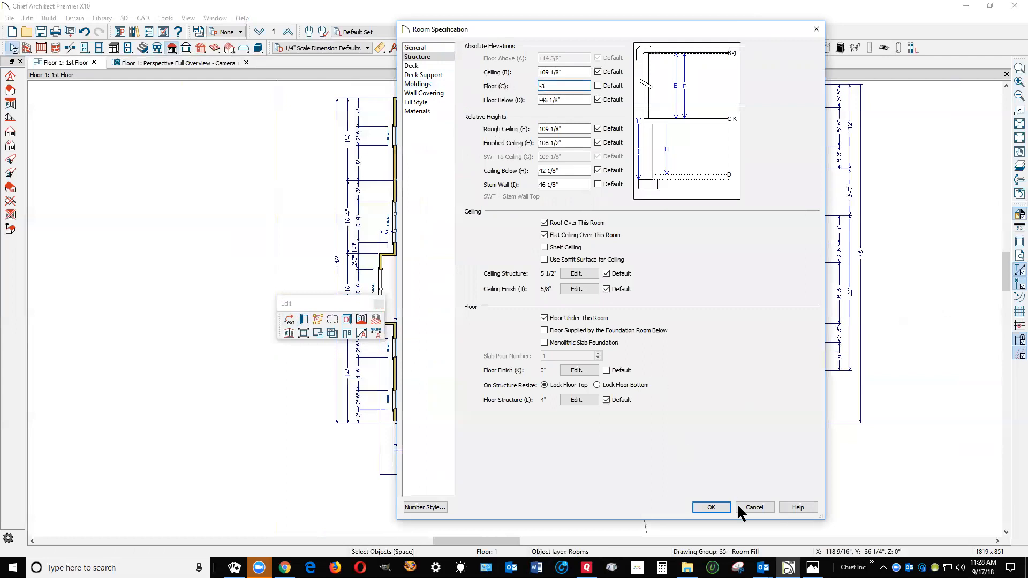
pyautogui.click(711, 507)
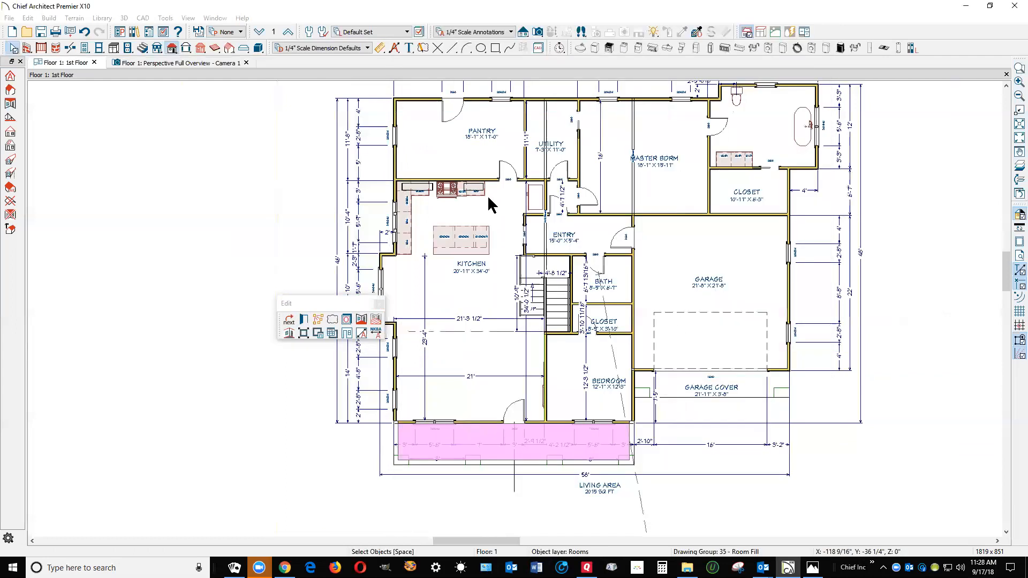
pyautogui.press('Escape')
# Set the garage room's floor elevation to -6"
pyautogui.scroll(2, 678, 399)
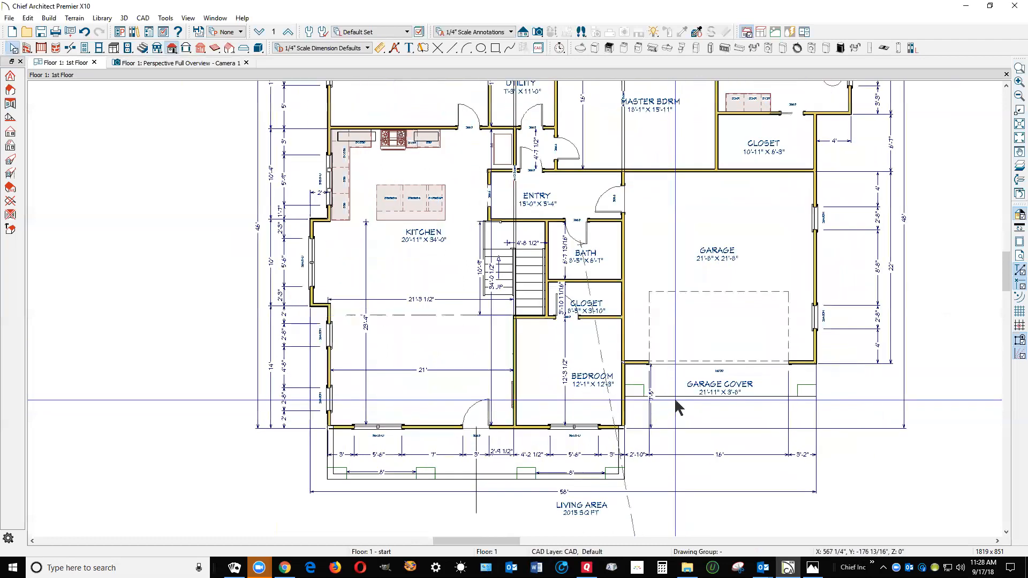
pyautogui.doubleClick(696, 338)
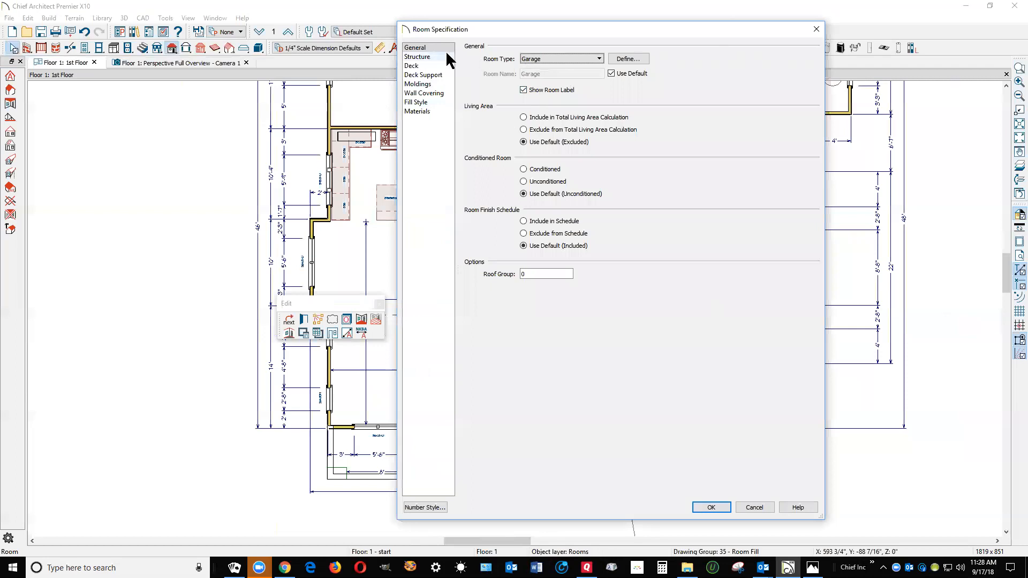
pyautogui.click(433, 57)
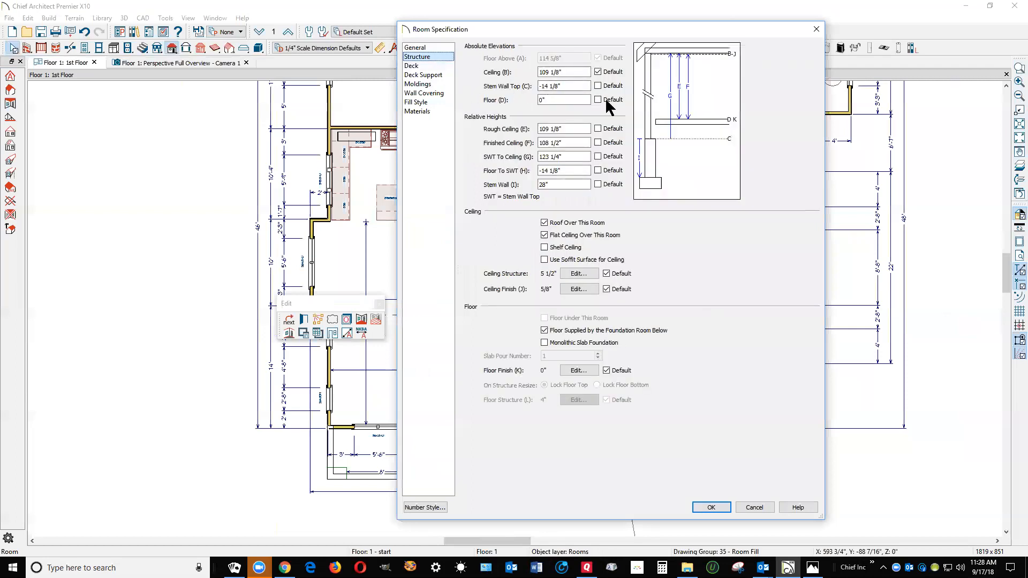
pyautogui.doubleClick(561, 101)
pyautogui.write('-6')
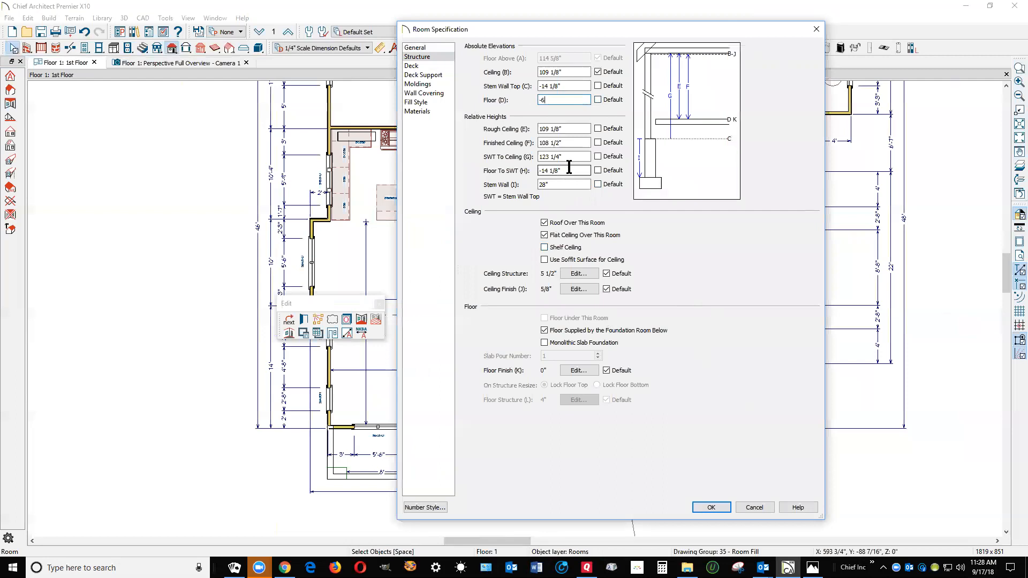
pyautogui.press('Tab')
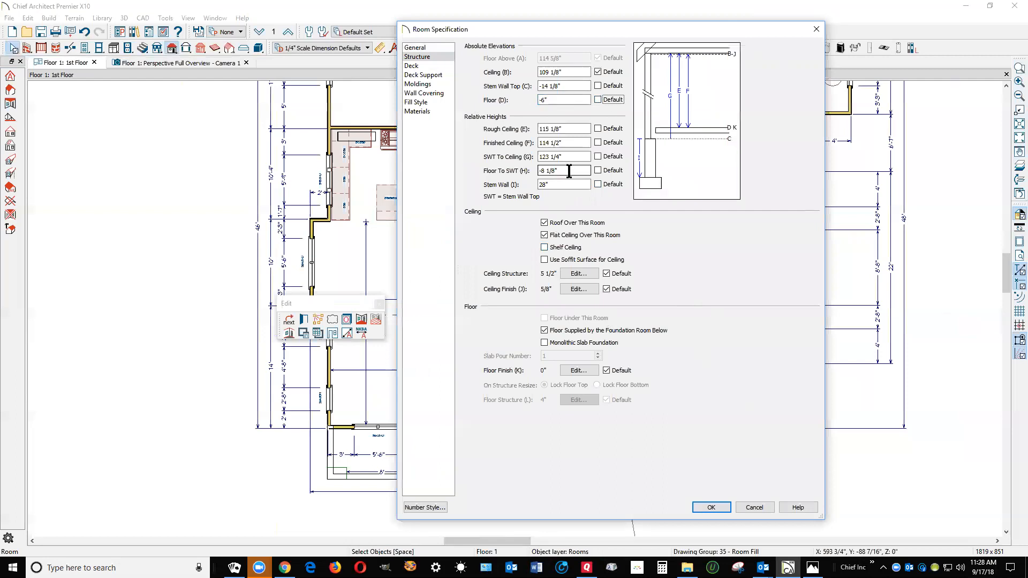
pyautogui.click(711, 508)
pyautogui.click(809, 371)
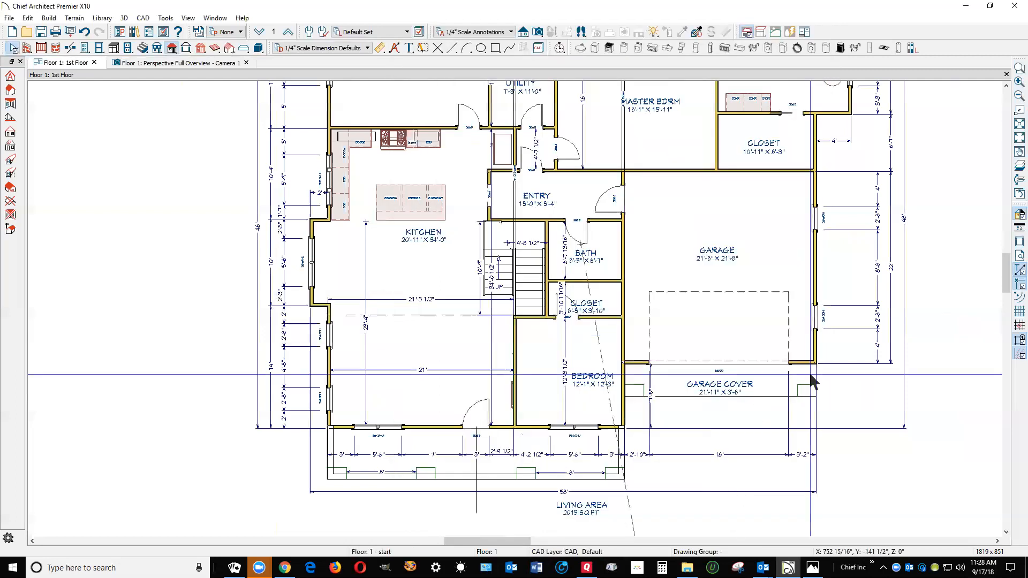
pyautogui.click(809, 371)
pyautogui.doubleClick(810, 377)
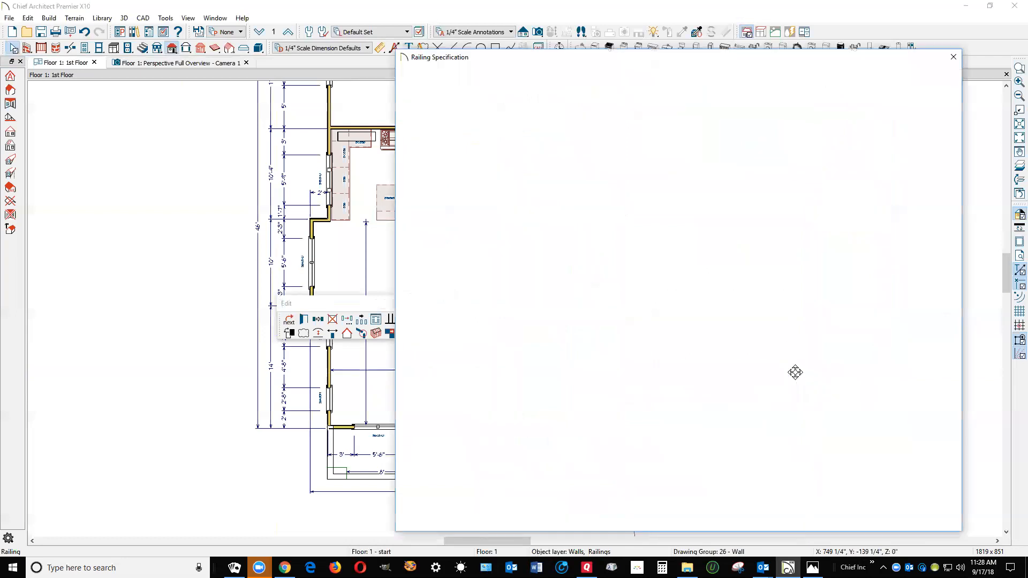
pyautogui.click(892, 519)
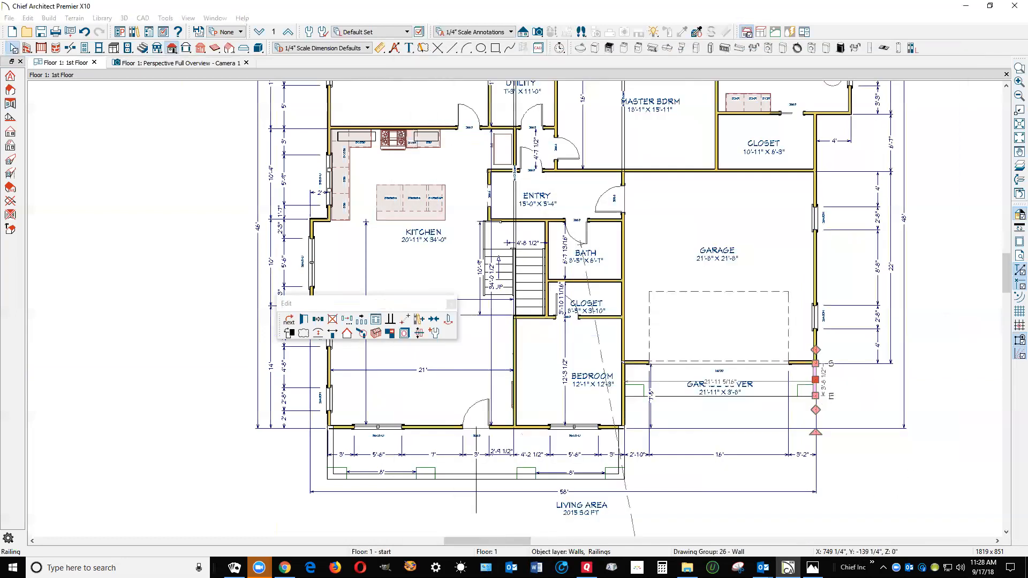
# Override the garage cover room's default floor elevation with a negative value in its structure settings
pyautogui.click(813, 386)
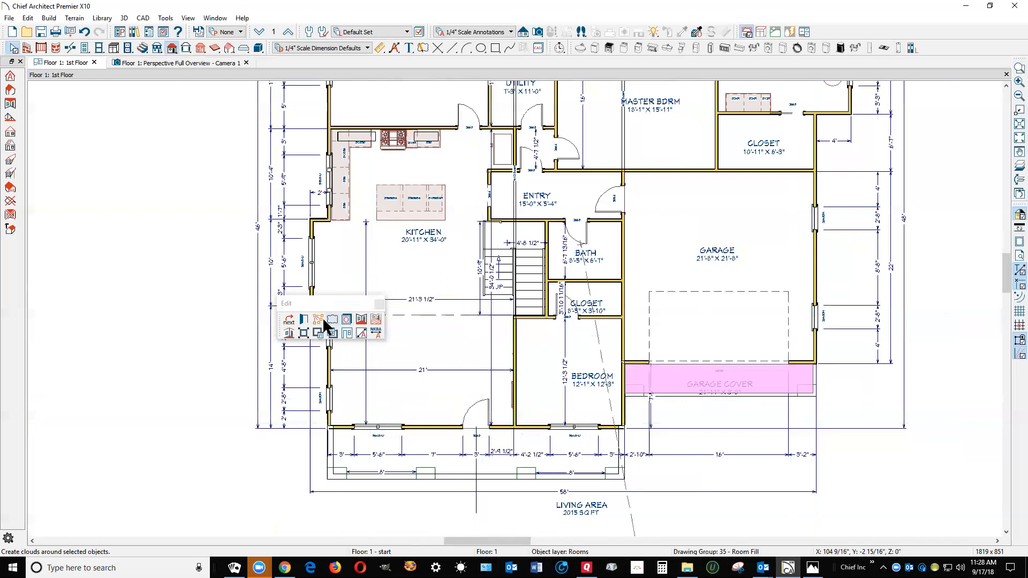
pyautogui.click(304, 320)
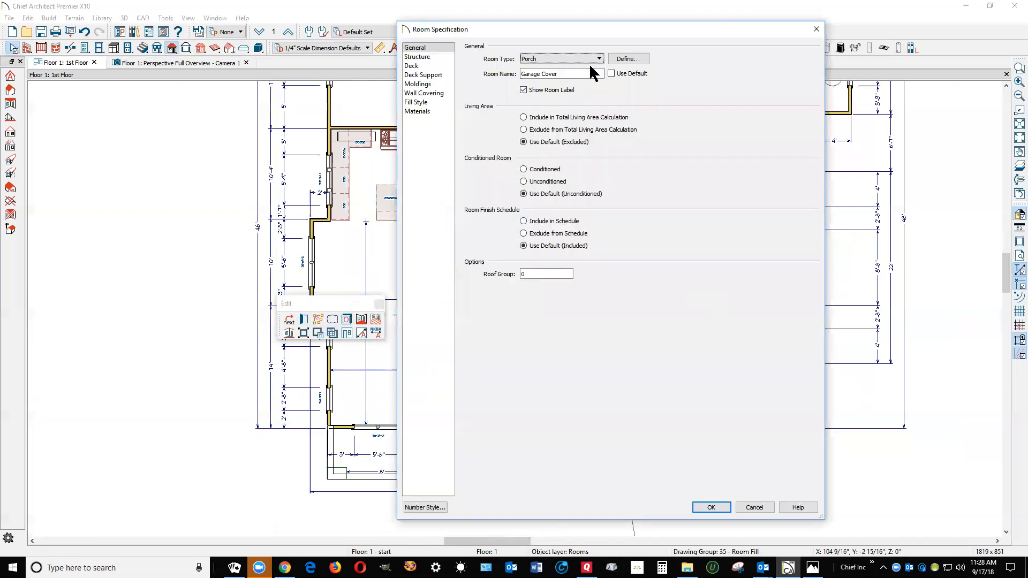
pyautogui.click(427, 57)
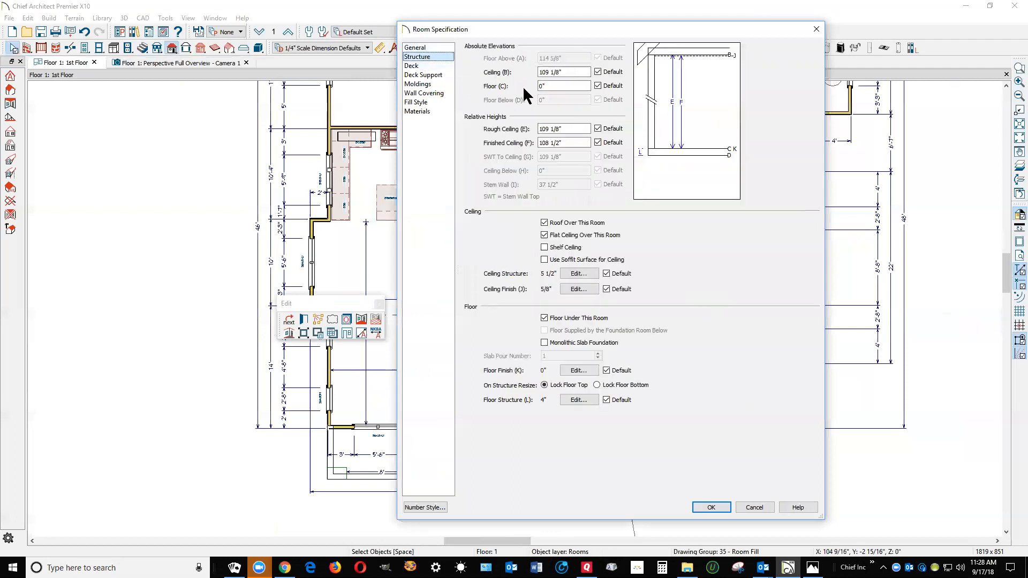
pyautogui.click(599, 86)
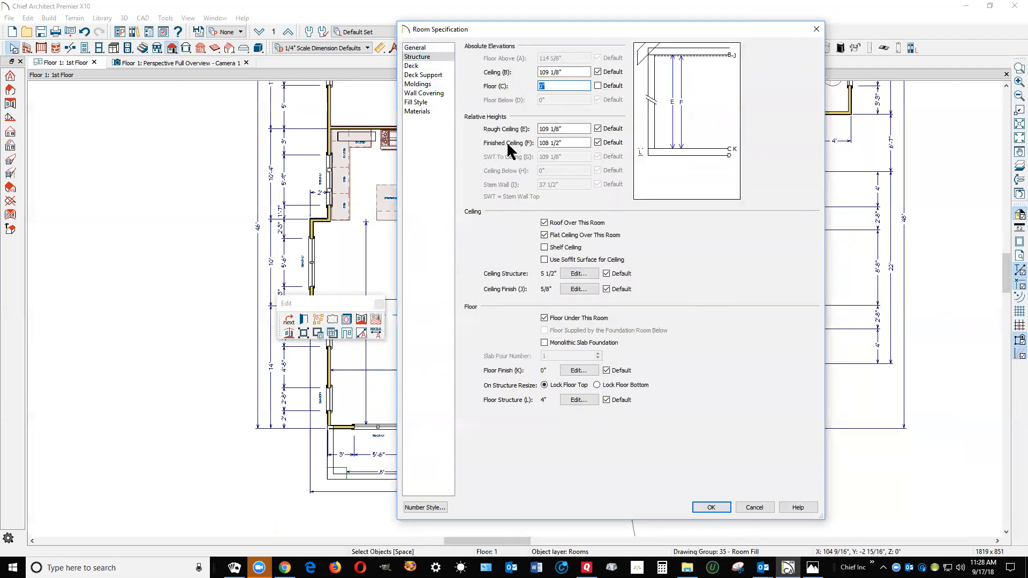
pyautogui.write('-6')
pyautogui.click(718, 510)
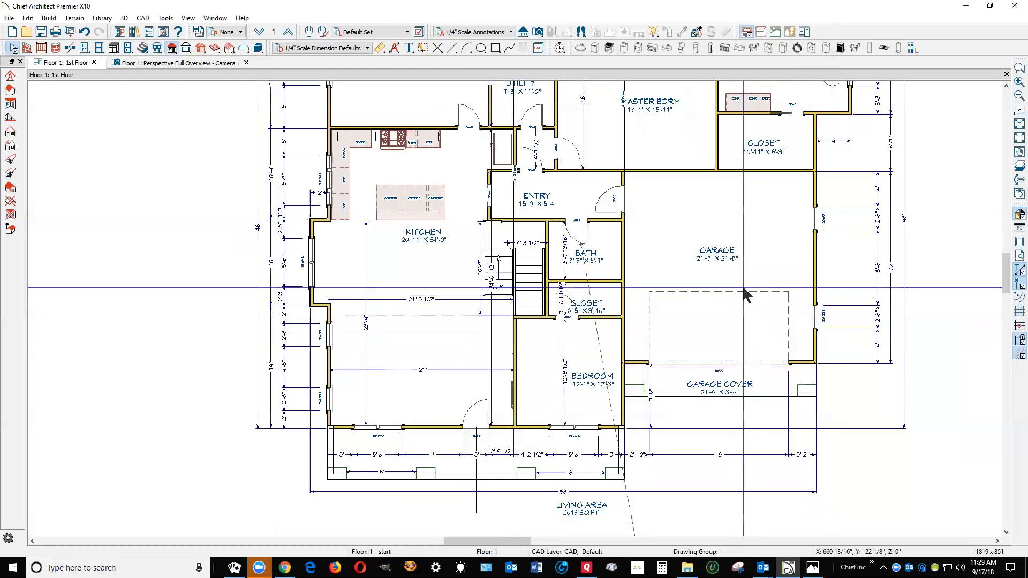
# Generate the roof planes over the house automatically, keeping the existing pitch, overhang and roof height settings
pyautogui.scroll(-3, 742, 285)
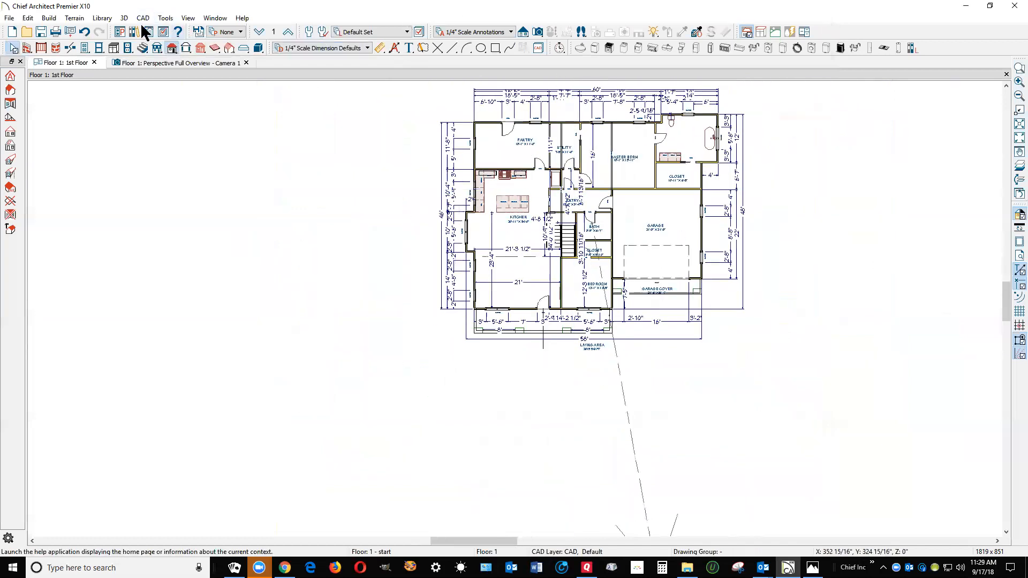
pyautogui.click(49, 18)
pyautogui.click(50, 18)
pyautogui.click(171, 49)
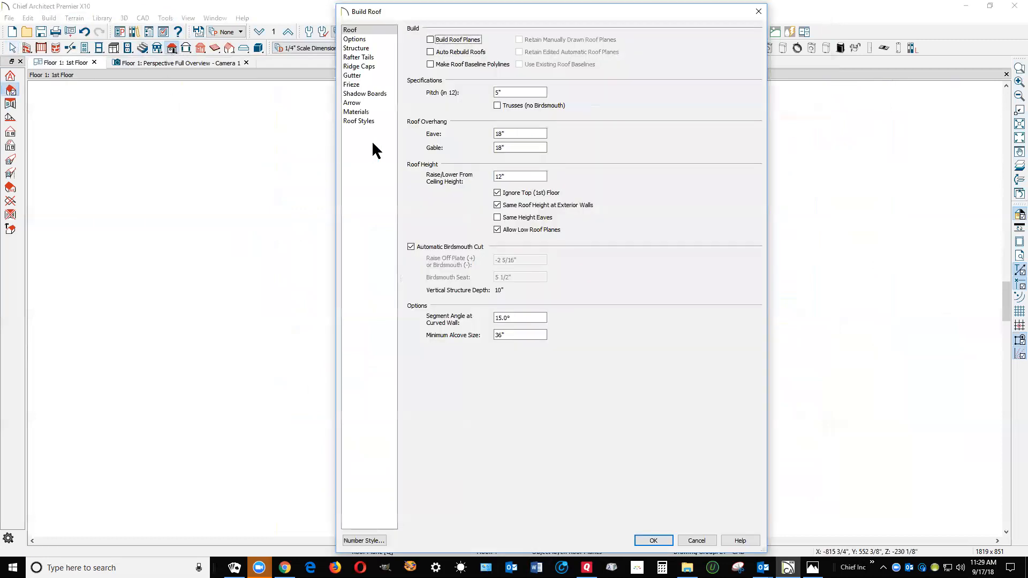
pyautogui.click(431, 39)
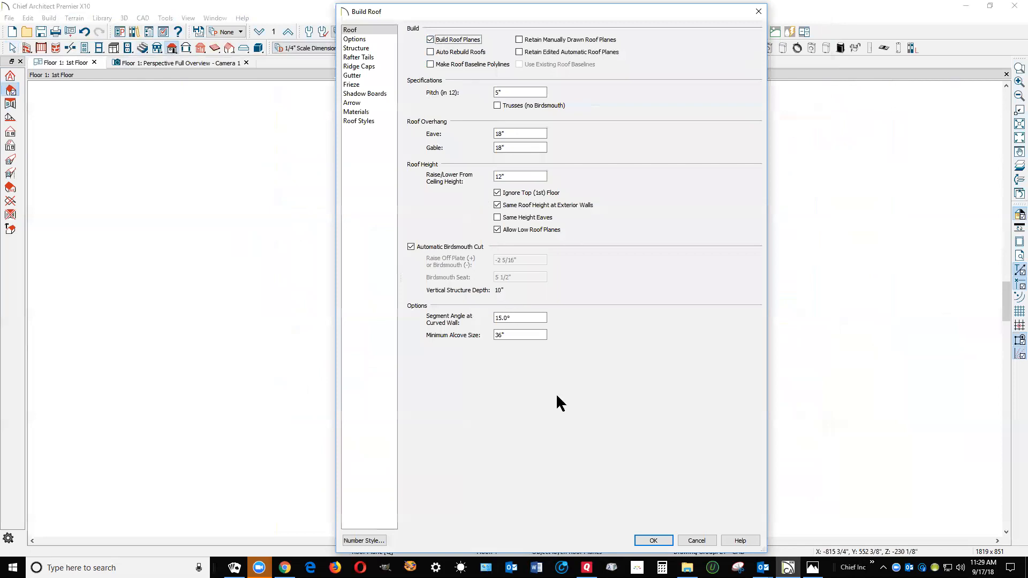
pyautogui.click(653, 541)
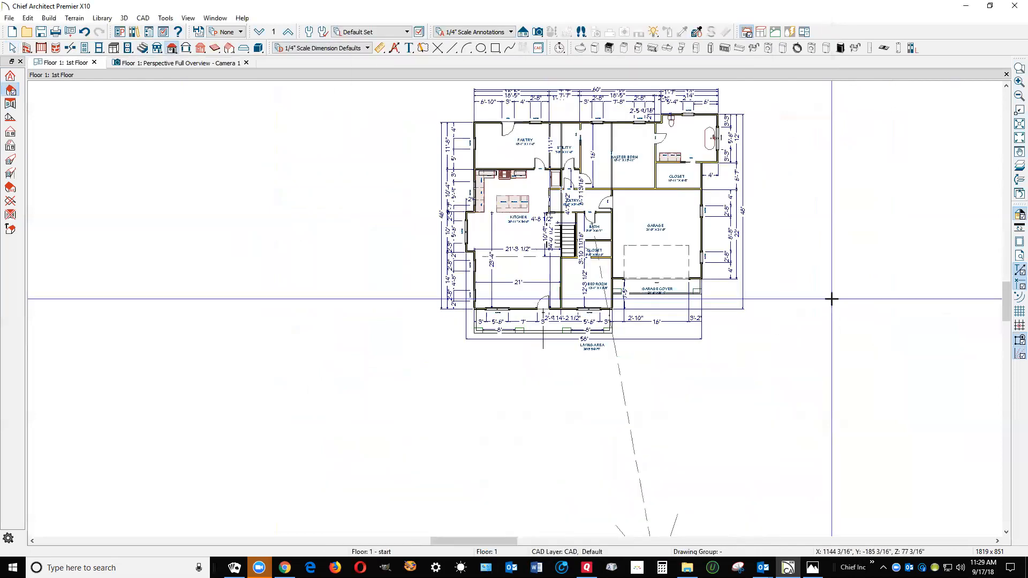
# Examine the generated roof from the front and side in the perspective overview camera view
pyautogui.hotkey('ctrl', 'Tab')
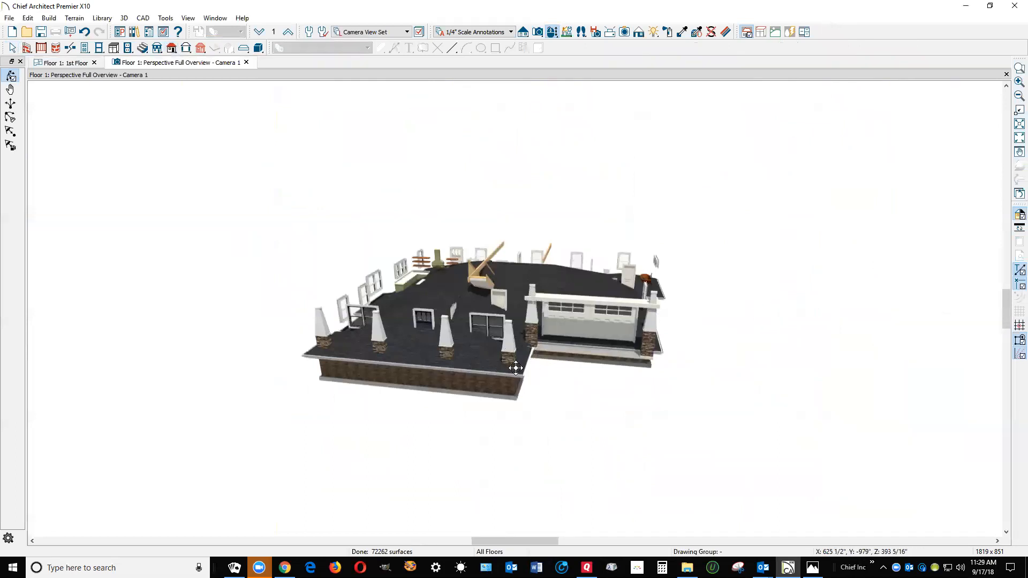
pyautogui.scroll(2, 515, 368)
pyautogui.moveTo(516, 368); pyautogui.dragTo(608, 337)
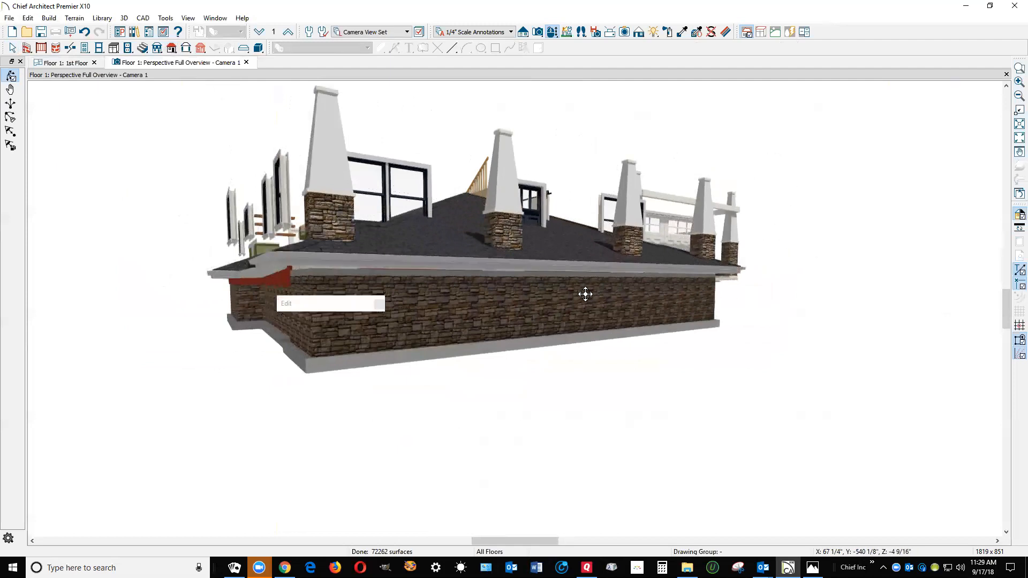
# Return to the floor plan and inspect the kitchen room's structure and ceiling settings, leaving them as they are
pyautogui.hotkey('ctrl', 'Tab')
pyautogui.press('space')
pyautogui.click(522, 276)
pyautogui.press('Escape')
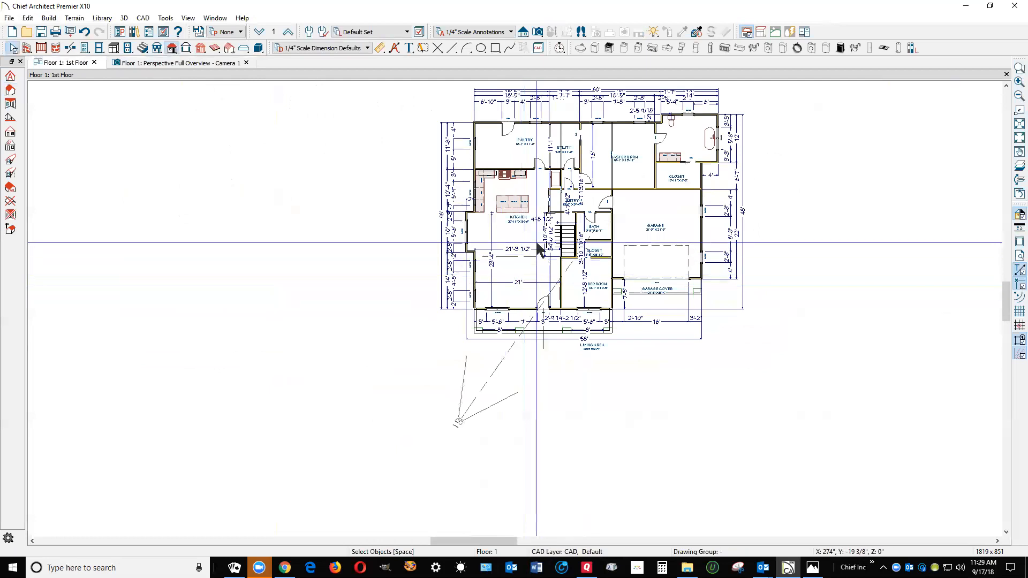
pyautogui.click(525, 271)
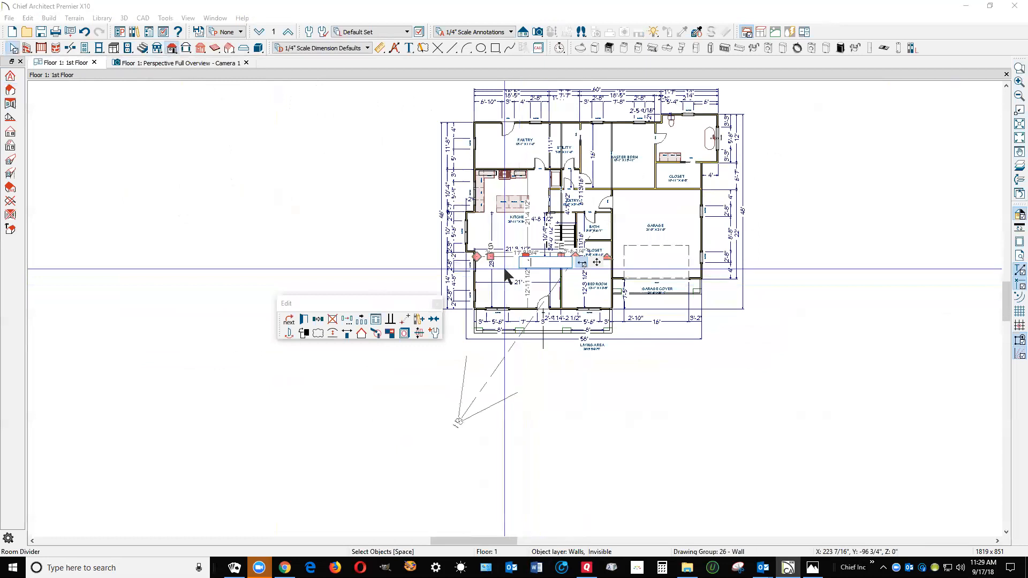
pyautogui.press('q')
pyautogui.press('space')
pyautogui.doubleClick(503, 266)
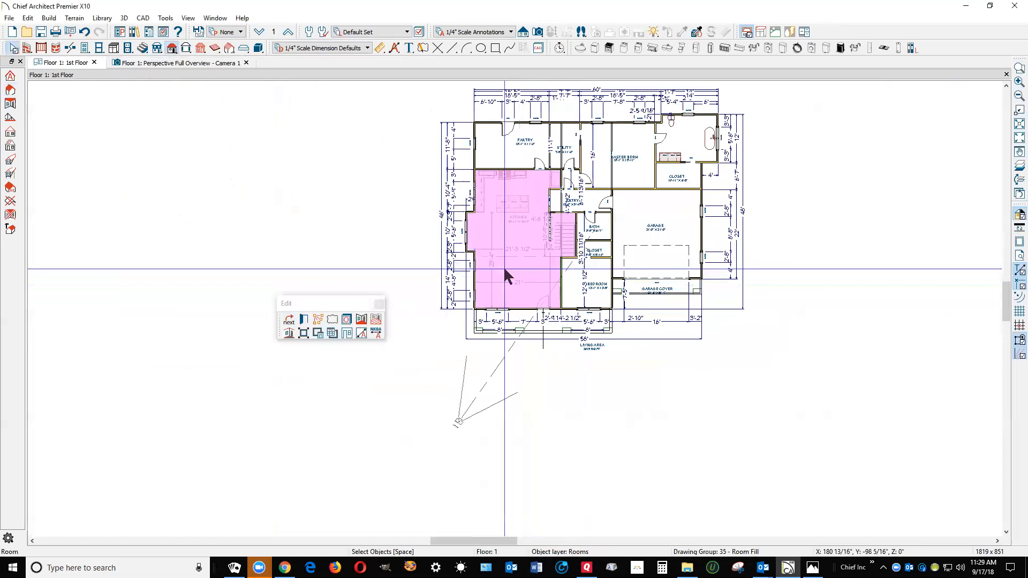
pyautogui.click(430, 57)
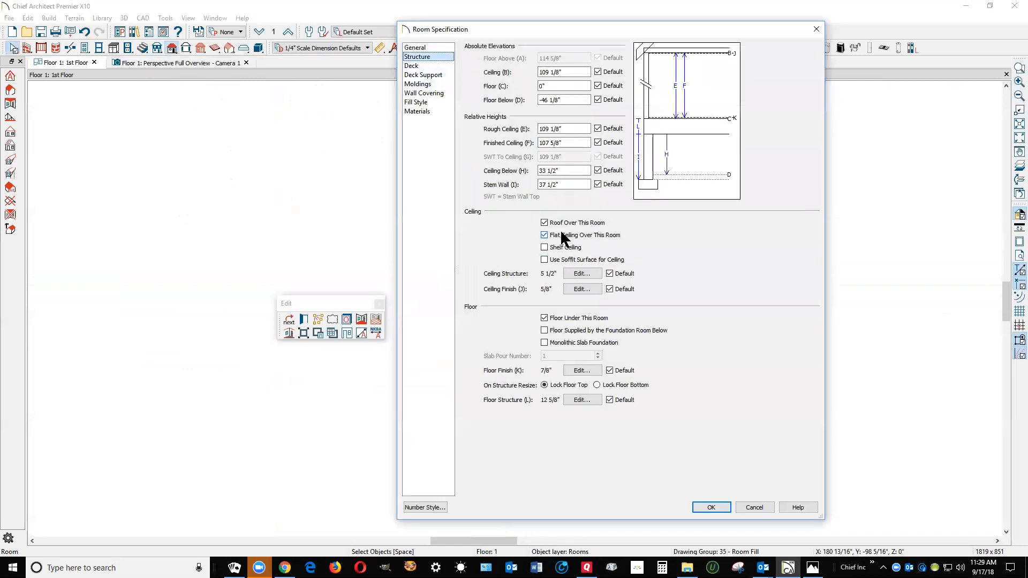
pyautogui.click(755, 507)
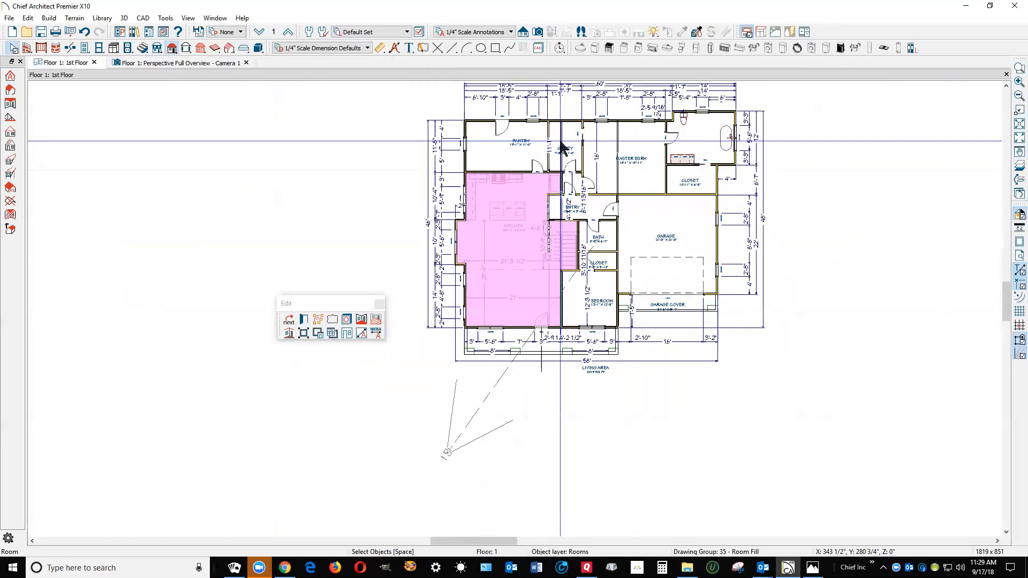
# Turn off Roof Over This Room in the current-floor default settings of the foundation level
pyautogui.scroll(1, 562, 147)
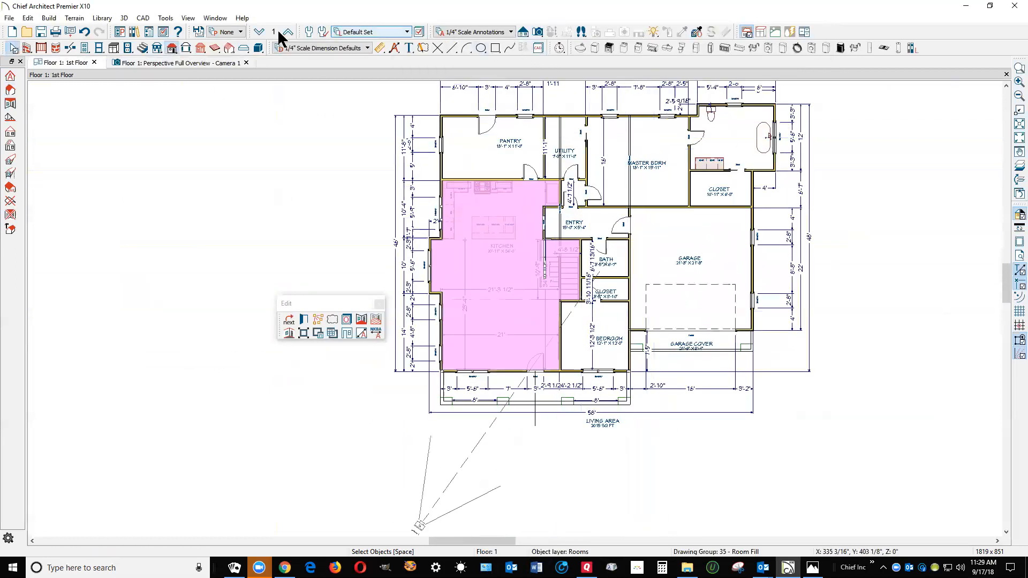
pyautogui.click(259, 32)
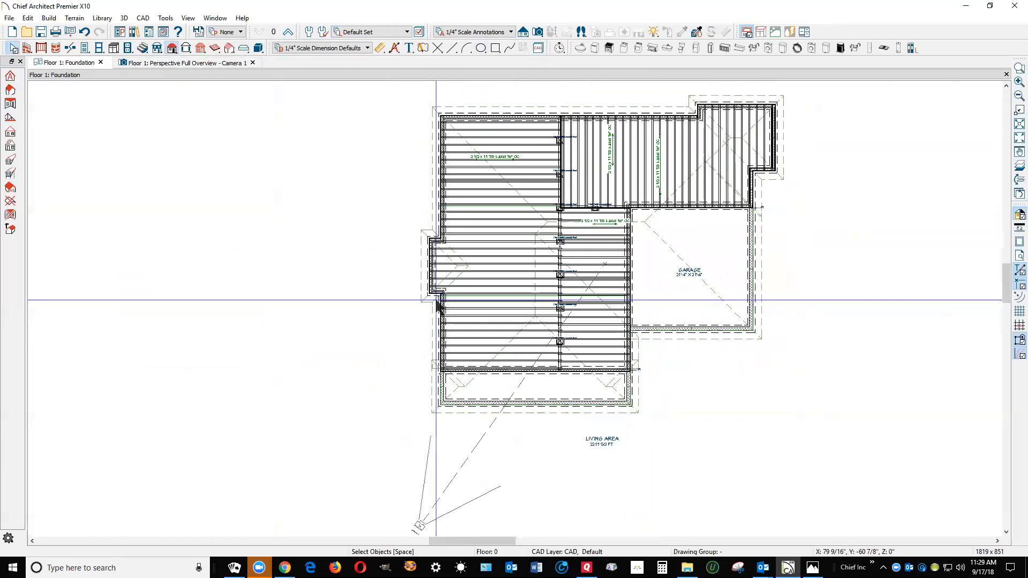
pyautogui.click(28, 17)
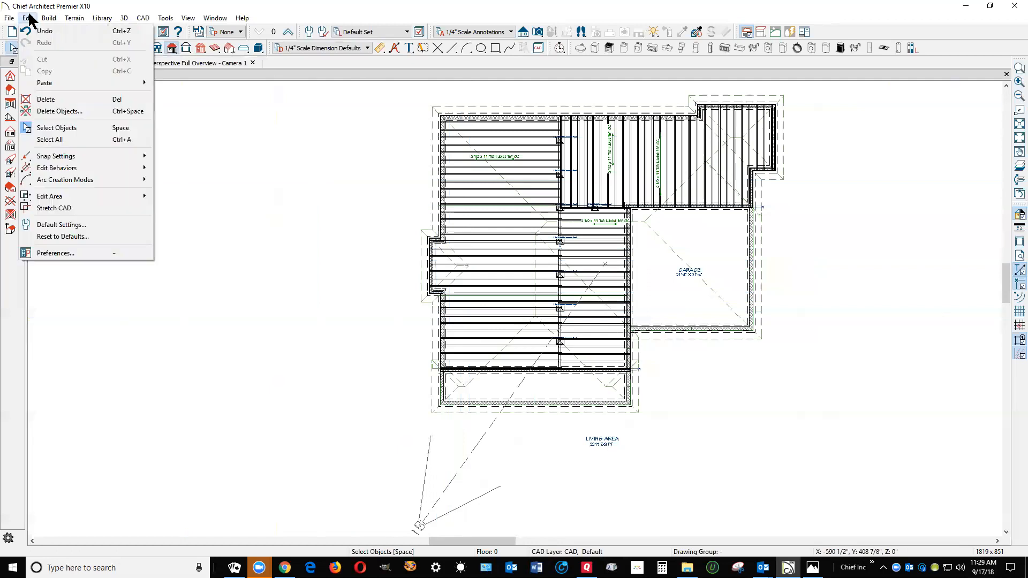
pyautogui.click(71, 224)
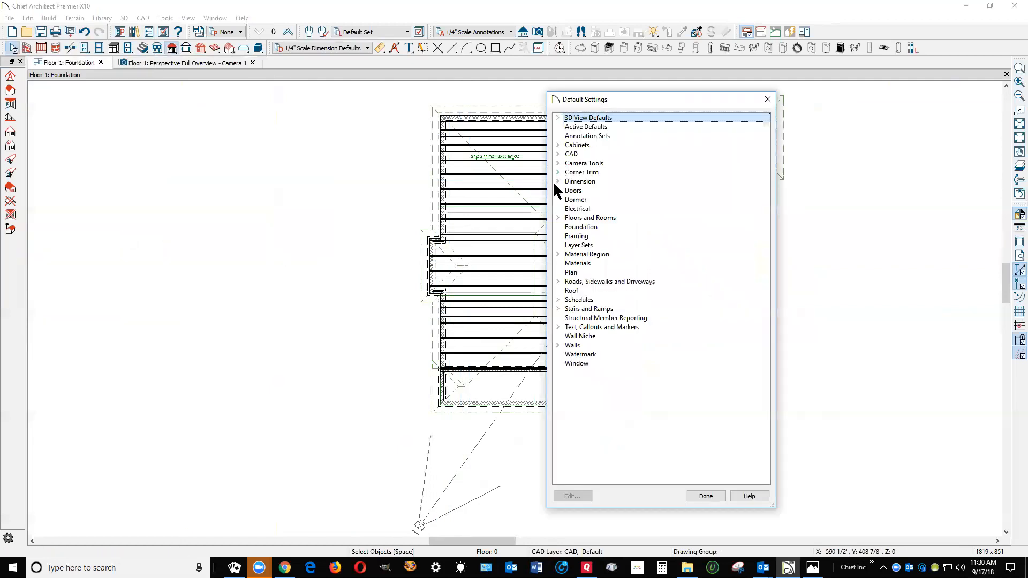
pyautogui.click(561, 209)
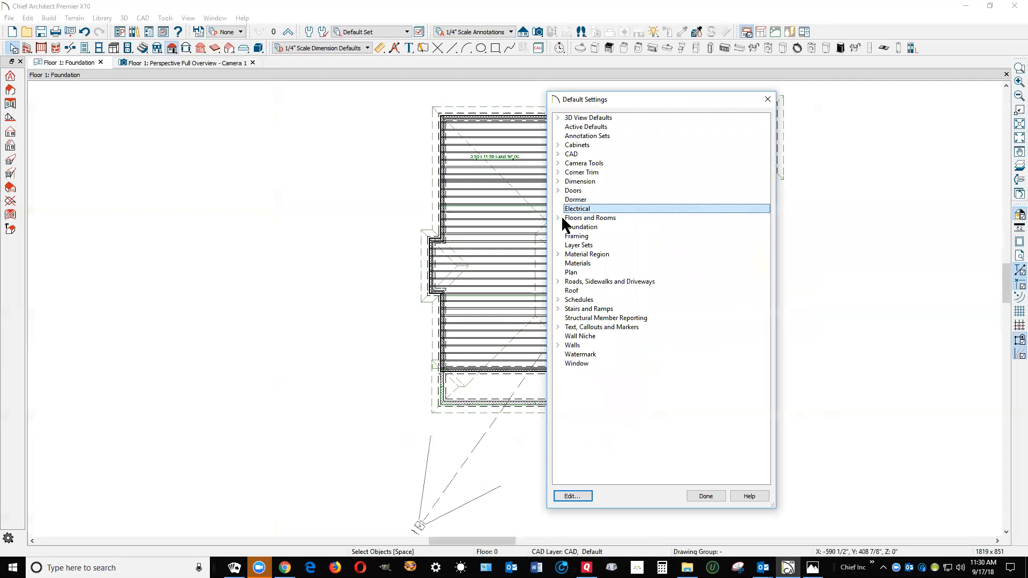
pyautogui.click(559, 217)
pyautogui.click(592, 235)
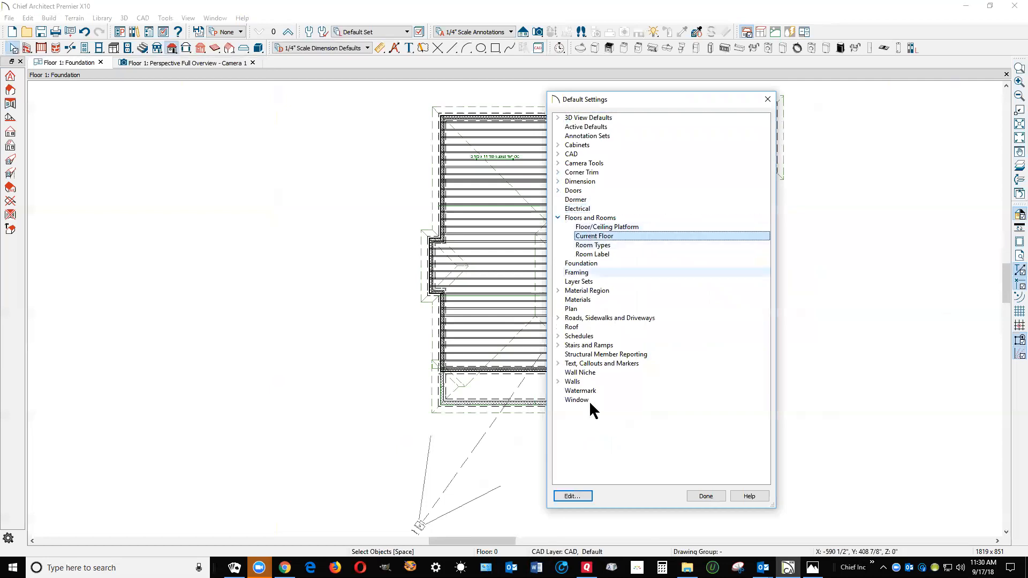
pyautogui.click(582, 496)
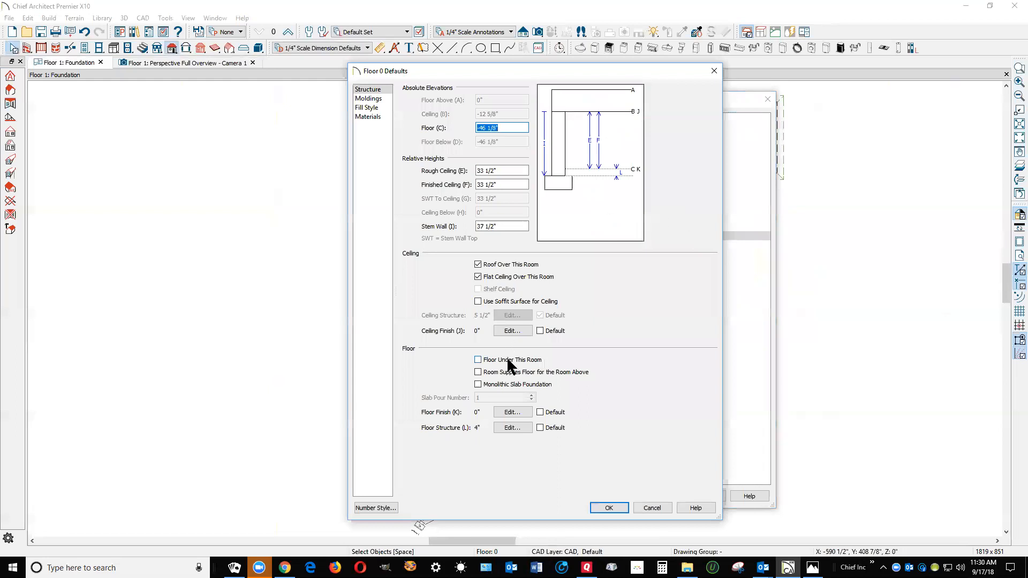
pyautogui.click(477, 264)
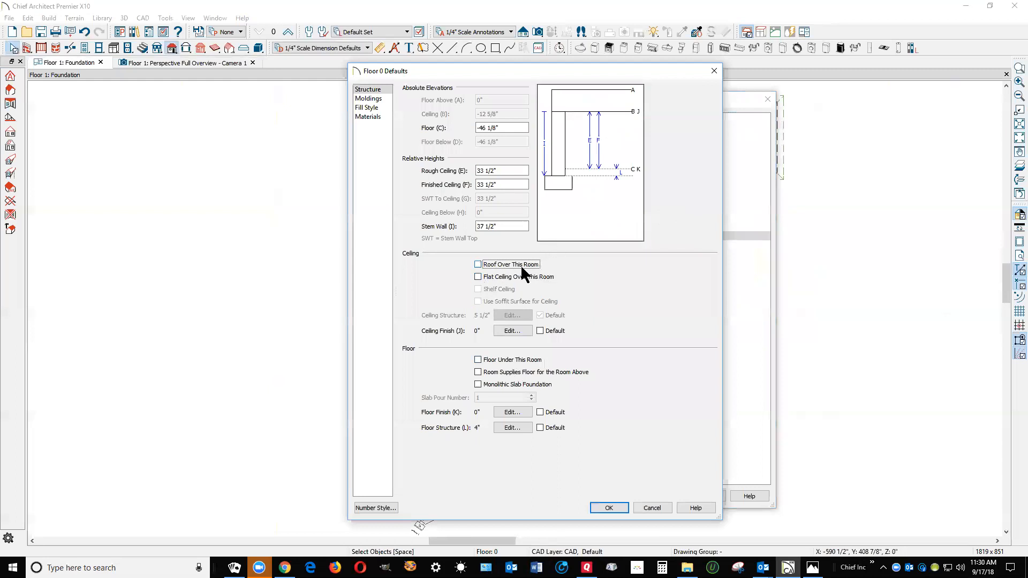
pyautogui.click(611, 508)
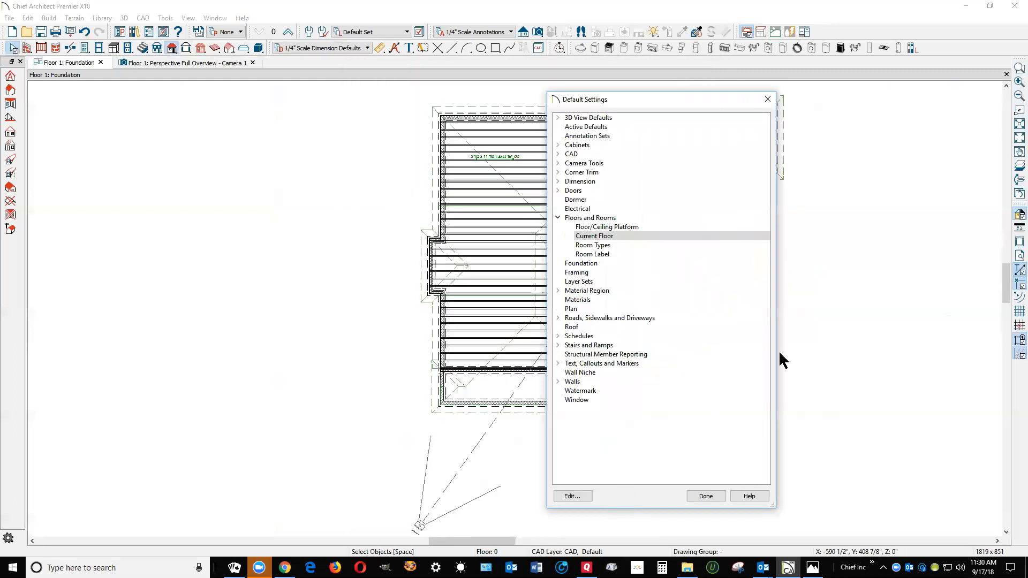
pyautogui.click(717, 495)
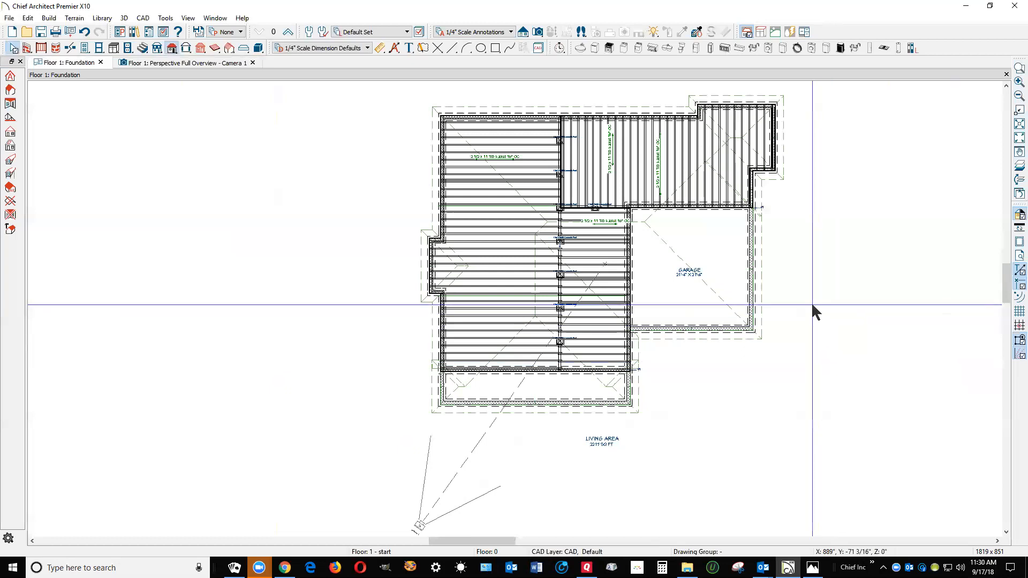
# Rebuild the roof planes automatically from the perspective overview, keeping the existing pitch, overhang and roof height settings
pyautogui.hotkey('ctrl', 'Tab')
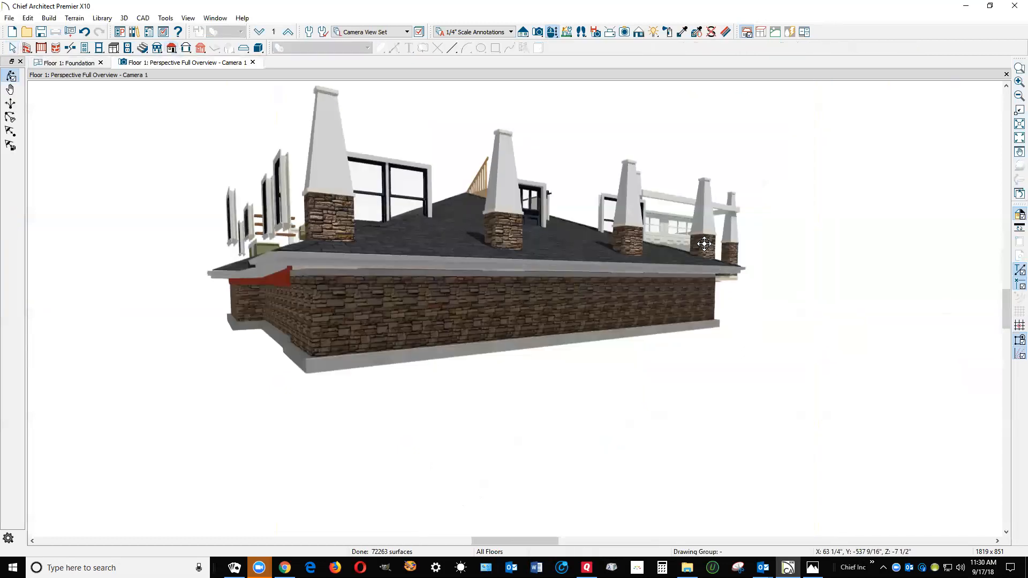
pyautogui.click(170, 50)
pyautogui.click(169, 52)
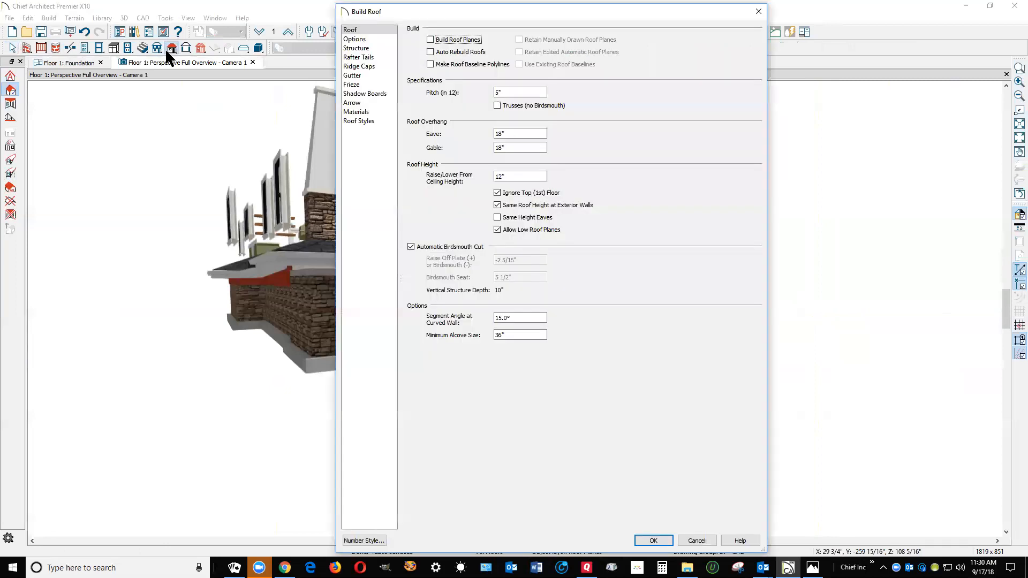
pyautogui.click(431, 40)
pyautogui.click(654, 541)
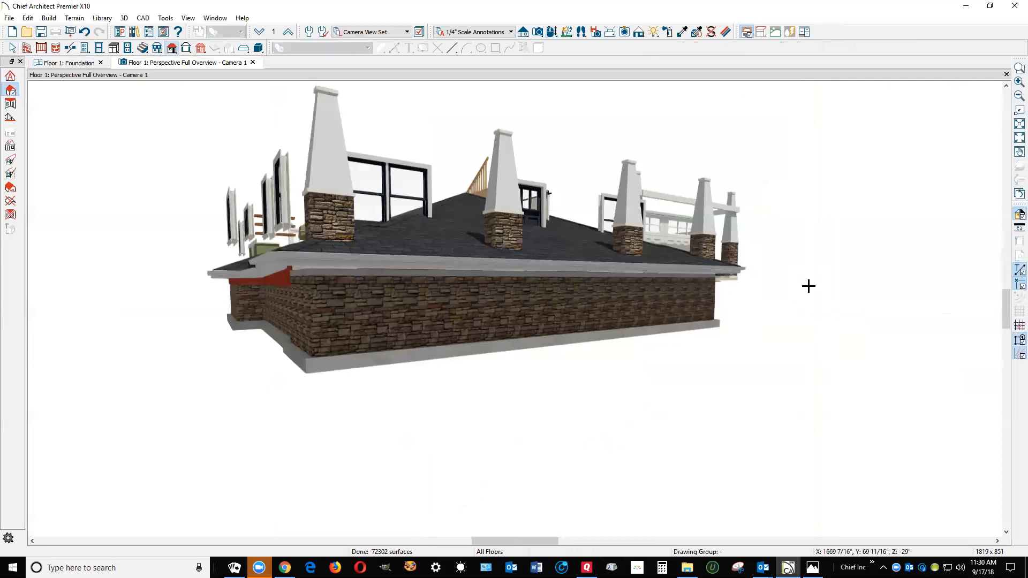
# Select all roof planes on the foundation level, move them to the floor above, and check the overview camera view
pyautogui.hotkey('ctrl', 'Tab')
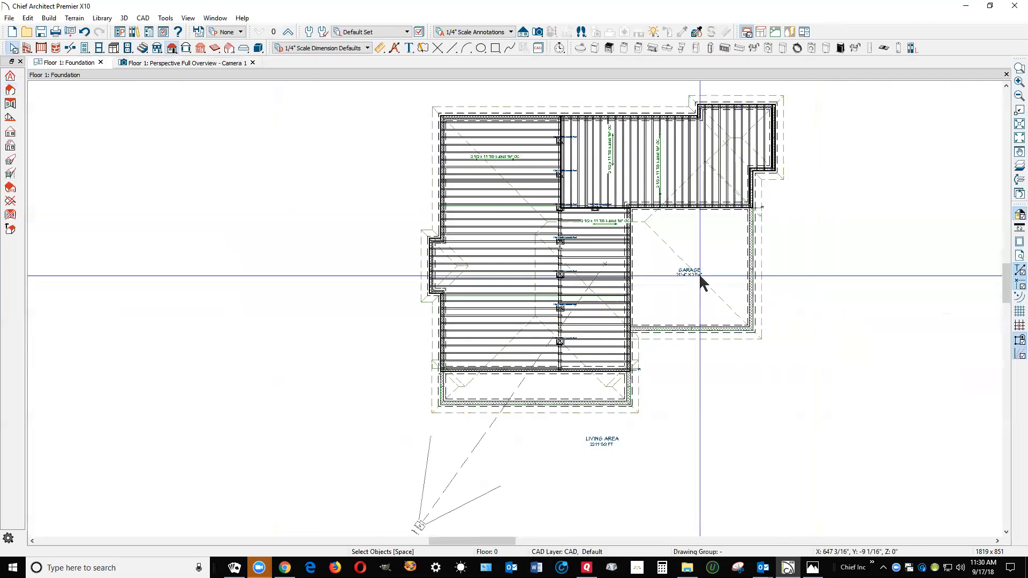
pyautogui.click(284, 30)
pyautogui.scroll(-2, 481, 244)
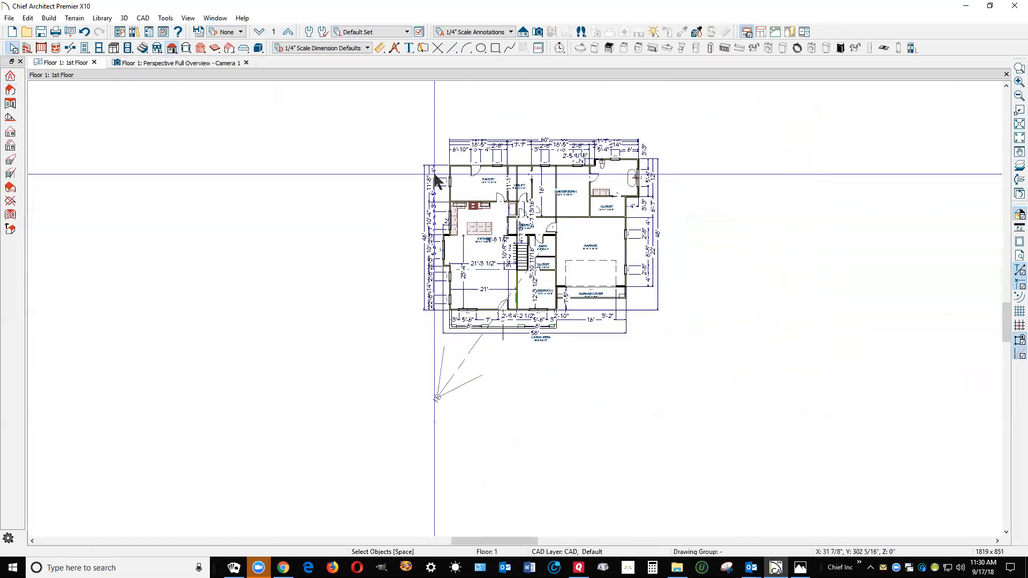
pyautogui.scroll(1, 449, 167)
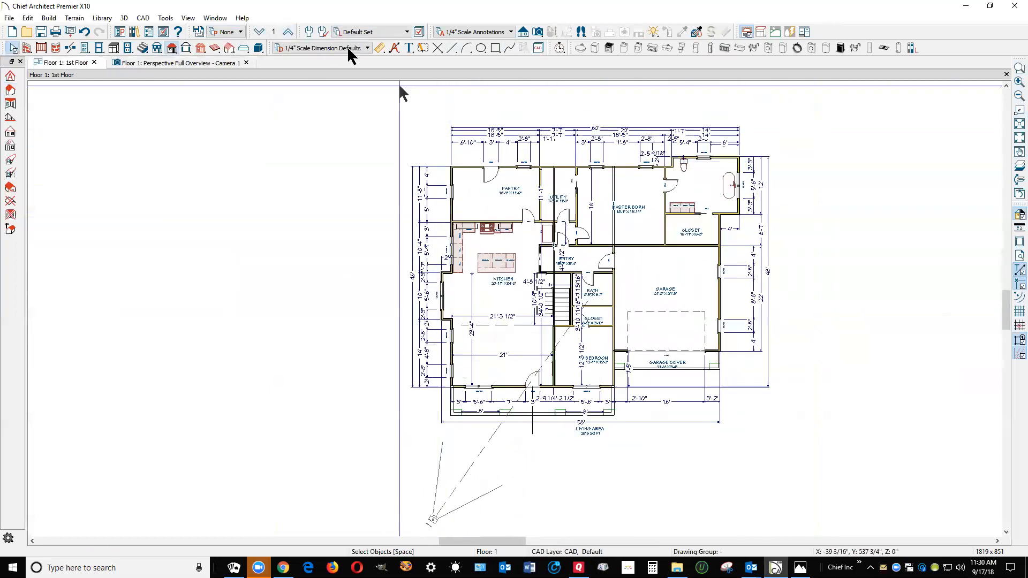
pyautogui.click(263, 30)
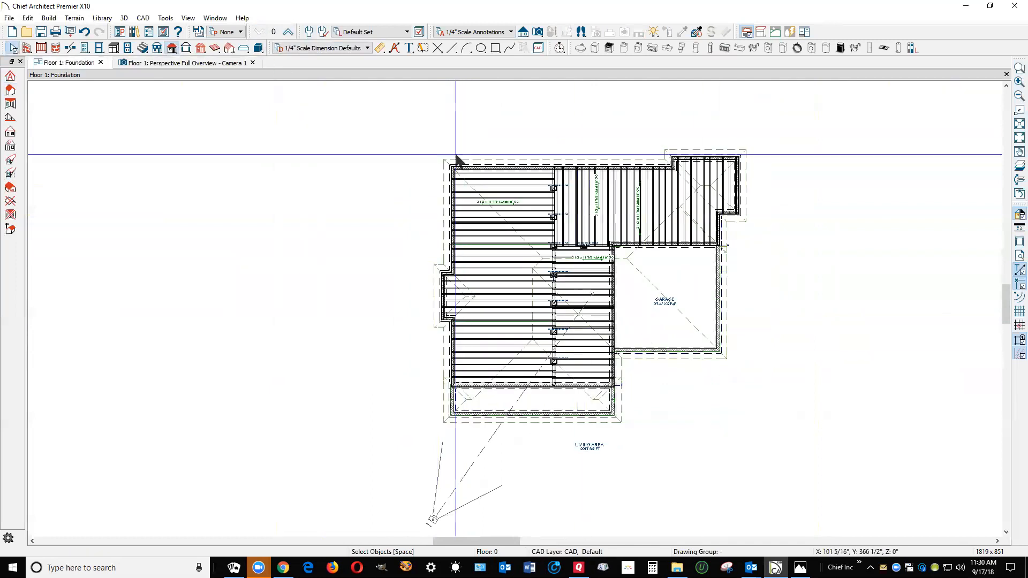
pyautogui.click(172, 50)
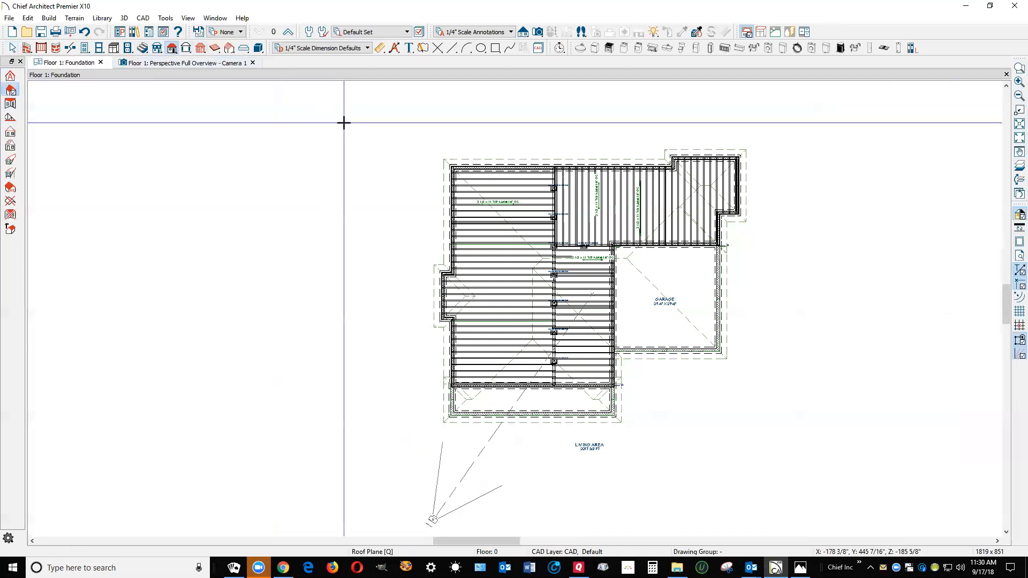
pyautogui.moveTo(344, 117); pyautogui.dragTo(854, 477)
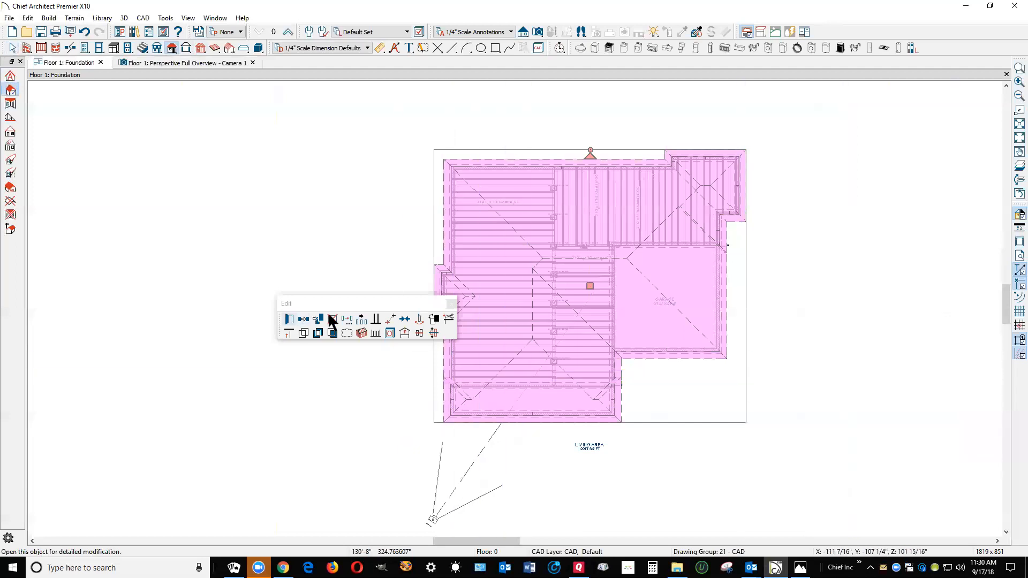
pyautogui.click(405, 330)
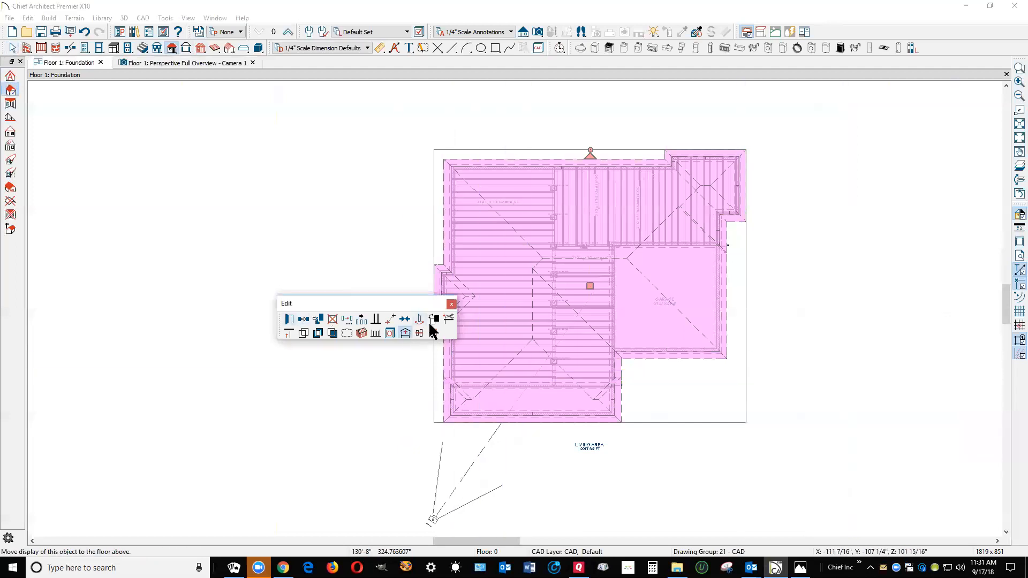
pyautogui.click(406, 331)
pyautogui.press('space')
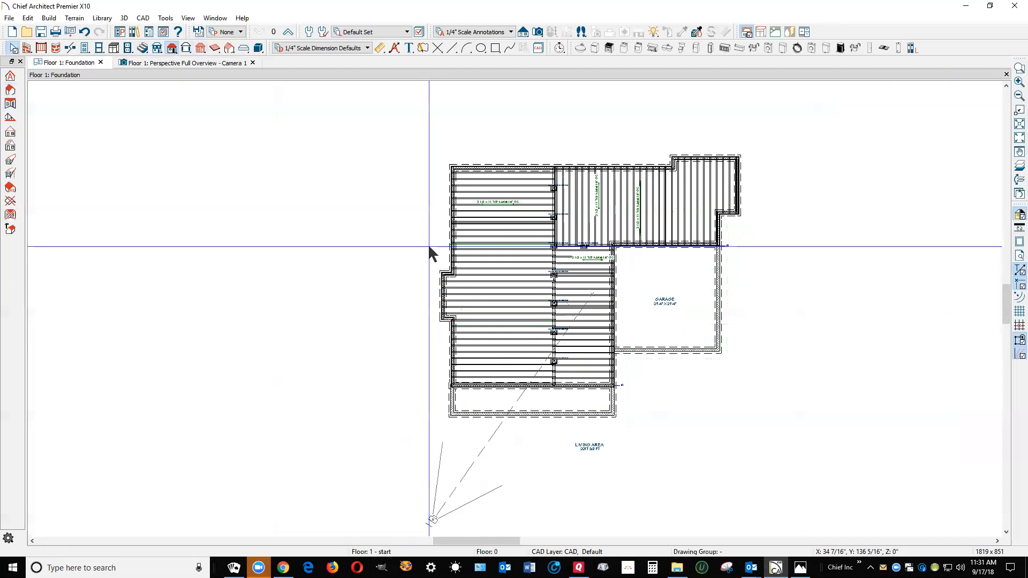
pyautogui.hotkey('ctrl', 'Tab')
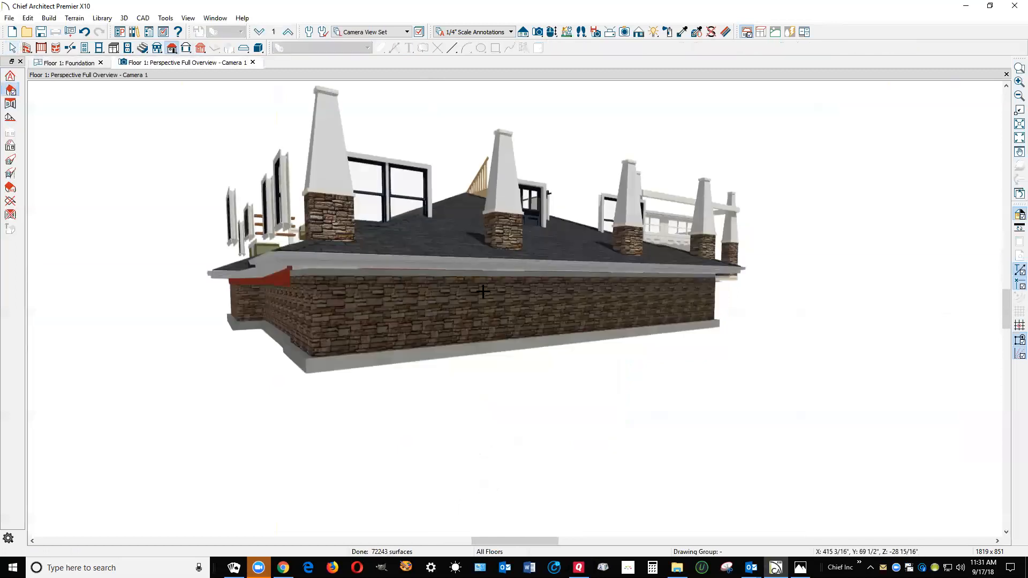
pyautogui.hotkey('ctrl', 'Tab')
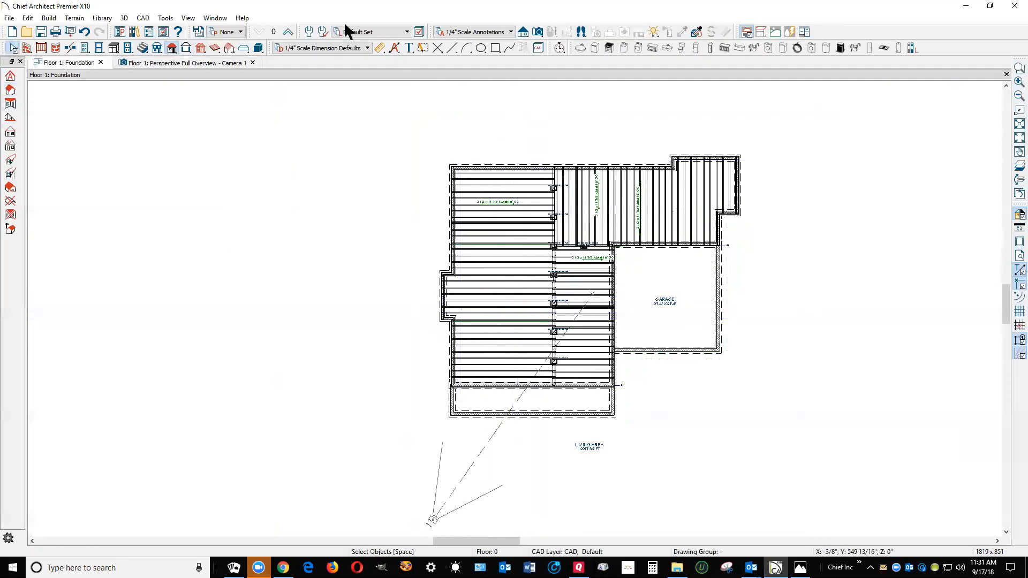
# Select all roof planes on the first-floor plan and raise them with a Z Delta of 108 inches
pyautogui.click(288, 32)
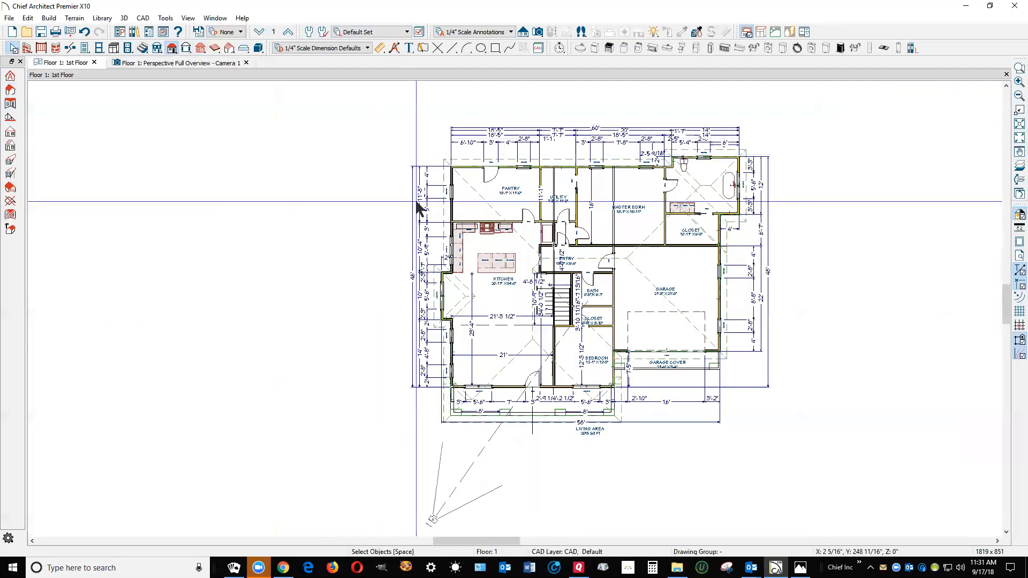
pyautogui.click(167, 51)
pyautogui.moveTo(316, 105)
pyautogui.mouseDown()
pyautogui.moveTo(338, 148)
pyautogui.moveTo(762, 421)
pyautogui.mouseUp()
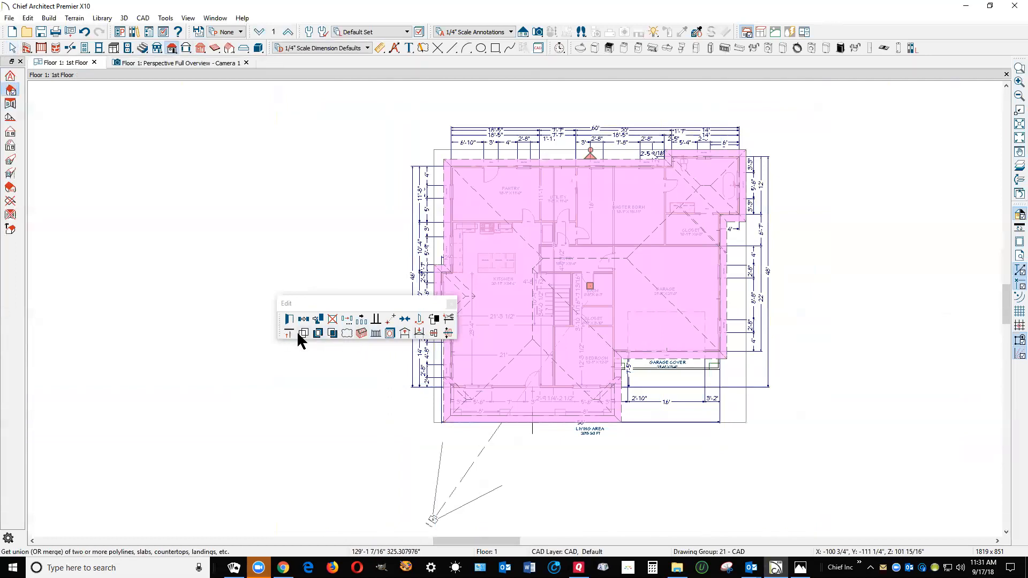
pyautogui.click(347, 321)
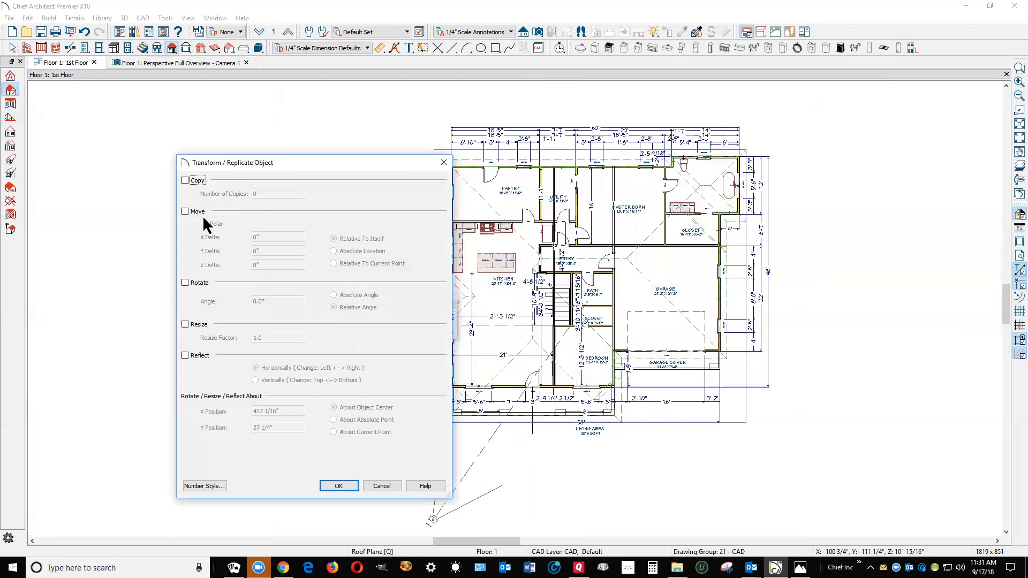
pyautogui.click(186, 212)
pyautogui.click(269, 265)
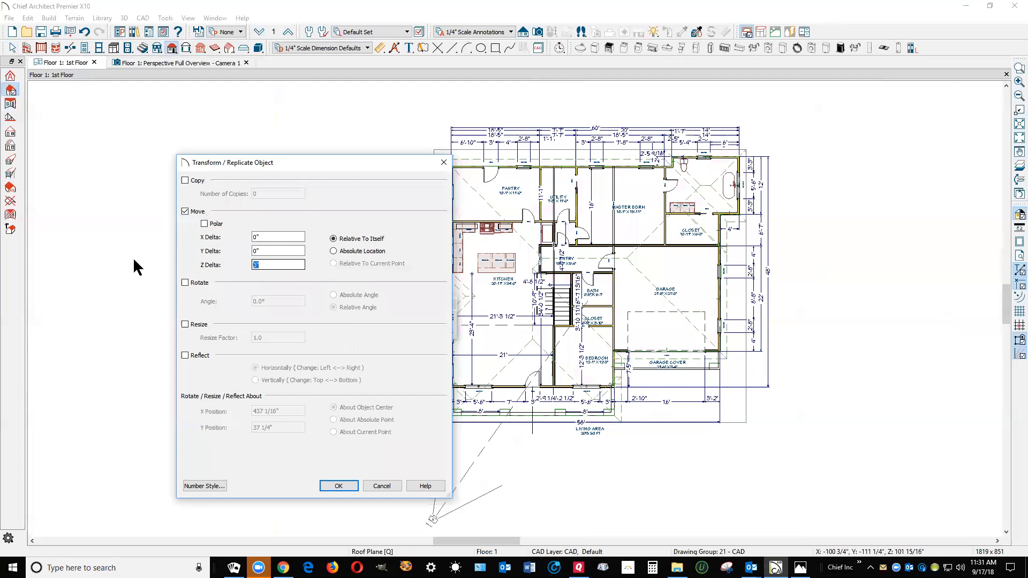
pyautogui.write('108')
pyautogui.click(348, 487)
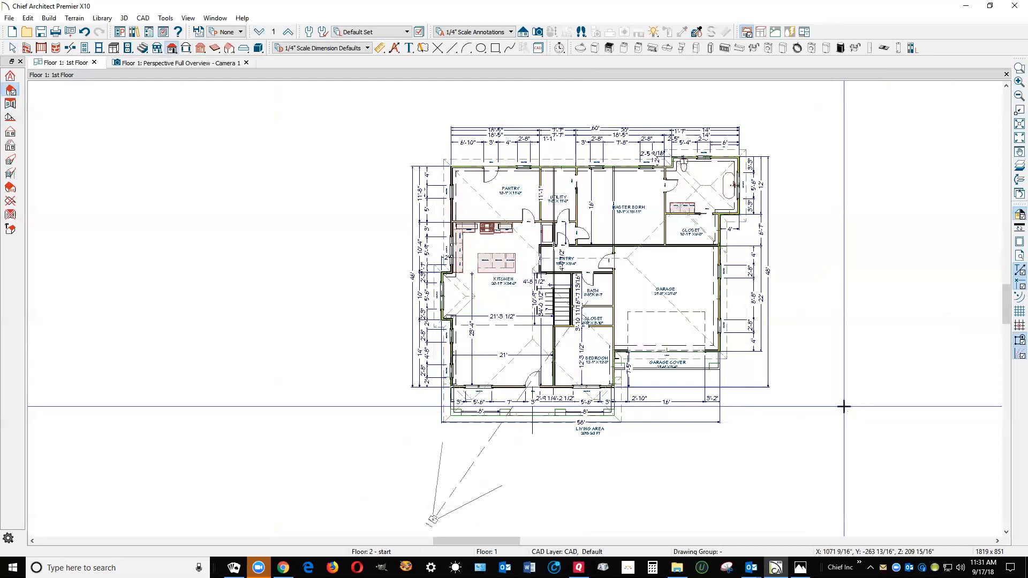
# Examine the raised roof in the perspective overview from the front, from above and from the side of the house
pyautogui.hotkey('ctrl', 'Tab')
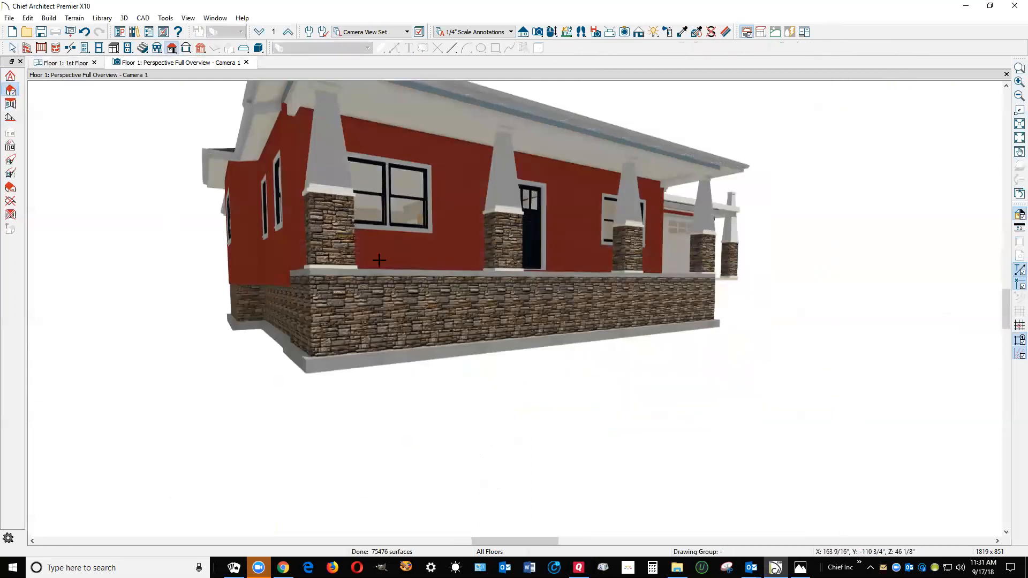
pyautogui.scroll(-3, 380, 262)
pyautogui.click(11, 91)
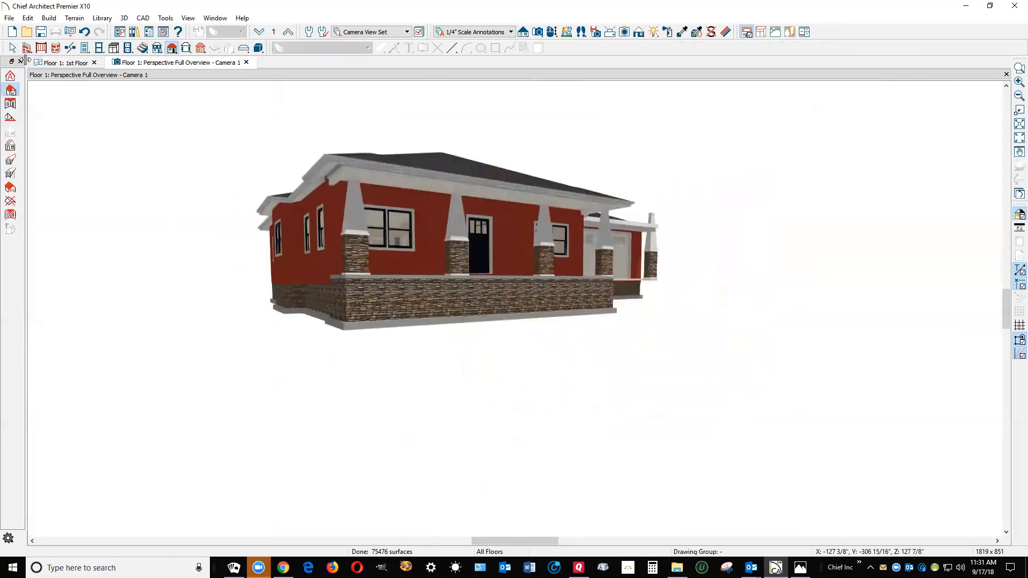
pyautogui.click(553, 32)
pyautogui.moveTo(677, 163); pyautogui.dragTo(625, 202)
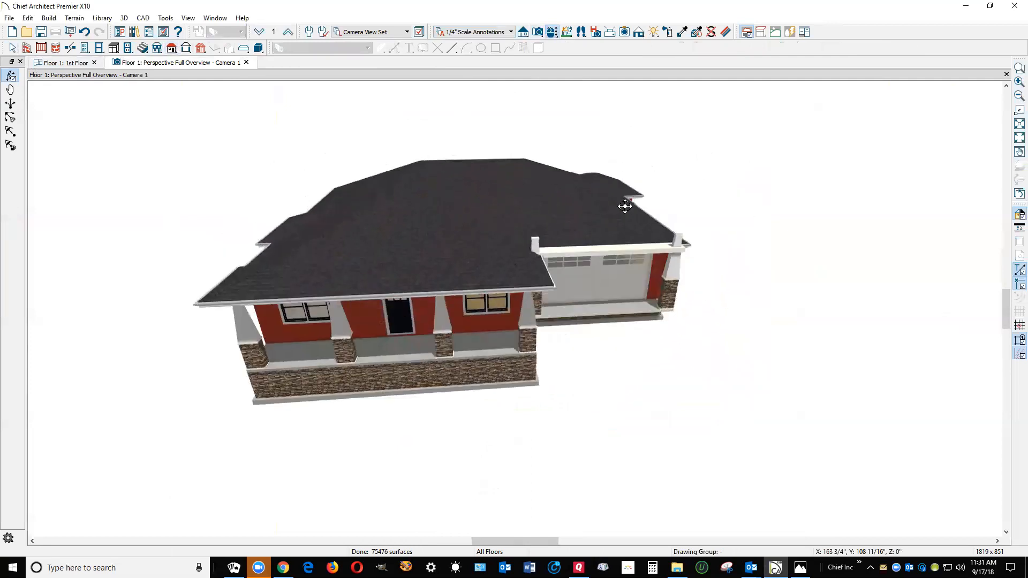
pyautogui.moveTo(601, 261); pyautogui.dragTo(654, 269)
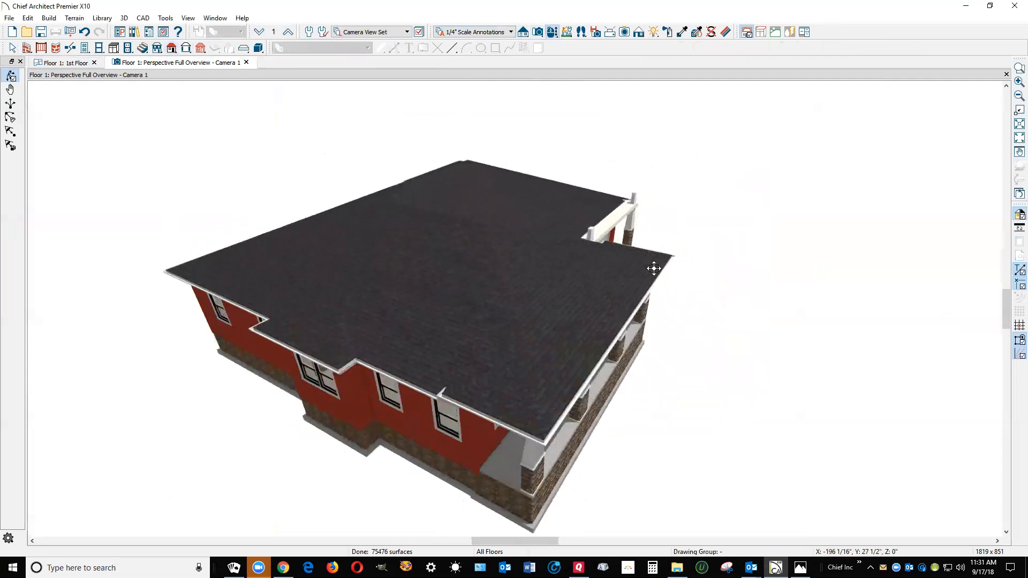
# Pull the upper end of the front roof plane down toward the porch eave and return to the first-floor plan
pyautogui.press('space')
pyautogui.click(551, 324)
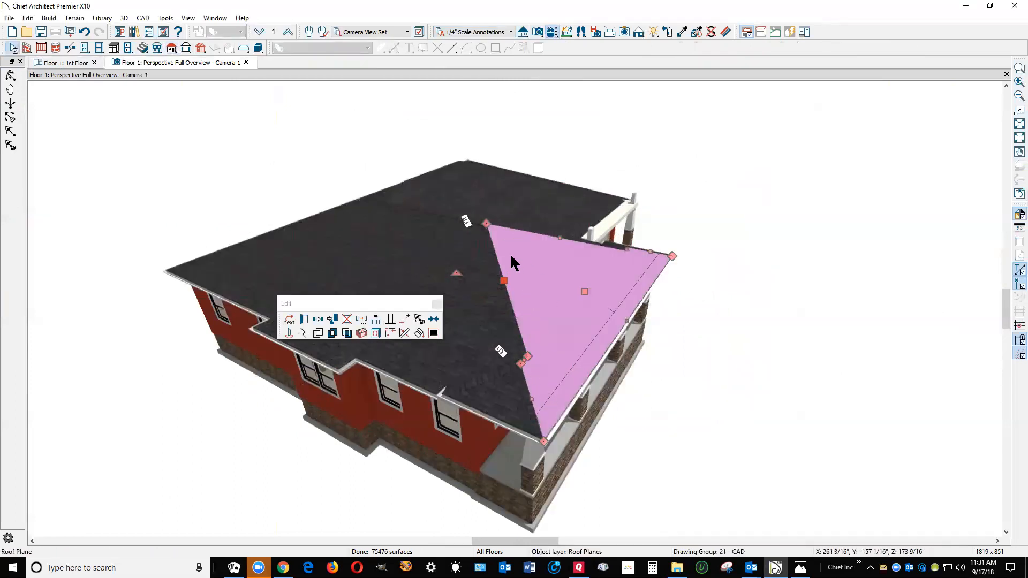
pyautogui.moveTo(486, 224); pyautogui.dragTo(532, 355)
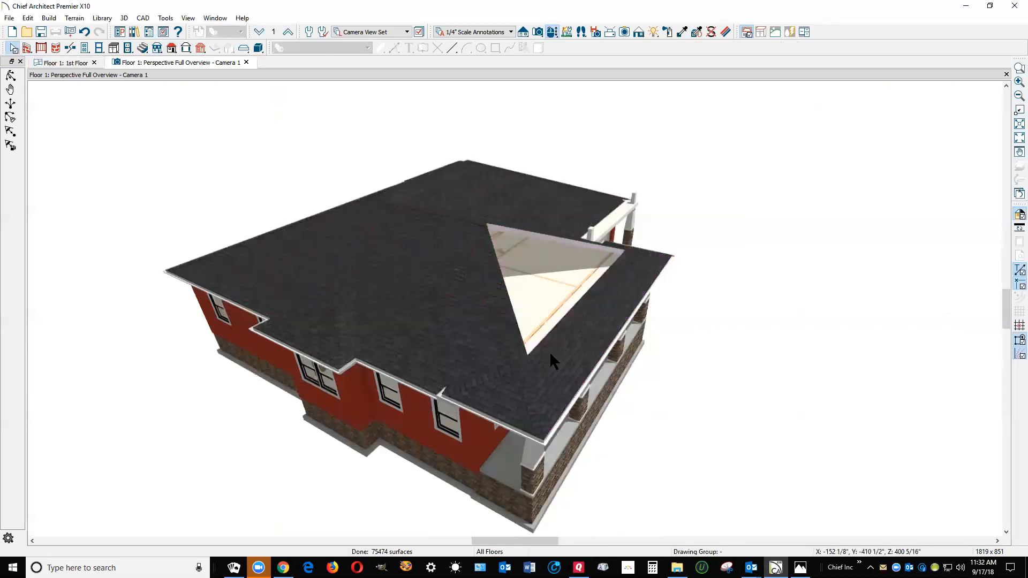
pyautogui.hotkey('ctrl', 'Tab')
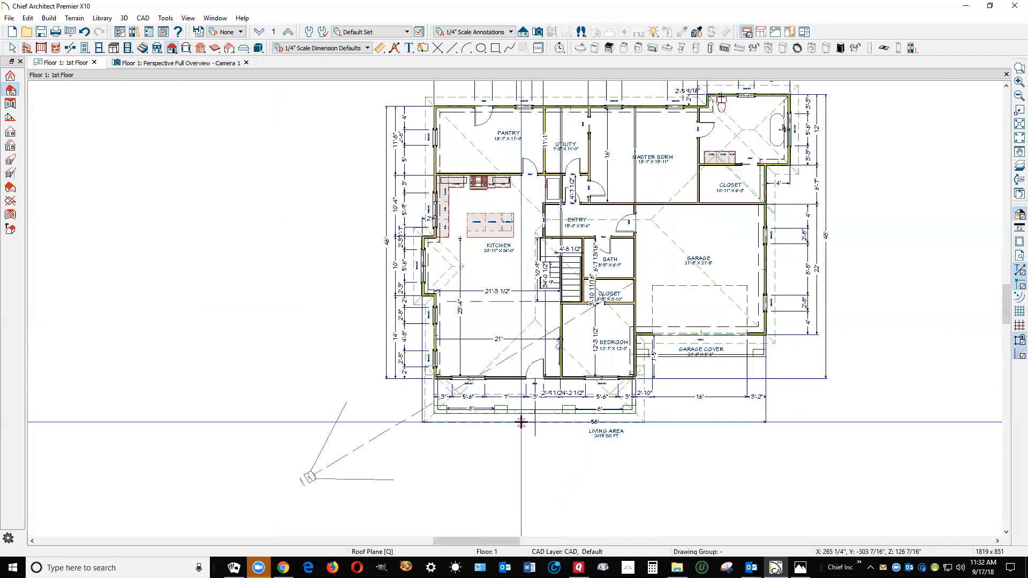
# Extend the upper edge of the front porch roof plane to the house's front exterior wall line
pyautogui.scroll(4, 521, 422)
pyautogui.press('Escape')
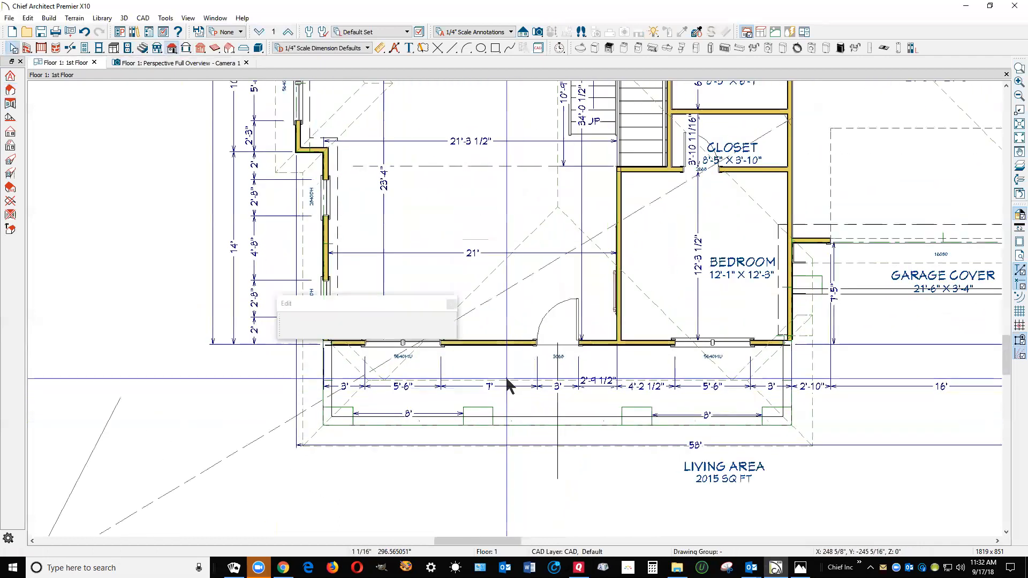
pyautogui.click(507, 379)
pyautogui.moveTo(507, 380); pyautogui.dragTo(508, 346)
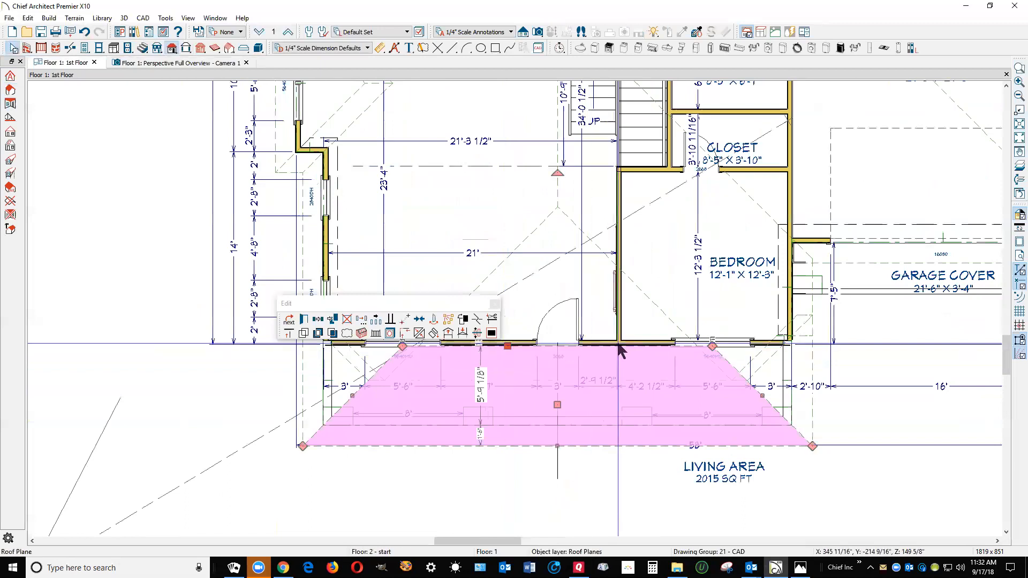
pyautogui.press('Escape')
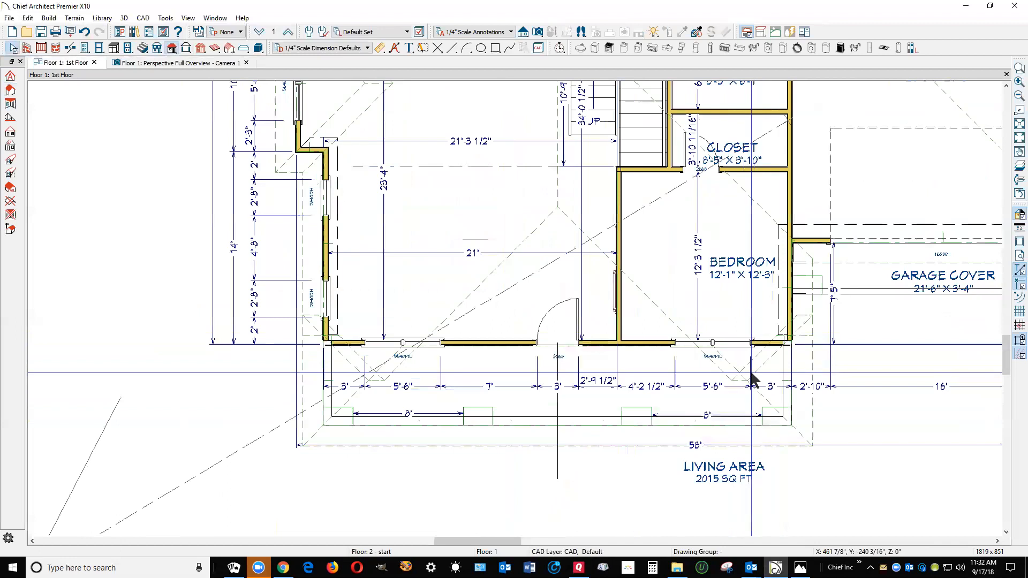
# Switch the perspective overview to a vector view rendering and orbit to the roof opening behind the front porch
pyautogui.click(648, 299)
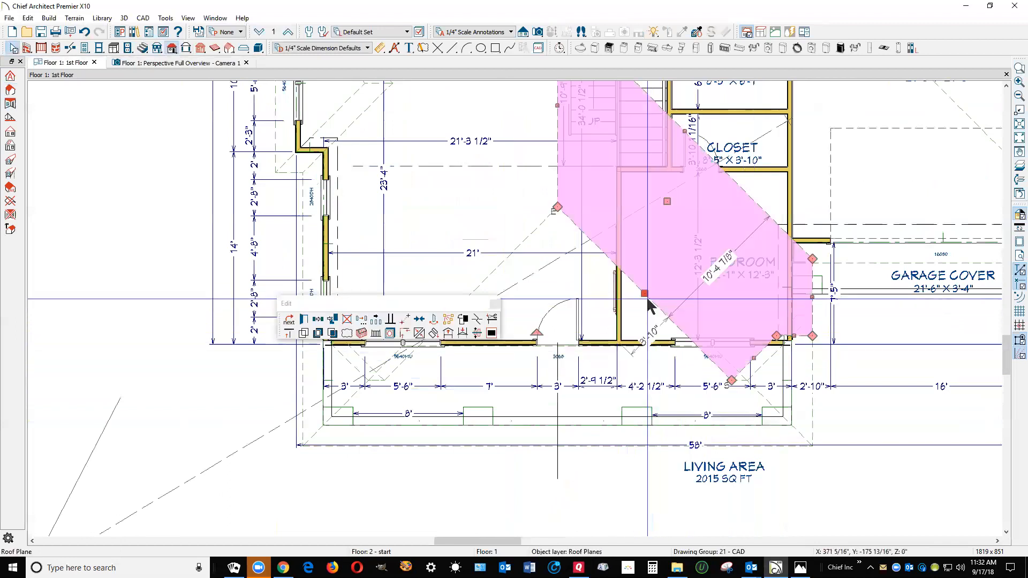
pyautogui.press('Escape')
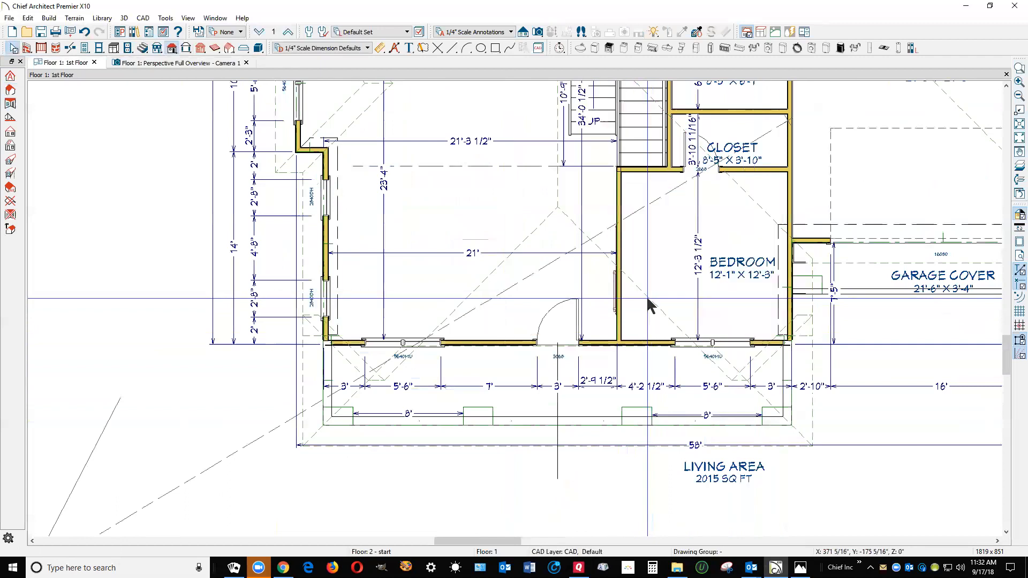
pyautogui.hotkey('ctrl', 'Tab')
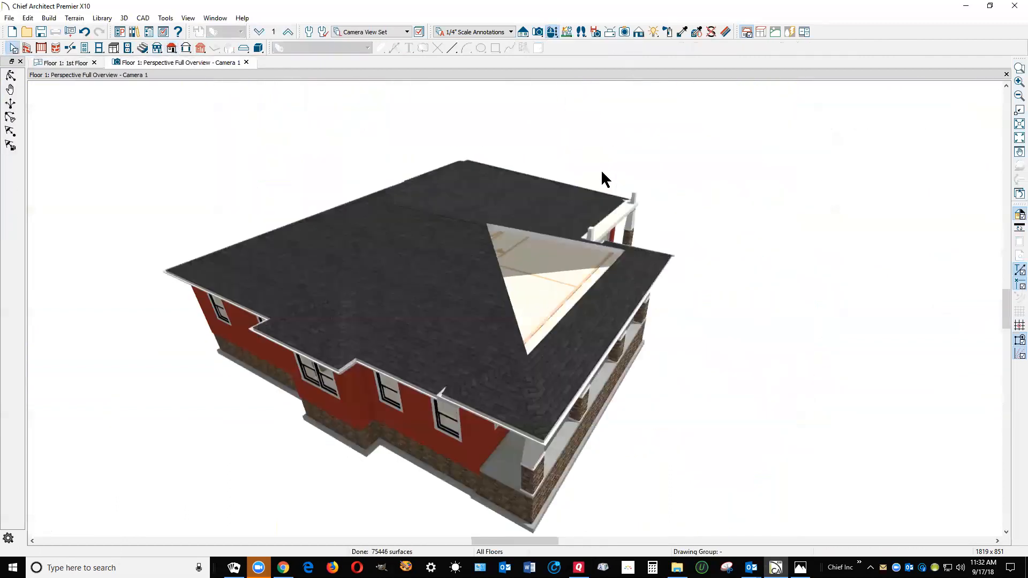
pyautogui.click(11, 76)
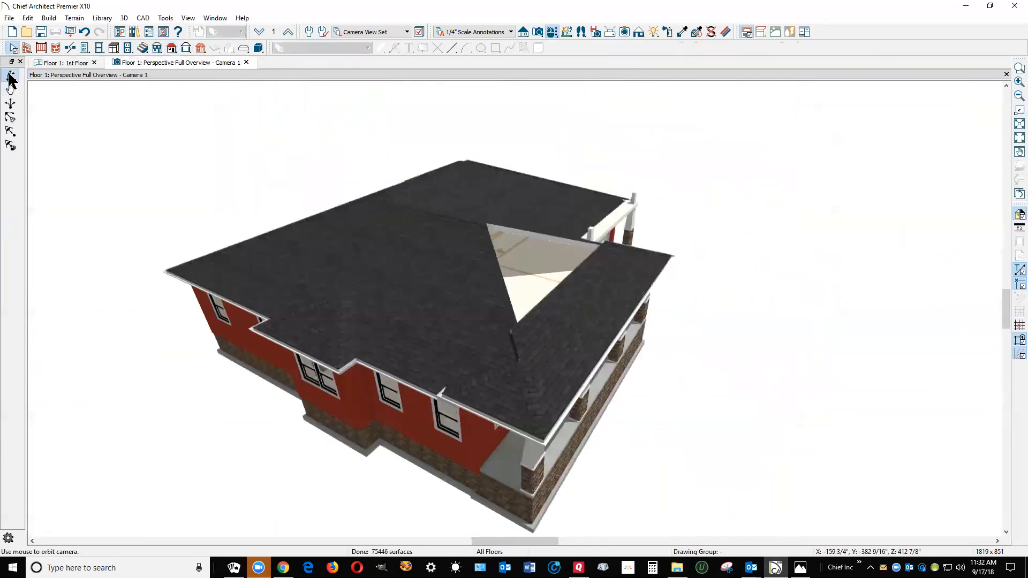
pyautogui.moveTo(650, 264); pyautogui.dragTo(476, 304)
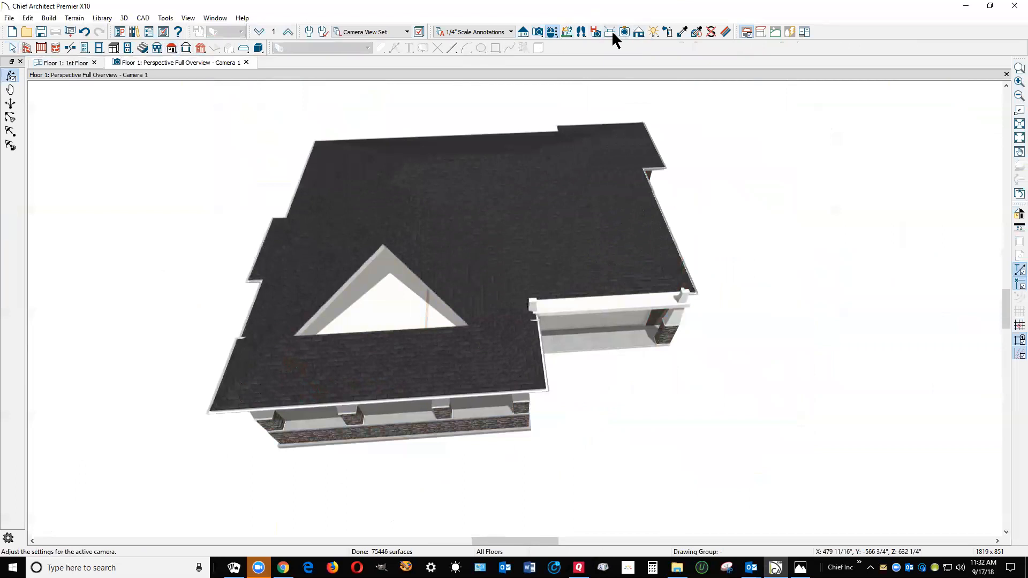
pyautogui.click(639, 34)
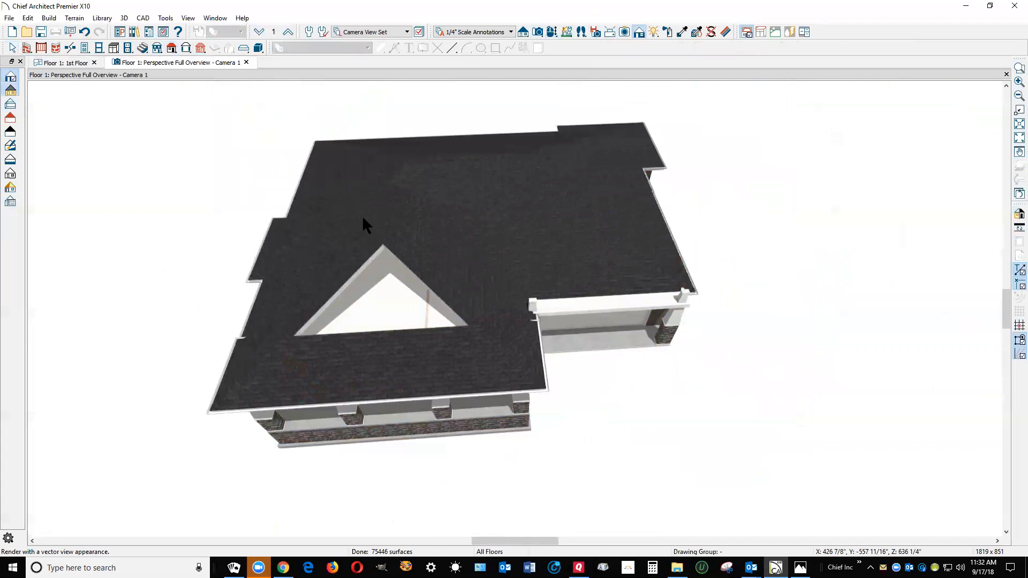
pyautogui.moveTo(426, 322); pyautogui.dragTo(473, 304, button='middle')
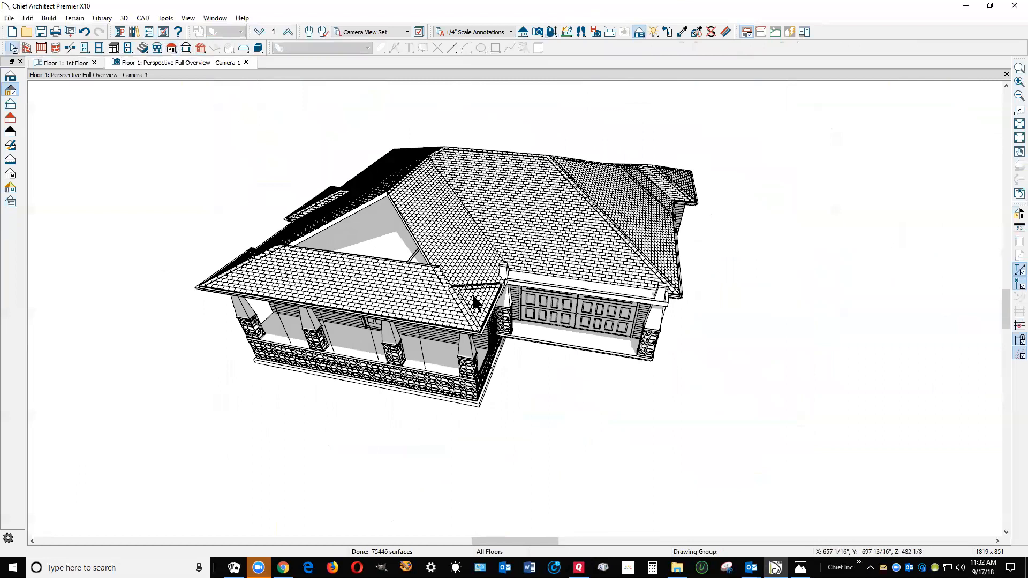
# Delete the two main roof planes on either side of the triangular opening behind the porch roof
pyautogui.click(468, 243)
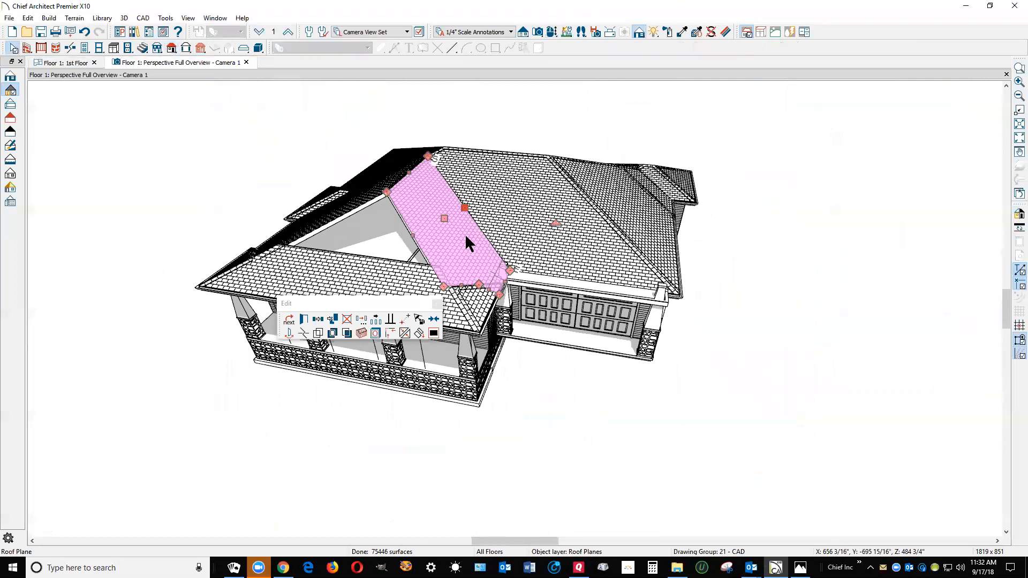
pyautogui.press('Delete')
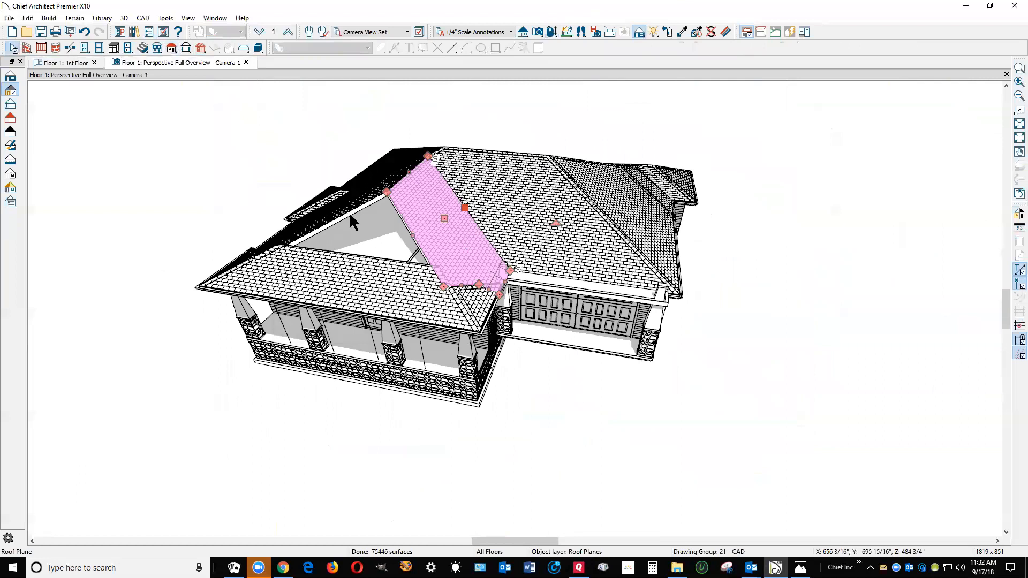
pyautogui.click(346, 209)
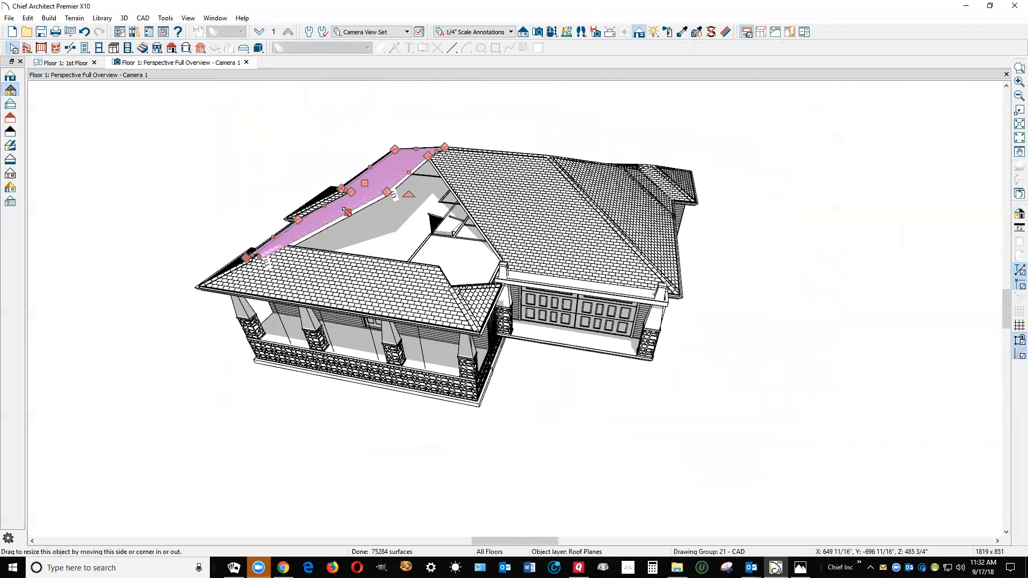
pyautogui.press('Delete')
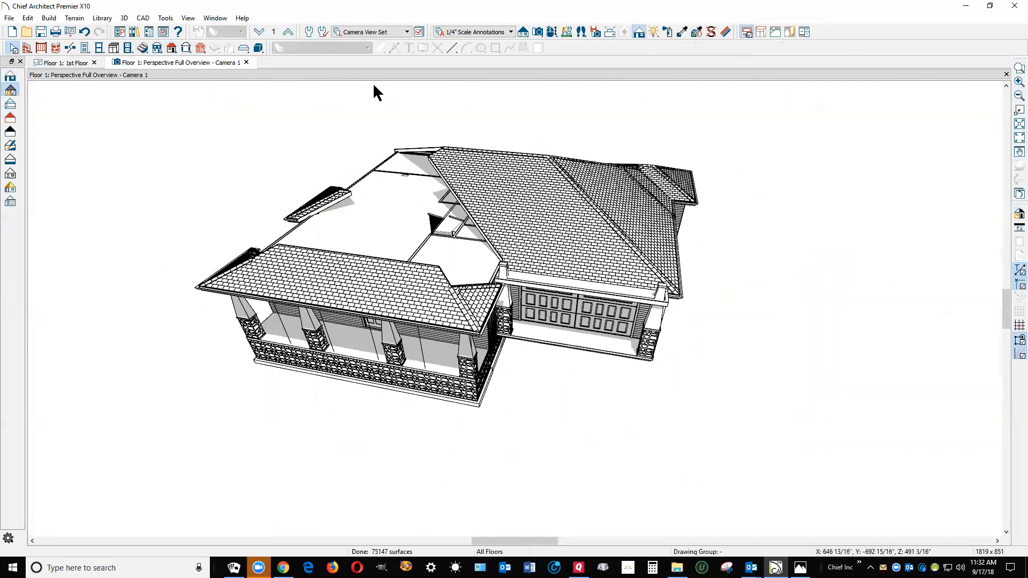
# Delete the small hip plane at the porch's kitchen-side end and the narrow leftover roof strip beside it
pyautogui.click(552, 32)
pyautogui.moveTo(448, 271); pyautogui.dragTo(517, 281)
pyautogui.press('space')
pyautogui.click(522, 476)
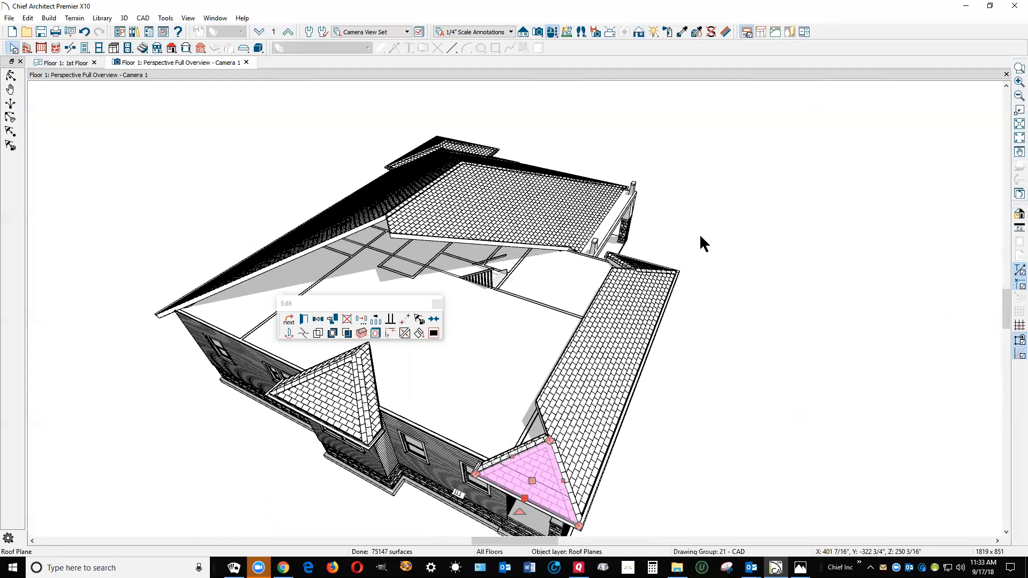
pyautogui.press('Delete')
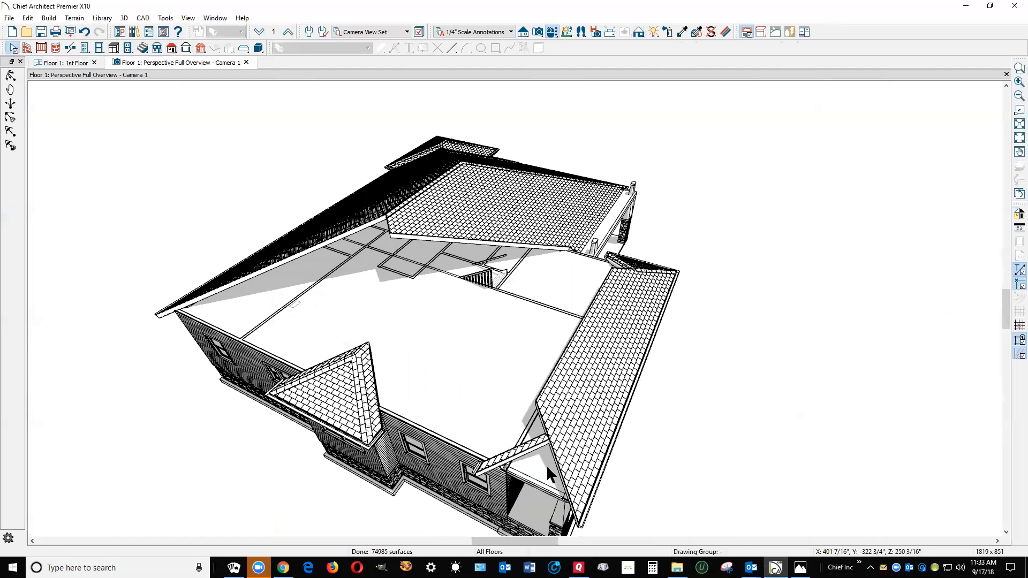
pyautogui.click(524, 447)
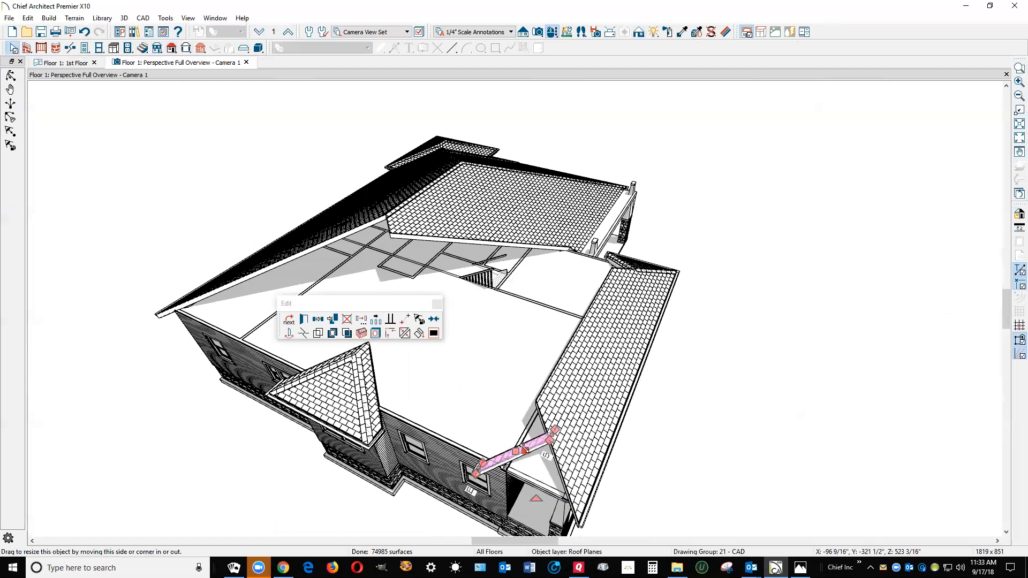
# Stretch the upper corner of the front porch roof plane past the kitchen-side wall to square off that end
pyautogui.click(559, 456)
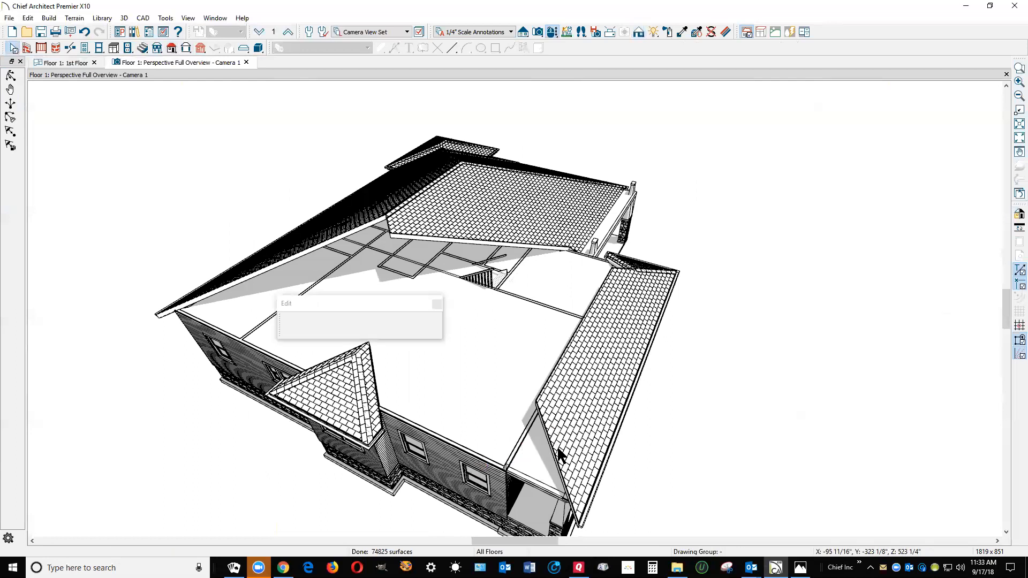
pyautogui.moveTo(535, 402); pyautogui.dragTo(492, 478)
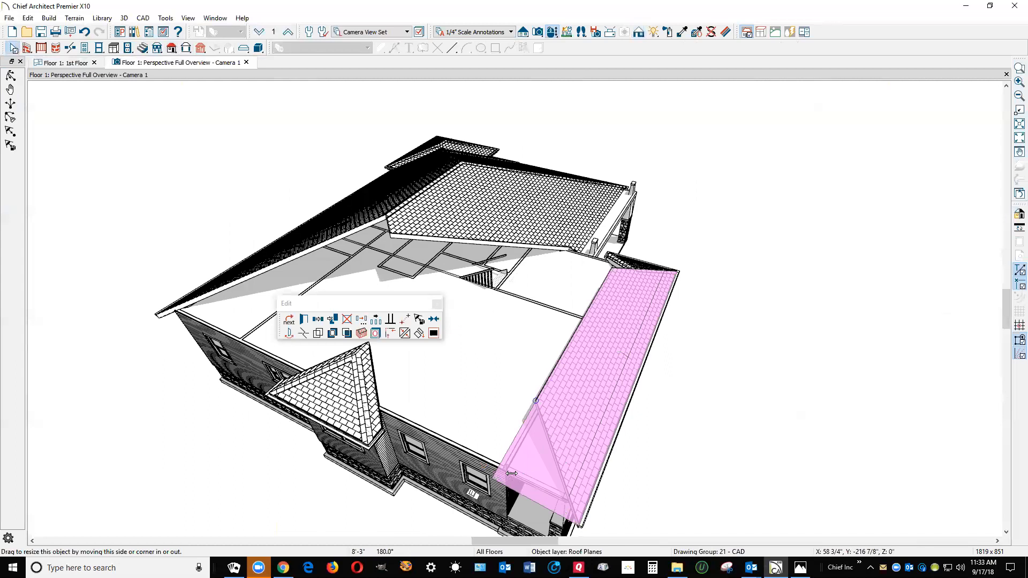
pyautogui.press('Escape')
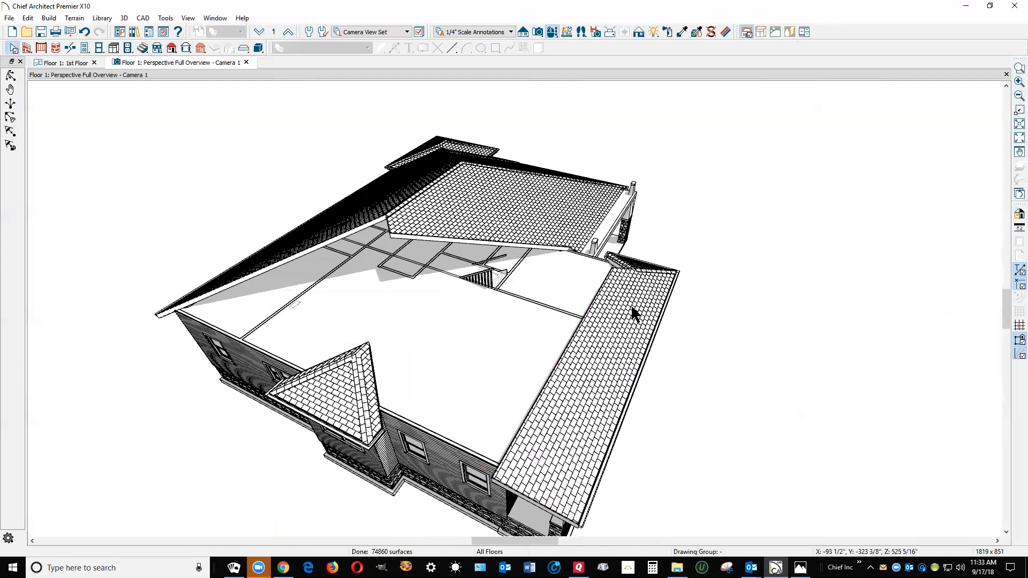
# Delete the narrow leftover roof plane behind the porch roof's hip at the garage-side end
pyautogui.scroll(8, 619, 257)
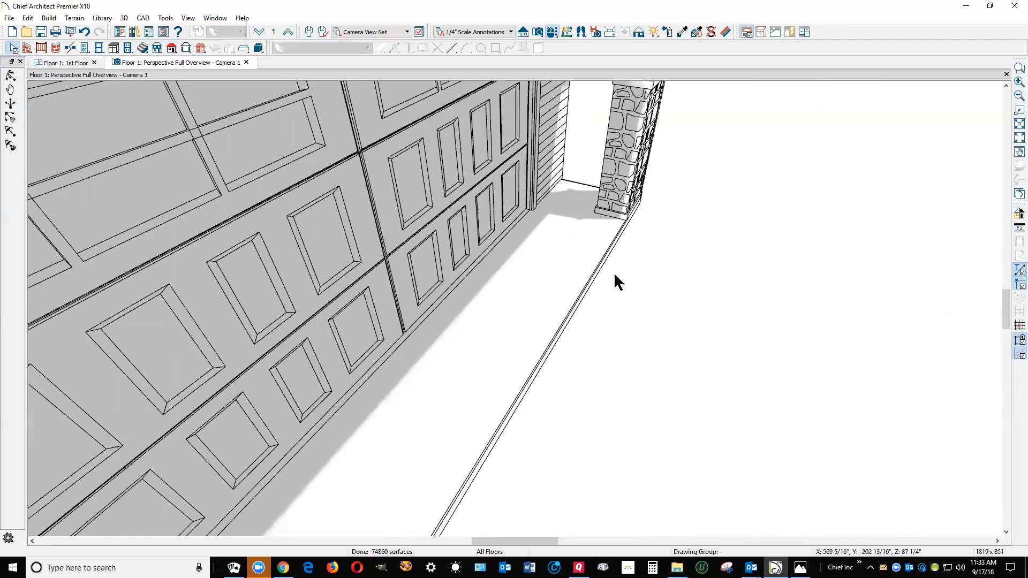
pyautogui.scroll(-3, 614, 272)
pyautogui.scroll(-3, 619, 270)
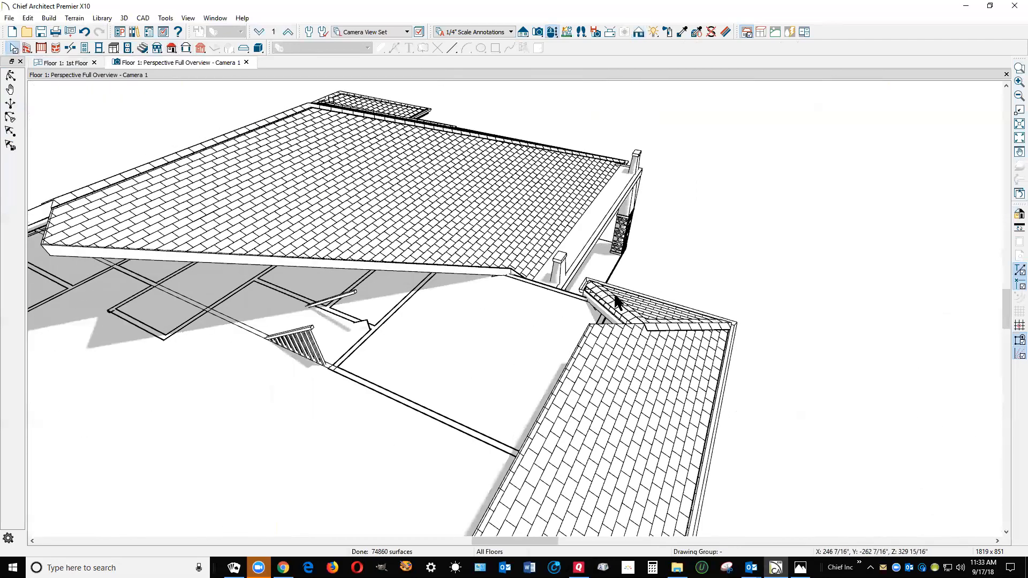
pyautogui.scroll(3, 589, 289)
pyautogui.click(601, 301)
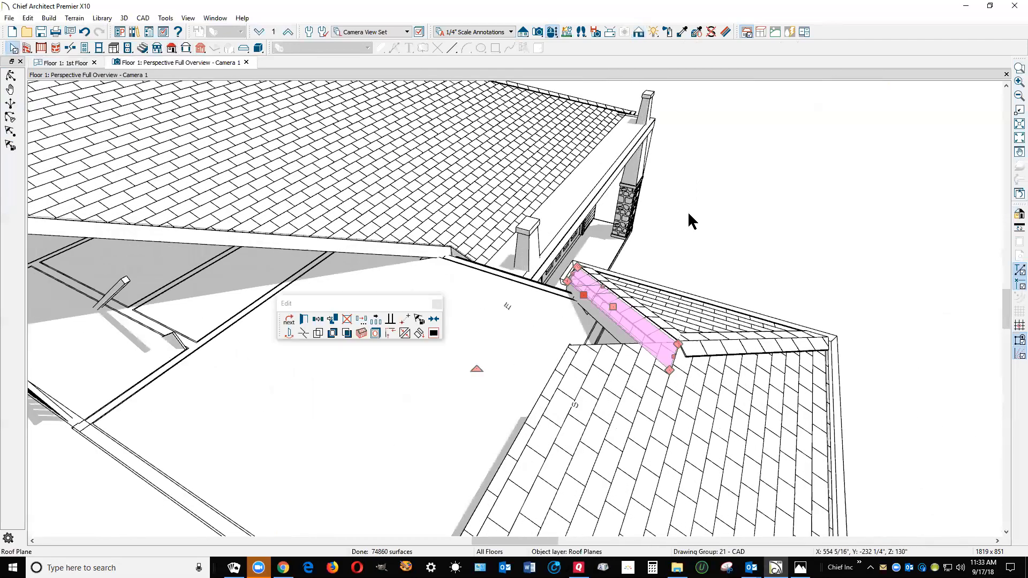
pyautogui.press('Delete')
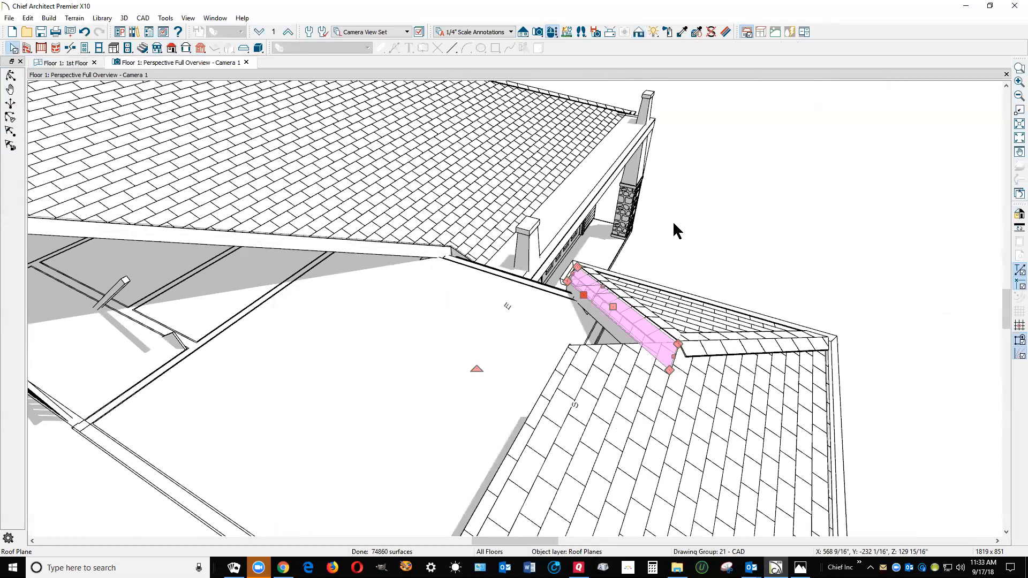
pyautogui.scroll(-5, 603, 276)
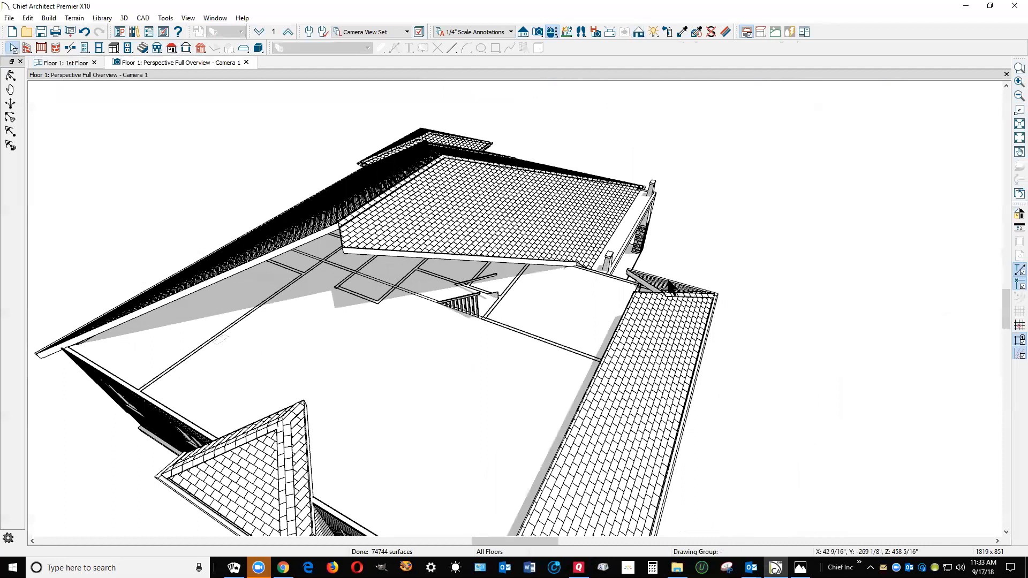
# On the first-floor plan, move both upper corners of the porch's garage-side hip plane to the front wall line
pyautogui.hotkey('ctrl', 'Tab')
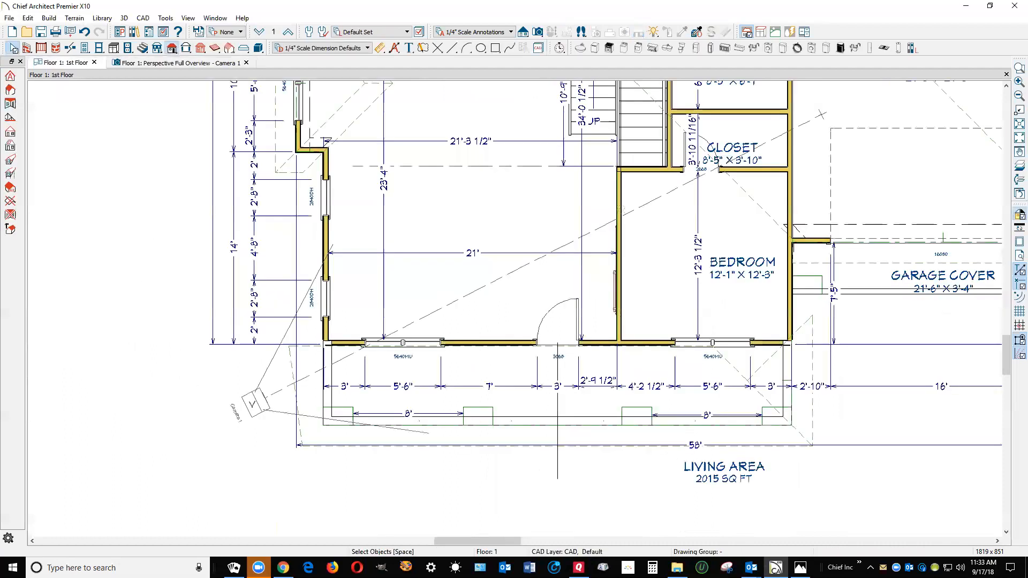
pyautogui.scroll(4, 750, 388)
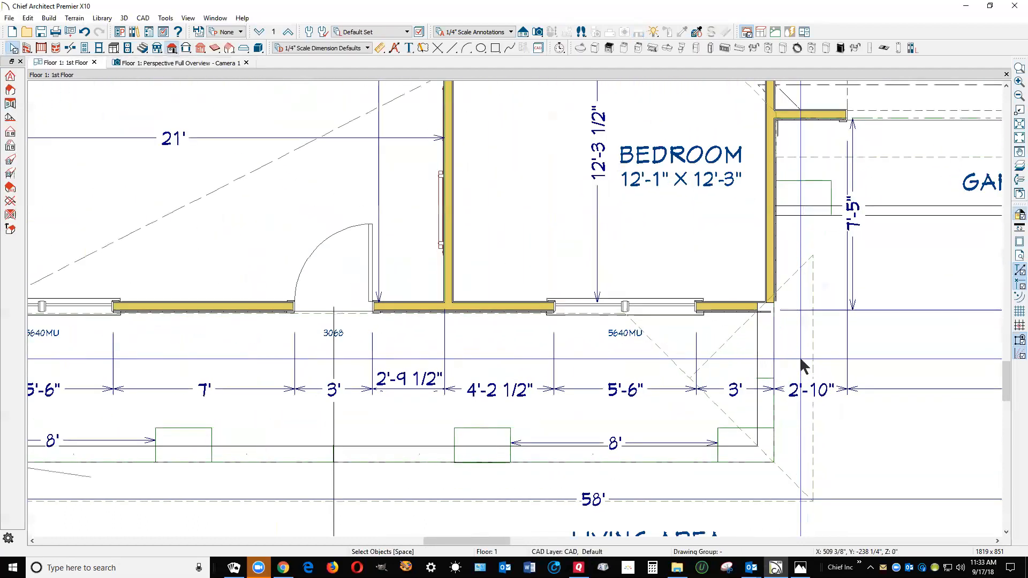
pyautogui.click(715, 354)
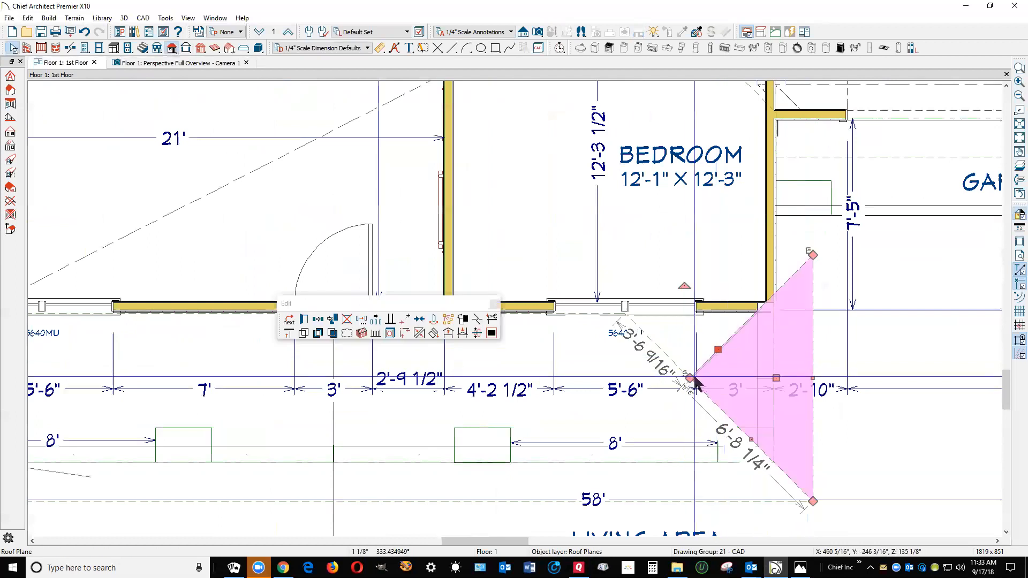
pyautogui.moveTo(691, 379); pyautogui.dragTo(626, 315)
pyautogui.moveTo(814, 256); pyautogui.dragTo(812, 314)
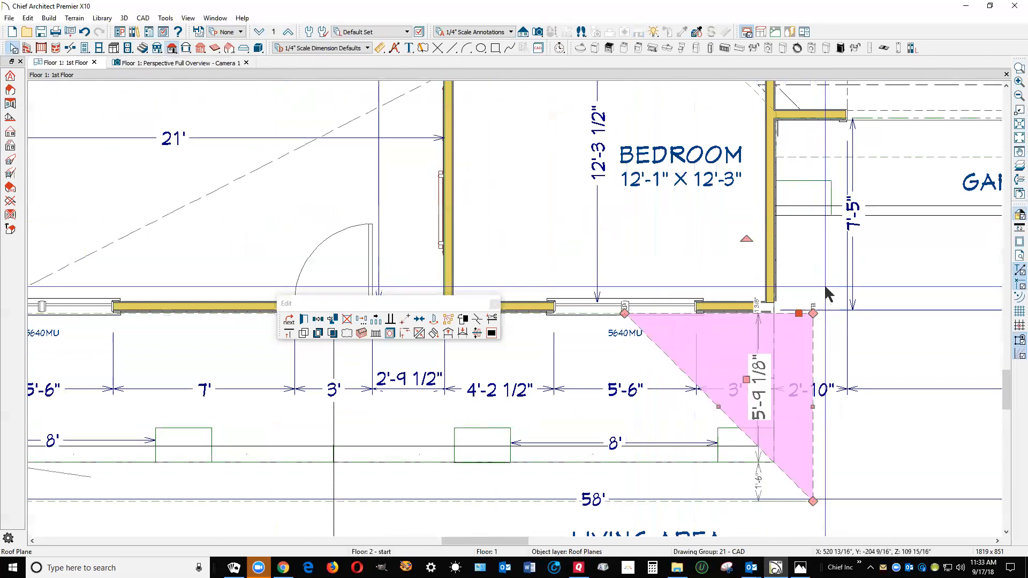
# Examine the reshaped porch roof in the perspective overview, and the roof lines over the pantry and master bedroom in plan
pyautogui.hotkey('ctrl', 'Tab')
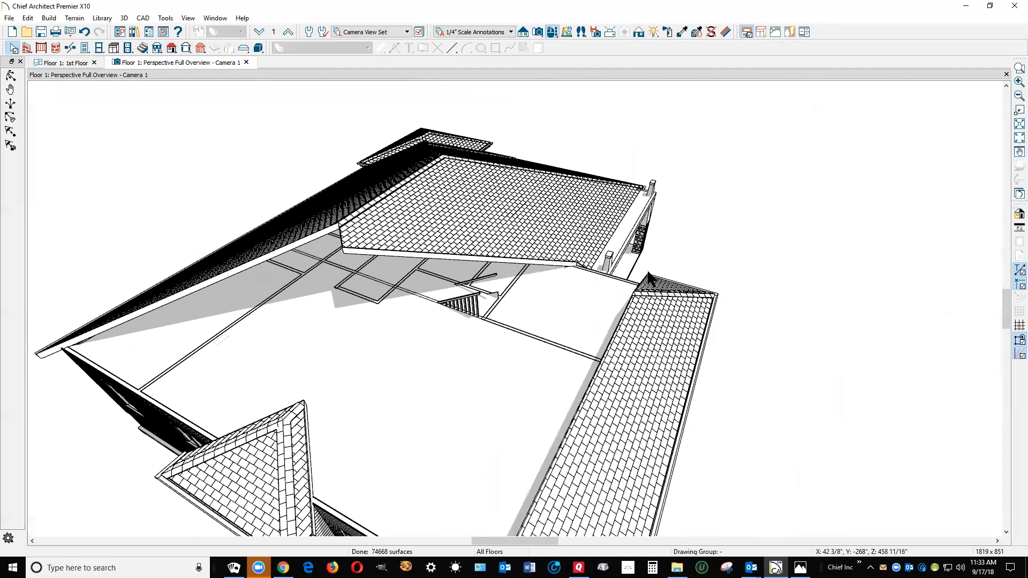
pyautogui.scroll(-3, 716, 197)
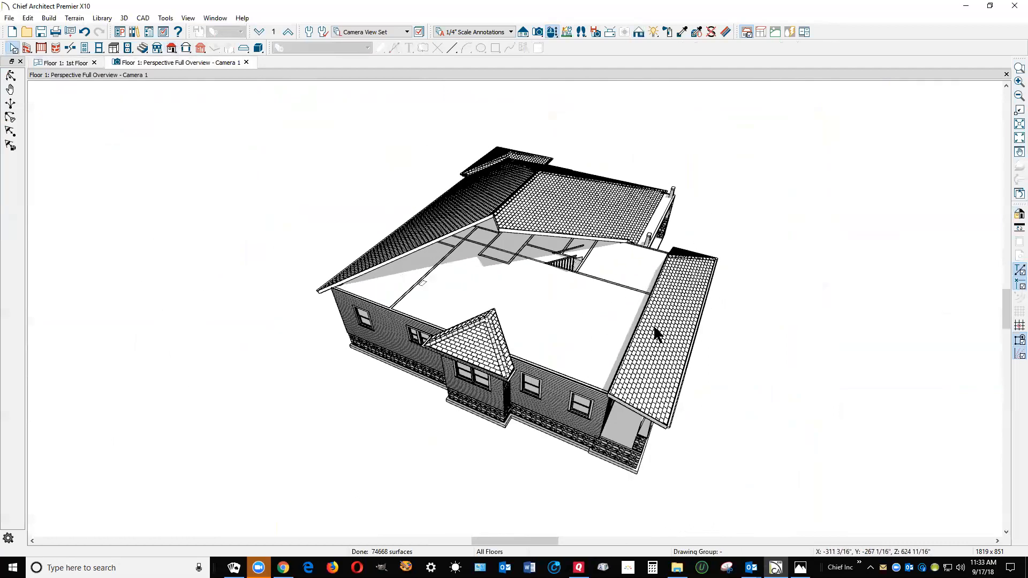
pyautogui.scroll(1, 664, 312)
pyautogui.scroll(3, 680, 343)
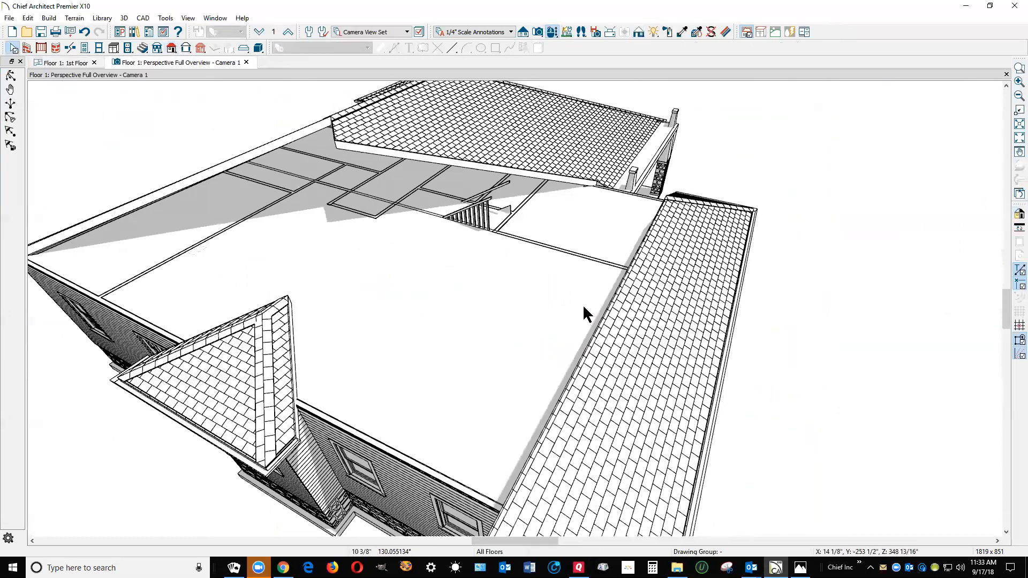
pyautogui.hotkey('ctrl', 'Tab')
pyautogui.scroll(-4, 755, 332)
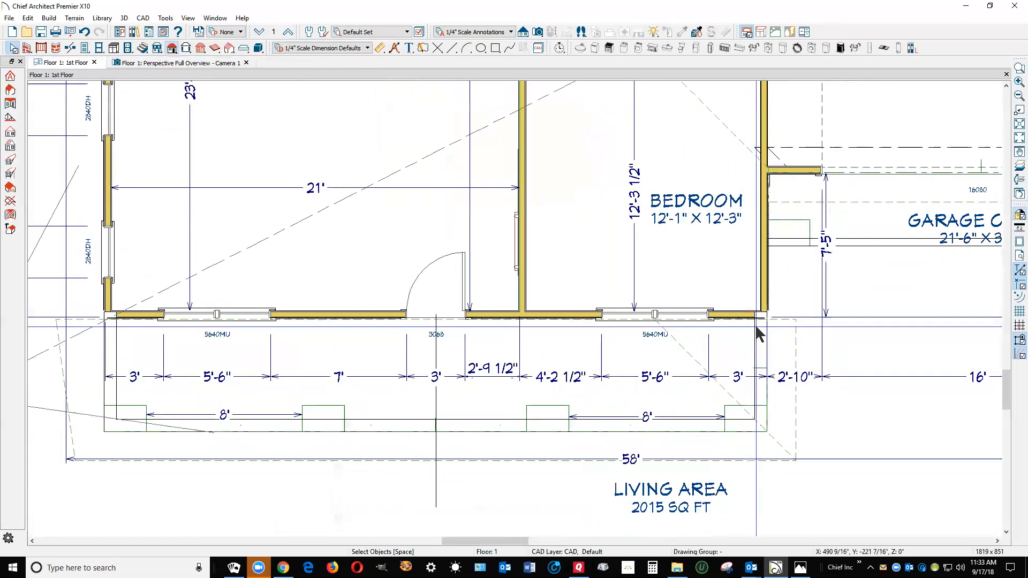
pyautogui.scroll(-5, 777, 318)
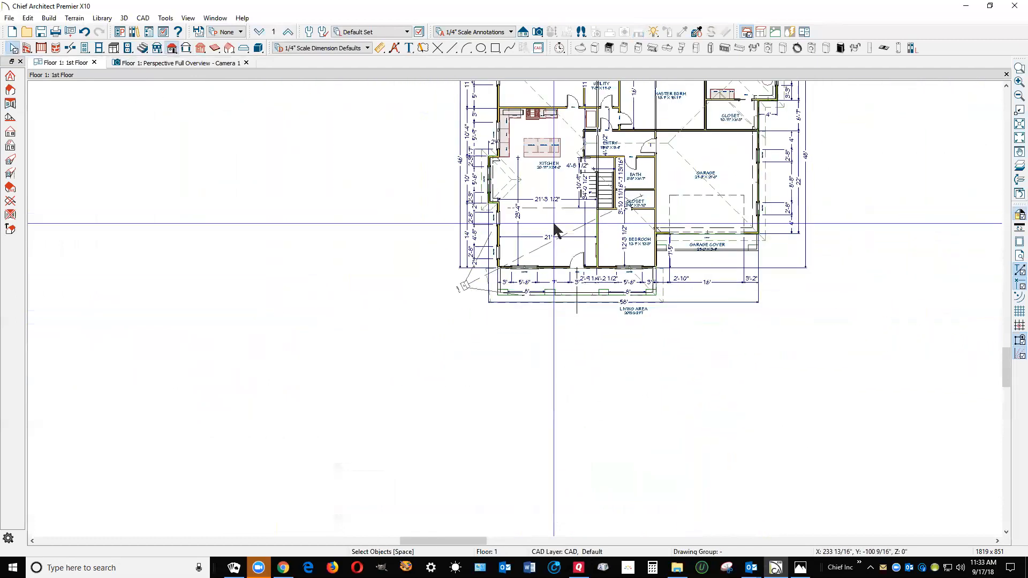
pyautogui.scroll(-1, 562, 161)
pyautogui.scroll(5, 570, 151)
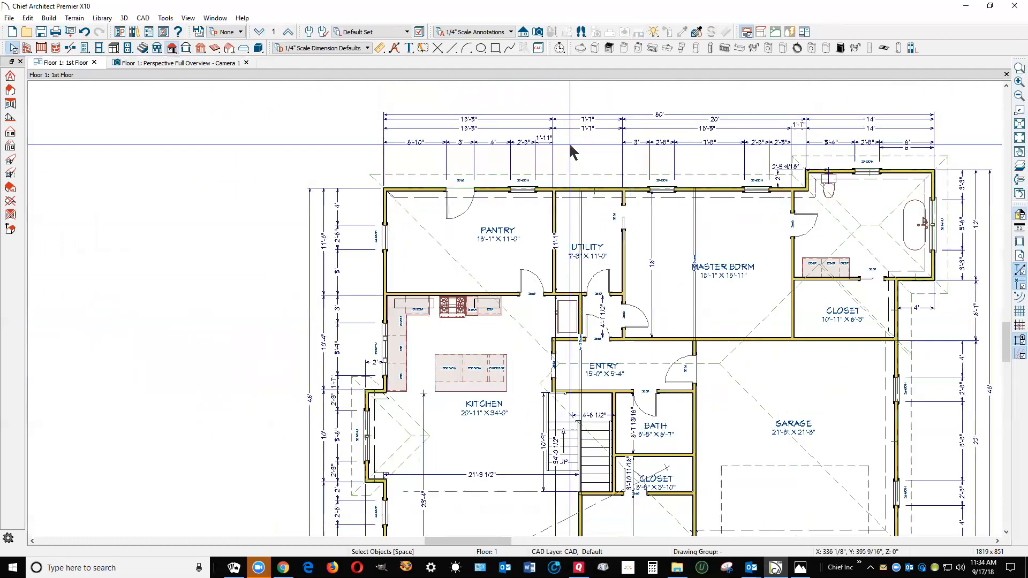
# Copy the rear main roof plane over the pantry, utility and master bedroom to a spot beside the kitchen-side wall
pyautogui.scroll(-1, 579, 146)
pyautogui.click(587, 165)
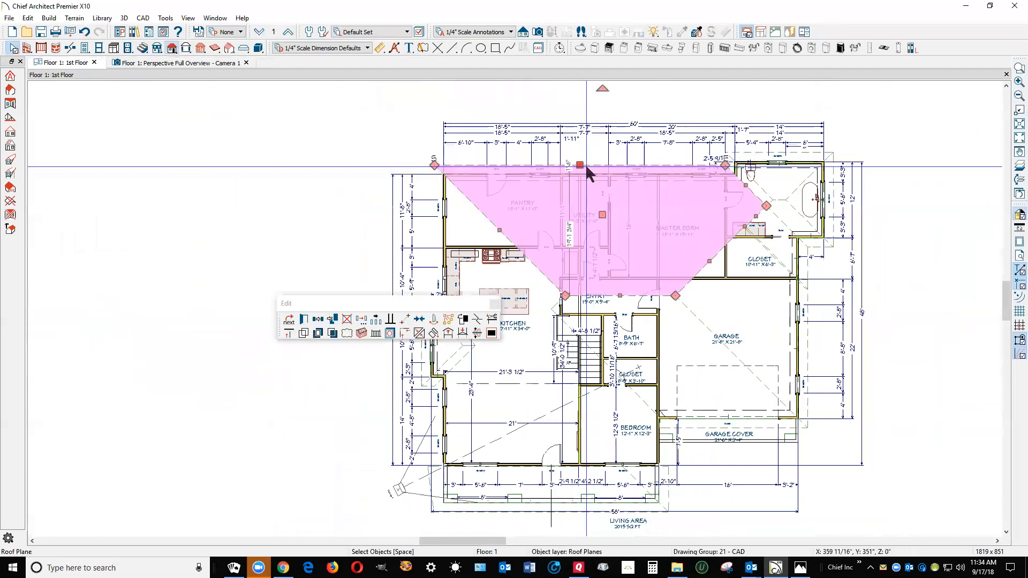
pyautogui.click(318, 319)
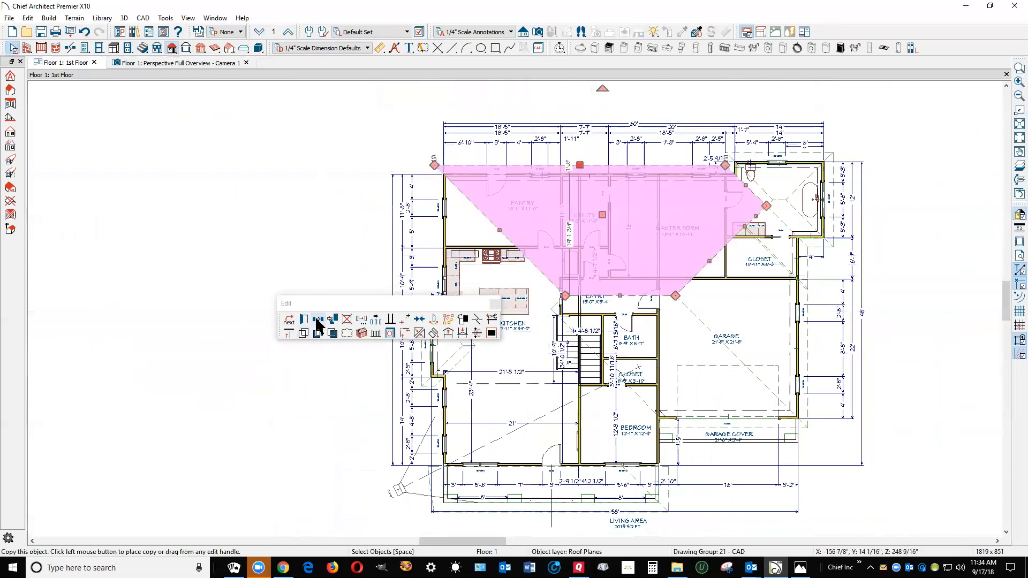
pyautogui.click(358, 399)
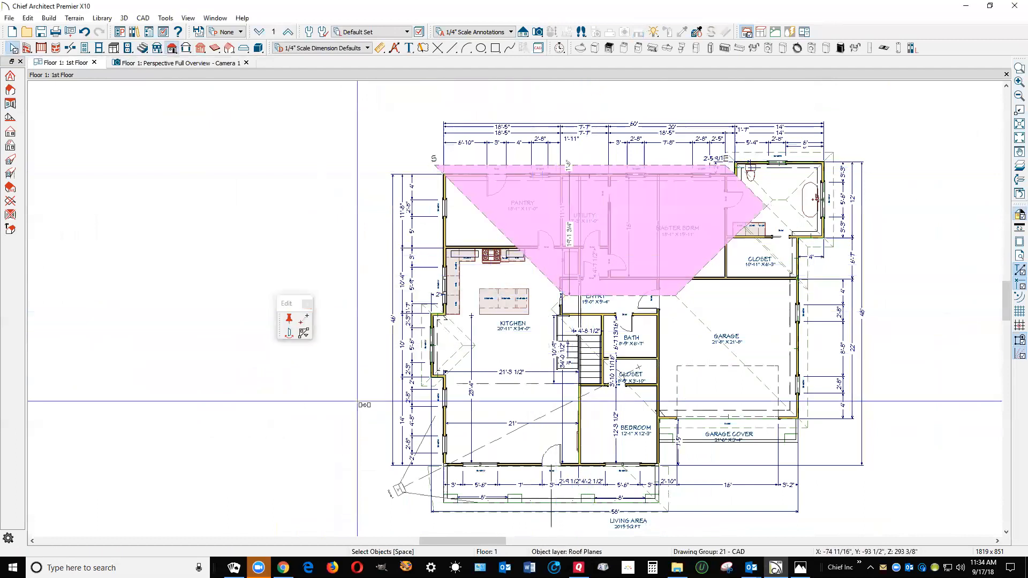
pyautogui.click(358, 401)
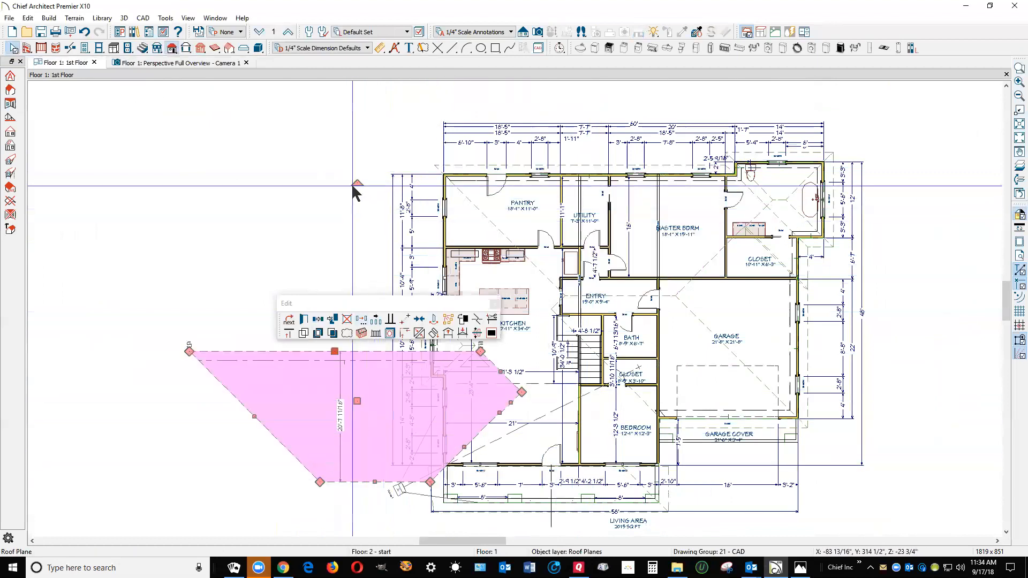
# Rotate the copied roof plane to slope toward the front and move it point-to-point onto the front wall line above the porch
pyautogui.moveTo(361, 174); pyautogui.dragTo(417, 467)
pyautogui.scroll(4, 445, 490)
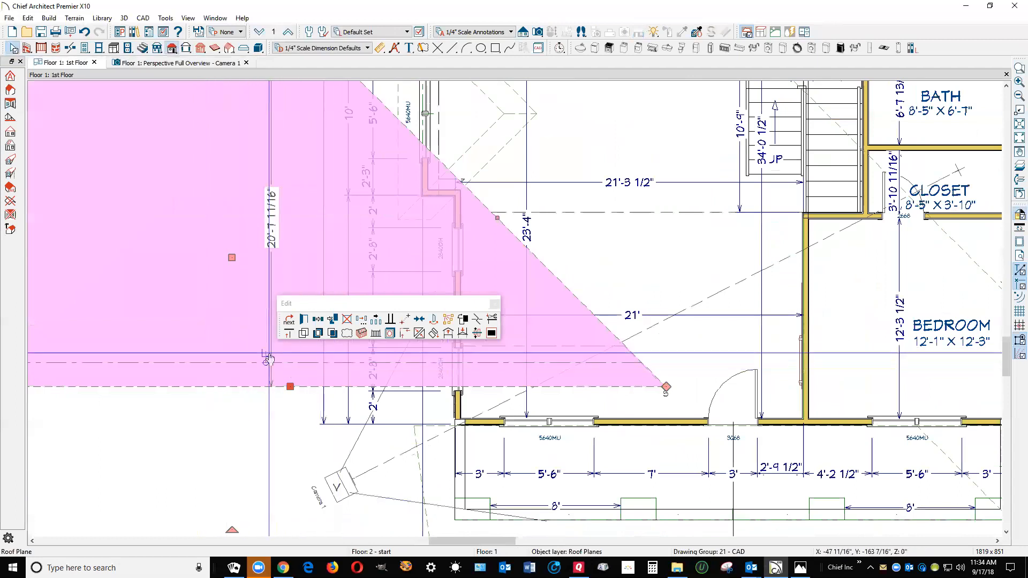
pyautogui.click(404, 318)
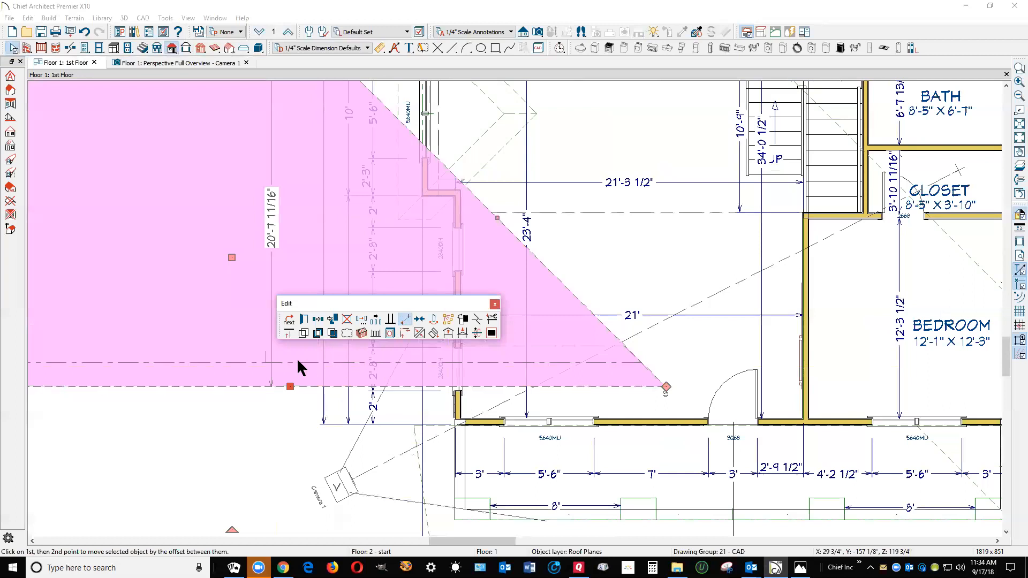
pyautogui.click(664, 398)
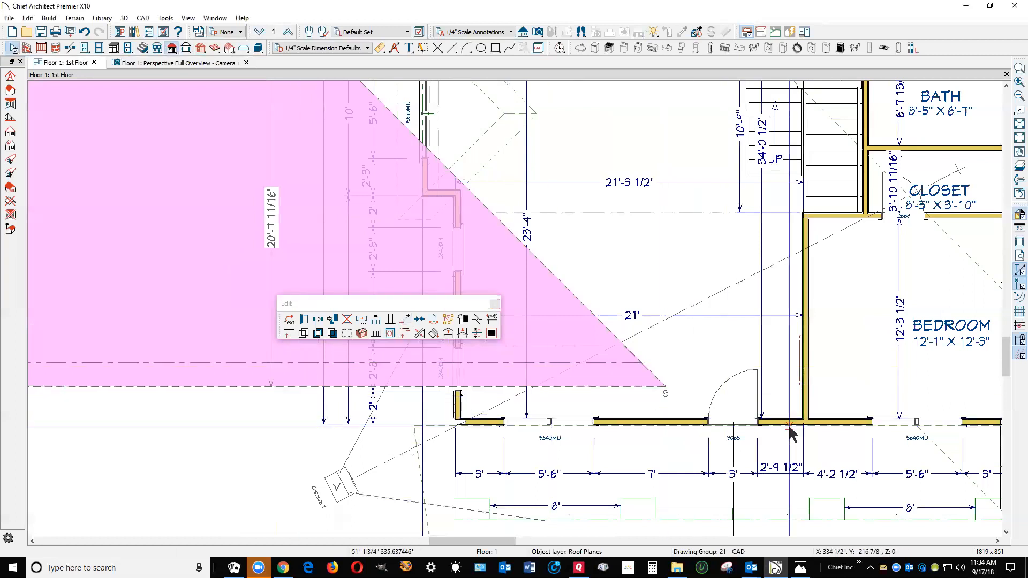
pyautogui.click(776, 441)
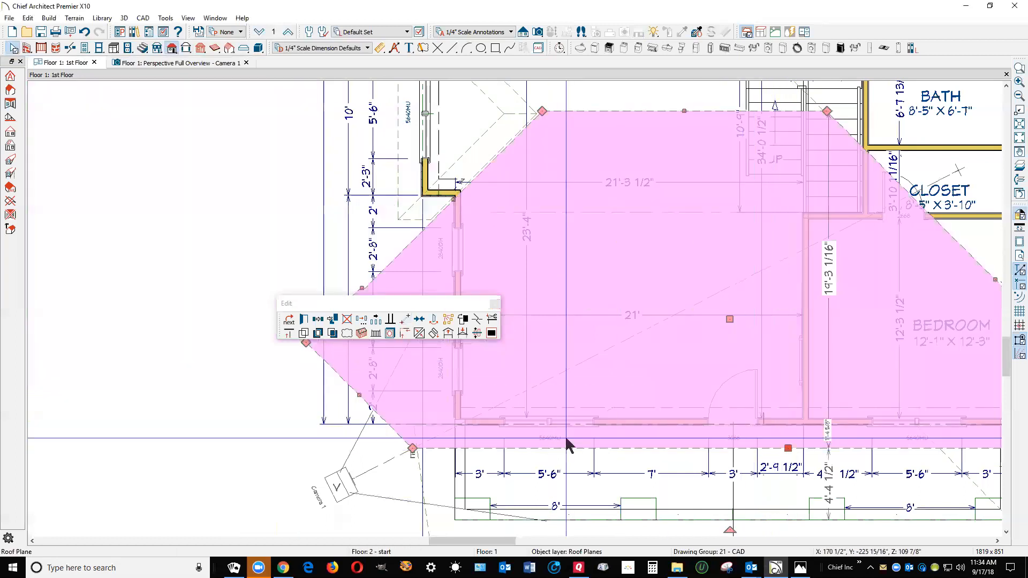
pyautogui.scroll(-2, 567, 443)
pyautogui.scroll(1, 618, 349)
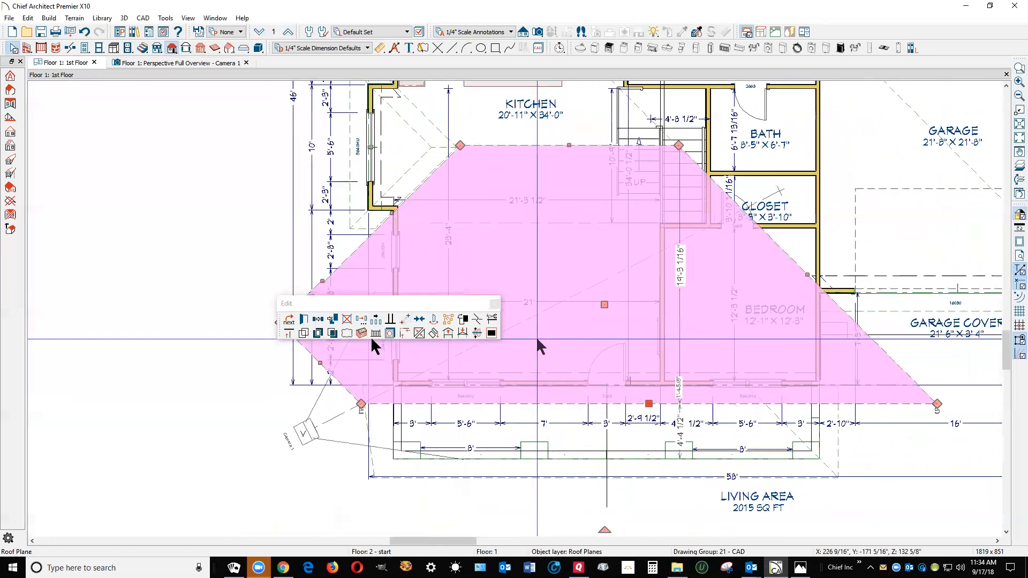
# Merge the extra kitchen-side corners of the front roof plane into its upper corner, leaving one straight side edge
pyautogui.moveTo(357, 300); pyautogui.dragTo(118, 218)
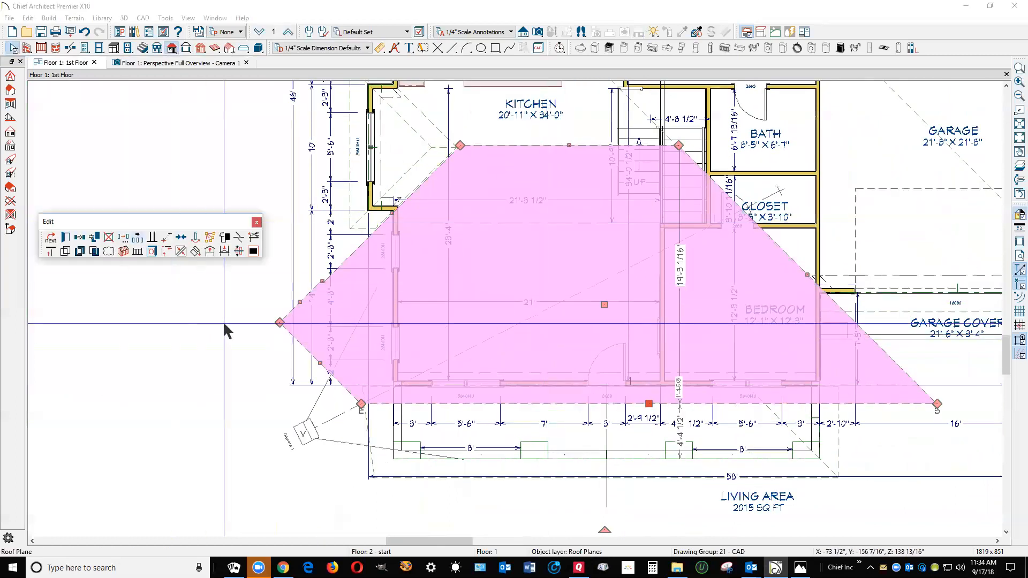
pyautogui.moveTo(281, 323); pyautogui.dragTo(316, 293)
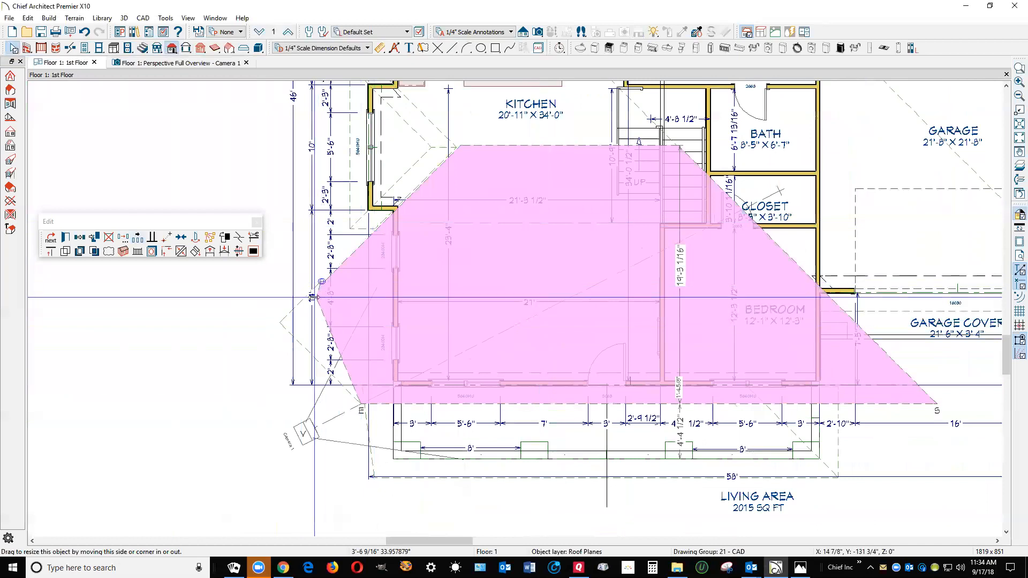
pyautogui.scroll(2, 316, 294)
pyautogui.scroll(3, 315, 293)
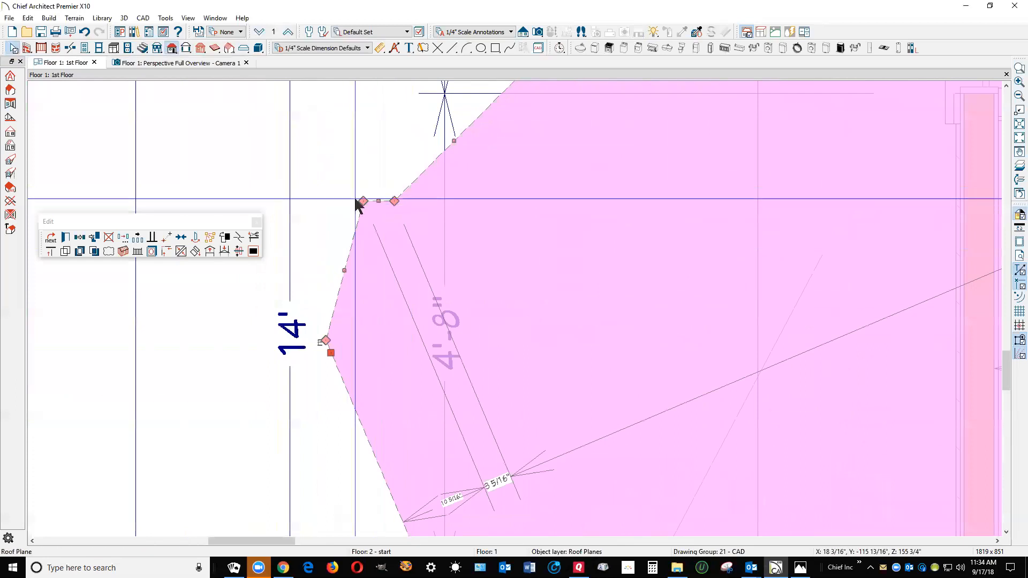
pyautogui.moveTo(362, 202); pyautogui.dragTo(392, 202)
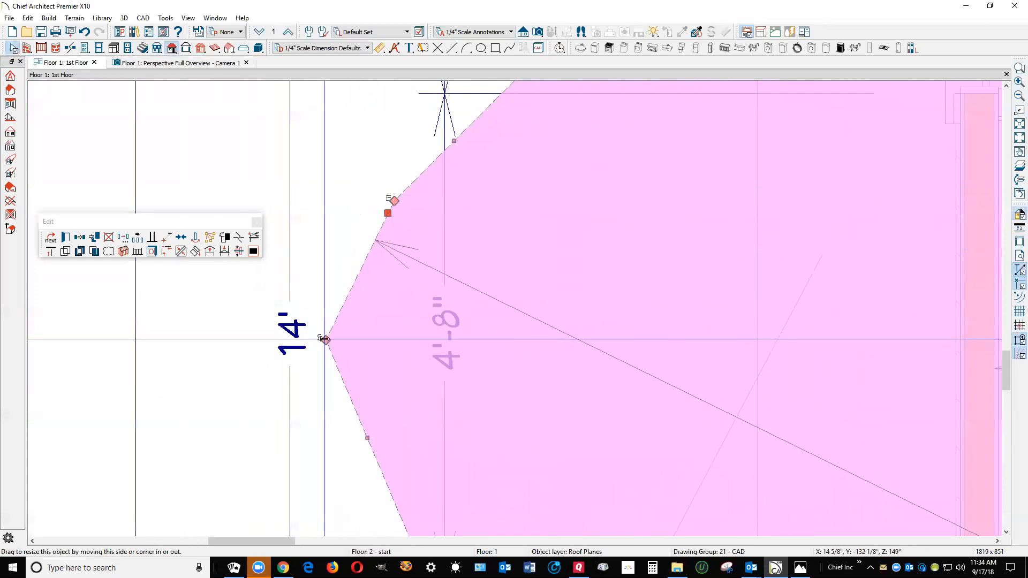
pyautogui.moveTo(325, 339); pyautogui.dragTo(393, 202)
pyautogui.scroll(-5, 370, 257)
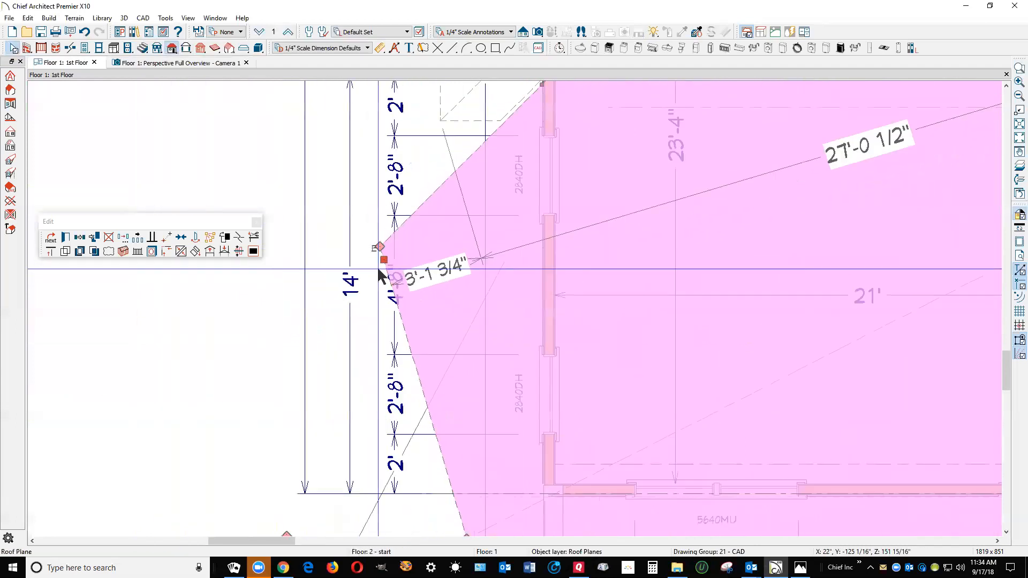
pyautogui.moveTo(378, 259); pyautogui.dragTo(529, 107)
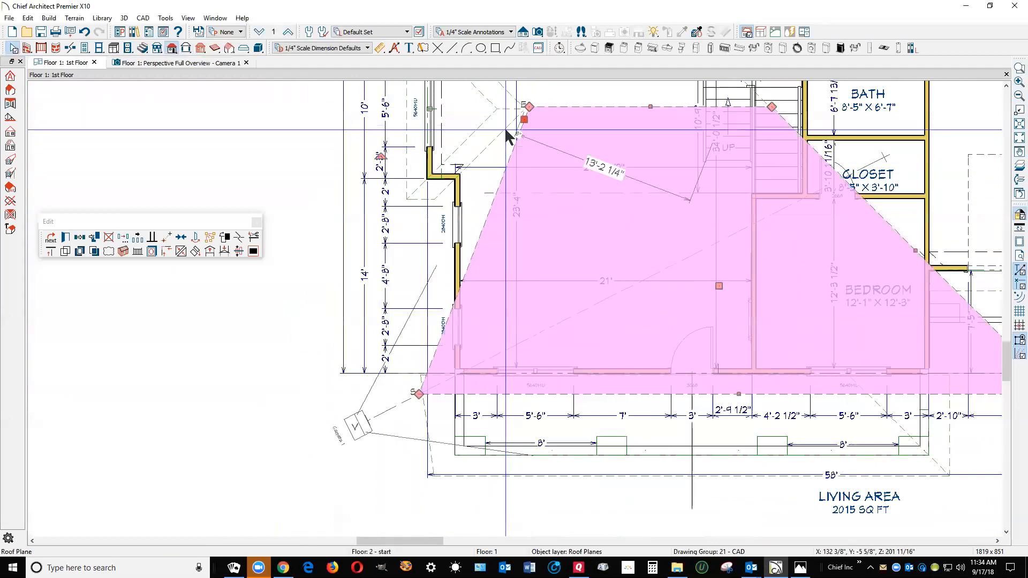
# Pull the plane's garage-side eave corner in to the bedroom-side porch overhang line, suppressing and declining the roof pitch or height change
pyautogui.scroll(-3, 584, 166)
pyautogui.scroll(3, 823, 265)
pyautogui.moveTo(899, 324); pyautogui.dragTo(805, 330)
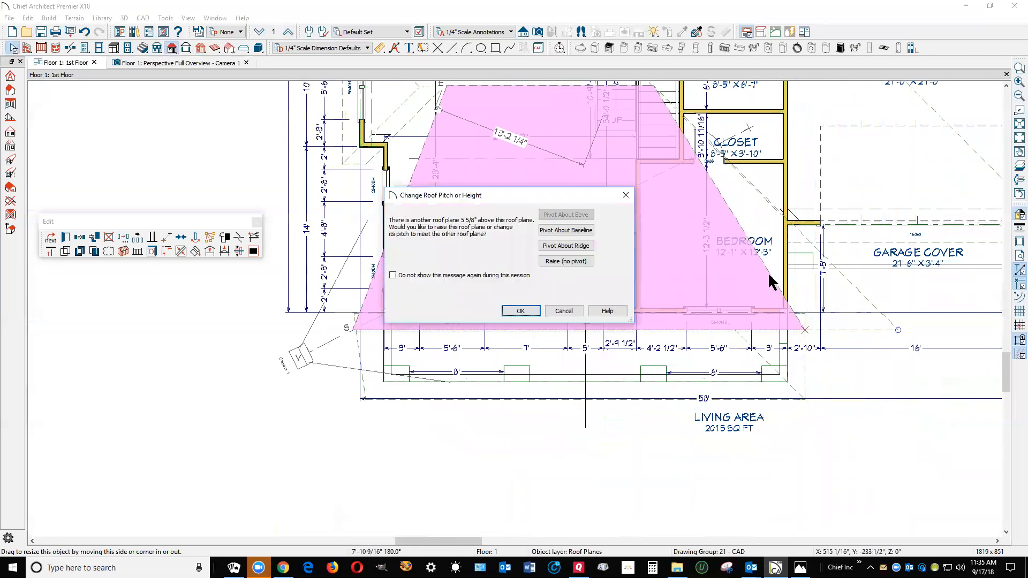
pyautogui.click(399, 279)
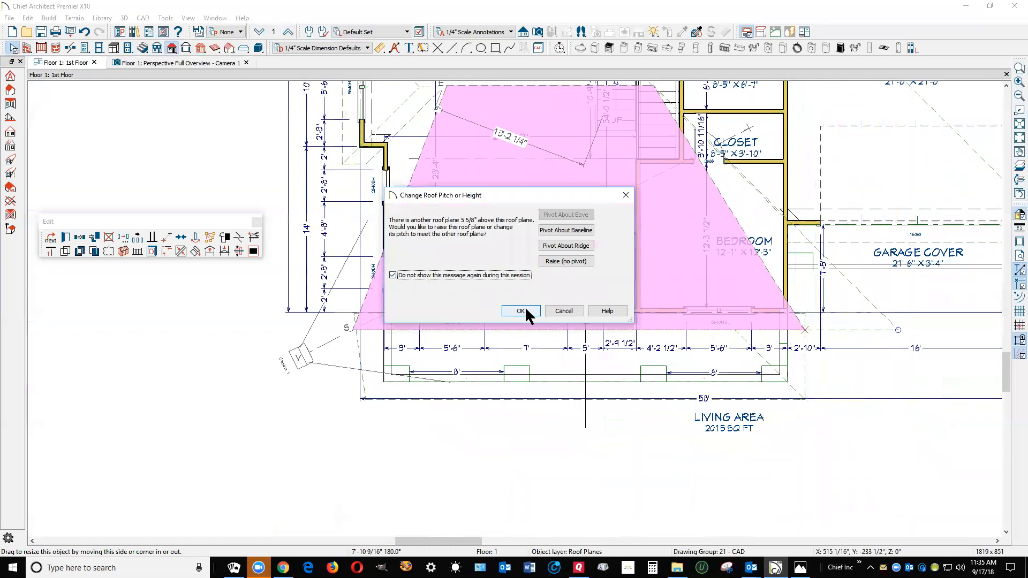
pyautogui.click(560, 313)
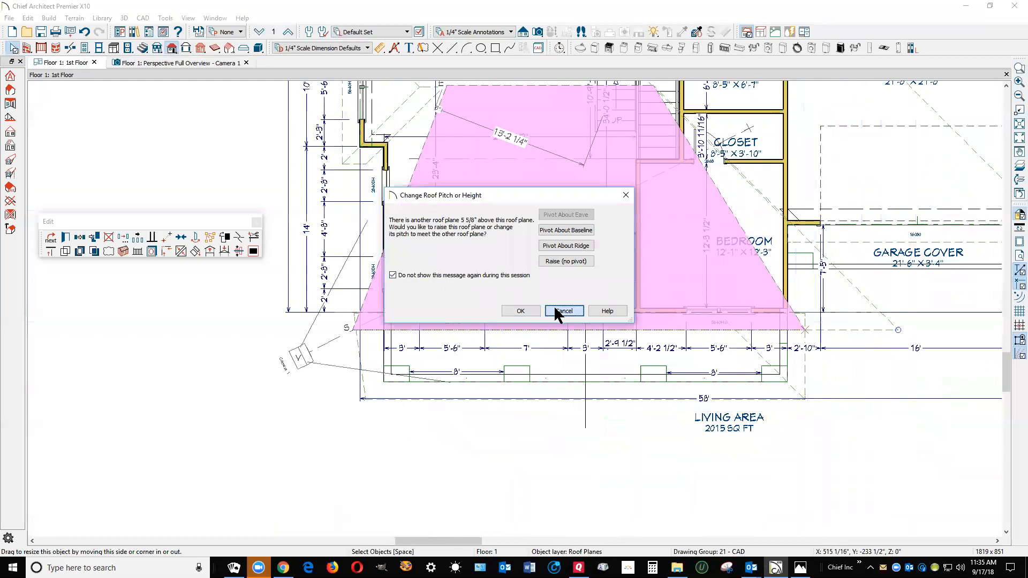
pyautogui.scroll(-2, 581, 257)
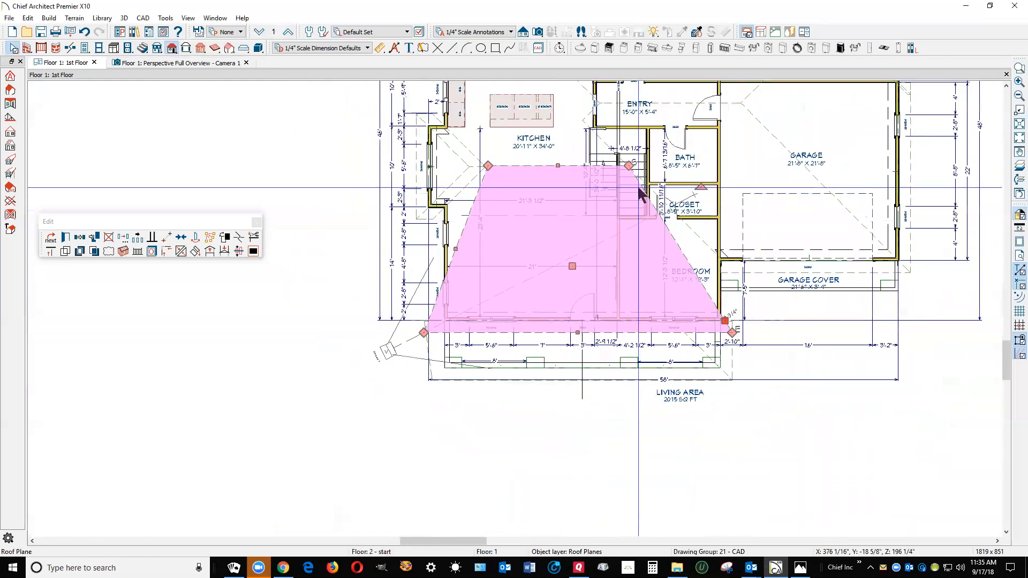
# Square both upper corners of the front roof plane over its eave corners and pull its upper edge forward to about 10' deep
pyautogui.scroll(2, 632, 169)
pyautogui.moveTo(627, 156); pyautogui.dragTo(757, 175)
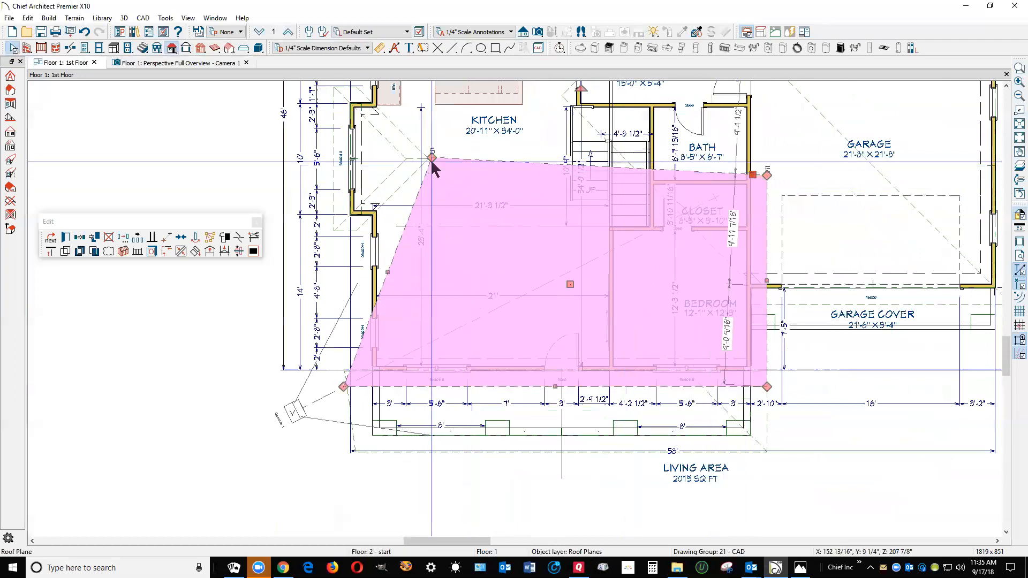
pyautogui.moveTo(431, 157); pyautogui.dragTo(430, 159)
pyautogui.moveTo(391, 171); pyautogui.dragTo(346, 176)
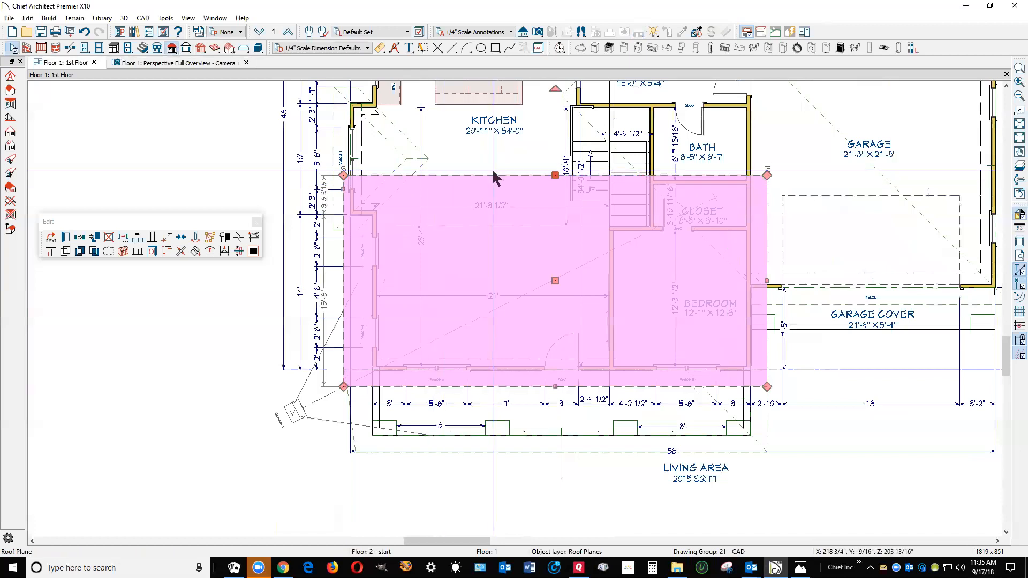
pyautogui.moveTo(555, 177); pyautogui.dragTo(567, 259)
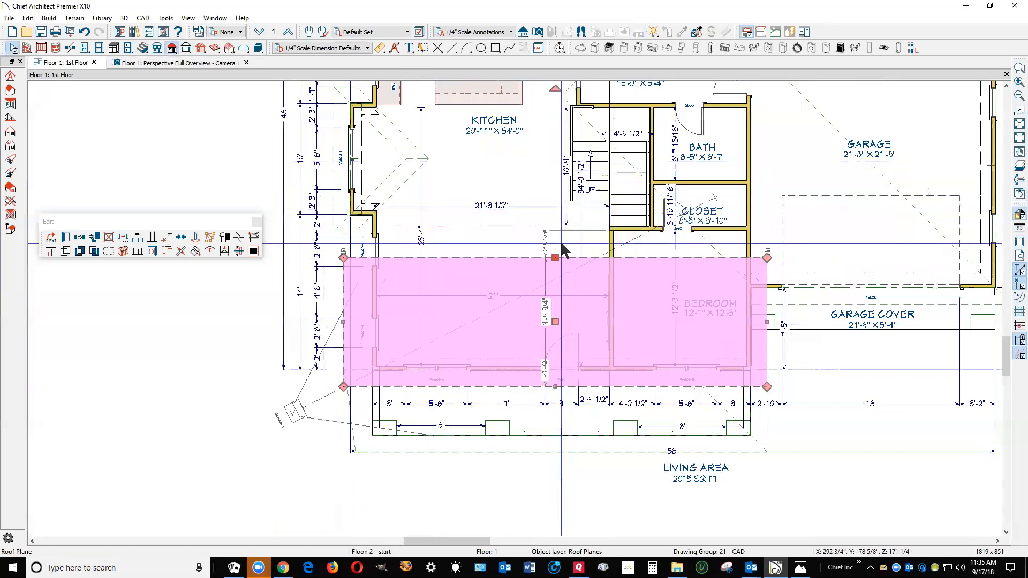
pyautogui.press('Escape')
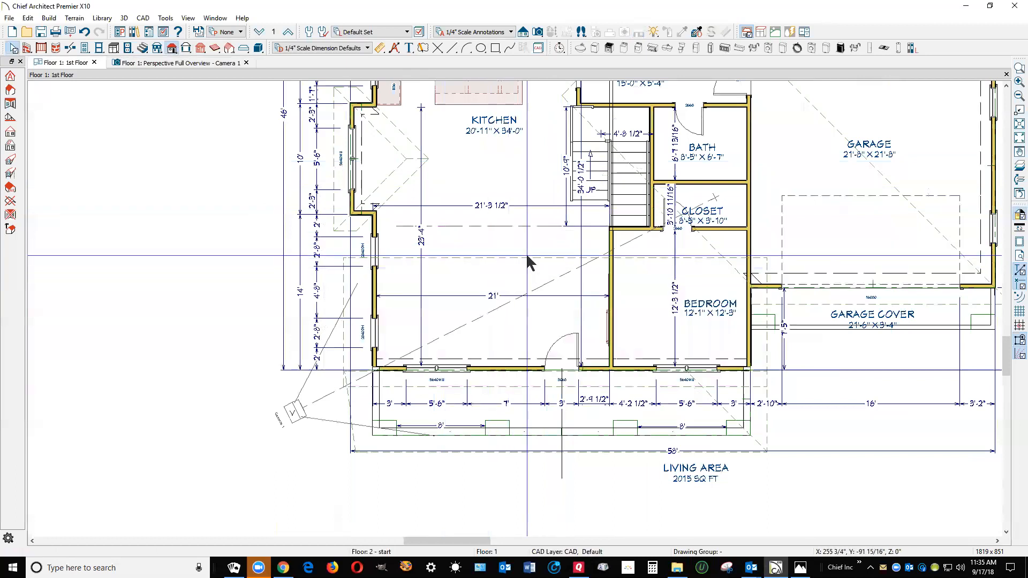
# Try to join the eave edge of the front roof plane to the upper edge of the porch roof plane
pyautogui.click(528, 261)
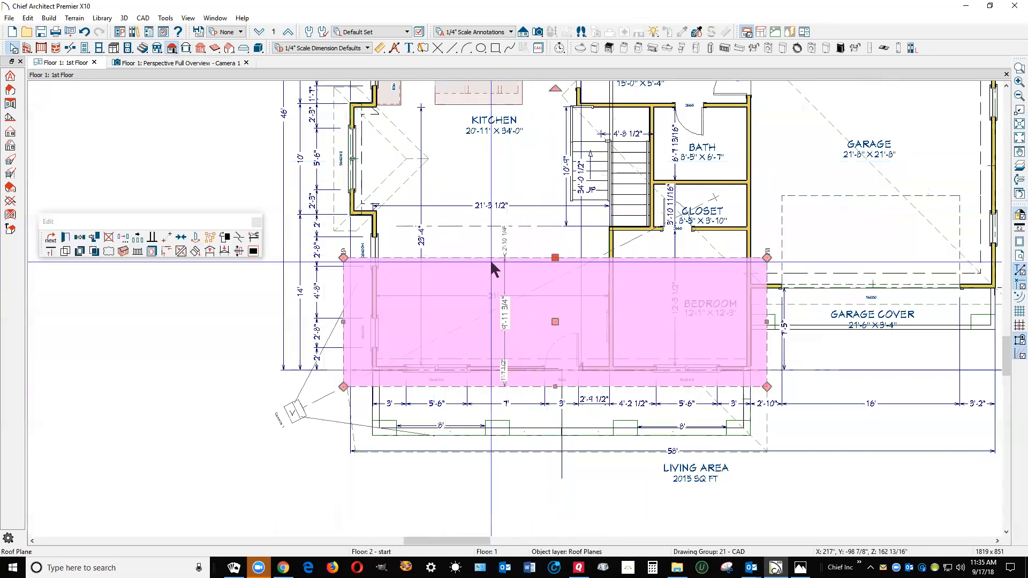
pyautogui.click(530, 394)
pyautogui.scroll(2, 533, 392)
pyautogui.click(534, 396)
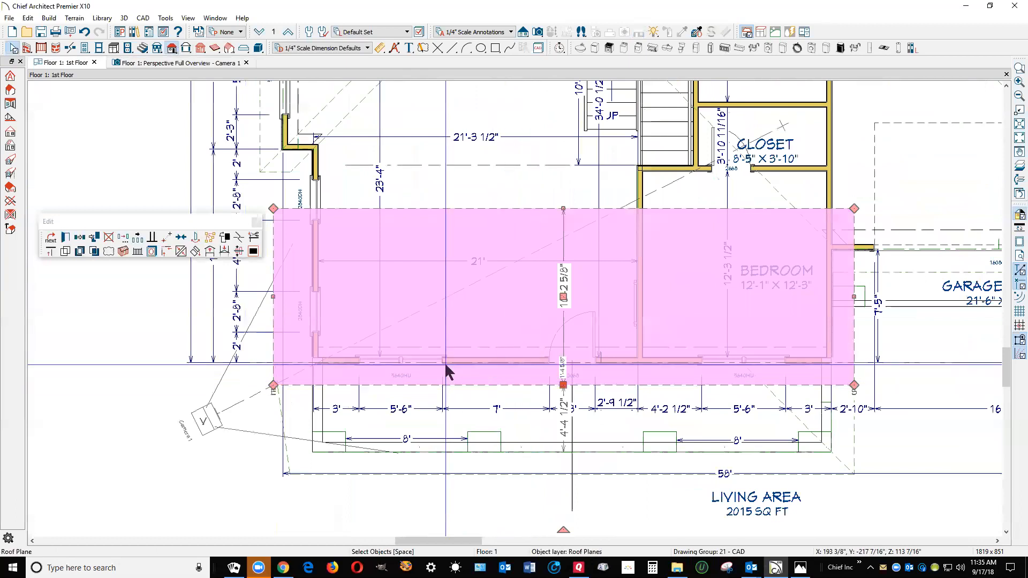
pyautogui.click(183, 252)
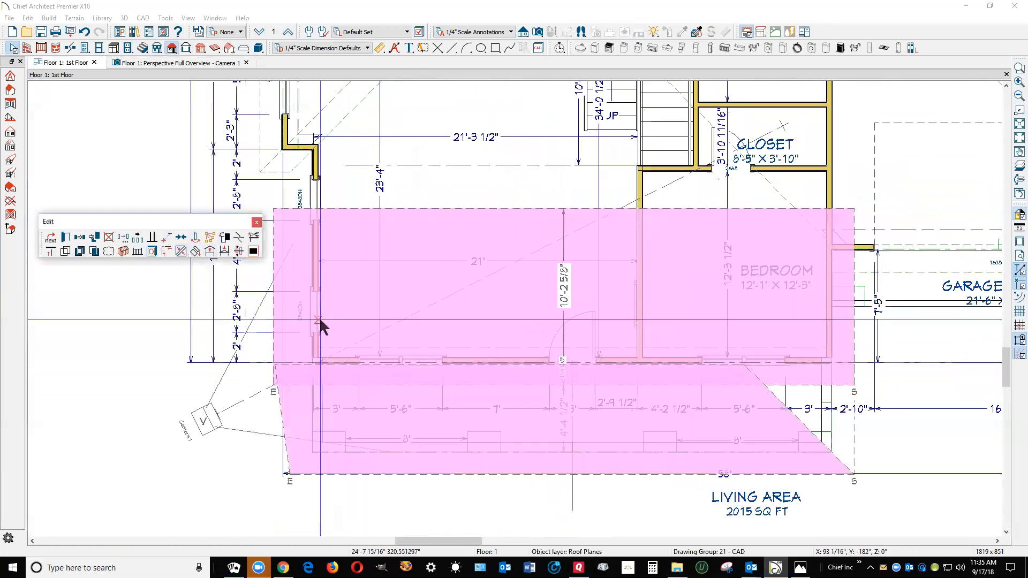
pyautogui.click(656, 363)
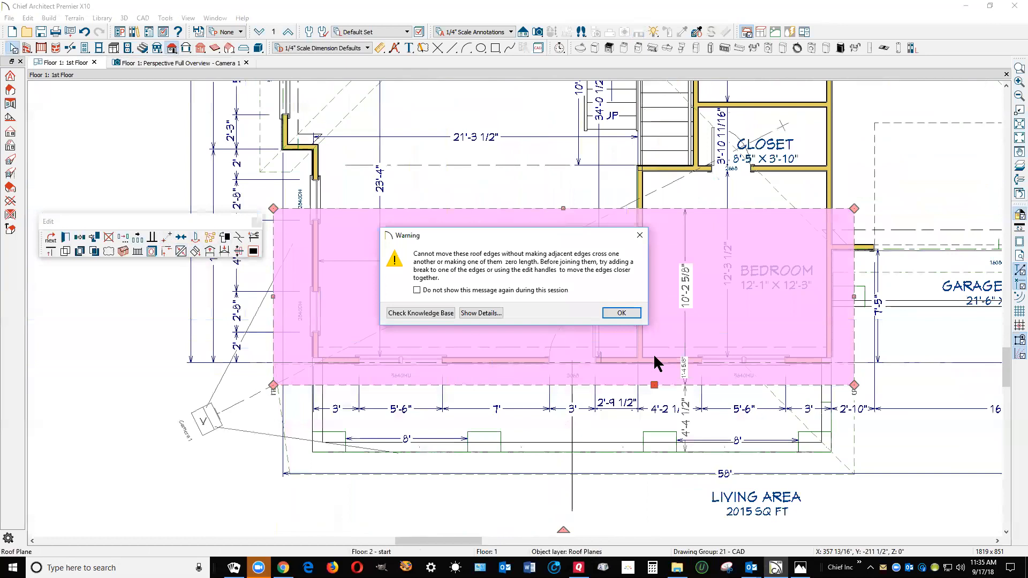
pyautogui.click(622, 313)
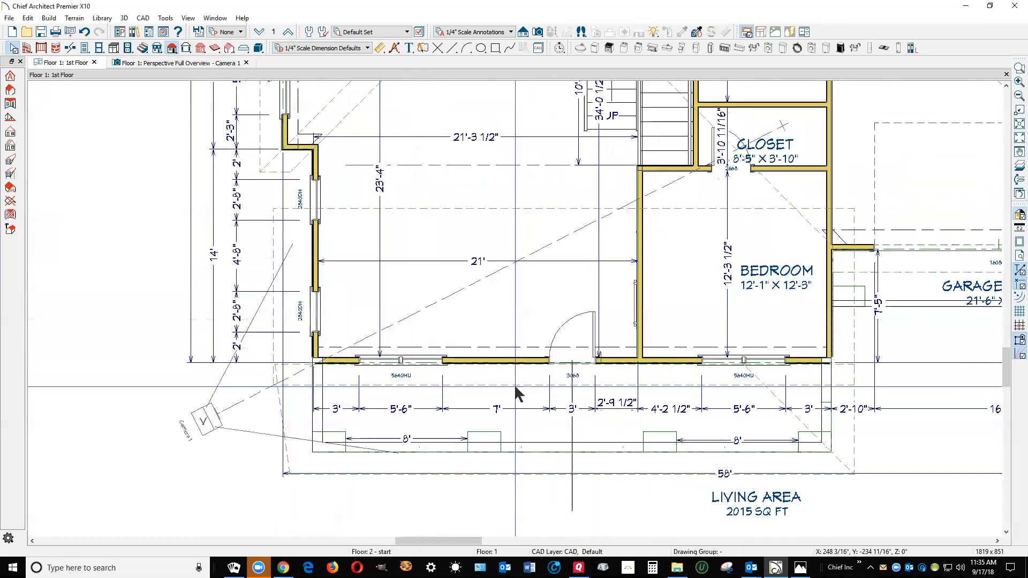
# Pull the eave edge of the front roof plane back inside the front wall, clear of the porch roof
pyautogui.click(532, 389)
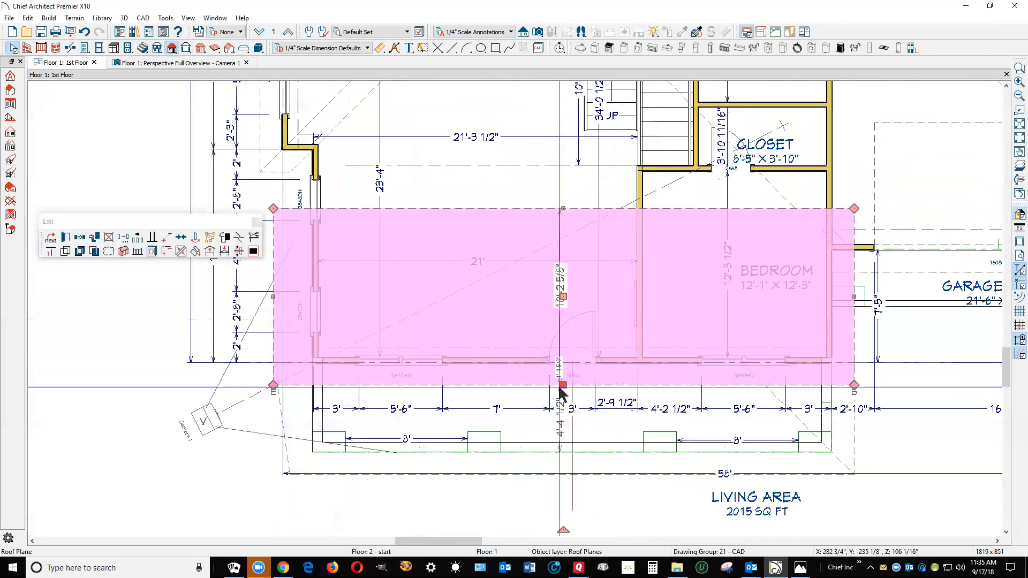
pyautogui.moveTo(563, 384); pyautogui.dragTo(569, 331)
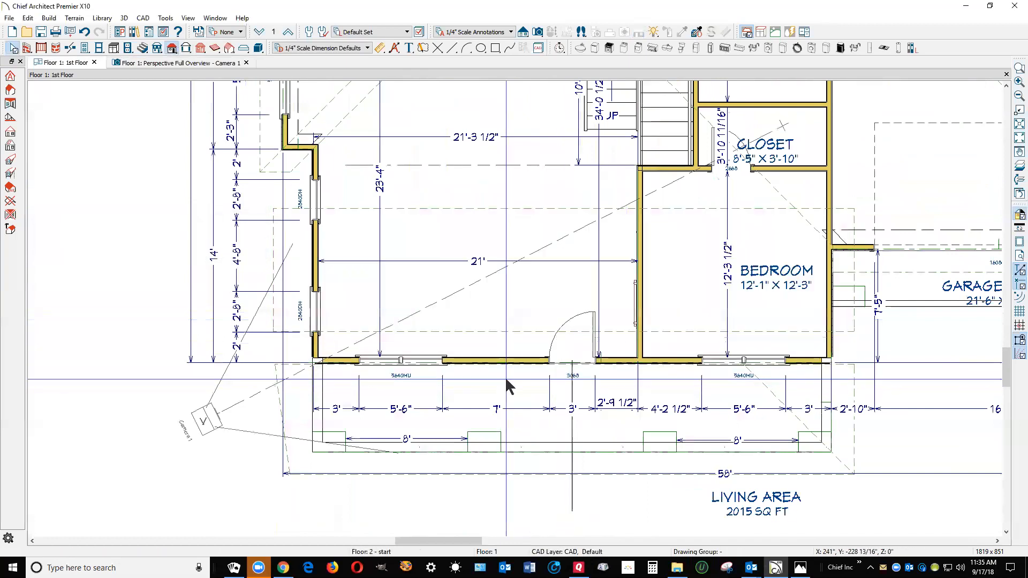
# Move the 58' dimension line clear of the porch eave and pull the porch roof plane's upper edge away from the front wall
pyautogui.click(505, 386)
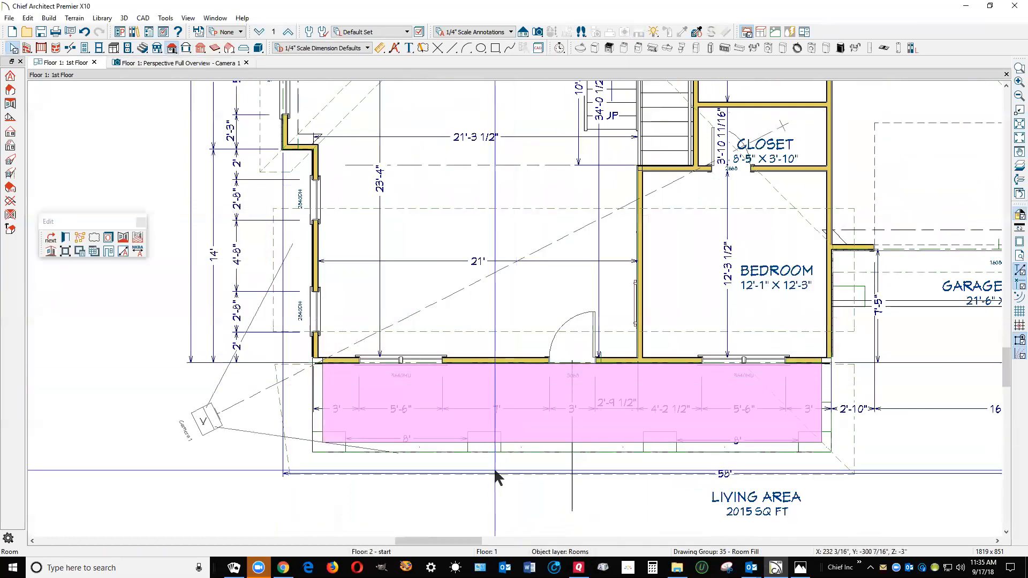
pyautogui.click(493, 473)
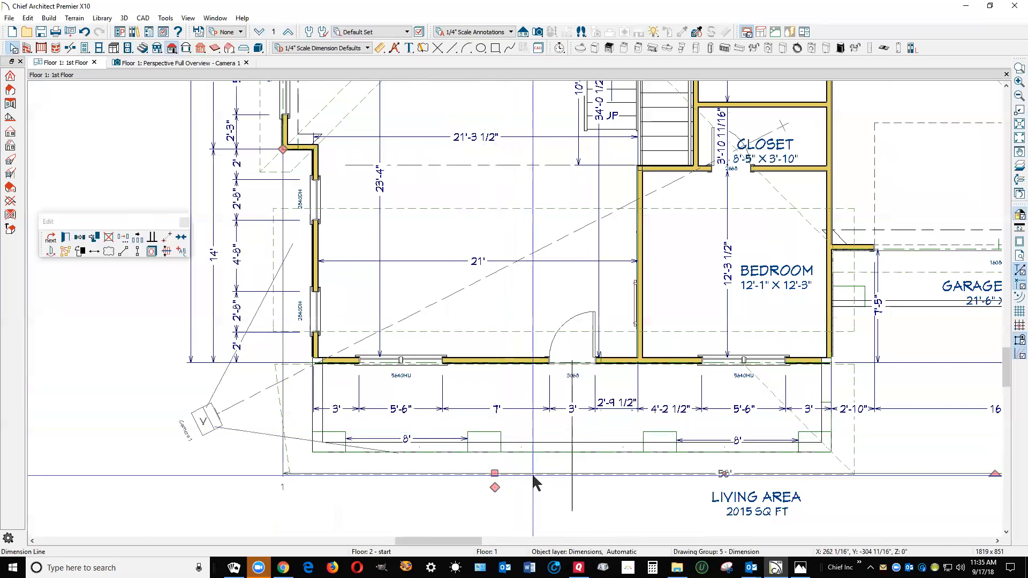
pyautogui.moveTo(495, 473); pyautogui.dragTo(497, 512)
pyautogui.click(513, 485)
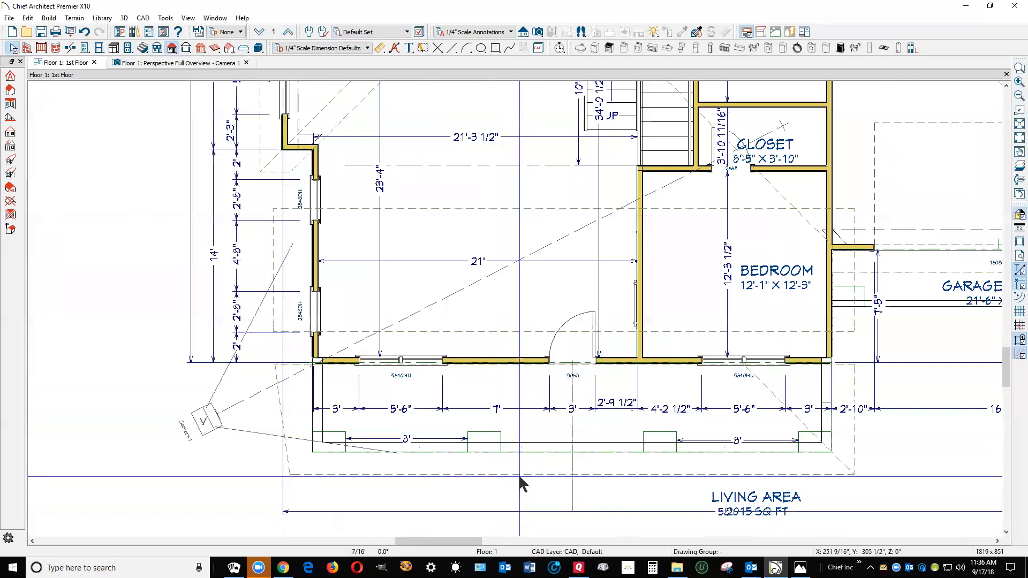
pyautogui.click(519, 474)
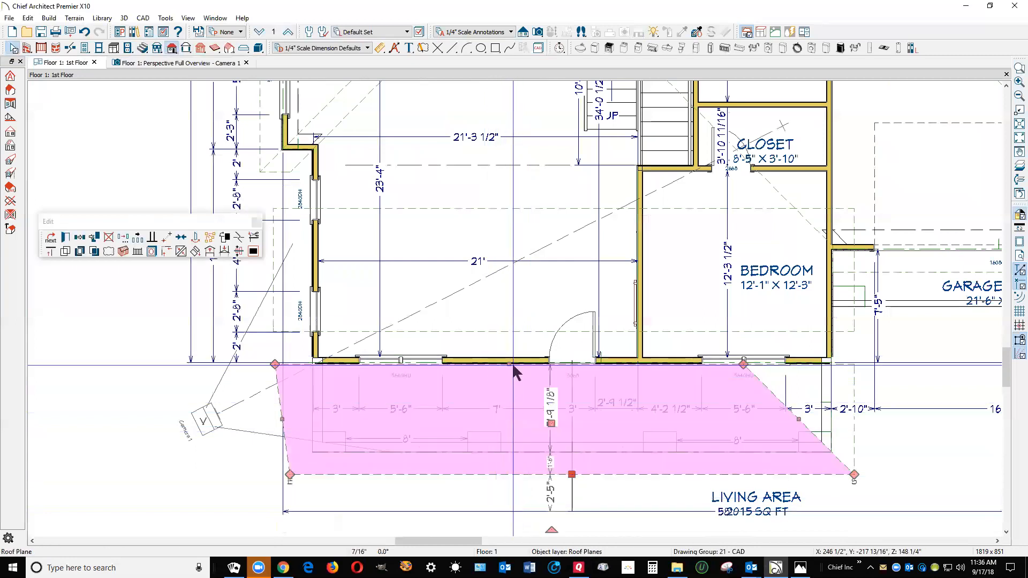
pyautogui.moveTo(512, 364); pyautogui.dragTo(514, 391)
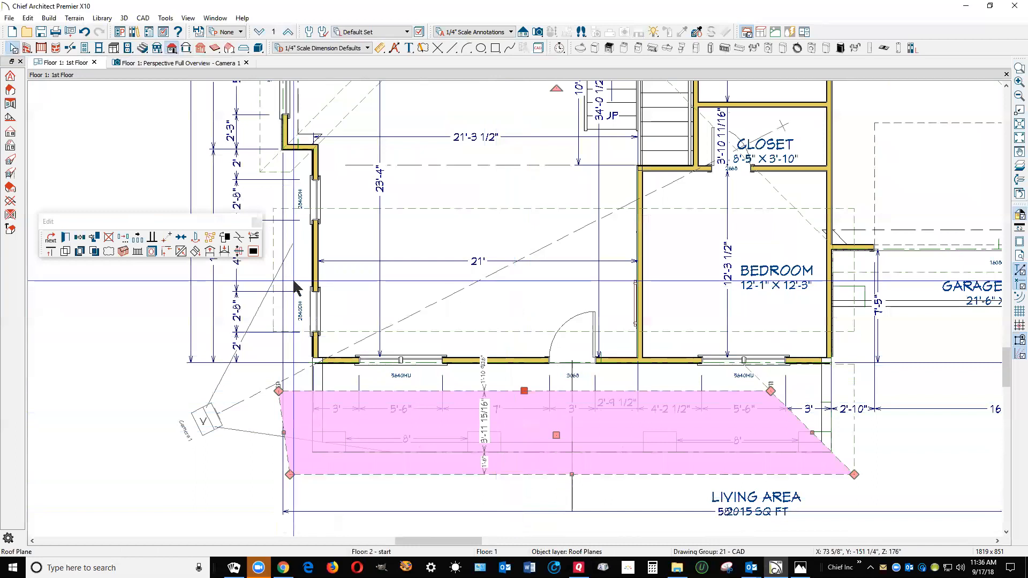
# Try to join the porch roof plane's upper edge to the eave edge of the front roof plane in plan
pyautogui.click(180, 251)
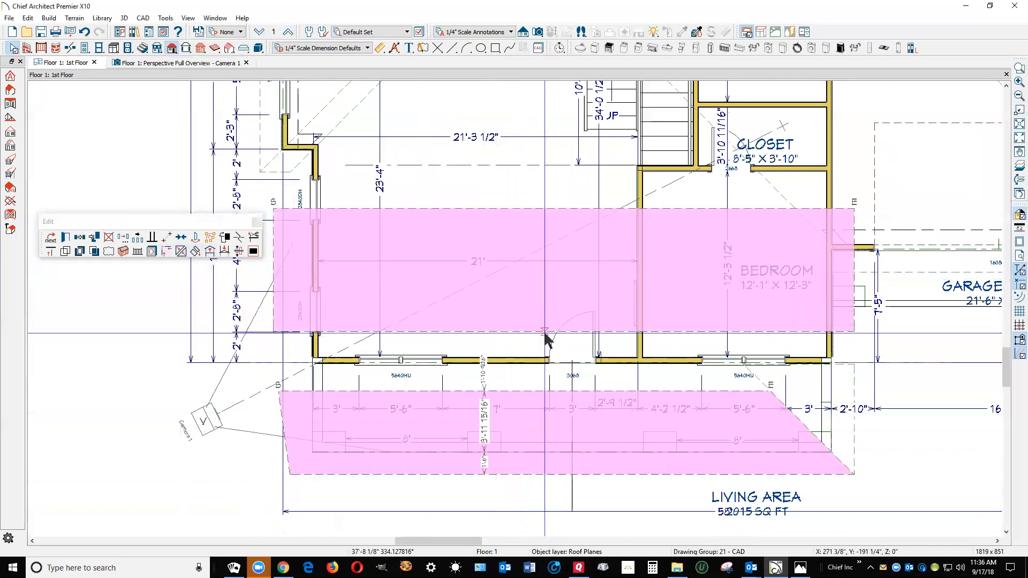
pyautogui.click(545, 334)
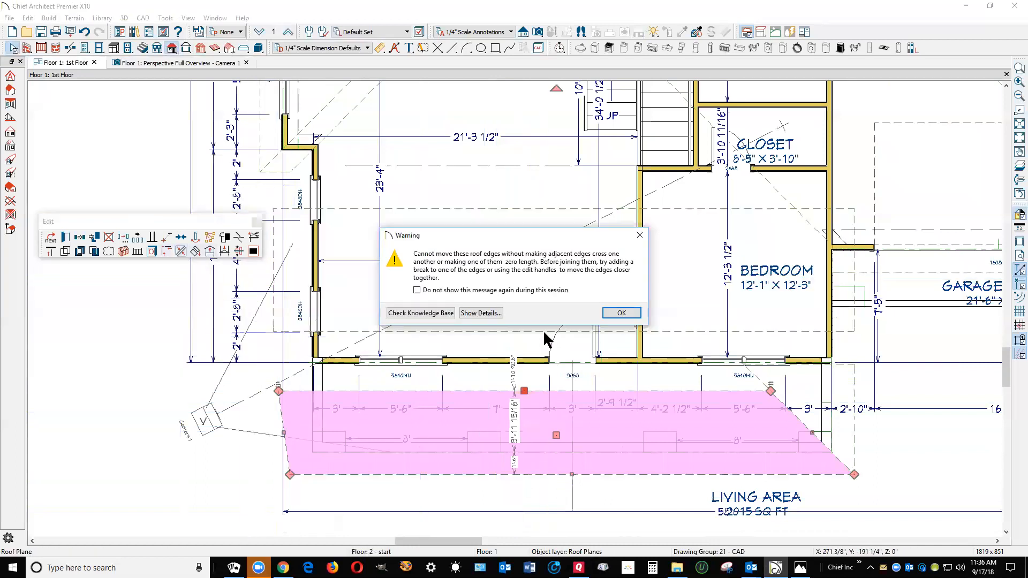
pyautogui.click(606, 312)
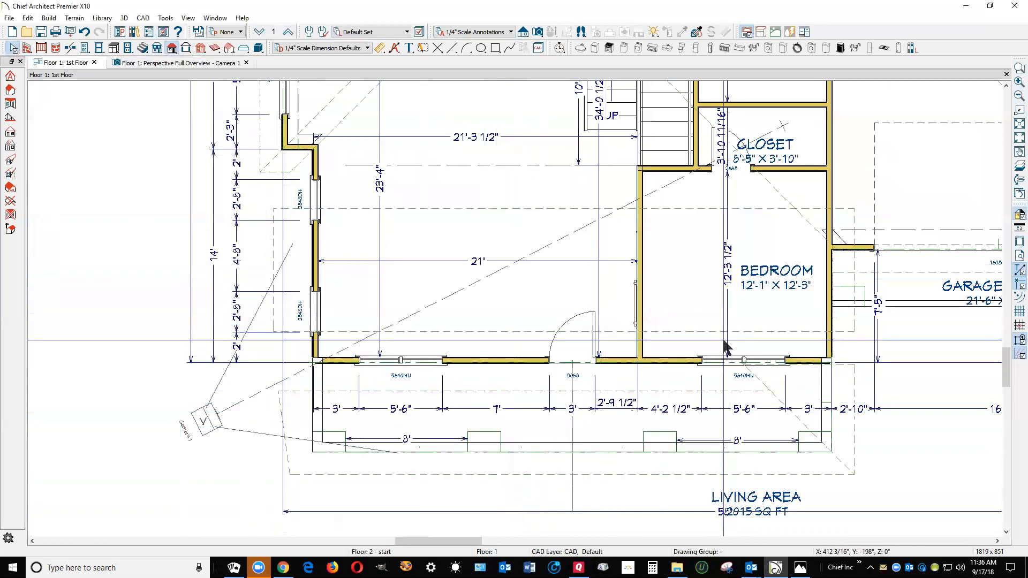
# Inspect the rear and front roof planes in the perspective view and check the front plane's height and pitch settings
pyautogui.hotkey('ctrl', 'Tab')
pyautogui.scroll(-4, 595, 187)
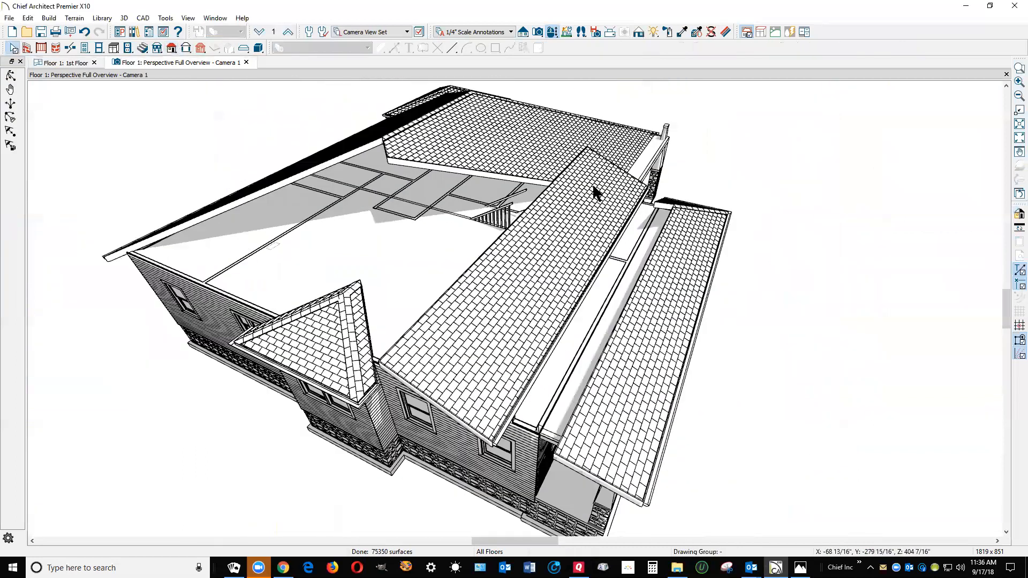
pyautogui.scroll(2, 603, 253)
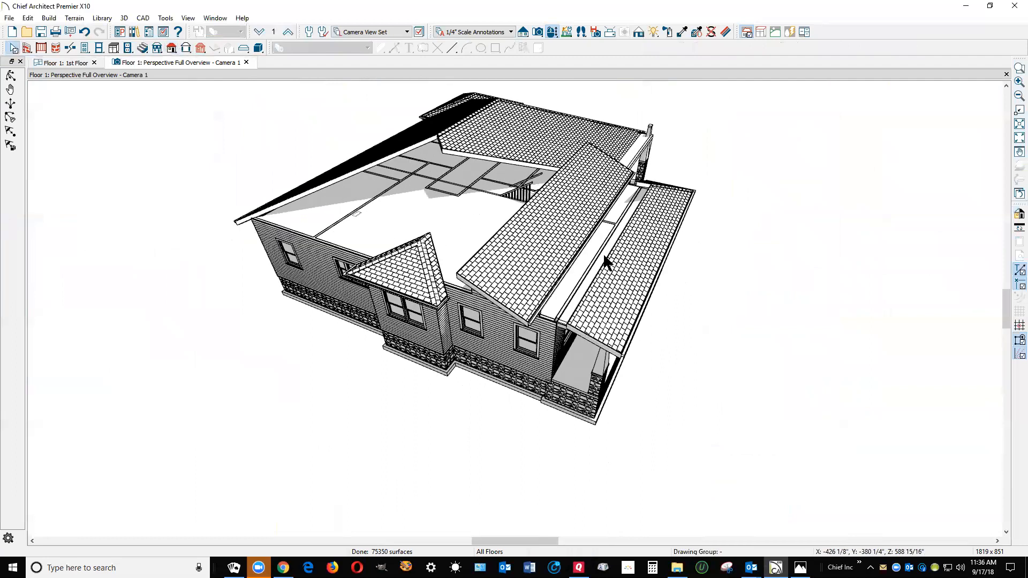
pyautogui.doubleClick(377, 158)
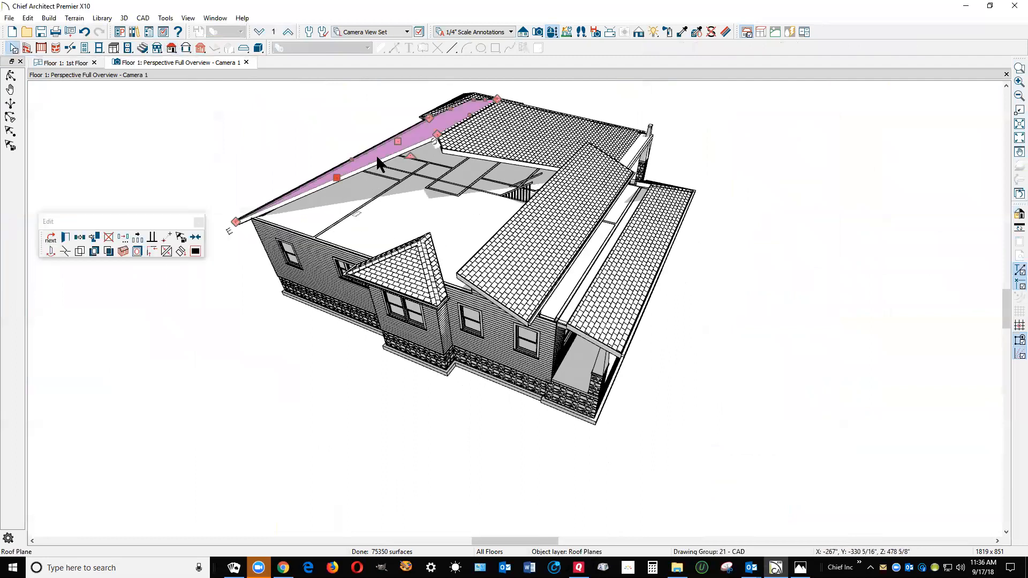
pyautogui.click(646, 464)
pyautogui.click(523, 270)
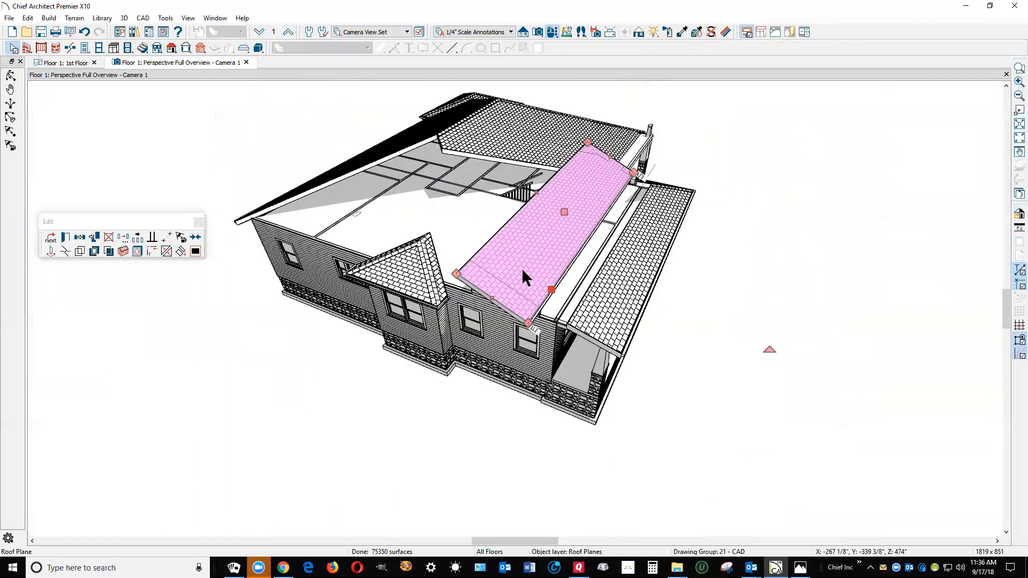
pyautogui.doubleClick(523, 270)
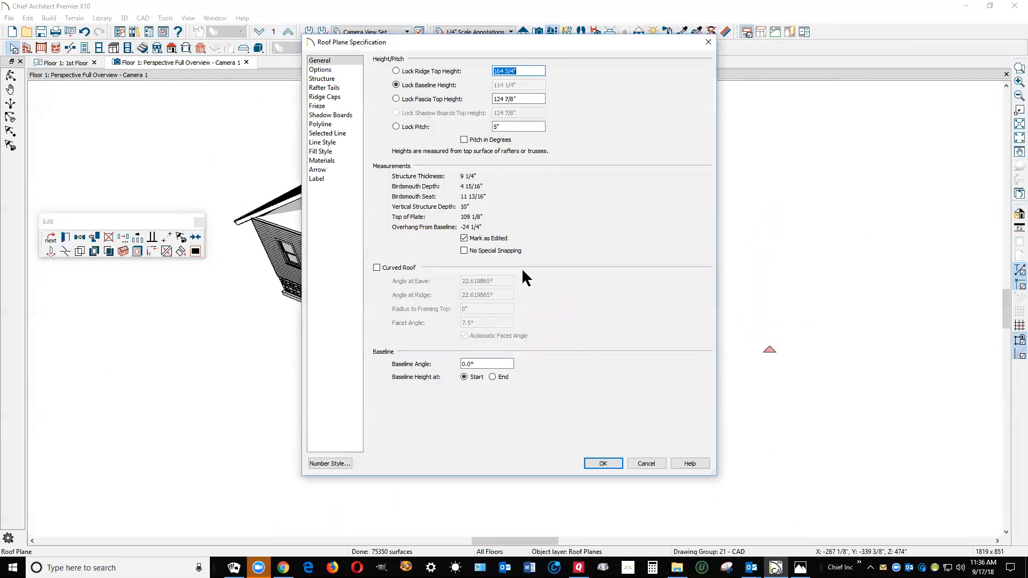
pyautogui.click(646, 464)
pyautogui.press('Escape')
# Pull the front roof plane's eave edge out past the front wall to the upper edge of the porch roof plane
pyautogui.scroll(3, 571, 302)
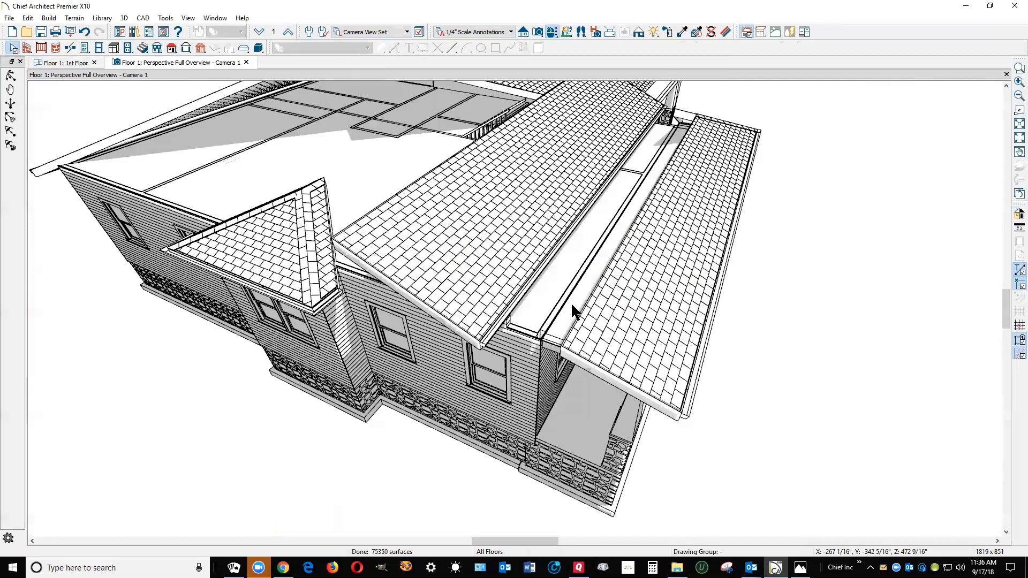
pyautogui.click(487, 334)
pyautogui.moveTo(486, 334); pyautogui.dragTo(565, 369)
pyautogui.press('Escape')
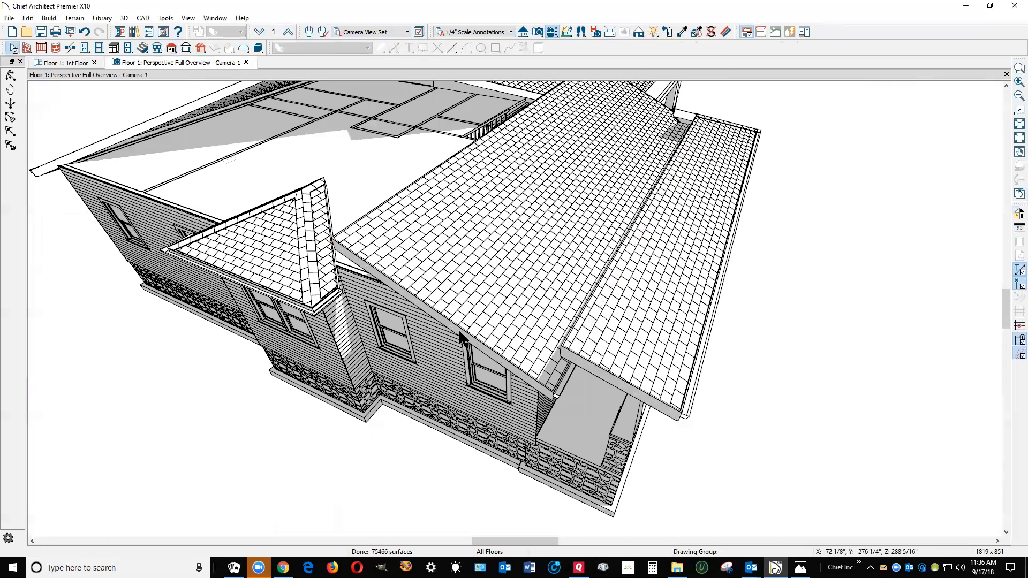
# Raise the front and rear main roof planes together with a vertical Transform/Replicate move
pyautogui.scroll(-3, 461, 329)
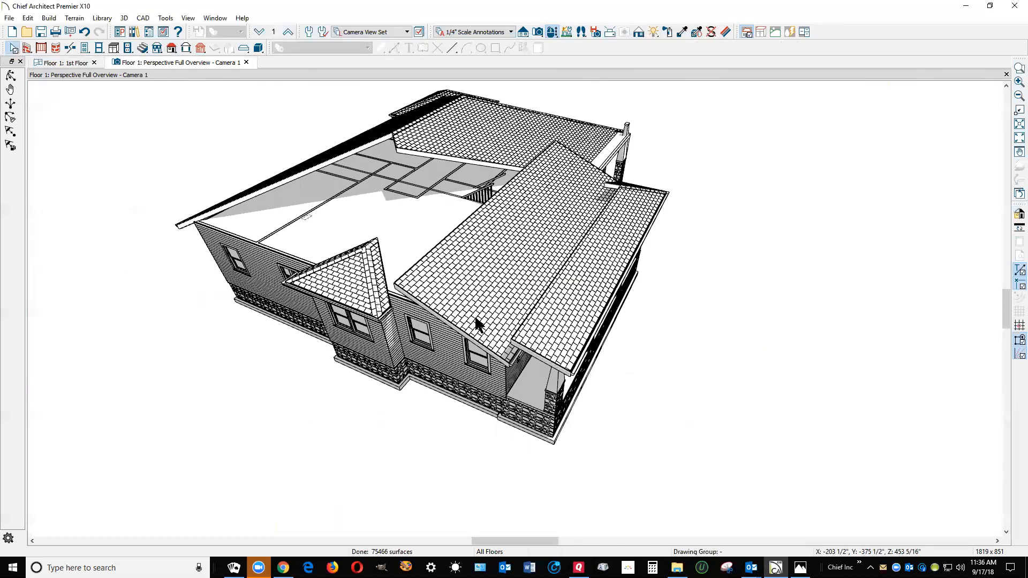
pyautogui.click(476, 323)
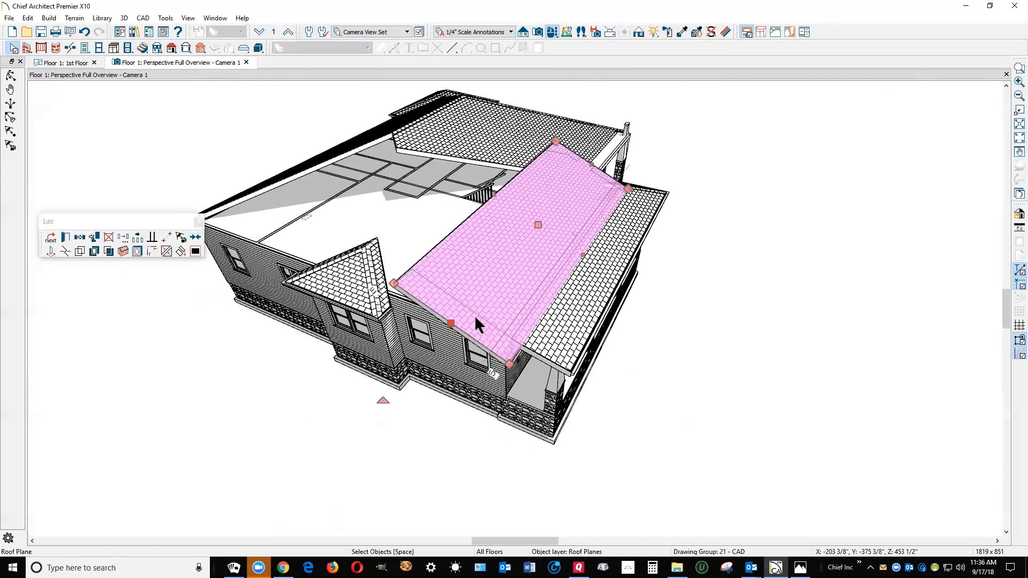
pyautogui.press('Escape')
pyautogui.click(454, 280)
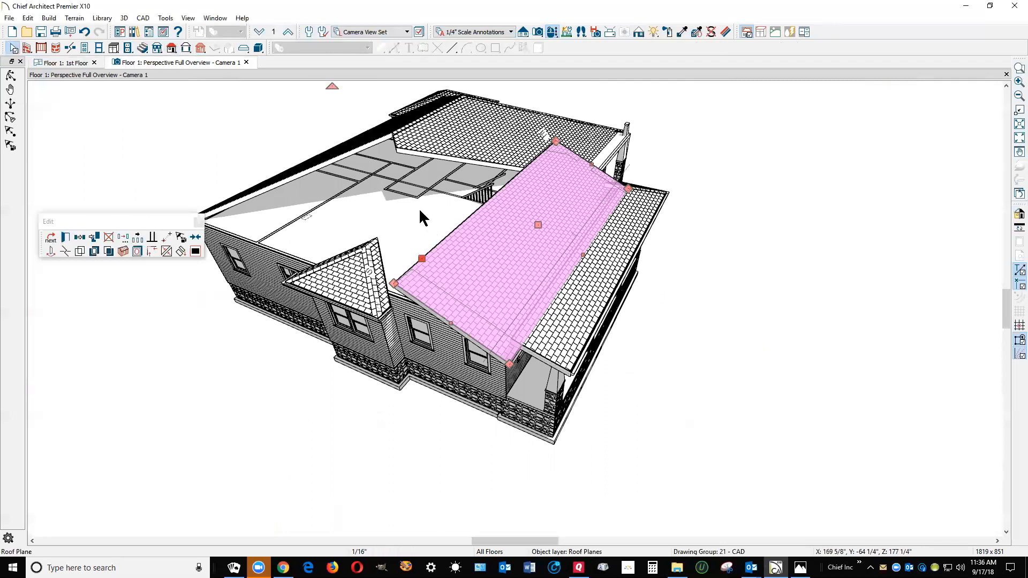
pyautogui.keyDown('shift'); pyautogui.click(318, 165); pyautogui.keyUp('shift')
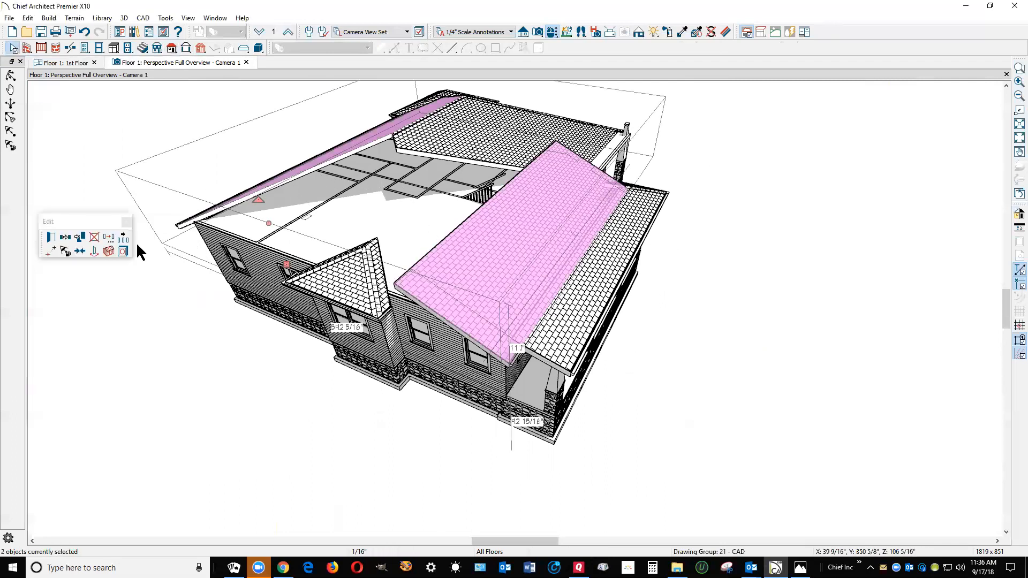
pyautogui.click(108, 239)
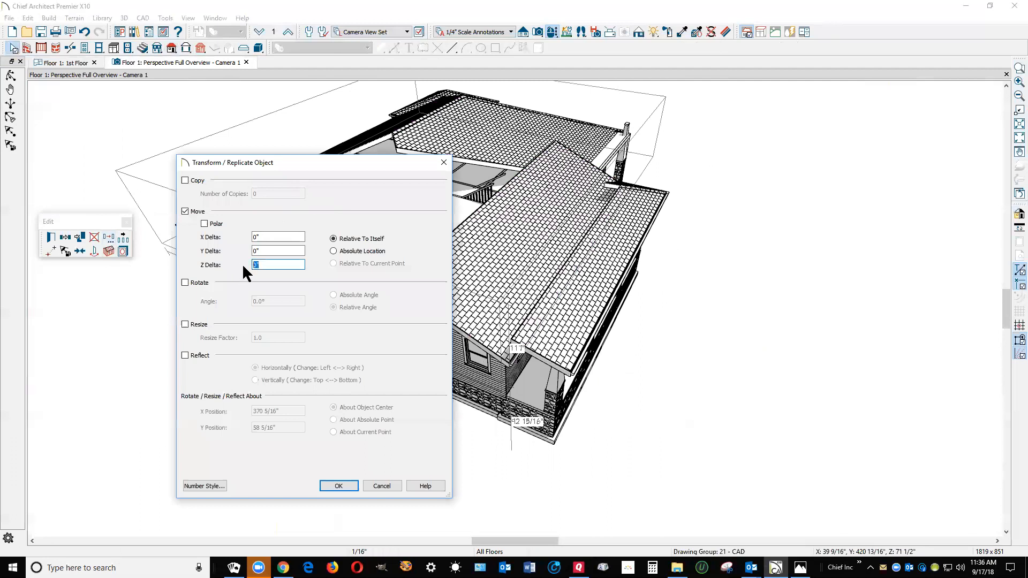
pyautogui.click(339, 487)
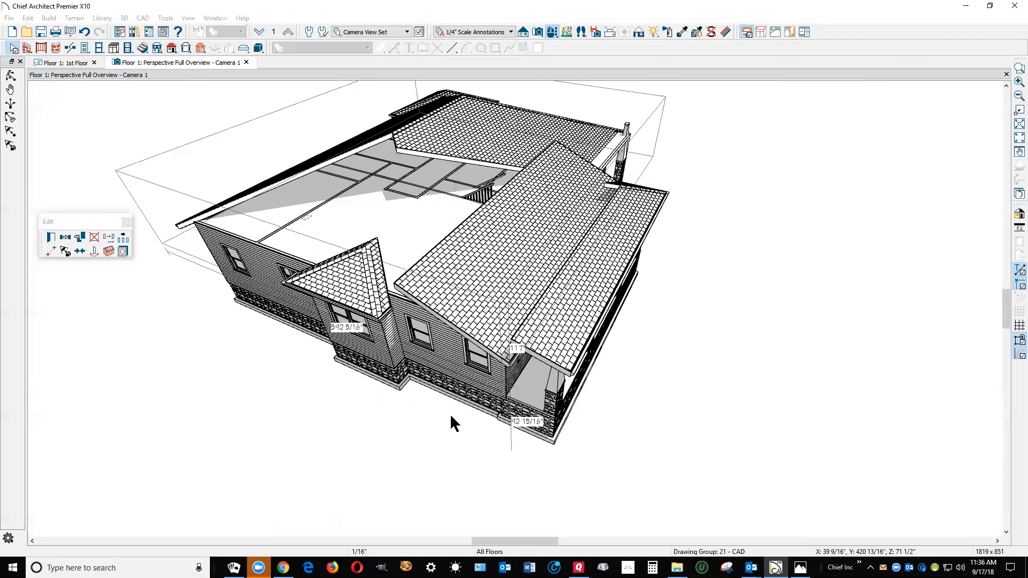
pyautogui.press('Escape')
# Try to join the porch roof plane's upper edge to the front roof plane's eave edge in the perspective view
pyautogui.rightClick(536, 307)
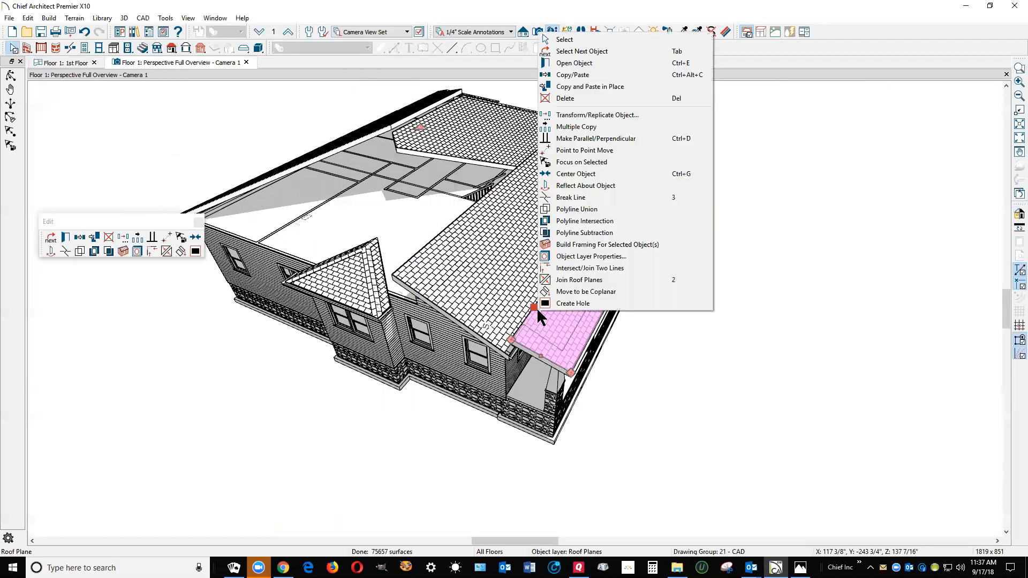
pyautogui.click(580, 280)
pyautogui.click(502, 351)
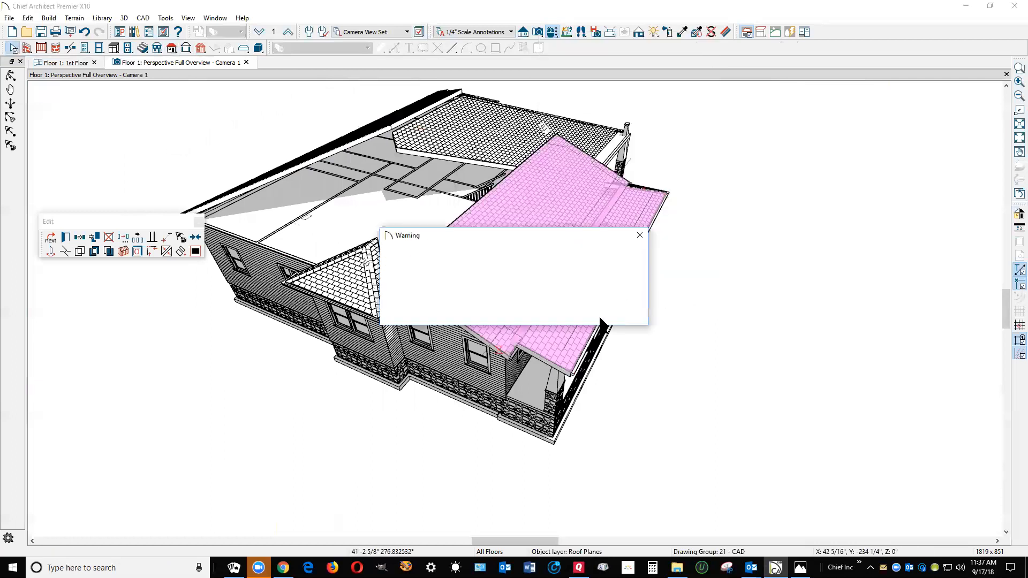
pyautogui.click(621, 313)
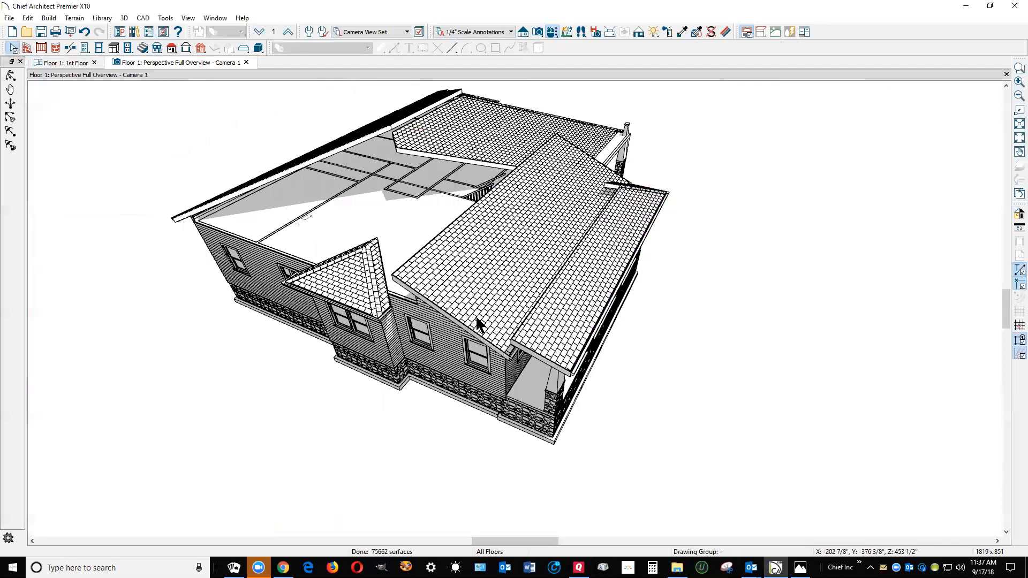
# Raise the front roof plane alone with a Transform/Replicate move using a Z delta of 12"
pyautogui.click(475, 314)
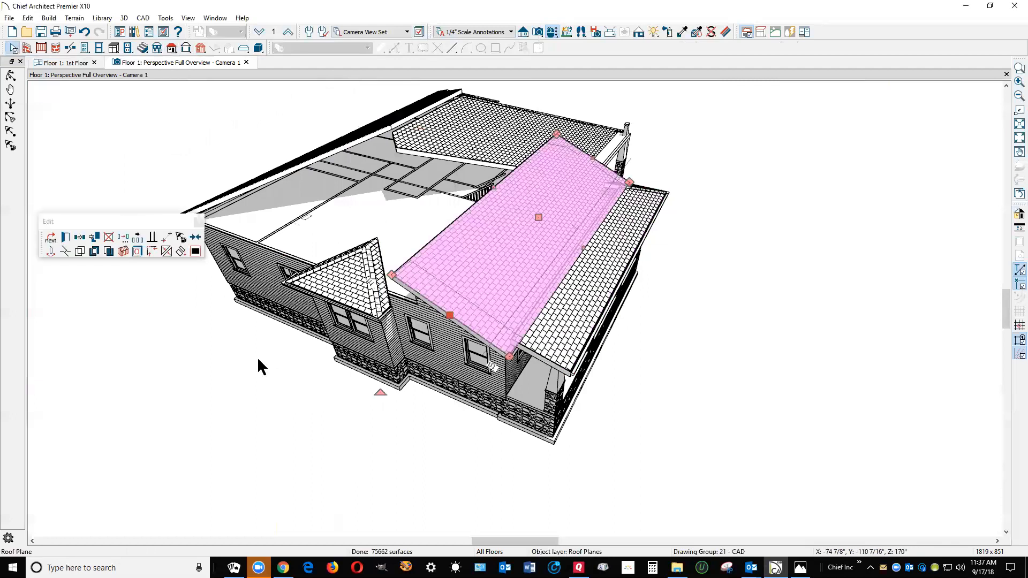
pyautogui.click(122, 237)
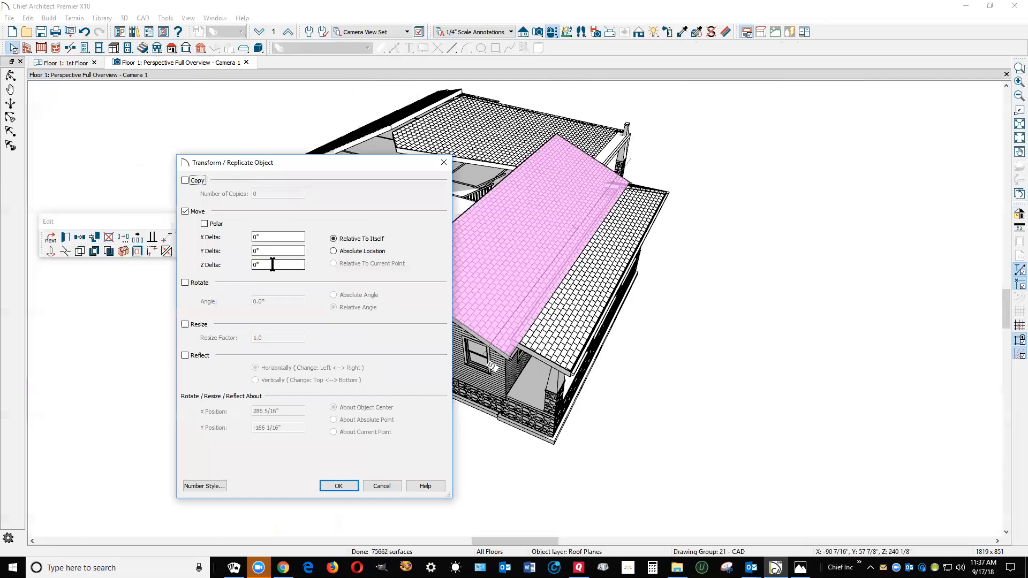
pyautogui.write('12')
pyautogui.click(340, 485)
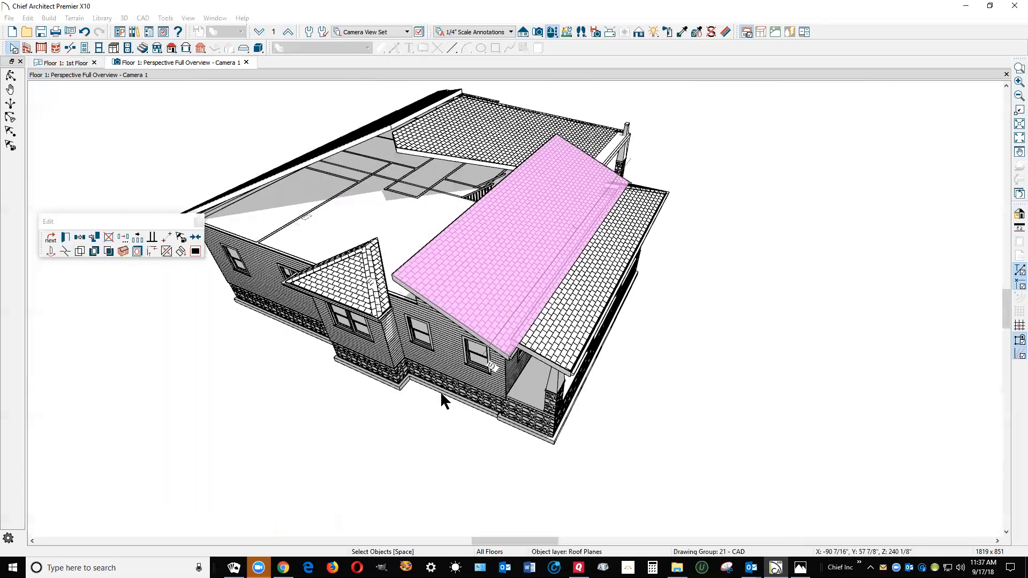
pyautogui.press('Escape')
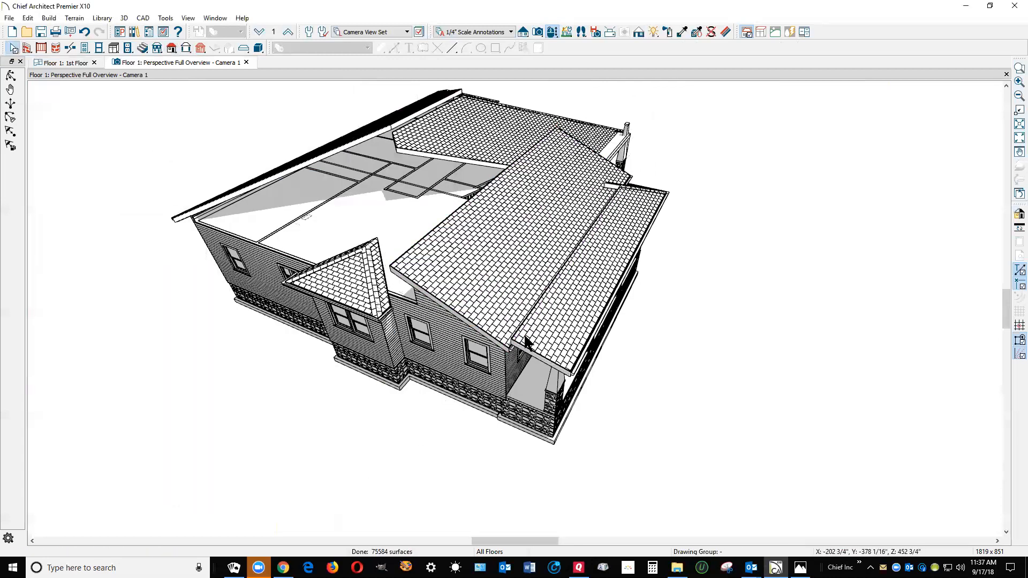
# Try again to join the upper edge of the porch roof plane to the eave edge of the raised front roof plane
pyautogui.rightClick(526, 343)
pyautogui.click(578, 301)
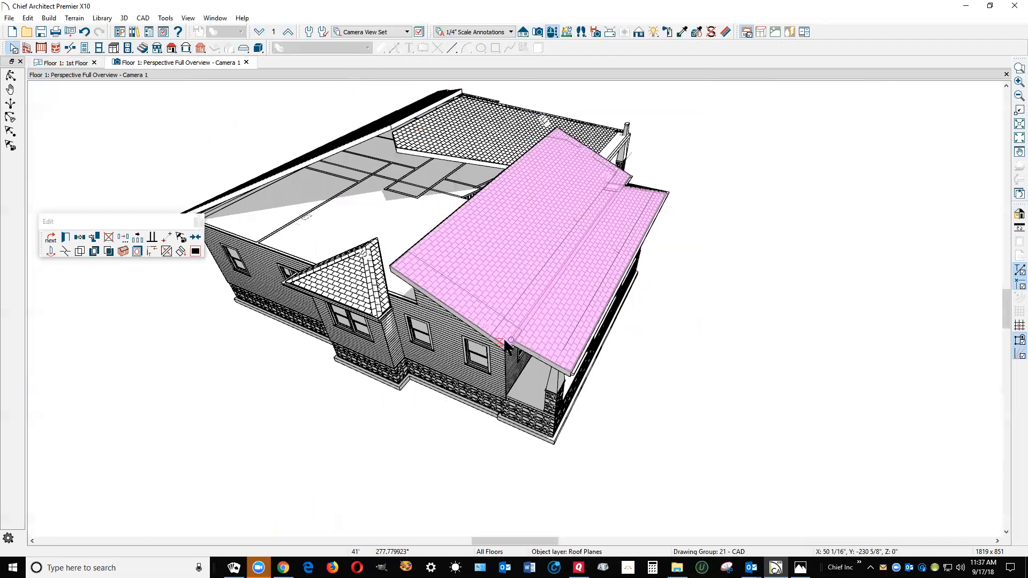
pyautogui.click(507, 339)
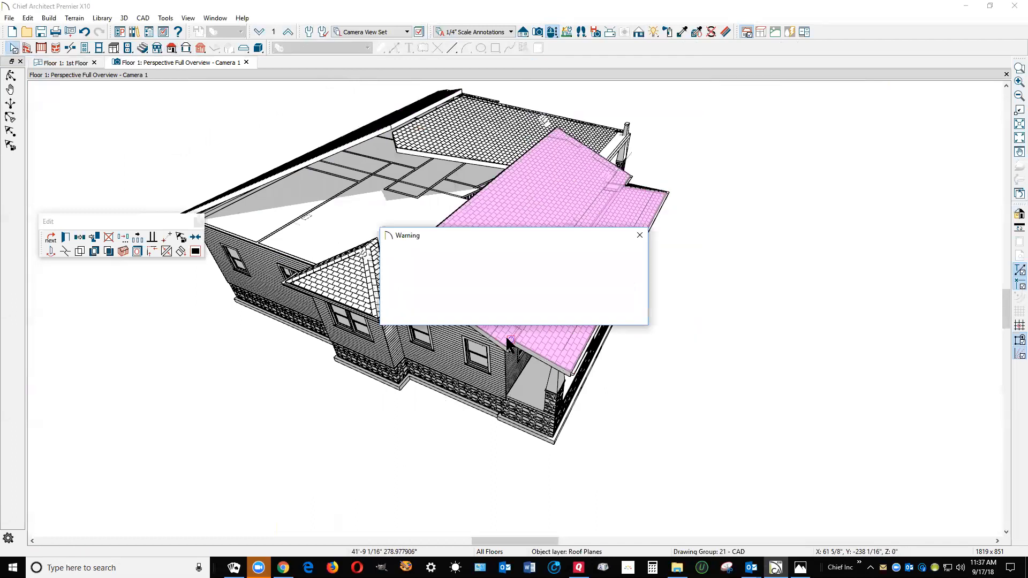
pyautogui.click(578, 316)
pyautogui.press('Escape')
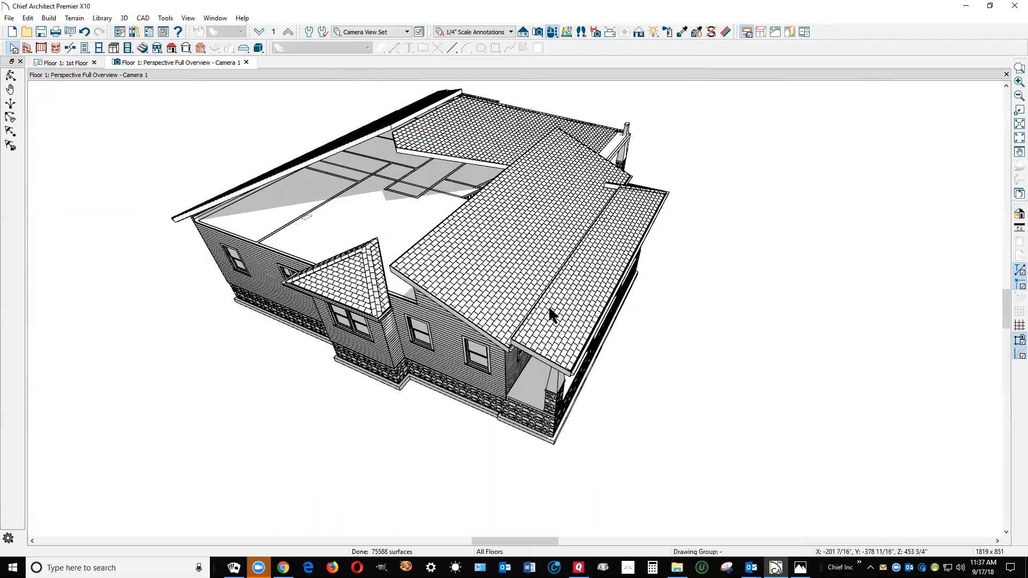
pyautogui.click(546, 302)
pyautogui.click(522, 299)
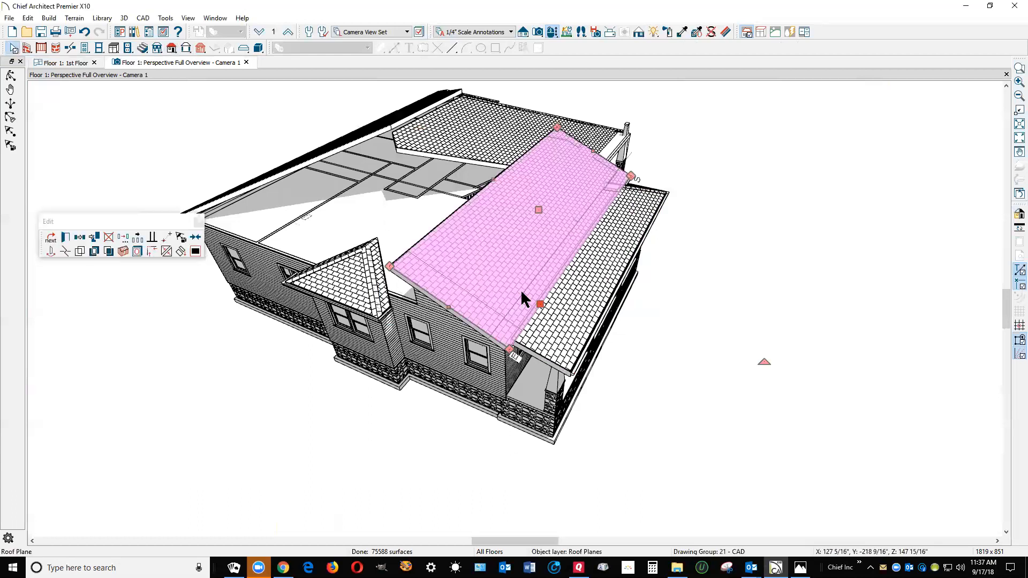
pyautogui.press('Escape')
pyautogui.click(562, 307)
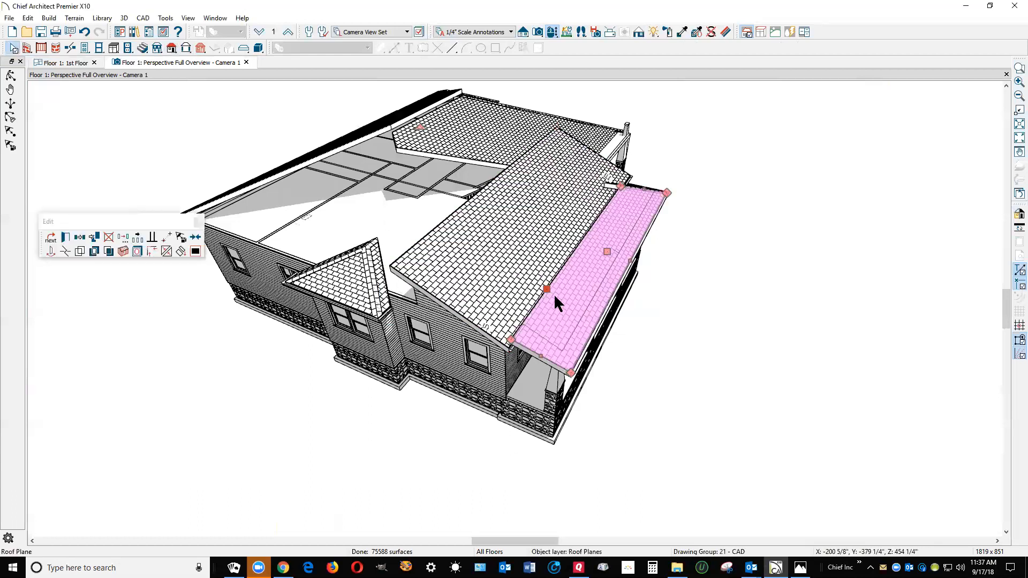
pyautogui.click(166, 251)
pyautogui.click(163, 250)
pyautogui.click(498, 340)
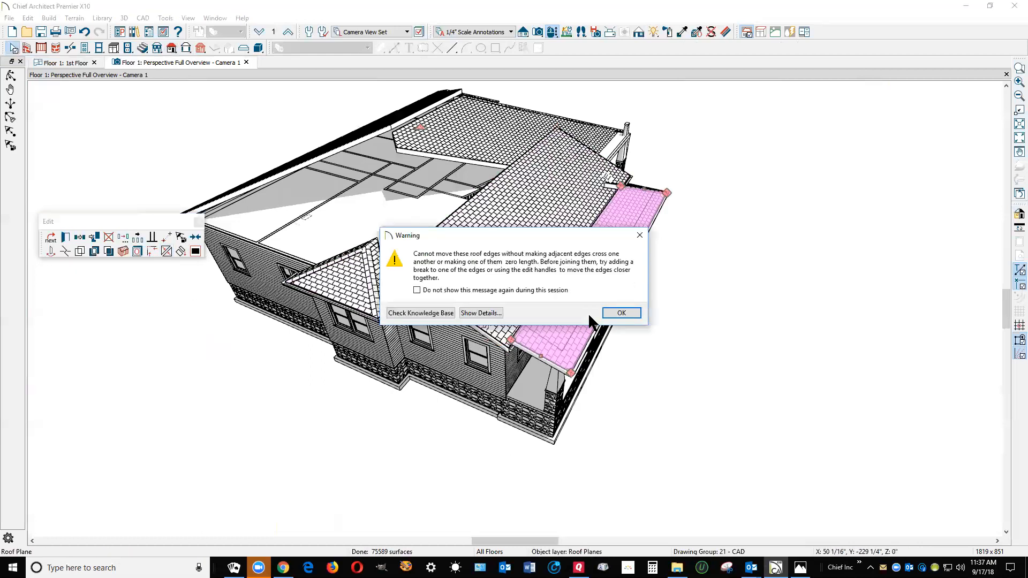
pyautogui.click(620, 310)
# Pull the front roof plane's eave edge back inside the front wall and extend the porch roof plane's upper edge back toward it
pyautogui.scroll(5, 546, 337)
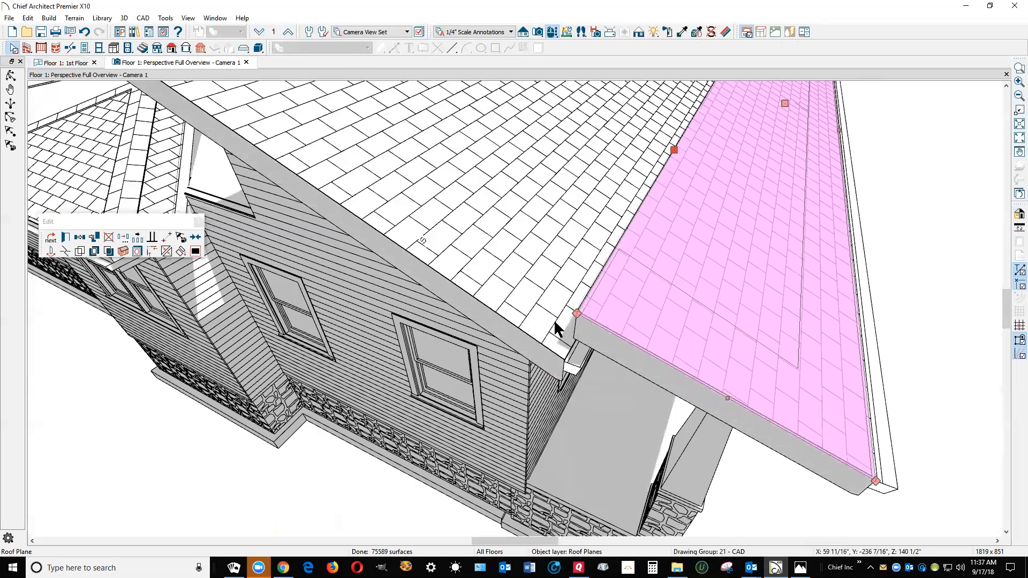
pyautogui.click(554, 322)
pyautogui.moveTo(572, 346); pyautogui.dragTo(499, 277)
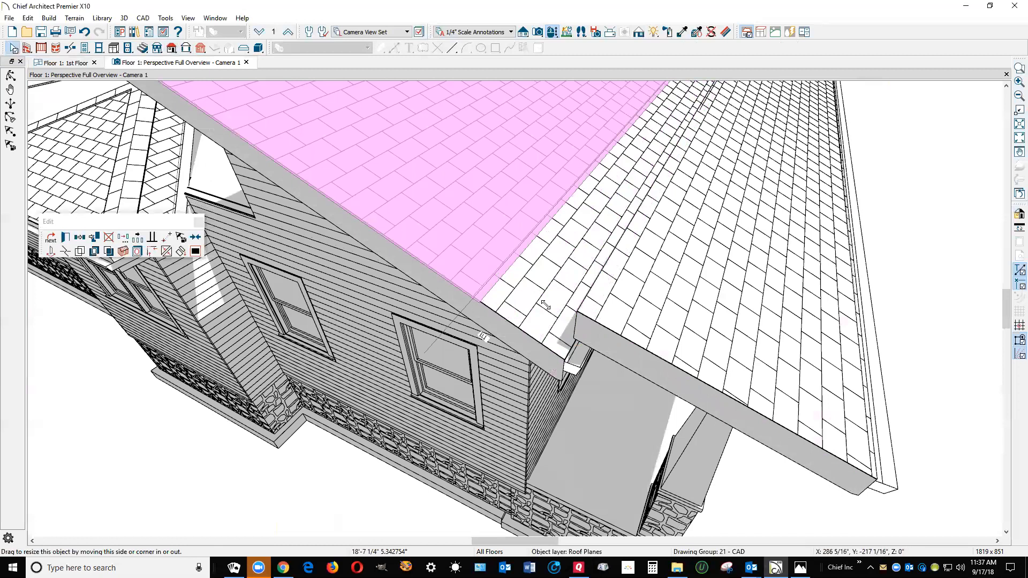
pyautogui.press('Escape')
pyautogui.click(616, 295)
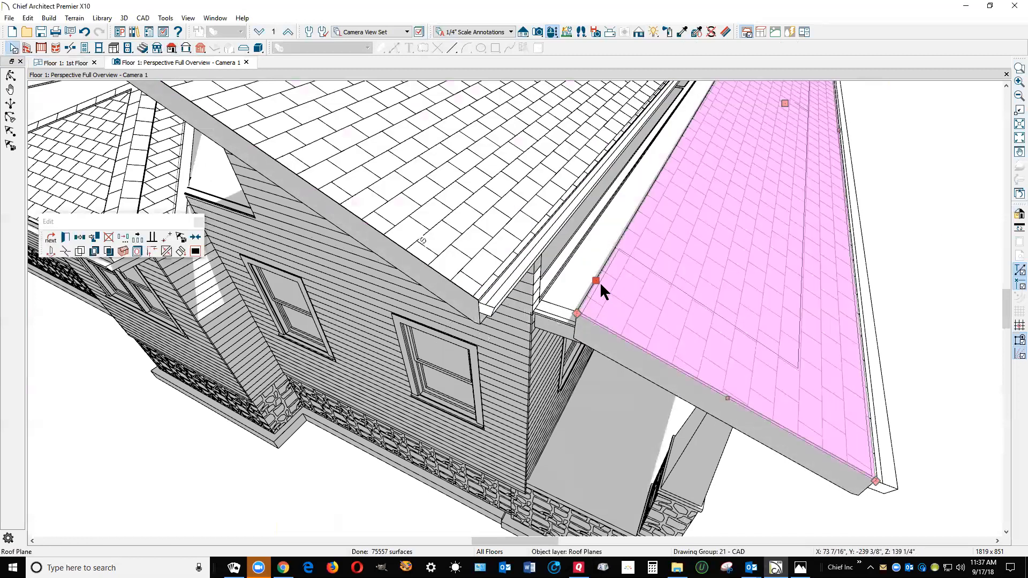
pyautogui.moveTo(582, 270); pyautogui.dragTo(529, 258)
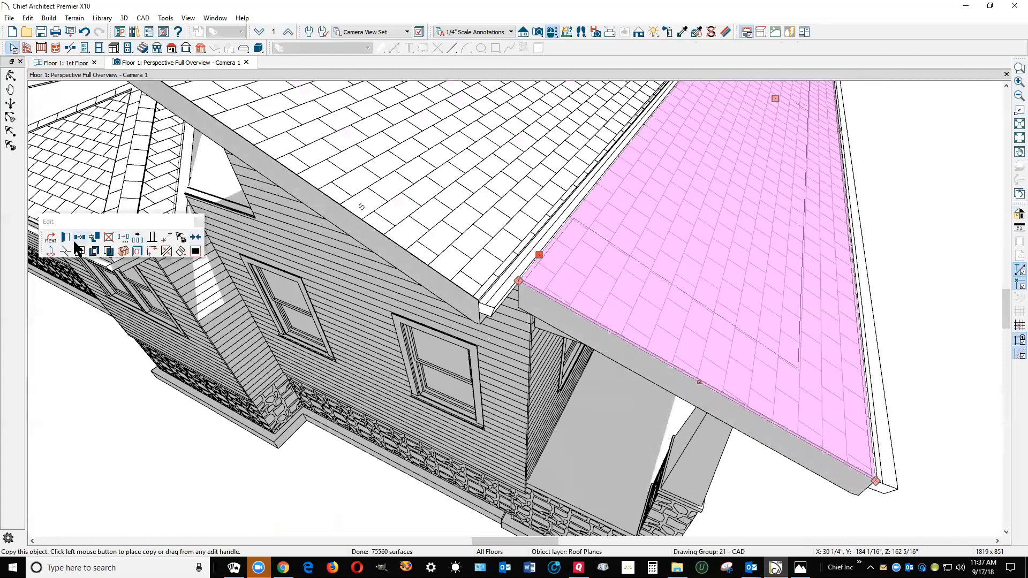
# Copy the porch roof plane's ridge top height from its specification
pyautogui.click(60, 233)
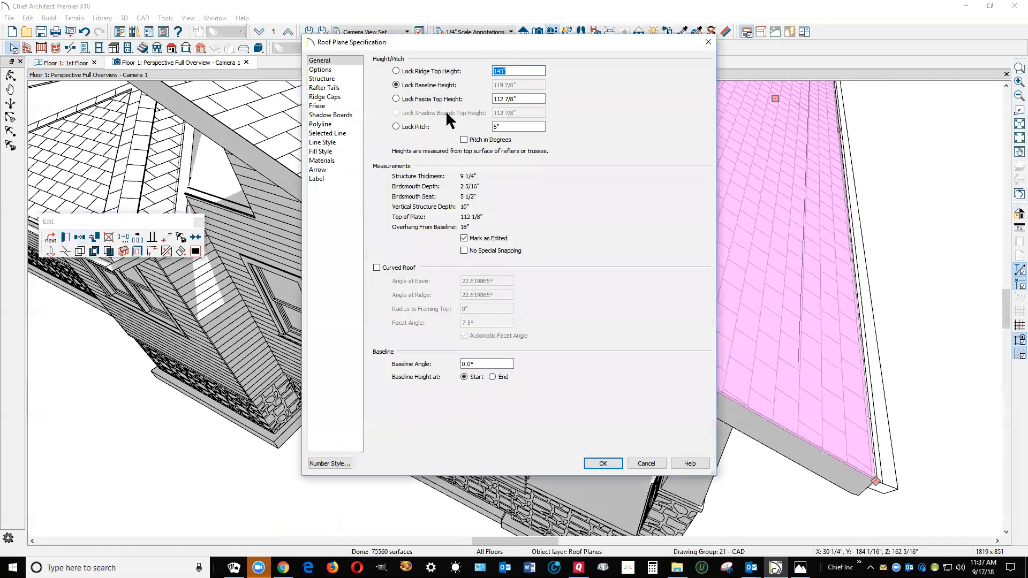
pyautogui.rightClick(502, 70)
pyautogui.click(529, 118)
pyautogui.click(647, 463)
pyautogui.press('Escape')
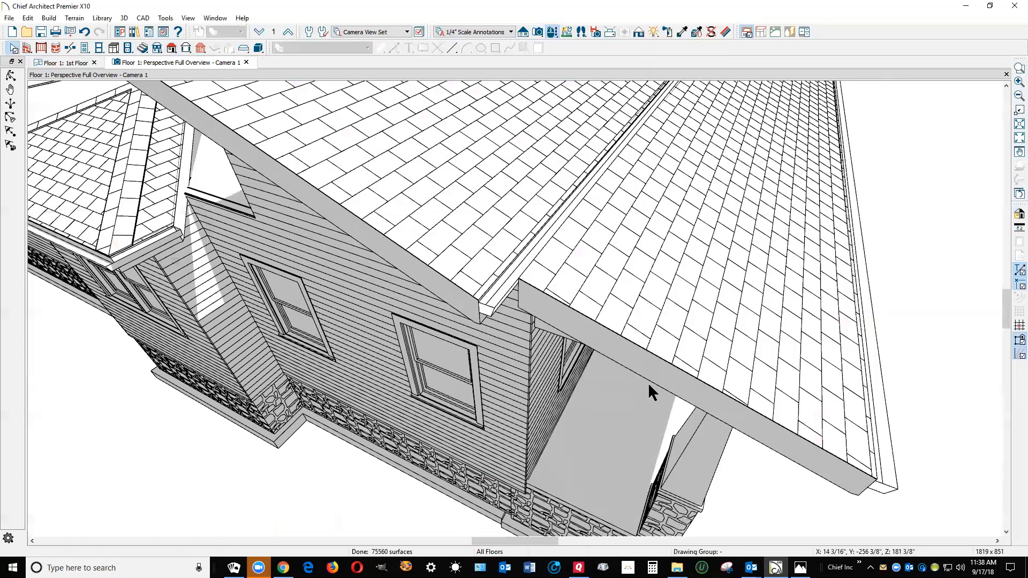
# In the first-floor plan, move the porch roof plane's upper edge back to the house's front wall line
pyautogui.hotkey('ctrl', 'Tab')
pyautogui.scroll(2, 688, 394)
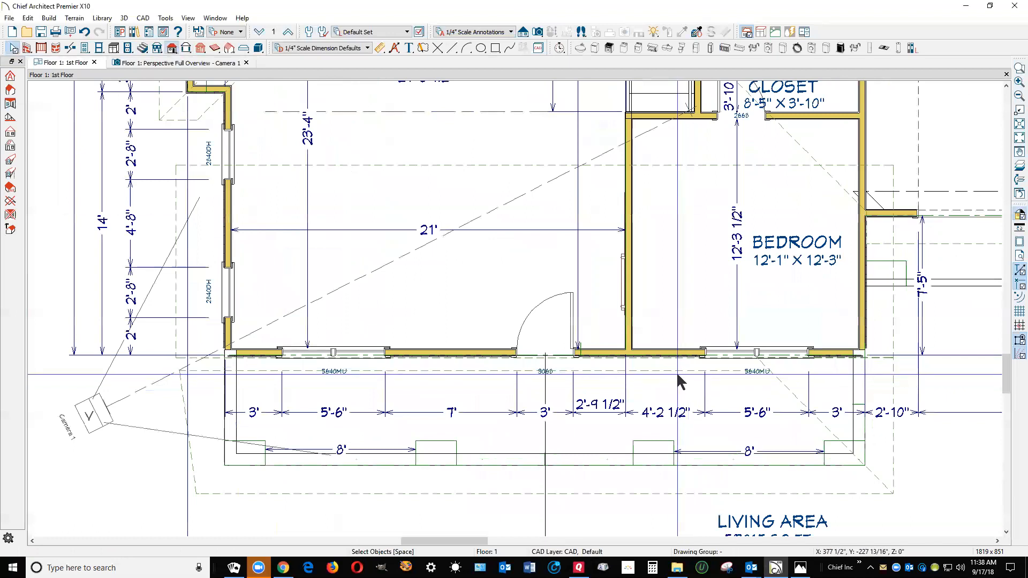
pyautogui.click(677, 376)
pyautogui.moveTo(676, 368); pyautogui.dragTo(676, 354)
pyautogui.press('Escape')
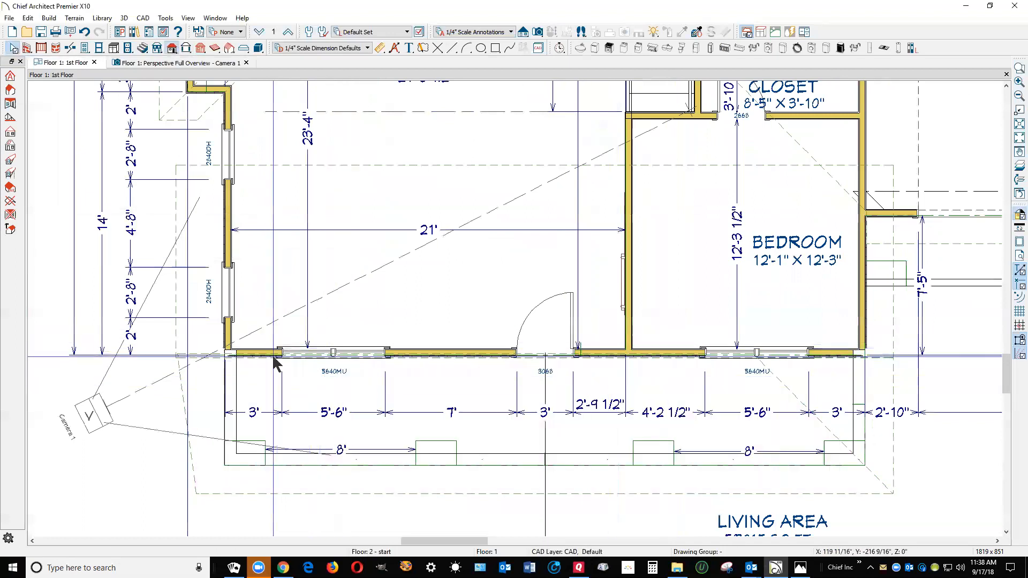
# Pull the front roof plane's eave edge inside the front wall, then set it on the porch roof plane's upper edge
pyautogui.click(182, 334)
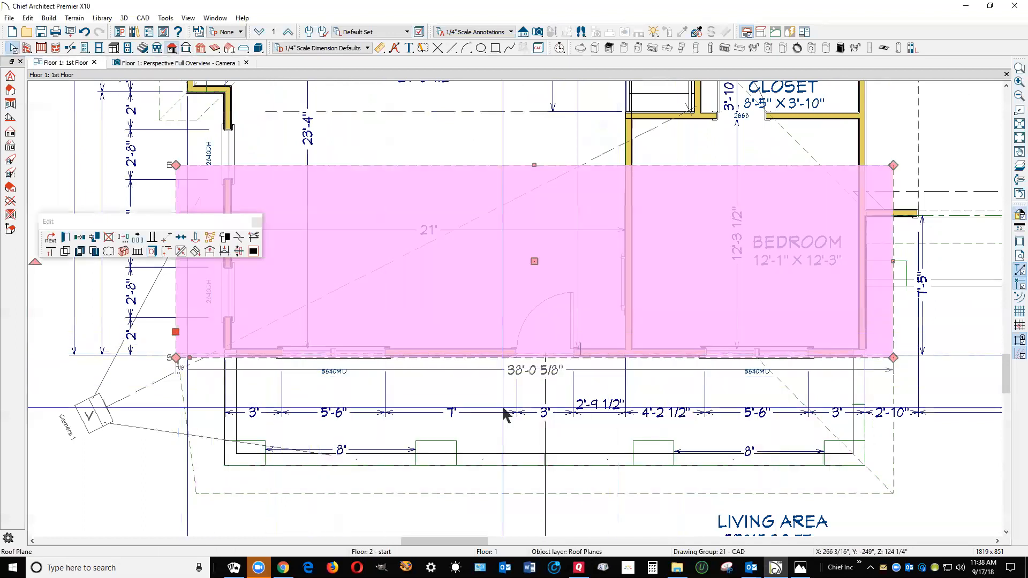
pyautogui.scroll(4, 580, 399)
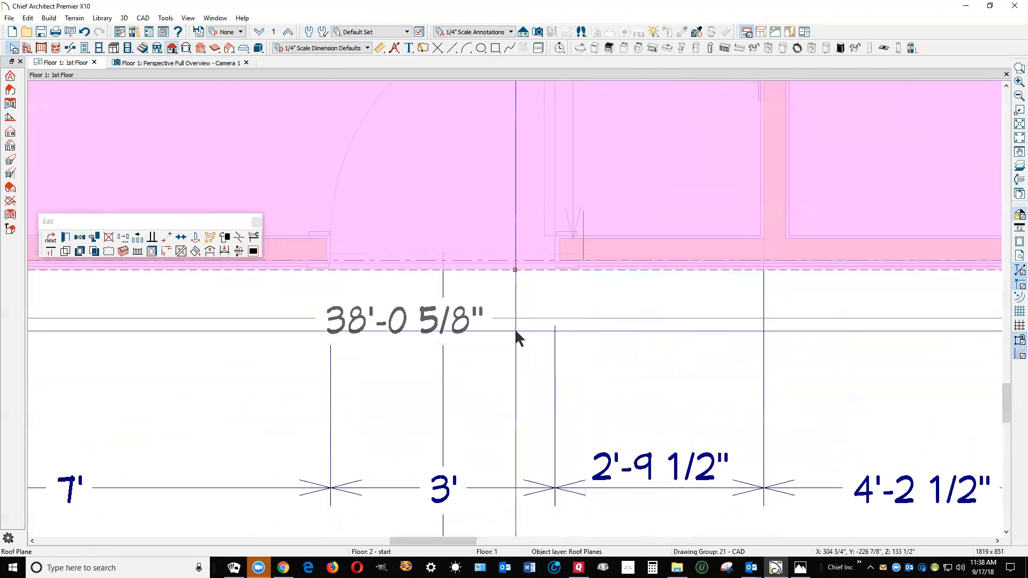
pyautogui.moveTo(516, 270); pyautogui.dragTo(527, 195)
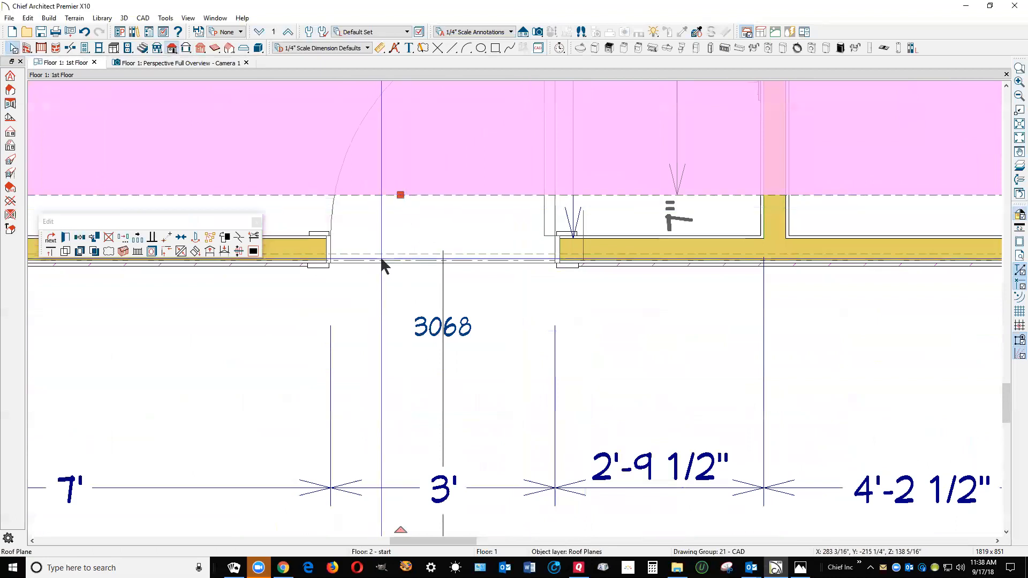
pyautogui.moveTo(401, 195); pyautogui.dragTo(399, 257)
# Copy the adjusted porch roof plane's ridge top height again, leaving its specification unchanged
pyautogui.scroll(-4, 385, 315)
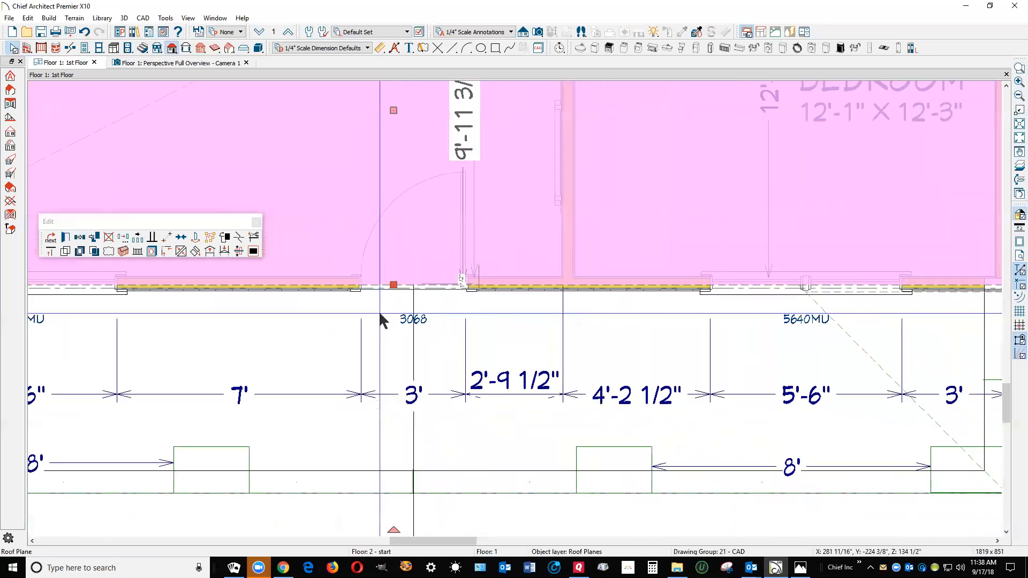
pyautogui.scroll(-2, 386, 321)
pyautogui.click(651, 436)
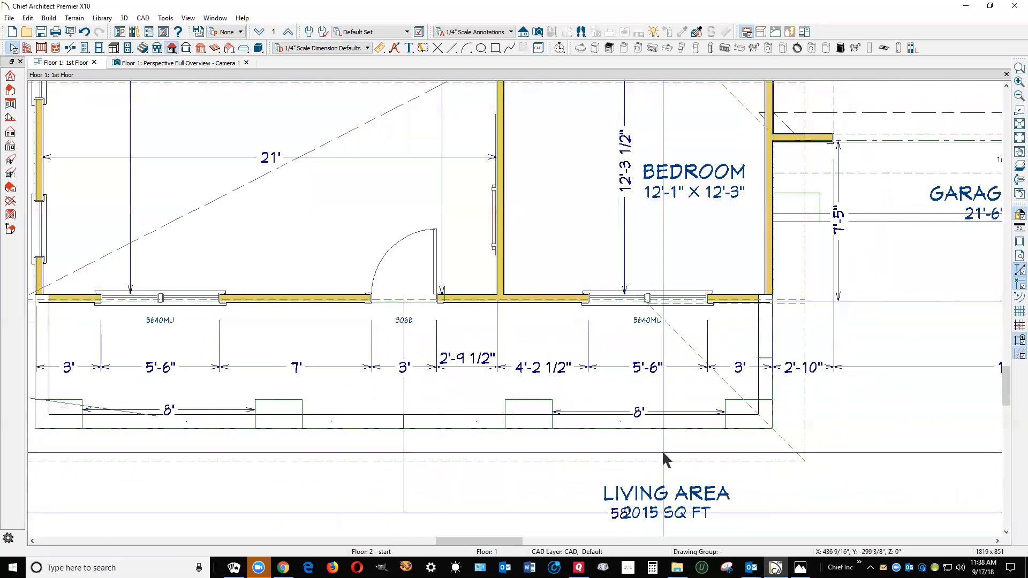
pyautogui.click(665, 464)
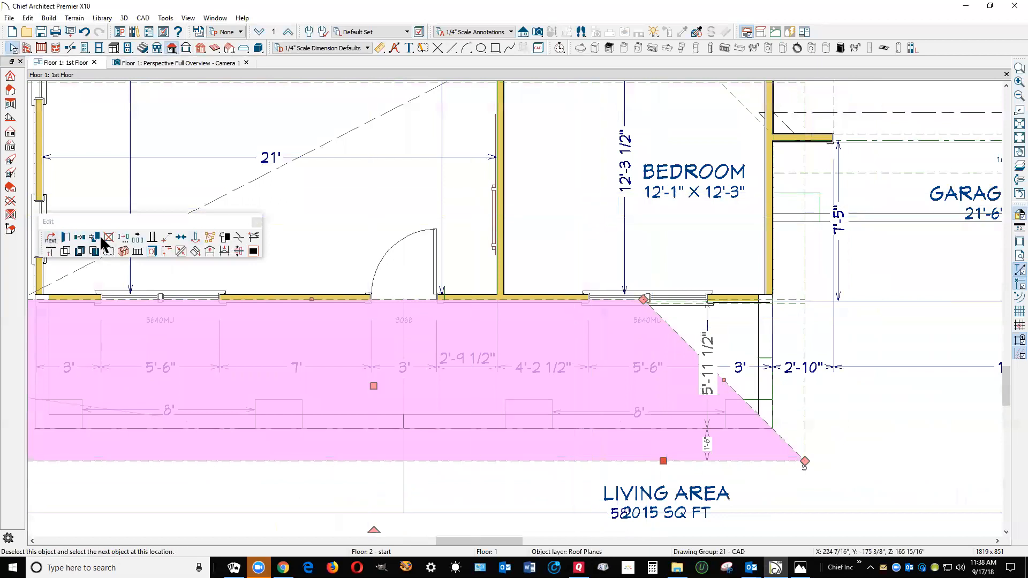
pyautogui.click(66, 239)
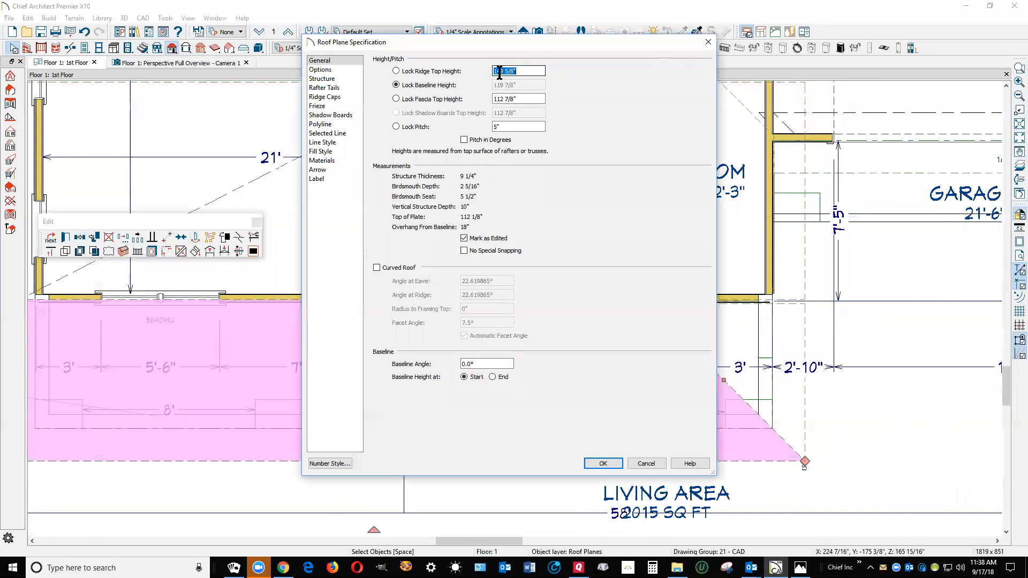
pyautogui.rightClick(507, 73)
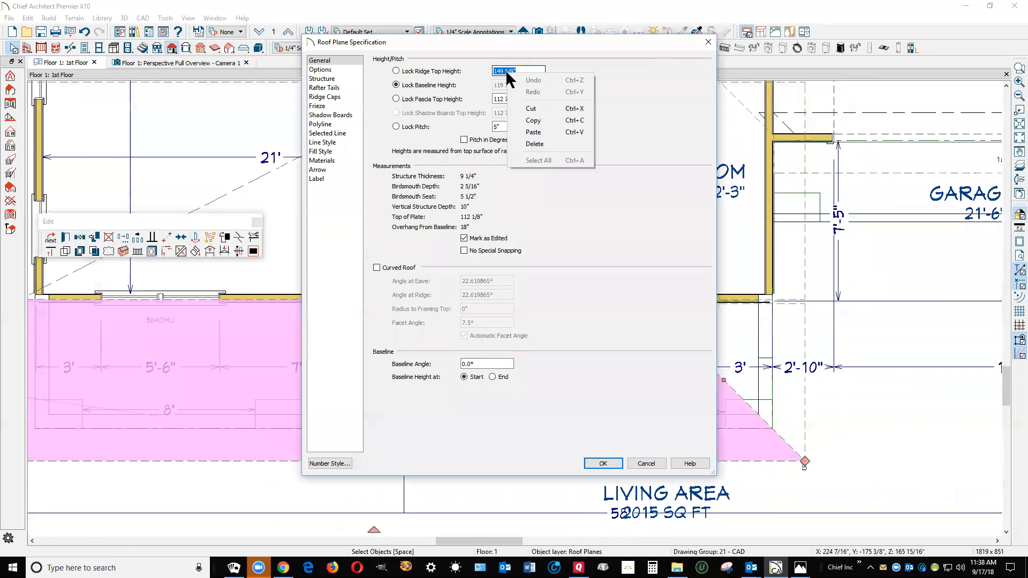
pyautogui.click(552, 120)
pyautogui.click(652, 464)
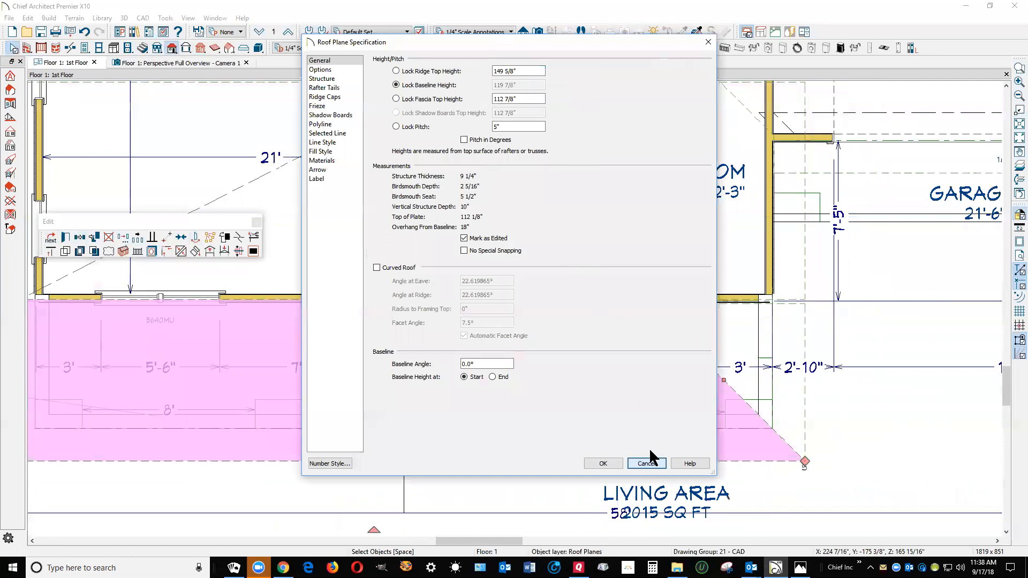
pyautogui.press('Escape')
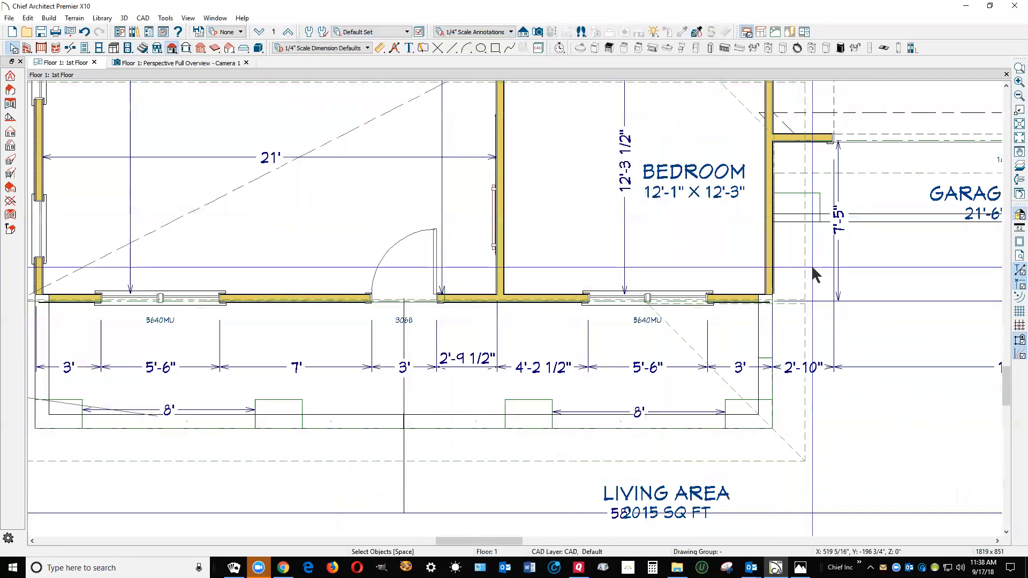
# Open the front roof plane's specification and lock its pitch
pyautogui.click(803, 269)
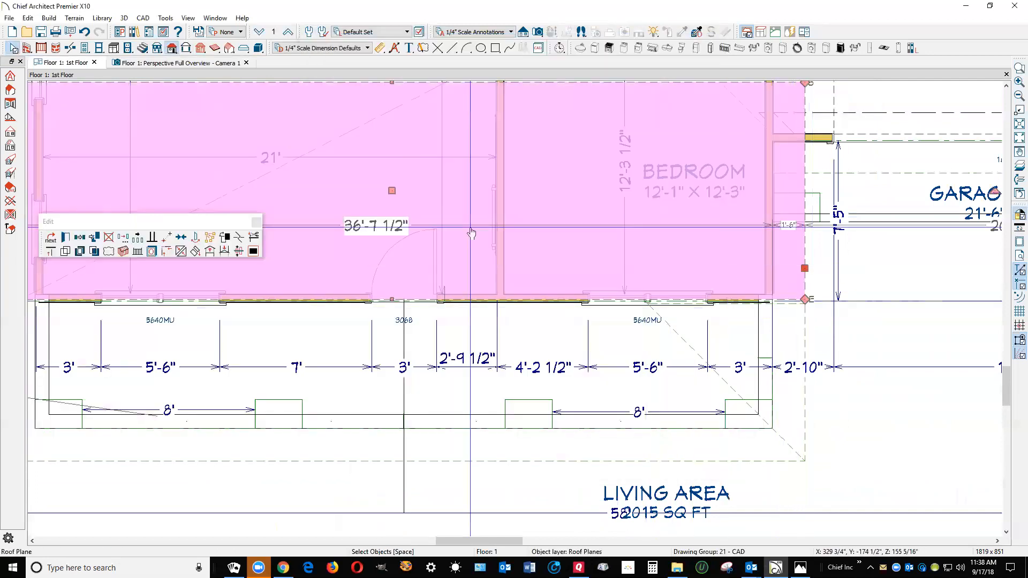
pyautogui.click(68, 239)
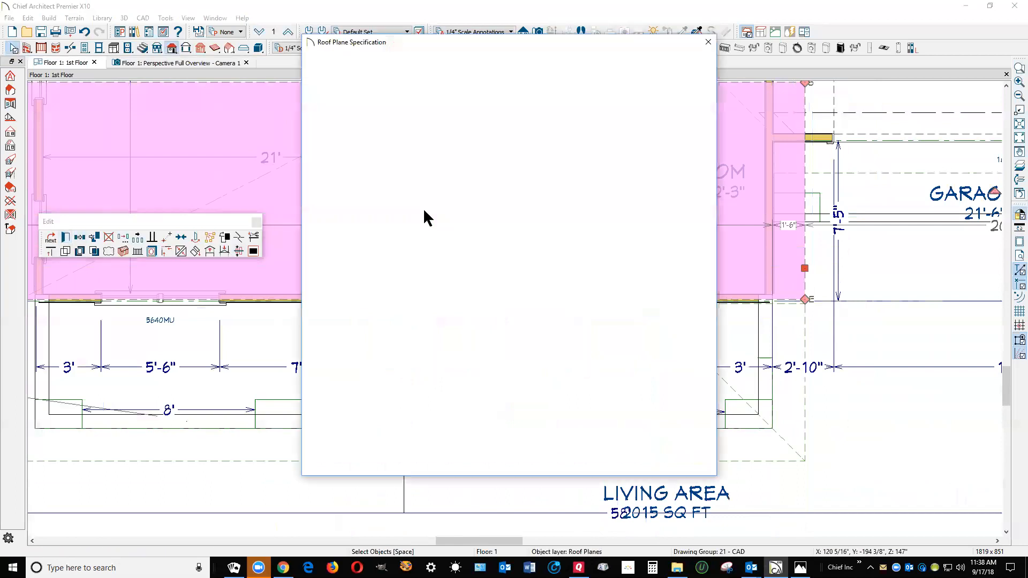
pyautogui.click(396, 127)
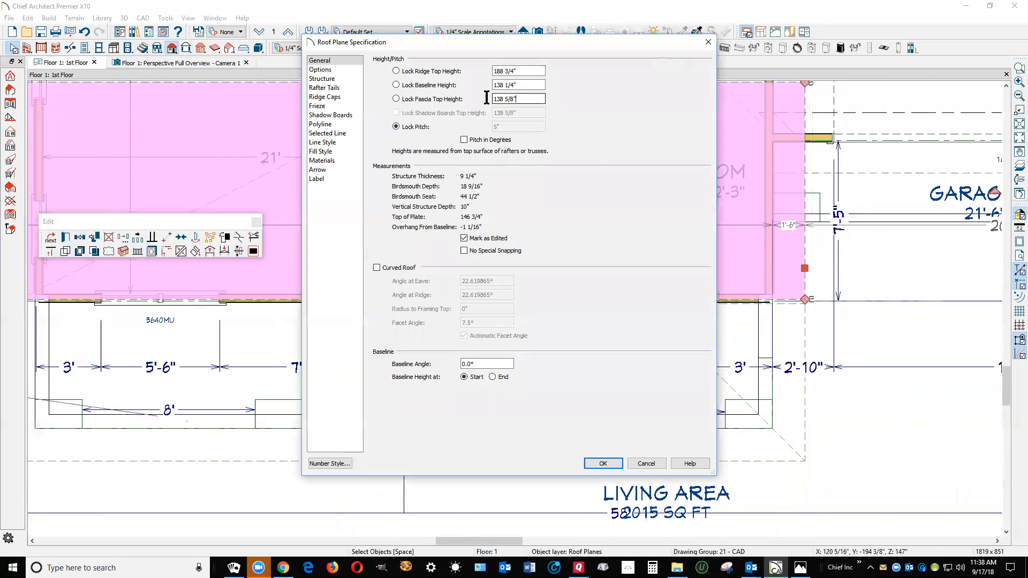
# Set the front roof plane's fascia top height to 149 5/8" with the pitch locked and apply the specification
pyautogui.write('149 5/8"')
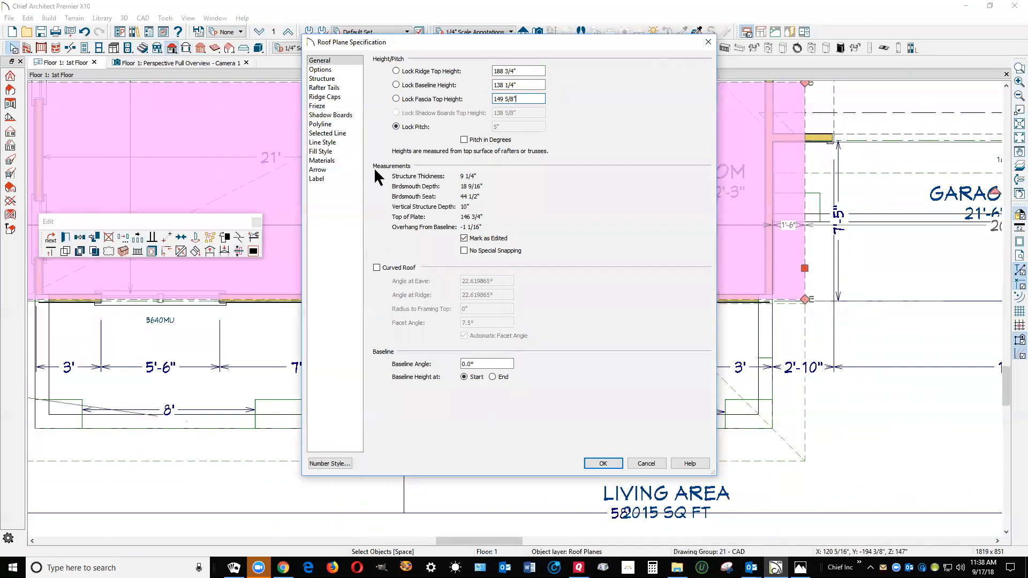
pyautogui.click(609, 464)
pyautogui.click(533, 311)
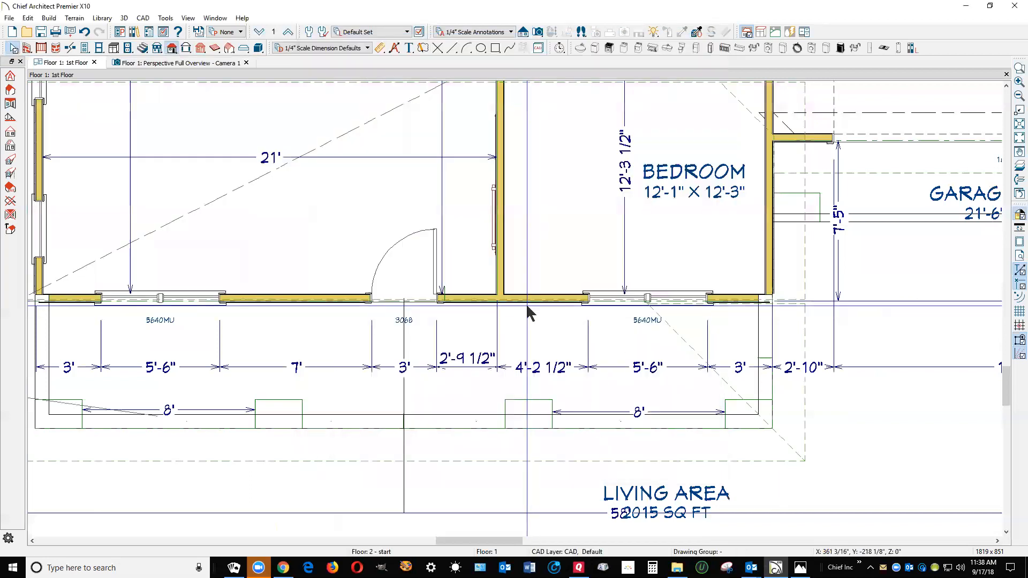
# Try to join the front roof plane's eave edge to the porch roof plane along the front wall
pyautogui.rightClick(541, 300)
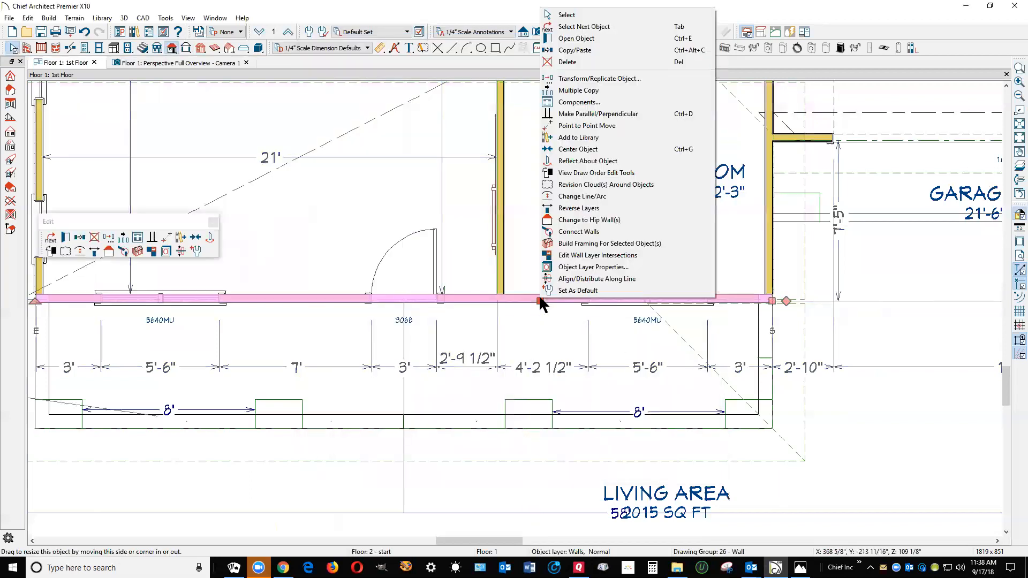
pyautogui.click(587, 28)
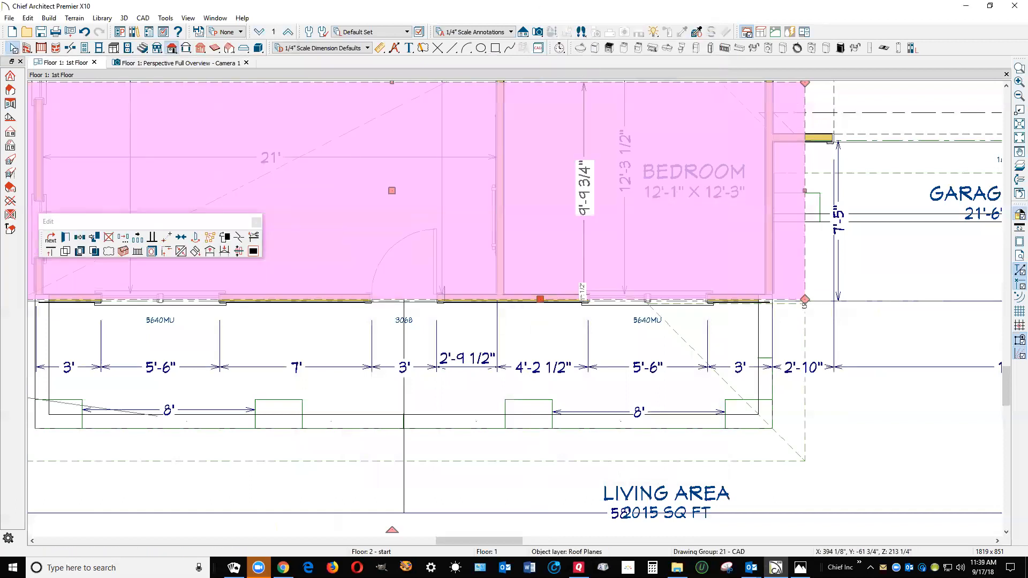
pyautogui.click(182, 251)
pyautogui.click(501, 310)
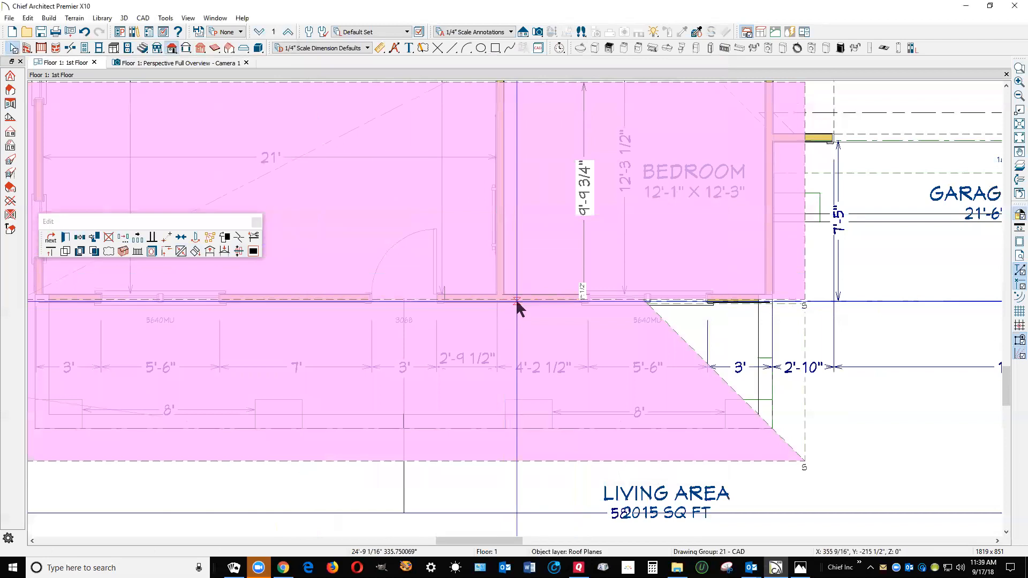
pyautogui.click(517, 305)
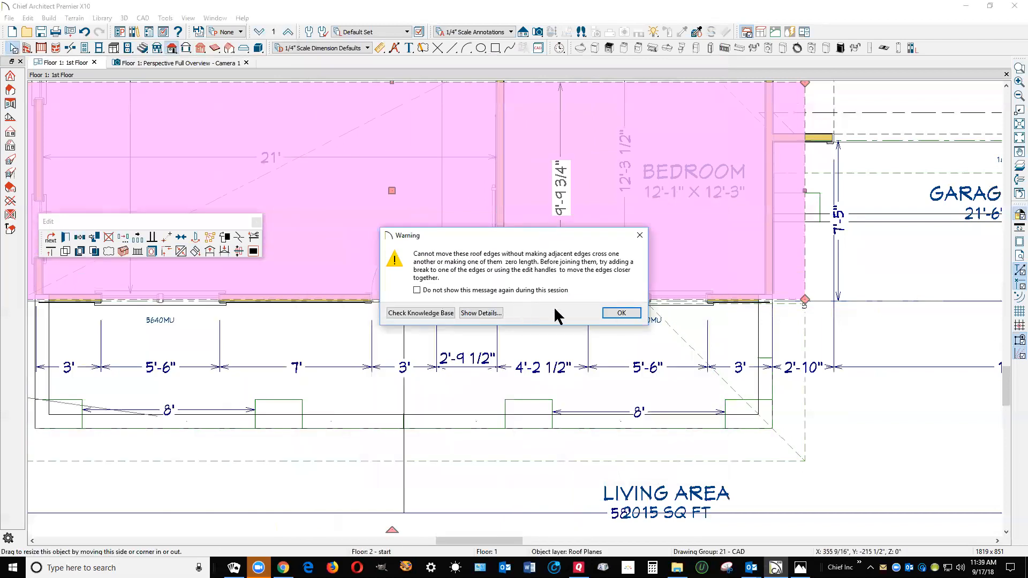
pyautogui.click(620, 313)
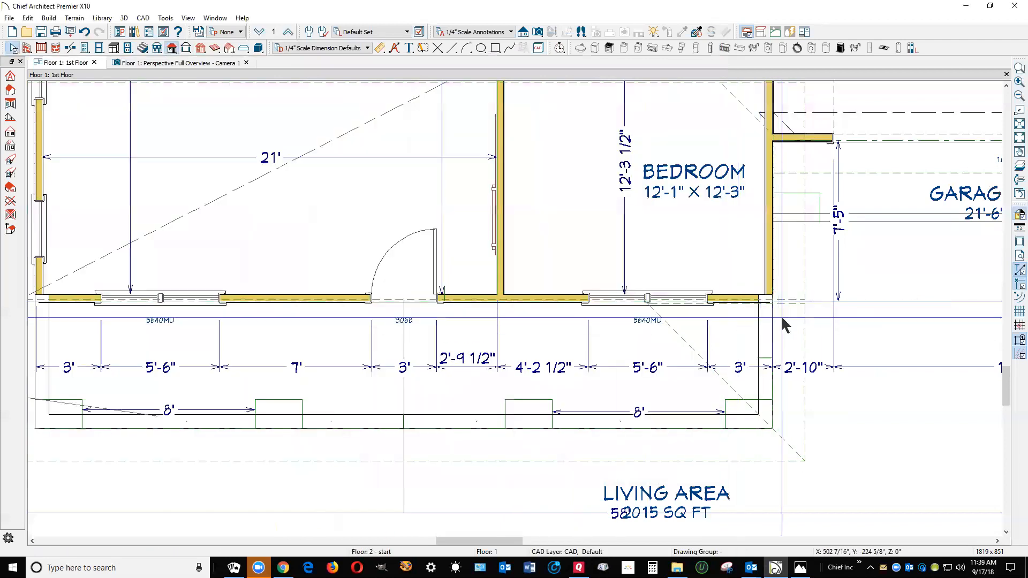
# Examine how the edges and corners of the front roof plane and the porch roof plane line up along the front wall
pyautogui.scroll(-3, 802, 291)
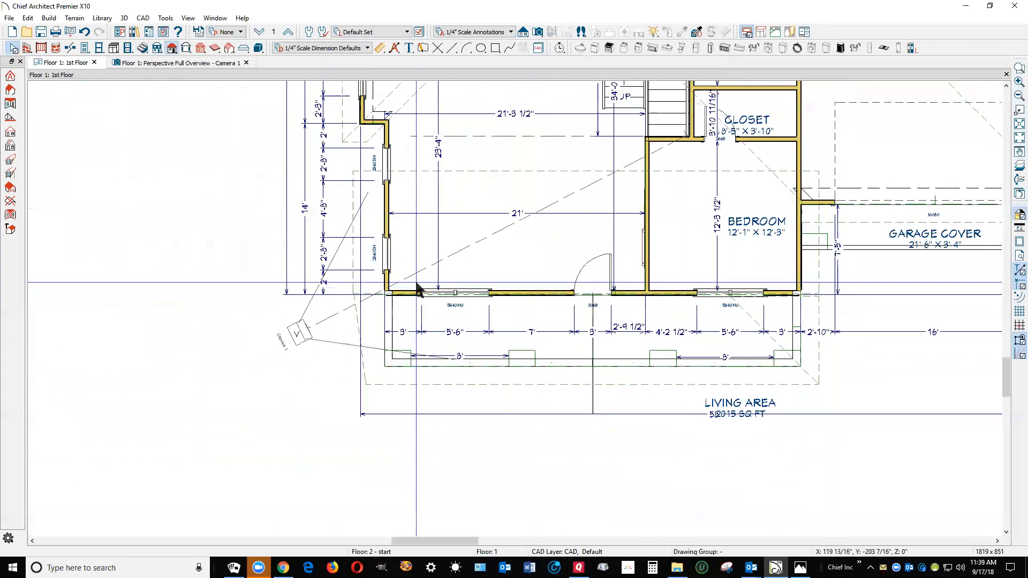
pyautogui.scroll(2, 420, 290)
pyautogui.click(351, 284)
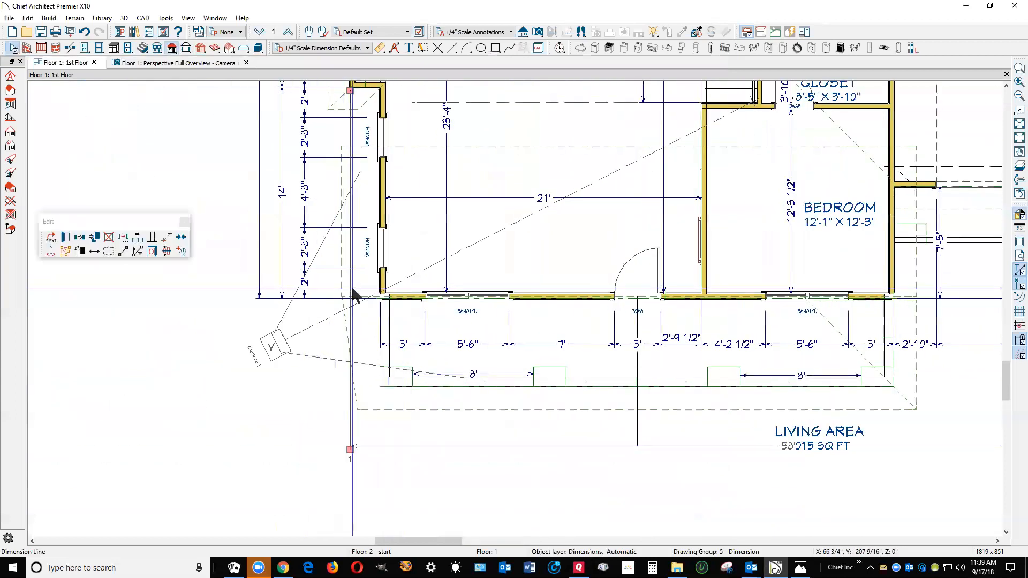
pyautogui.click(344, 288)
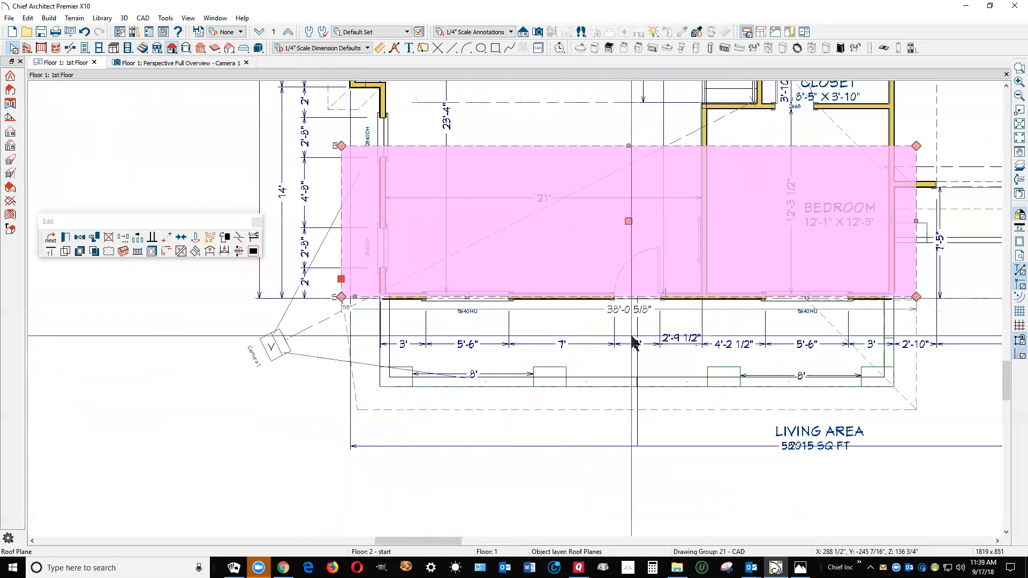
pyautogui.scroll(1, 356, 308)
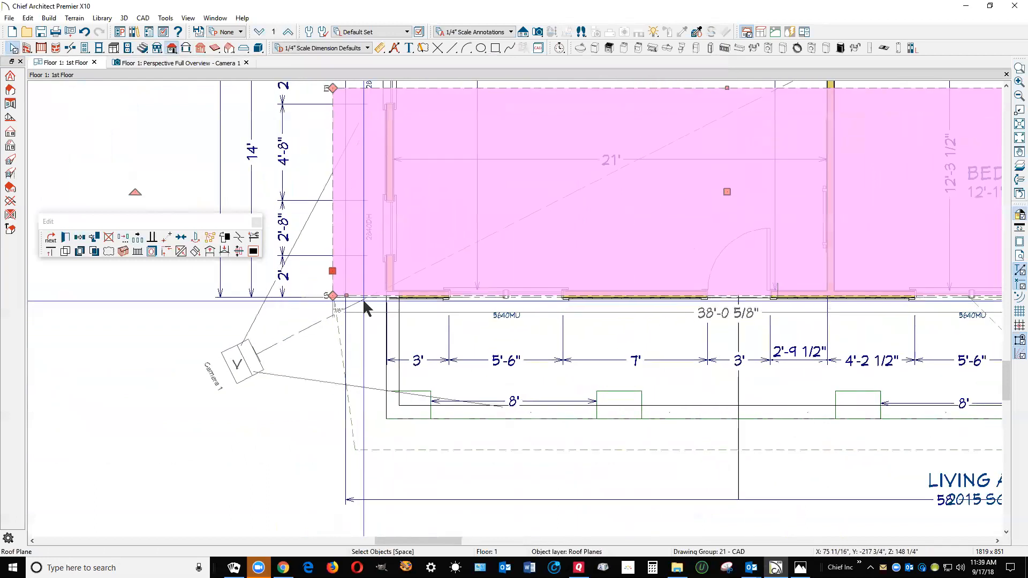
pyautogui.scroll(-3, 367, 309)
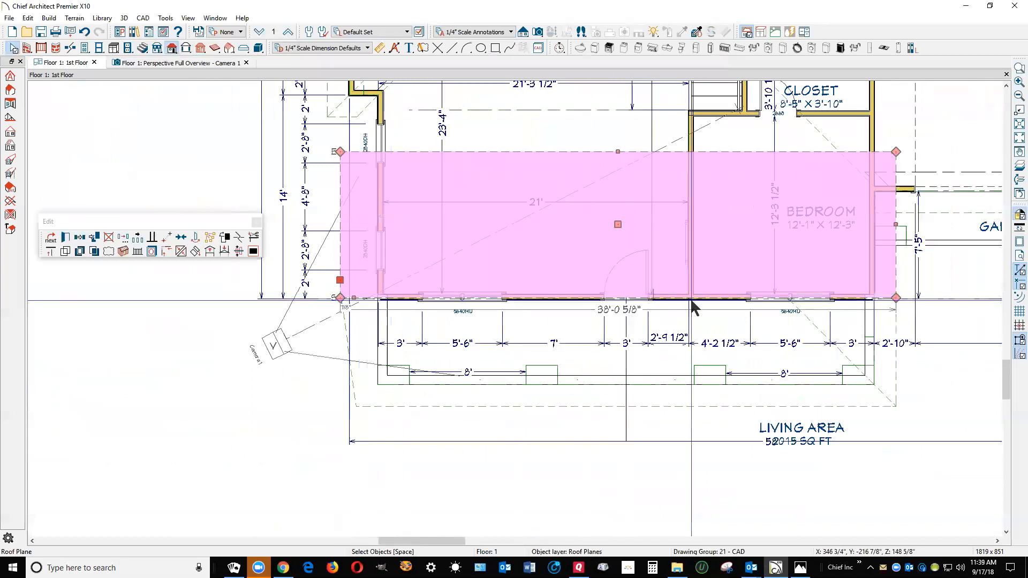
pyautogui.scroll(2, 790, 338)
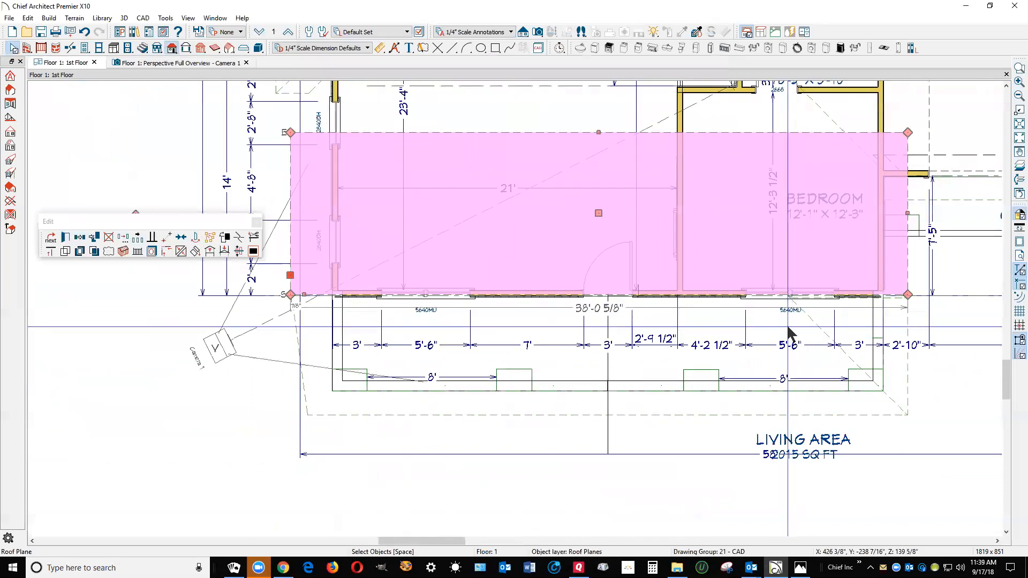
pyautogui.click(772, 436)
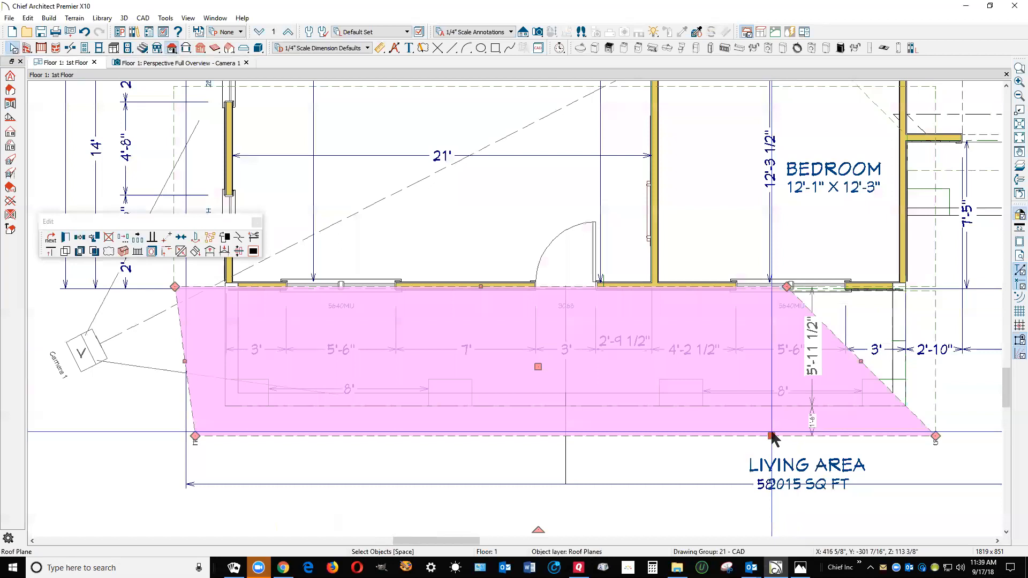
pyautogui.scroll(4, 776, 291)
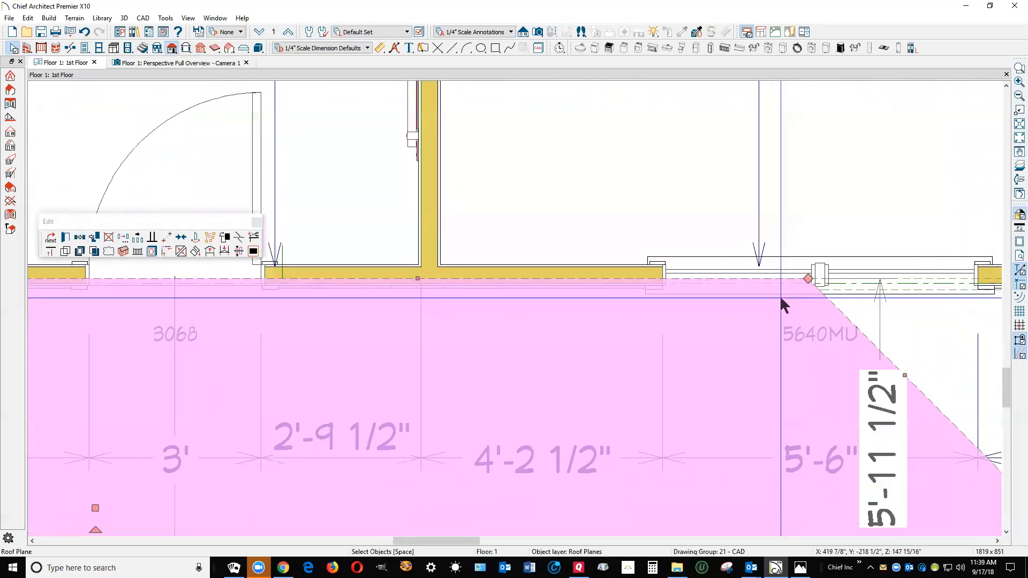
pyautogui.scroll(-4, 780, 295)
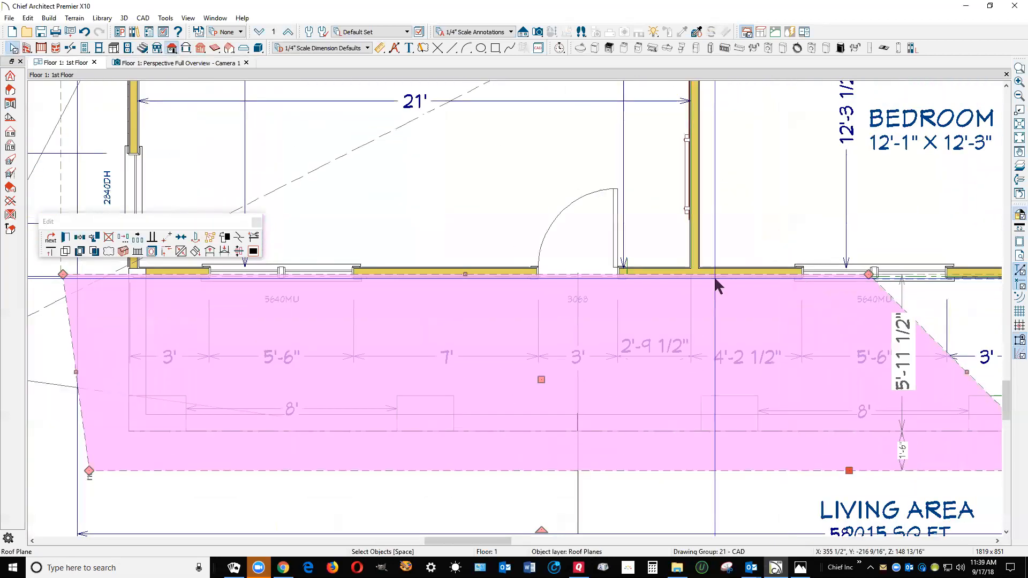
pyautogui.scroll(-1, 608, 304)
pyautogui.press('Escape')
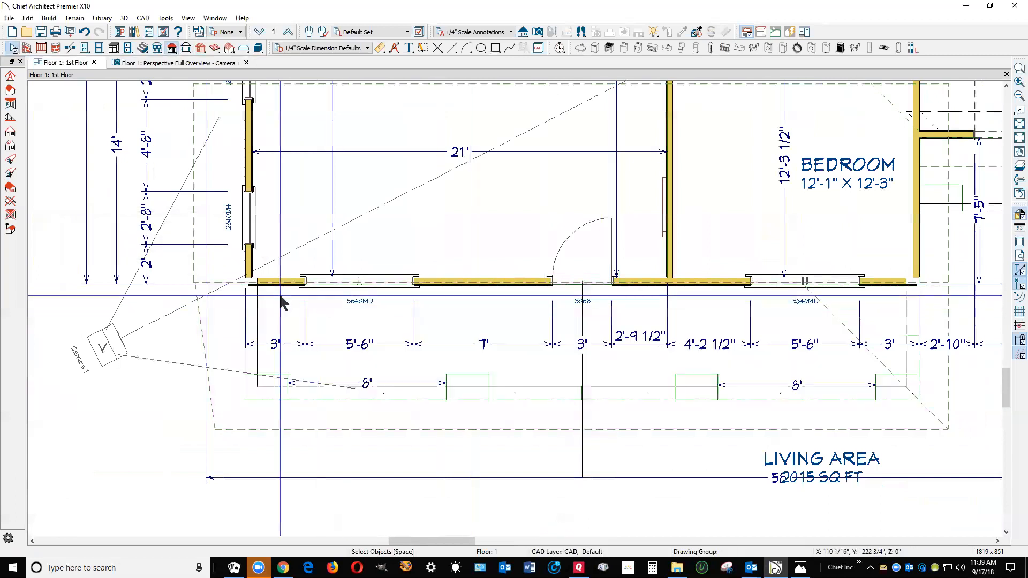
# Make the porch roof plane's slanted side edge parallel to the living room's exterior side wall
pyautogui.rightClick(201, 336)
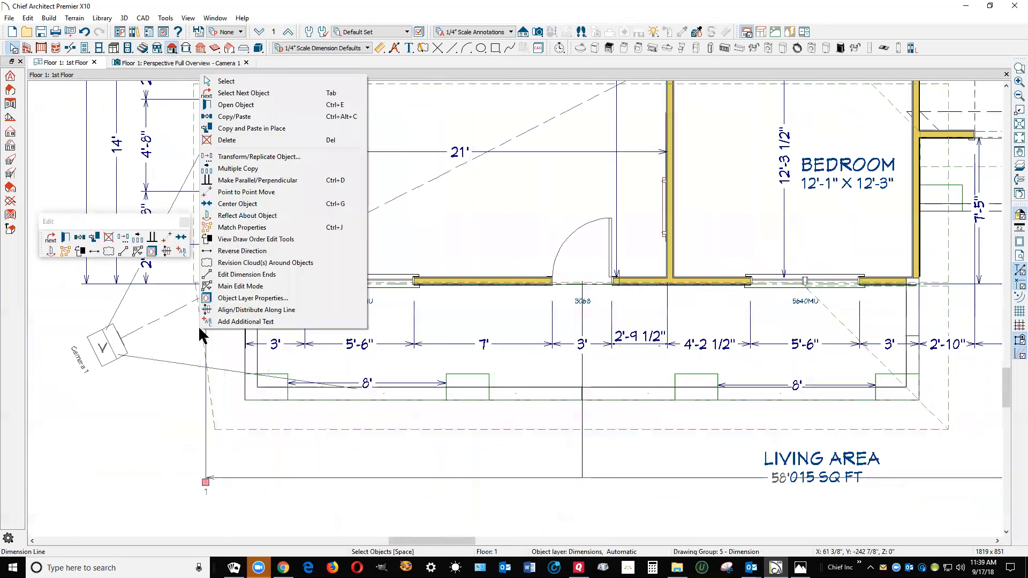
pyautogui.click(242, 94)
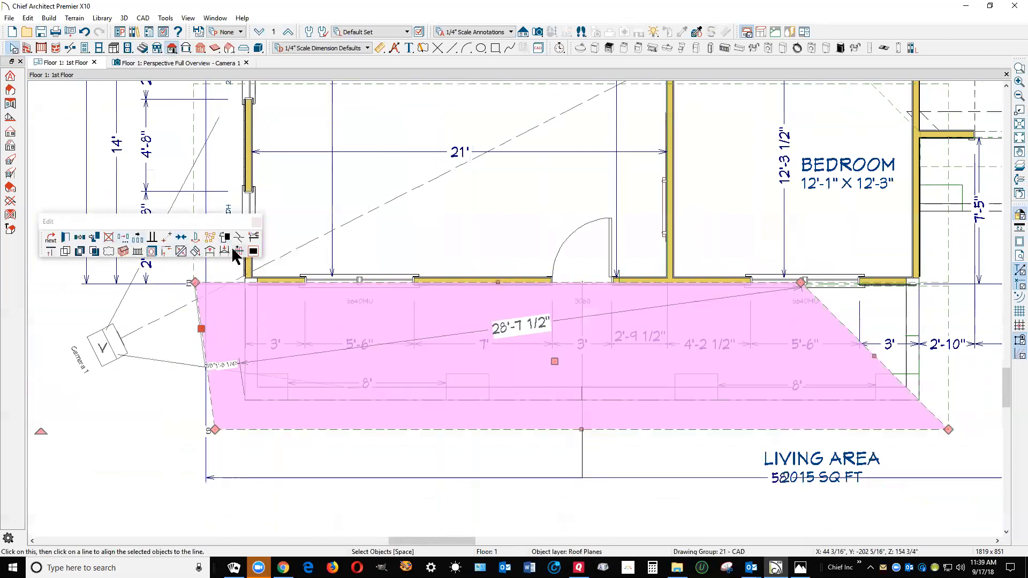
pyautogui.click(154, 240)
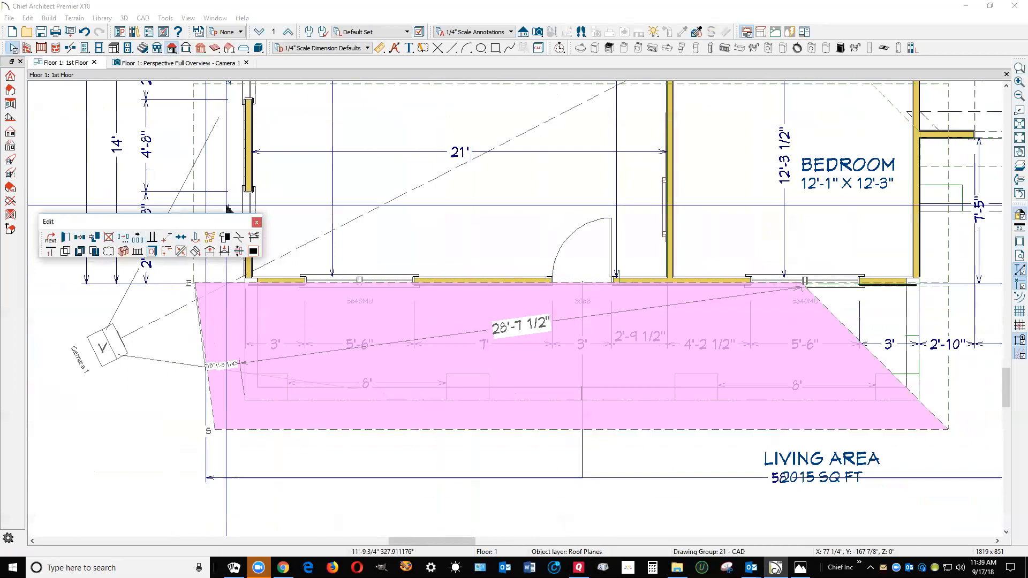
pyautogui.click(252, 181)
pyautogui.click(204, 348)
pyautogui.moveTo(187, 225); pyautogui.dragTo(573, 155)
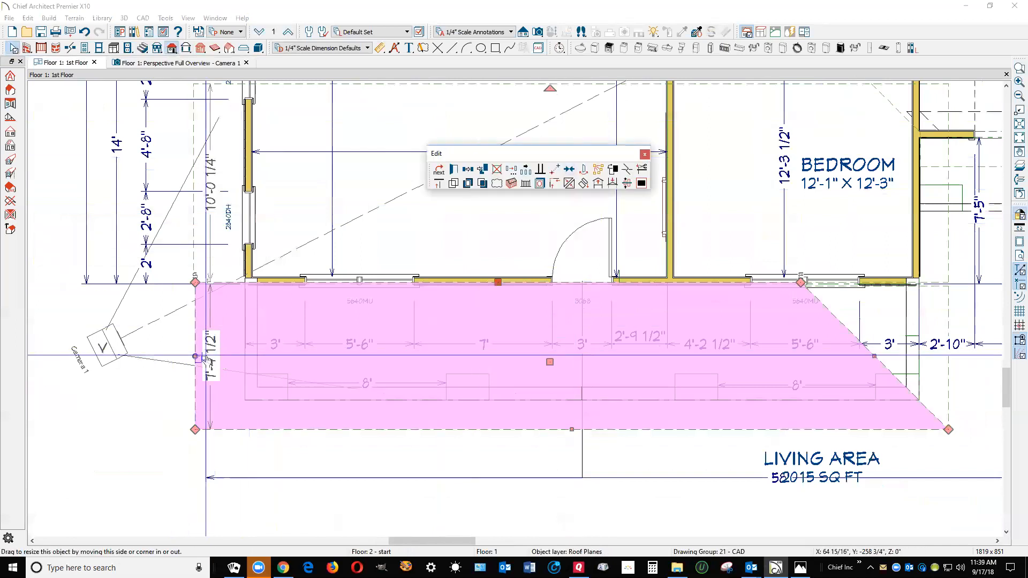
# Pull the porch roof plane's straightened side edge toward the house's side wall and enter 123 as its overhang distance
pyautogui.moveTo(195, 358)
pyautogui.mouseDown()
pyautogui.moveTo(221, 353)
pyautogui.moveTo(213, 348)
pyautogui.mouseUp()
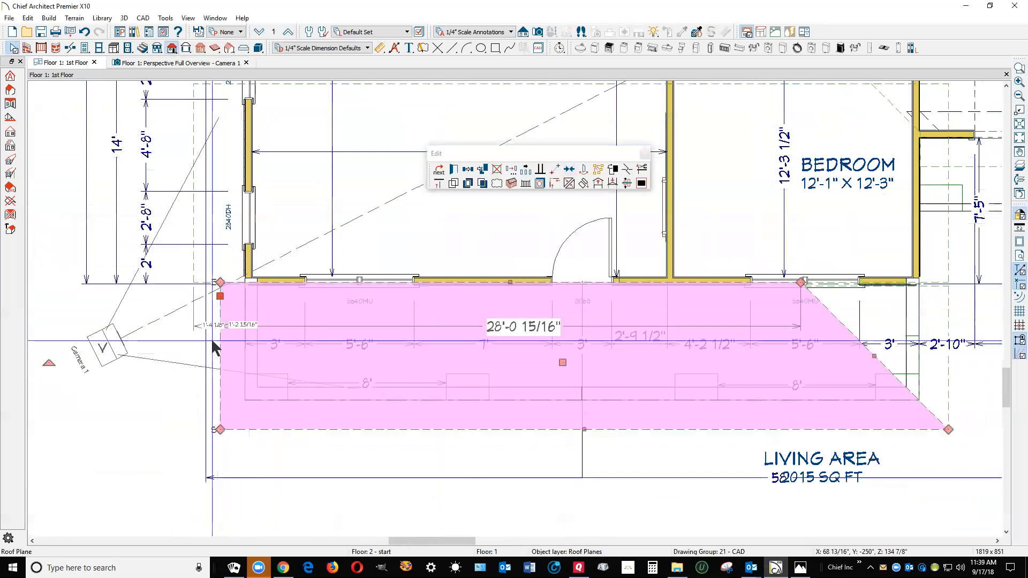
pyautogui.click(242, 325)
pyautogui.write('123')
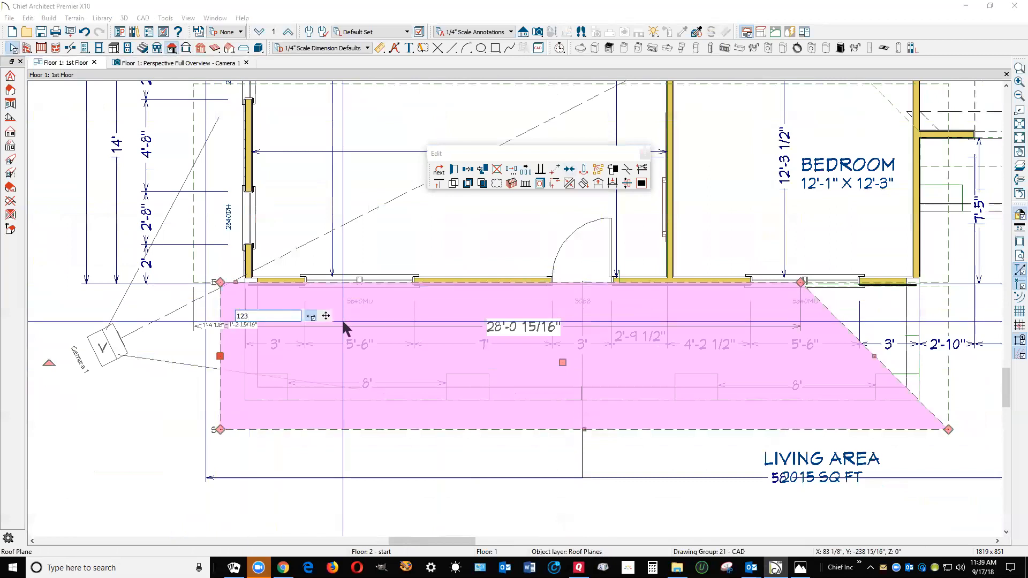
pyautogui.press('Return')
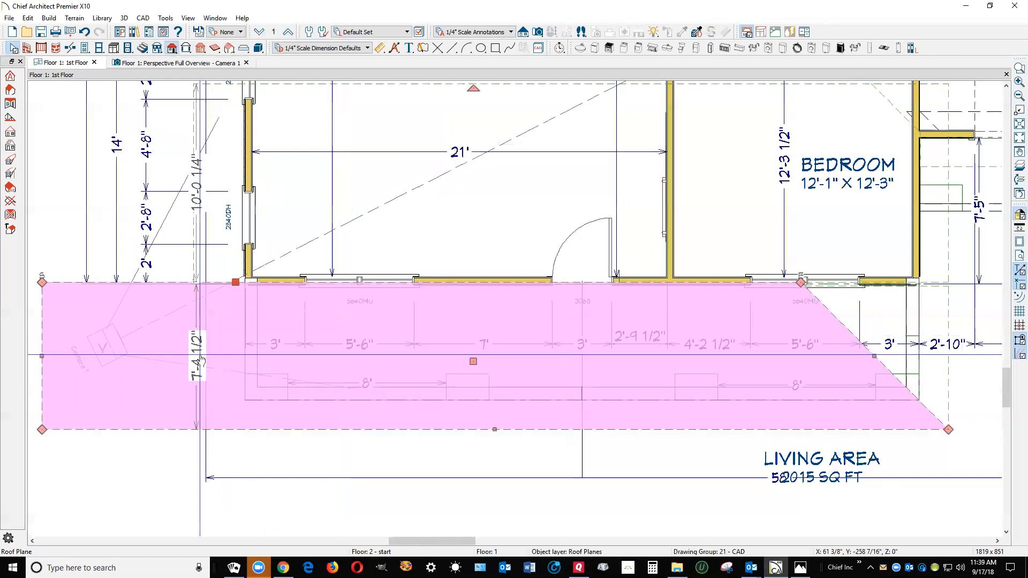
# Bring the porch roof plane's side edge back near the house's side wall and set its overhang distance to 12 inches
pyautogui.moveTo(42, 356); pyautogui.dragTo(230, 349)
pyautogui.click(237, 380)
pyautogui.write('12')
pyautogui.press('Return')
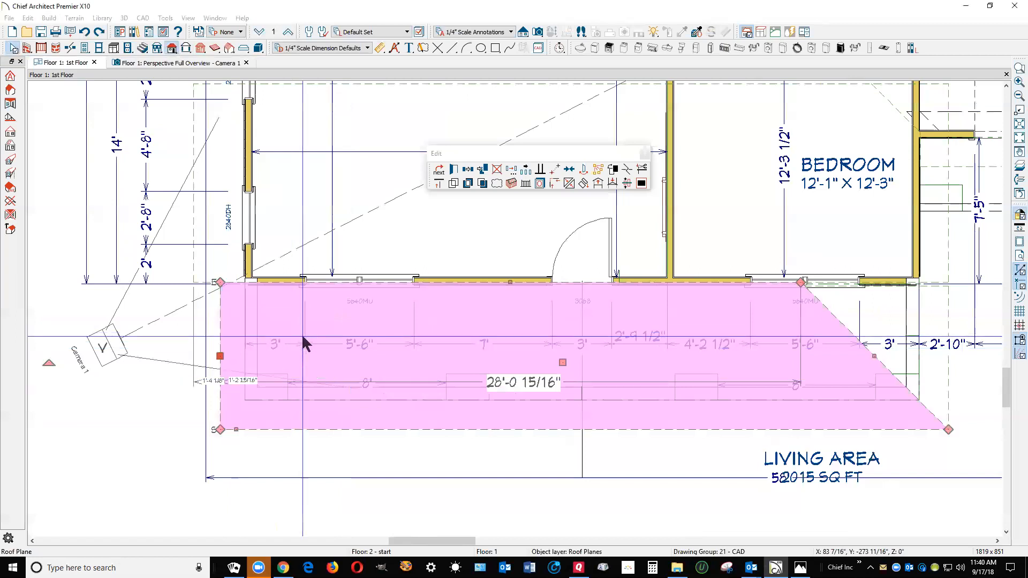
pyautogui.press('Escape')
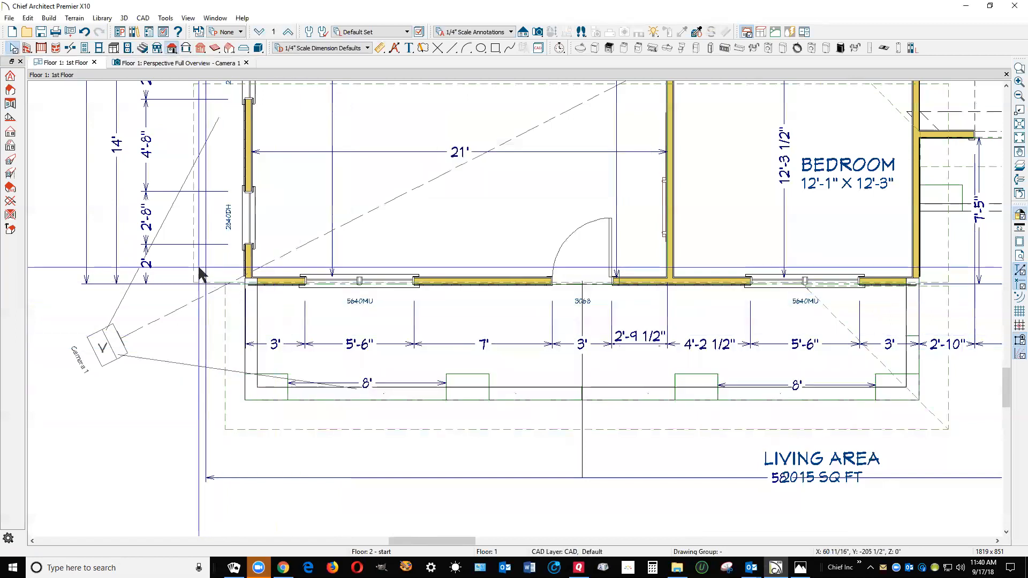
# Move the front roof plane's side edge in to line up with the porch roof plane's side edge
pyautogui.click(198, 268)
pyautogui.moveTo(199, 268); pyautogui.dragTo(225, 313)
pyautogui.press('Escape')
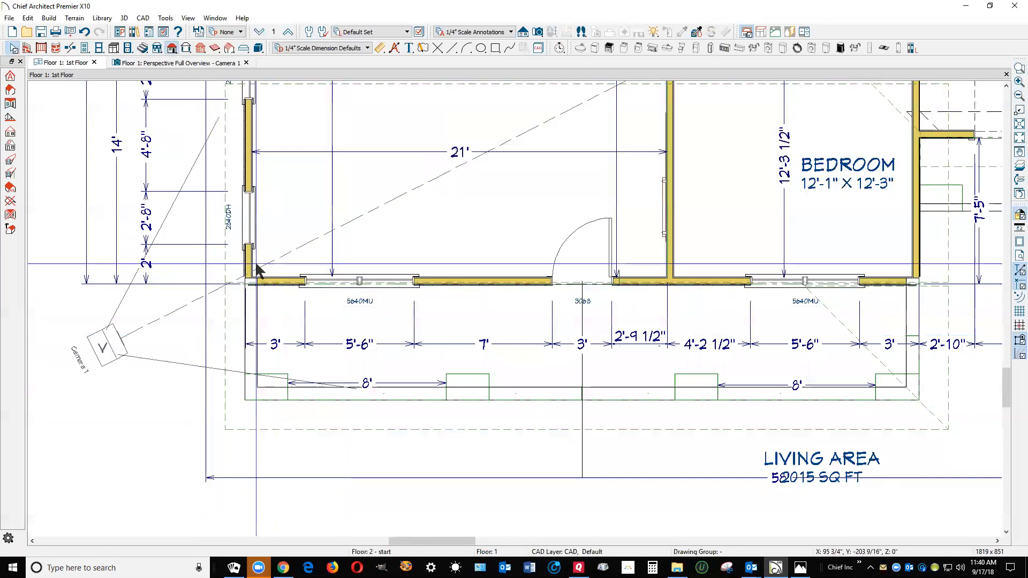
# Try to join the porch roof plane's upper edge to the front roof plane's eave edge
pyautogui.rightClick(238, 288)
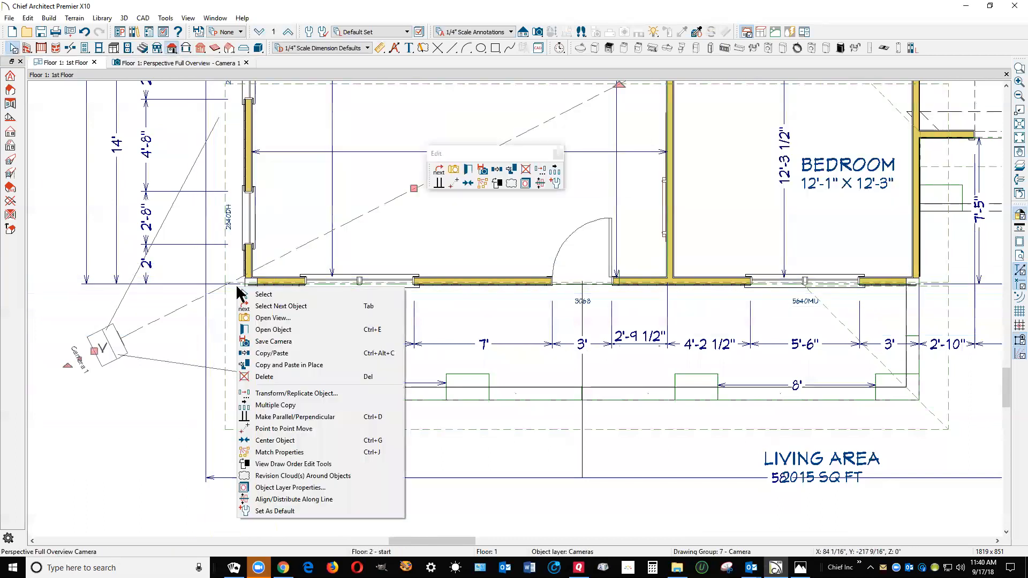
pyautogui.click(257, 306)
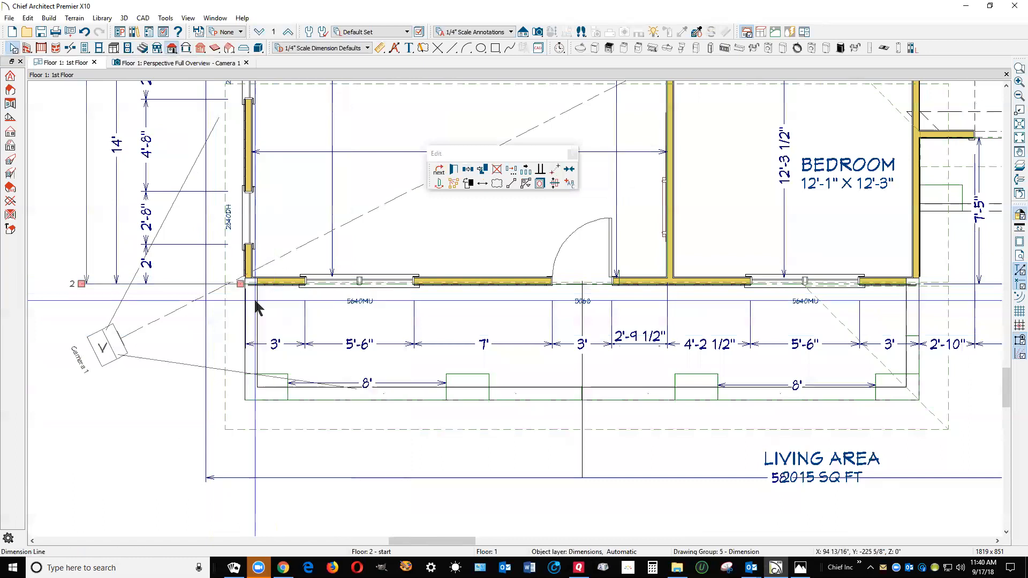
pyautogui.click(437, 171)
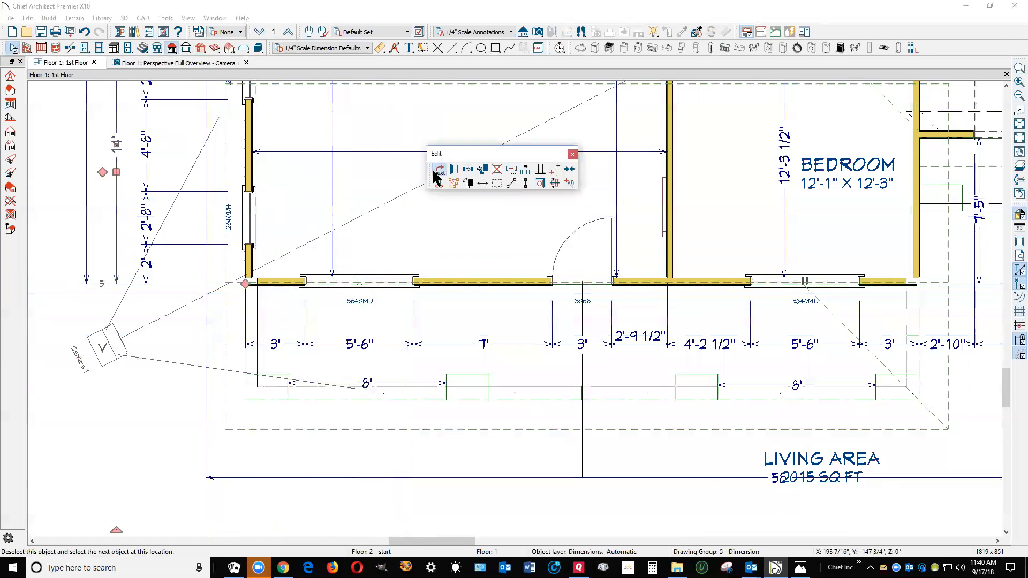
pyautogui.click(438, 176)
pyautogui.click(439, 177)
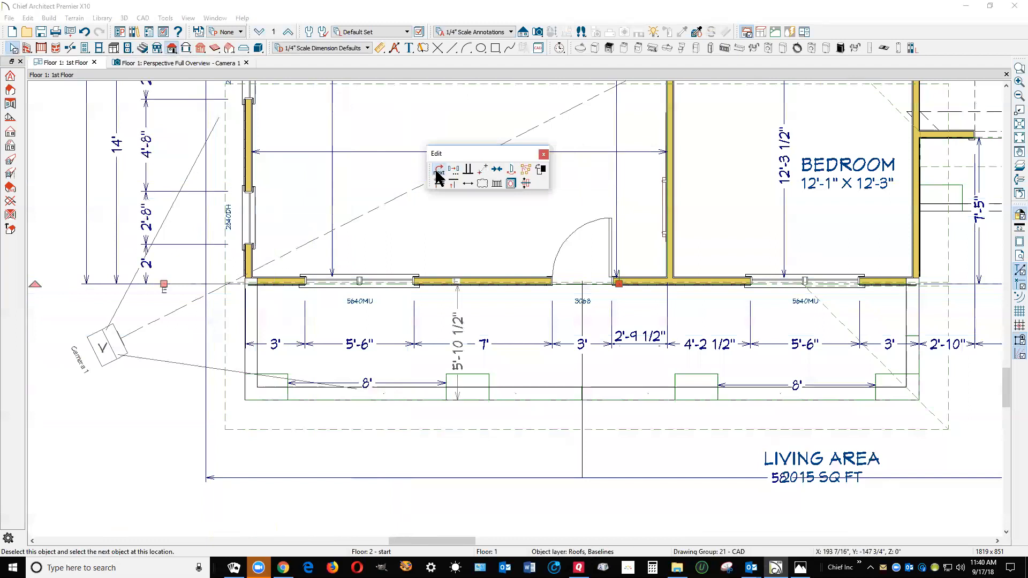
pyautogui.click(439, 177)
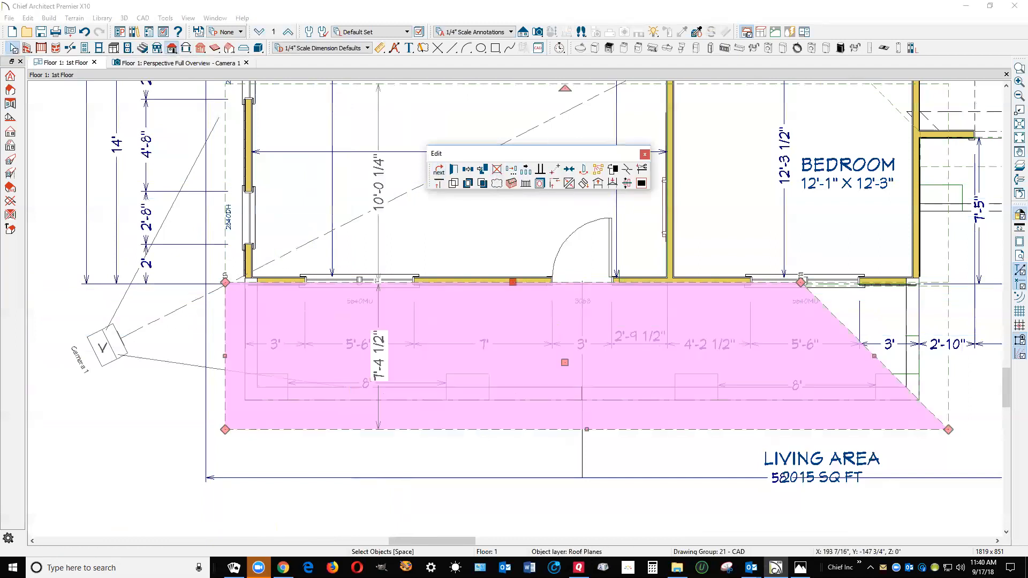
pyautogui.click(572, 185)
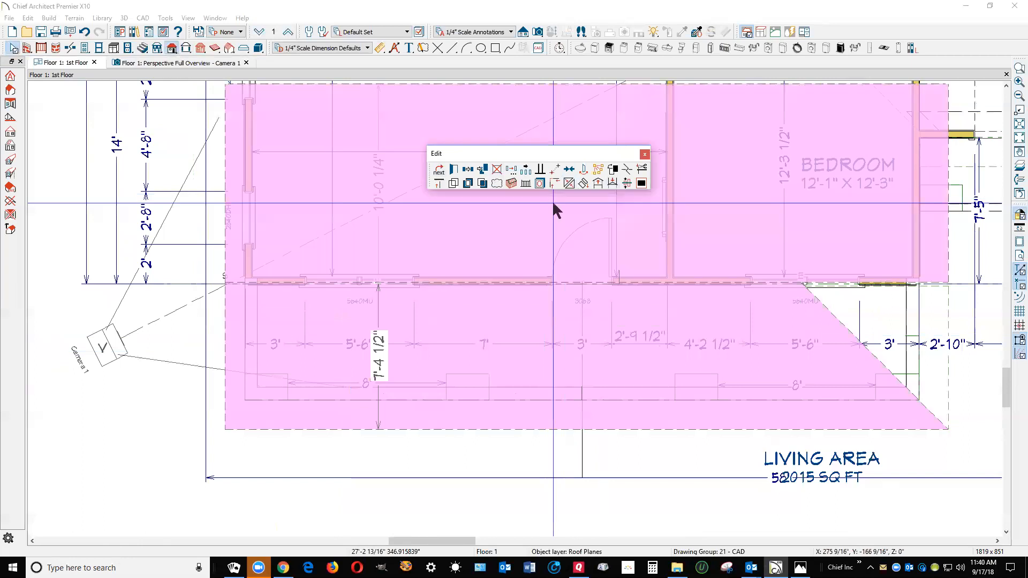
pyautogui.click(238, 286)
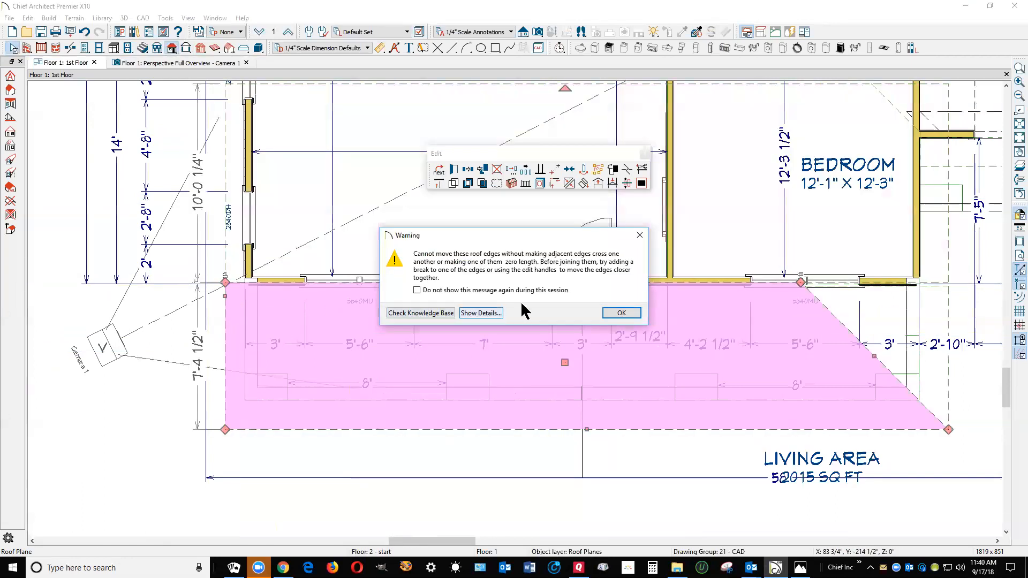
pyautogui.click(621, 313)
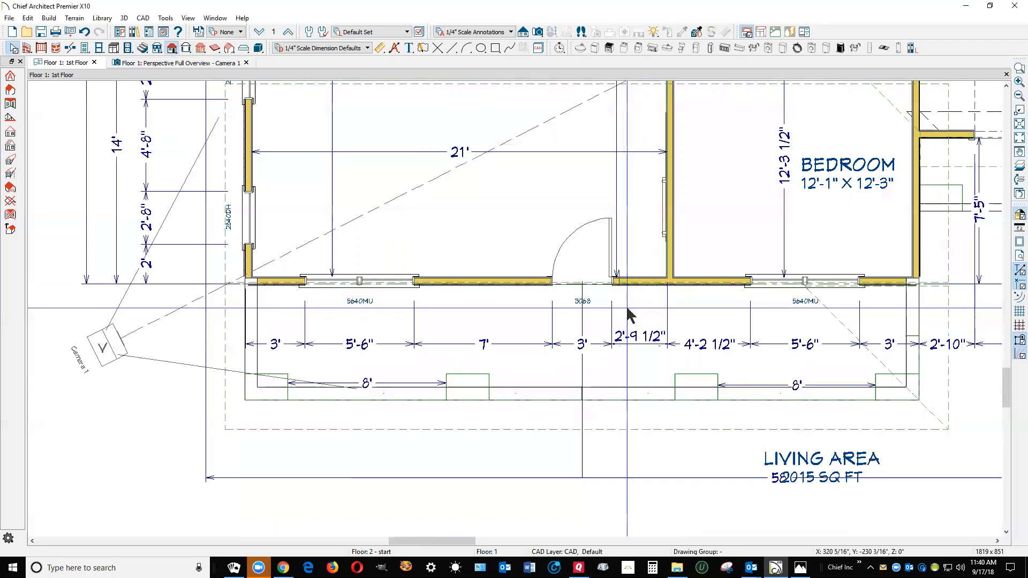
# In the 3D overview, change the main front roof plane's pitch with its fascia top height locked
pyautogui.hotkey('ctrl', 'Tab')
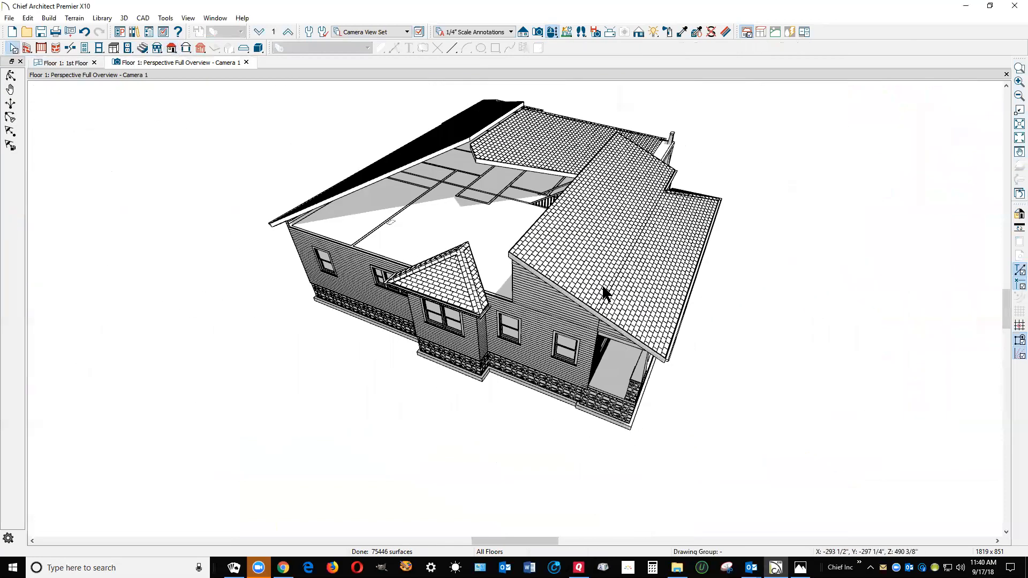
pyautogui.scroll(2, 604, 293)
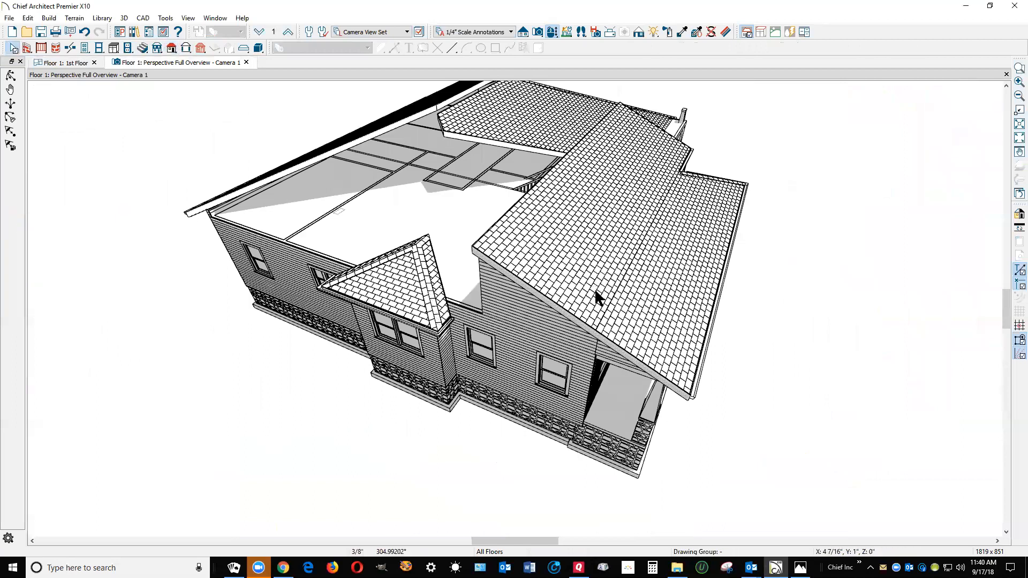
pyautogui.click(595, 289)
pyautogui.click(636, 308)
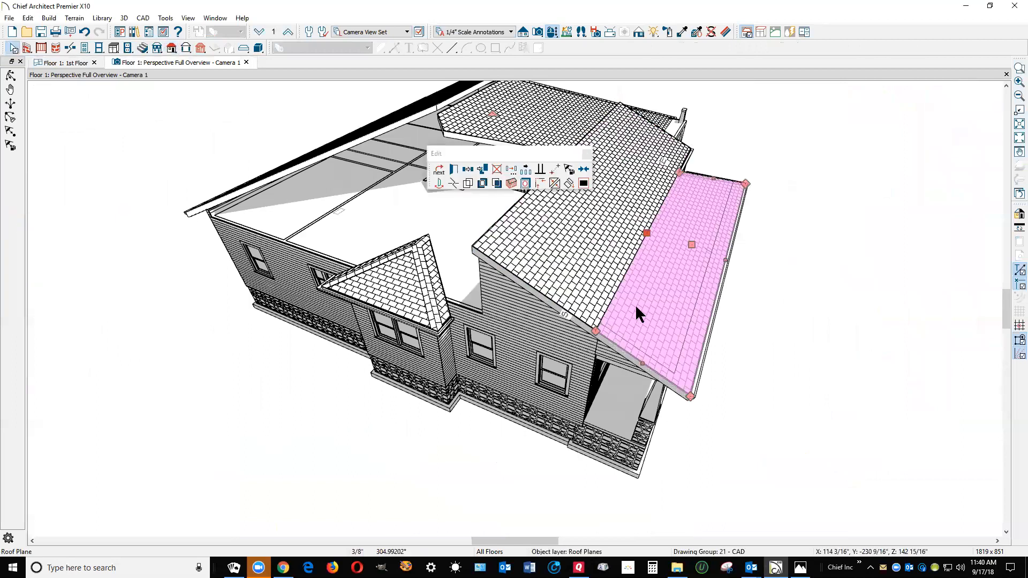
pyautogui.click(588, 270)
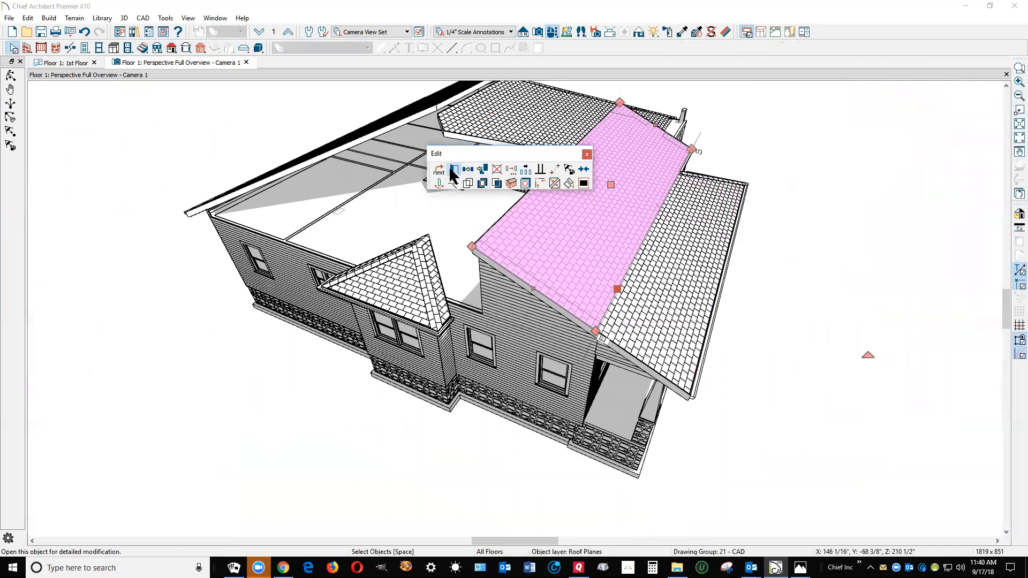
pyautogui.doubleClick(583, 219)
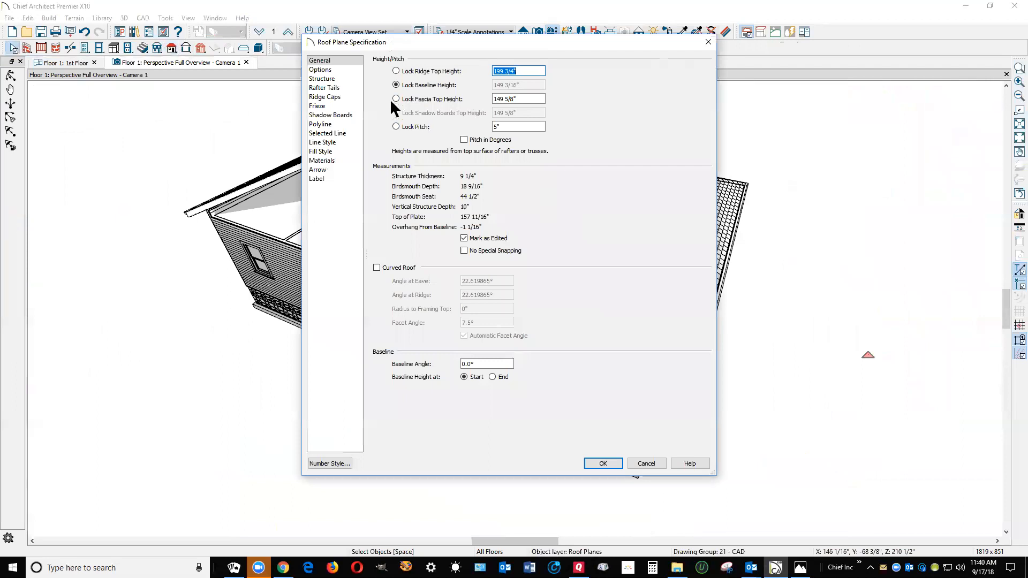
pyautogui.click(396, 99)
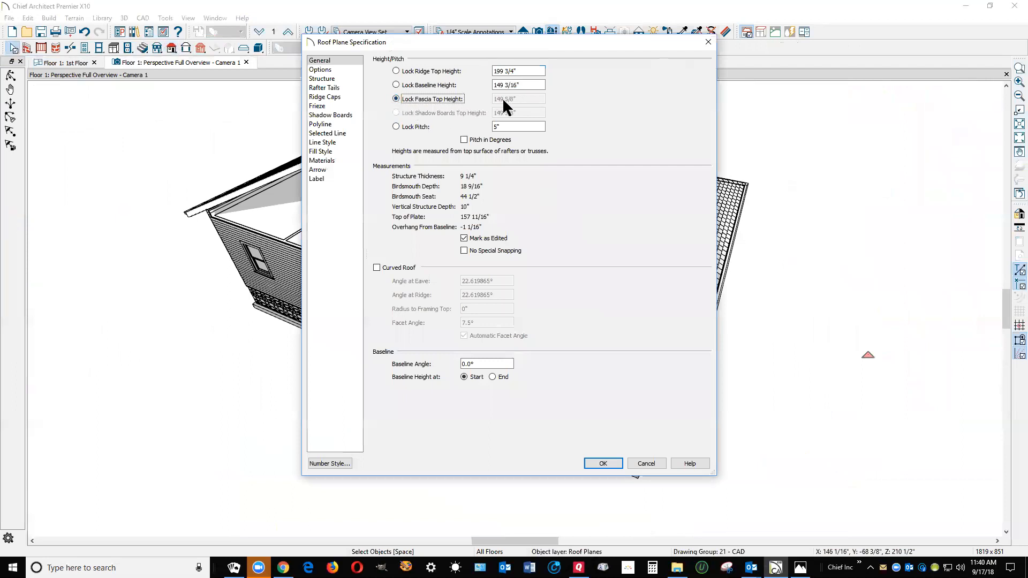
pyautogui.click(497, 129)
pyautogui.click(604, 463)
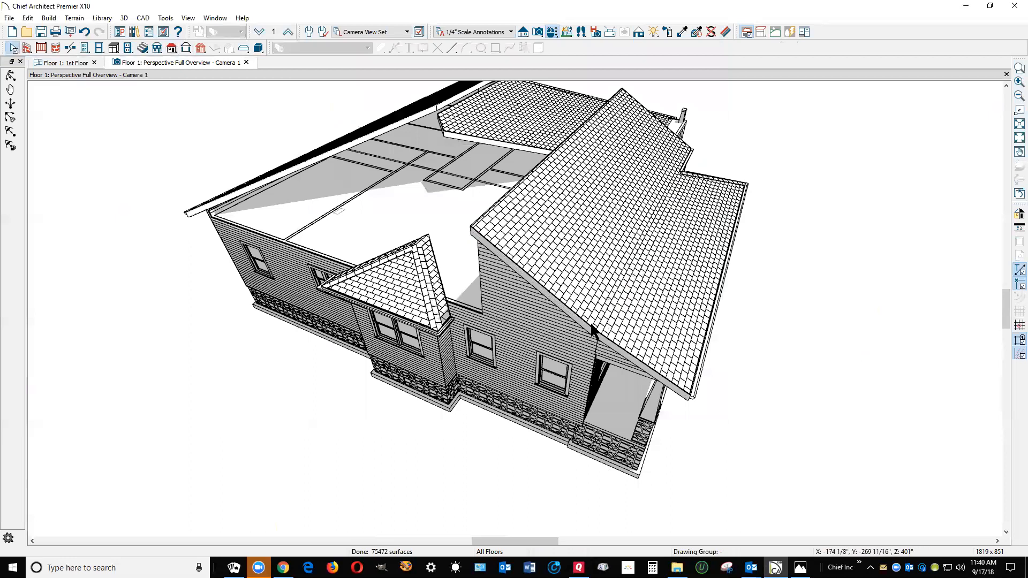
# Change the pitch of the main rear roof plane in its specification
pyautogui.click(368, 168)
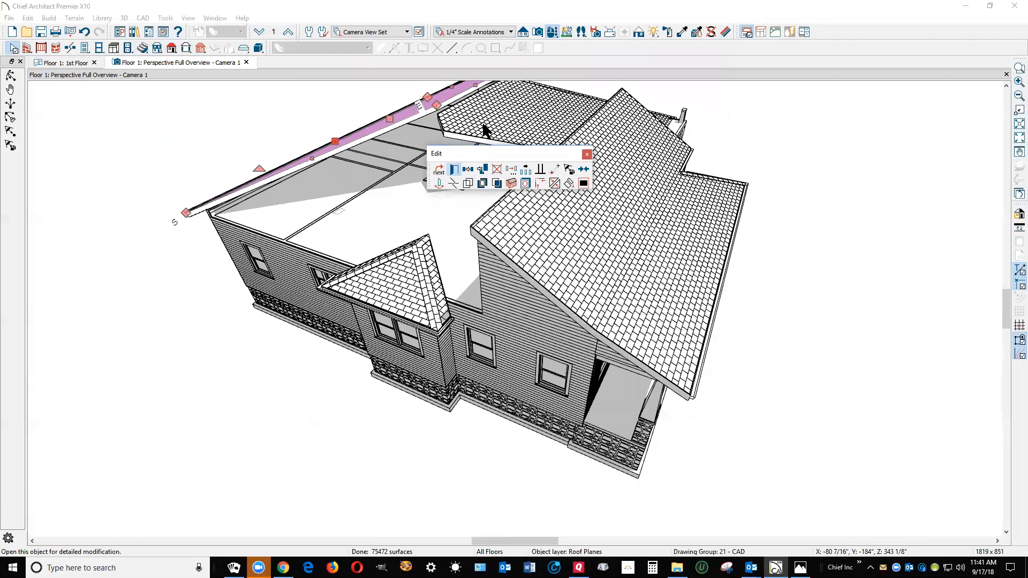
pyautogui.doubleClick(512, 127)
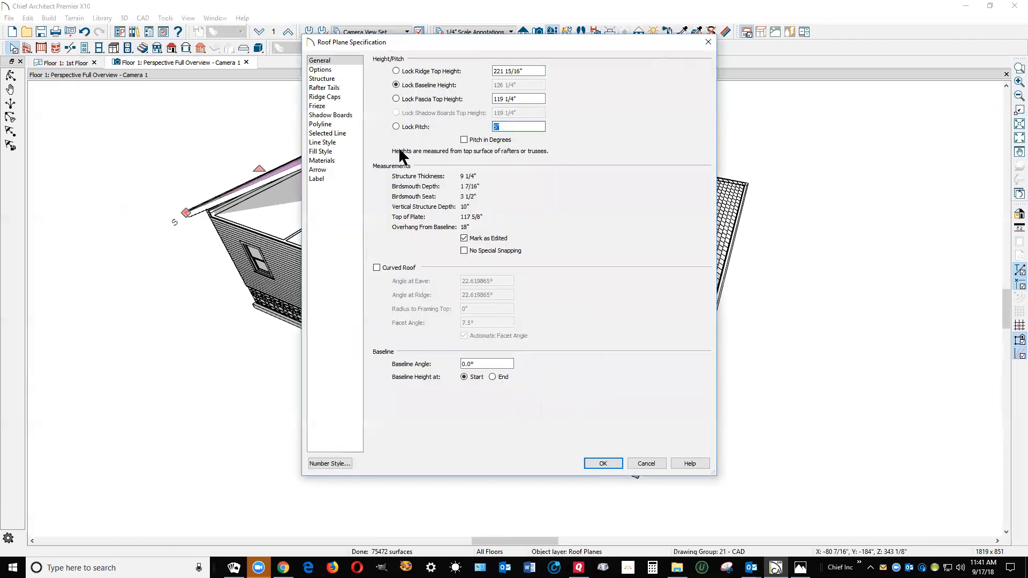
pyautogui.click(604, 463)
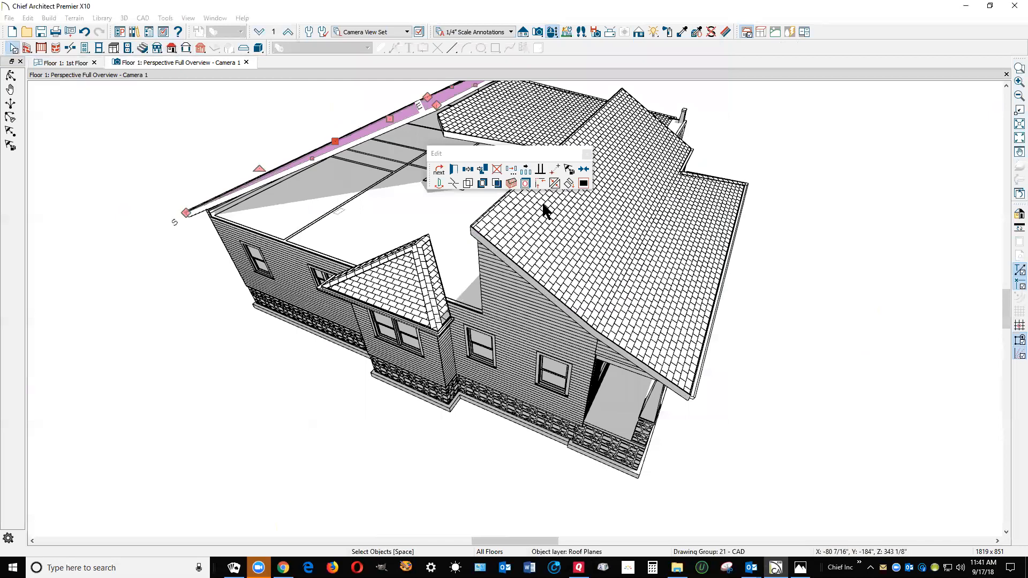
pyautogui.rightClick(447, 97)
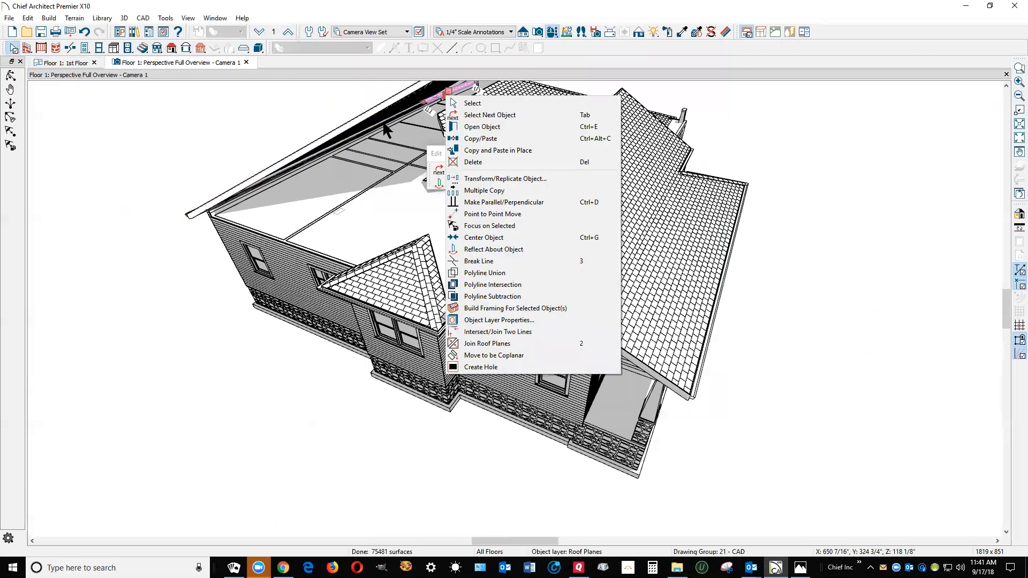
pyautogui.click(776, 243)
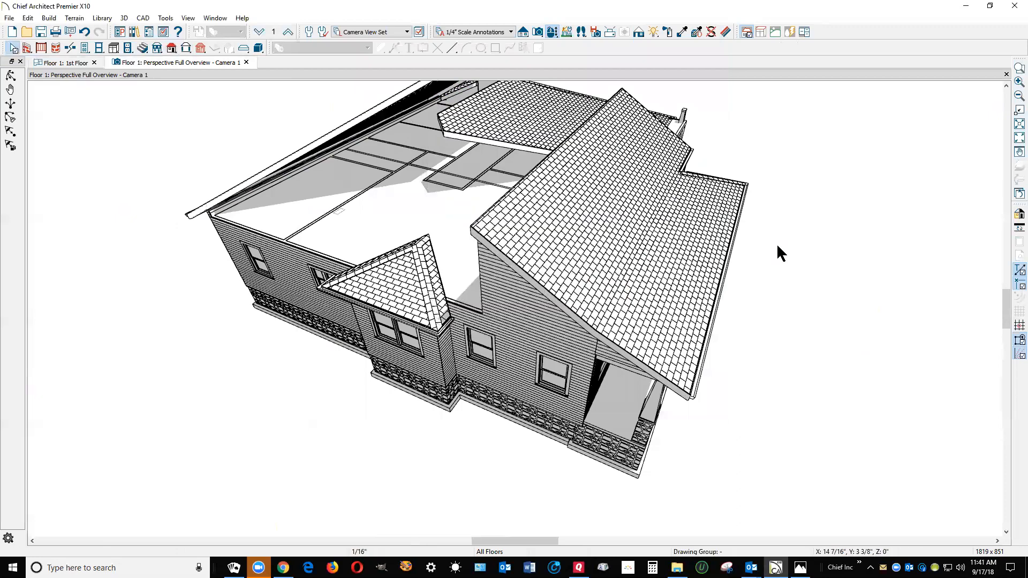
# Extend the main front roof plane's upper edge up toward the rear roof plane
pyautogui.click(66, 64)
pyautogui.hotkey('ctrl', 'Tab')
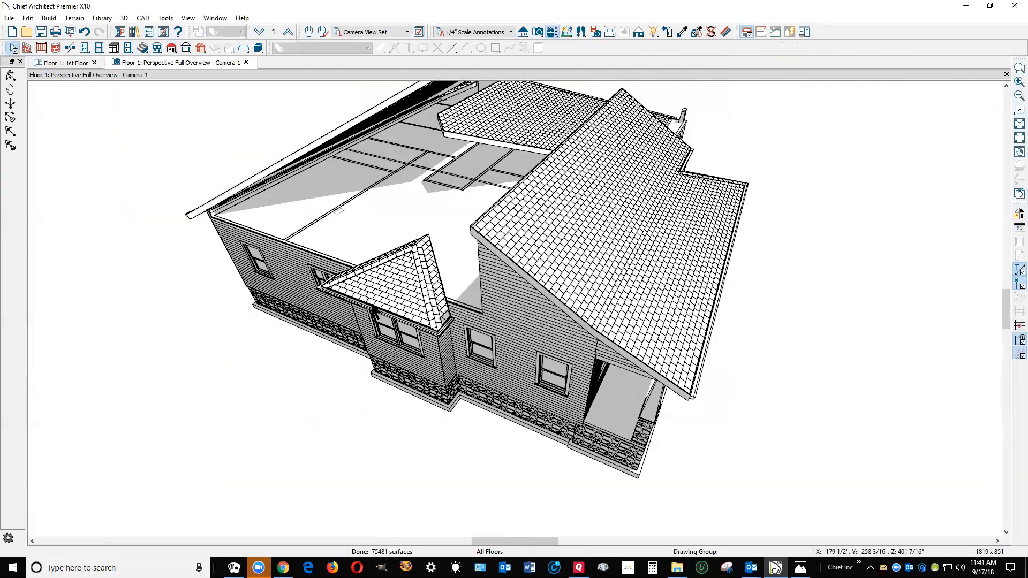
pyautogui.click(11, 76)
pyautogui.moveTo(245, 126); pyautogui.dragTo(269, 191)
pyautogui.press('space')
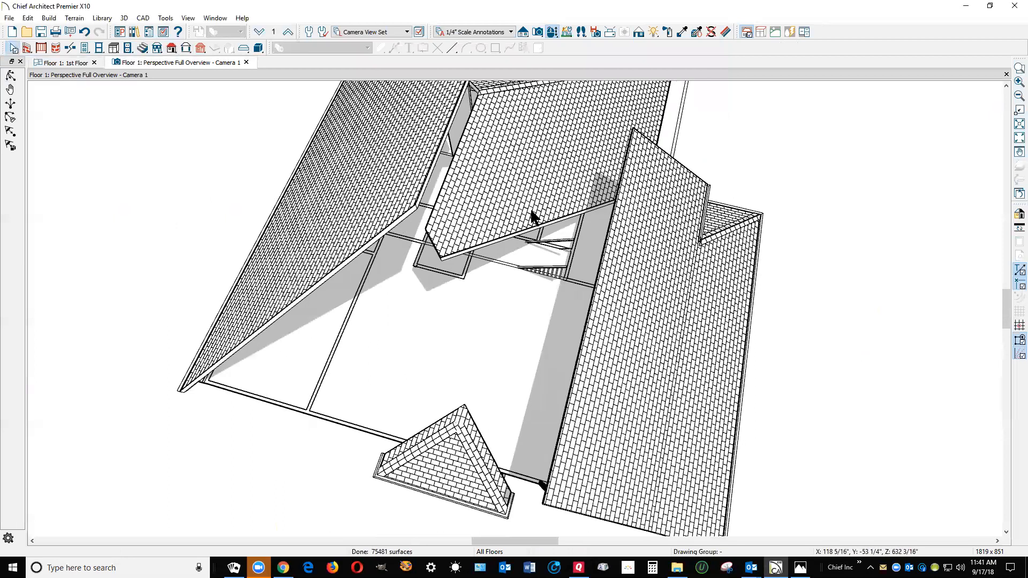
pyautogui.click(589, 137)
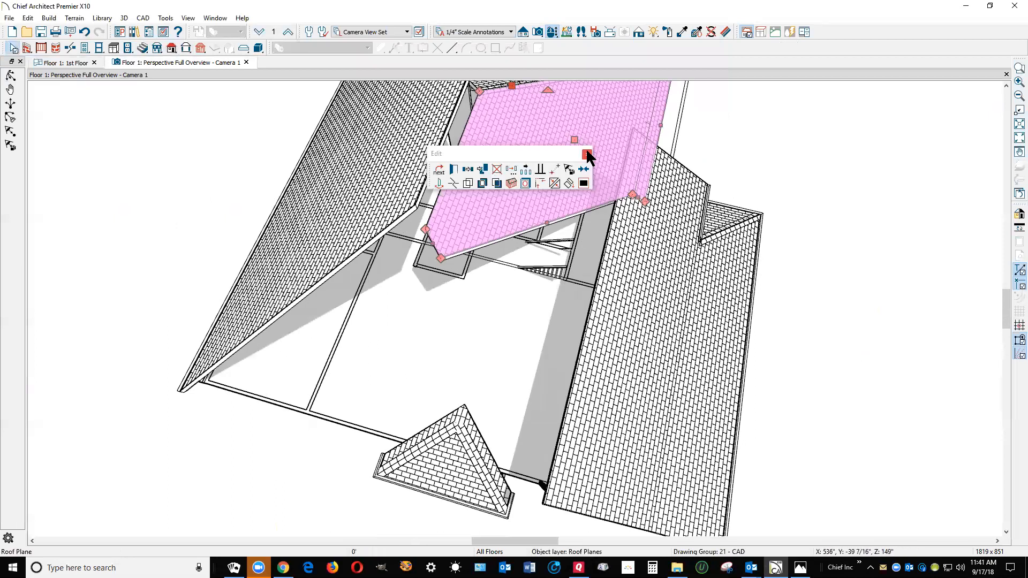
pyautogui.press('Escape')
pyautogui.rightClick(605, 294)
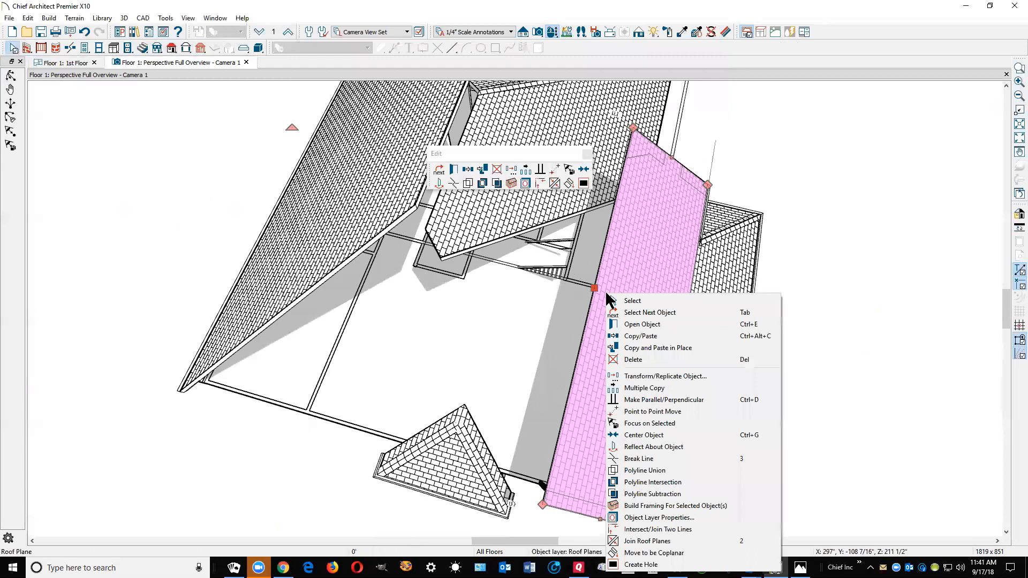
pyautogui.click(625, 541)
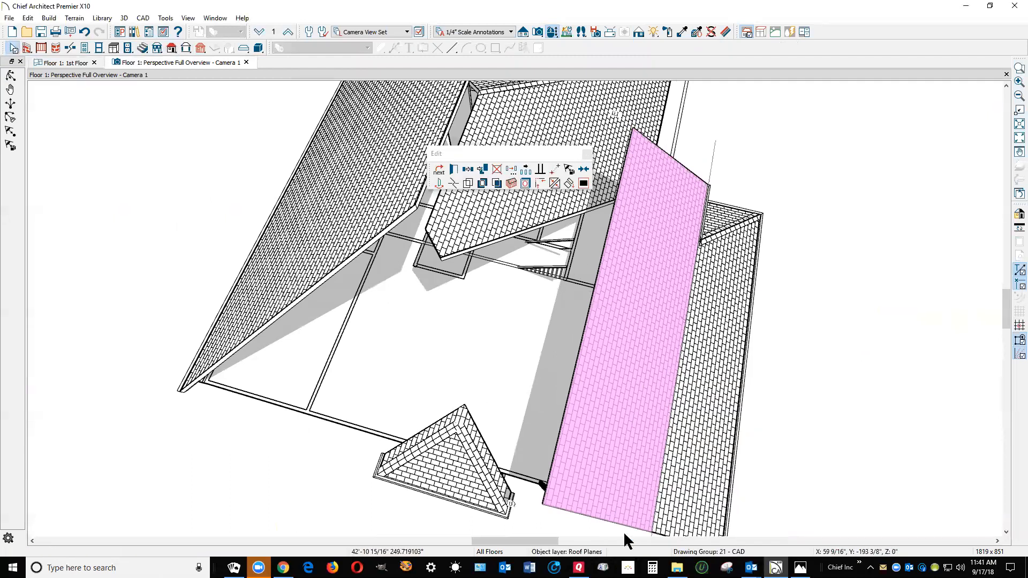
pyautogui.click(515, 281)
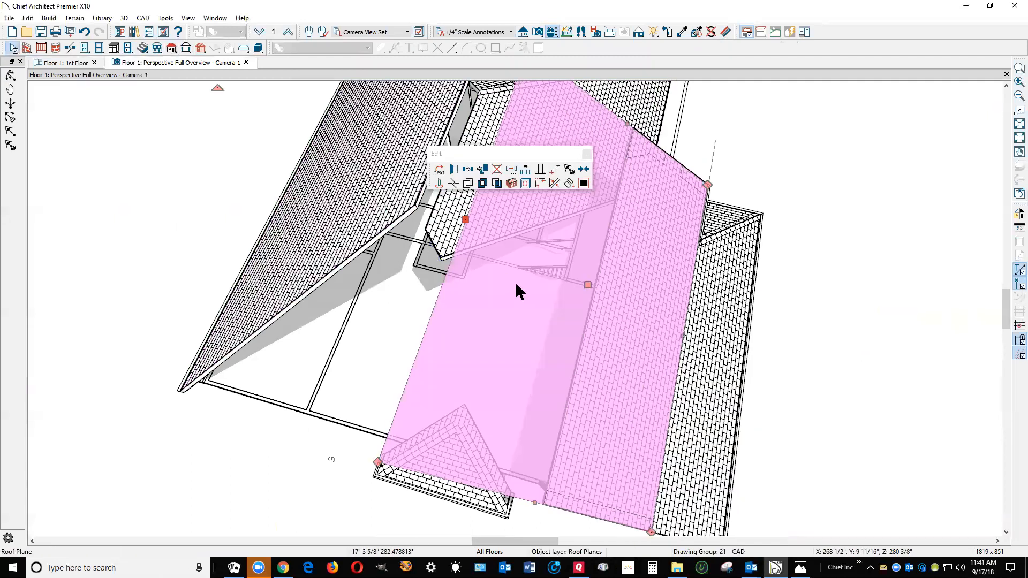
pyautogui.press('Escape')
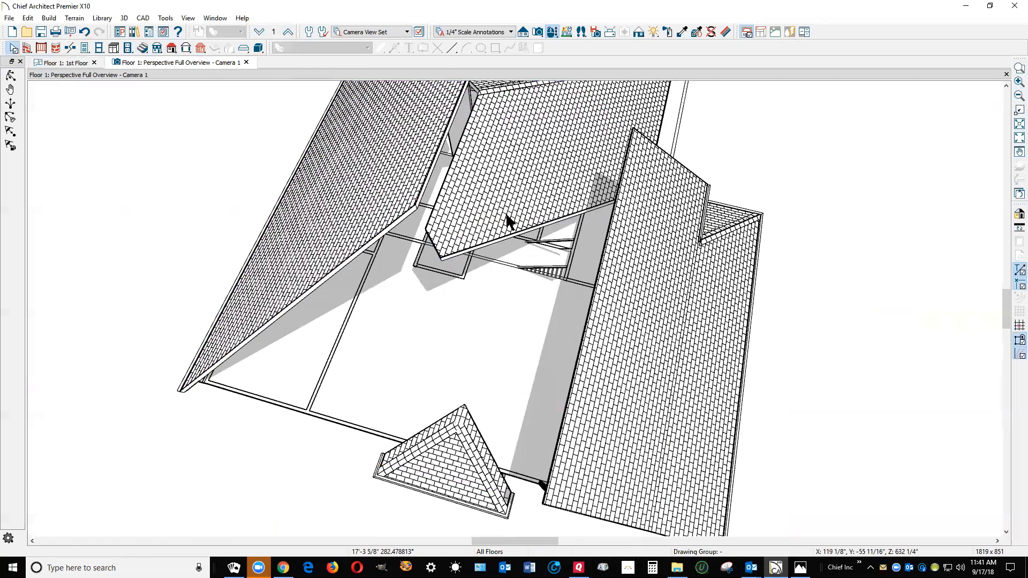
pyautogui.hotkey('ctrl', 'z')
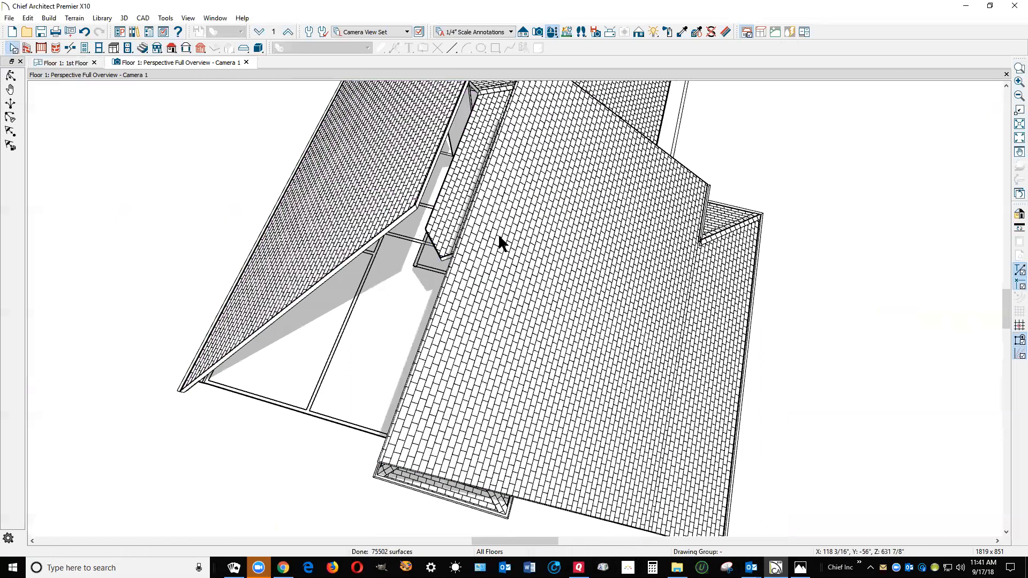
# Join the main front roof plane's upper edge to the rear roof plane's upper edge at the ridge
pyautogui.rightClick(450, 278)
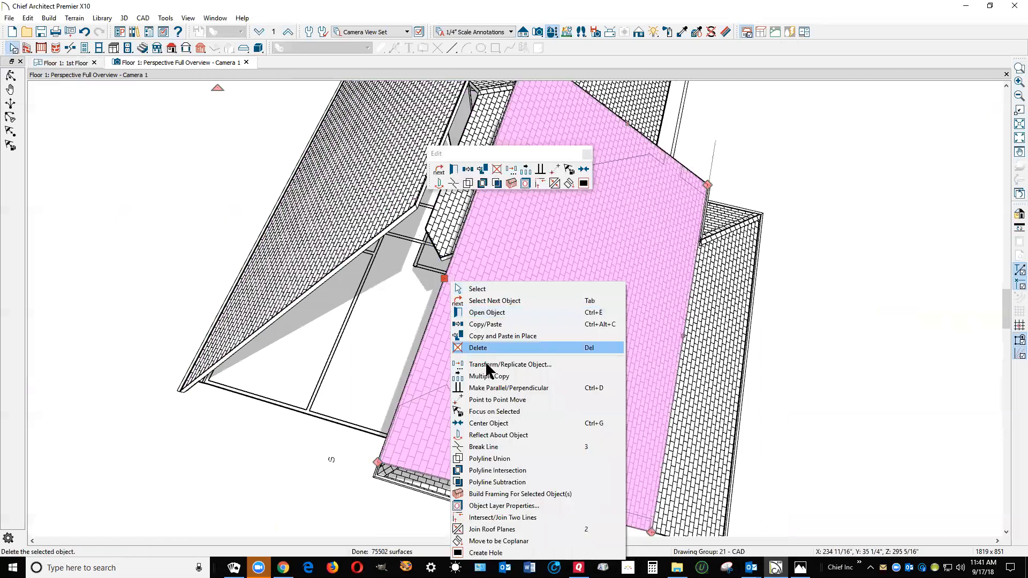
pyautogui.click(499, 529)
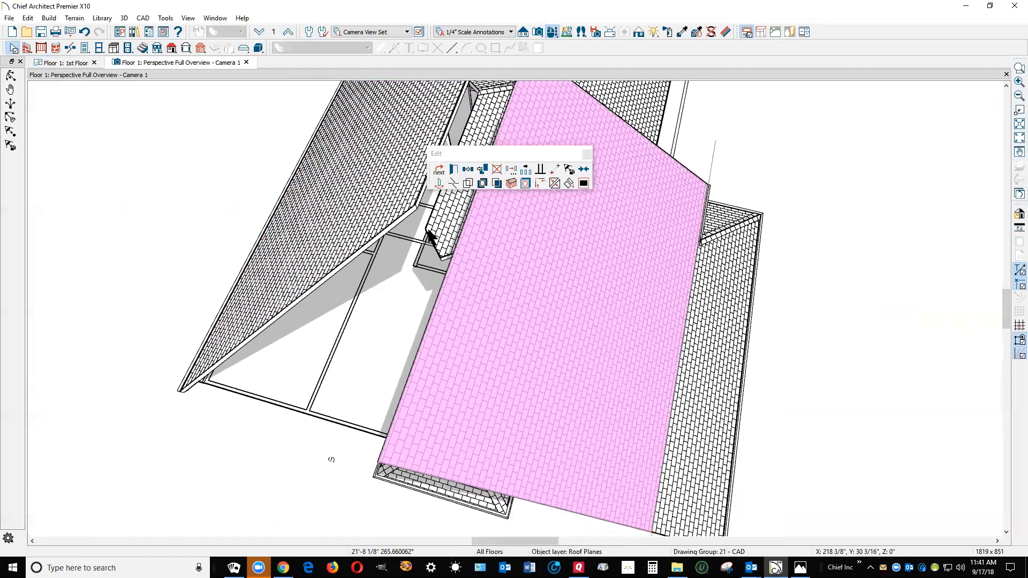
pyautogui.click(415, 203)
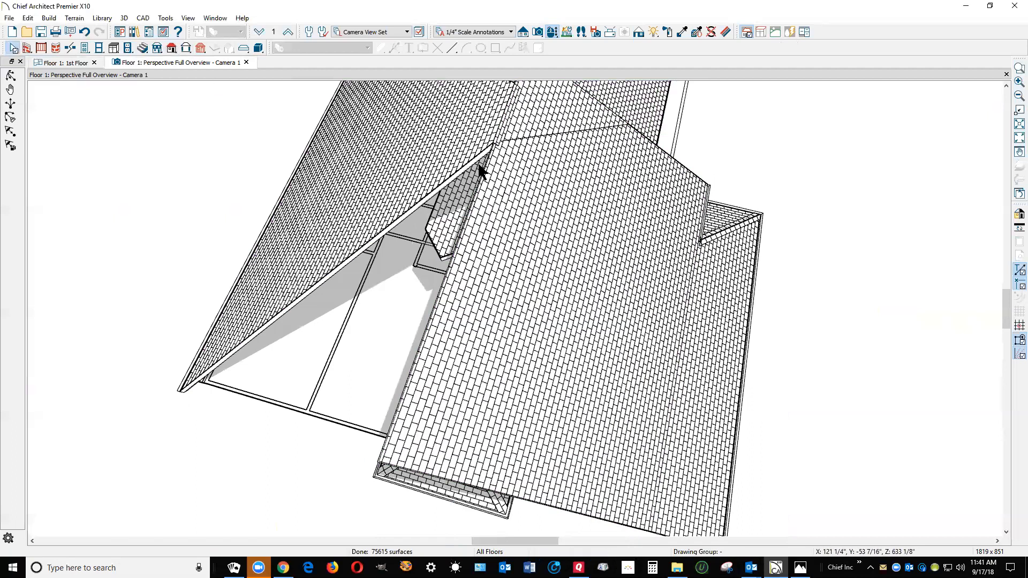
# Move the rear roof plane's corner along the ridge to the front plane's outer ridge corner, and view the roof from the porch side
pyautogui.click(471, 147)
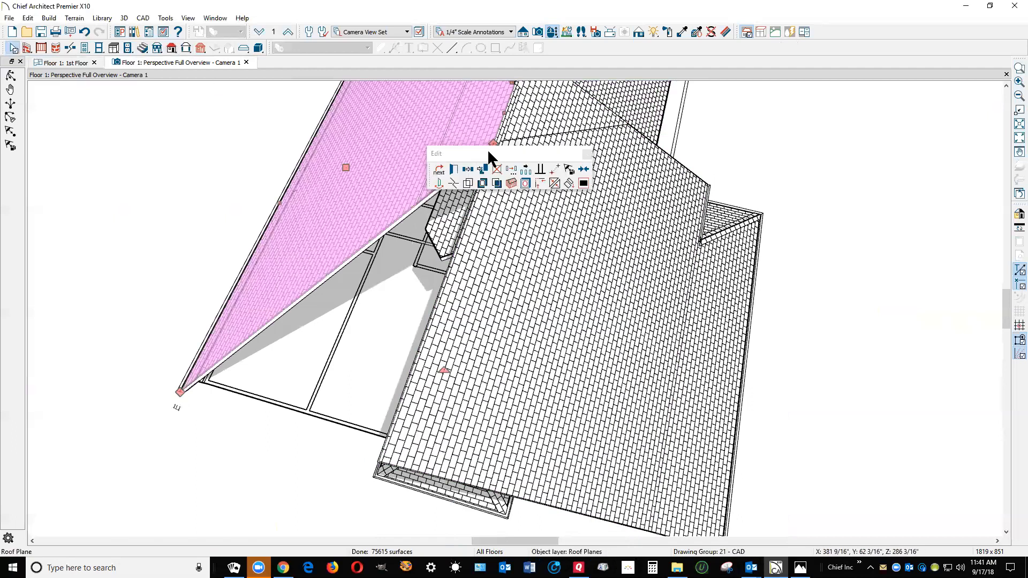
pyautogui.moveTo(493, 155); pyautogui.dragTo(840, 132)
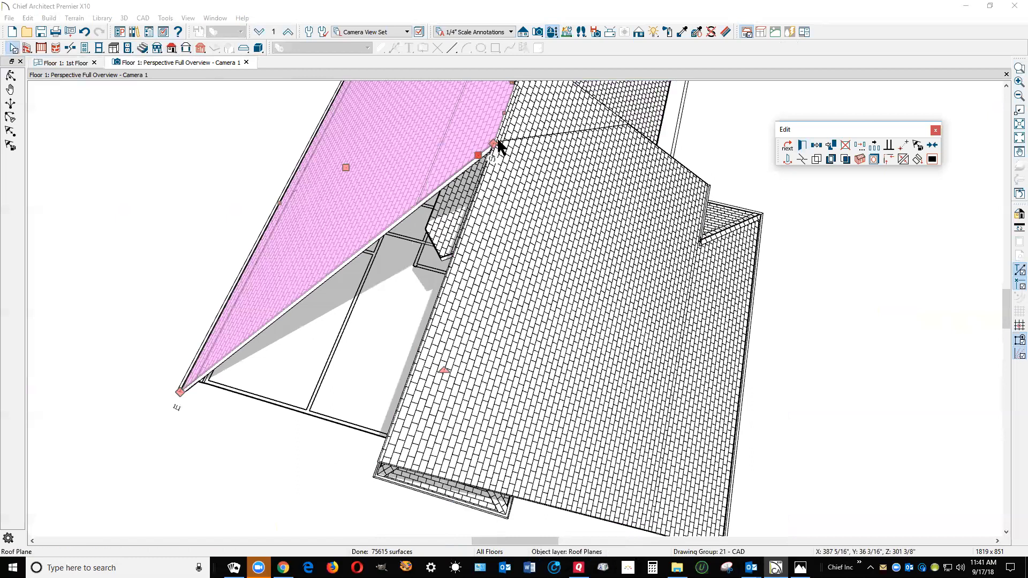
pyautogui.moveTo(494, 143); pyautogui.dragTo(381, 461)
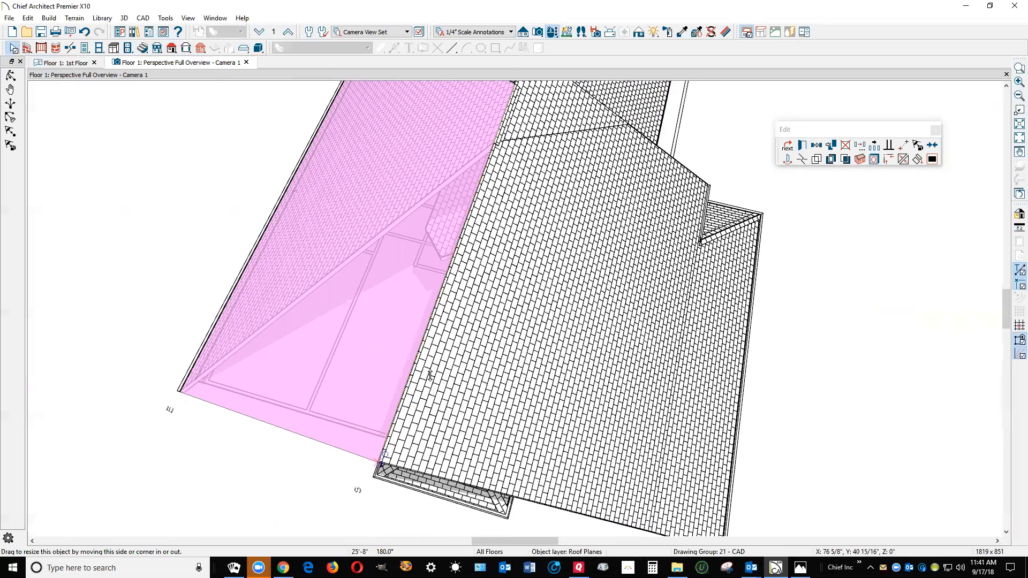
pyautogui.press('Escape')
pyautogui.scroll(-4, 438, 385)
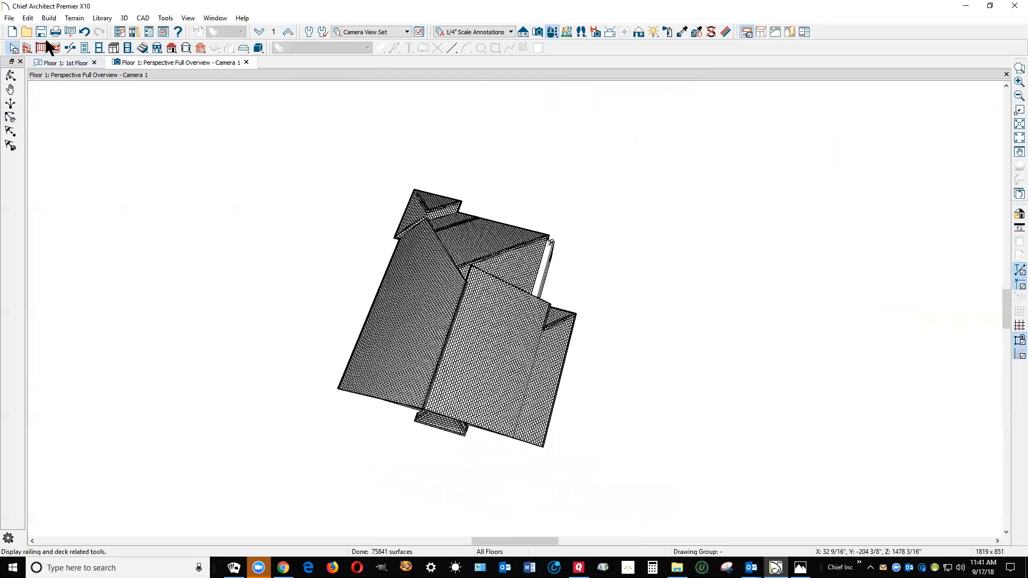
pyautogui.click(11, 75)
pyautogui.moveTo(430, 256); pyautogui.dragTo(287, 190)
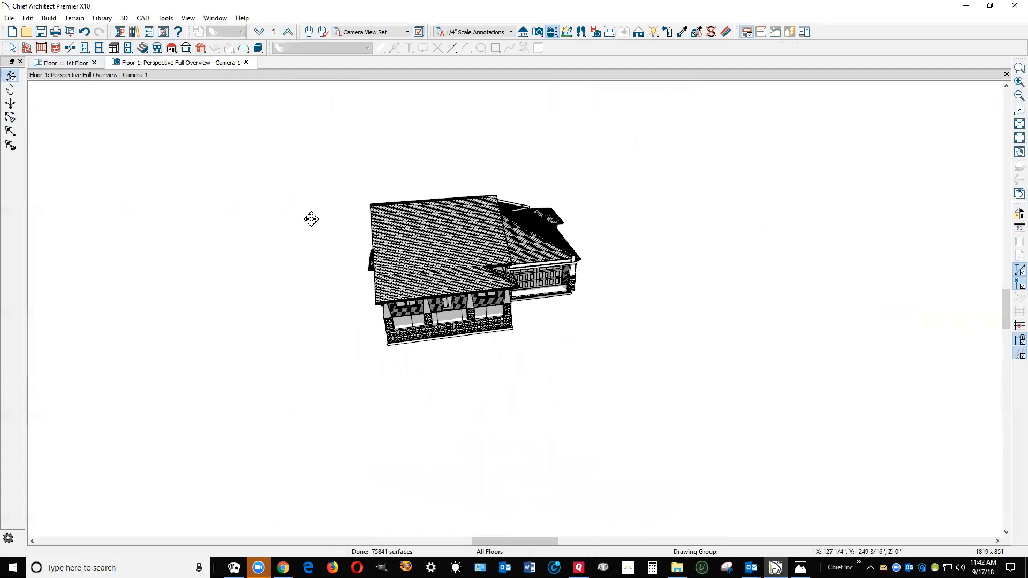
pyautogui.scroll(4, 437, 222)
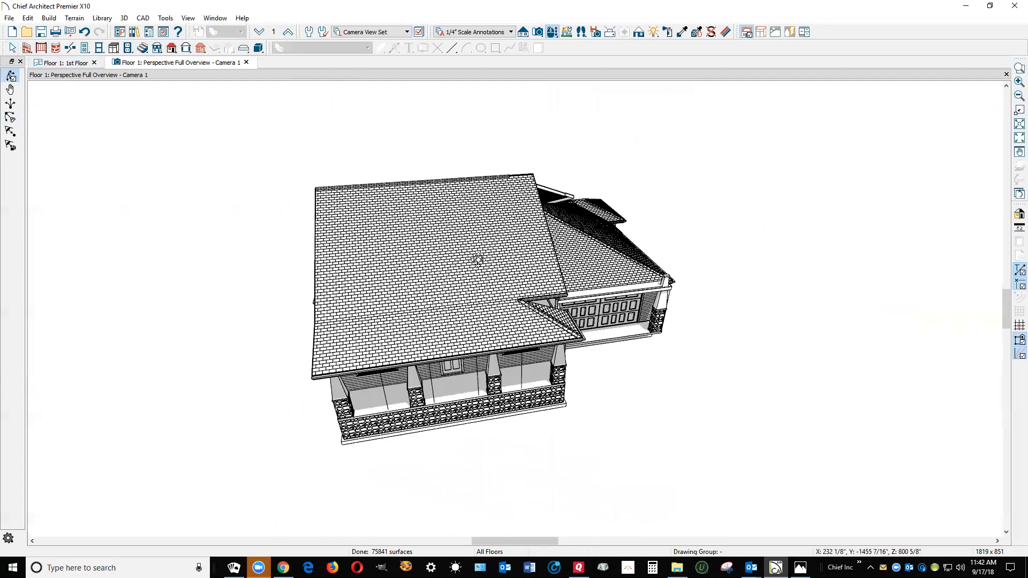
pyautogui.moveTo(478, 260)
pyautogui.mouseDown()
pyautogui.moveTo(436, 229)
pyautogui.moveTo(300, 236)
pyautogui.moveTo(468, 268)
pyautogui.mouseUp()
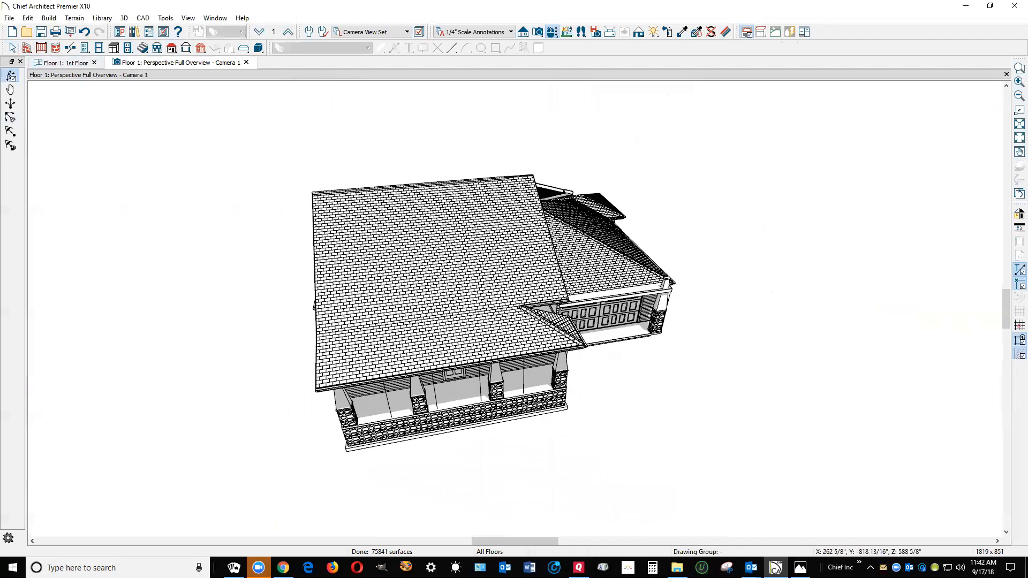
# In the 1st floor plan, pull the garage front roof plane's inner ridge corner back to the house's side wall
pyautogui.click(66, 63)
pyautogui.scroll(-7, 606, 316)
pyautogui.scroll(5, 699, 223)
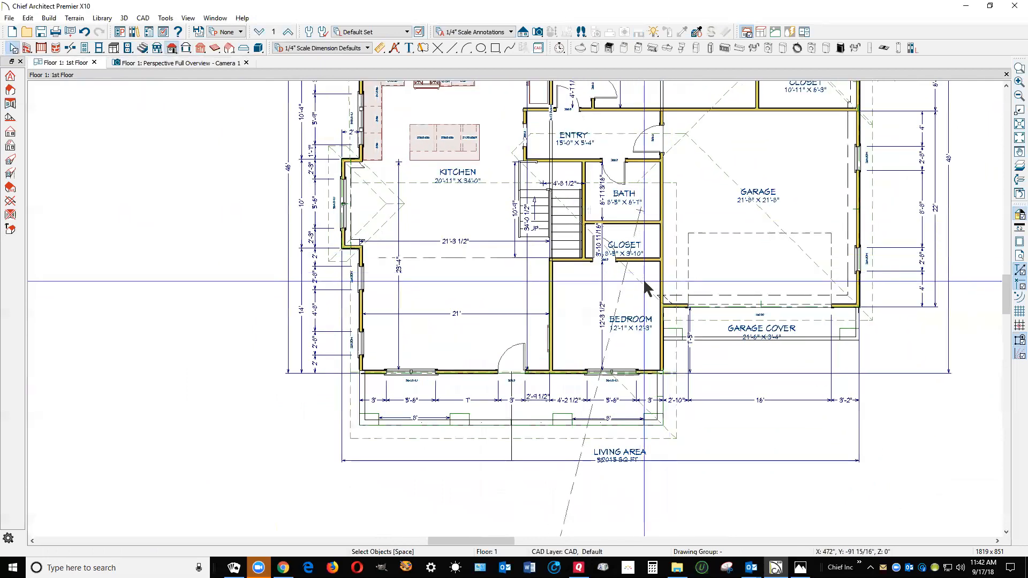
pyautogui.click(644, 282)
pyautogui.moveTo(510, 155); pyautogui.dragTo(665, 134)
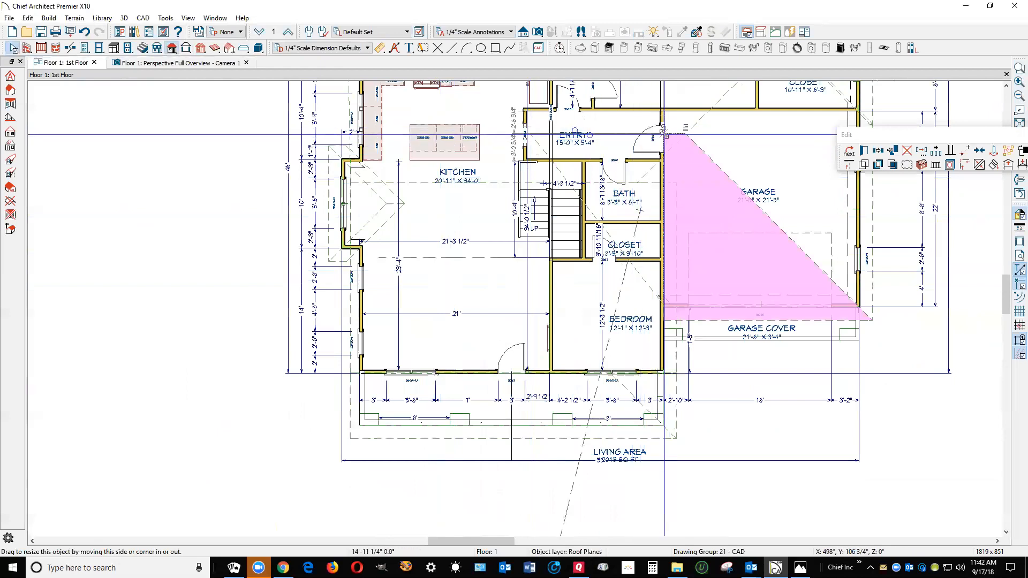
pyautogui.press('Escape')
pyautogui.scroll(-3, 686, 200)
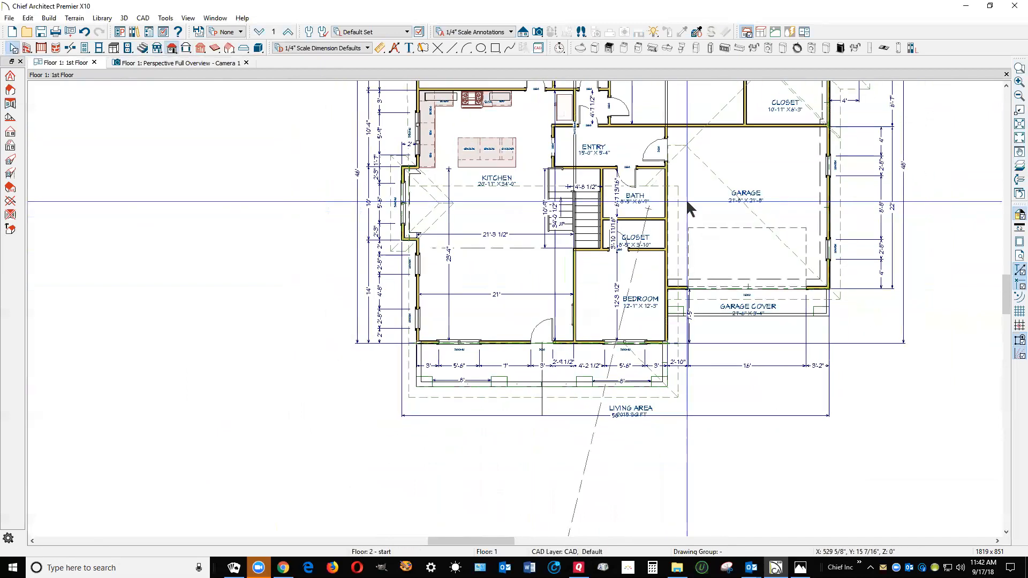
# Move the rear roof plane's projecting corner beside the master bath onto the plane's rear eave corner
pyautogui.click(715, 122)
pyautogui.press('Escape')
pyautogui.click(715, 130)
pyautogui.scroll(-3, 694, 225)
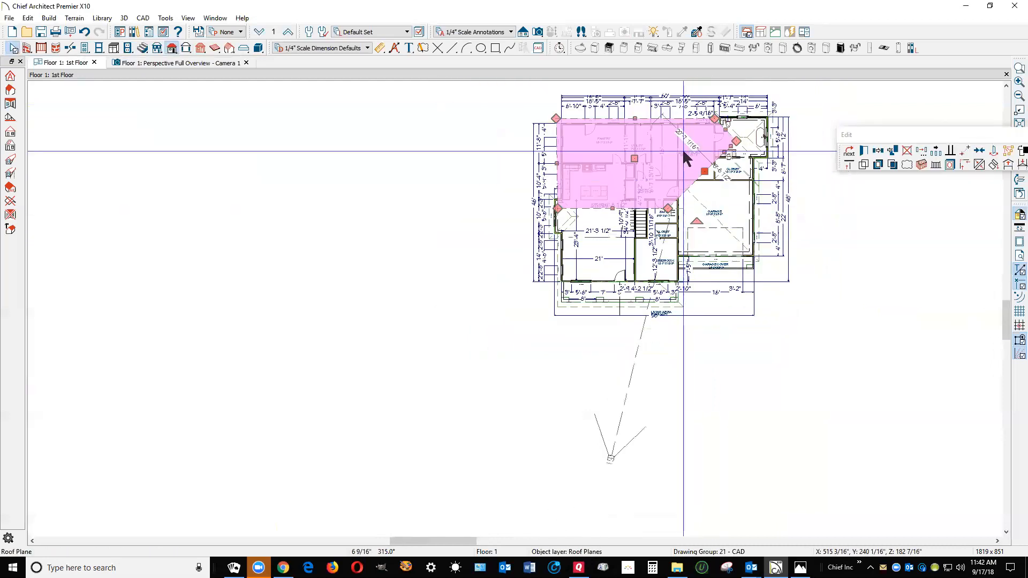
pyautogui.scroll(4, 691, 137)
pyautogui.scroll(2, 699, 130)
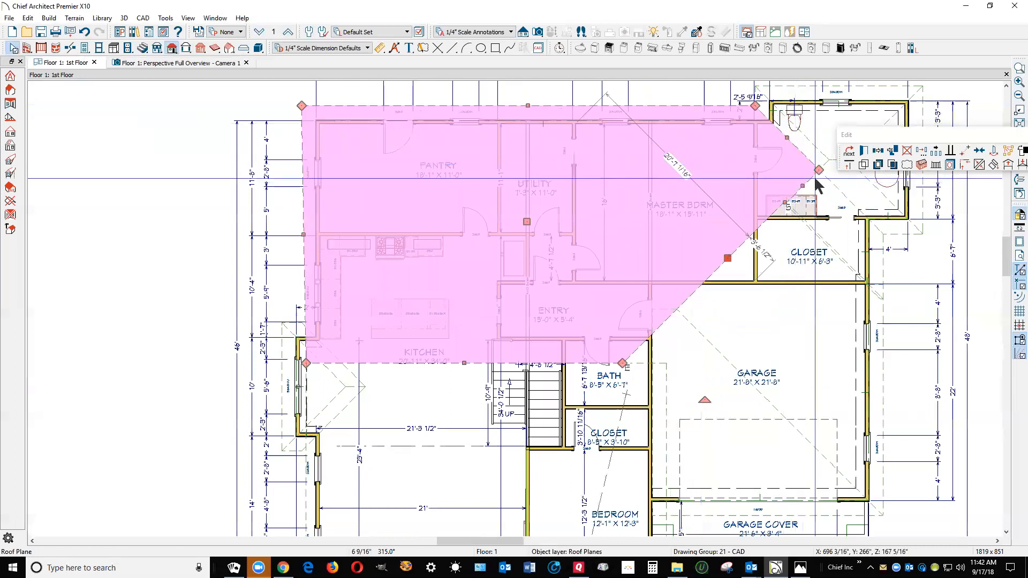
pyautogui.moveTo(819, 170); pyautogui.dragTo(756, 106)
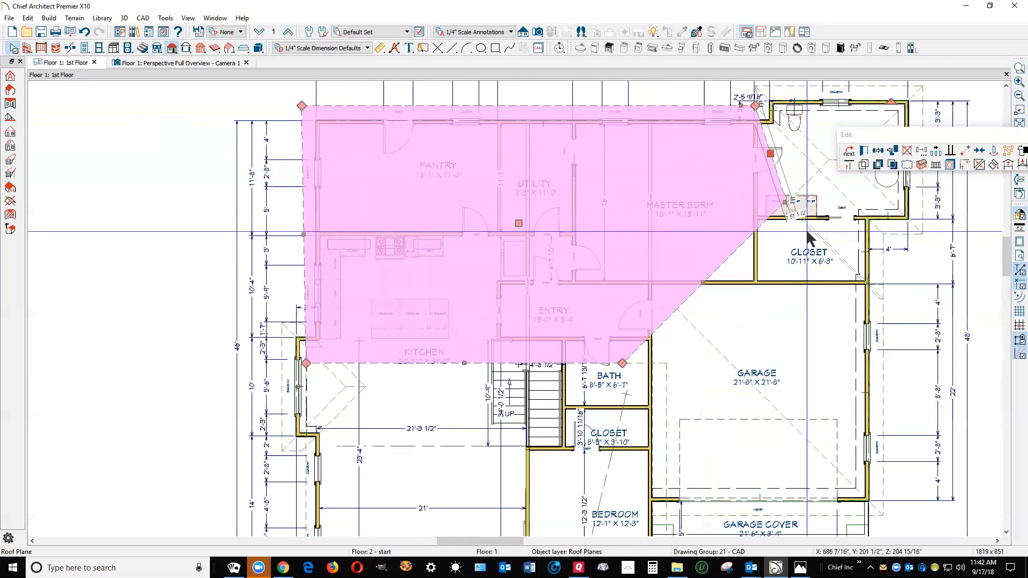
# Move the rear roof plane's remaining projecting corners beside the master bath onto its rear eave corner
pyautogui.moveTo(786, 201)
pyautogui.mouseDown()
pyautogui.moveTo(804, 207)
pyautogui.moveTo(792, 219)
pyautogui.mouseUp()
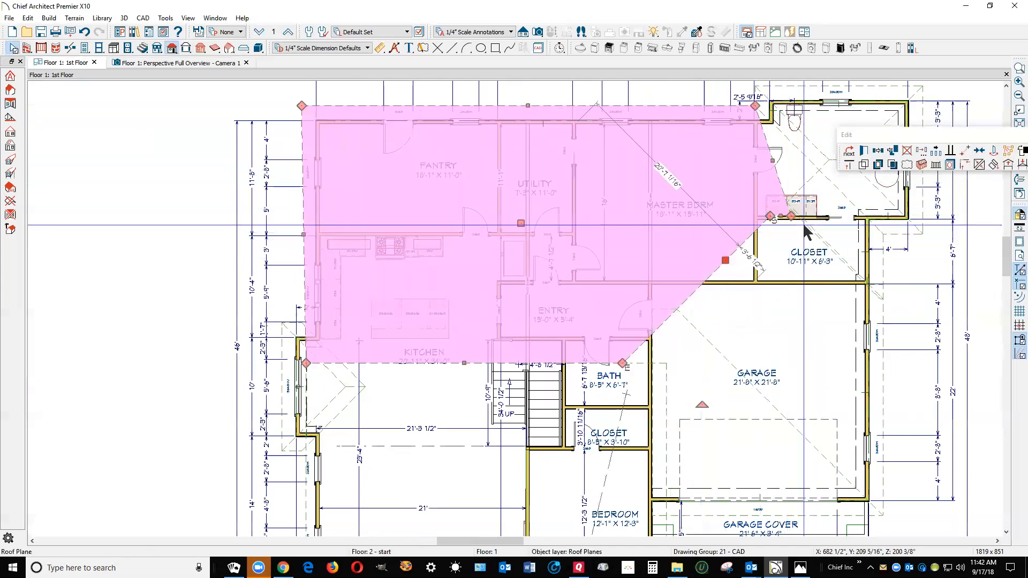
pyautogui.moveTo(792, 216); pyautogui.dragTo(756, 107)
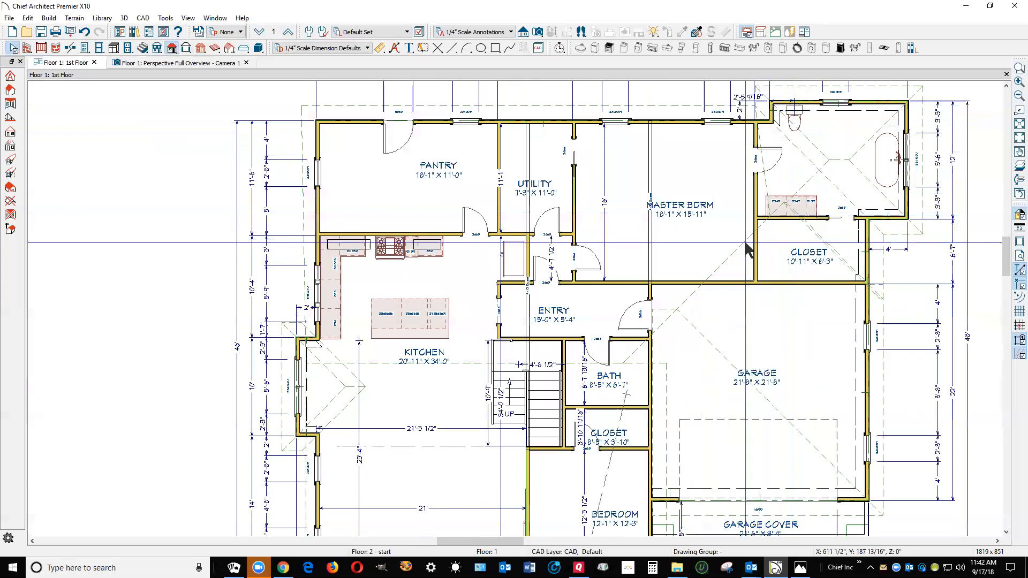
pyautogui.click(741, 242)
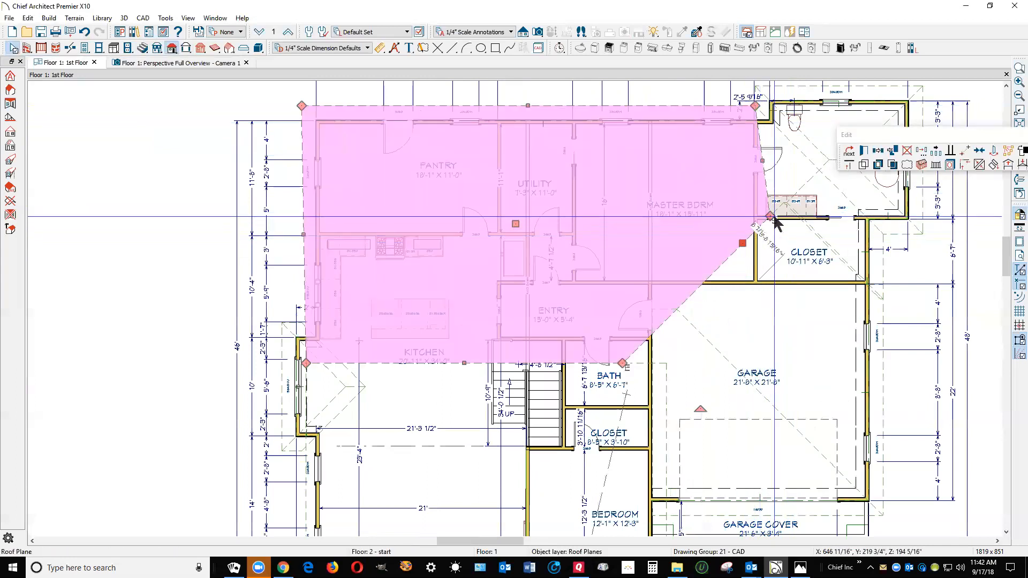
pyautogui.moveTo(770, 217); pyautogui.dragTo(757, 107)
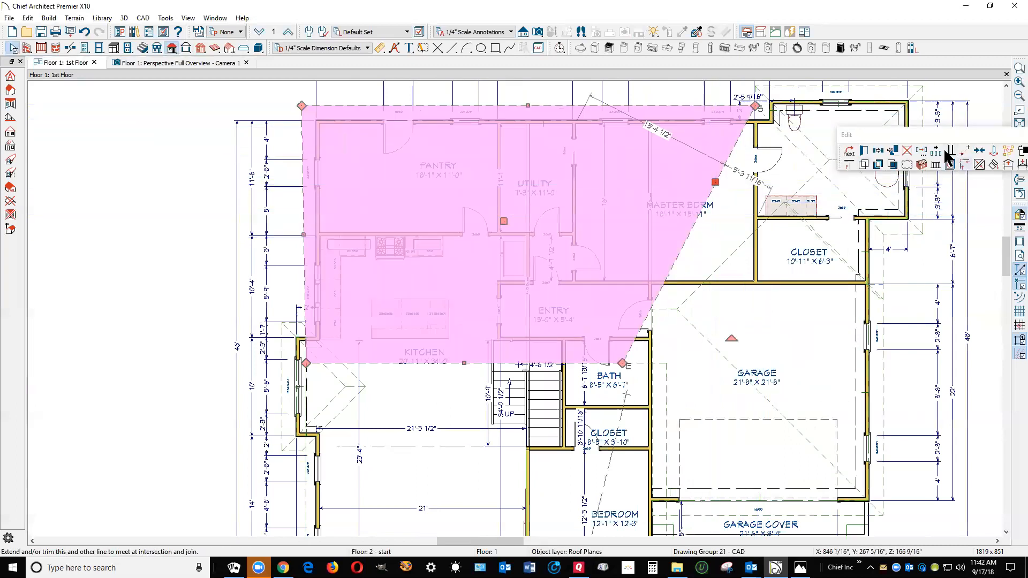
# Make the rear roof plane's slanted side edge parallel to the front-to-back line through the master bedroom
pyautogui.moveTo(937, 136); pyautogui.dragTo(857, 266)
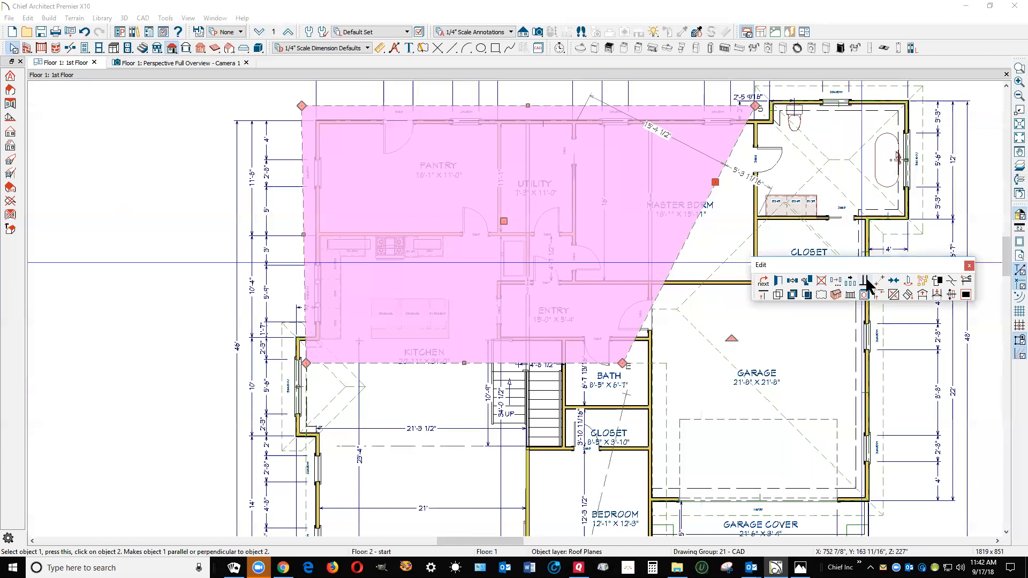
pyautogui.click(865, 280)
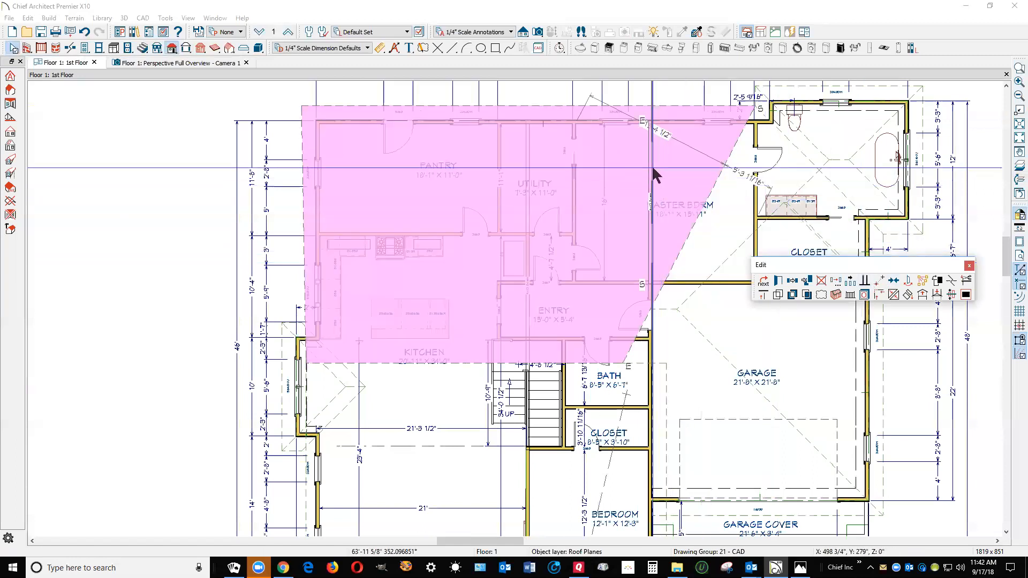
pyautogui.click(653, 170)
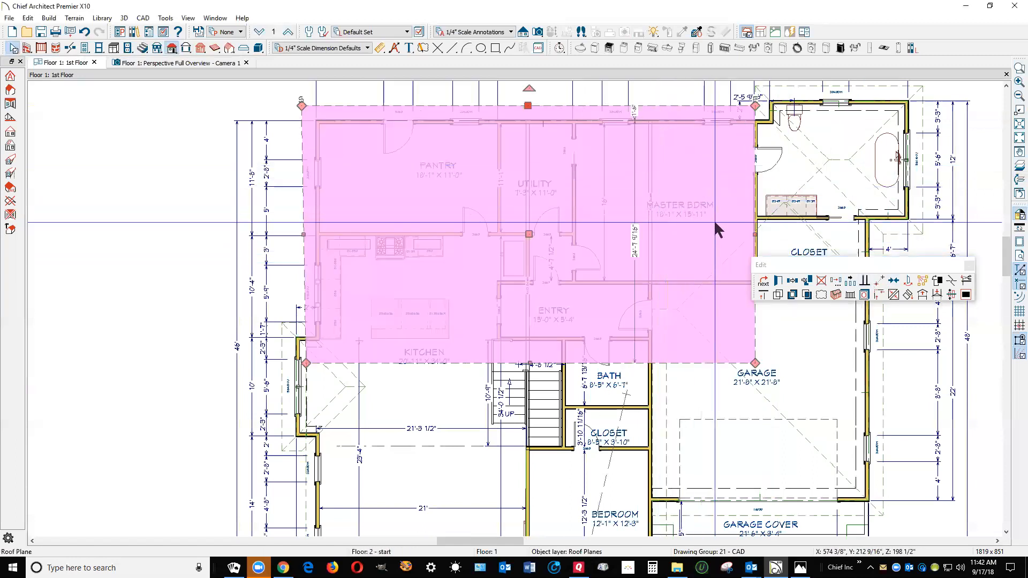
# Pull the rear roof plane's side edge inward to line up with the front roof plane's side edge, and view the roof from the garage side
pyautogui.moveTo(771, 265); pyautogui.dragTo(772, 349)
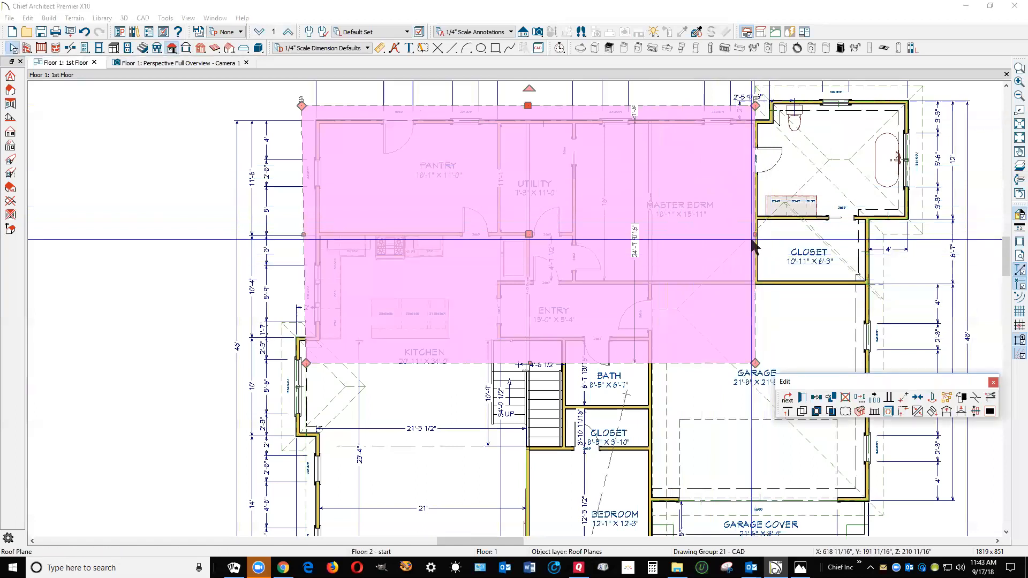
pyautogui.moveTo(755, 235); pyautogui.dragTo(668, 370)
pyautogui.press('Escape')
pyautogui.scroll(-9, 716, 282)
pyautogui.scroll(3, 707, 326)
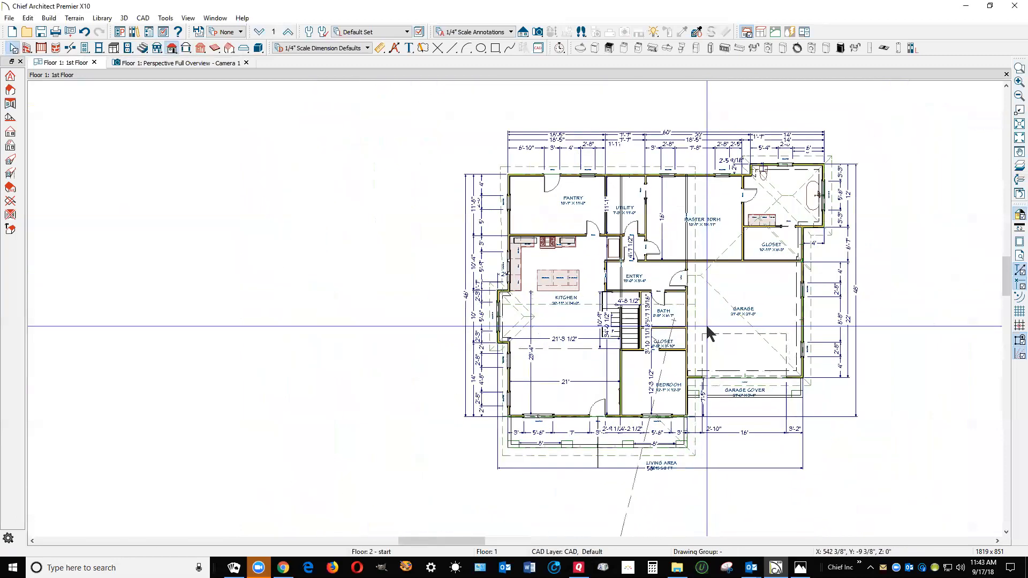
pyautogui.scroll(1, 707, 326)
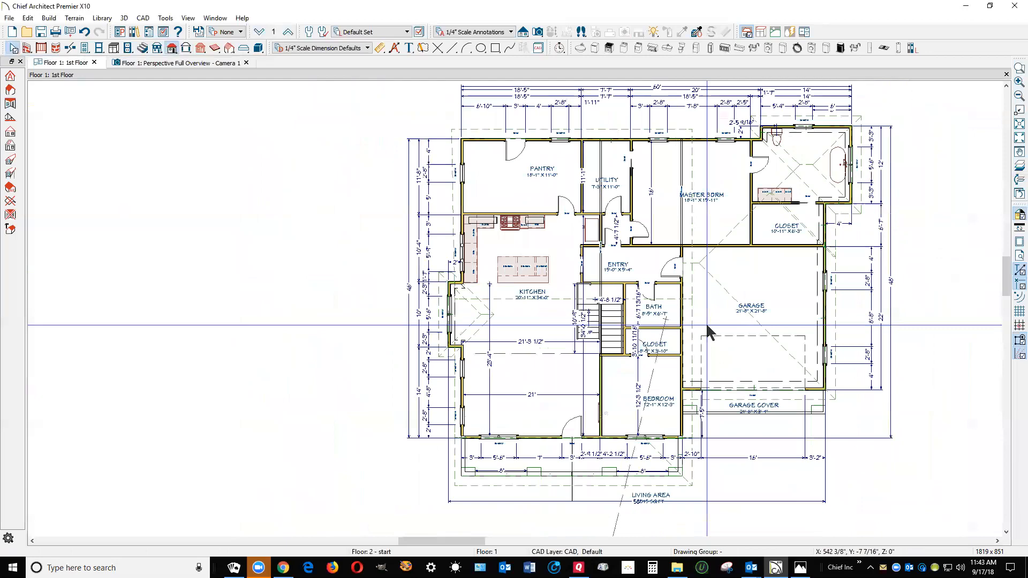
pyautogui.hotkey('ctrl', 'Tab')
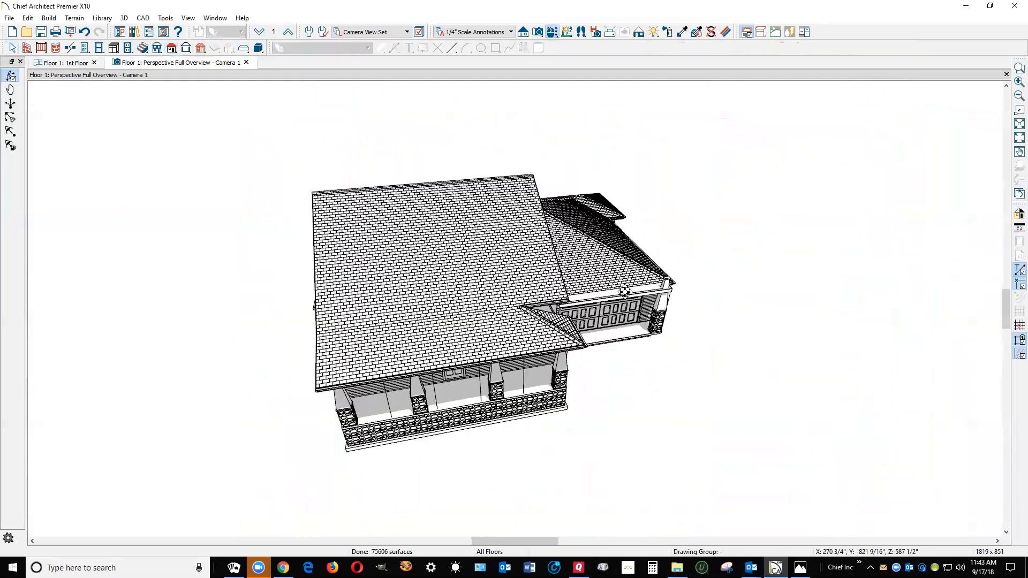
pyautogui.moveTo(605, 284); pyautogui.dragTo(697, 244)
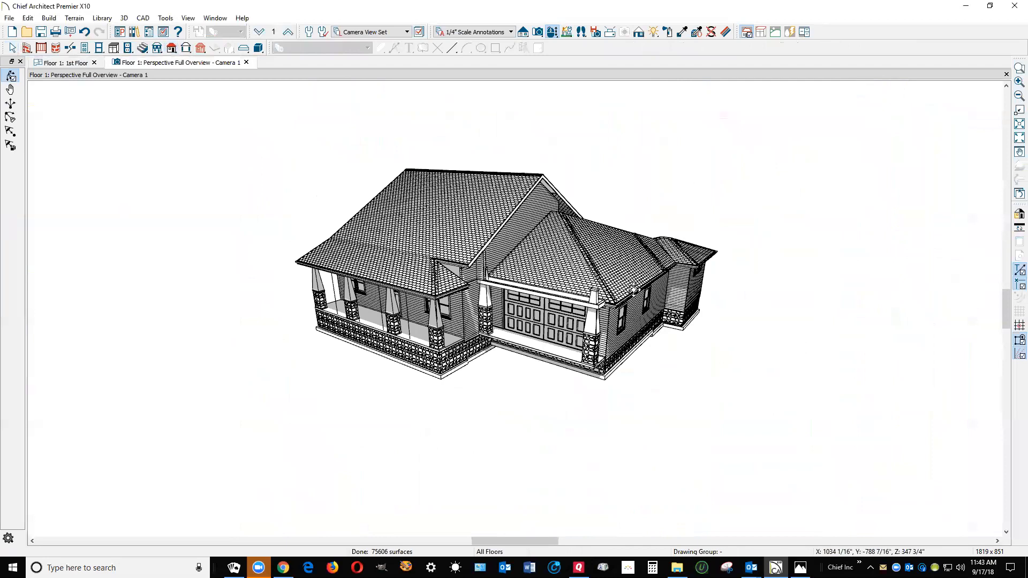
# In the floor plan, delete the garage's side hip plane and extend the garage front plane's inner ridge corner to the outer eave line
pyautogui.hotkey('ctrl', 'Tab')
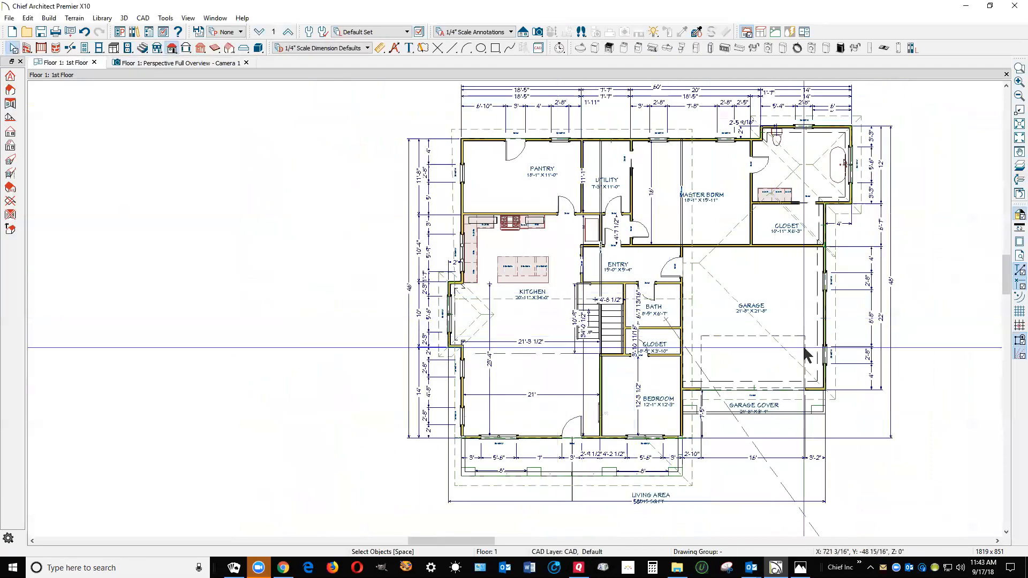
pyautogui.click(772, 330)
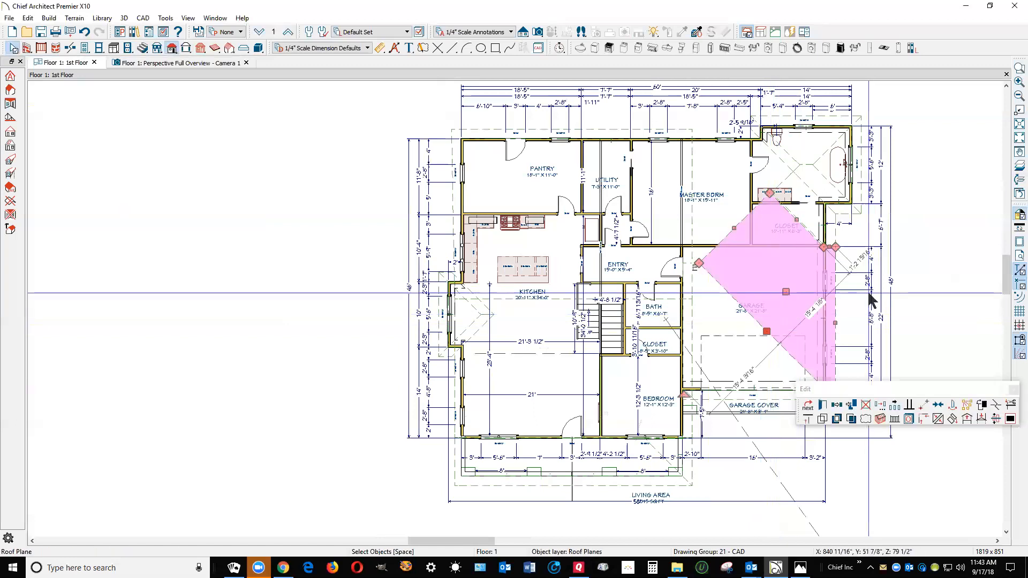
pyautogui.press('Escape')
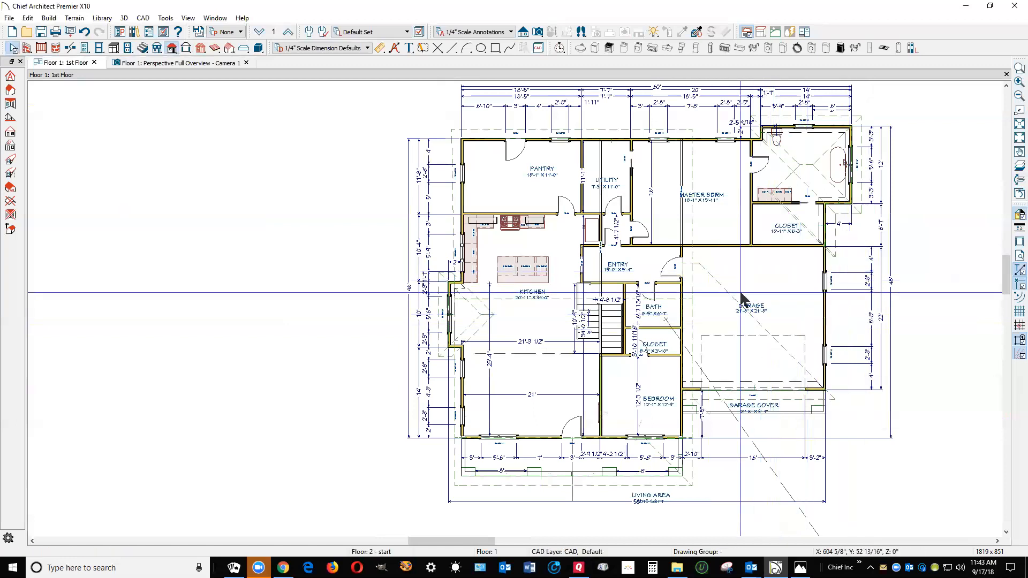
pyautogui.click(706, 283)
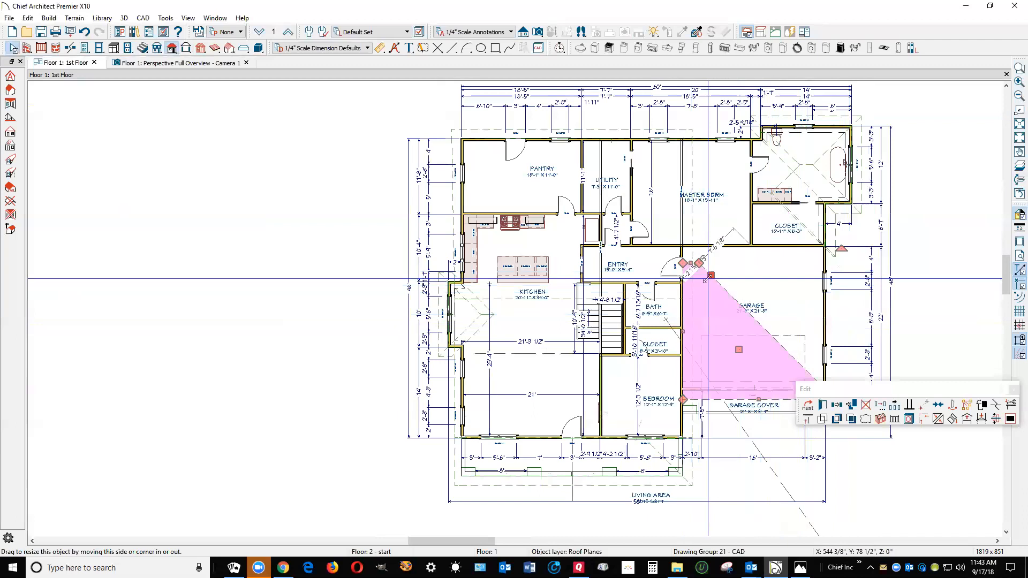
pyautogui.moveTo(701, 261); pyautogui.dragTo(836, 263)
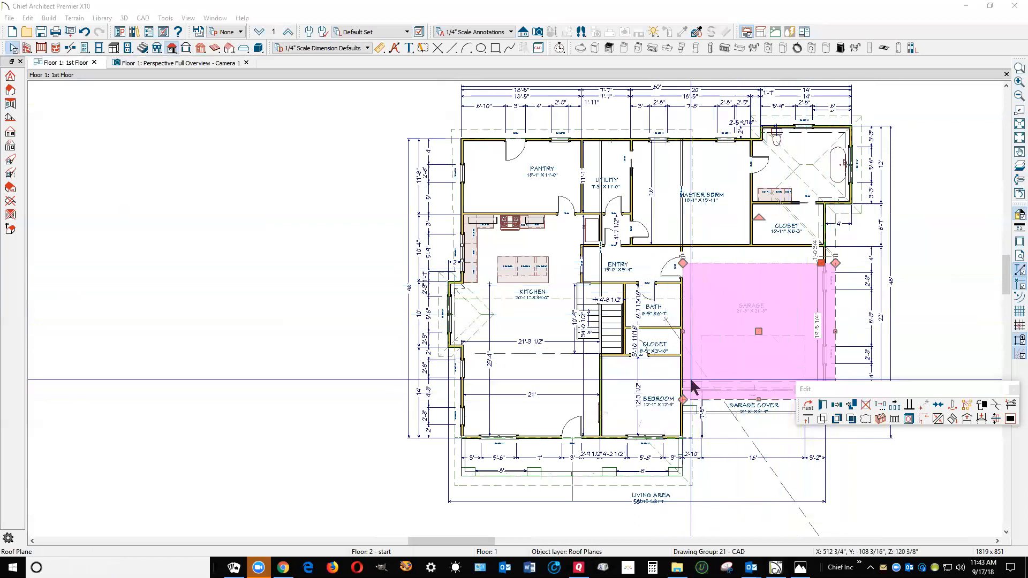
pyautogui.press('super')
pyautogui.click(885, 506)
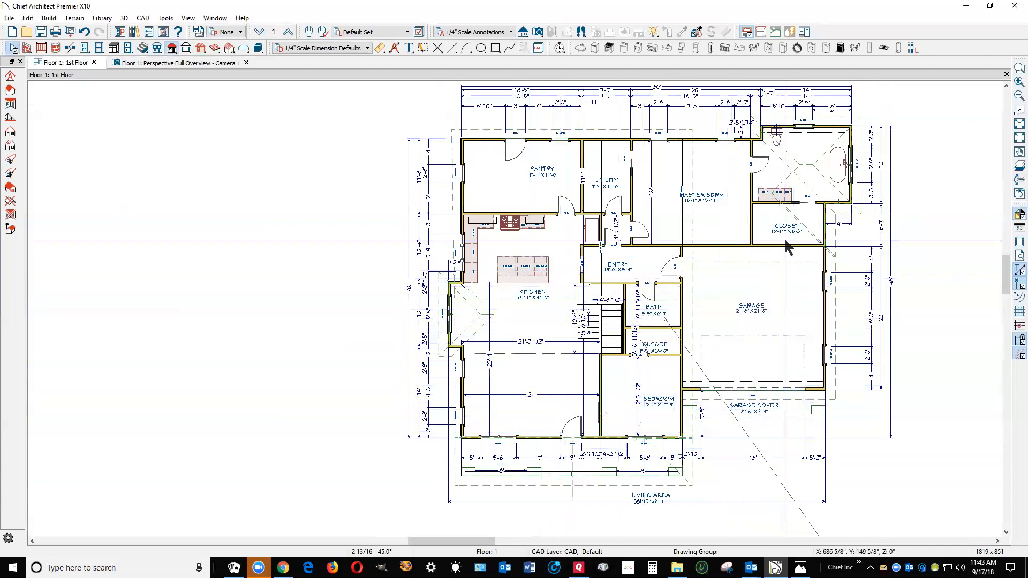
# Delete the leftover diagonal roof plane pieces over the master closet between the garage and the master bath
pyautogui.scroll(1, 802, 228)
pyautogui.scroll(4, 803, 230)
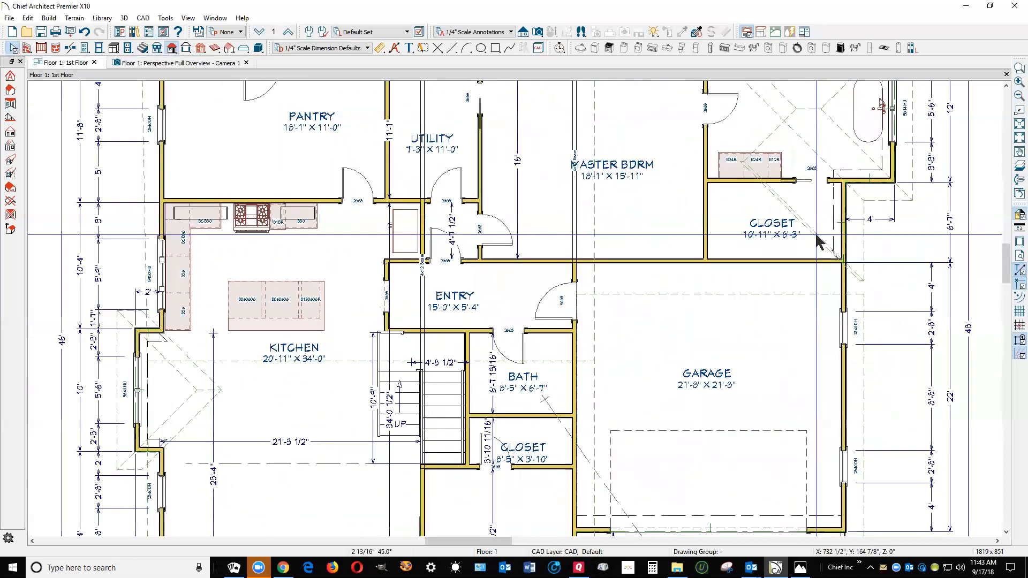
pyautogui.click(816, 235)
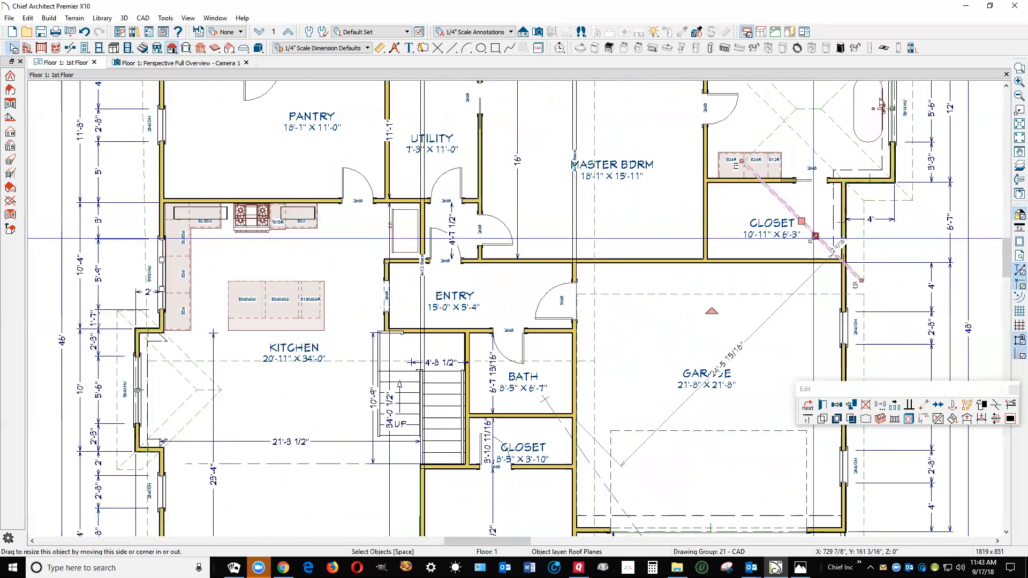
pyautogui.press('Escape')
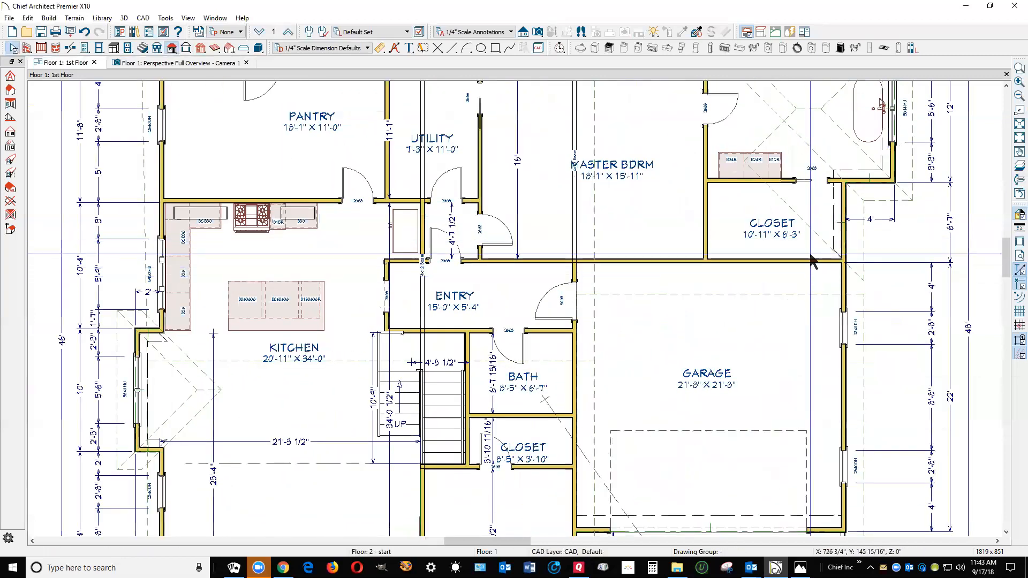
pyautogui.click(800, 229)
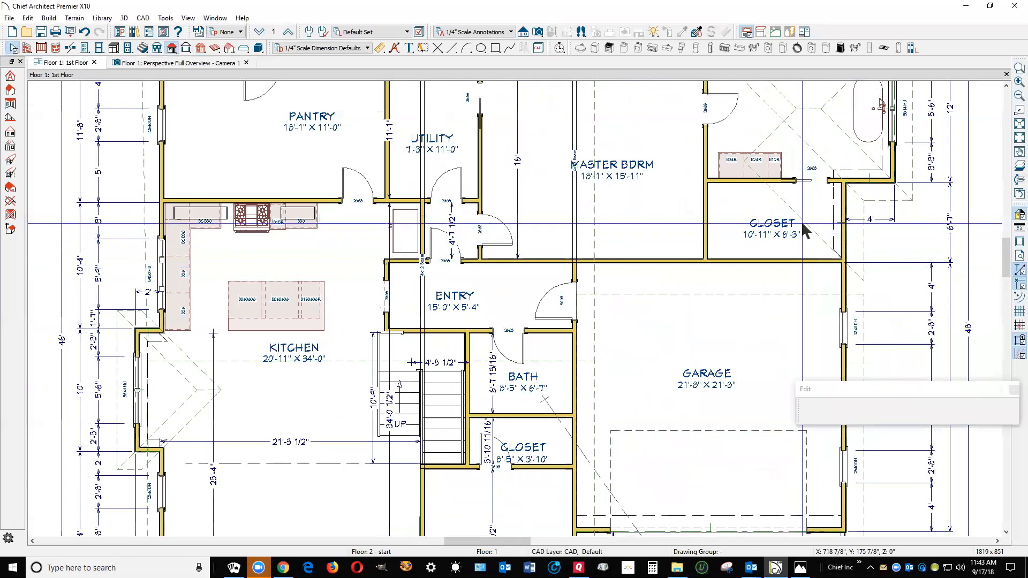
pyautogui.press('Escape')
pyautogui.click(822, 258)
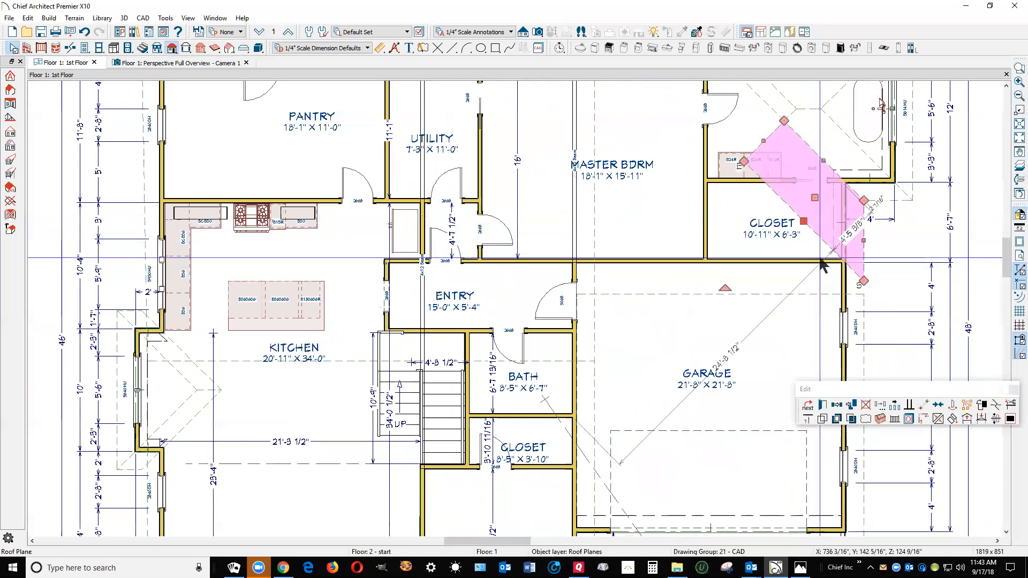
pyautogui.press('Escape')
# Check the height and pitch settings of the garage's front roof plane without changing them
pyautogui.scroll(-3, 764, 285)
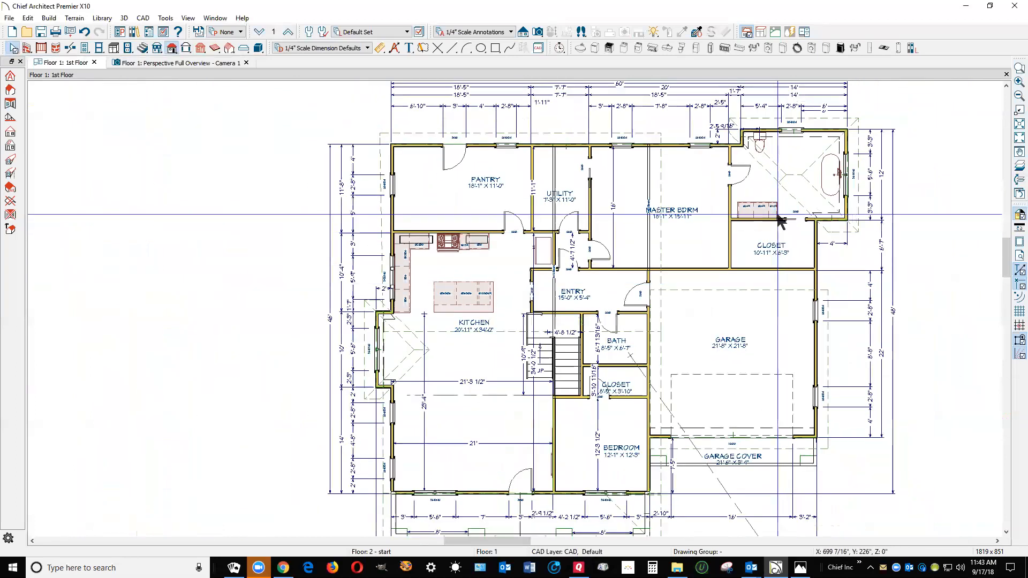
pyautogui.scroll(1, 746, 149)
pyautogui.scroll(1, 746, 148)
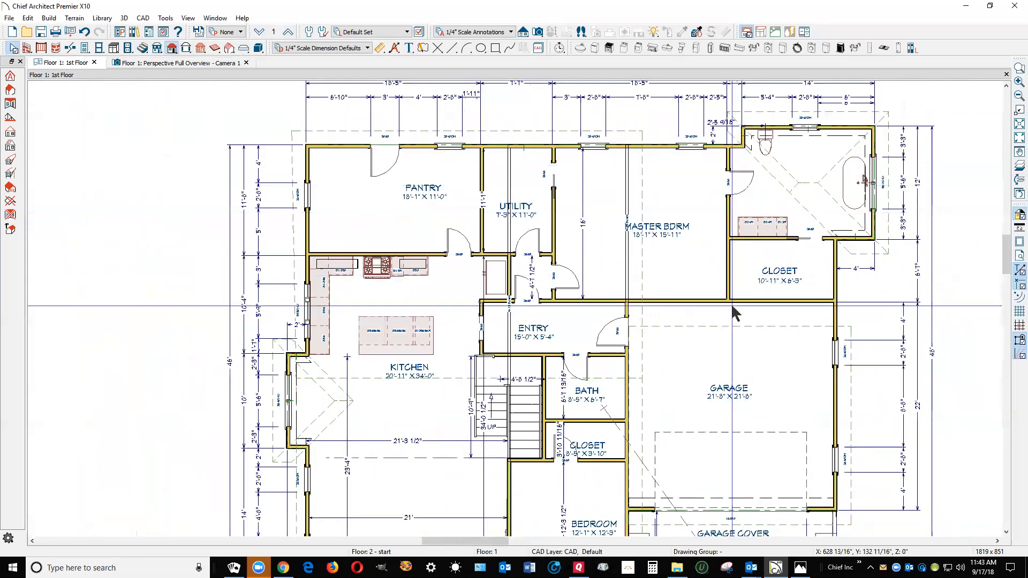
pyautogui.scroll(-1, 729, 299)
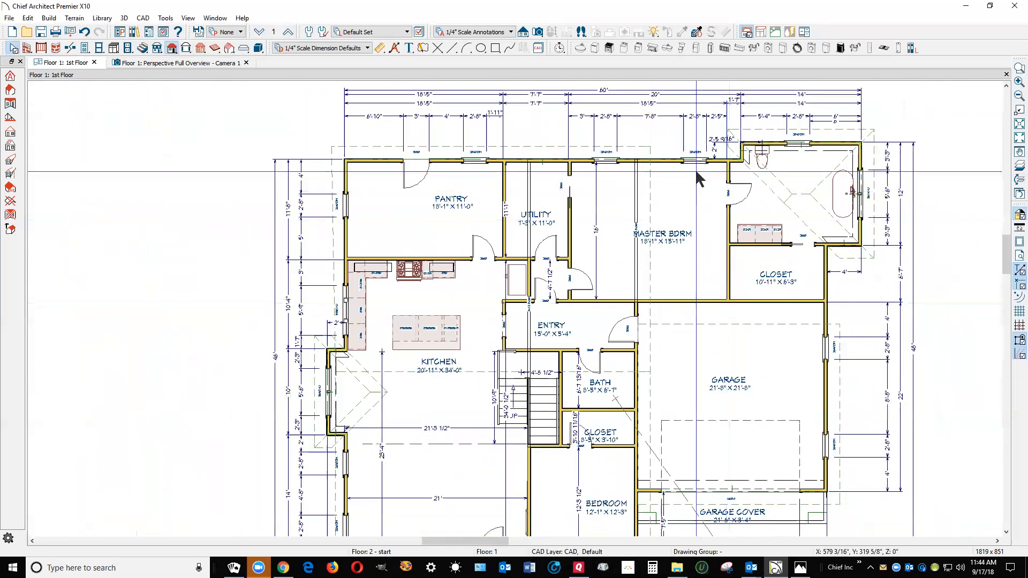
pyautogui.scroll(-1, 658, 142)
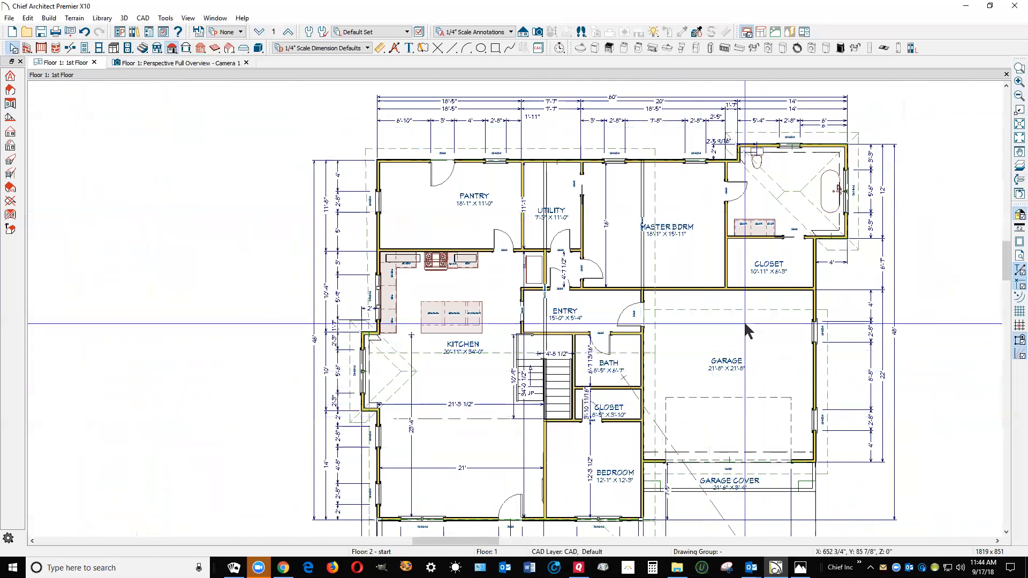
pyautogui.click(754, 310)
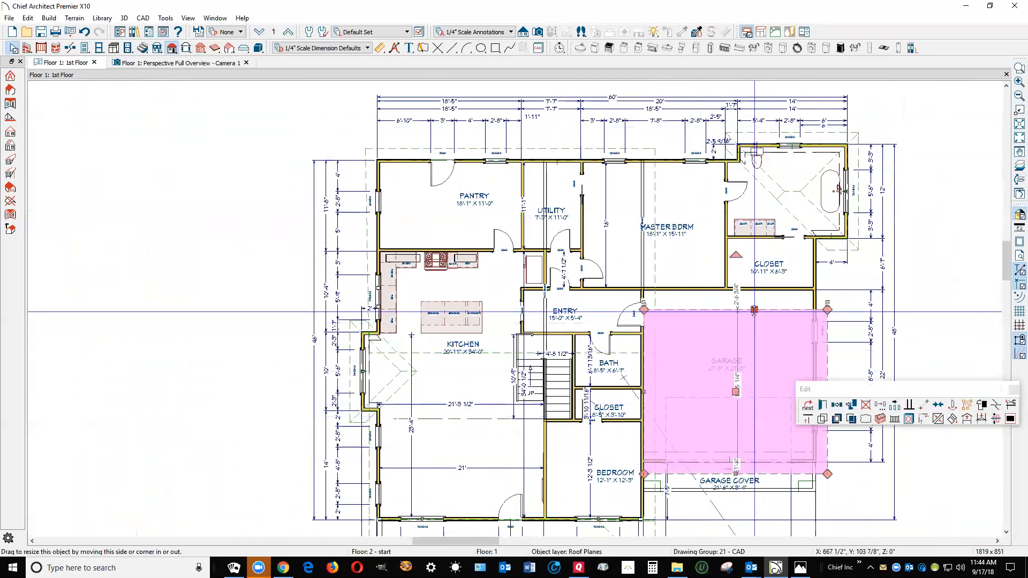
pyautogui.doubleClick(754, 310)
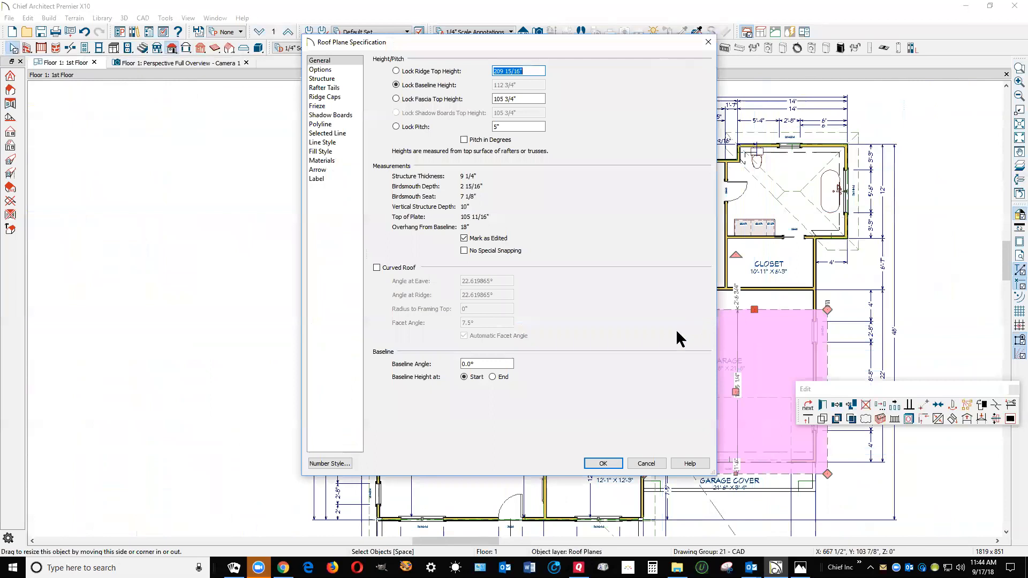
pyautogui.click(654, 461)
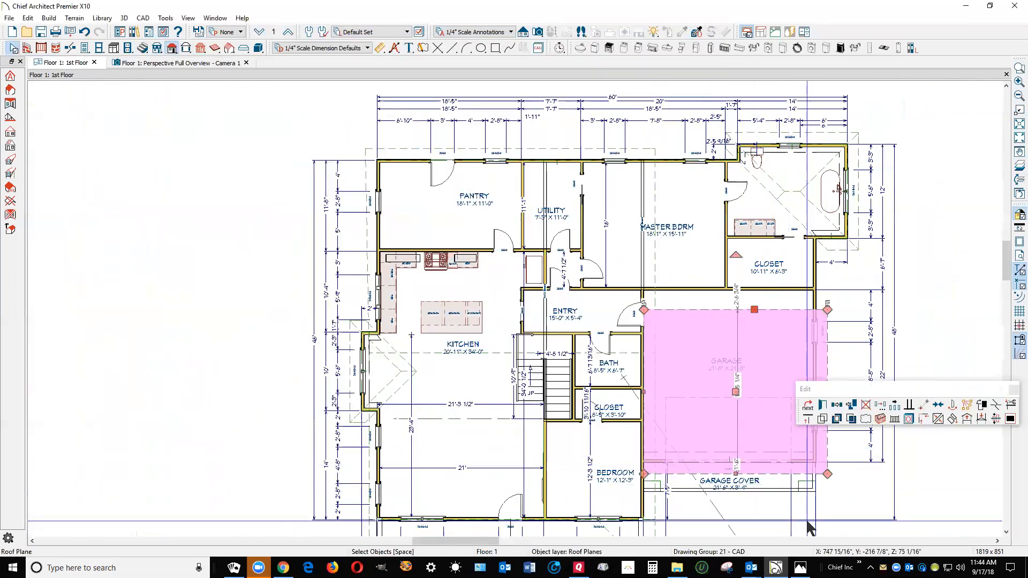
# Draw a new roof plane over the garage cover, with its baseline along the cover's front edge and its upper edge at the garage front wall
pyautogui.scroll(2, 806, 517)
pyautogui.scroll(1, 806, 517)
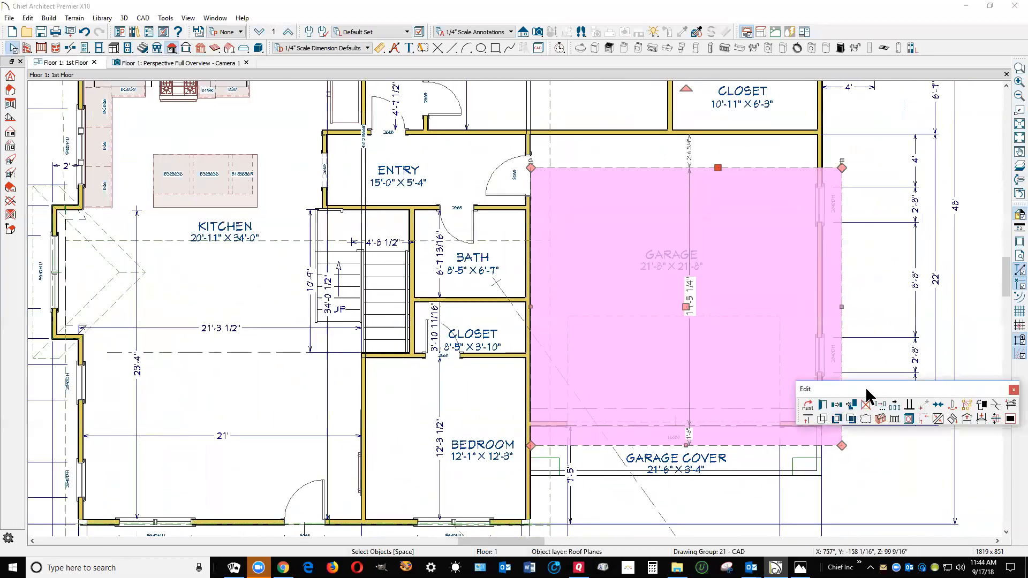
pyautogui.moveTo(857, 418); pyautogui.dragTo(313, 294)
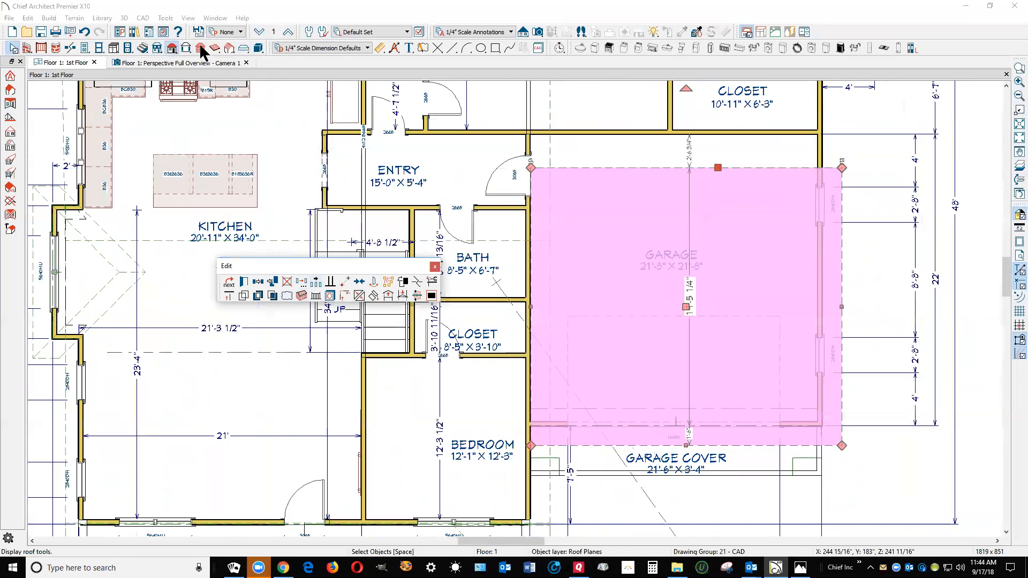
pyautogui.click(172, 50)
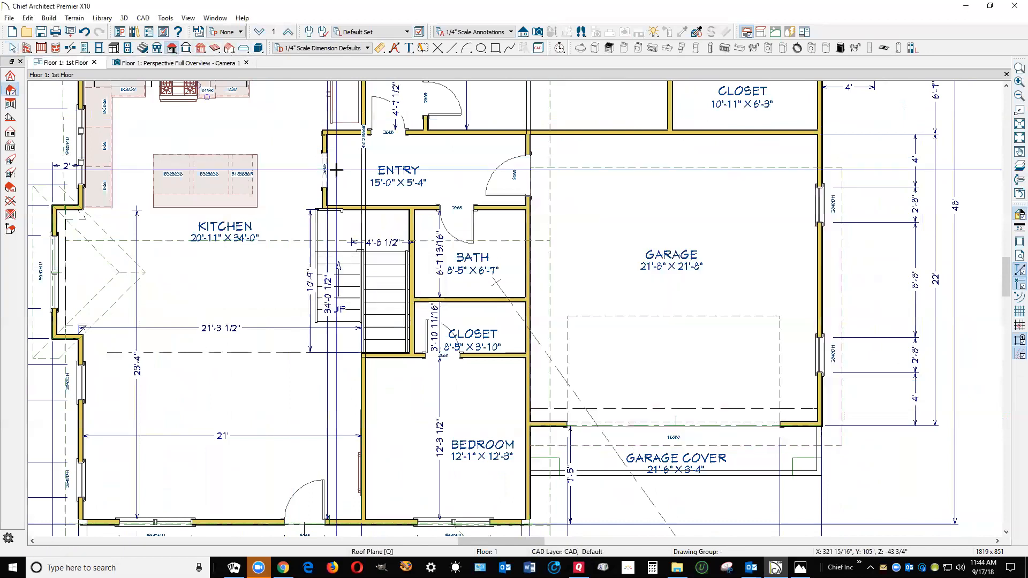
pyautogui.moveTo(586, 478); pyautogui.dragTo(758, 479)
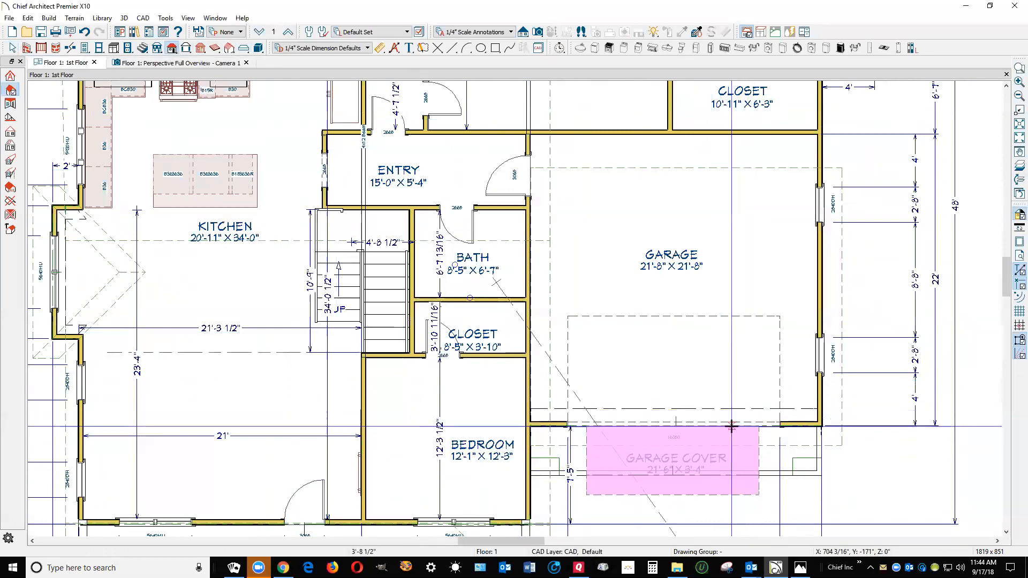
pyautogui.click(735, 426)
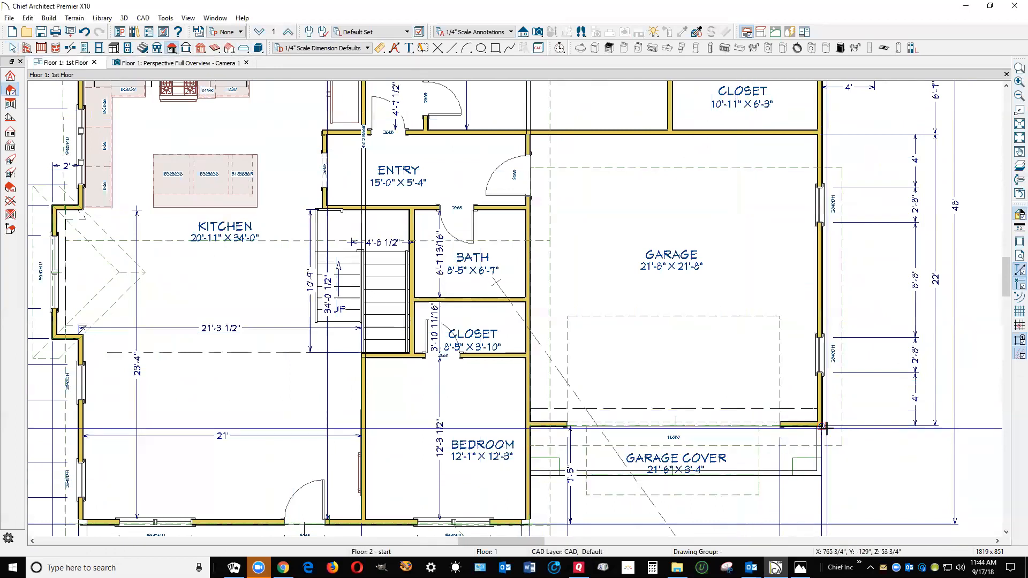
# Stretch the garage cover roof plane from the bedroom wall to the garage's outer eave line and set its pitch to 4
pyautogui.press('space')
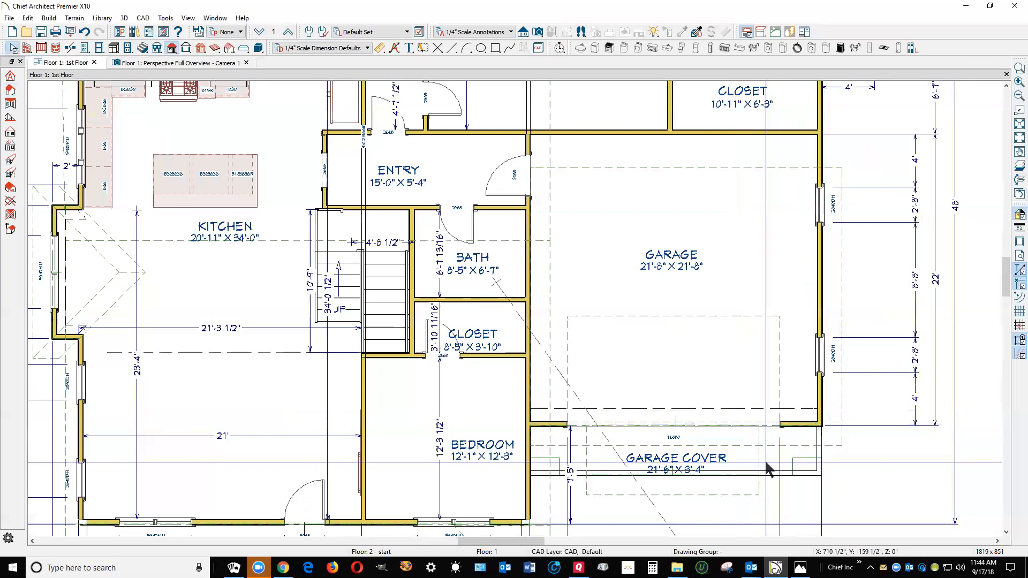
pyautogui.click(761, 468)
pyautogui.moveTo(760, 467); pyautogui.dragTo(841, 406)
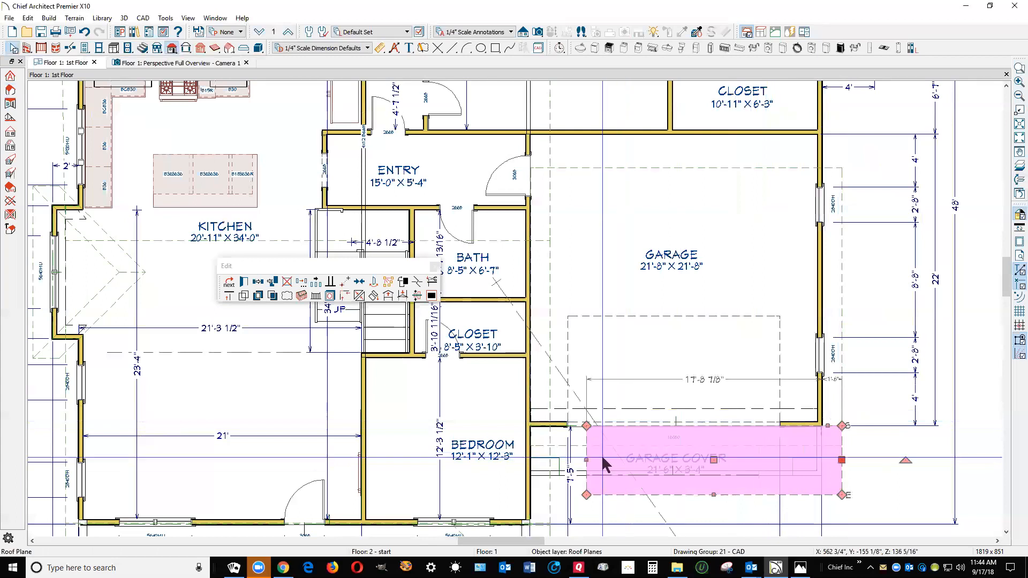
pyautogui.moveTo(587, 459); pyautogui.dragTo(533, 441)
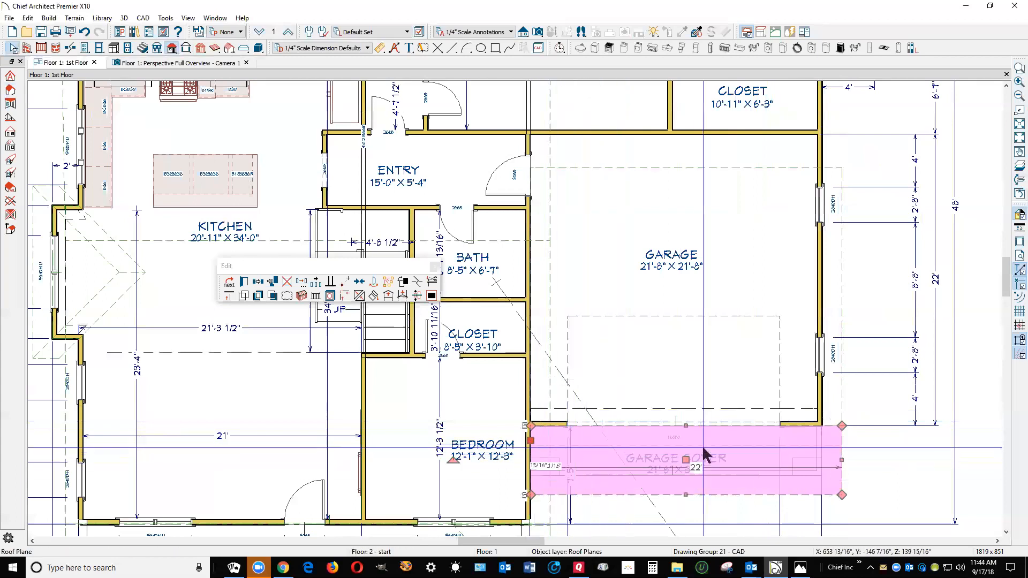
pyautogui.click(245, 283)
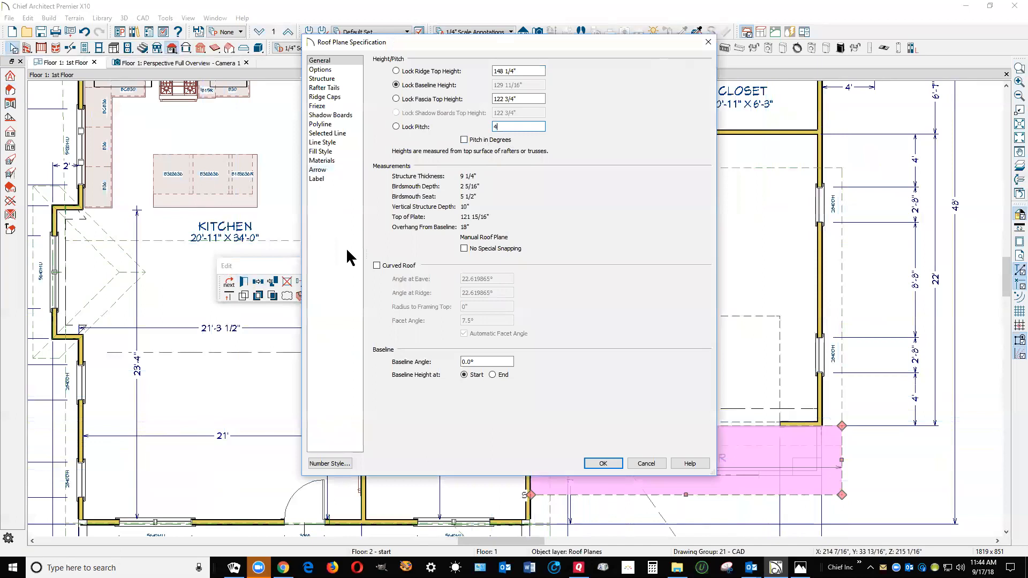
pyautogui.click(613, 460)
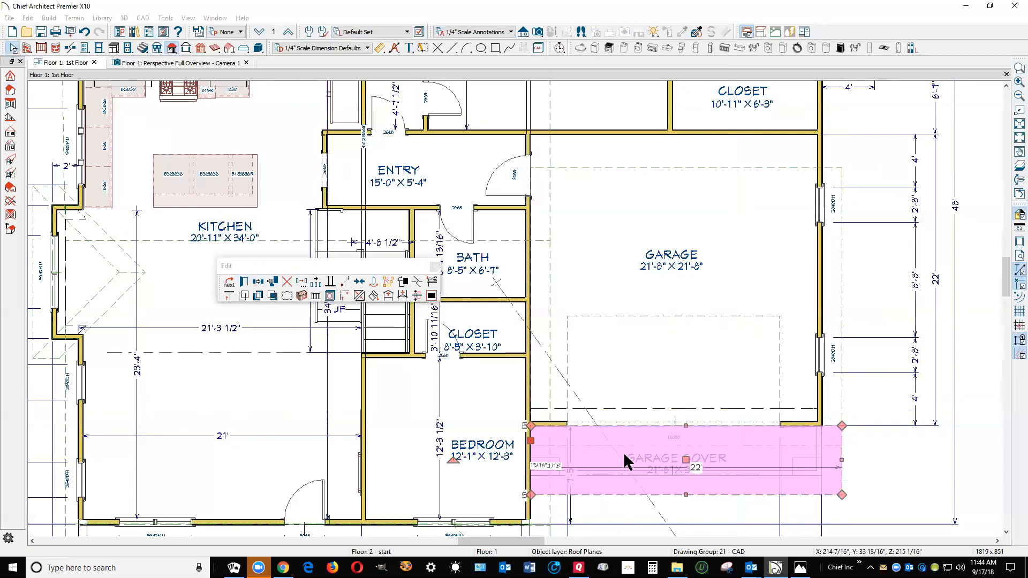
# Pull the garage front roof plane's eave edge back to the garage front wall and set its pitch to 7
pyautogui.click(850, 350)
pyautogui.click(845, 334)
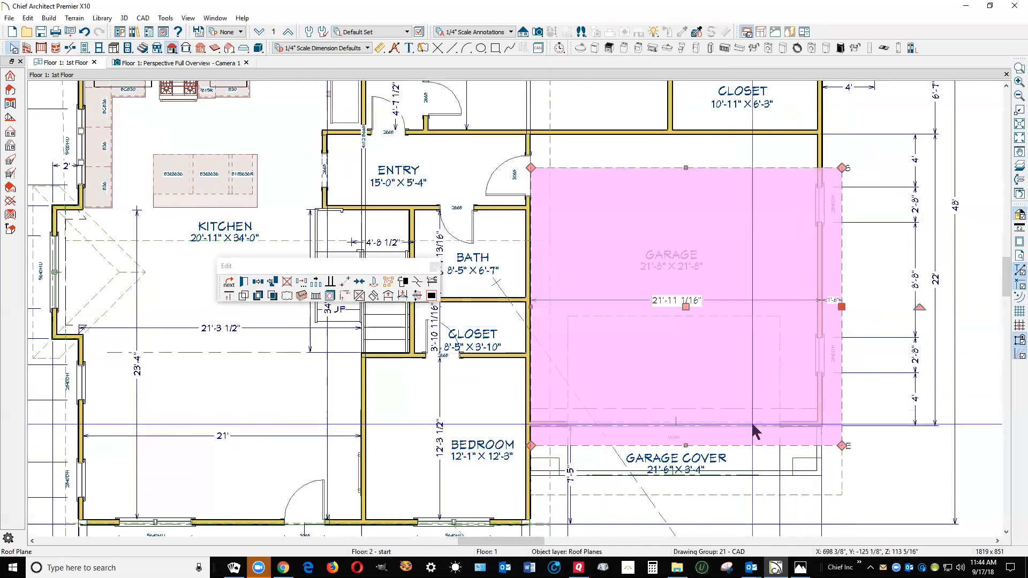
pyautogui.moveTo(686, 445); pyautogui.dragTo(687, 426)
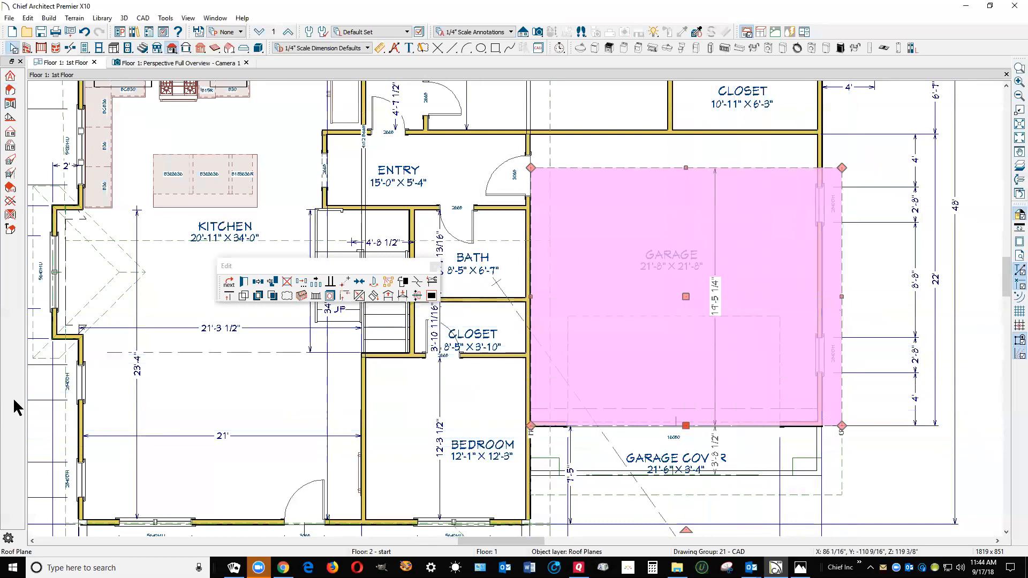
pyautogui.click(241, 284)
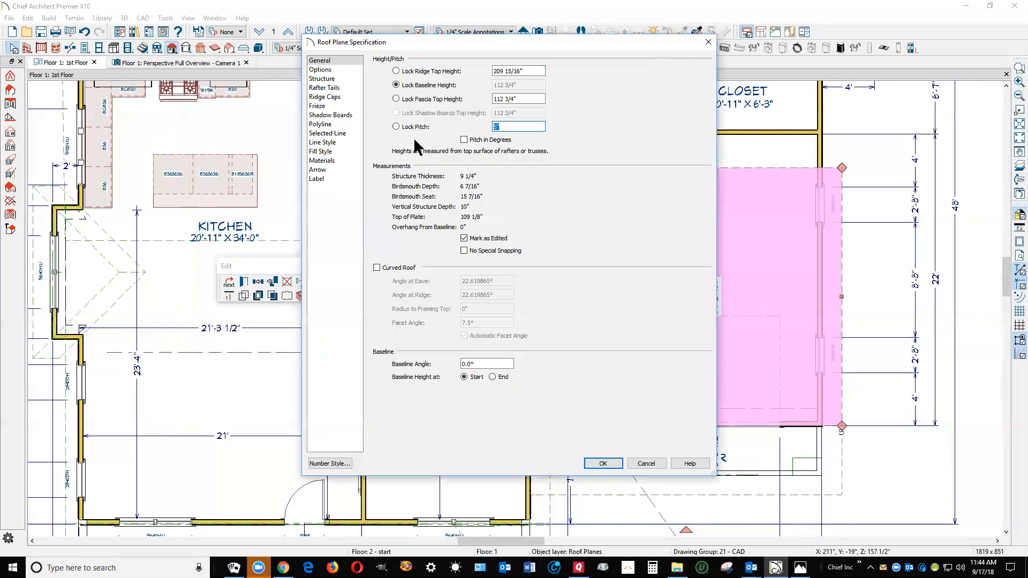
pyautogui.write('7')
pyautogui.click(603, 463)
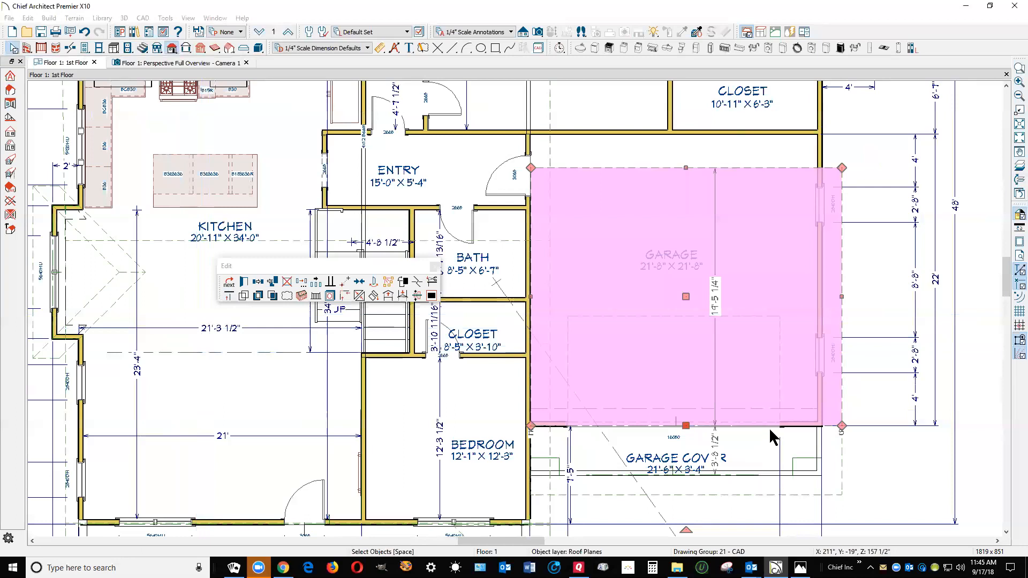
pyautogui.press('Escape')
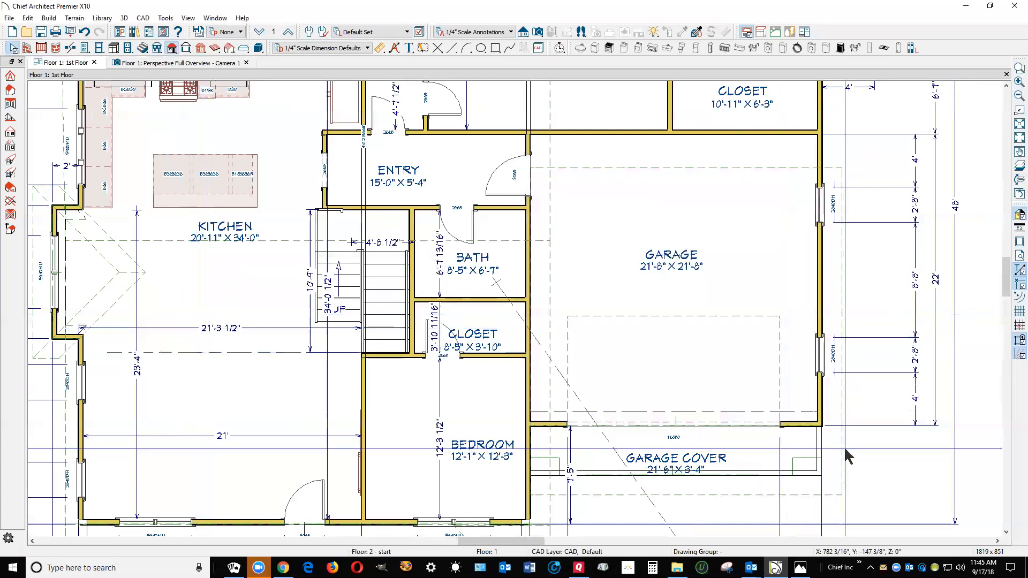
# Copy the garage cover plane's ridge top height, then lock the garage front plane's pitch and set its fascia top height to 144 1/2"
pyautogui.click(845, 449)
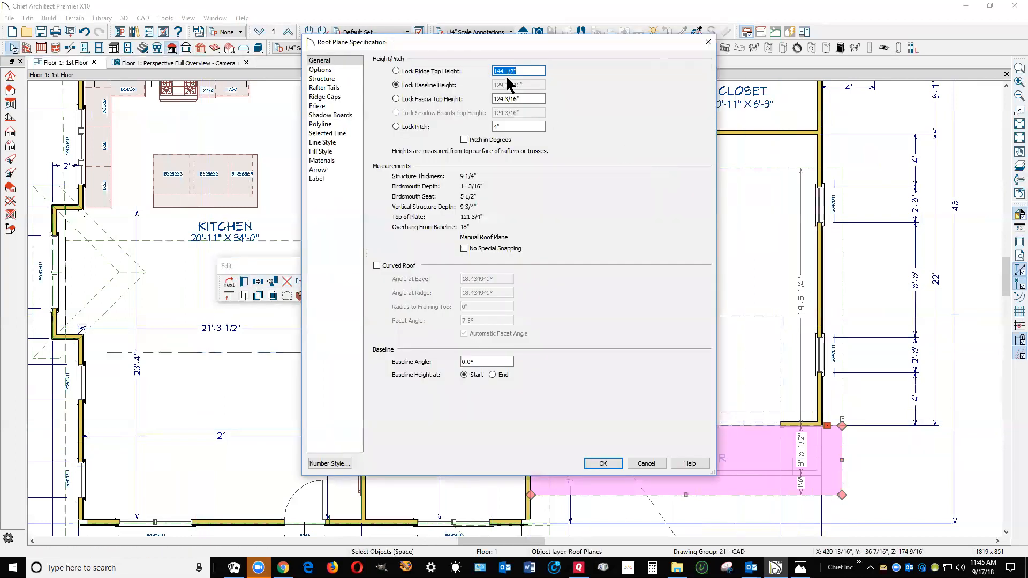
pyautogui.rightClick(509, 71)
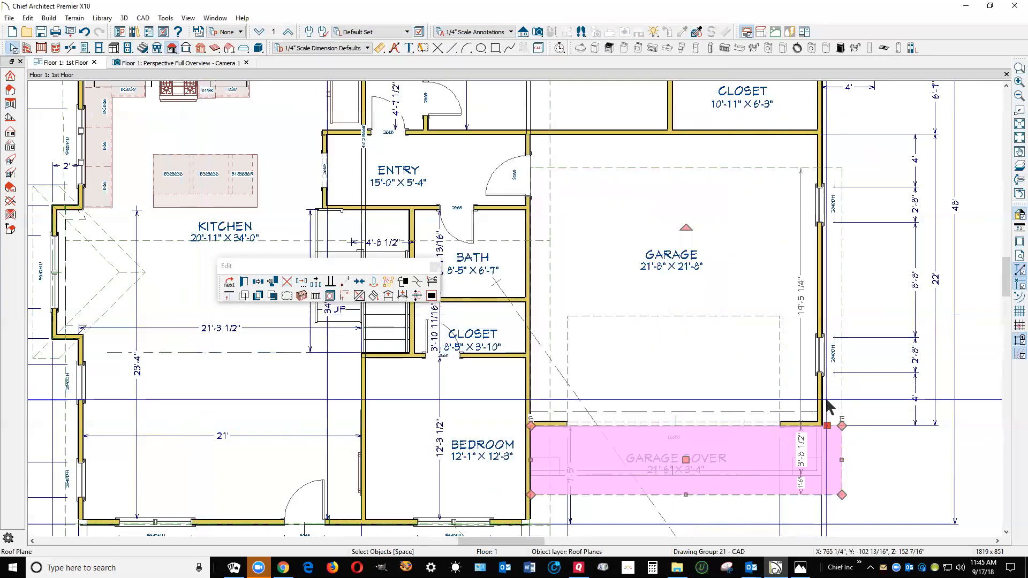
pyautogui.click(842, 393)
pyautogui.click(843, 398)
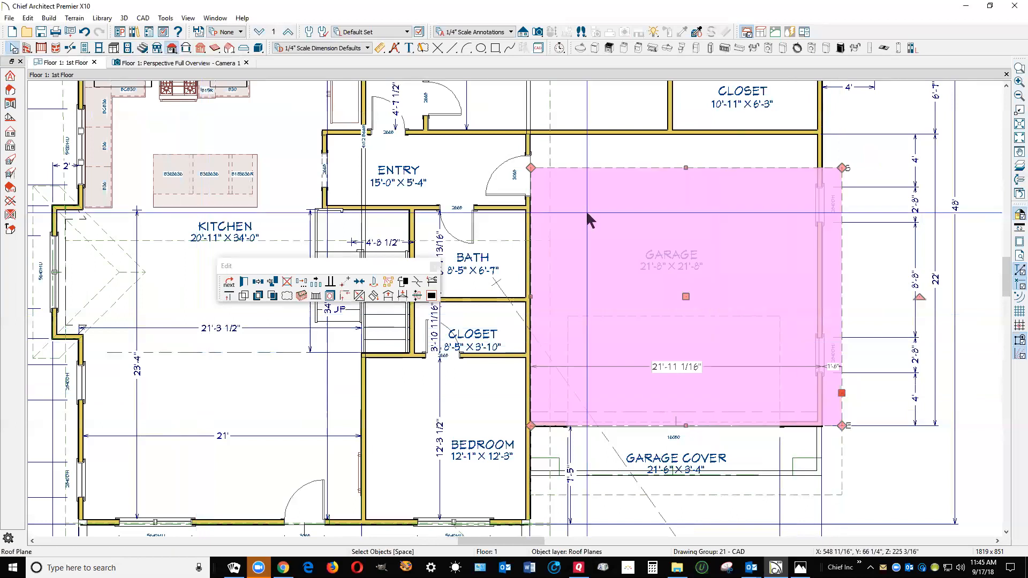
pyautogui.click(244, 282)
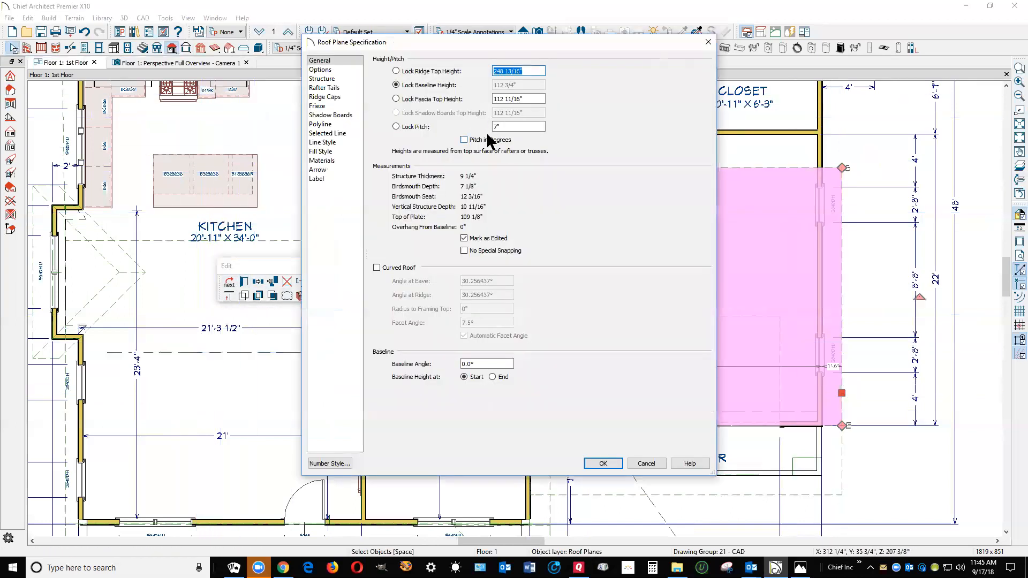
pyautogui.click(415, 128)
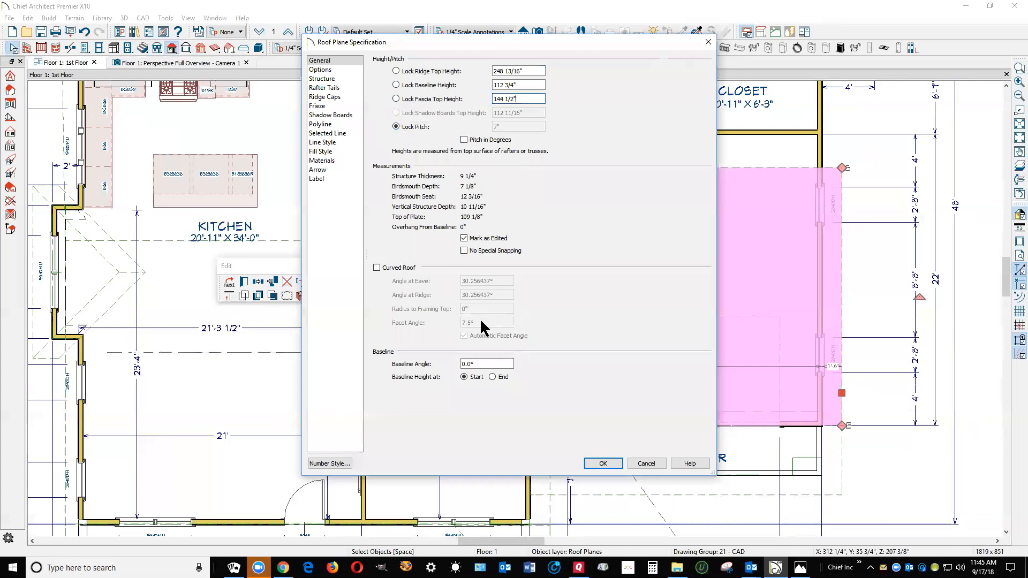
pyautogui.click(603, 463)
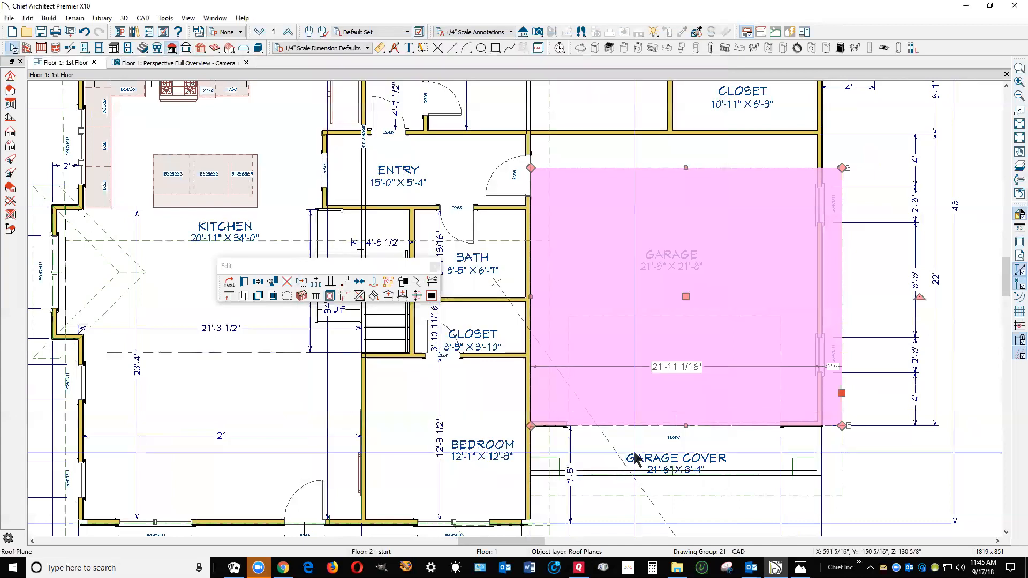
pyautogui.press('Escape')
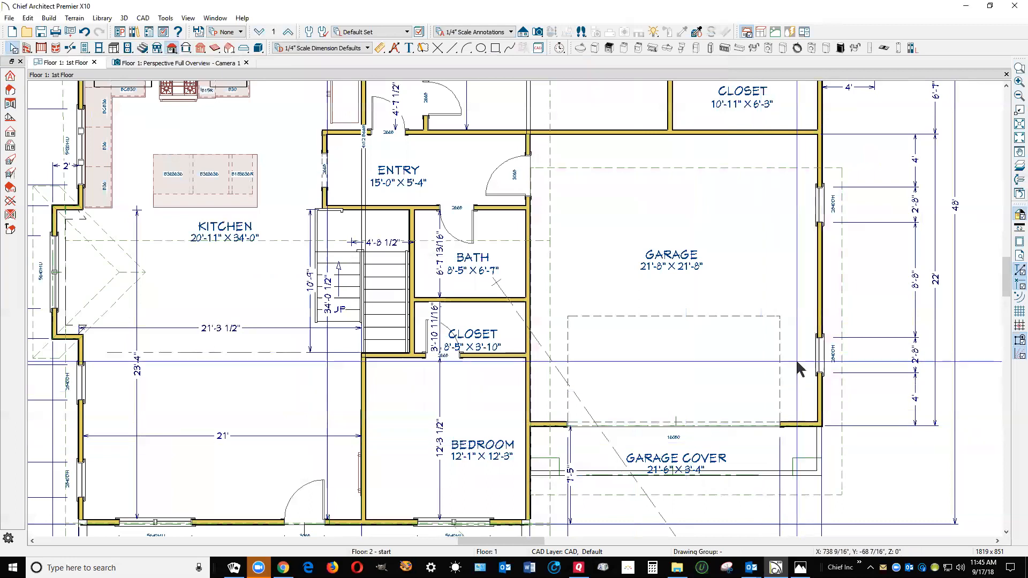
# In the perspective view, join the upper edge of the garage cover roof plane to the garage's front roof plane
pyautogui.scroll(-1, 836, 365)
pyautogui.scroll(-2, 837, 354)
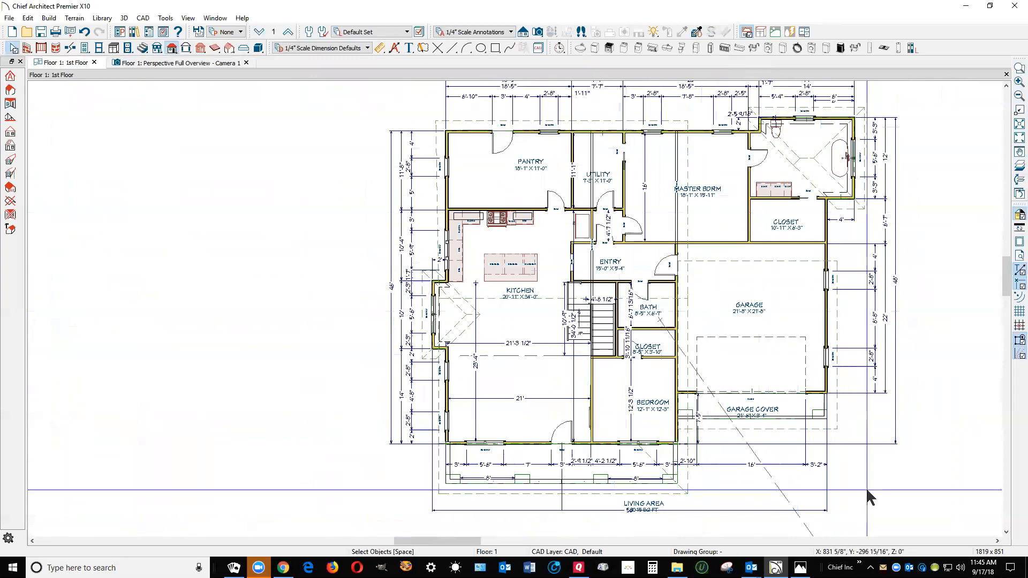
pyautogui.hotkey('ctrl', 'Tab')
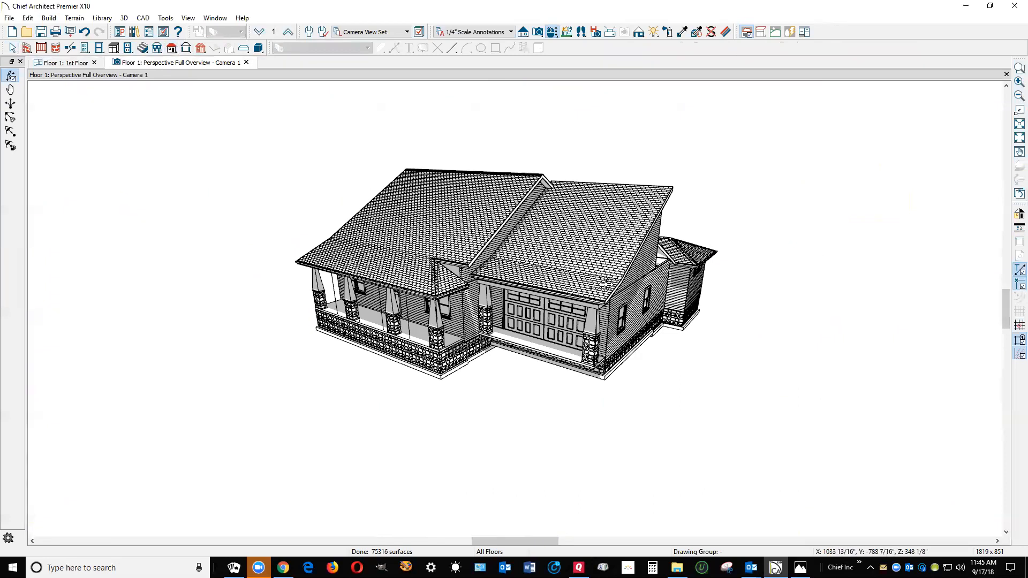
pyautogui.scroll(2, 606, 283)
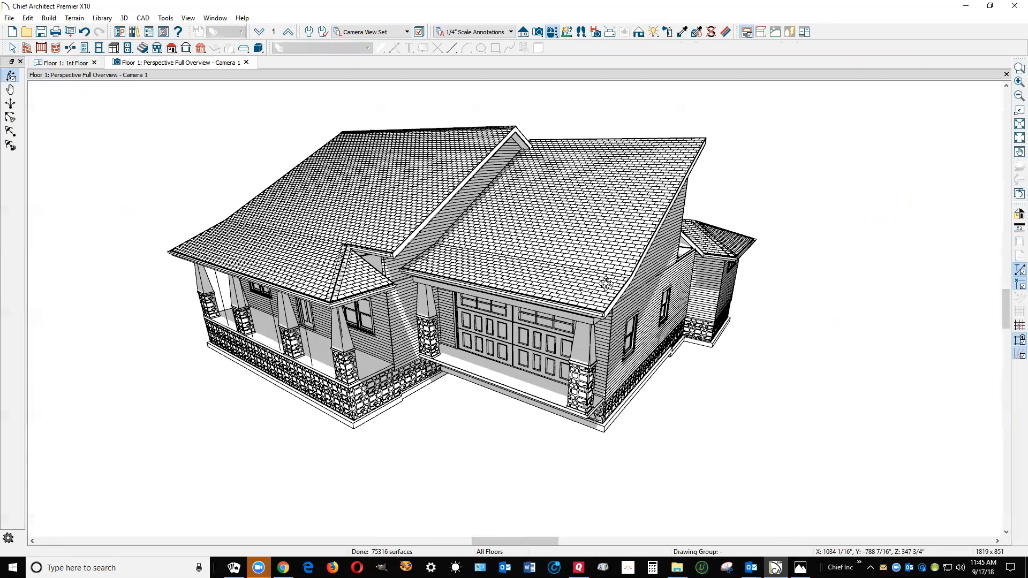
pyautogui.press('space')
pyautogui.rightClick(606, 284)
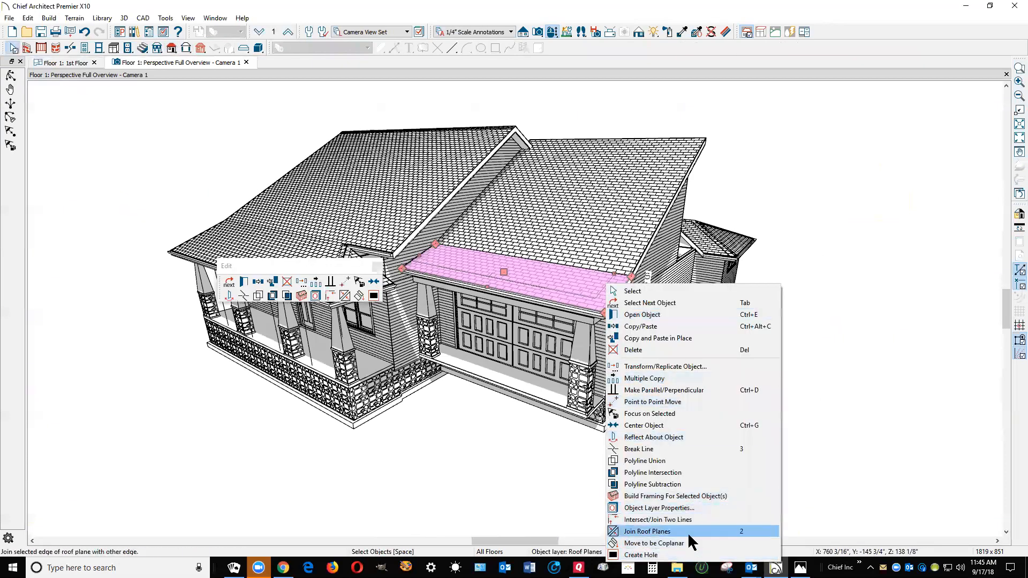
pyautogui.click(627, 278)
pyautogui.press('Tab')
pyautogui.press('Tab')
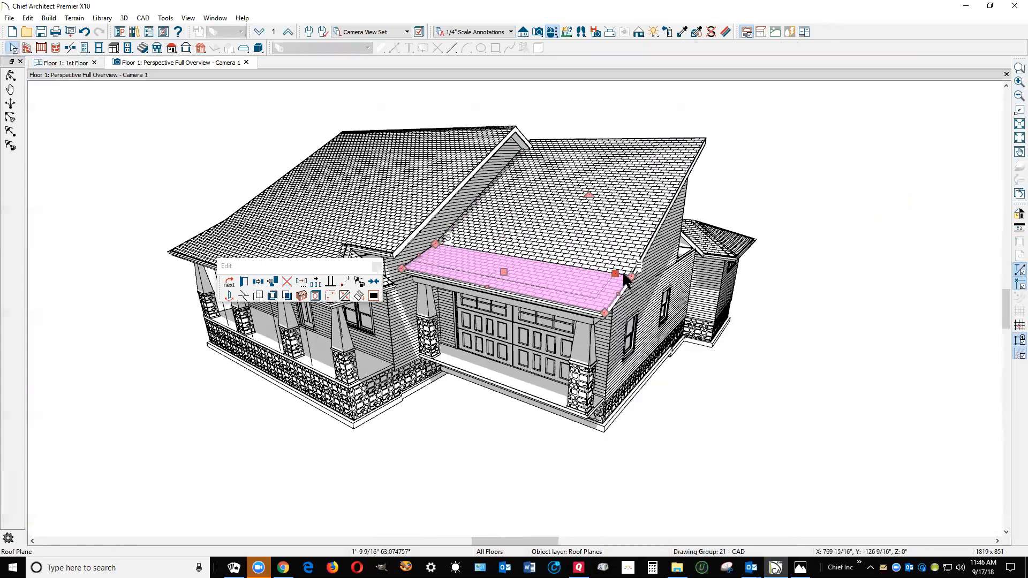
pyautogui.click(622, 271)
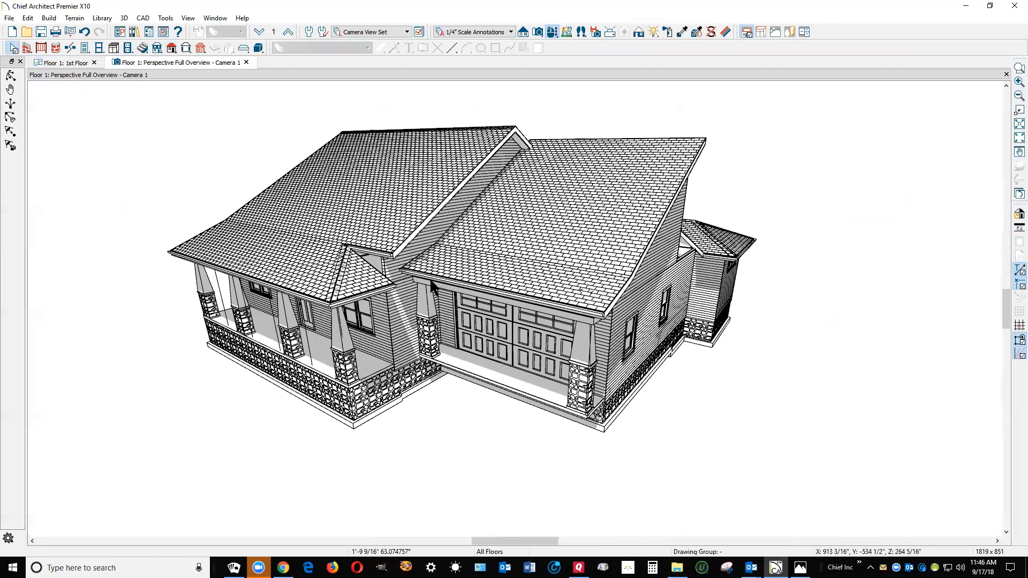
# Inspect the roof in 3D from the porch front and around to the kitchen bay side
pyautogui.click(12, 77)
pyautogui.moveTo(316, 178); pyautogui.dragTo(402, 158)
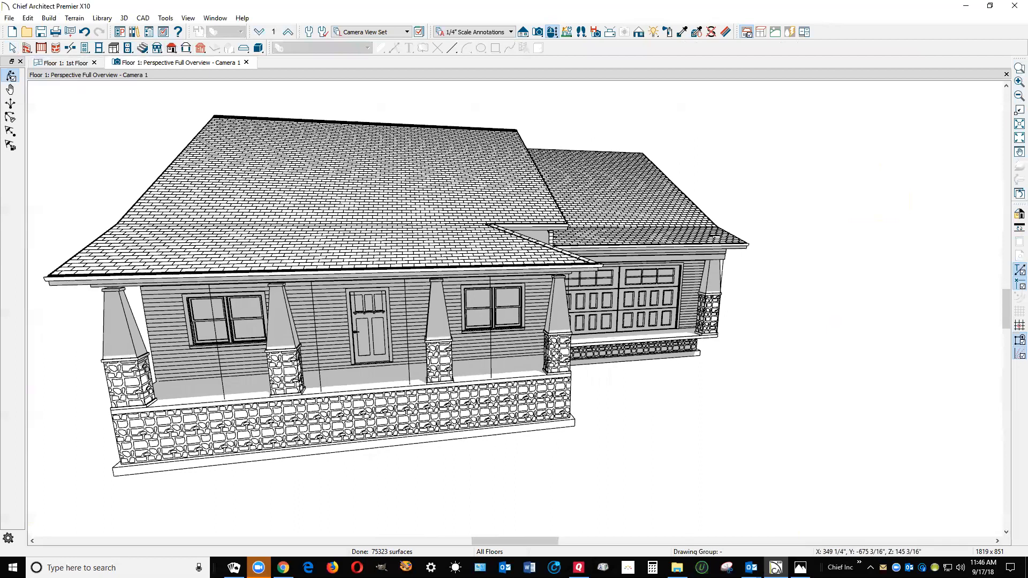
pyautogui.moveTo(570, 314); pyautogui.dragTo(284, 335)
pyautogui.moveTo(397, 336); pyautogui.dragTo(561, 331)
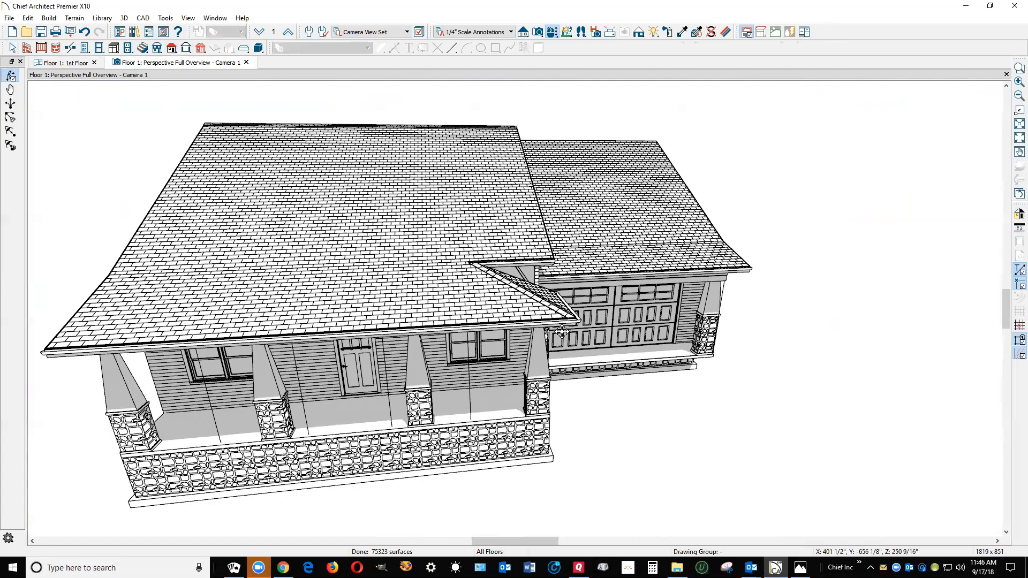
pyautogui.moveTo(601, 329); pyautogui.dragTo(717, 319)
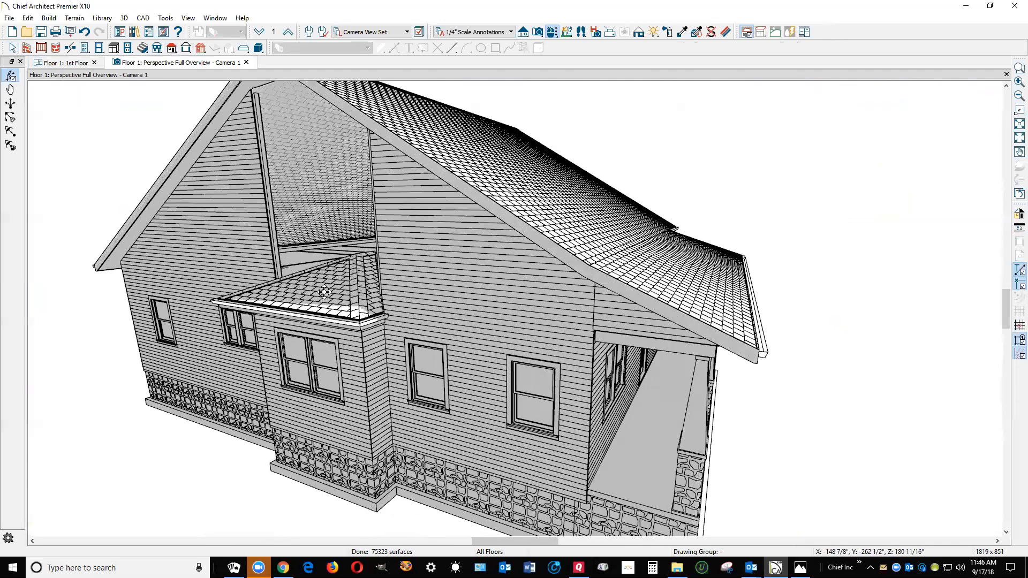
# In the floor plan, break the kitchen bay's front-side roof plane edge at the bay wall corner and extend its ridge corner to the window wall
pyautogui.hotkey('ctrl', 'Tab')
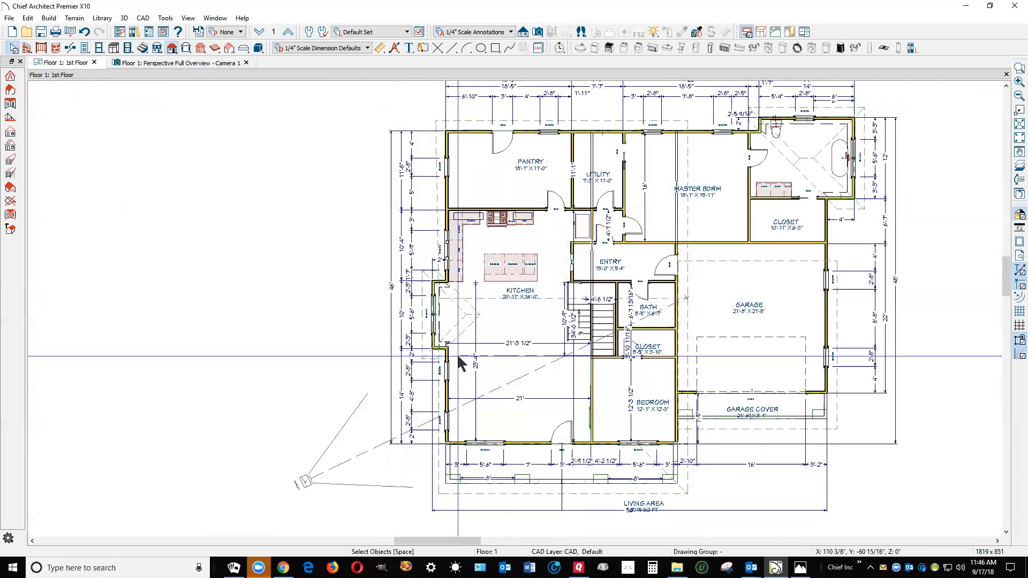
pyautogui.scroll(3, 441, 352)
pyautogui.scroll(3, 456, 332)
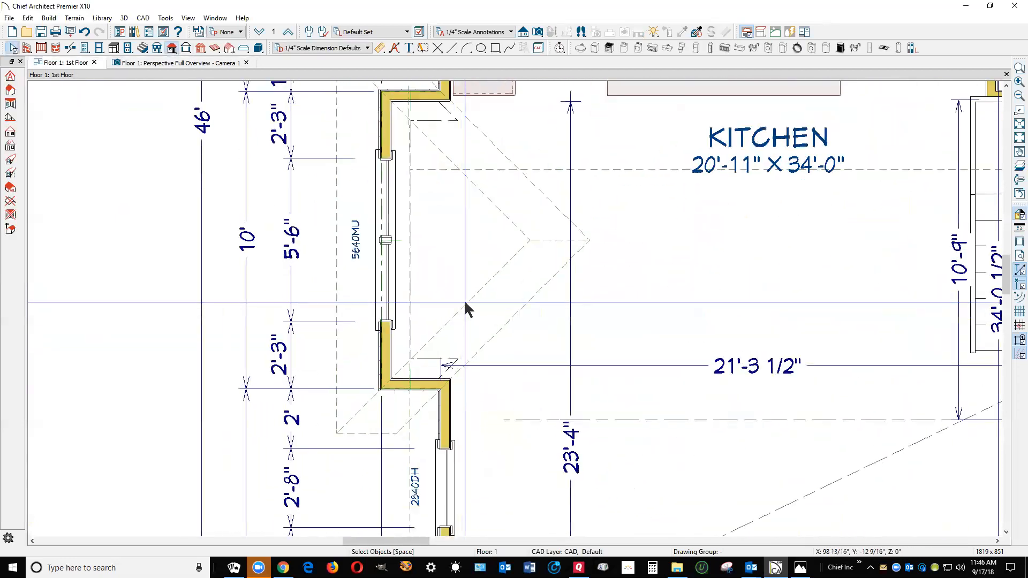
pyautogui.click(507, 284)
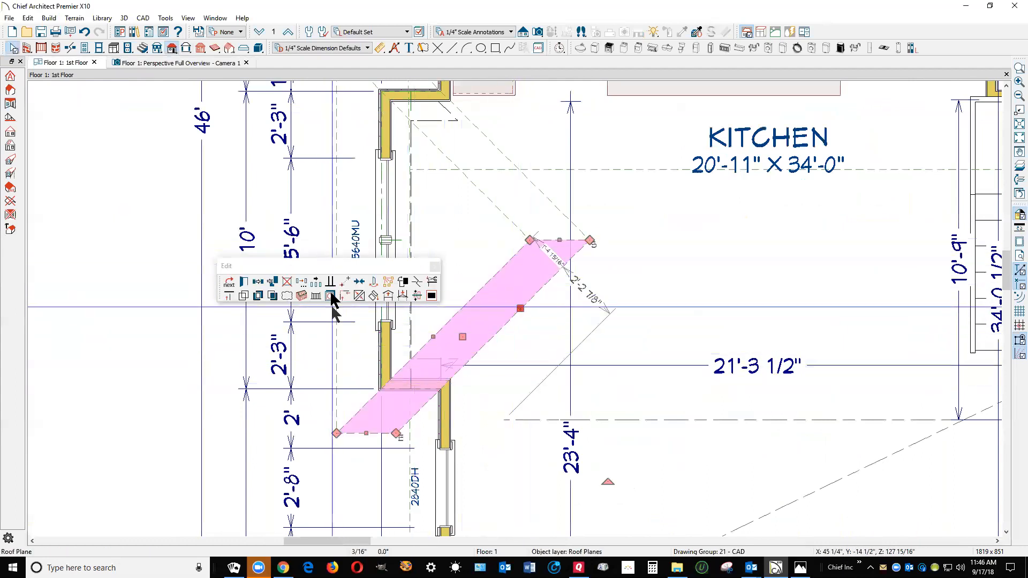
pyautogui.click(328, 268)
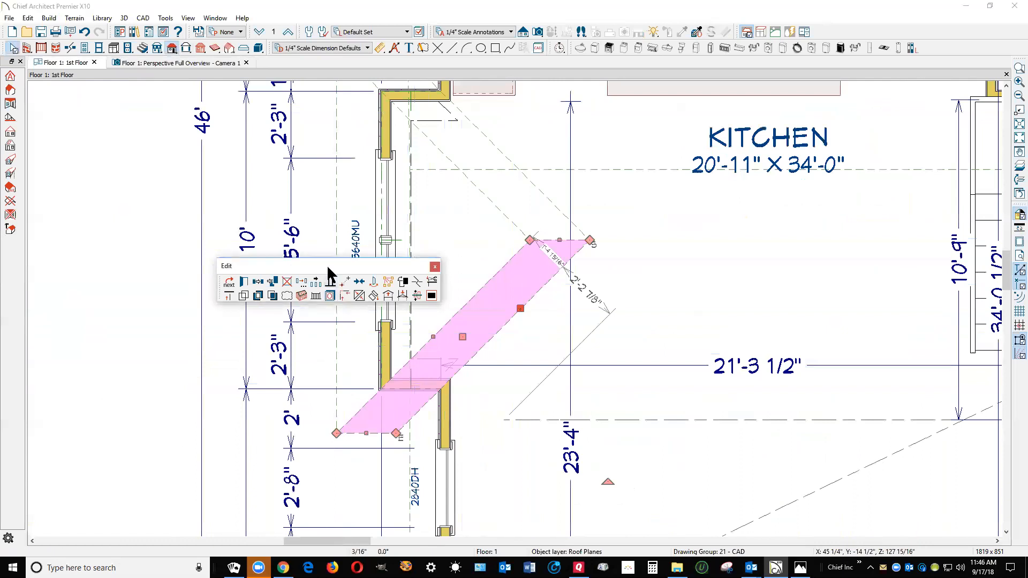
pyautogui.moveTo(328, 268); pyautogui.dragTo(161, 256)
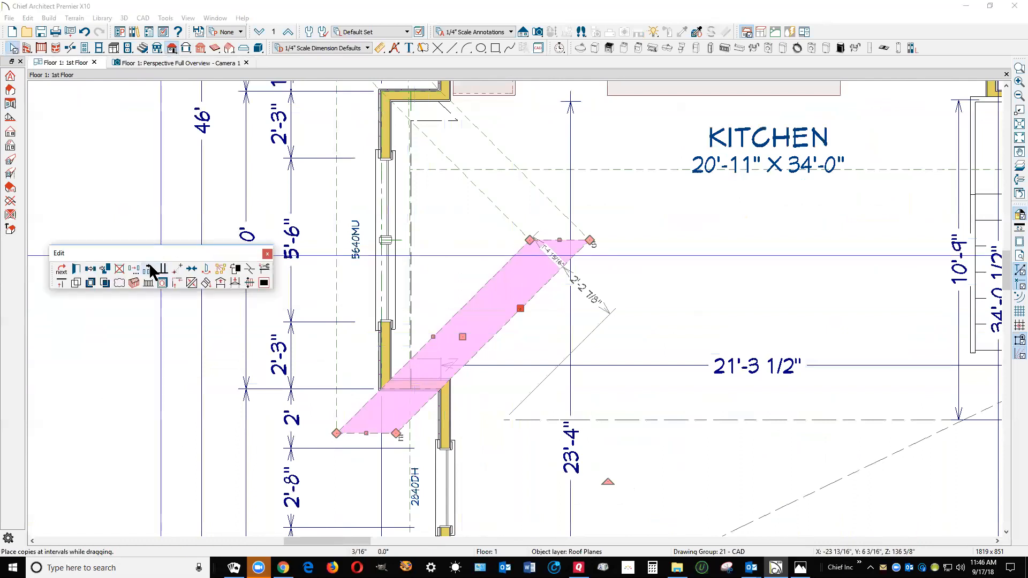
pyautogui.click(249, 270)
pyautogui.click(378, 392)
pyautogui.click(379, 391)
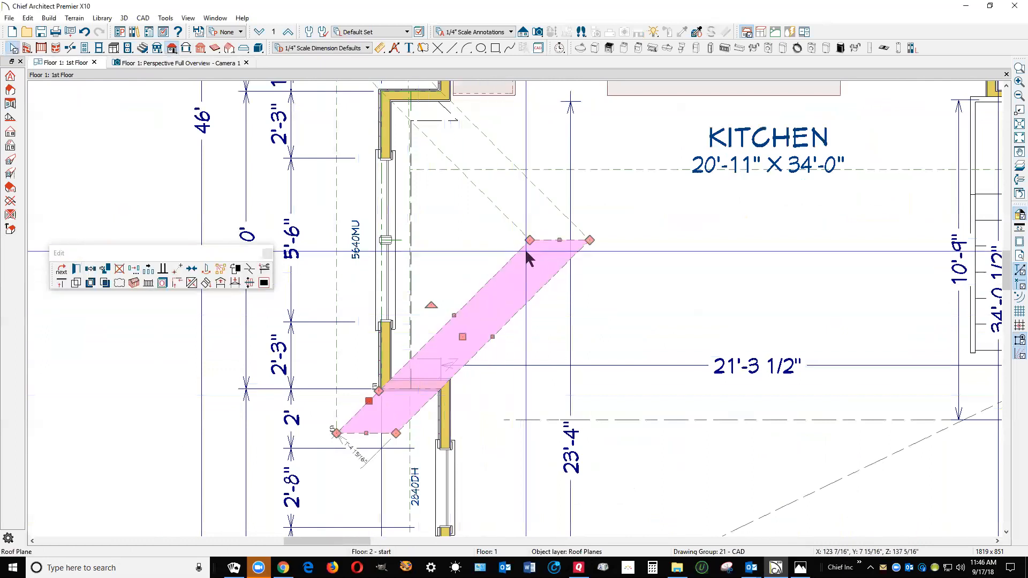
pyautogui.moveTo(530, 240); pyautogui.dragTo(377, 239)
pyautogui.press('Escape')
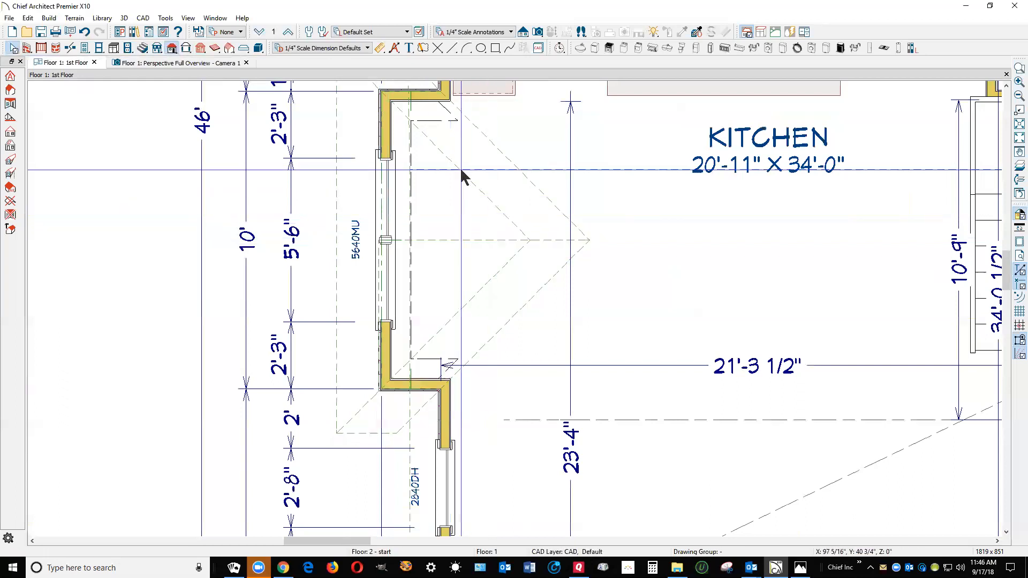
# Break the kitchen bay's end roof plane edge at the front bay wall corner and pull its ridge point to the rear bay corner
pyautogui.scroll(1, 501, 210)
pyautogui.click(499, 212)
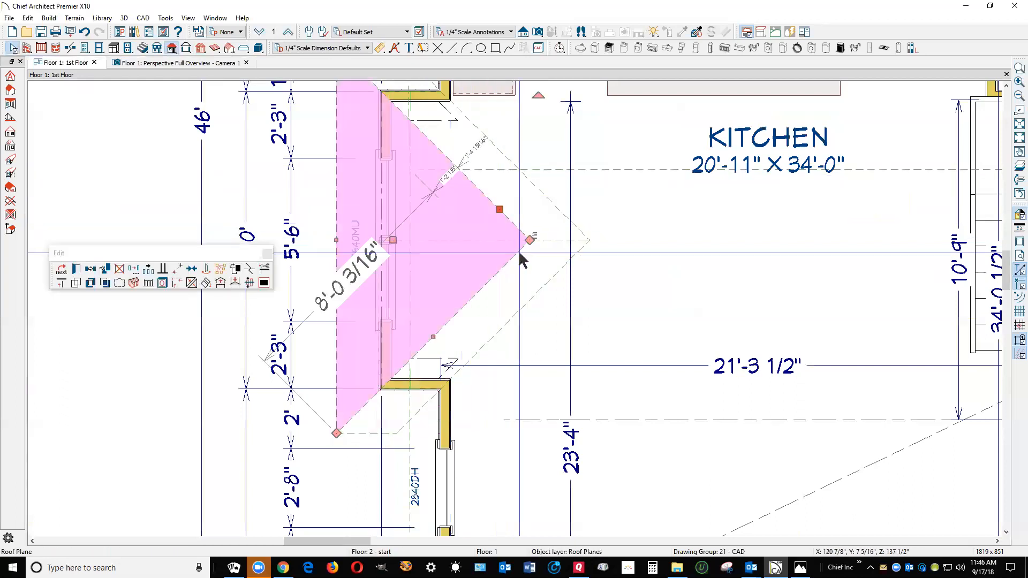
pyautogui.scroll(-2, 520, 253)
pyautogui.scroll(2, 468, 195)
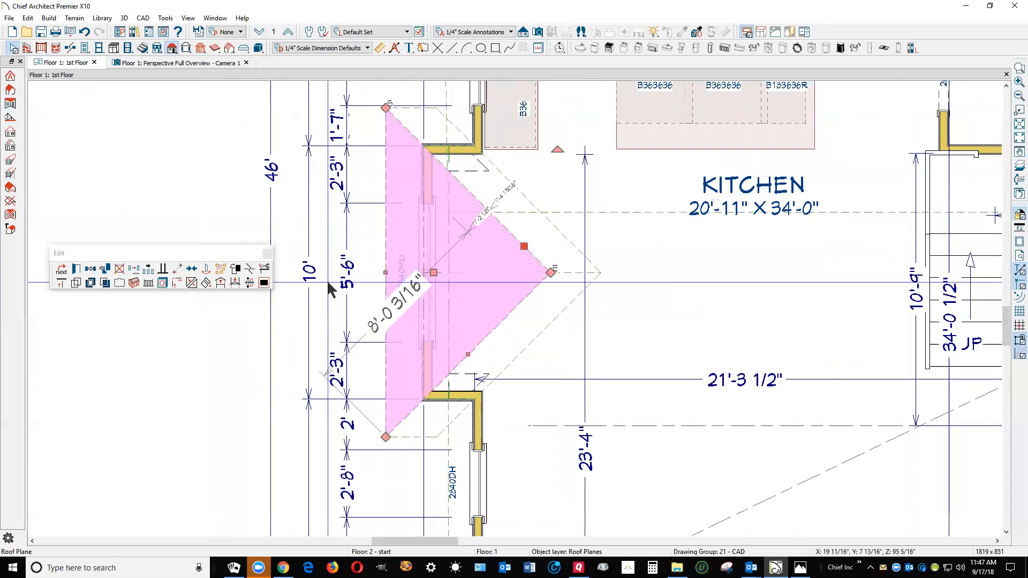
pyautogui.click(249, 268)
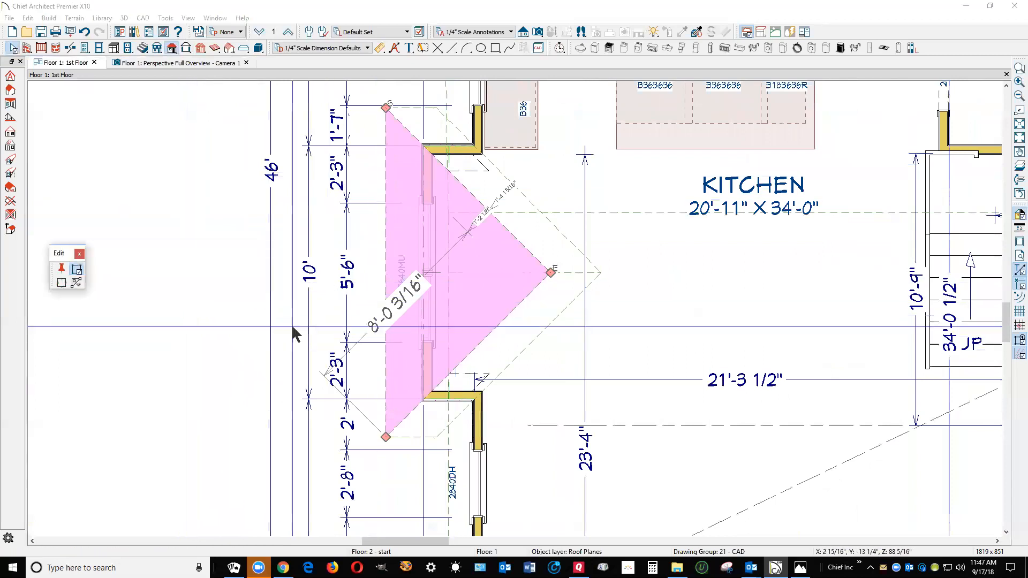
pyautogui.click(418, 403)
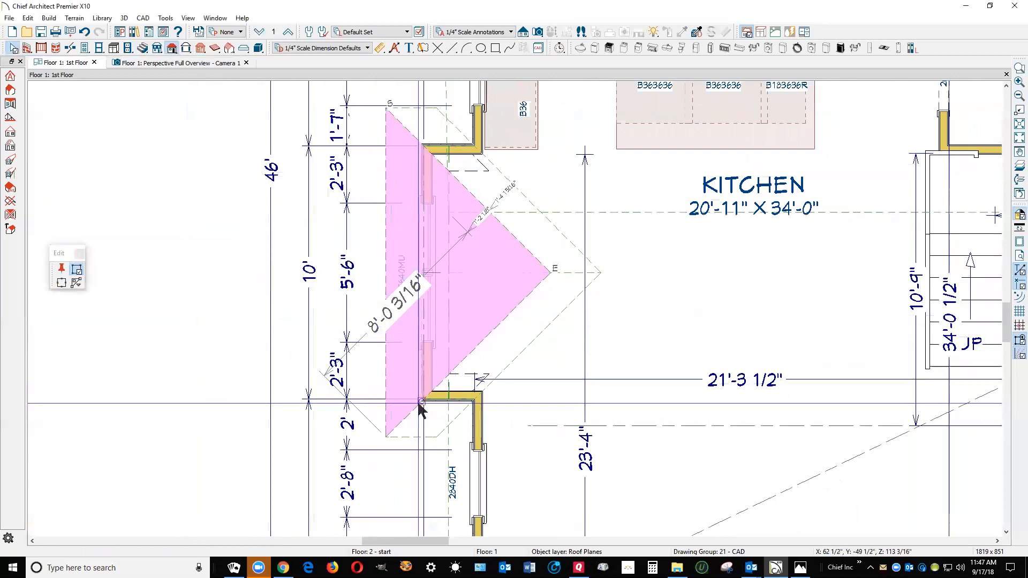
pyautogui.moveTo(549, 272); pyautogui.dragTo(422, 144)
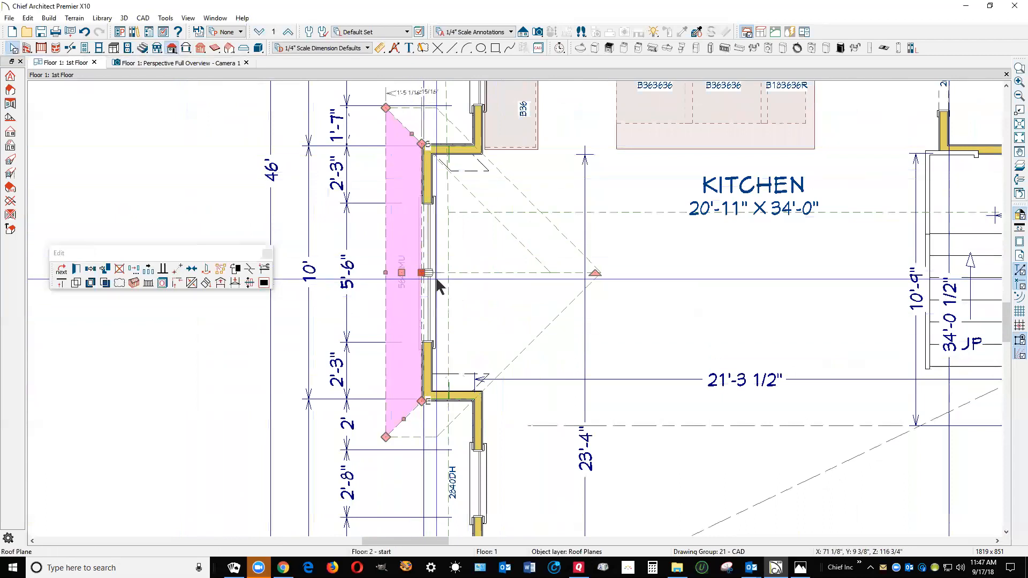
# Break the bay's rear-side roof plane edge at the rear bay wall corner and extend its inner ridge corner to the window wall
pyautogui.moveTo(422, 273); pyautogui.dragTo(532, 253)
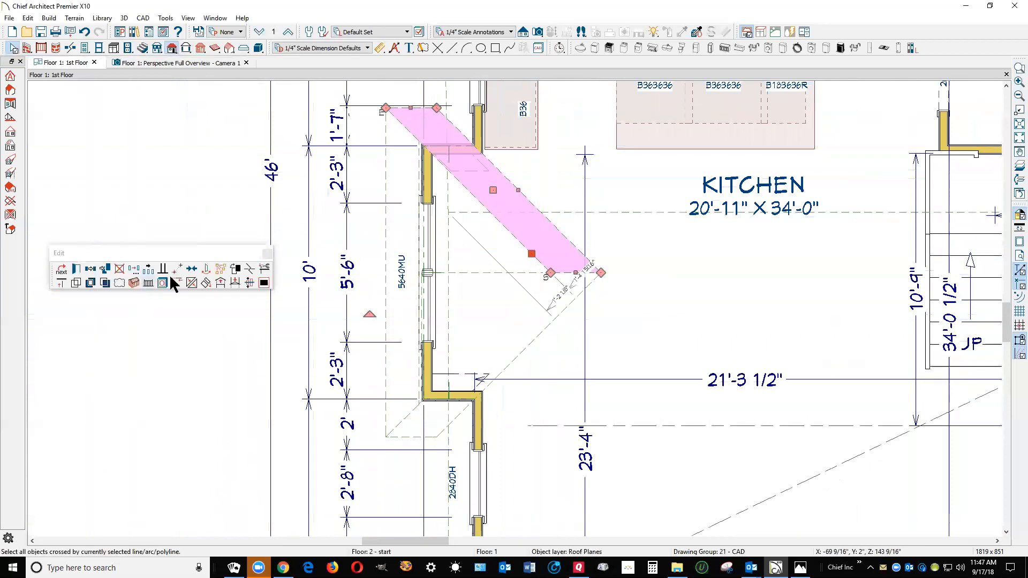
pyautogui.click(240, 273)
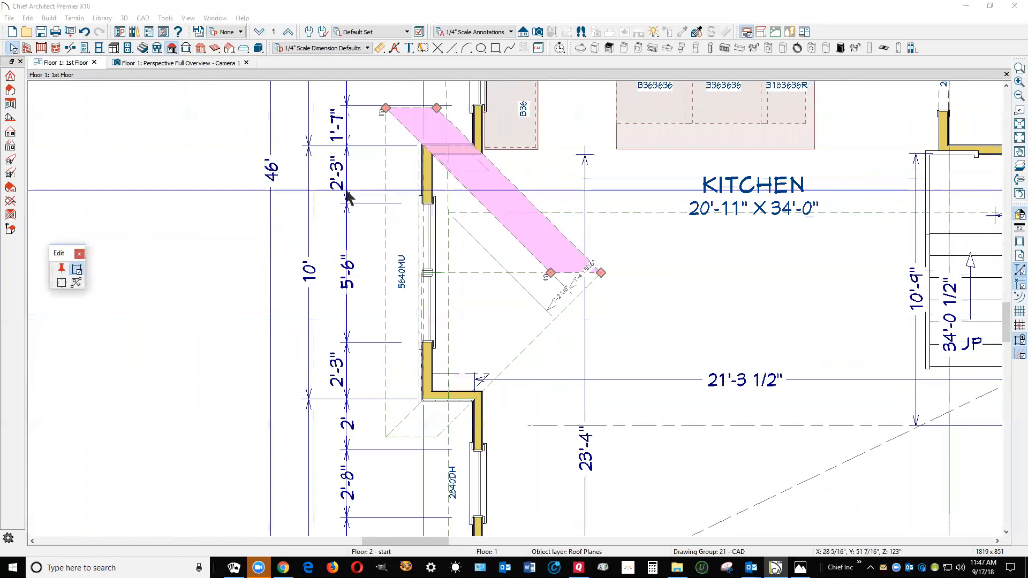
pyautogui.click(418, 151)
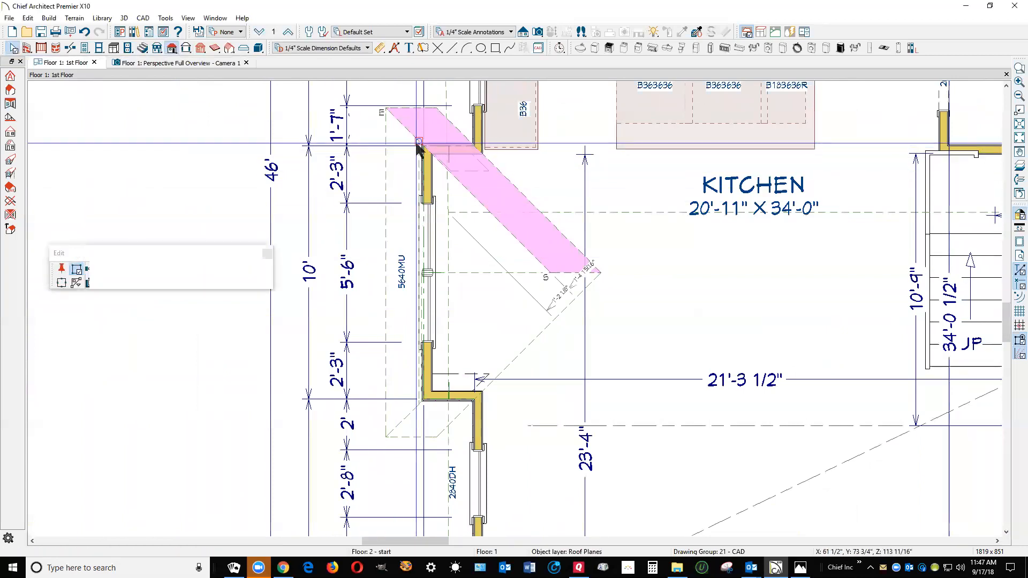
pyautogui.moveTo(551, 273); pyautogui.dragTo(421, 273)
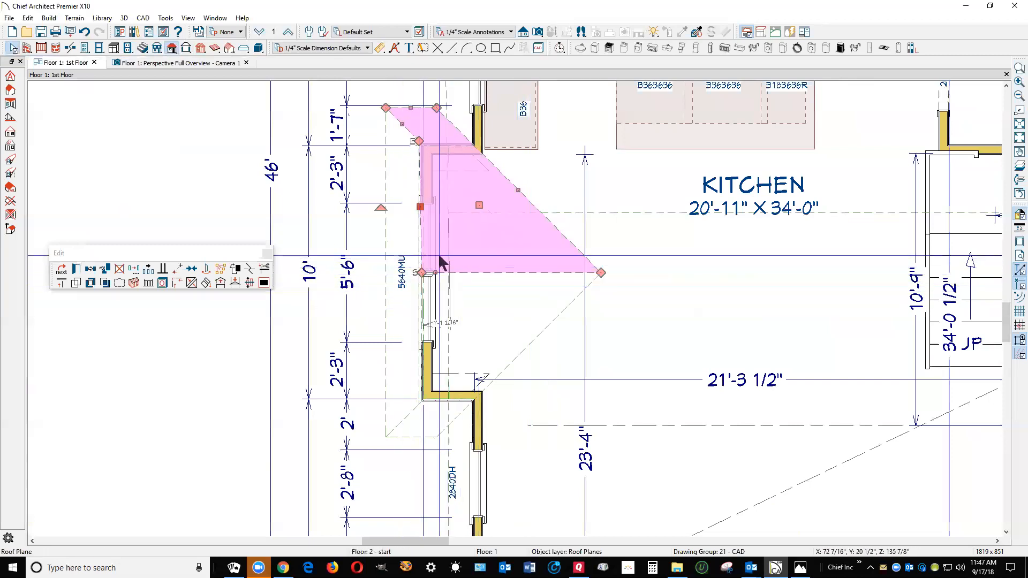
# Move the window-side edges of the bay's rear-side and front-side roof planes outward past the window wall
pyautogui.moveTo(423, 206); pyautogui.dragTo(406, 206)
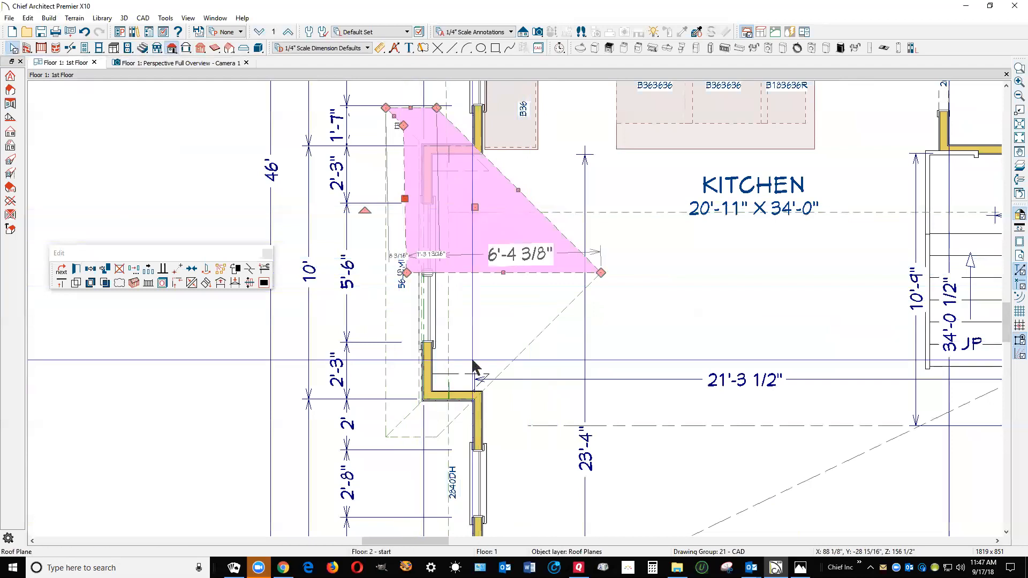
pyautogui.click(535, 338)
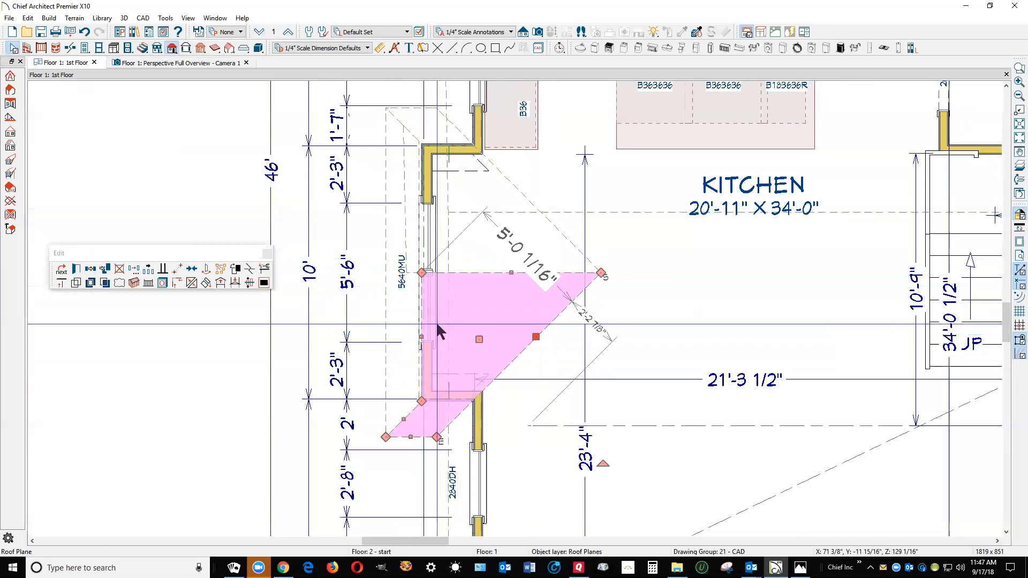
pyautogui.moveTo(423, 338); pyautogui.dragTo(405, 272)
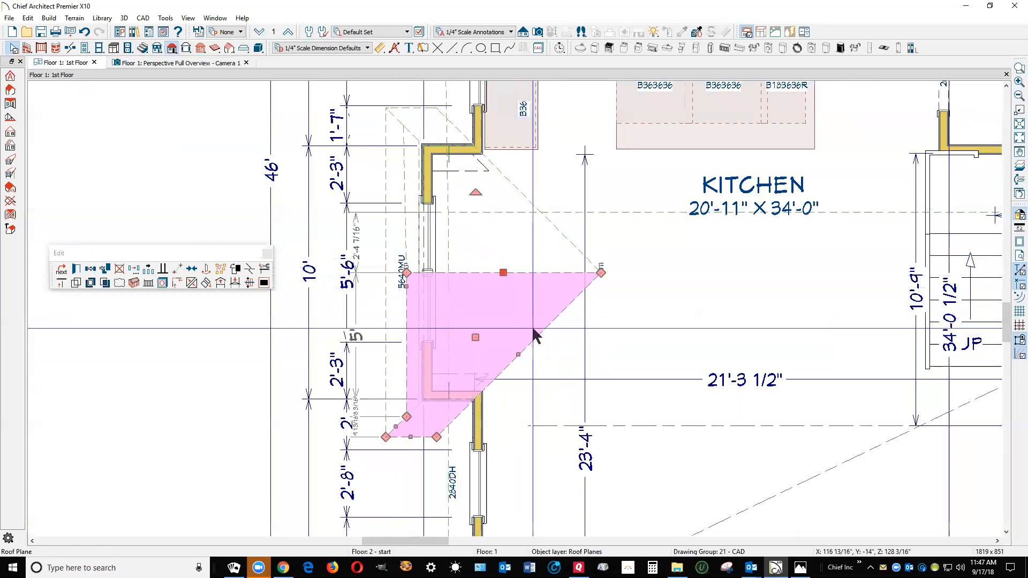
# Break the bay's front-side roof plane edge at the main house wall and pull its ridge corner back to that wall line
pyautogui.press('Delete')
pyautogui.click(558, 316)
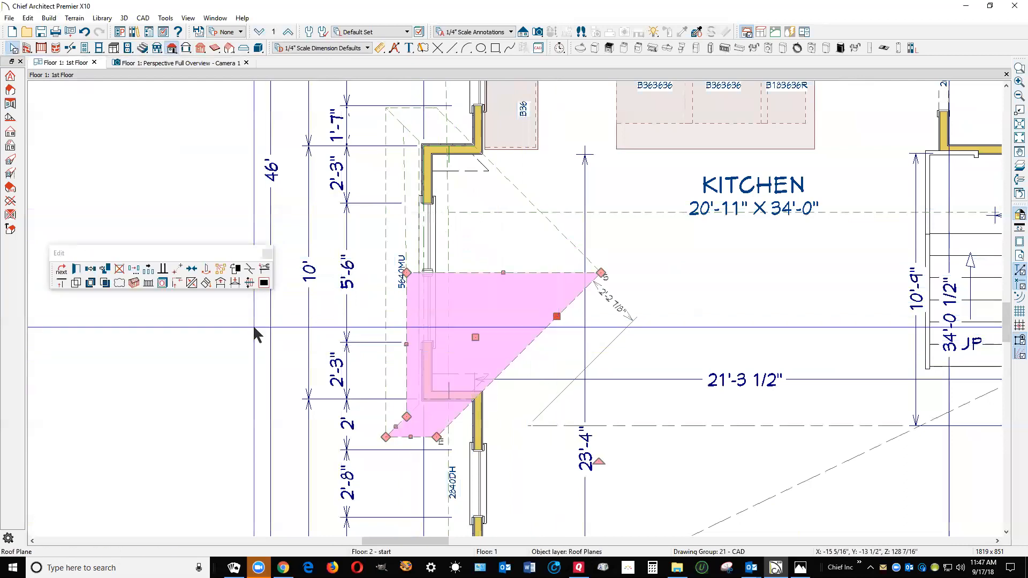
pyautogui.click(251, 274)
pyautogui.click(470, 404)
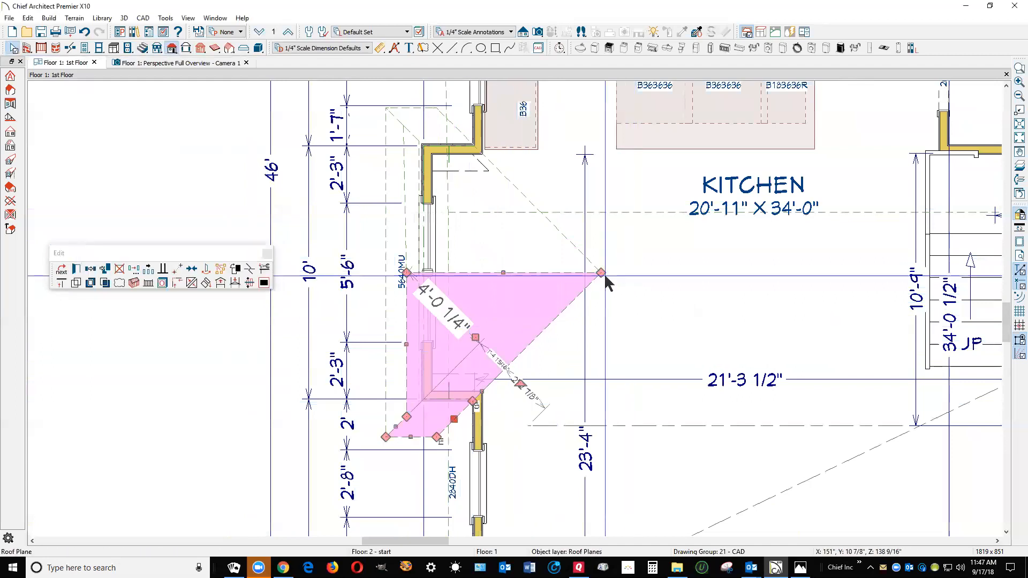
pyautogui.moveTo(602, 273); pyautogui.dragTo(473, 272)
# Break the bay's rear-side roof plane edge at the main house wall and pull its ridge corner back to match the front-side plane
pyautogui.click(569, 236)
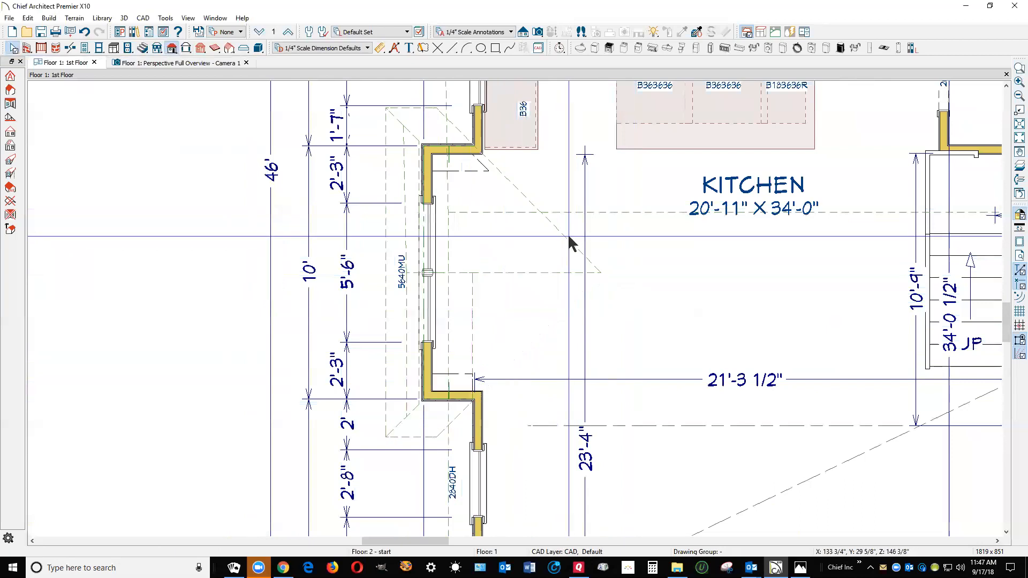
pyautogui.click(249, 269)
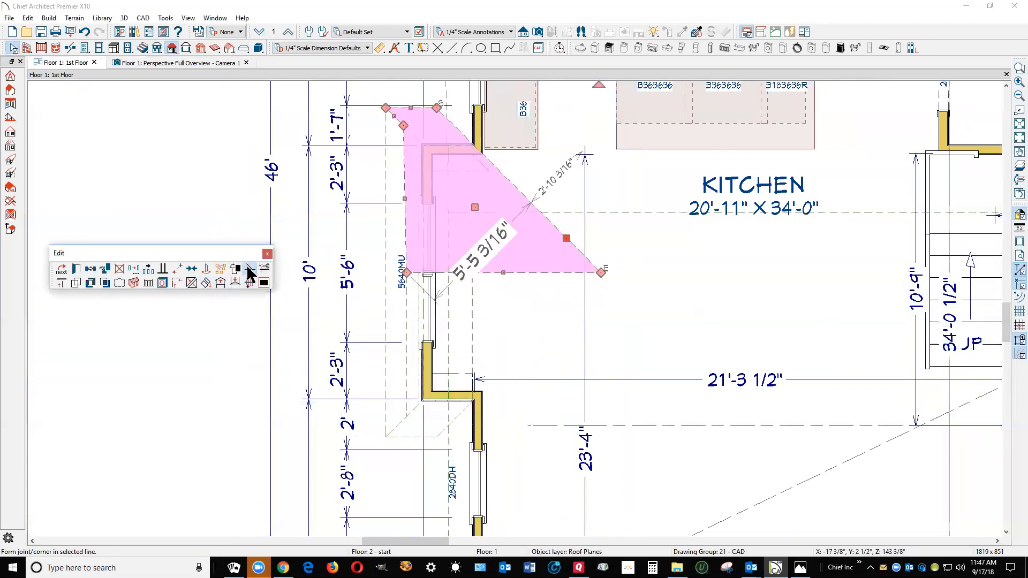
pyautogui.click(470, 143)
pyautogui.moveTo(601, 272); pyautogui.dragTo(473, 273)
pyautogui.click(535, 266)
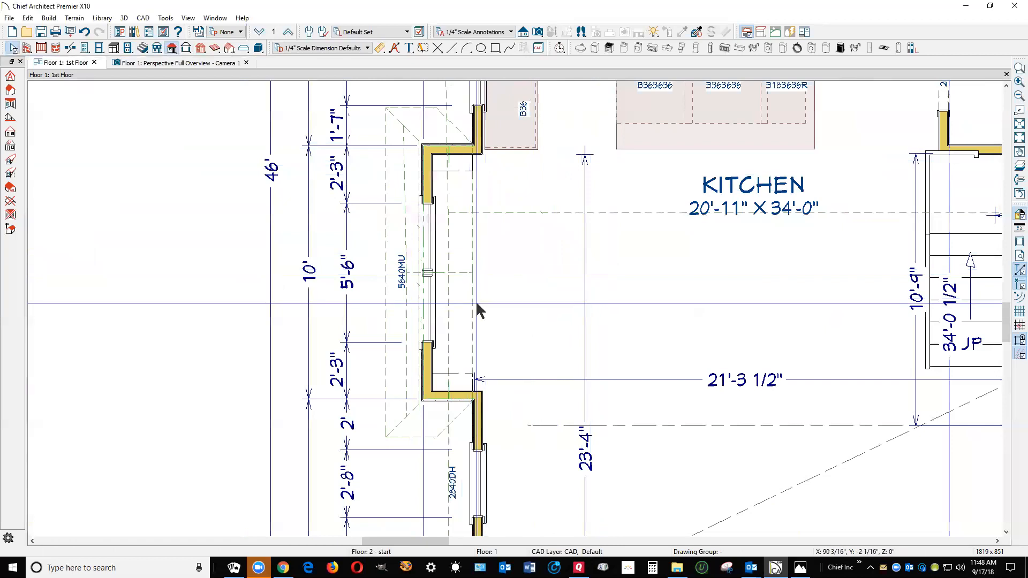
# In the perspective view, check the bay roof and adjust the upper edge of the porch's hip roof plane beside the garage
pyautogui.hotkey('ctrl', 'Tab')
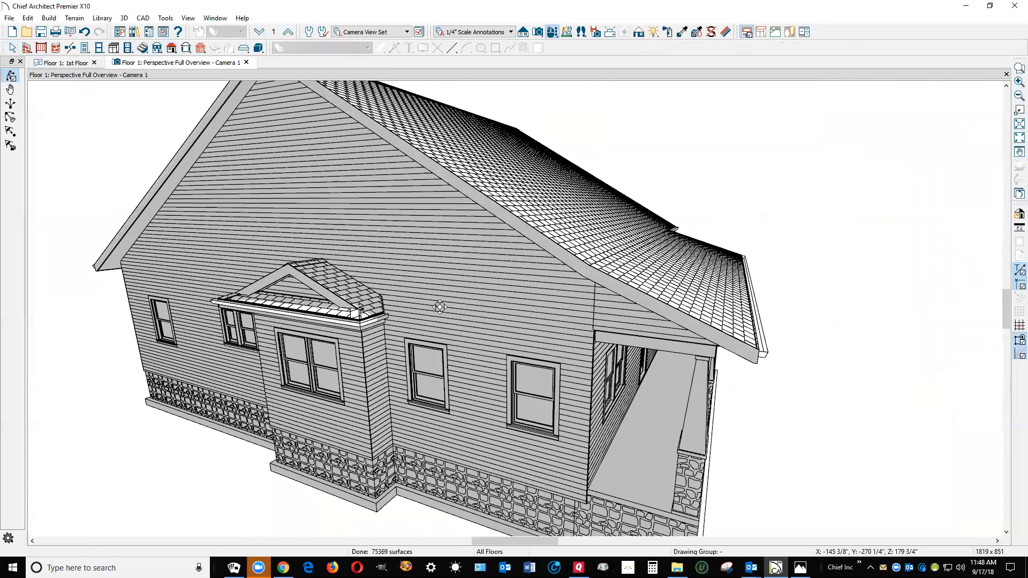
pyautogui.scroll(-2, 417, 293)
pyautogui.moveTo(505, 316); pyautogui.dragTo(401, 337)
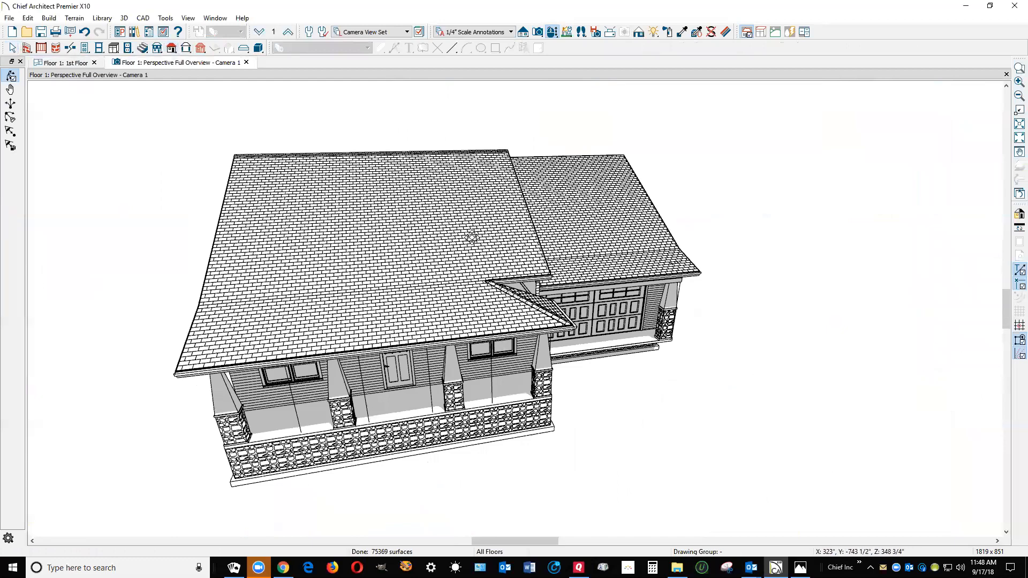
pyautogui.moveTo(672, 203); pyautogui.dragTo(386, 304)
pyautogui.scroll(5, 413, 275)
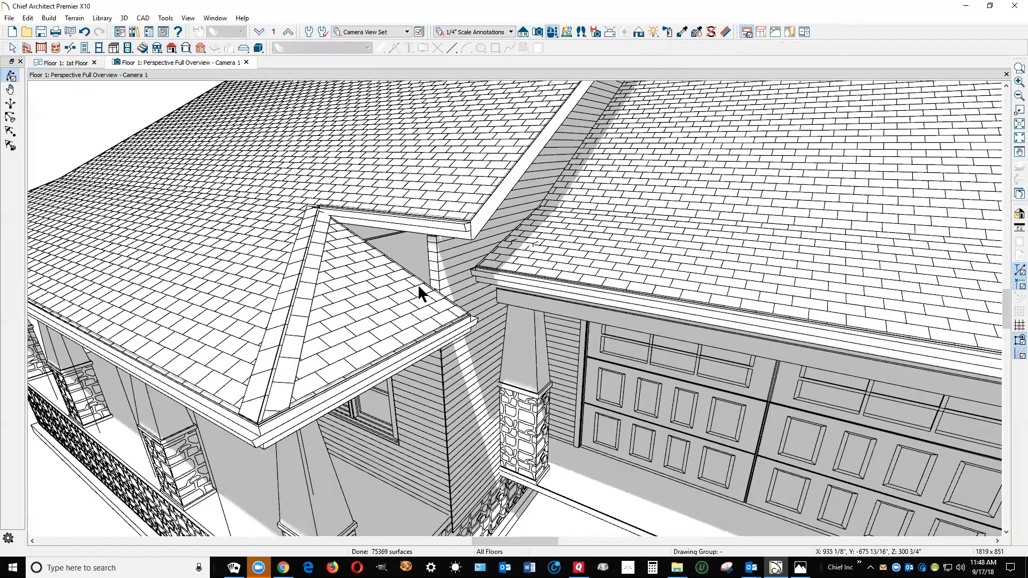
pyautogui.press('space')
pyautogui.click(406, 278)
pyautogui.moveTo(407, 275); pyautogui.dragTo(409, 299)
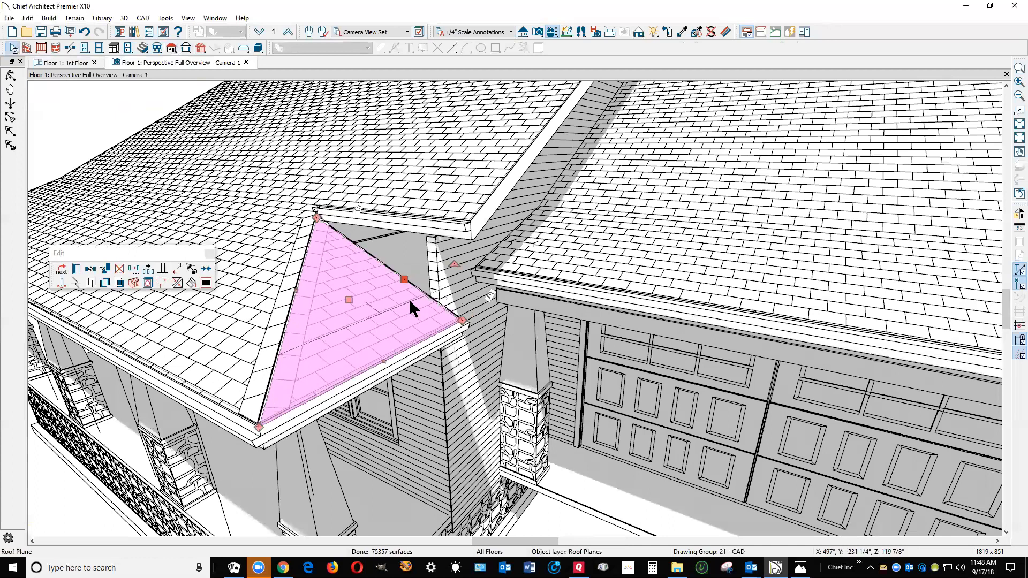
# In the floor plan, move the porch railing wall at the garage end slightly outward toward the exterior face of the bedroom wall
pyautogui.click(421, 375)
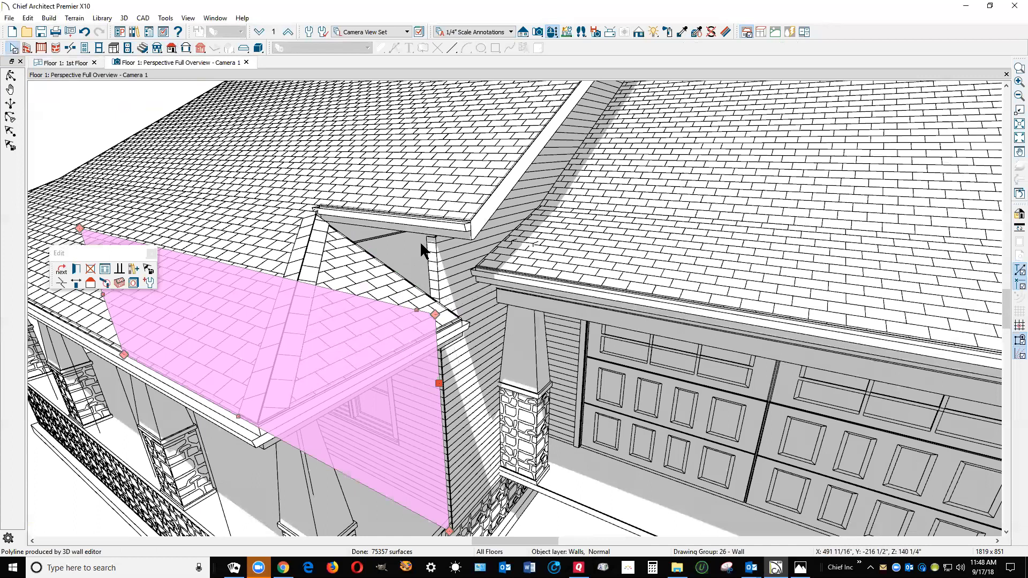
pyautogui.press('Escape')
pyautogui.hotkey('ctrl', 'Tab')
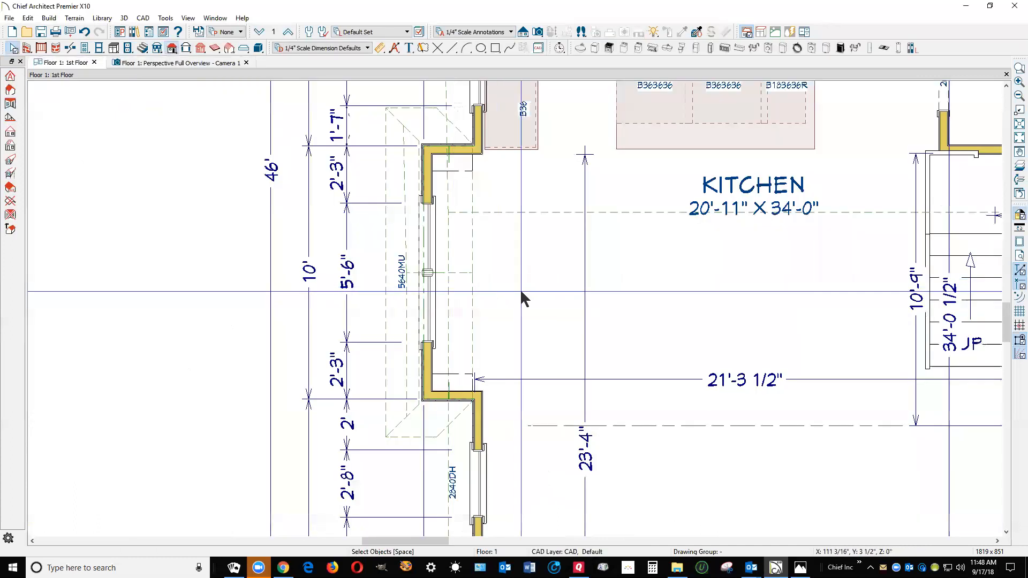
pyautogui.scroll(-2, 489, 234)
pyautogui.scroll(-3, 473, 180)
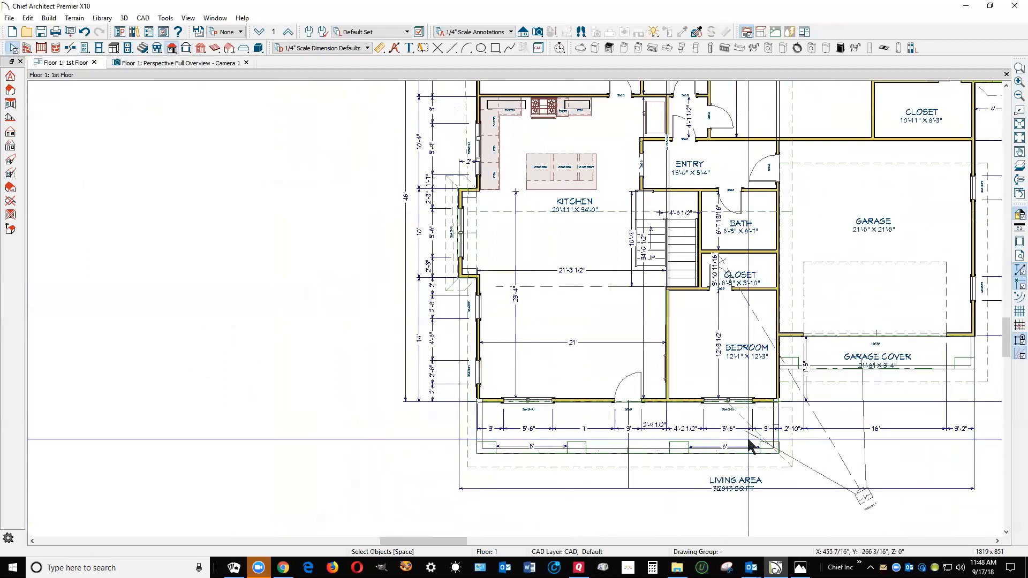
pyautogui.scroll(2, 766, 429)
pyautogui.scroll(1, 771, 407)
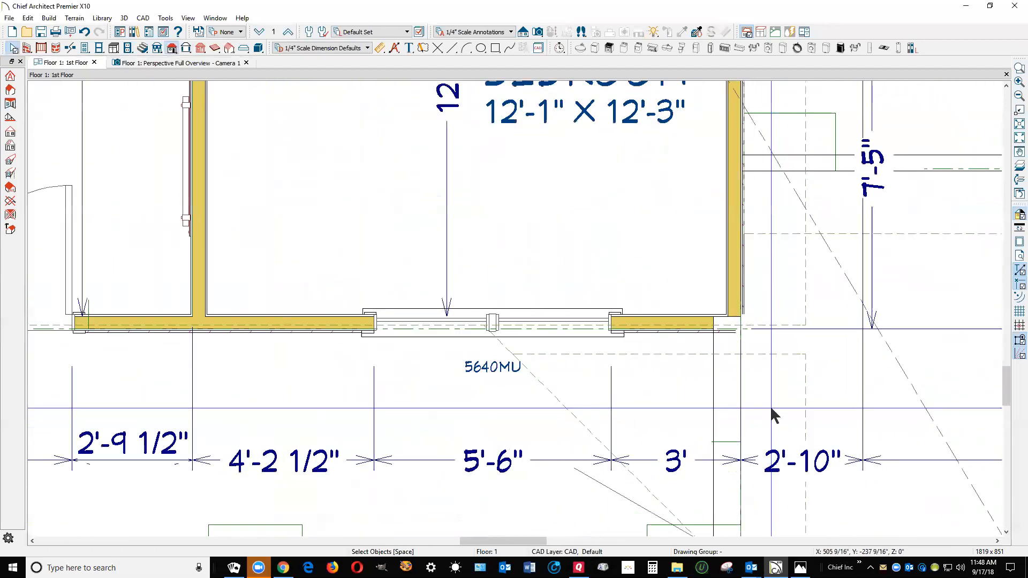
pyautogui.scroll(1, 760, 385)
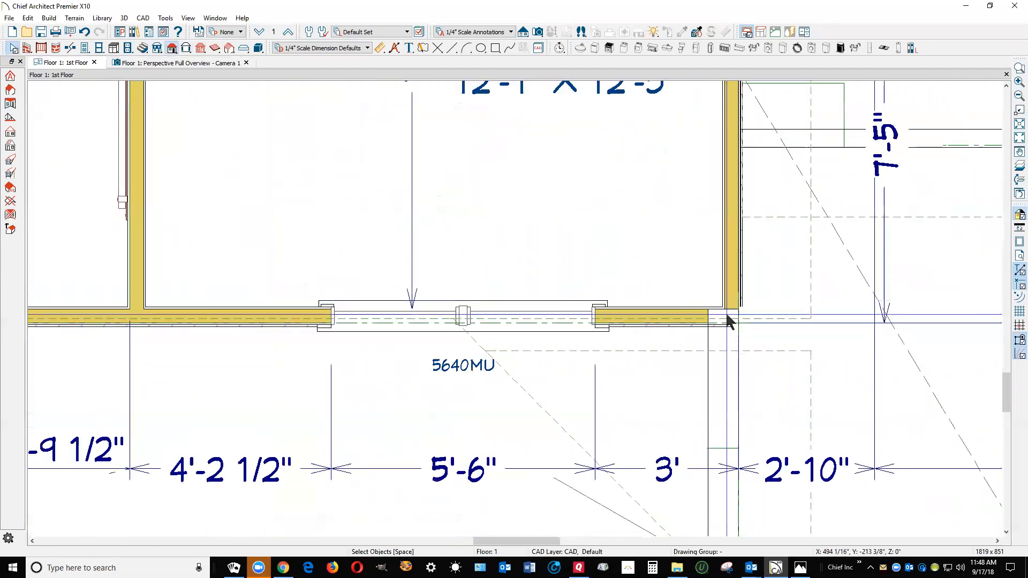
pyautogui.scroll(-2, 726, 308)
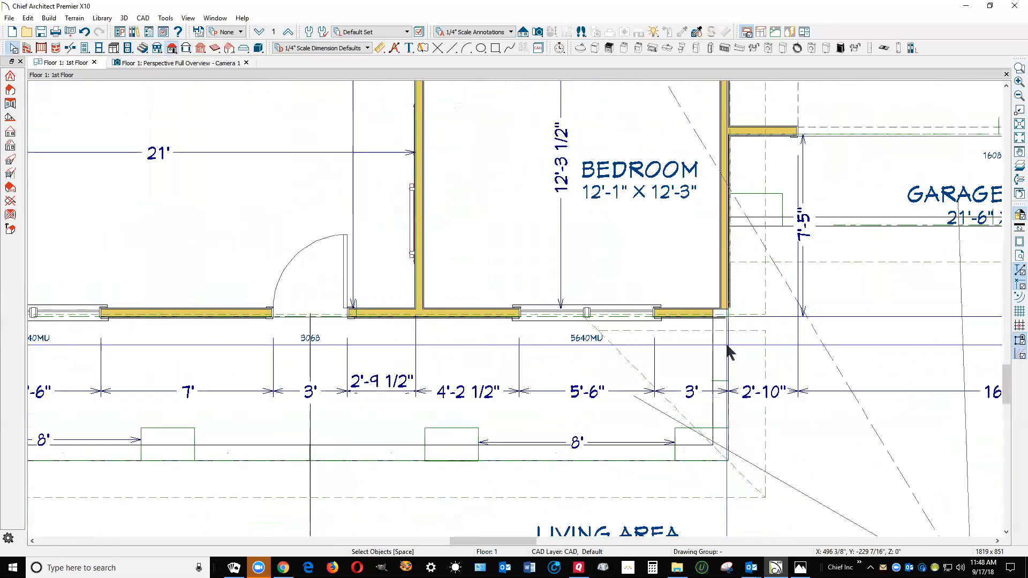
pyautogui.click(724, 345)
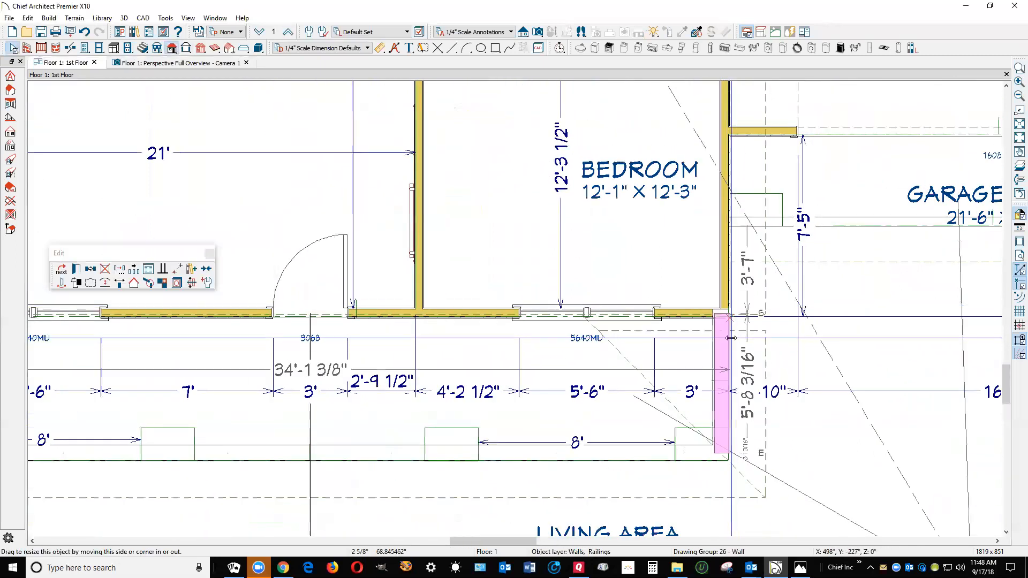
pyautogui.press('Escape')
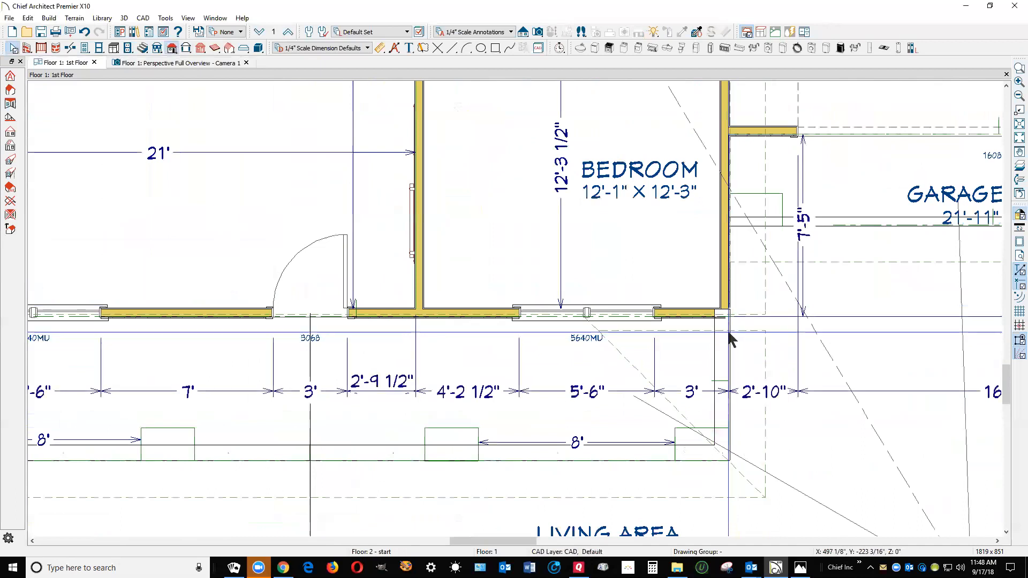
# Review the wall type options in the specification of the porch railing at the garage end without changing them
pyautogui.scroll(1, 732, 339)
pyautogui.scroll(1, 727, 329)
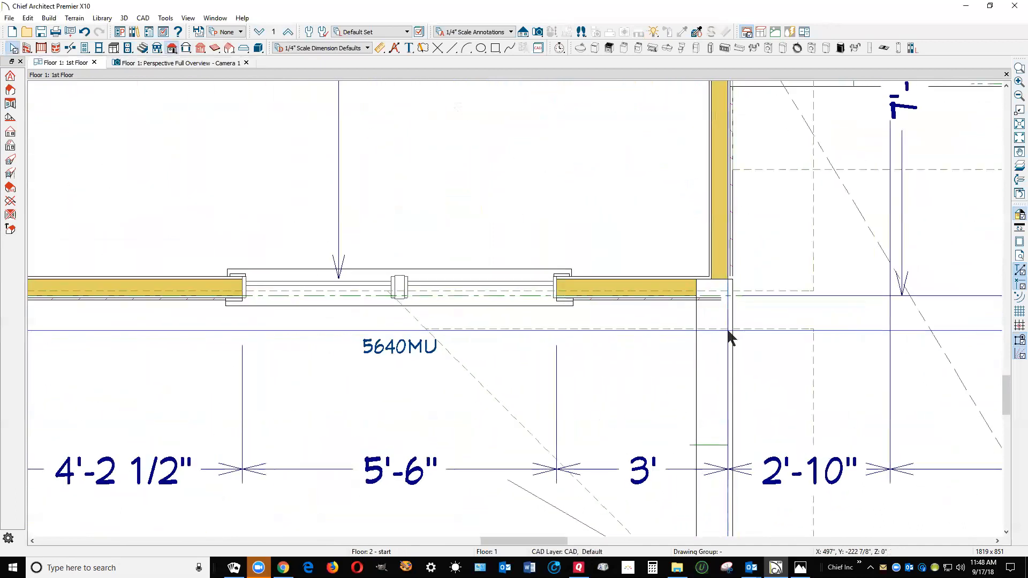
pyautogui.scroll(-3, 725, 329)
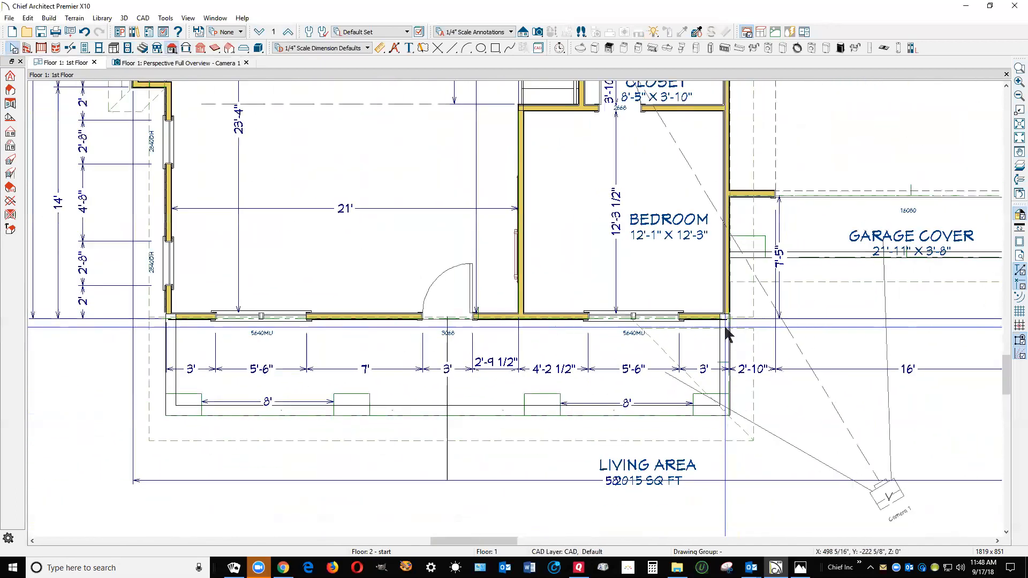
pyautogui.click(727, 334)
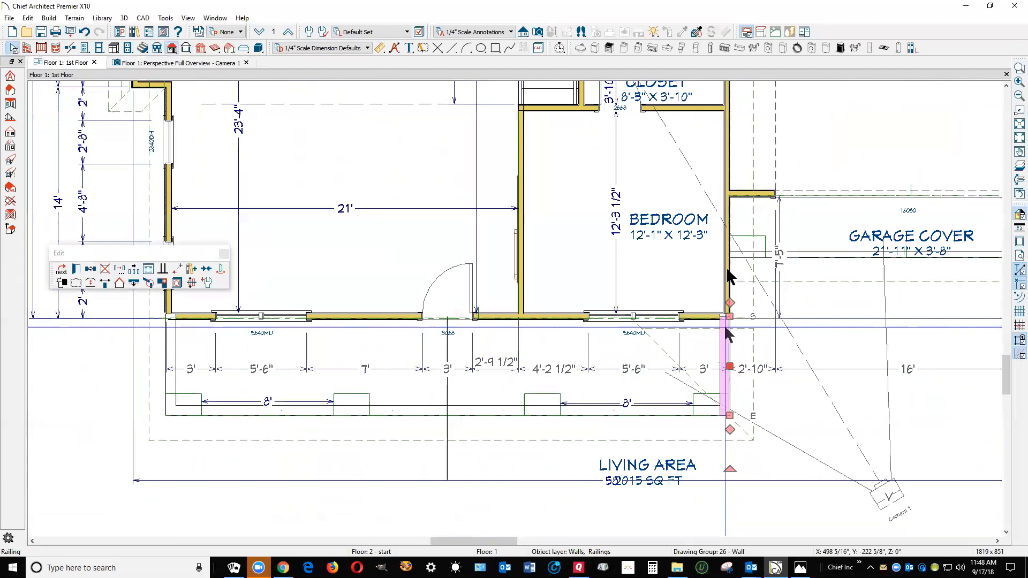
pyautogui.doubleClick(728, 333)
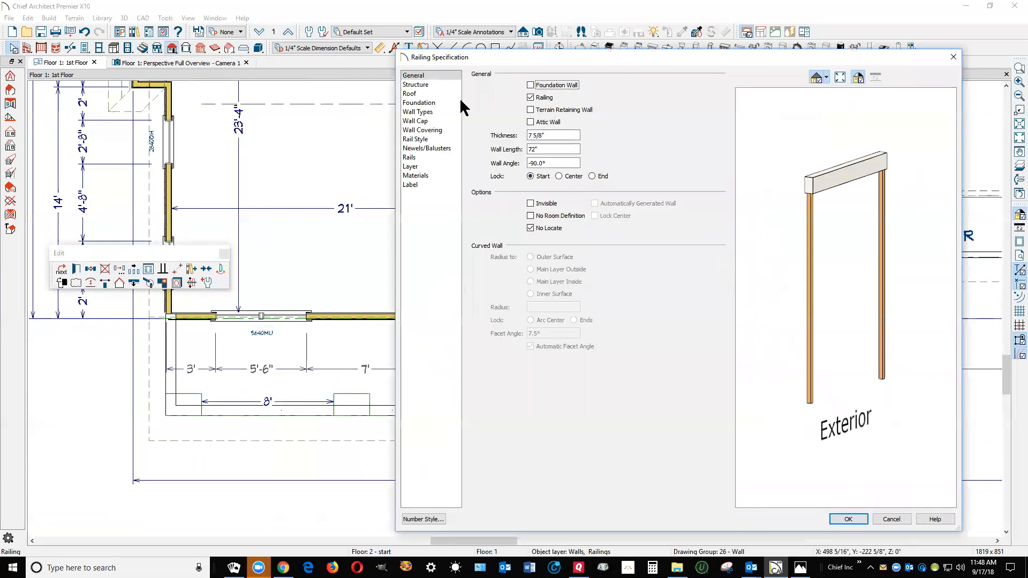
pyautogui.click(420, 112)
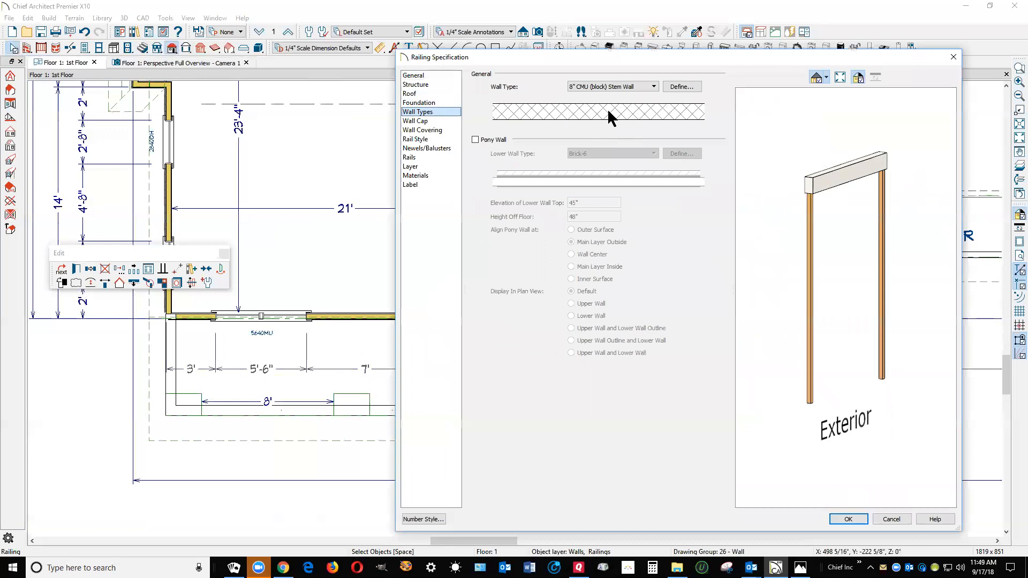
pyautogui.click(649, 88)
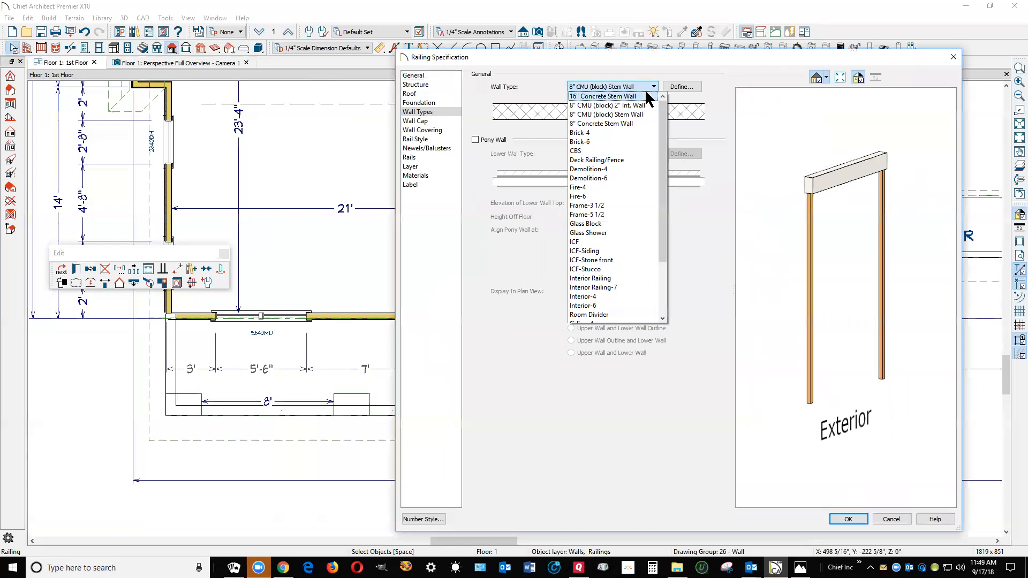
pyautogui.click(743, 151)
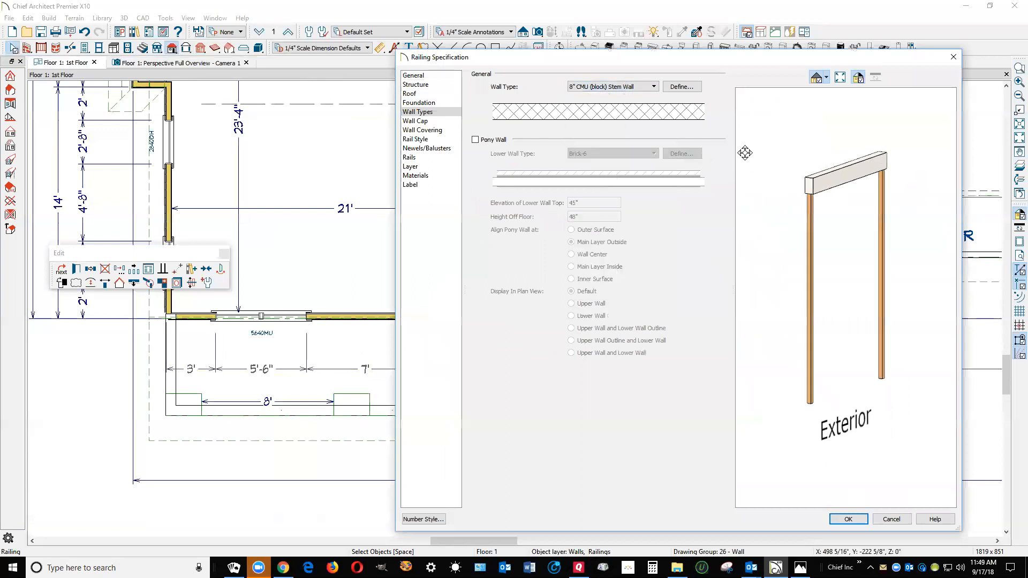
pyautogui.click(907, 519)
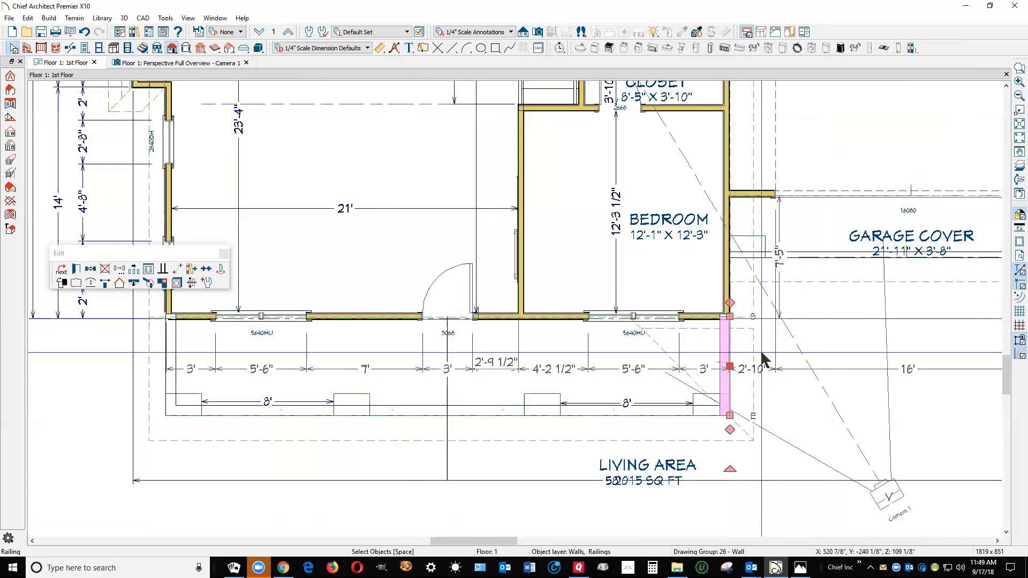
# Set the wall type of all three porch railing walls to Interior Railing and inspect the corner at the bedroom wall
pyautogui.keyDown('shift'); pyautogui.click(608, 409); pyautogui.keyUp('shift')
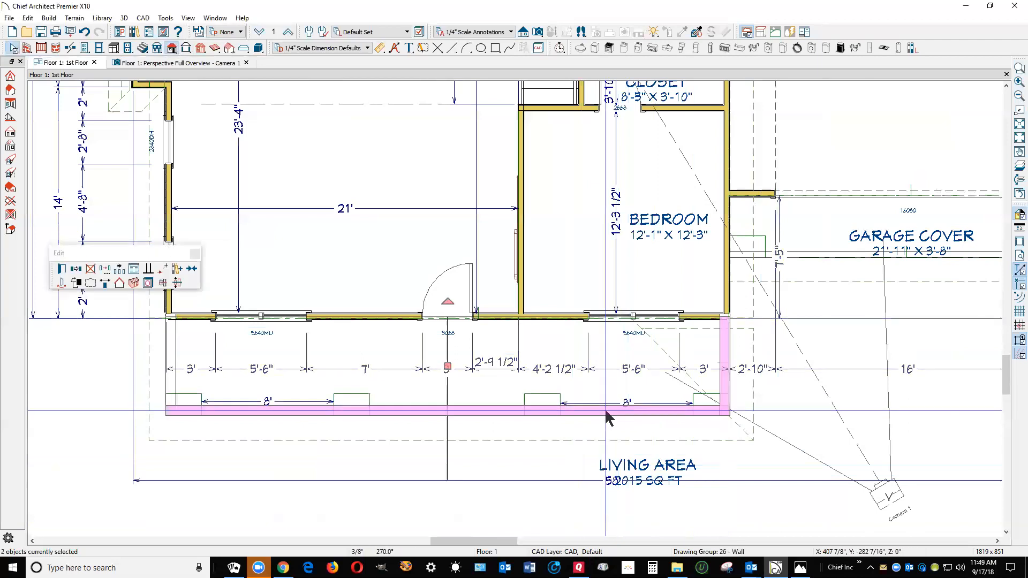
pyautogui.keyDown('shift'); pyautogui.click(169, 386); pyautogui.keyUp('shift')
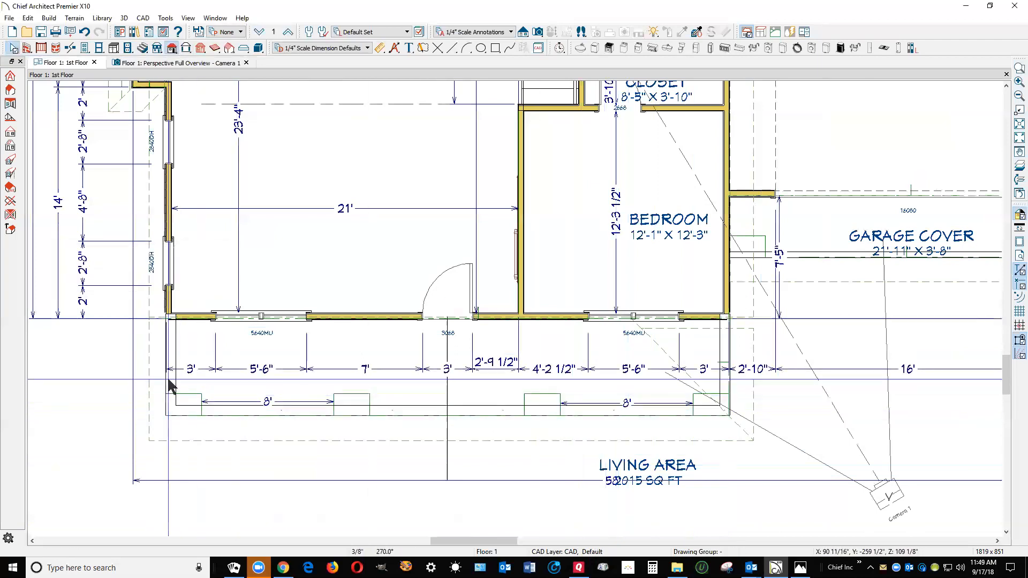
pyautogui.click(62, 269)
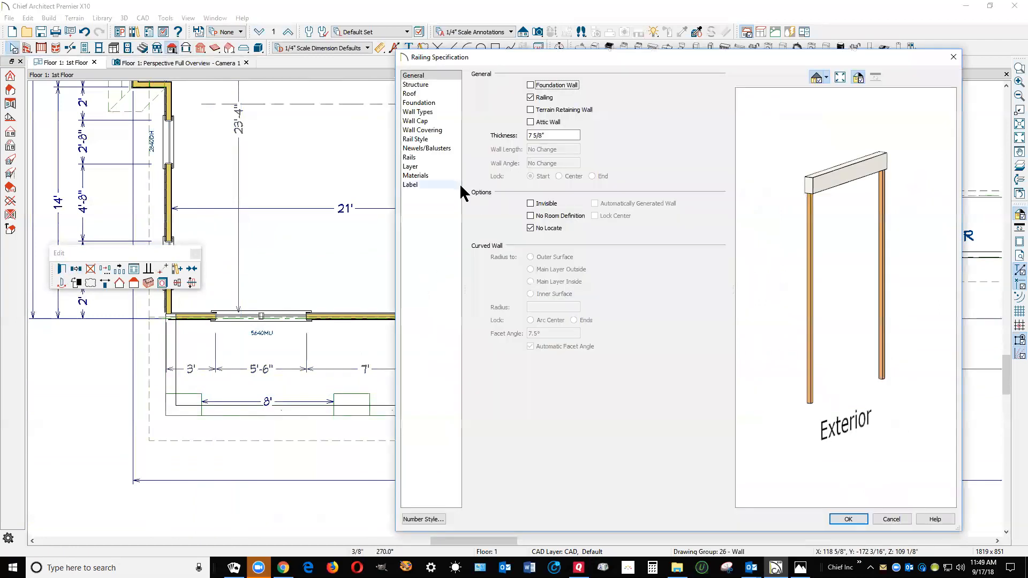
pyautogui.click(416, 113)
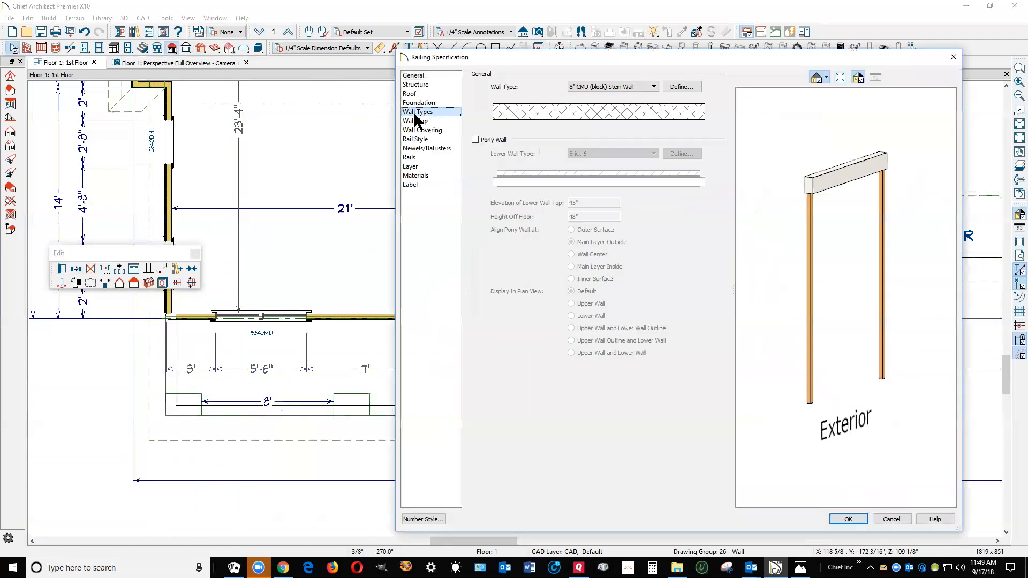
pyautogui.click(612, 87)
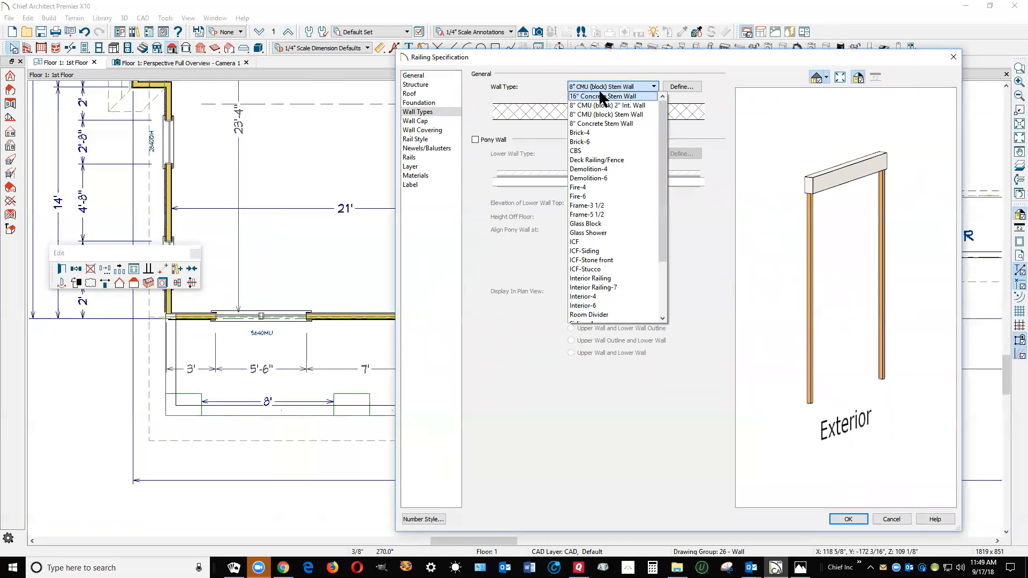
pyautogui.click(668, 194)
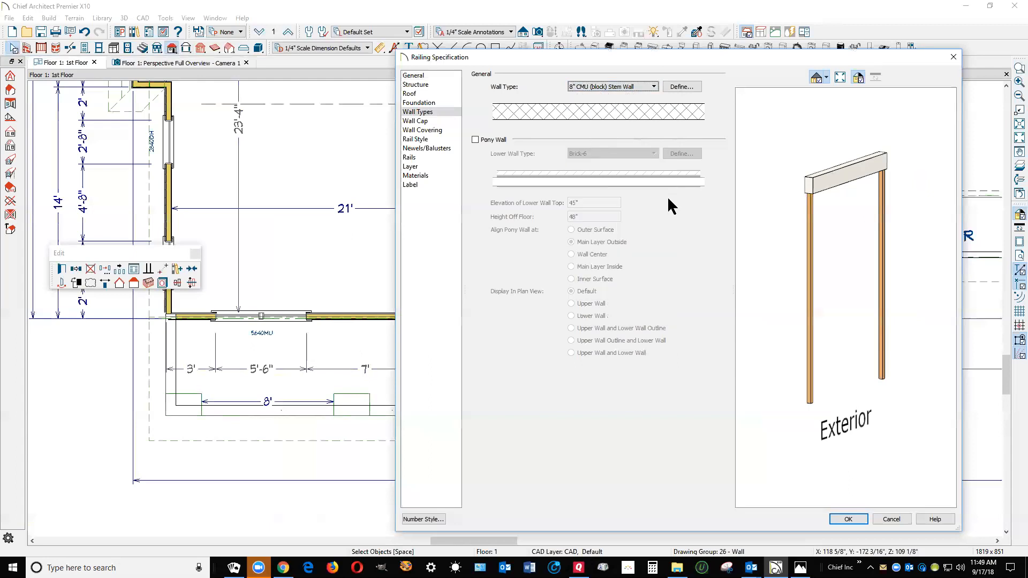
pyautogui.click(651, 86)
pyautogui.moveTo(663, 175); pyautogui.dragTo(669, 279)
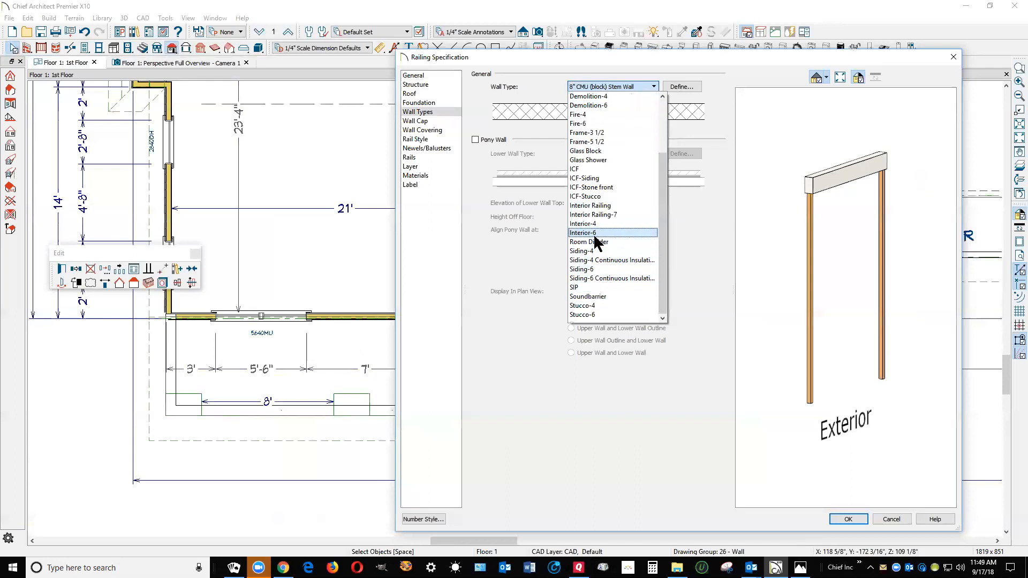
pyautogui.click(612, 206)
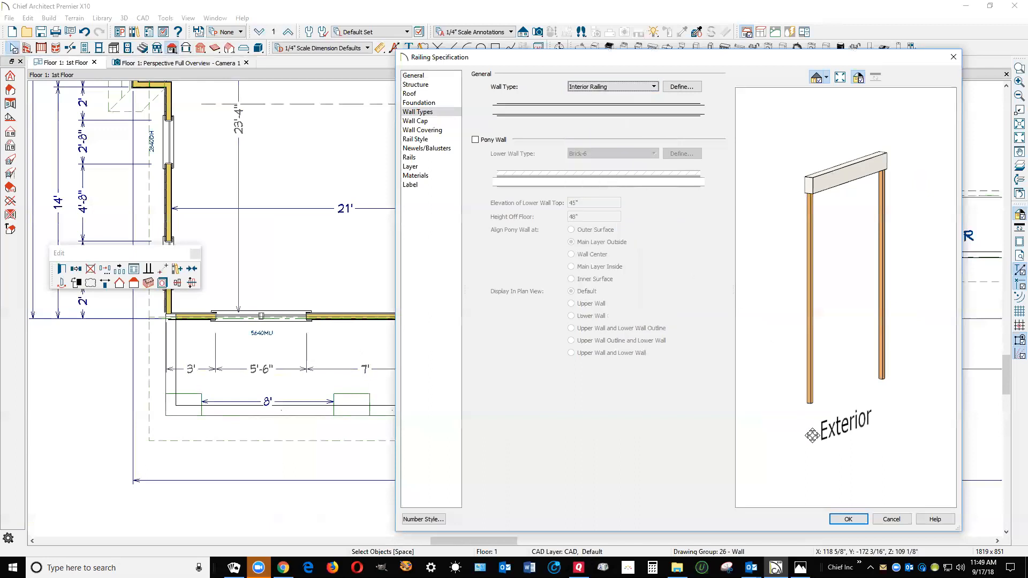
pyautogui.click(850, 520)
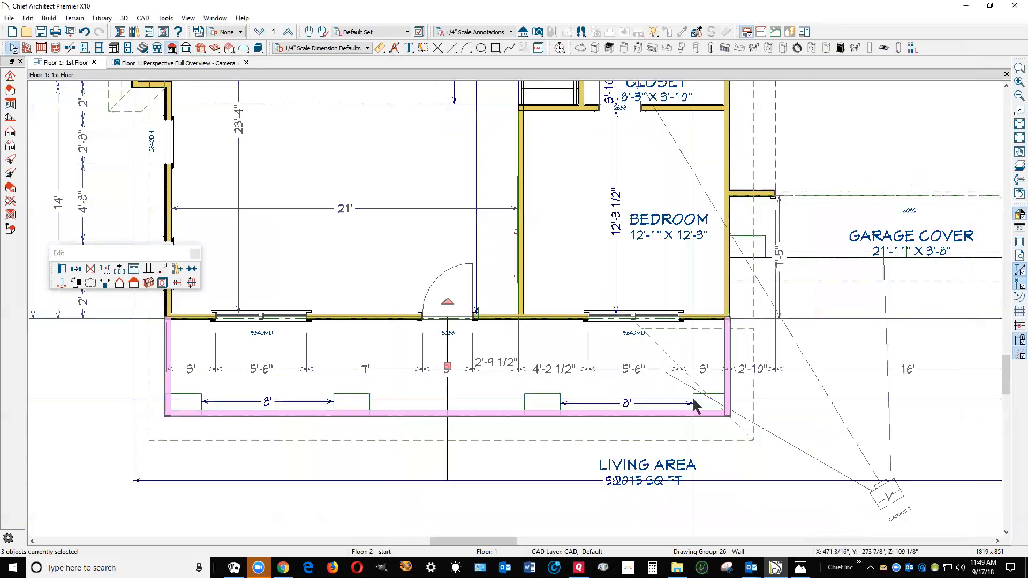
pyautogui.scroll(3, 720, 343)
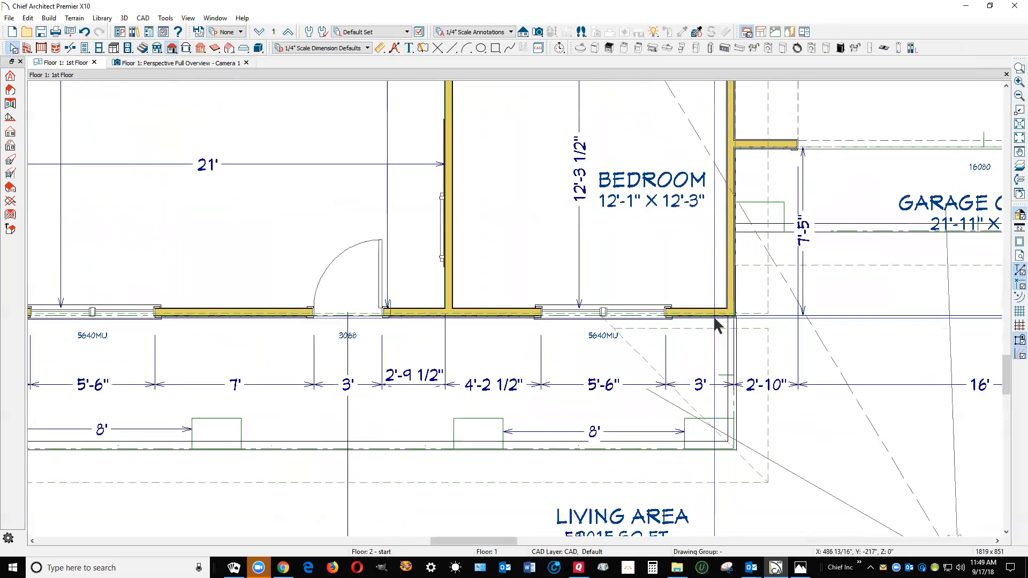
pyautogui.scroll(-2, 568, 244)
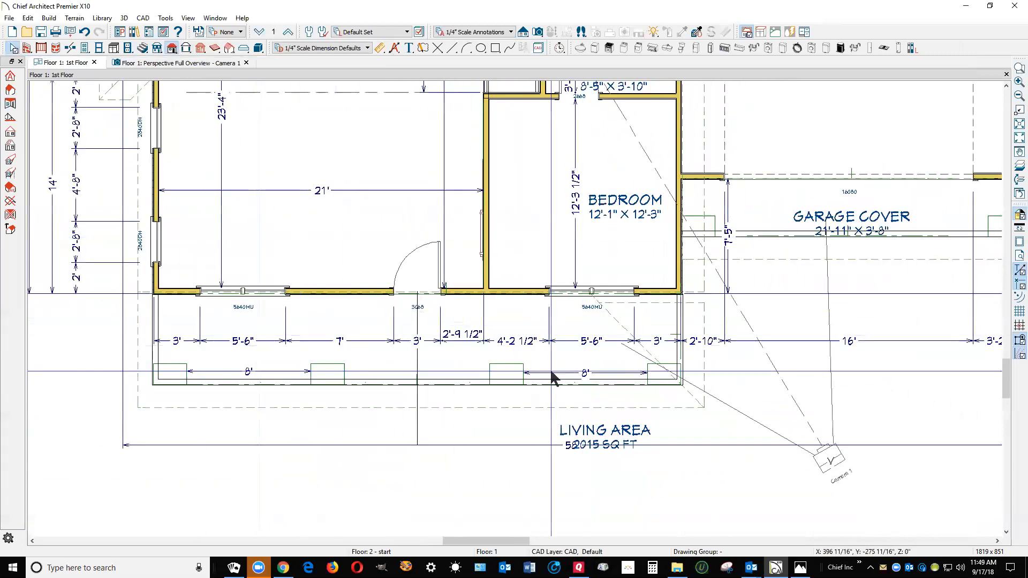
# Check the porch roof end in the perspective view and show the attic floor plan with the first floor as reference
pyautogui.hotkey('ctrl', 'Tab')
pyautogui.scroll(-2, 611, 232)
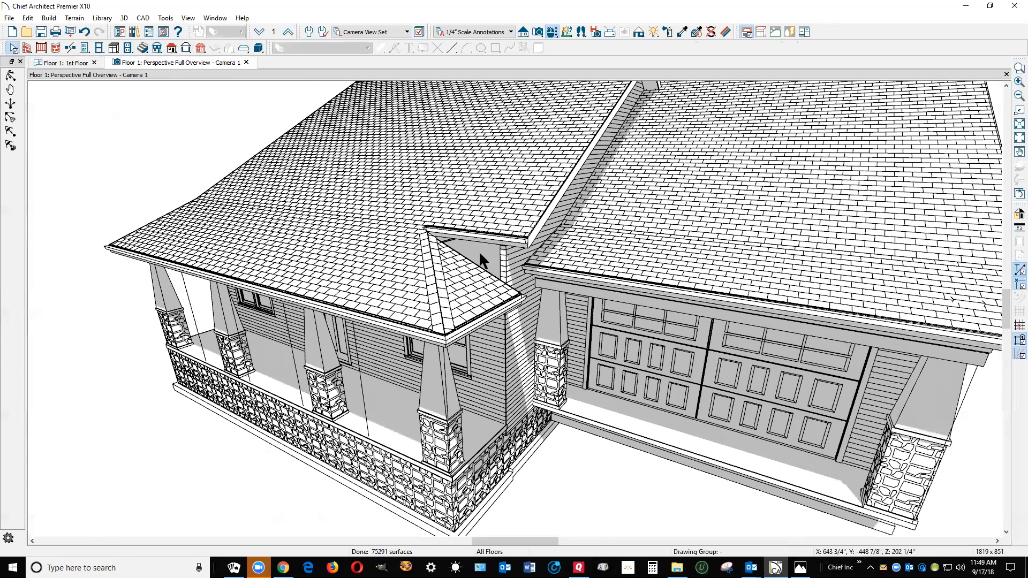
pyautogui.hotkey('ctrl', 'Tab')
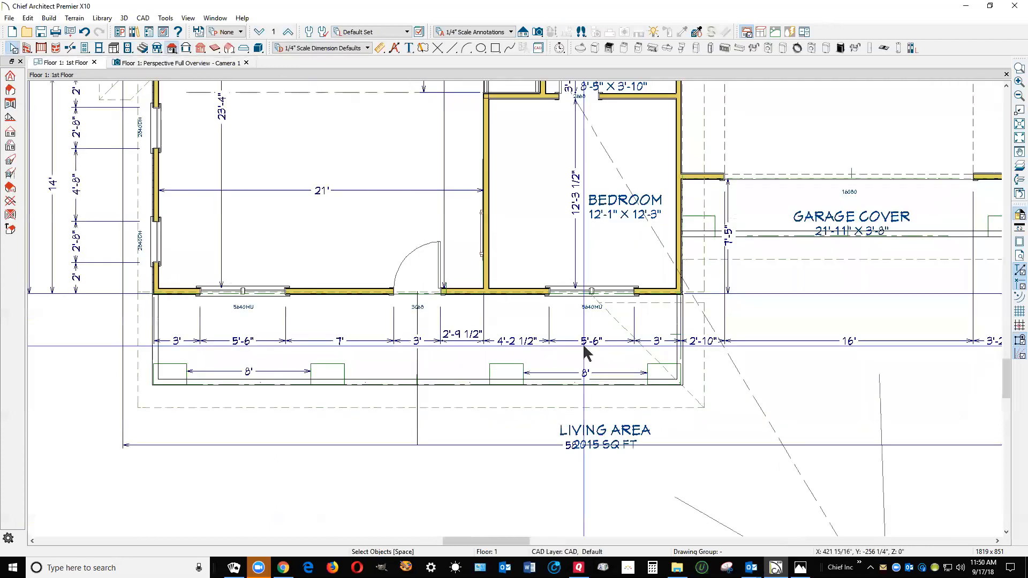
pyautogui.click(290, 31)
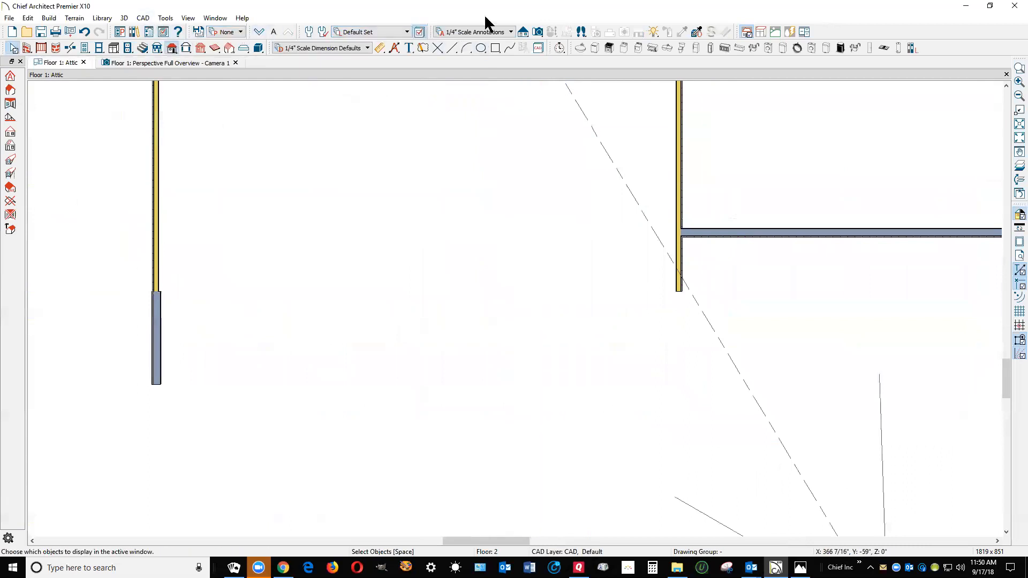
pyautogui.press('w')
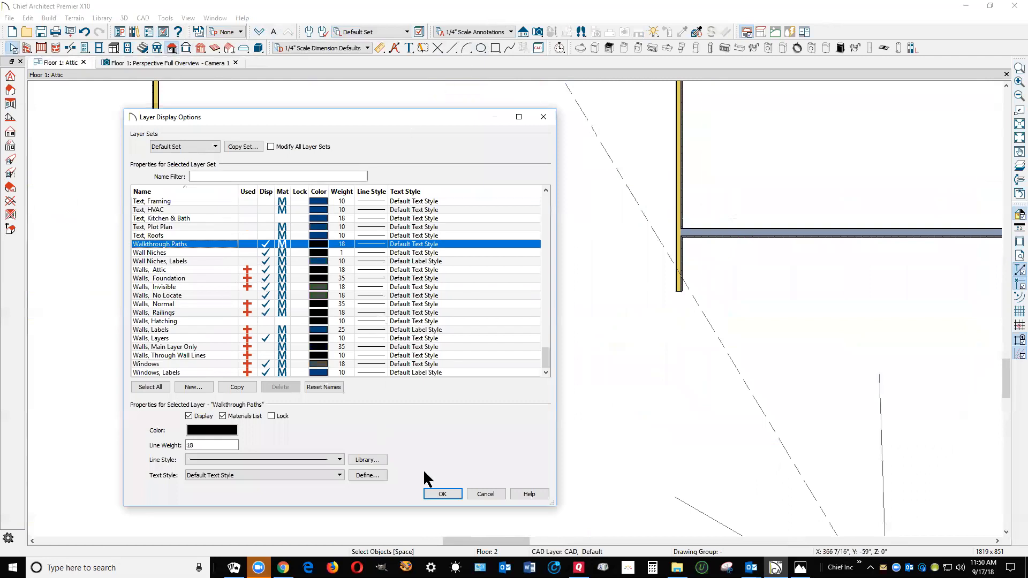
pyautogui.click(486, 494)
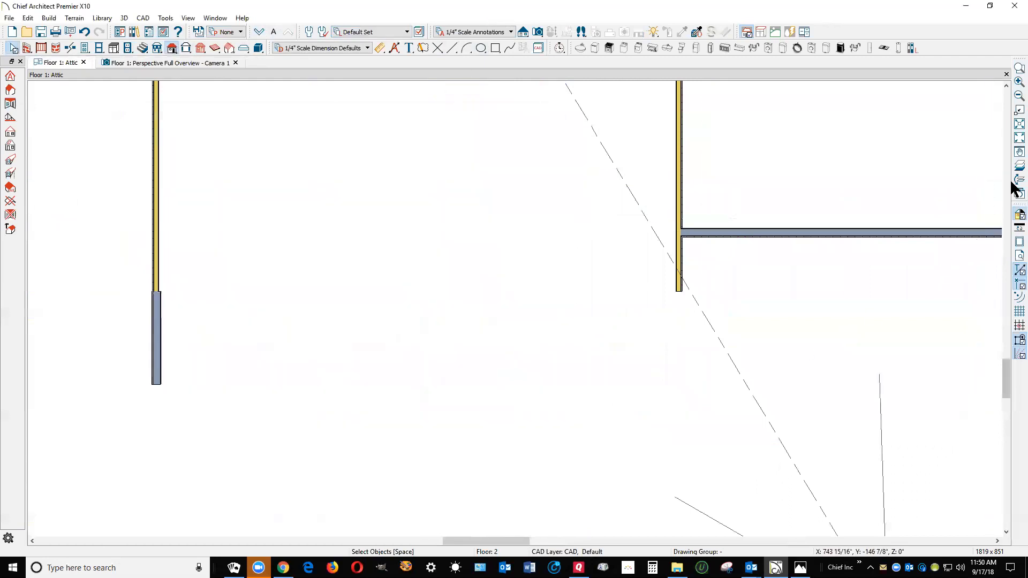
pyautogui.click(1014, 169)
pyautogui.scroll(2, 643, 344)
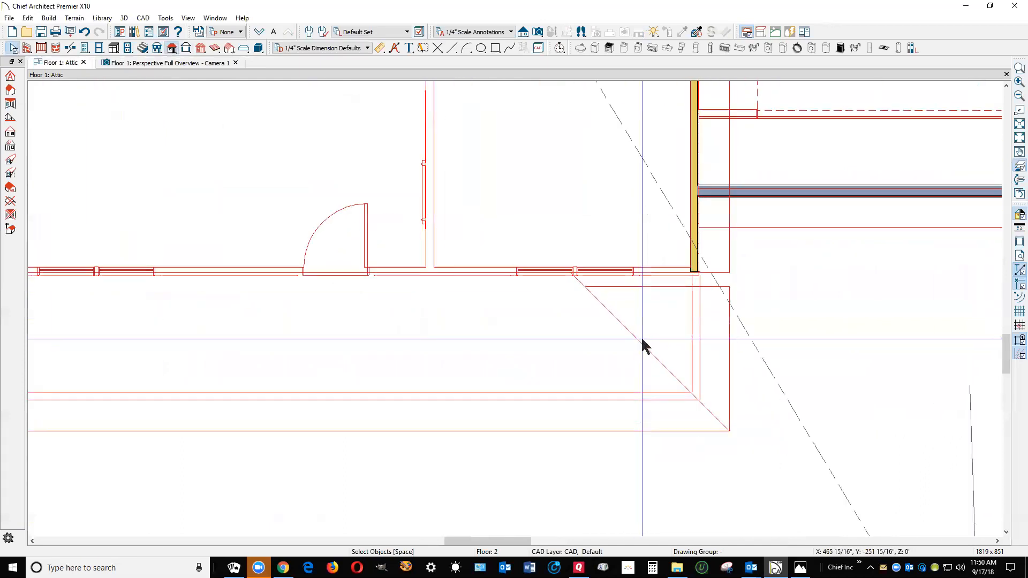
pyautogui.scroll(1, 664, 322)
# Draw an attic wall about 5'-1" long from the bedroom's garage-side corner along the front wall and align it with the wall below
pyautogui.click(705, 259)
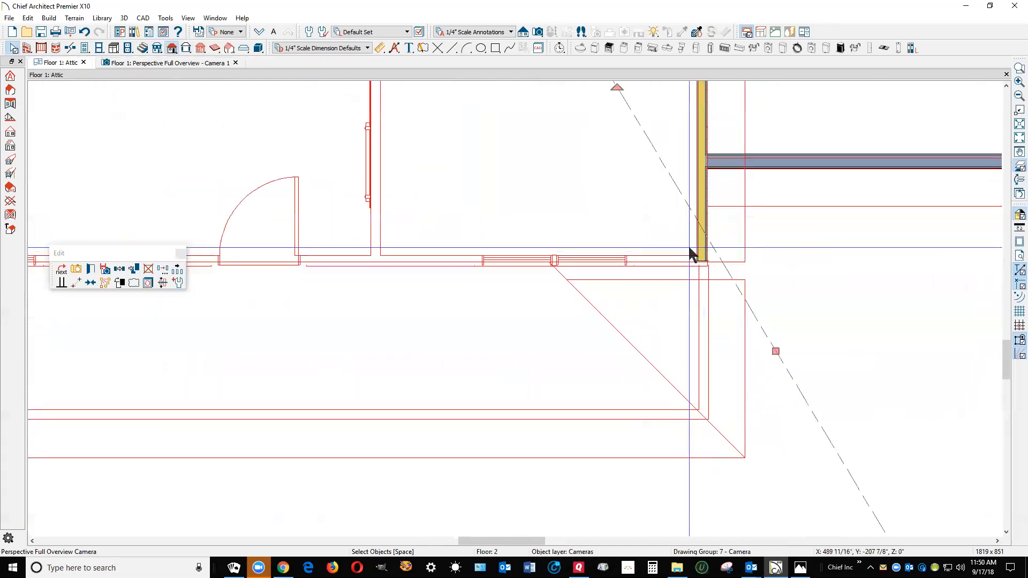
pyautogui.click(703, 203)
pyautogui.moveTo(703, 261); pyautogui.dragTo(572, 263)
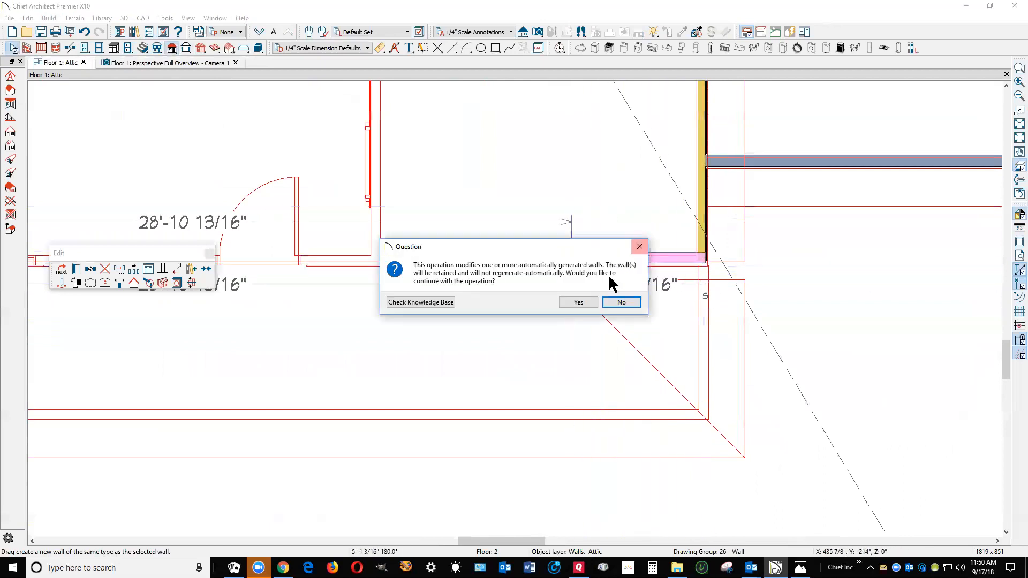
pyautogui.click(580, 302)
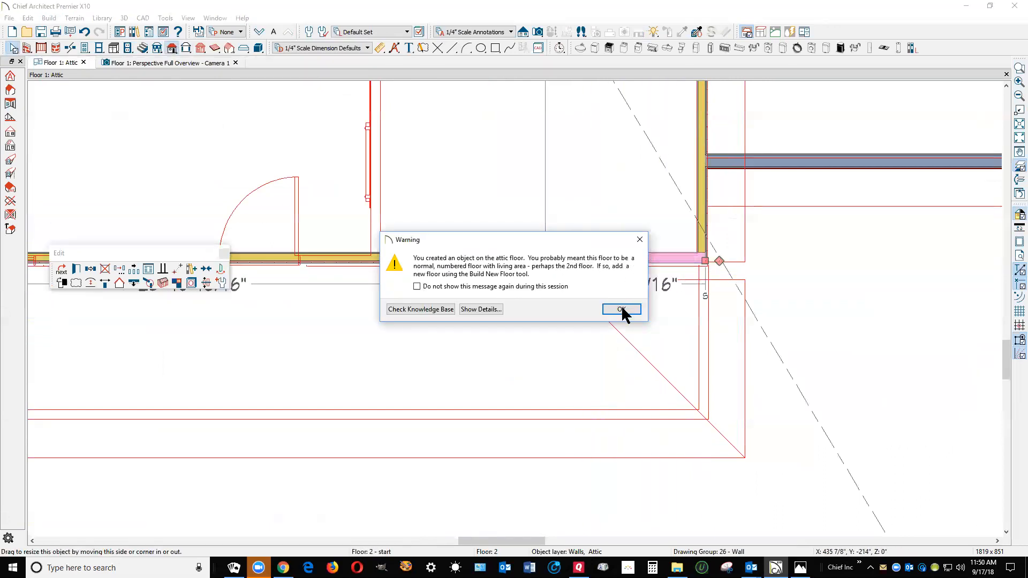
pyautogui.click(621, 309)
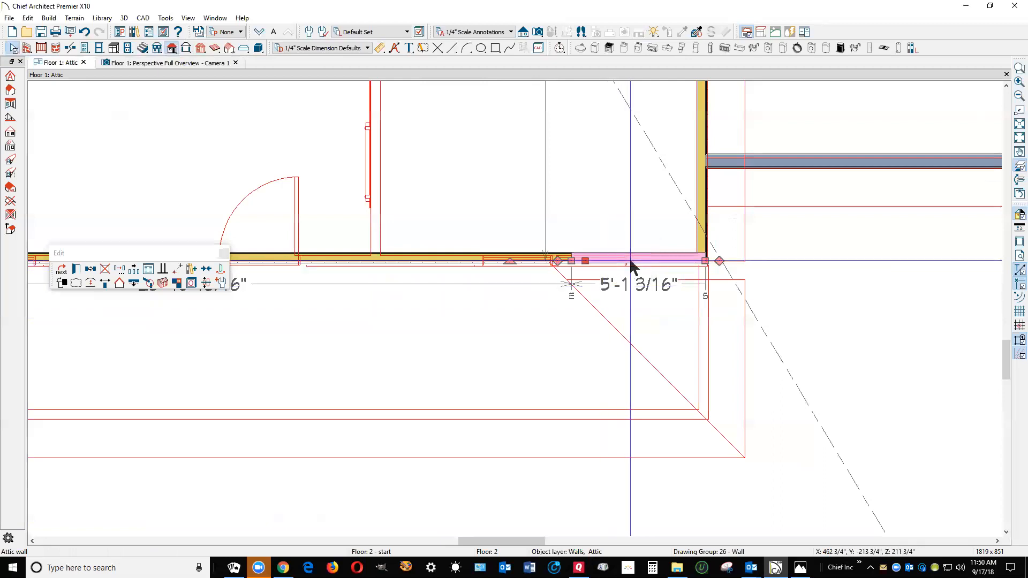
pyautogui.click(137, 279)
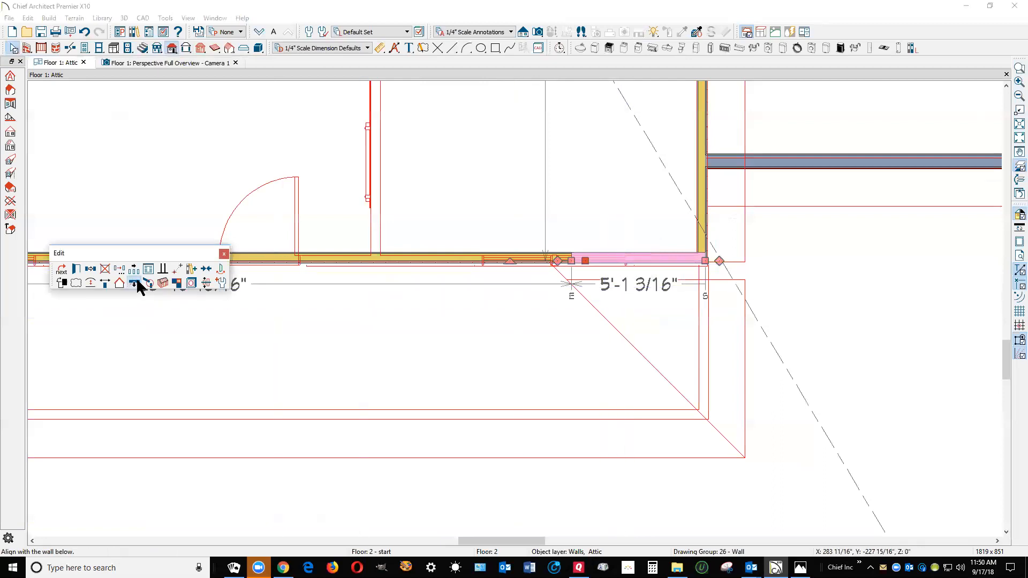
pyautogui.click(544, 289)
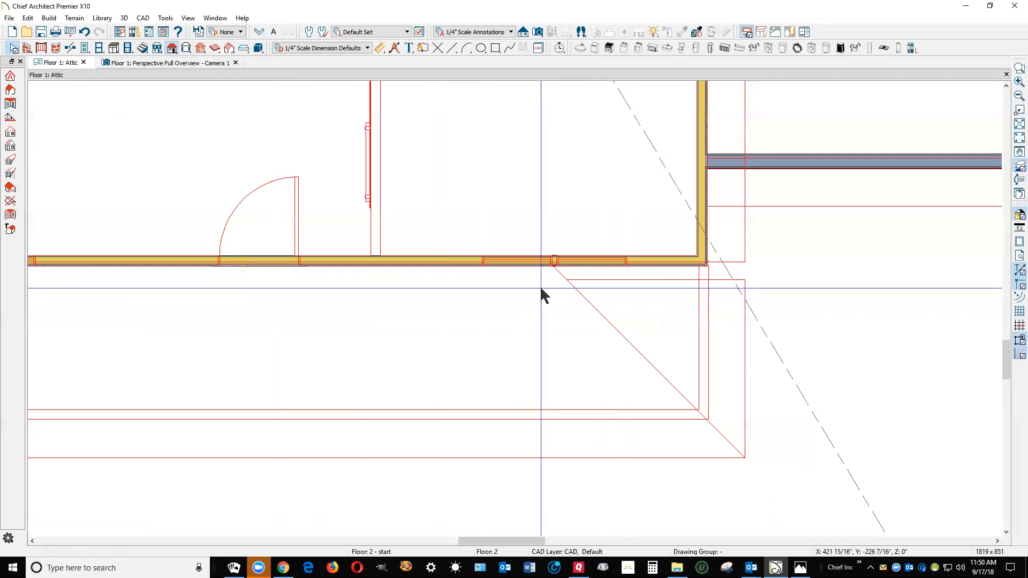
# Check the new attic wall at the garage end of the porch roof in the perspective view
pyautogui.hotkey('ctrl', 'Tab')
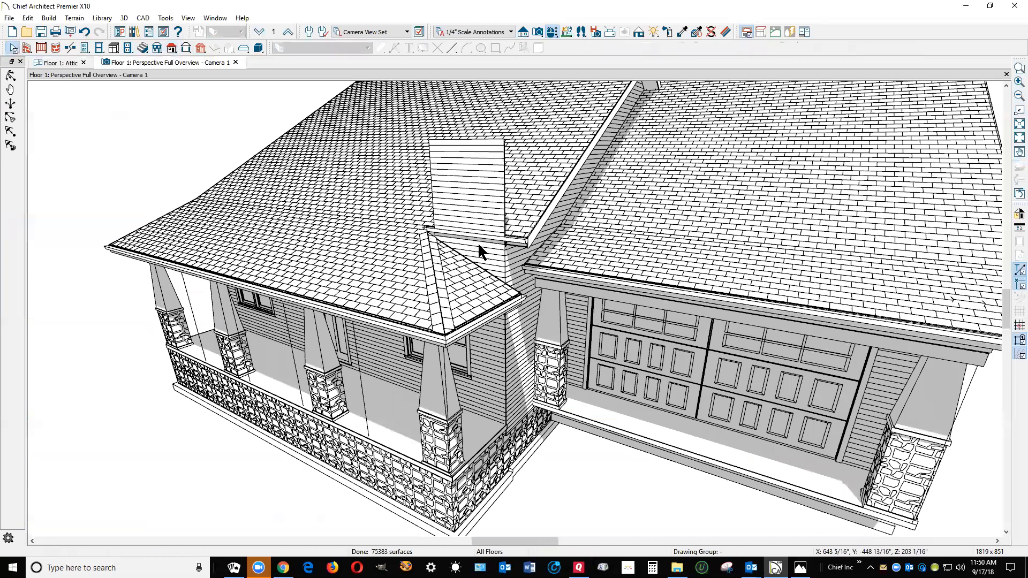
pyautogui.click(518, 232)
pyautogui.press('Escape')
pyautogui.hotkey('ctrl', 'Tab')
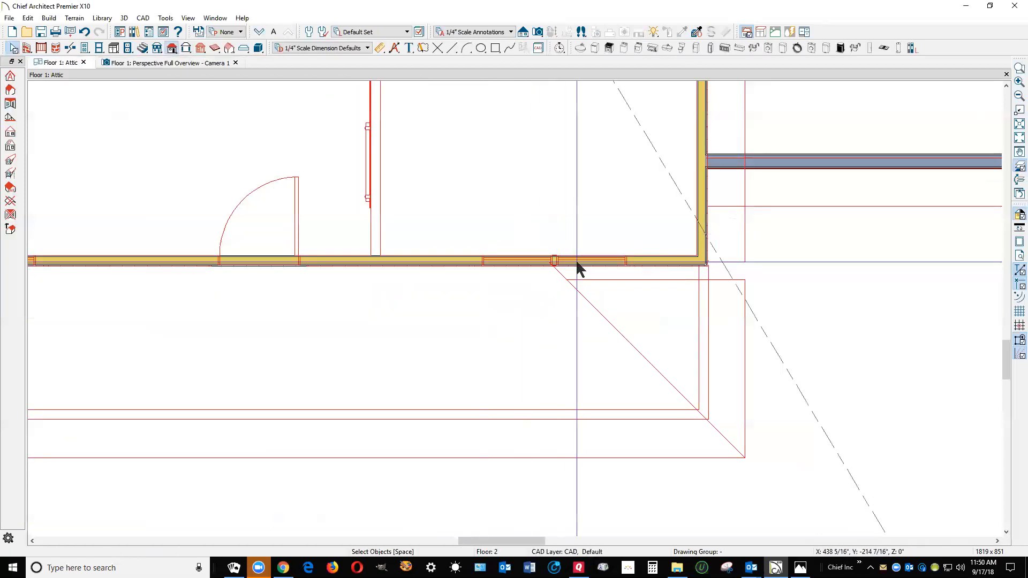
# On the first floor plan, break the main roof plane's front edge at the porch hip's upper end and move the garage-side segment slightly toward the porch
pyautogui.click(259, 32)
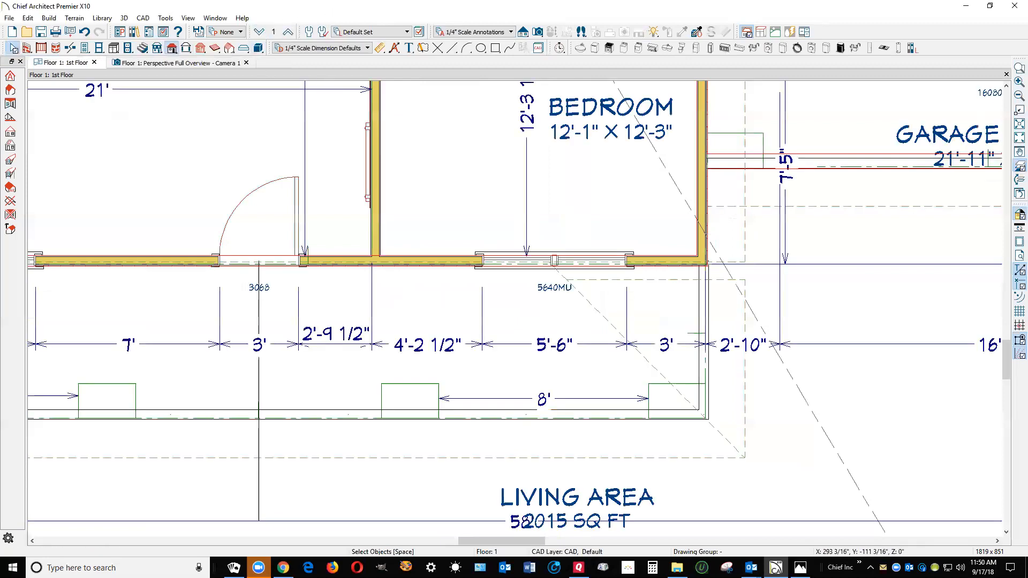
pyautogui.click(720, 280)
pyautogui.moveTo(720, 280); pyautogui.dragTo(709, 261)
pyautogui.click(745, 231)
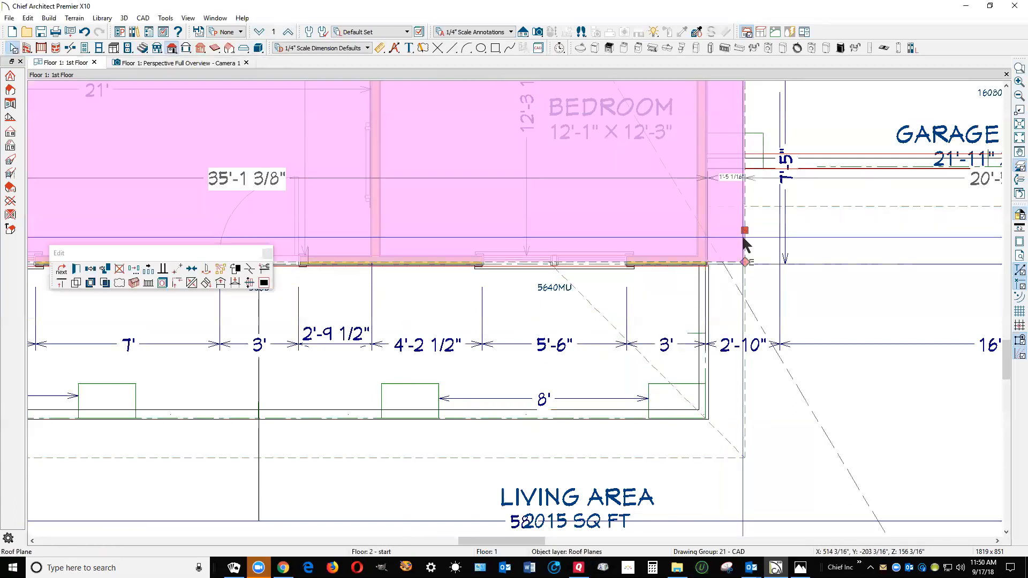
pyautogui.click(250, 269)
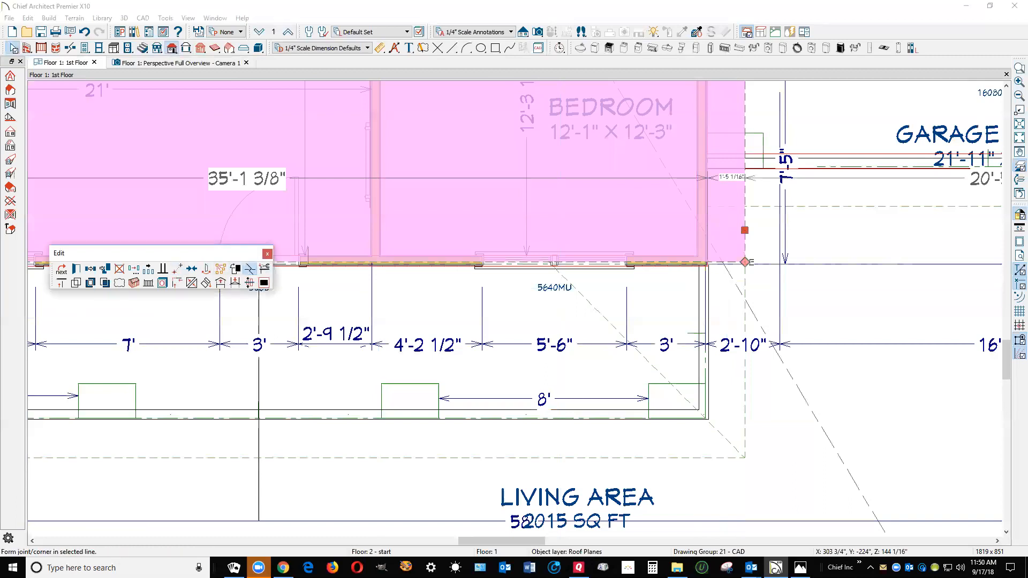
pyautogui.click(551, 265)
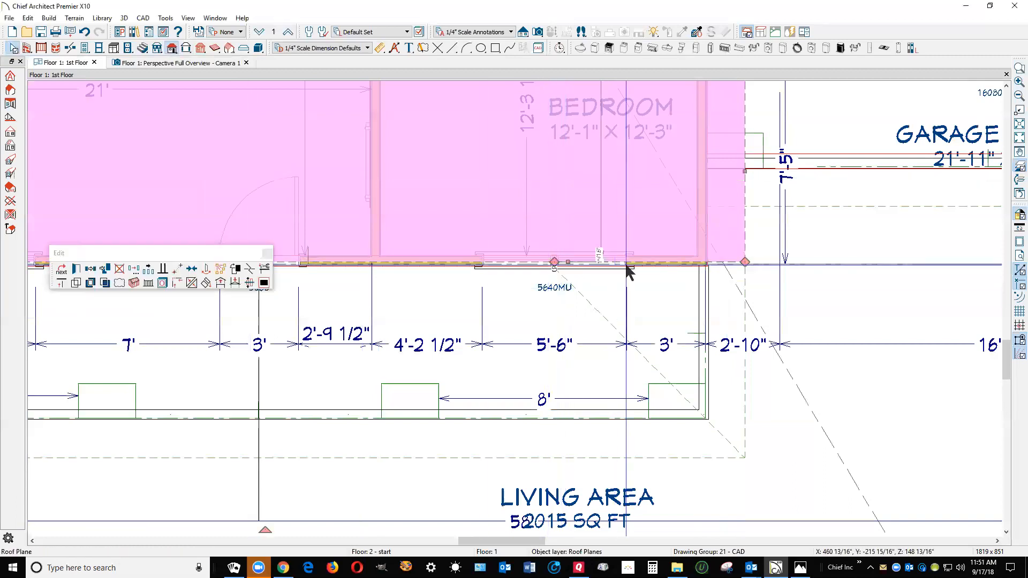
pyautogui.moveTo(569, 261); pyautogui.dragTo(576, 274)
pyautogui.press('Escape')
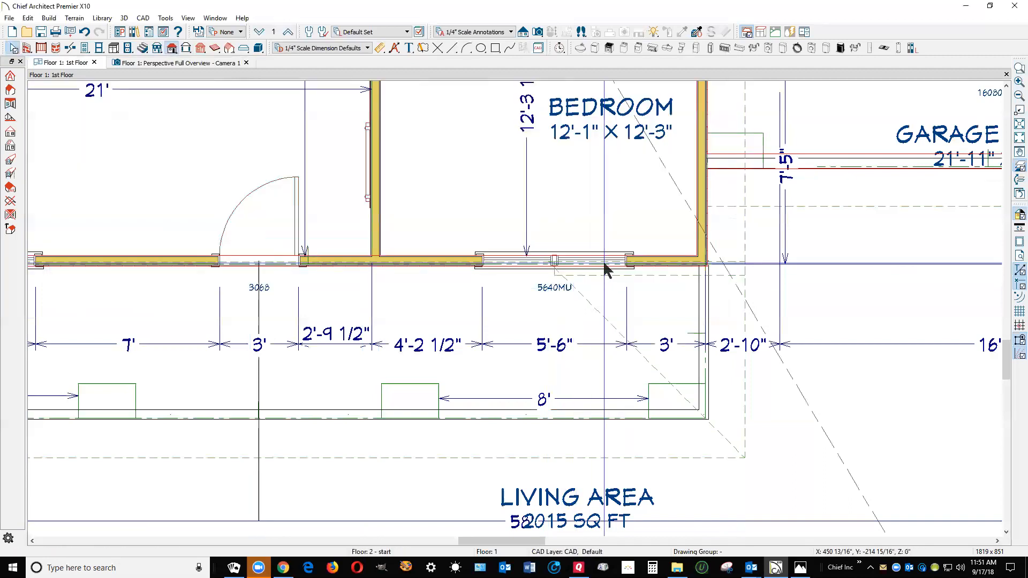
# In the perspective view, pull the upper edge of the small triangular porch roof plane slightly away from the wall
pyautogui.hotkey('ctrl', 'Tab')
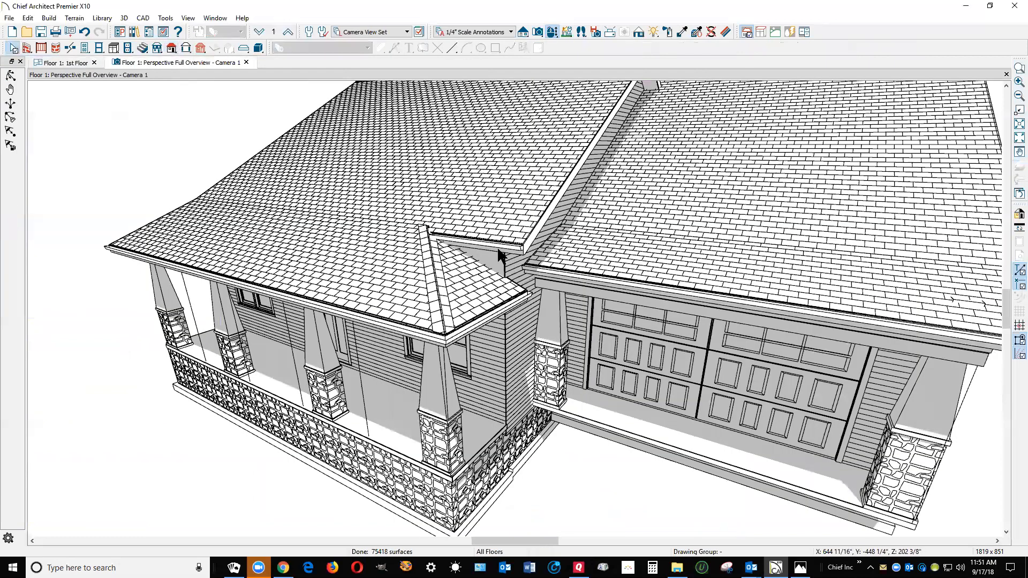
pyautogui.click(498, 269)
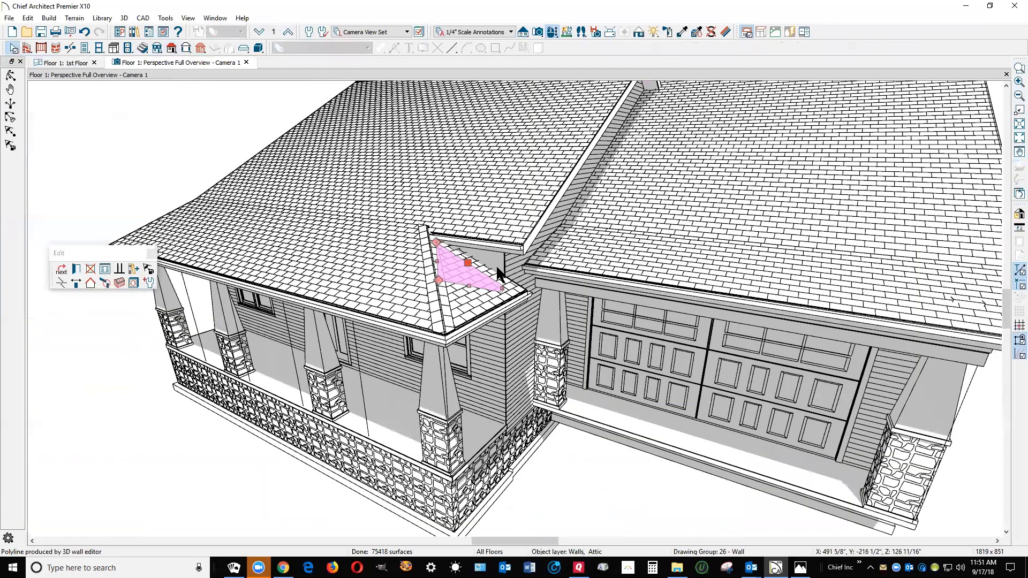
pyautogui.scroll(5, 498, 270)
pyautogui.press('Escape')
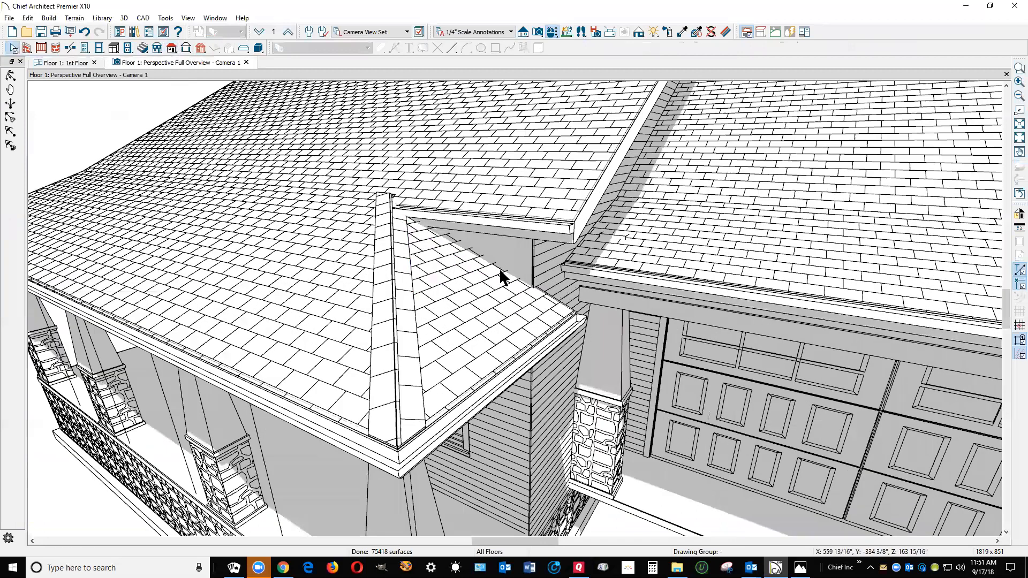
pyautogui.click(501, 271)
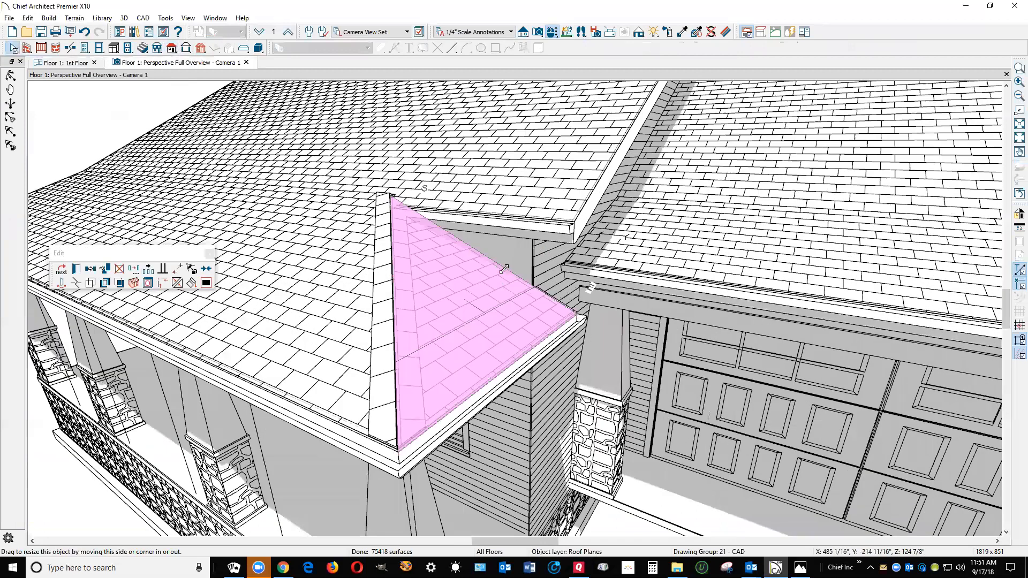
pyautogui.moveTo(501, 275); pyautogui.dragTo(500, 277)
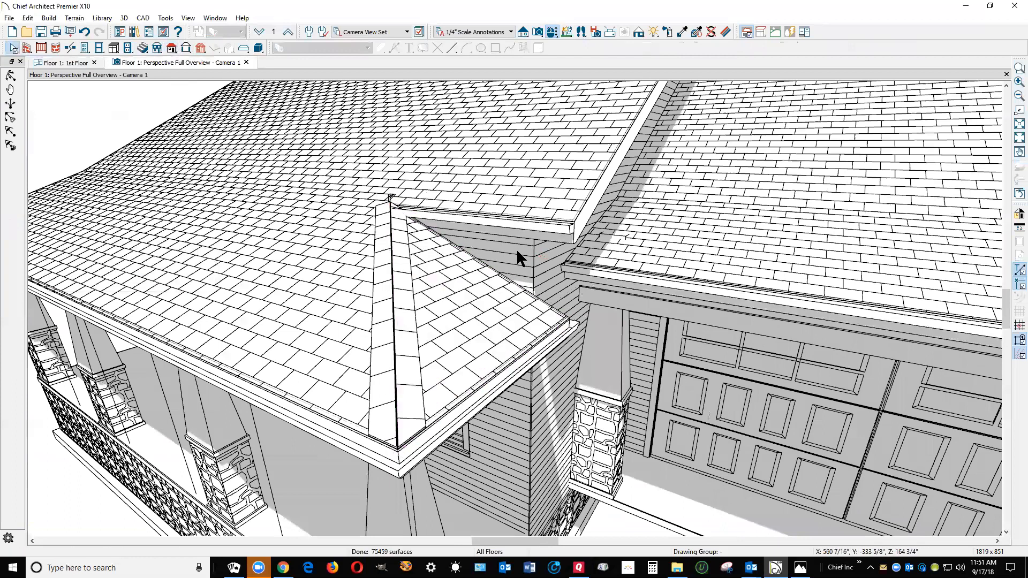
# Review the porch roof end, close the perspective view, and look over the walls on the attic floor plan
pyautogui.scroll(-2, 568, 257)
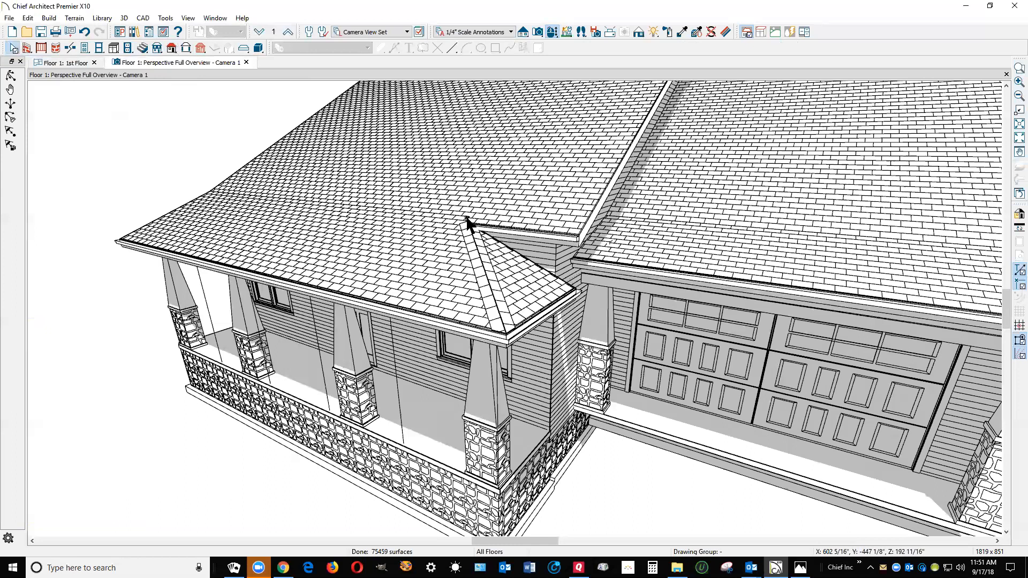
pyautogui.click(536, 268)
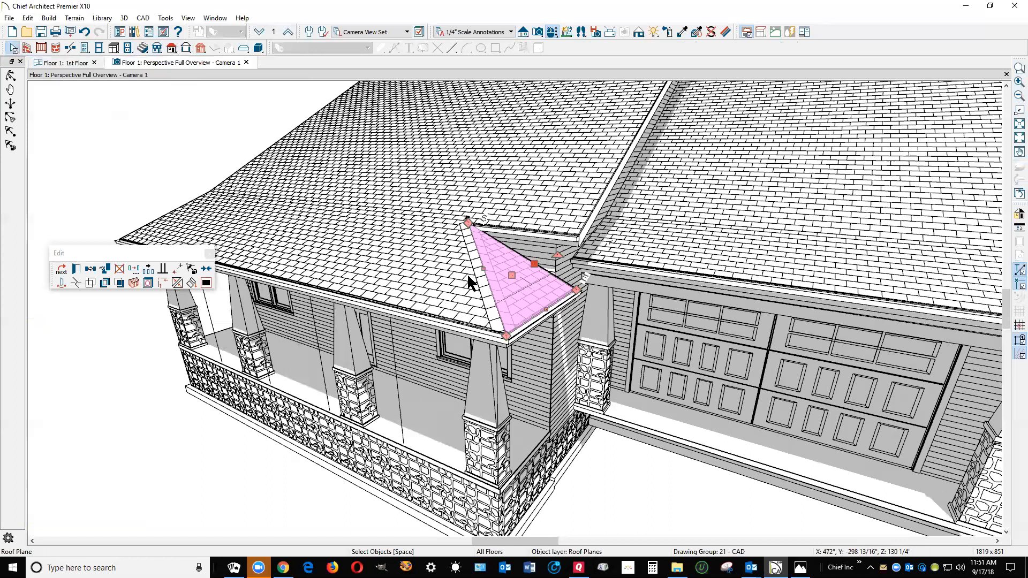
pyautogui.press('Escape')
pyautogui.scroll(-3, 603, 244)
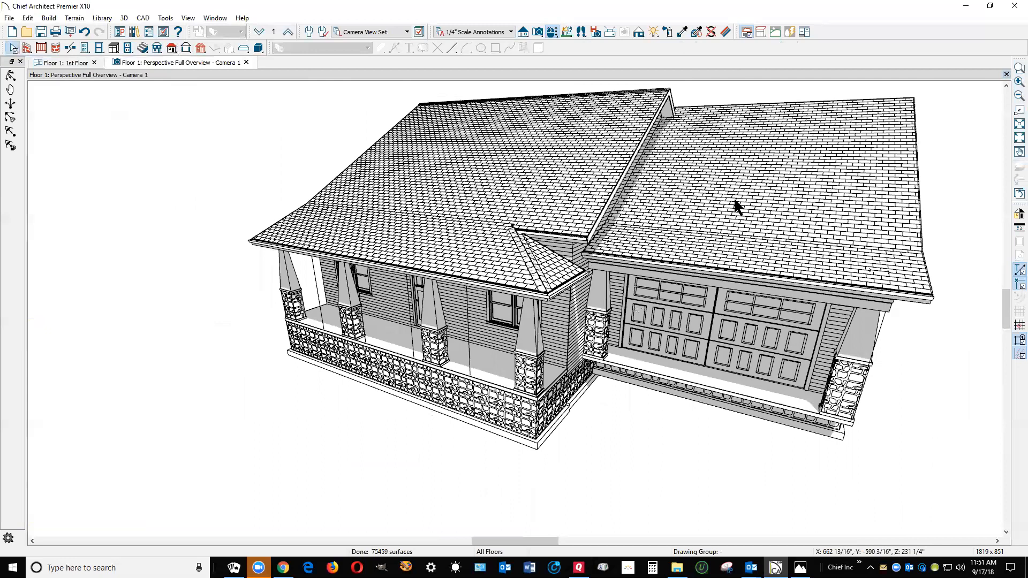
pyautogui.hotkey('ctrl', 'w')
pyautogui.scroll(-3, 736, 202)
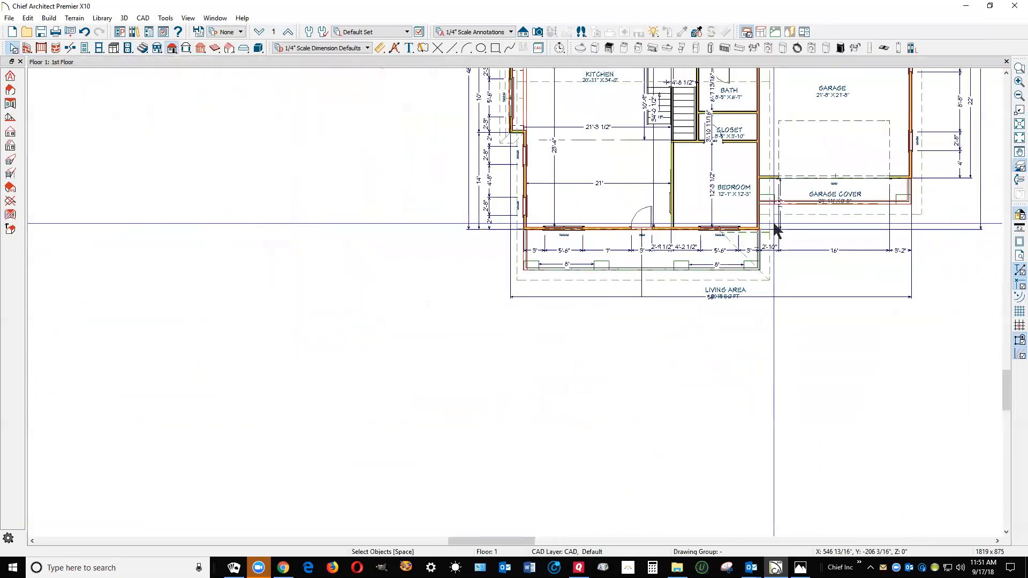
pyautogui.scroll(5, 666, 140)
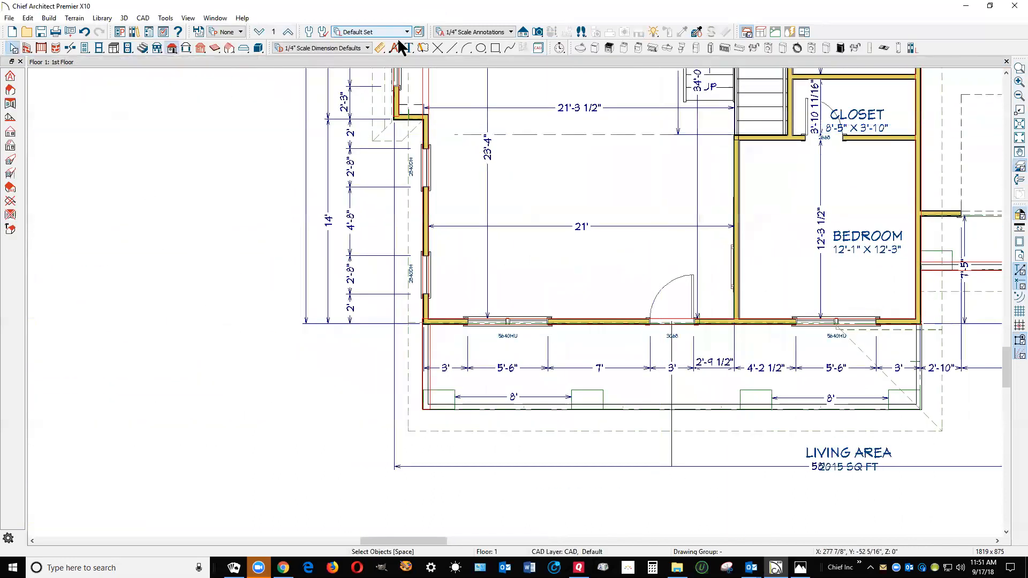
pyautogui.click(289, 32)
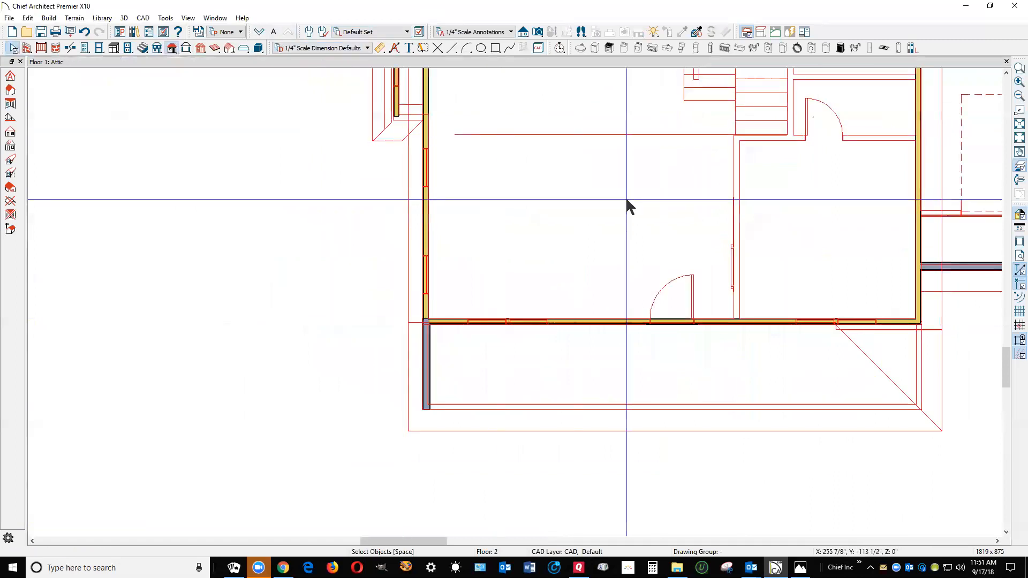
pyautogui.scroll(-5, 627, 207)
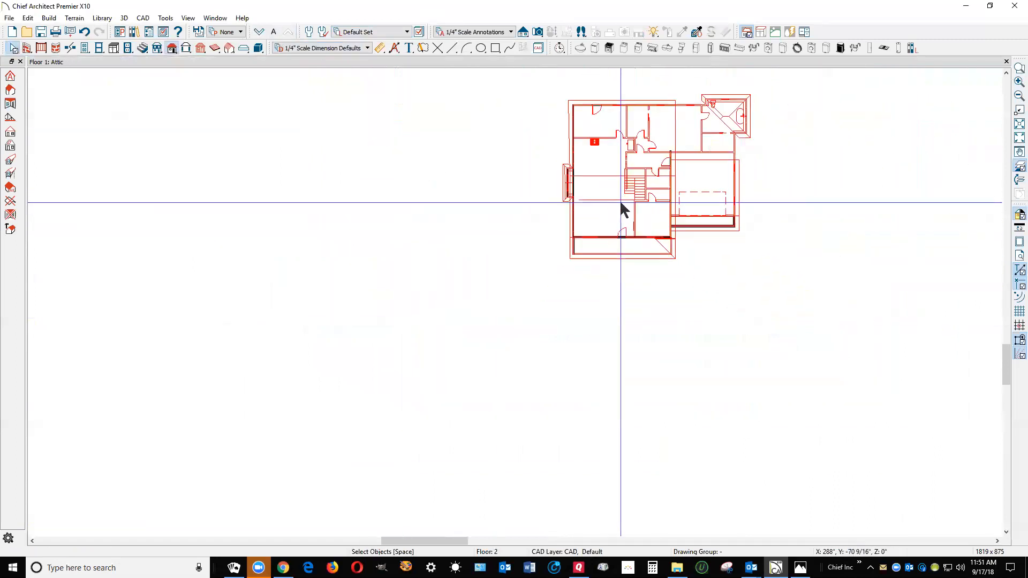
pyautogui.scroll(4, 632, 123)
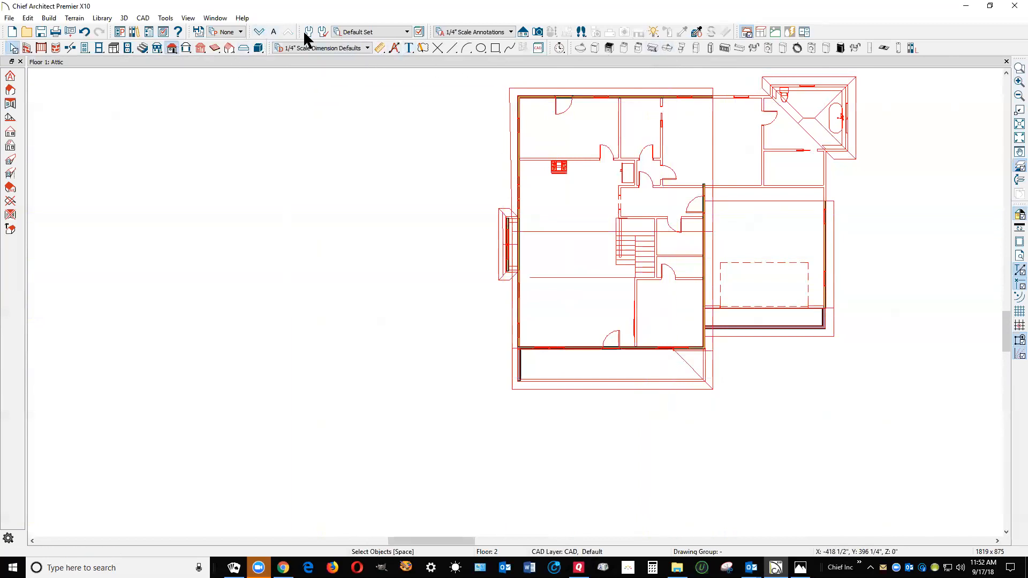
pyautogui.click(261, 32)
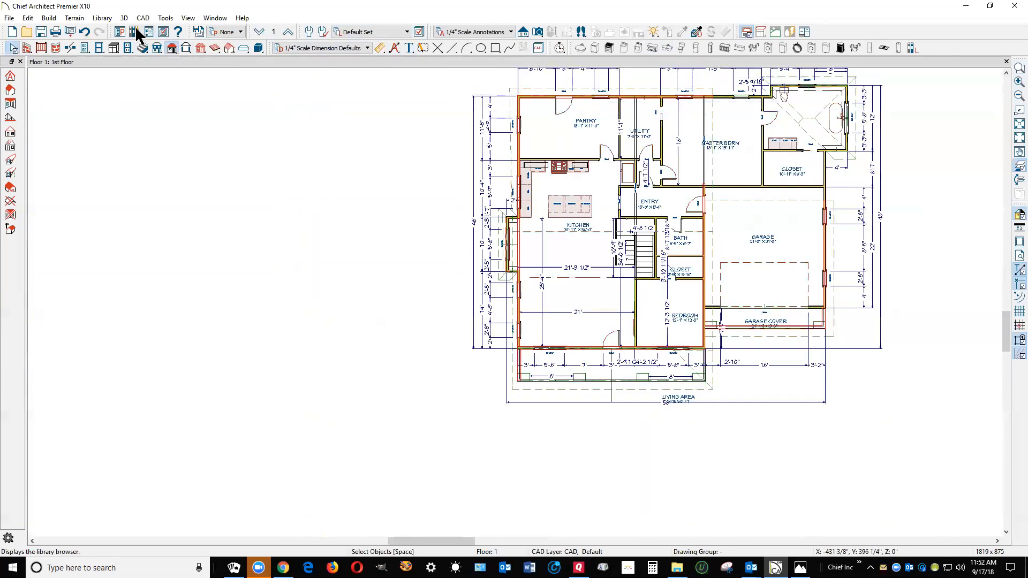
# Build a new blank second floor with a finished ceiling height of 96"
pyautogui.click(52, 19)
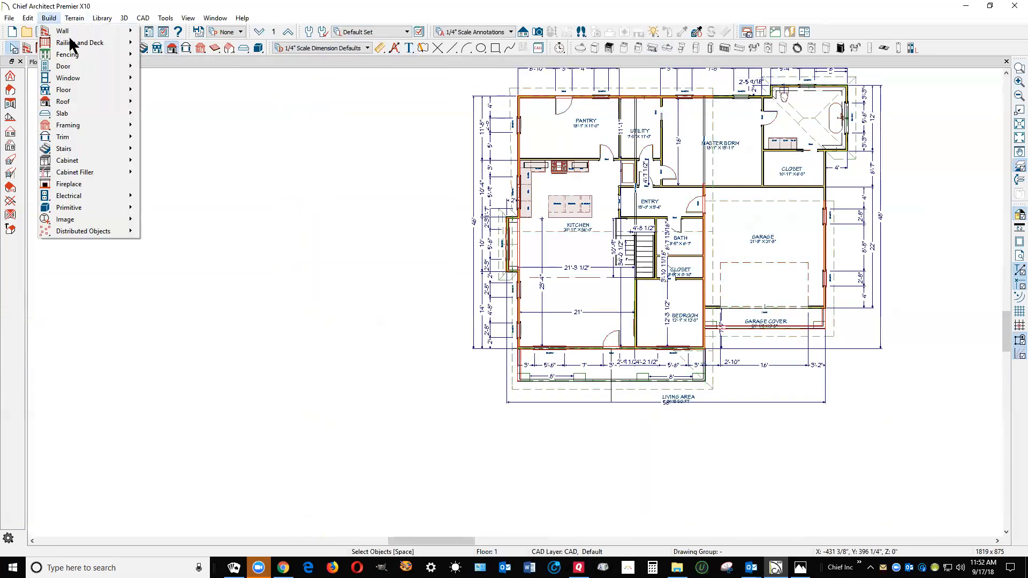
pyautogui.moveTo(94, 90)
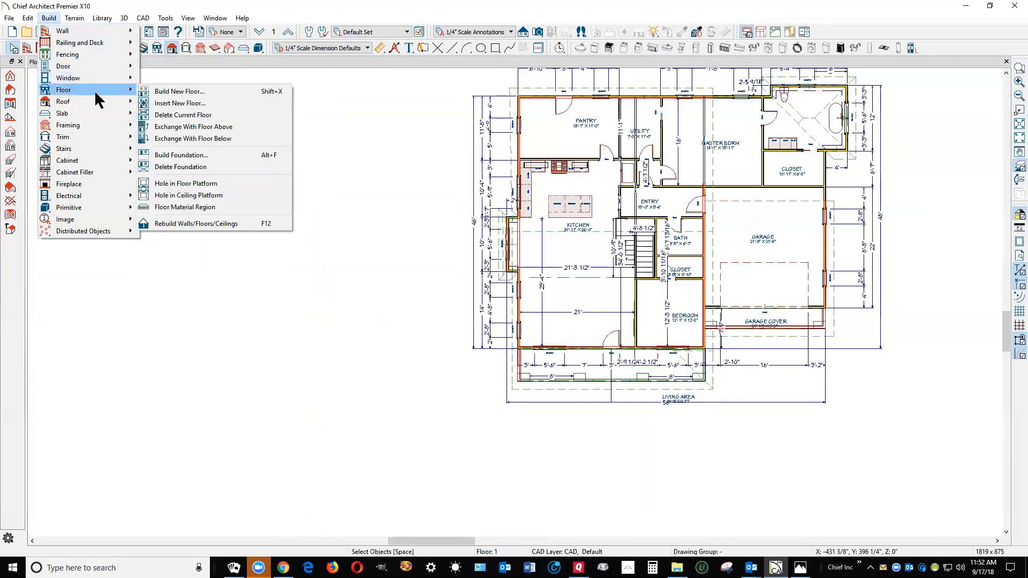
pyautogui.click(188, 91)
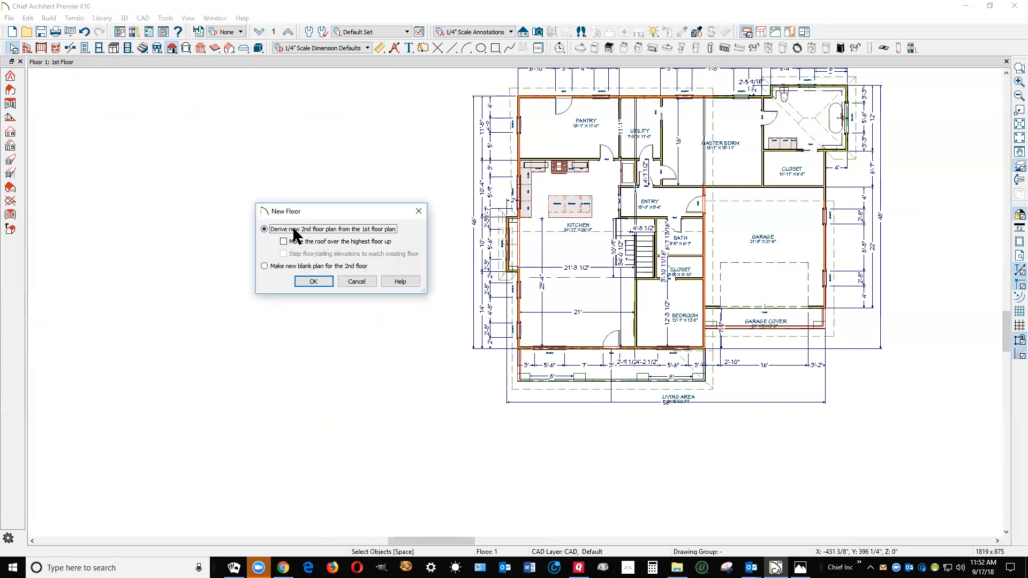
pyautogui.click(277, 265)
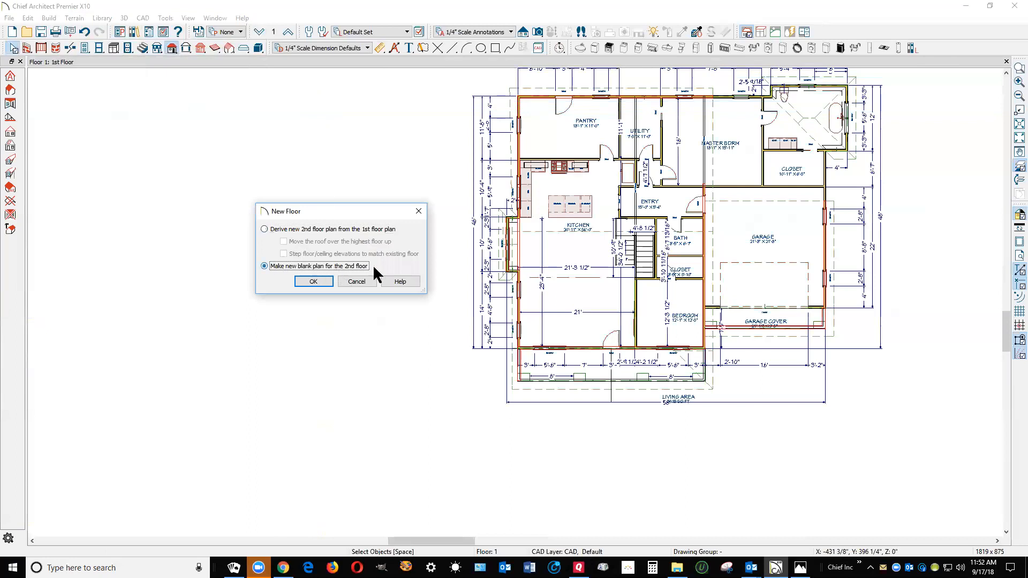
pyautogui.click(325, 282)
pyautogui.click(513, 181)
pyautogui.write('96')
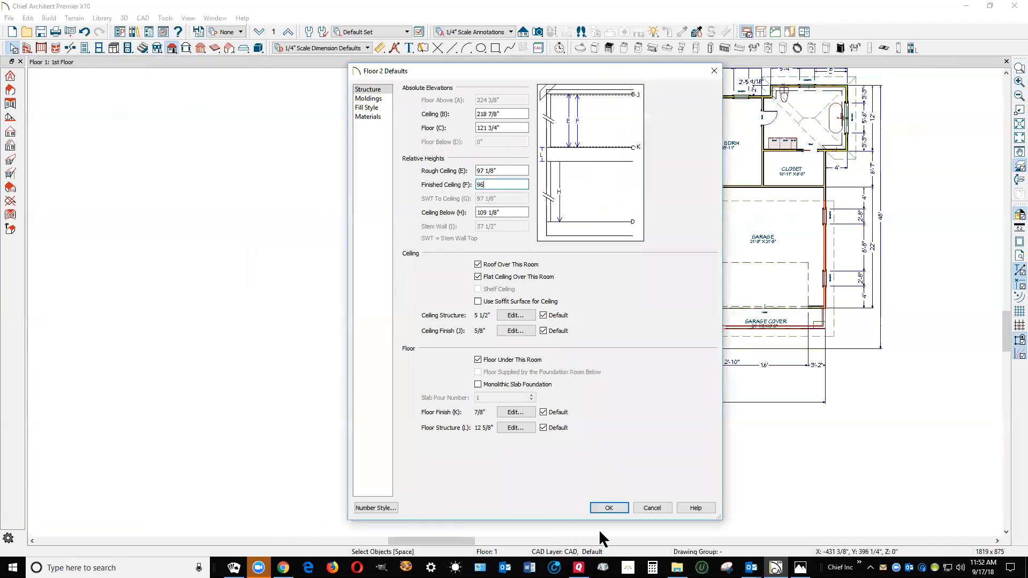
pyautogui.click(611, 508)
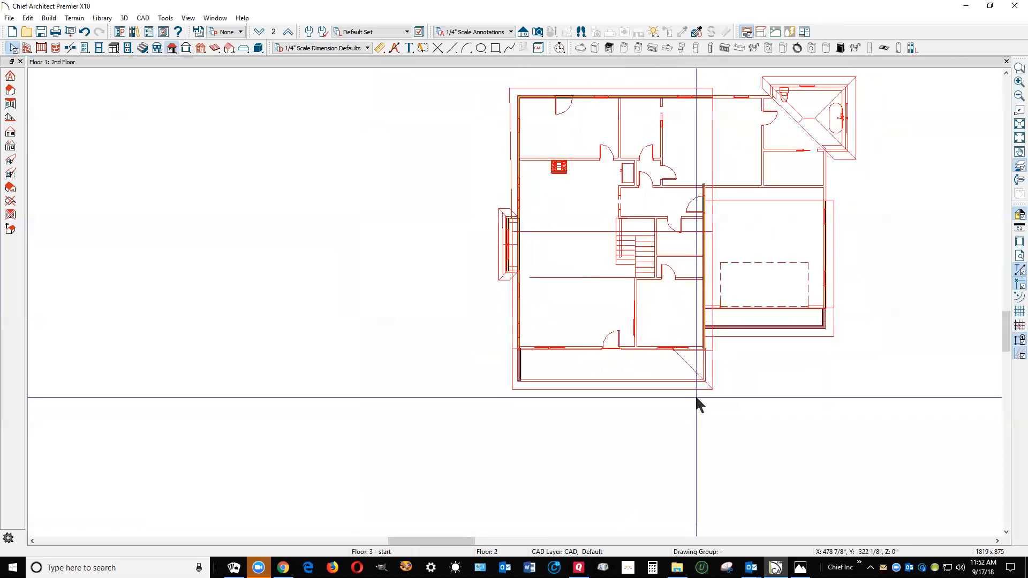
# Inspect the attic walls without the reference floor and review the general options of the garage's outer attic wall without changing them
pyautogui.click(1014, 165)
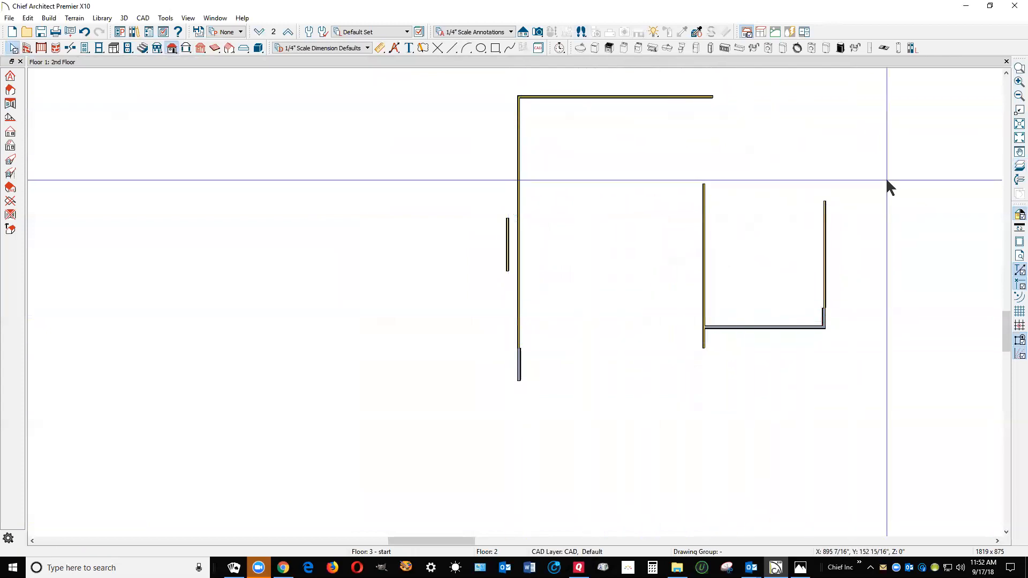
pyautogui.click(825, 279)
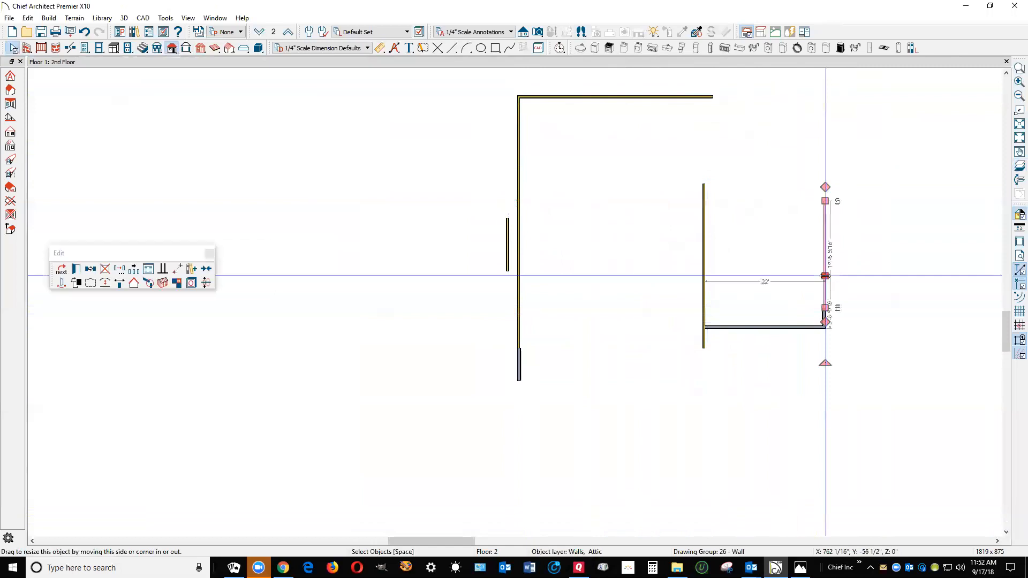
pyautogui.click(77, 268)
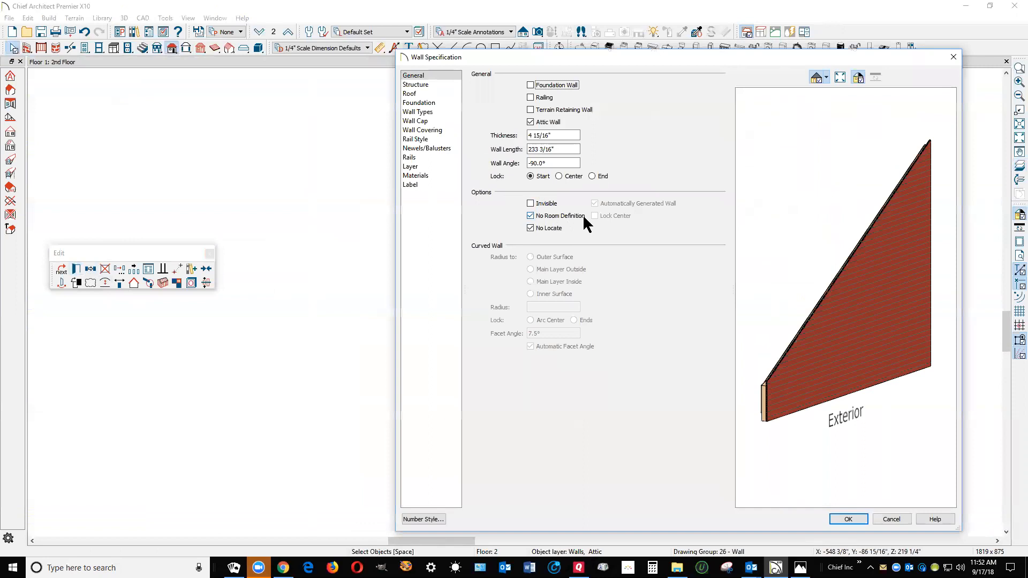
pyautogui.click(899, 519)
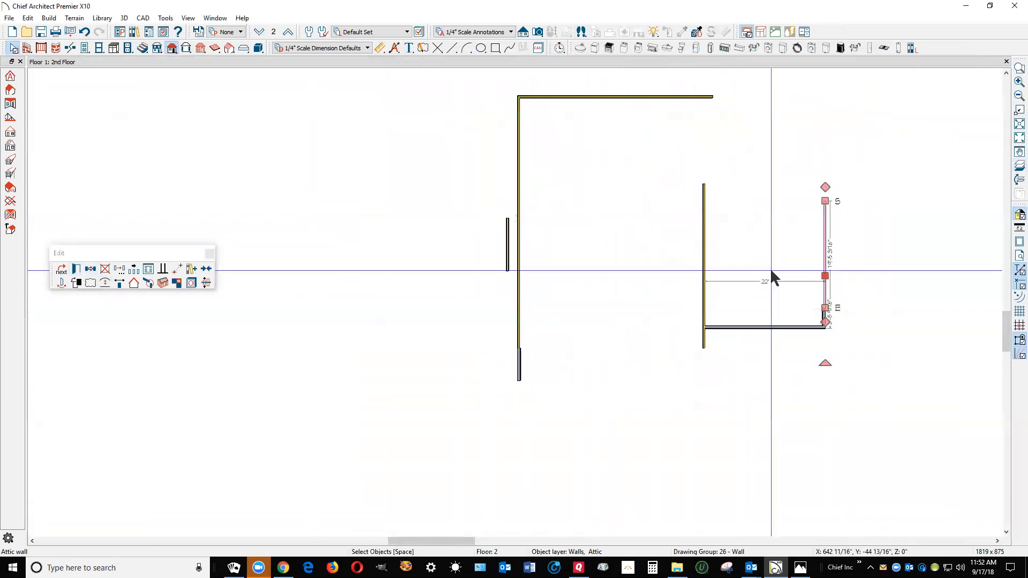
pyautogui.click(974, 215)
pyautogui.click(1018, 167)
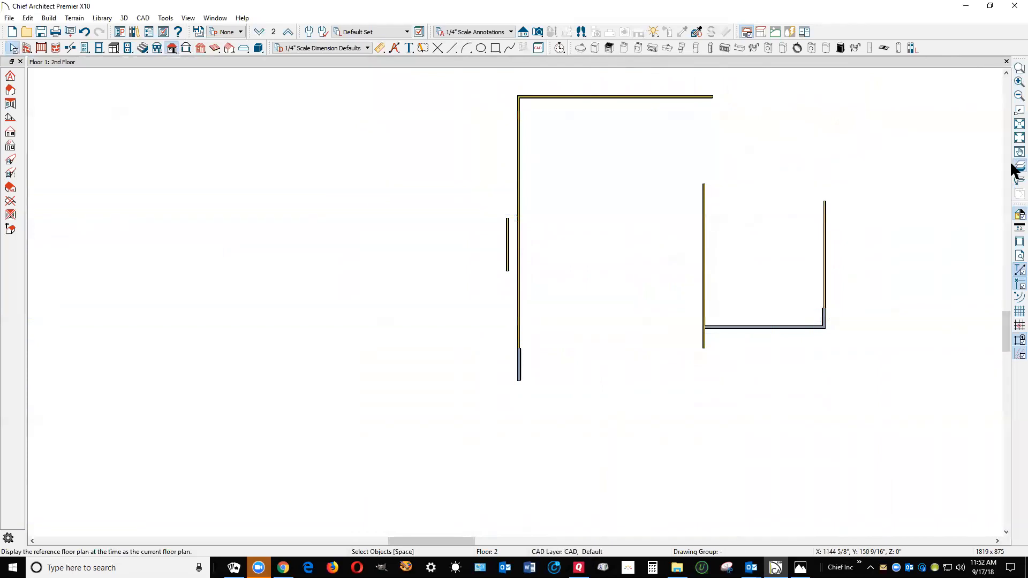
# Draw a straight exterior wall on the second floor along the front wall, spanning the front door, with the first floor as reference
pyautogui.scroll(2, 563, 242)
pyautogui.scroll(2, 555, 269)
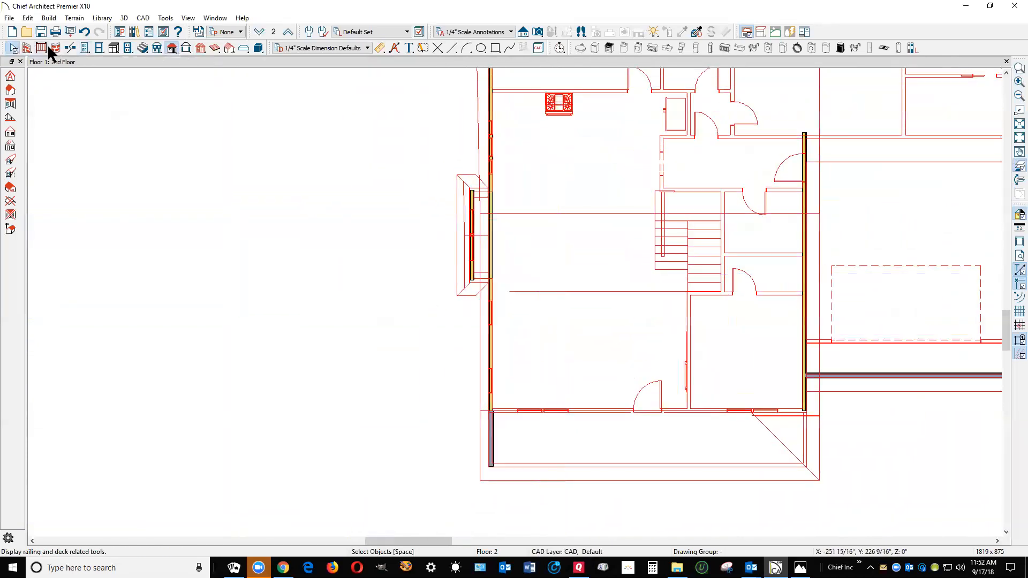
pyautogui.click(27, 48)
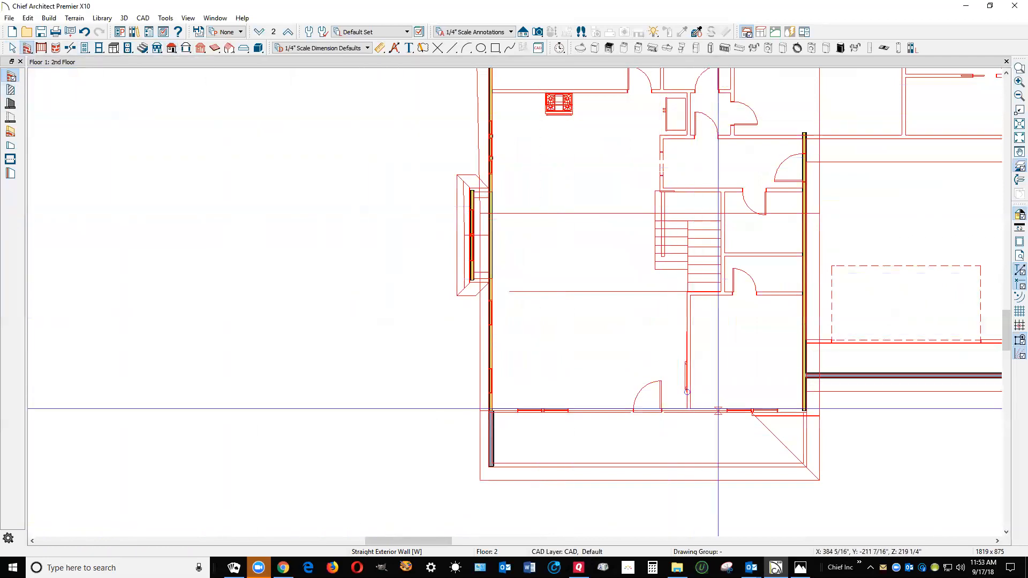
pyautogui.moveTo(717, 409); pyautogui.dragTo(618, 407)
pyautogui.press('space')
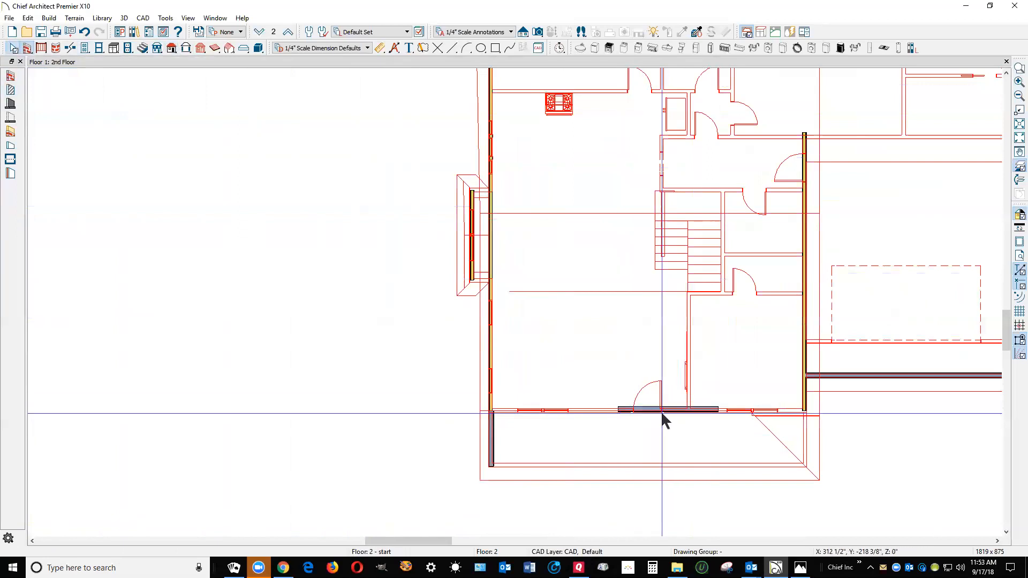
# Review the general options, 3D preview and wall type of the new second-floor front wall without changing them
pyautogui.click(661, 410)
pyautogui.click(76, 269)
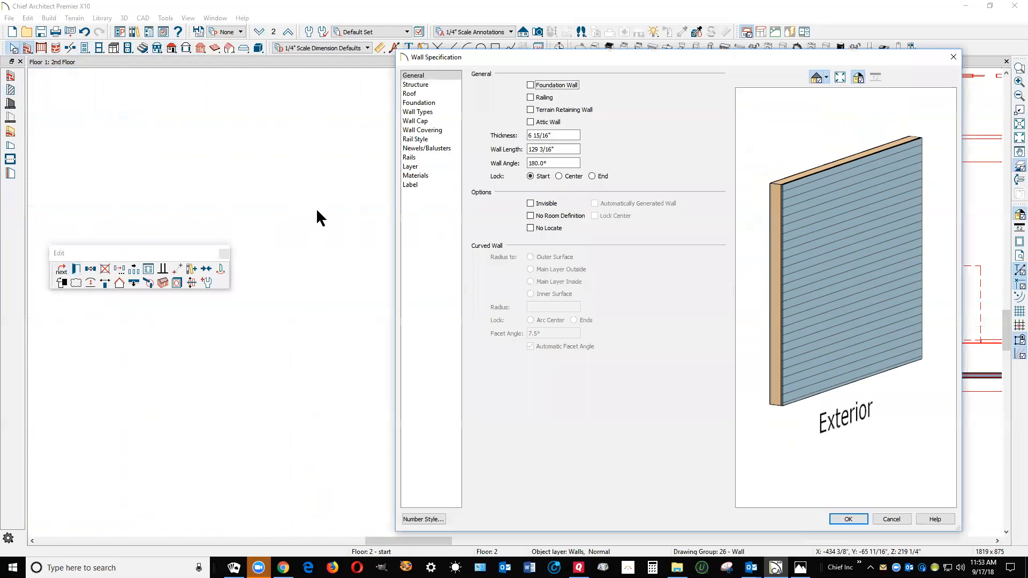
pyautogui.moveTo(816, 247); pyautogui.dragTo(780, 289)
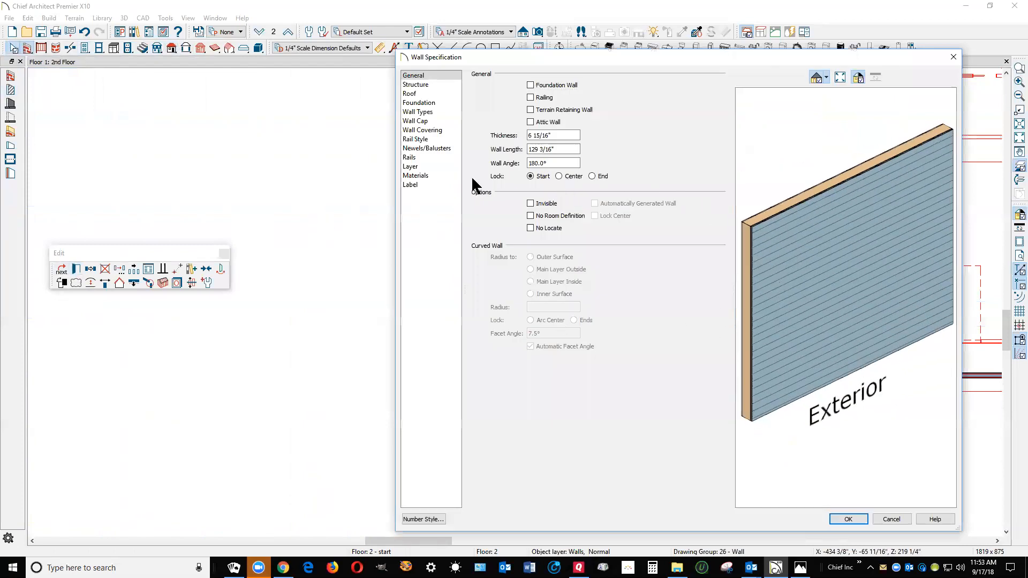
pyautogui.click(423, 112)
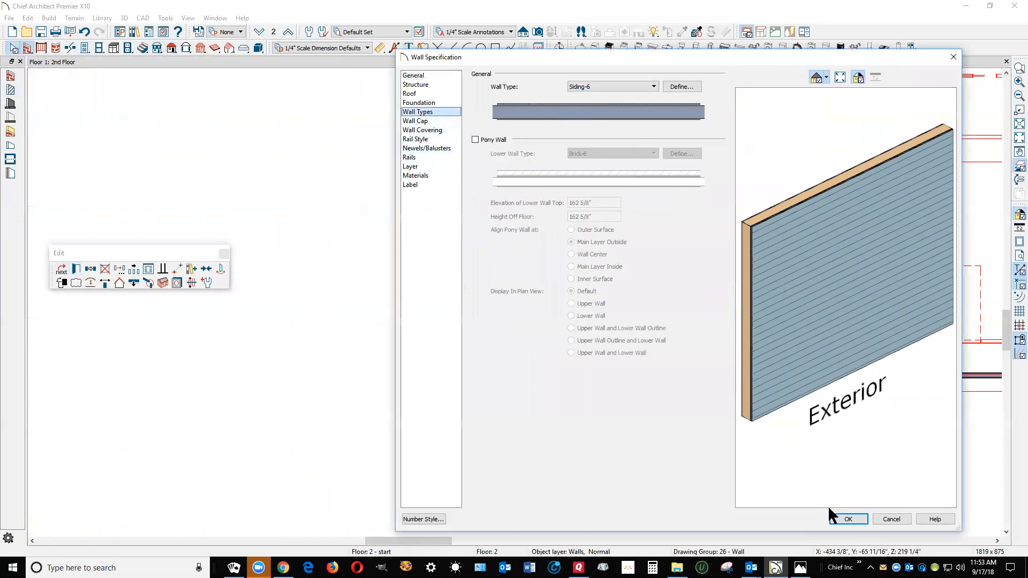
pyautogui.click(857, 517)
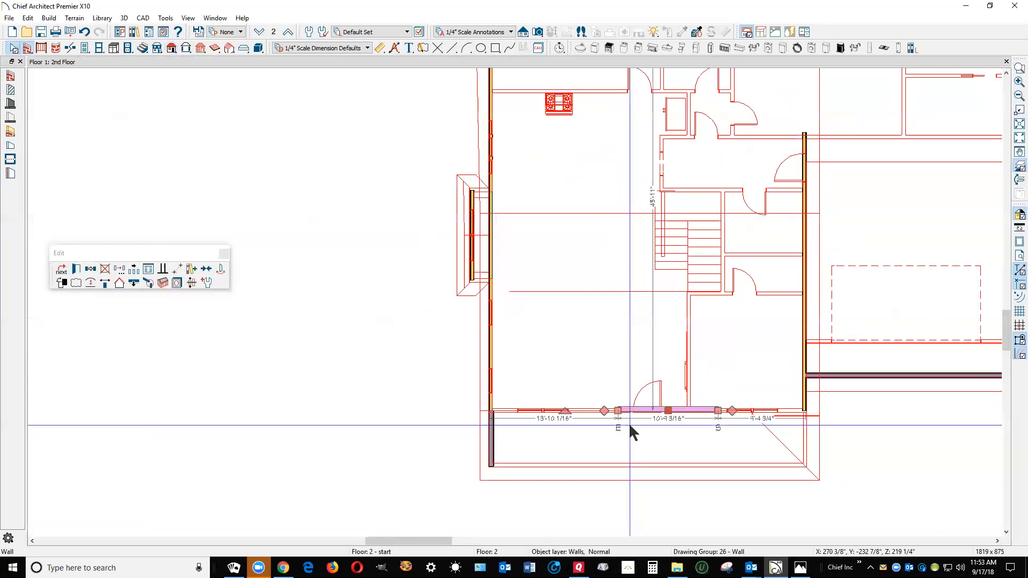
# Enclose a rectangular second-floor room about 15'-4" deep with exterior walls behind the front door, and move its left side wall slightly outward
pyautogui.moveTo(621, 411); pyautogui.dragTo(727, 415)
pyautogui.scroll(3, 702, 425)
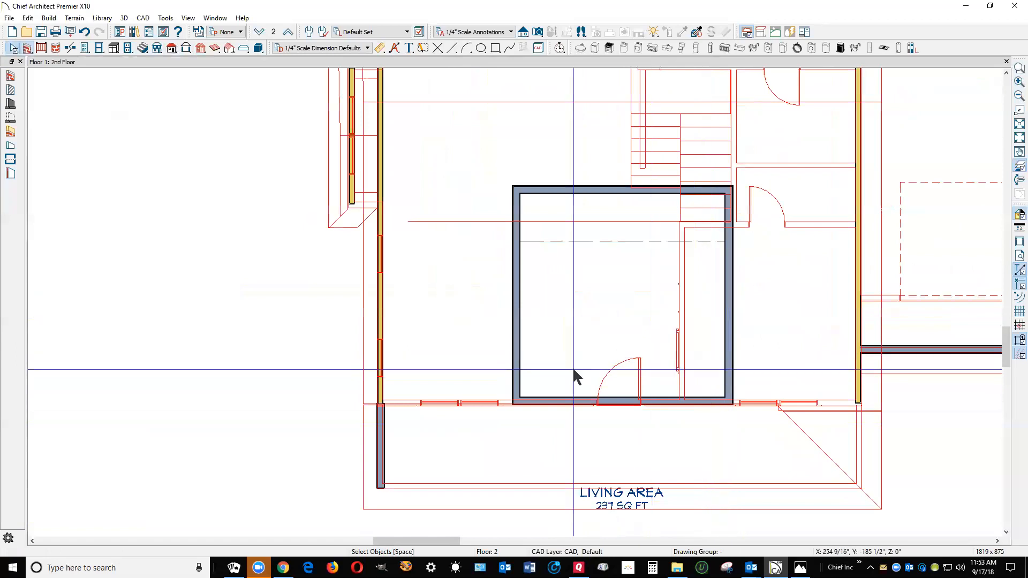
pyautogui.click(515, 355)
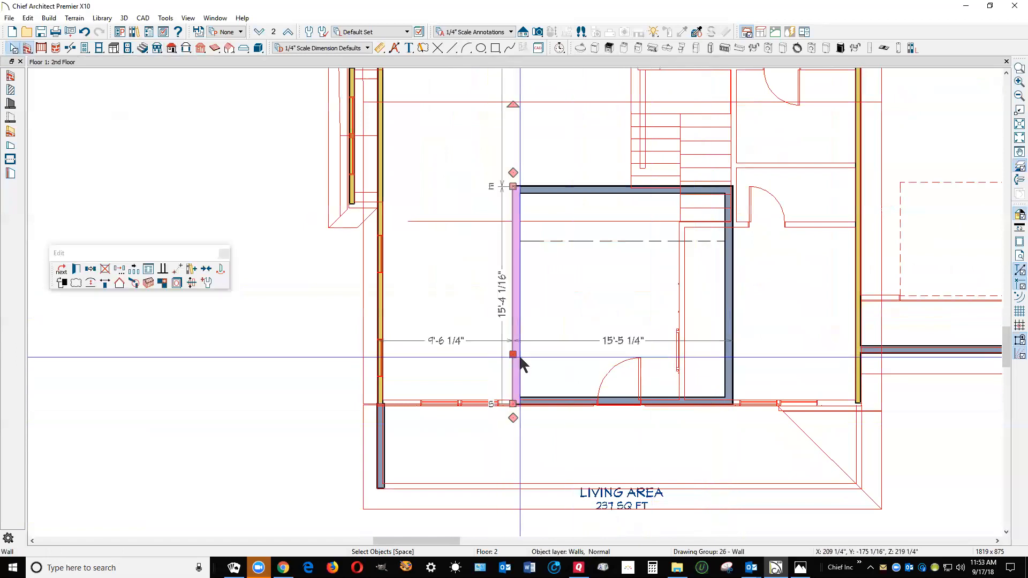
pyautogui.moveTo(517, 358); pyautogui.dragTo(490, 349)
pyautogui.scroll(-1, 670, 359)
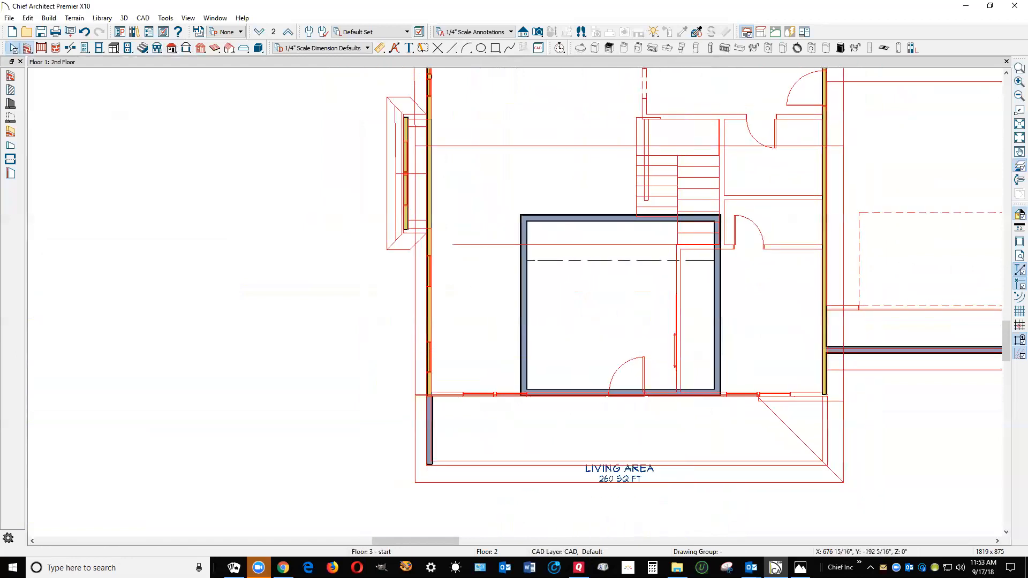
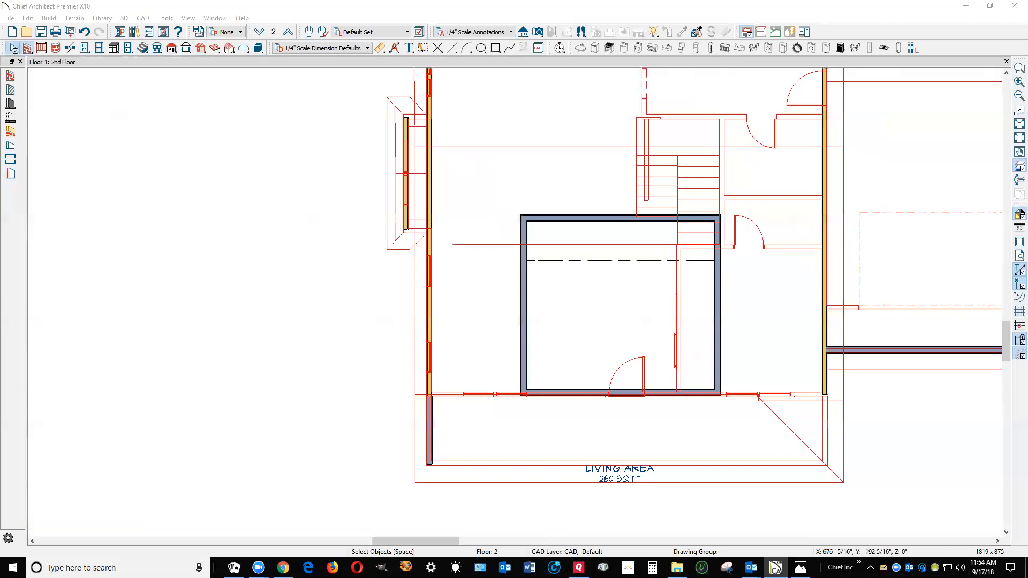
# Move the second-floor room's left side wall further outward so the room is about 18'-8" wide
pyautogui.click(532, 338)
pyautogui.click(531, 336)
pyautogui.moveTo(531, 336); pyautogui.dragTo(502, 337)
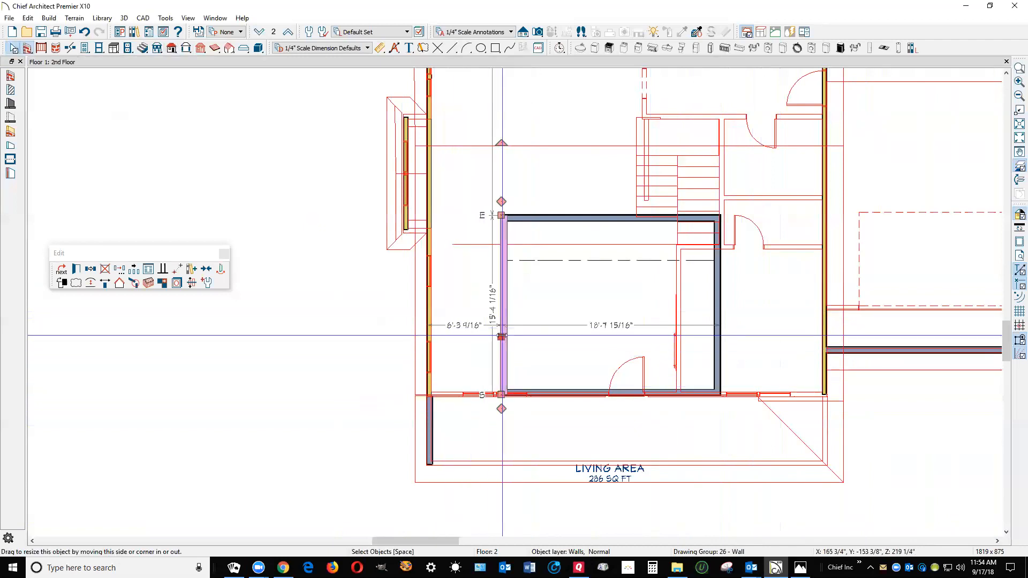
pyautogui.press('Escape')
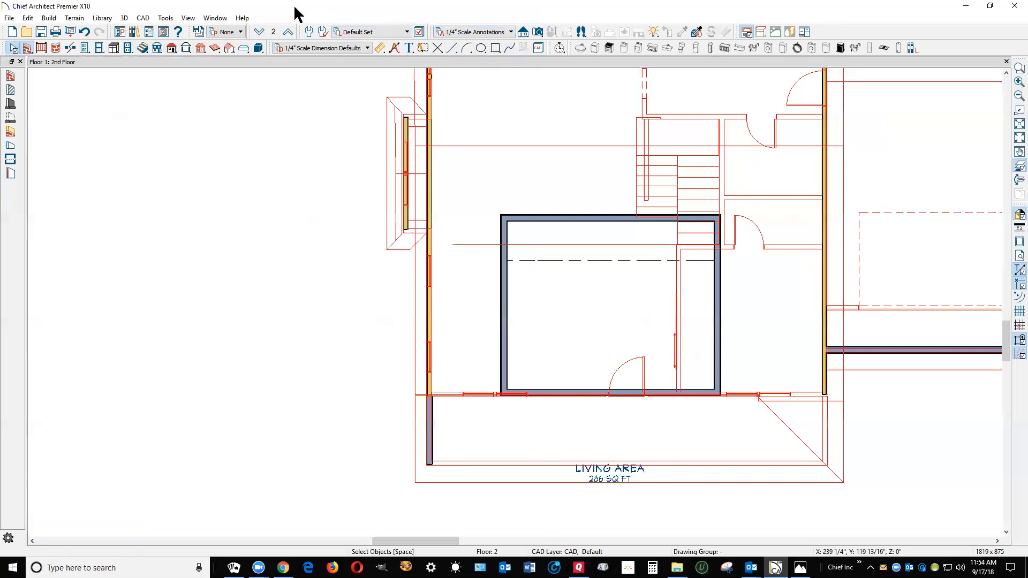
# Draw two facing roof planes with baselines on the room's right and left side walls, placing both baselines over the wall top
pyautogui.click(176, 49)
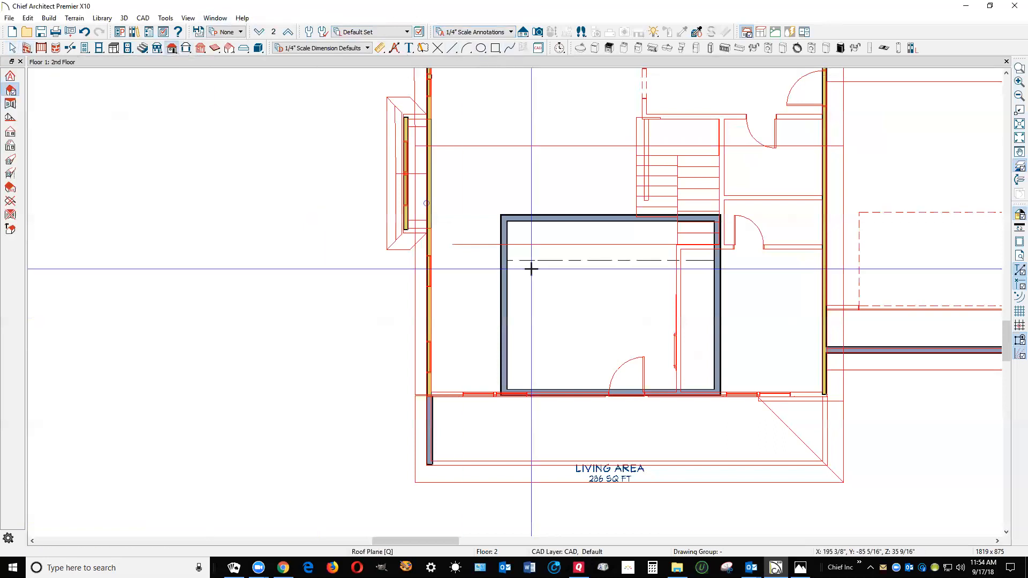
pyautogui.scroll(1, 700, 406)
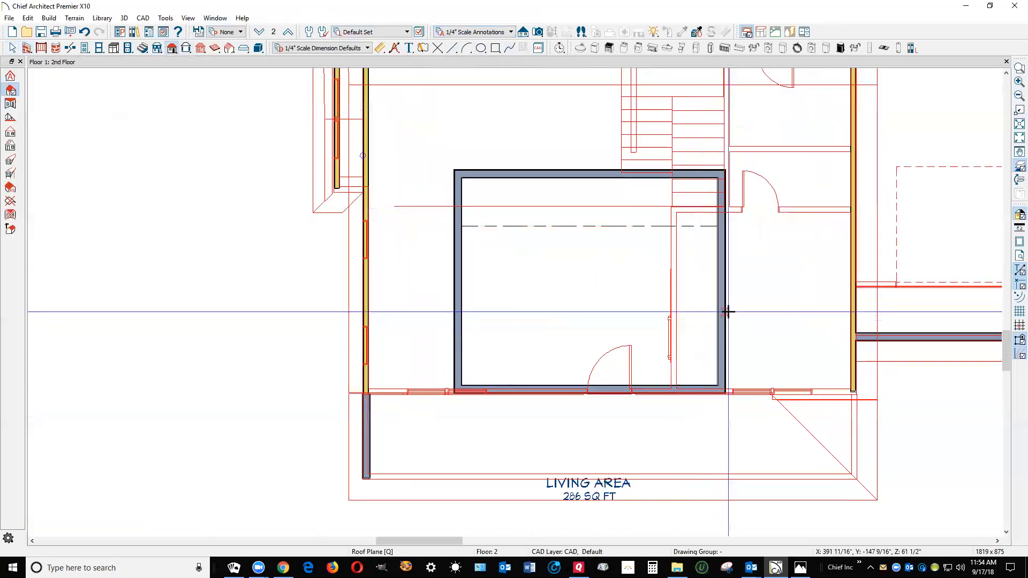
pyautogui.moveTo(724, 299); pyautogui.dragTo(596, 324)
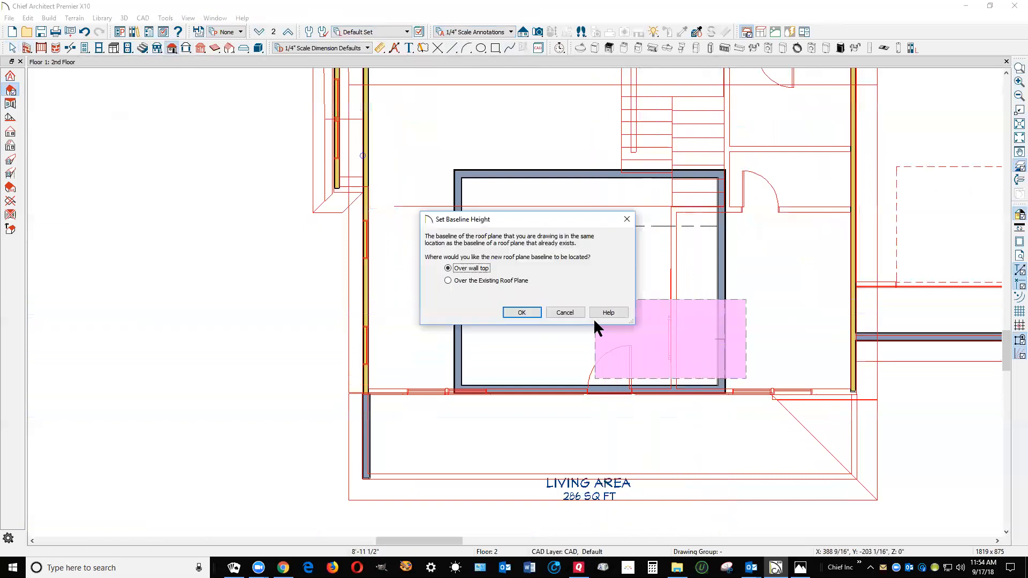
pyautogui.click(536, 316)
pyautogui.moveTo(454, 309); pyautogui.dragTo(584, 329)
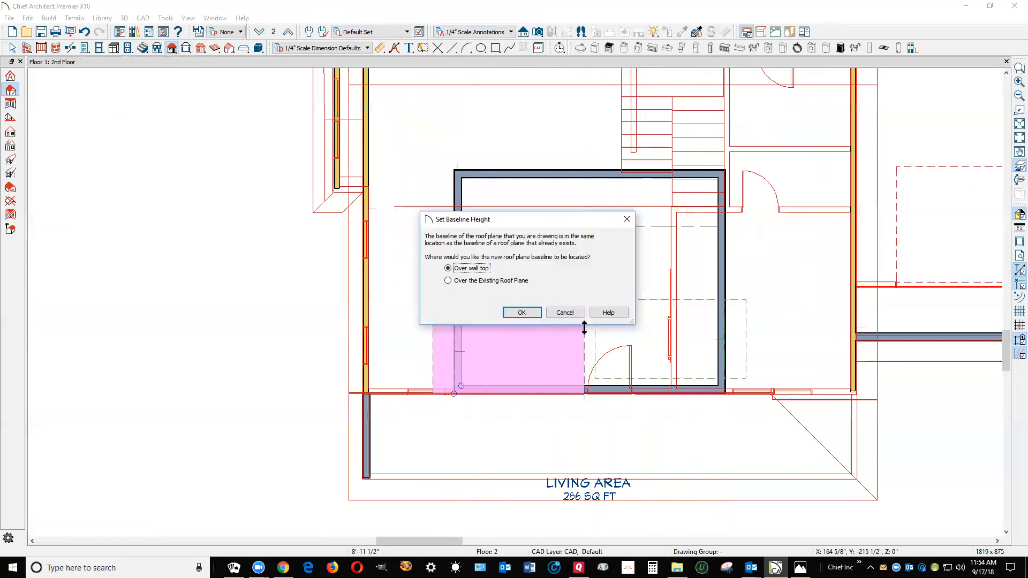
pyautogui.click(529, 315)
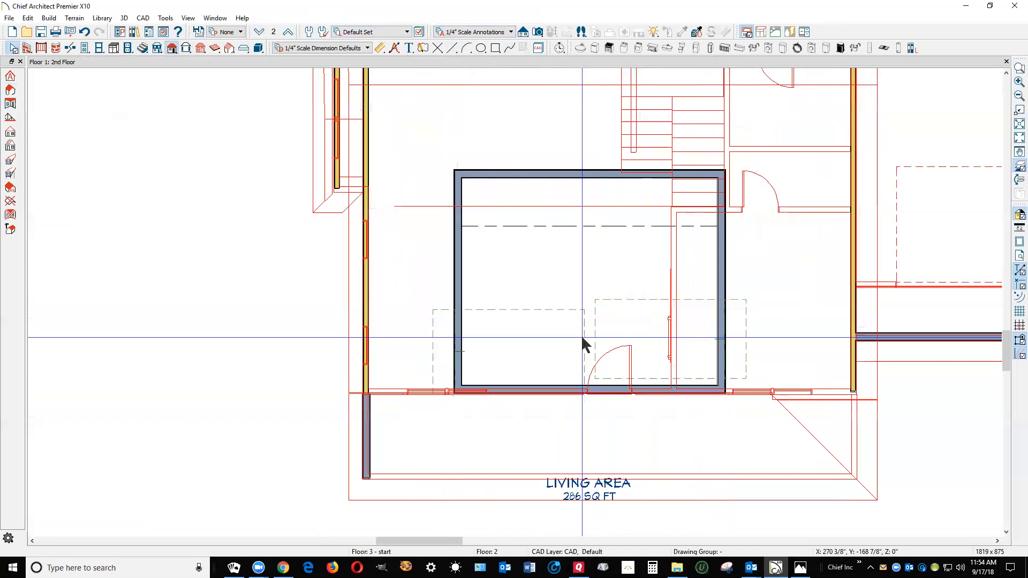
pyautogui.click(582, 339)
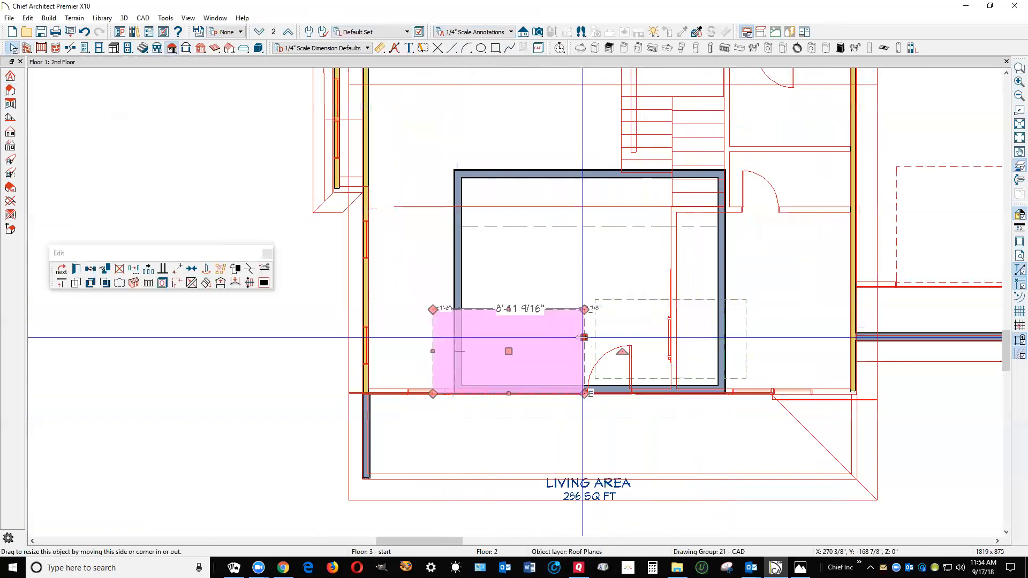
pyautogui.doubleClick(582, 338)
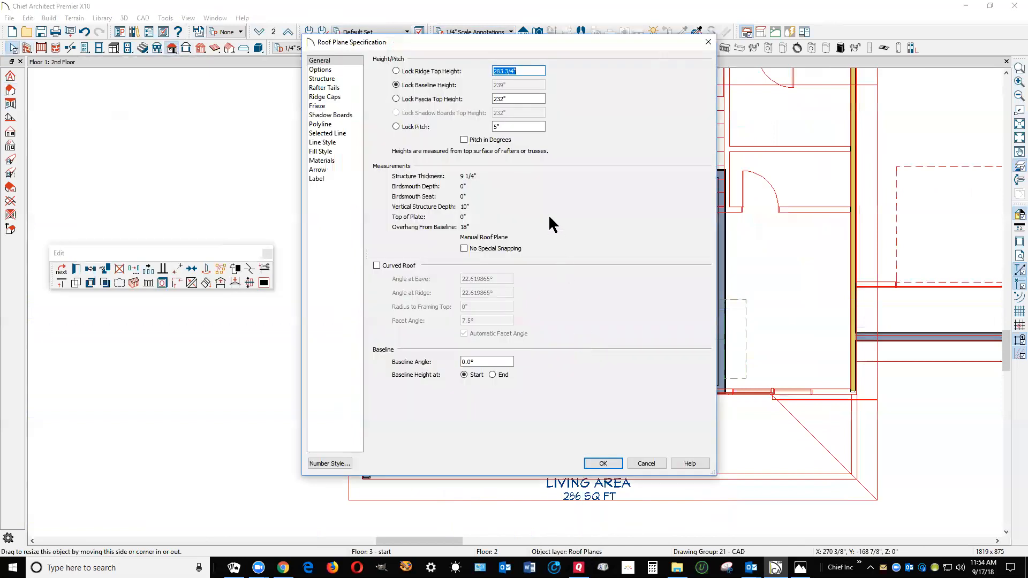
pyautogui.click(654, 463)
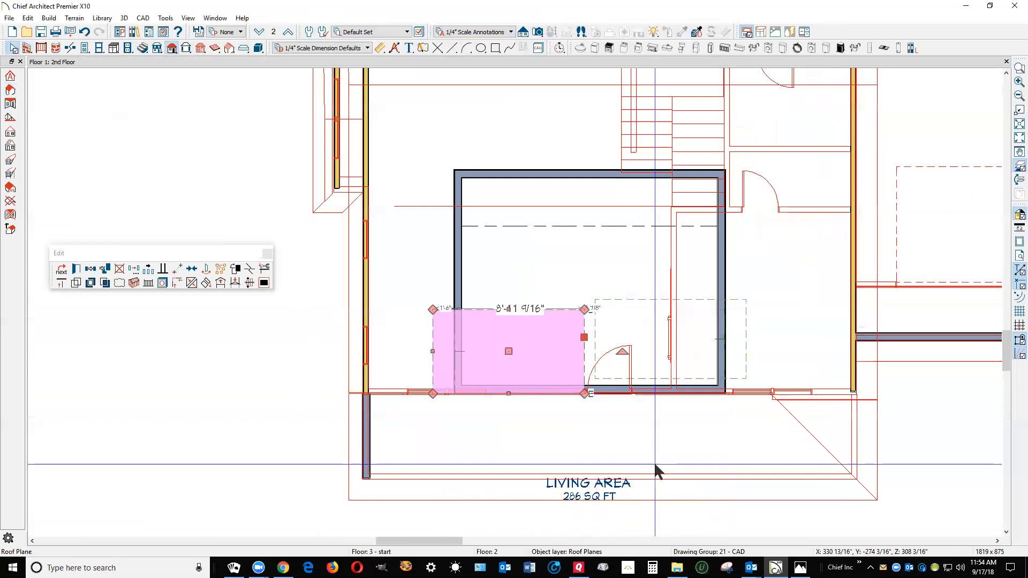
pyautogui.keyDown('shift'); pyautogui.click(600, 321); pyautogui.keyUp('shift')
pyautogui.click(73, 269)
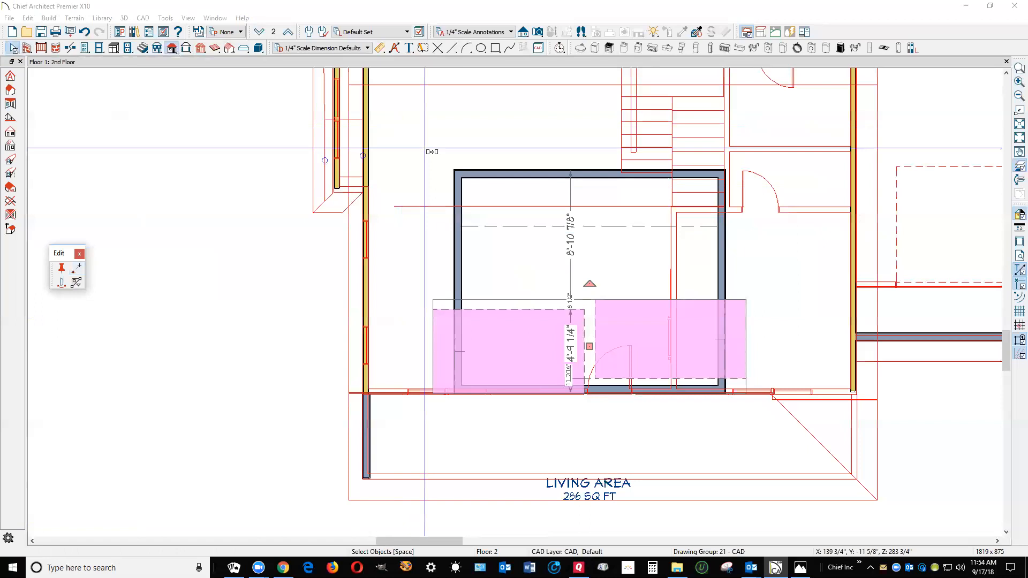
pyautogui.press('Escape')
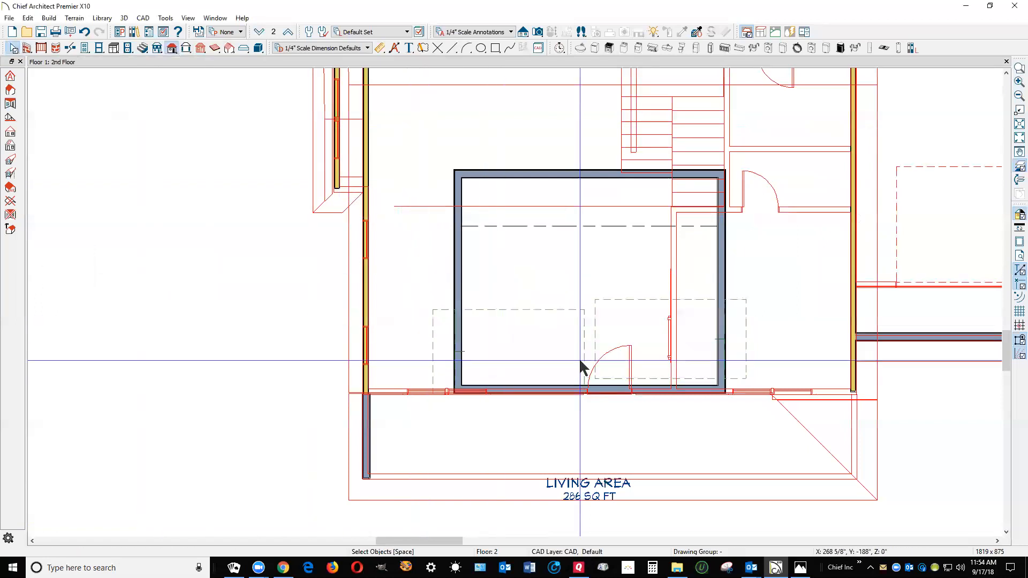
# Set the pitch of both new roof planes together to 12" while keeping their baseline height locked
pyautogui.click(578, 321)
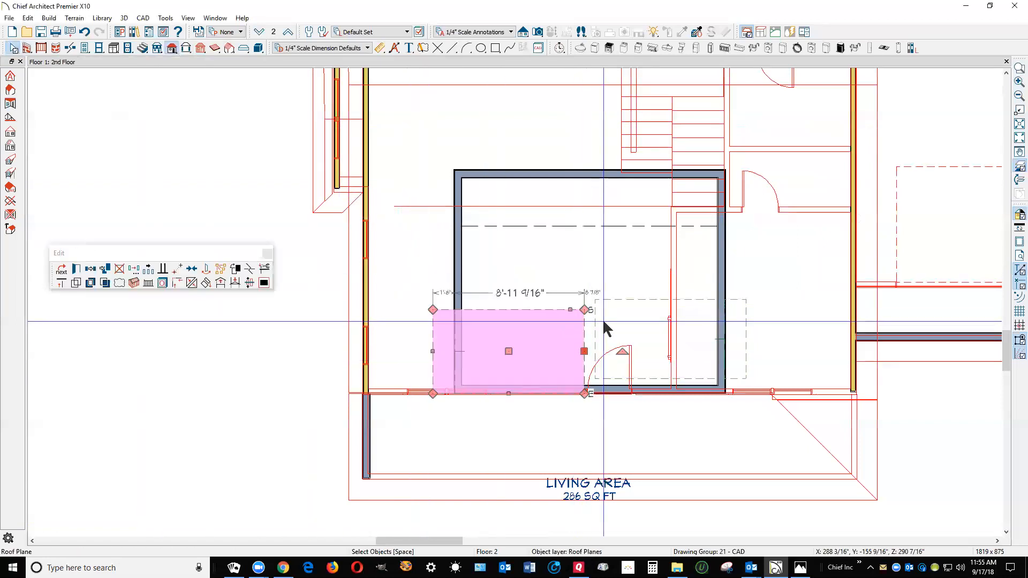
pyautogui.keyDown('shift'); pyautogui.click(599, 325); pyautogui.keyUp('shift')
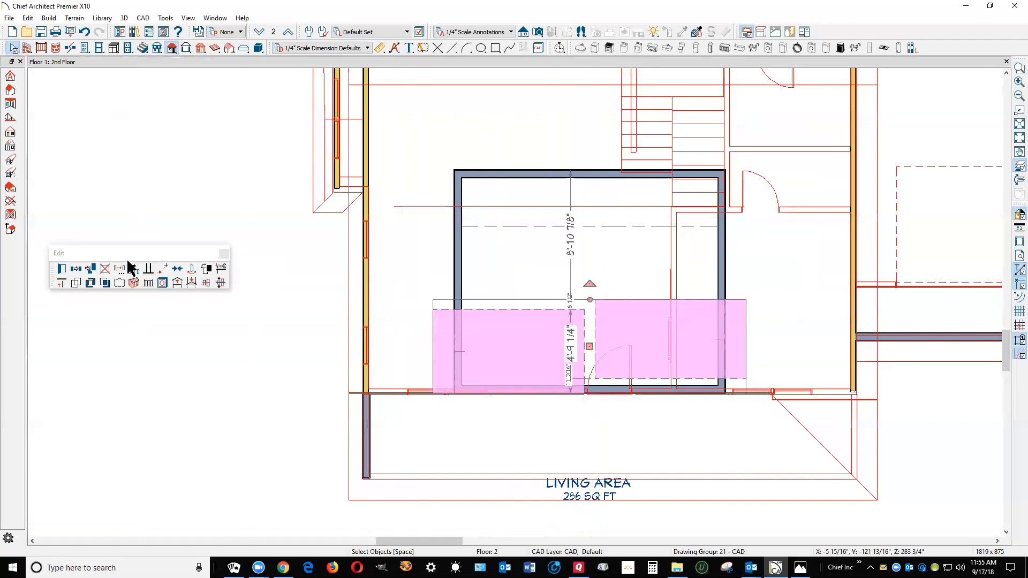
pyautogui.click(62, 268)
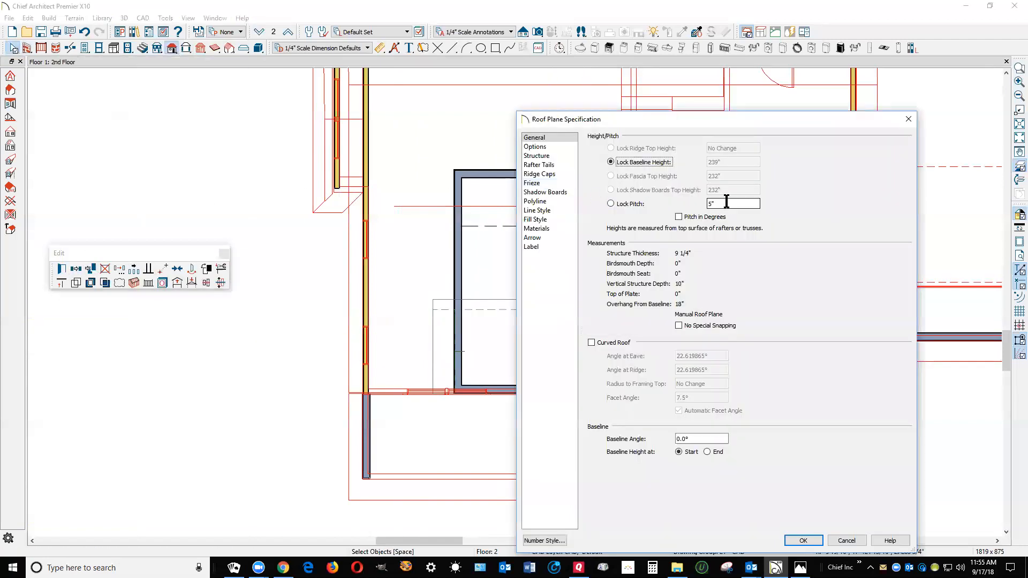
pyautogui.write('12')
pyautogui.click(803, 541)
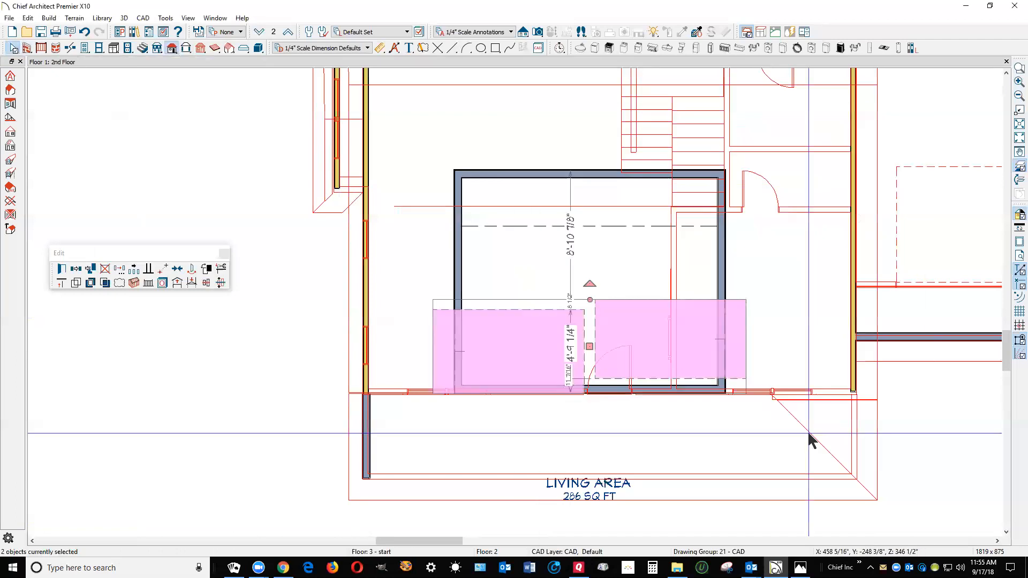
pyautogui.click(780, 429)
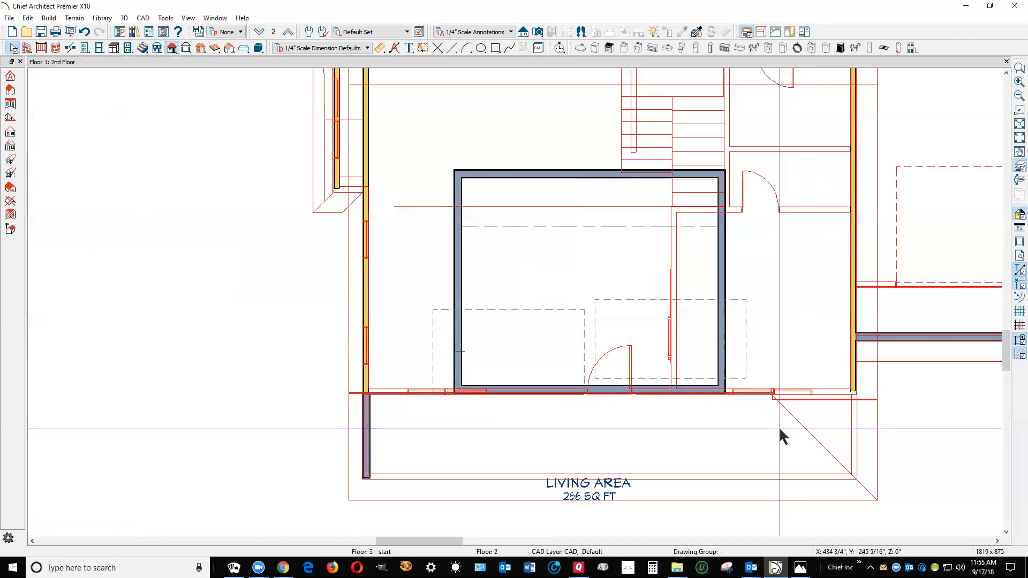
# Create a perspective full overview of the house and view the new gable roof planes from the front
pyautogui.click(538, 32)
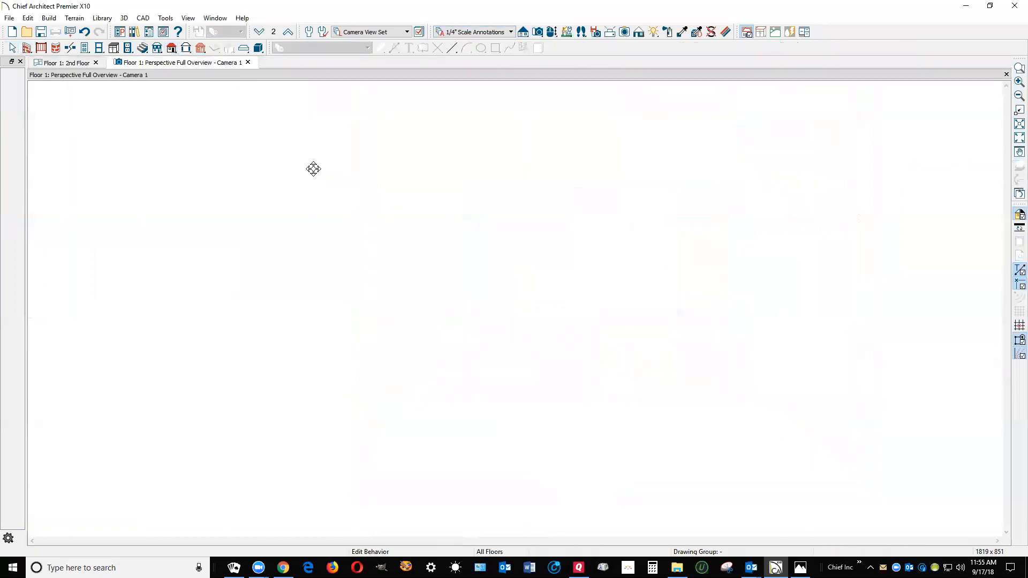
pyautogui.moveTo(490, 273); pyautogui.dragTo(498, 300)
pyautogui.scroll(3, 499, 305)
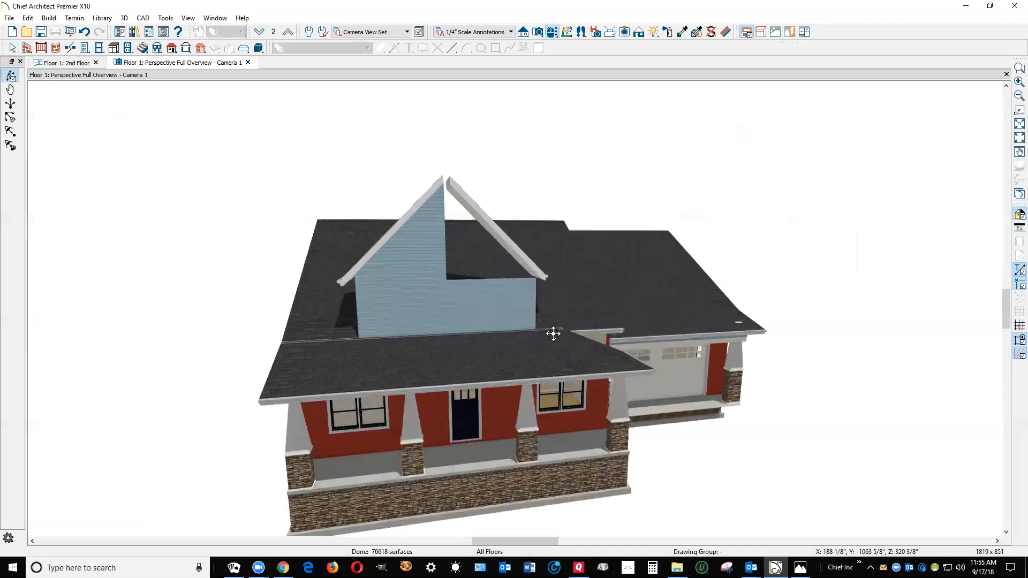
# Move both gable roof planes down together by 9' using Transform/Replicate
pyautogui.press('space')
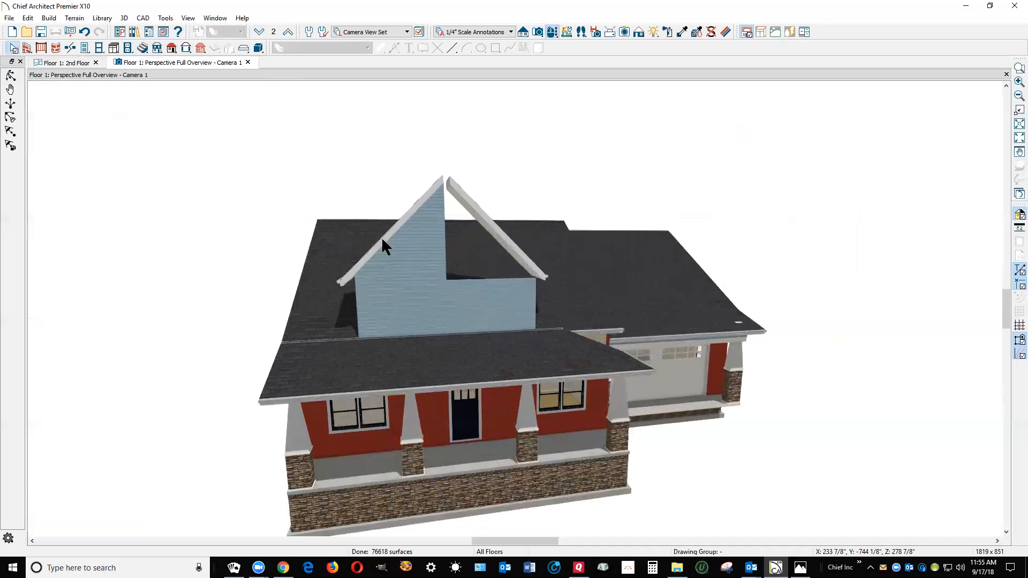
pyautogui.click(381, 236)
pyautogui.keyDown('shift'); pyautogui.click(515, 247); pyautogui.keyUp('shift')
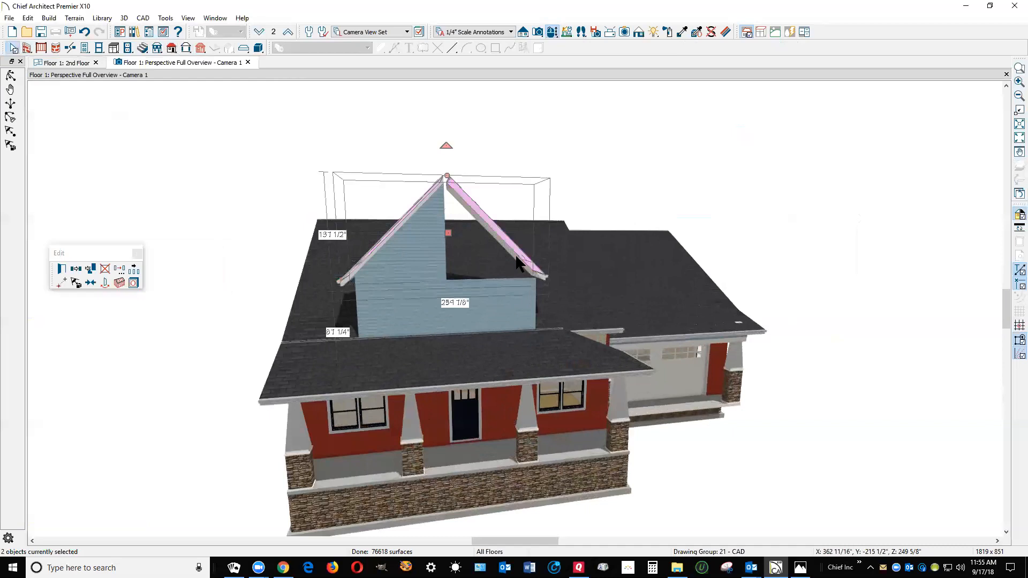
pyautogui.click(118, 269)
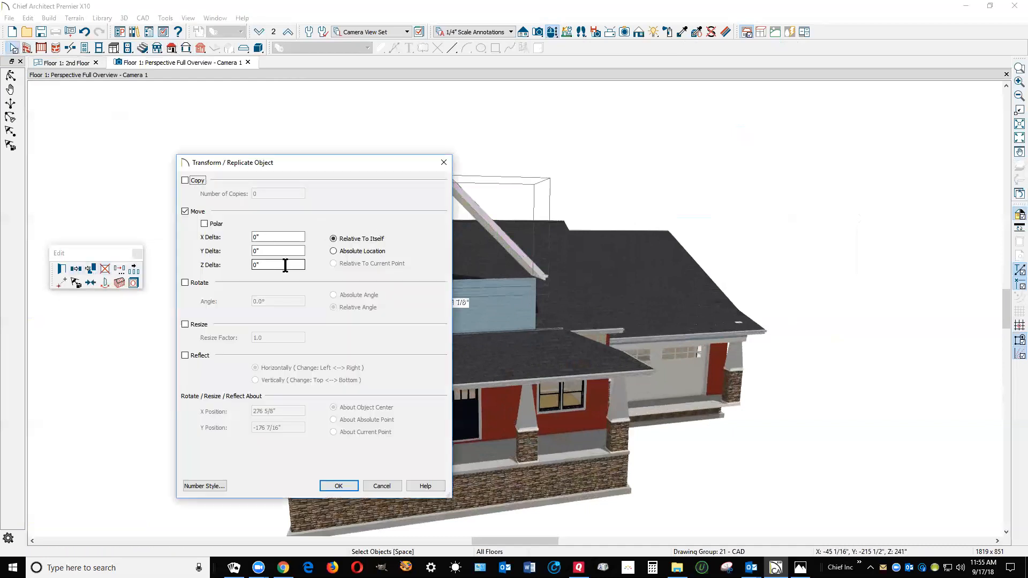
pyautogui.write('-9')
pyautogui.press('Return')
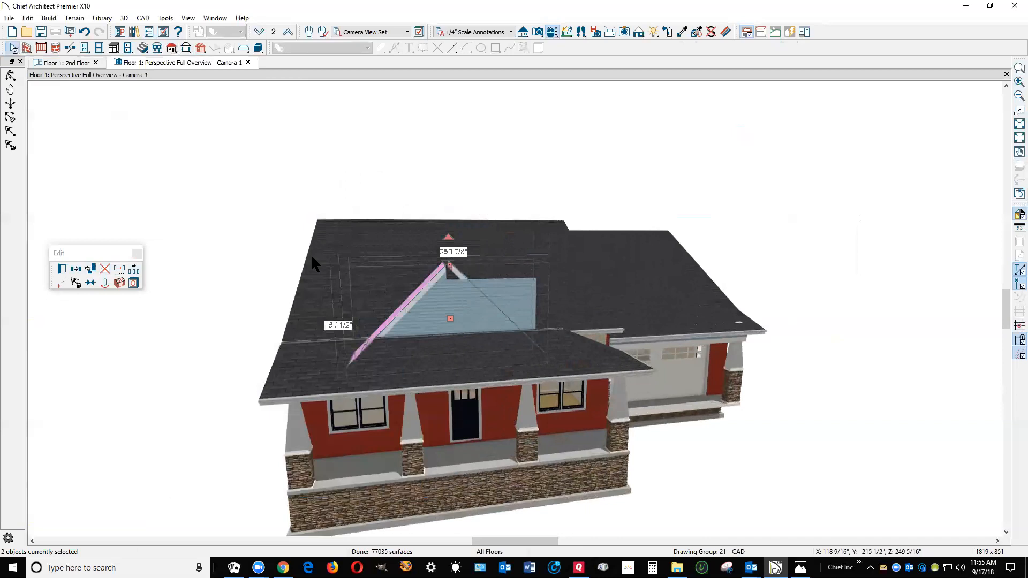
pyautogui.click(282, 300)
# Raise both gable roof planes together with a relative Z delta of 36"
pyautogui.scroll(5, 469, 332)
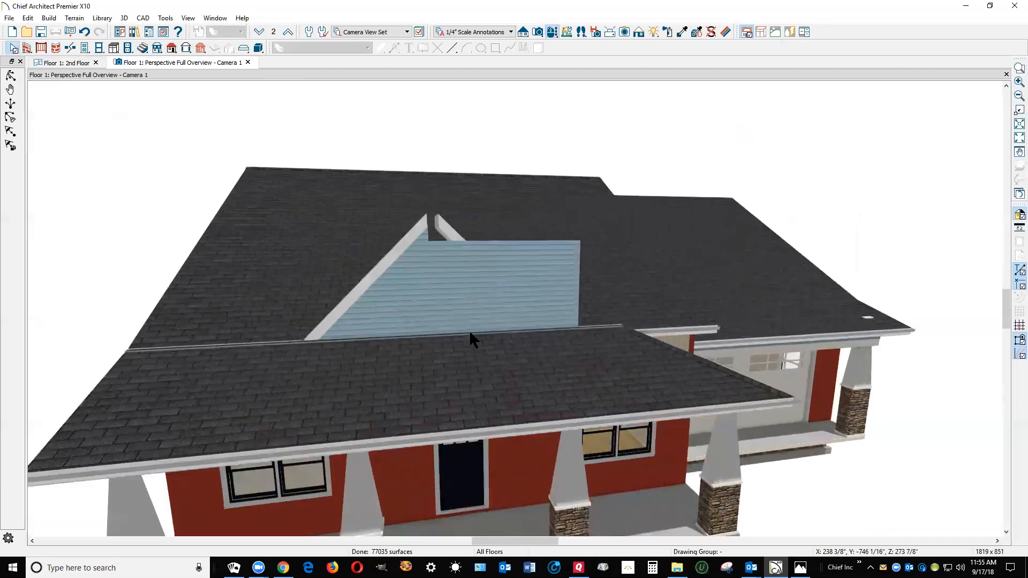
pyautogui.click(341, 308)
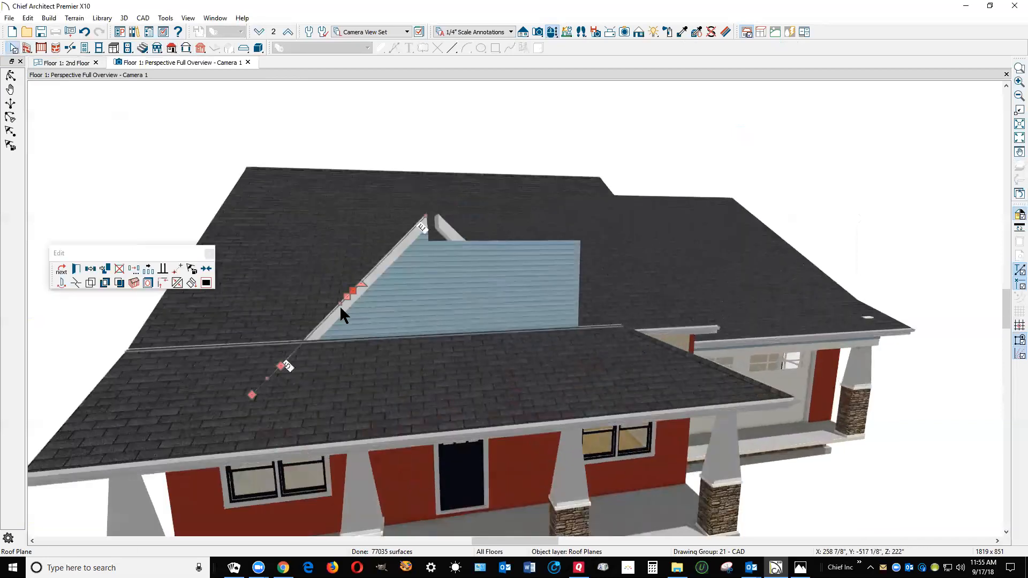
pyautogui.press('Escape')
pyautogui.click(370, 271)
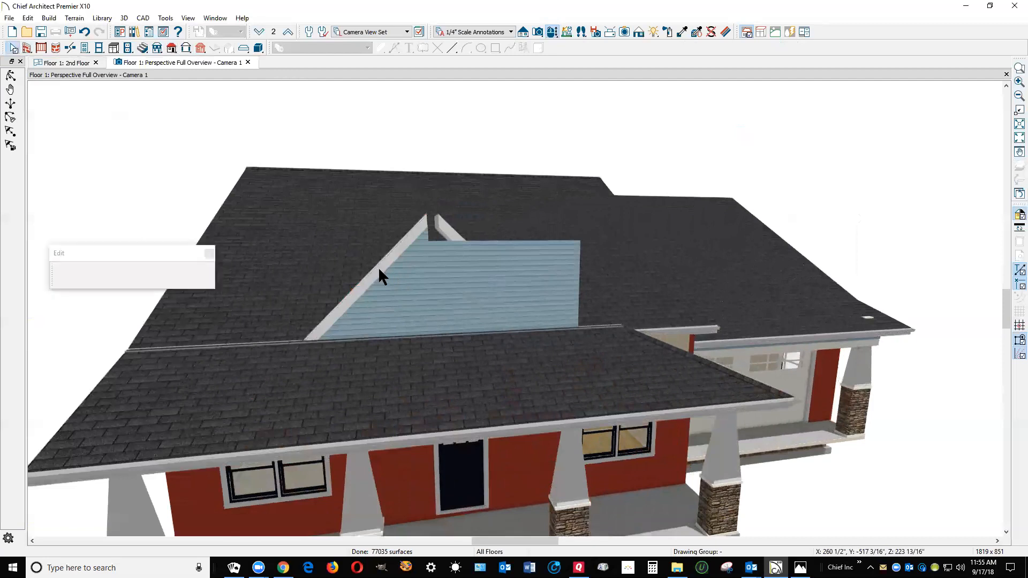
pyautogui.press('Escape')
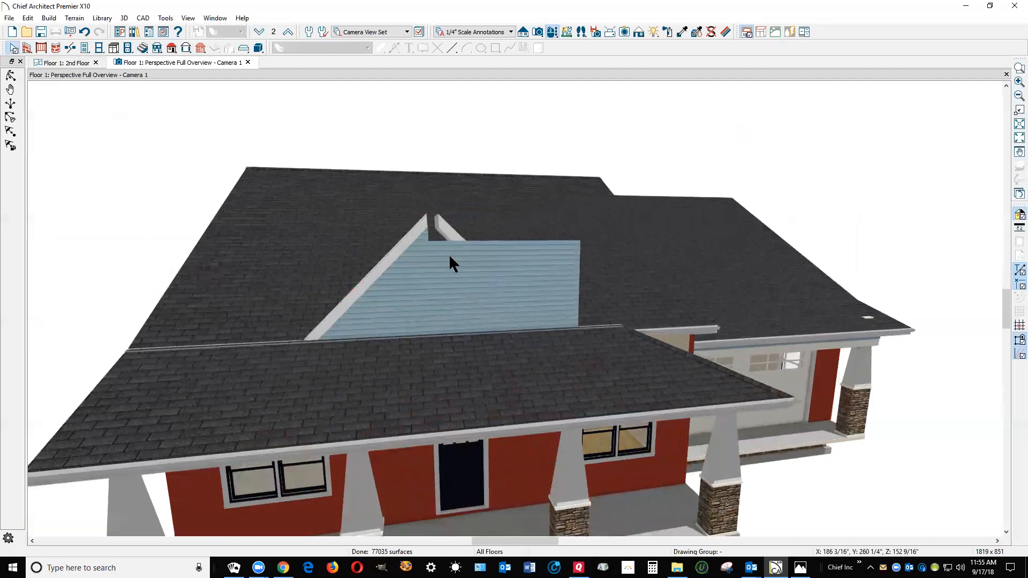
pyautogui.click(453, 235)
pyautogui.press('Tab')
pyautogui.press('Escape')
pyautogui.click(411, 240)
pyautogui.click(104, 283)
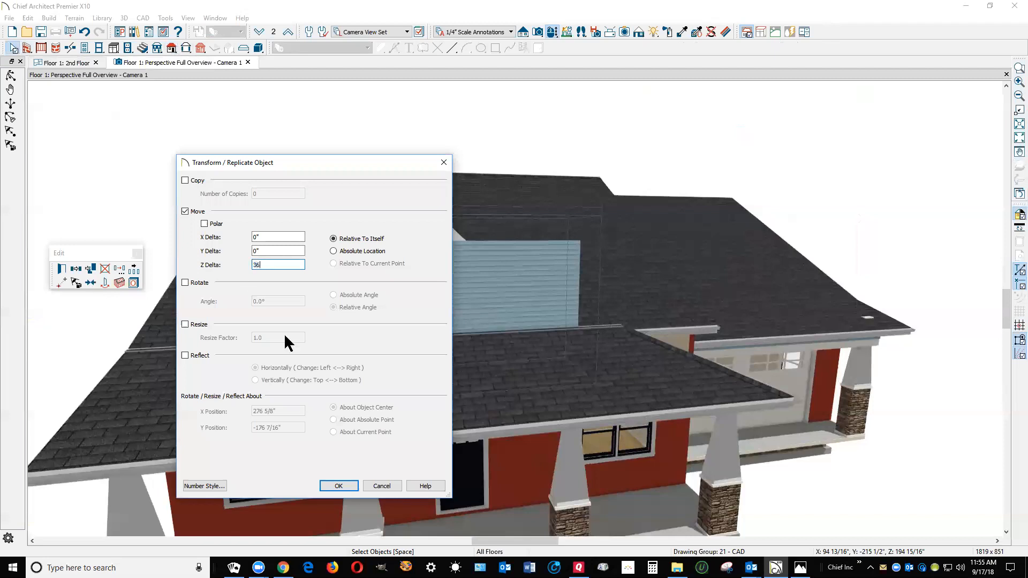
pyautogui.click(352, 487)
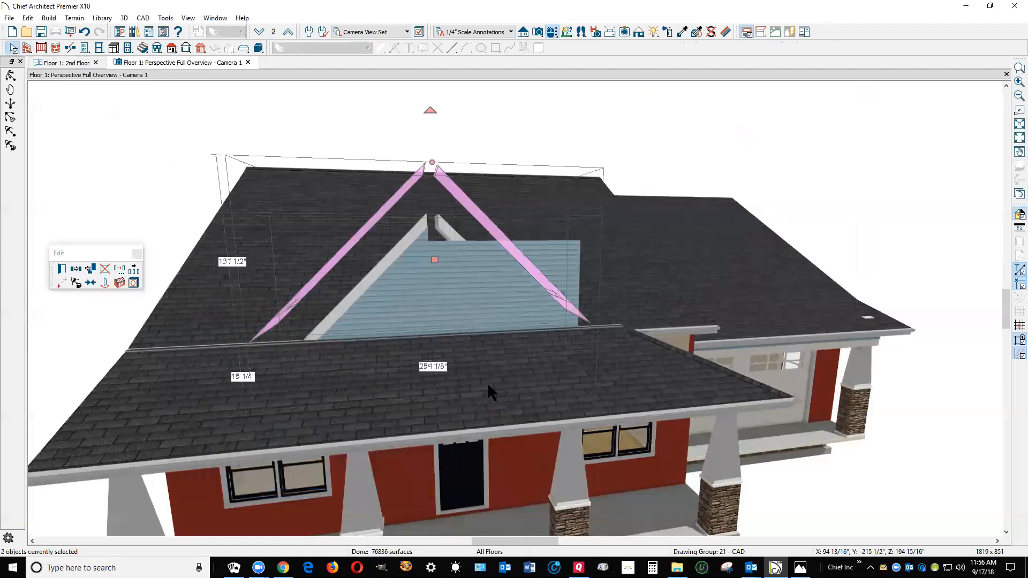
pyautogui.press('Escape')
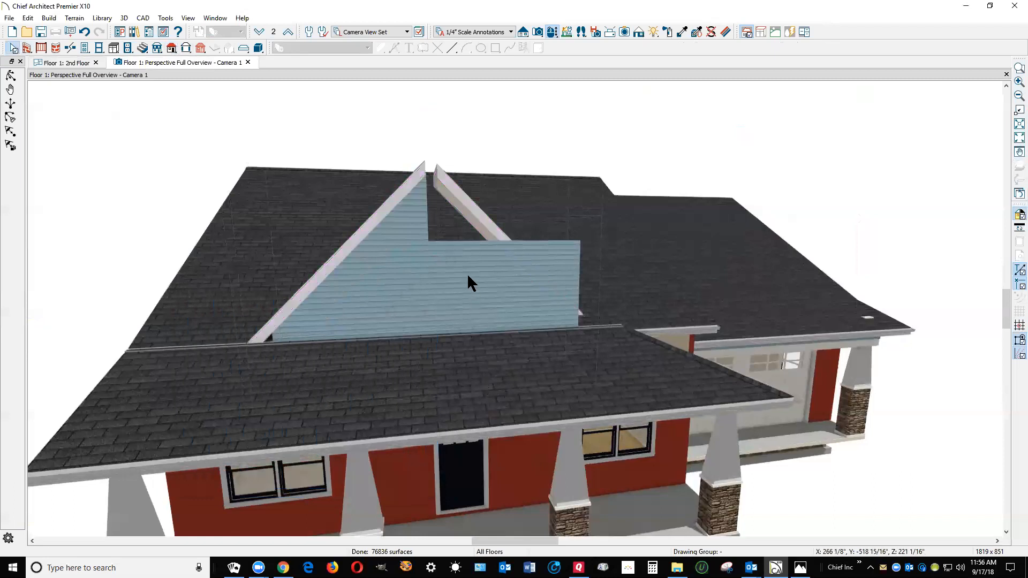
# Join the two gable roof planes along their ridge in the second-floor plan
pyautogui.hotkey('ctrl', 'Tab')
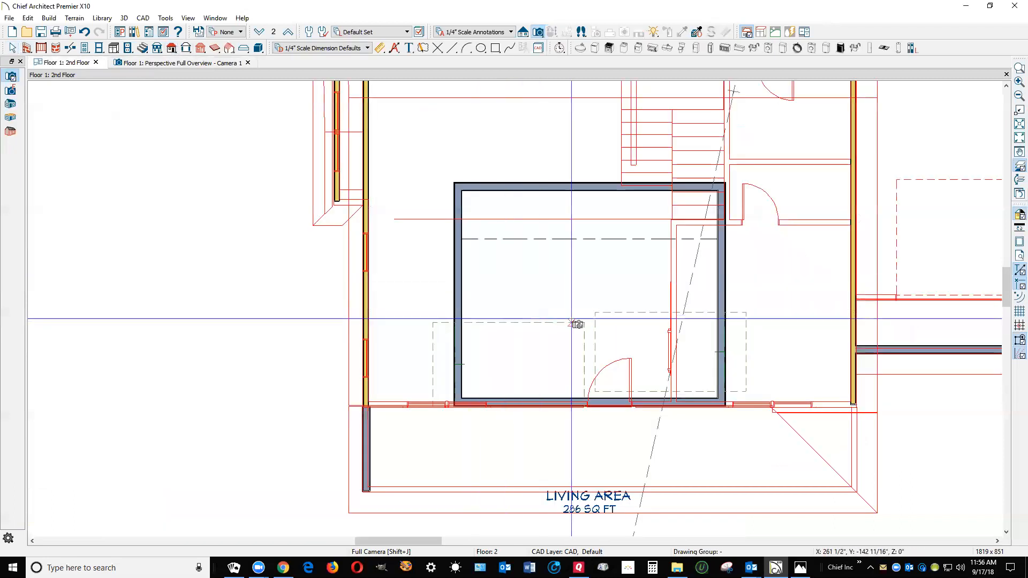
pyautogui.rightClick(595, 337)
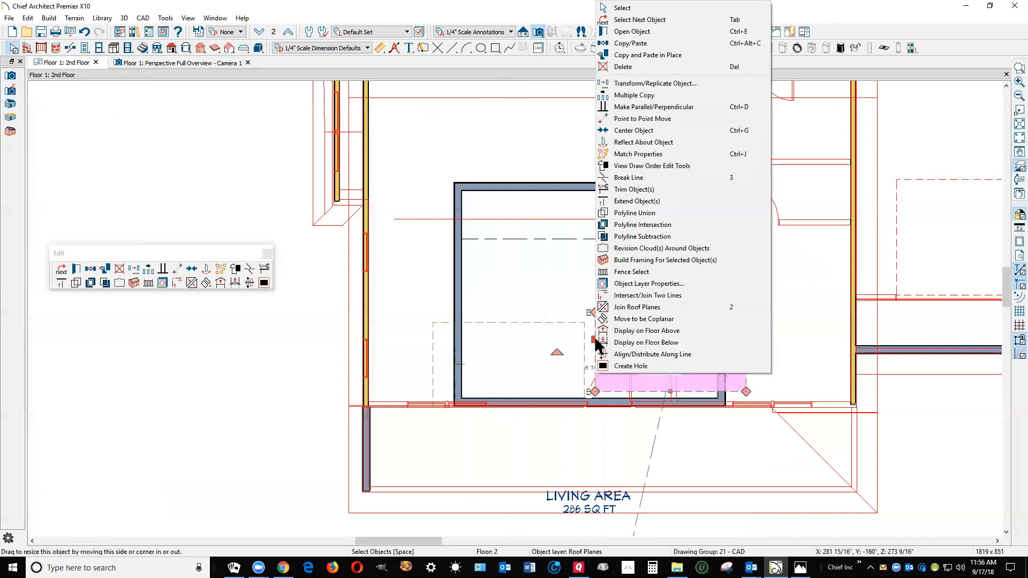
pyautogui.click(637, 307)
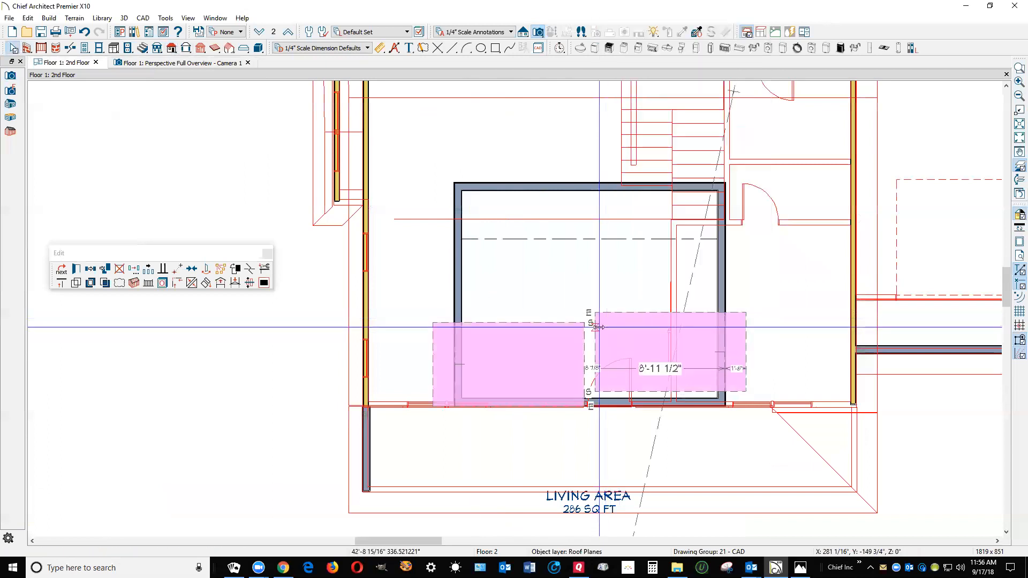
pyautogui.click(582, 357)
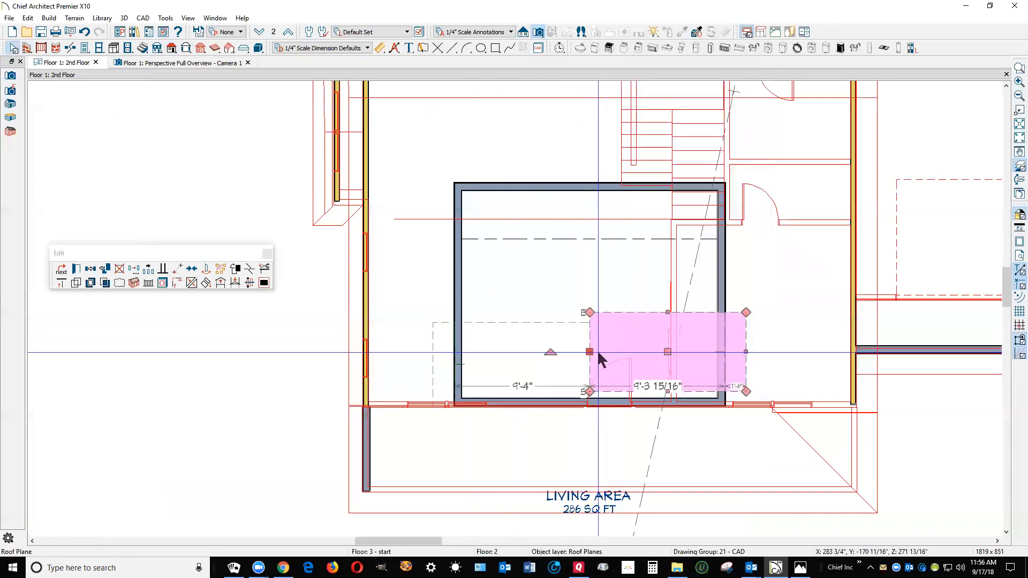
pyautogui.press('Escape')
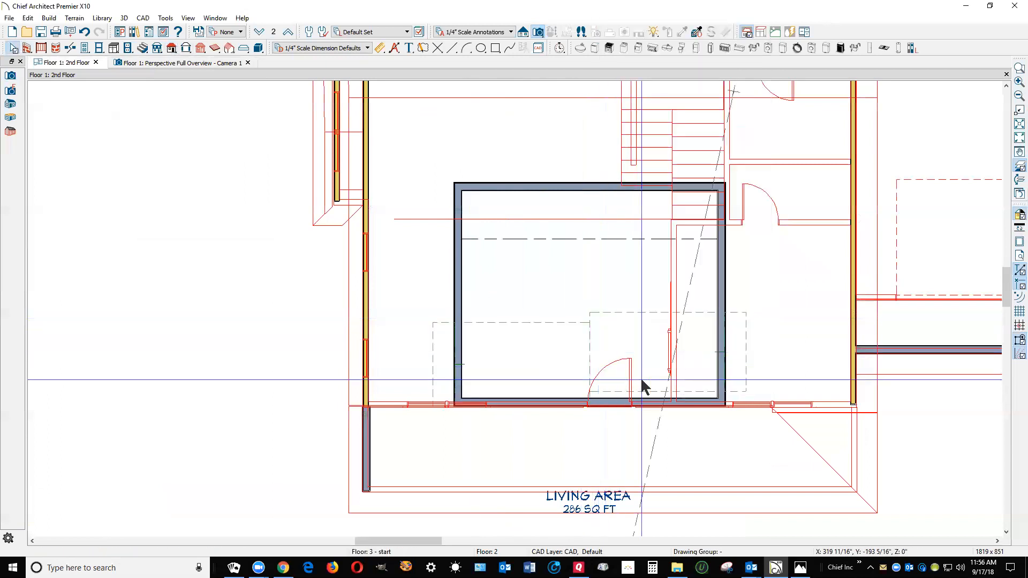
# Extend the front edges of both gable roof planes about 1'-5" beyond the front wall, keeping the two edges aligned
pyautogui.click(739, 395)
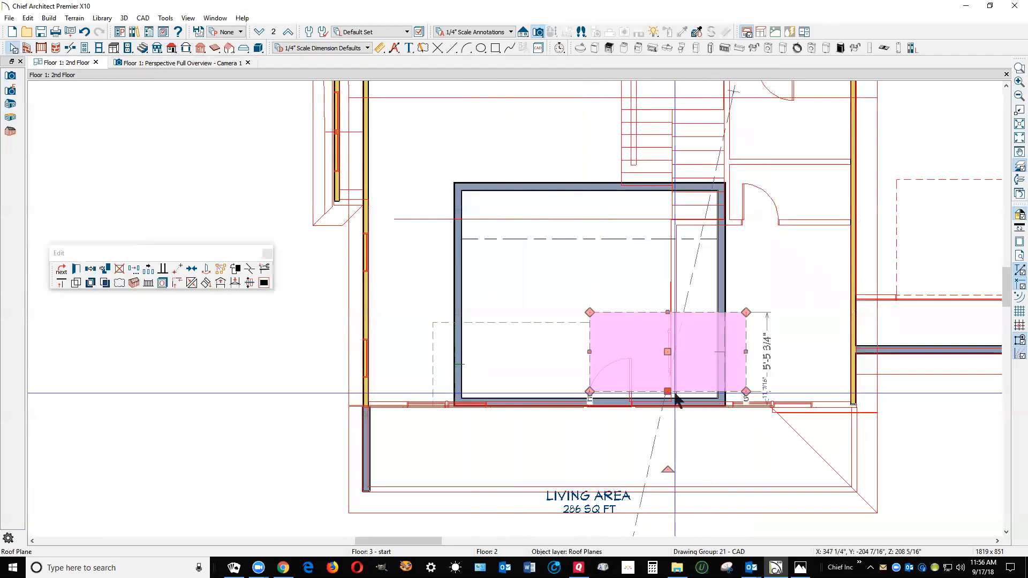
pyautogui.moveTo(670, 393); pyautogui.dragTo(674, 426)
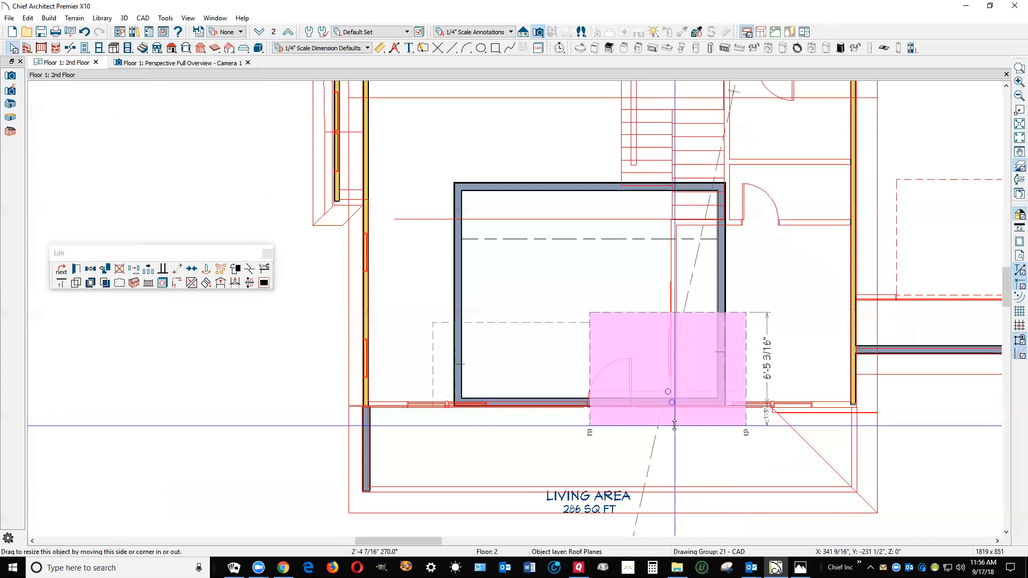
pyautogui.click(434, 368)
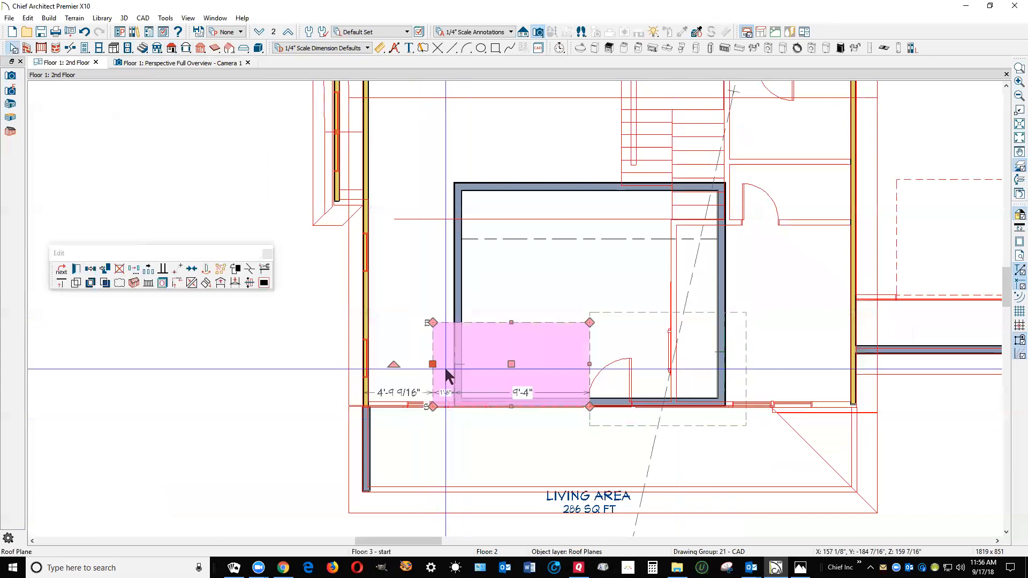
pyautogui.moveTo(493, 405); pyautogui.dragTo(606, 429)
pyautogui.press('Escape')
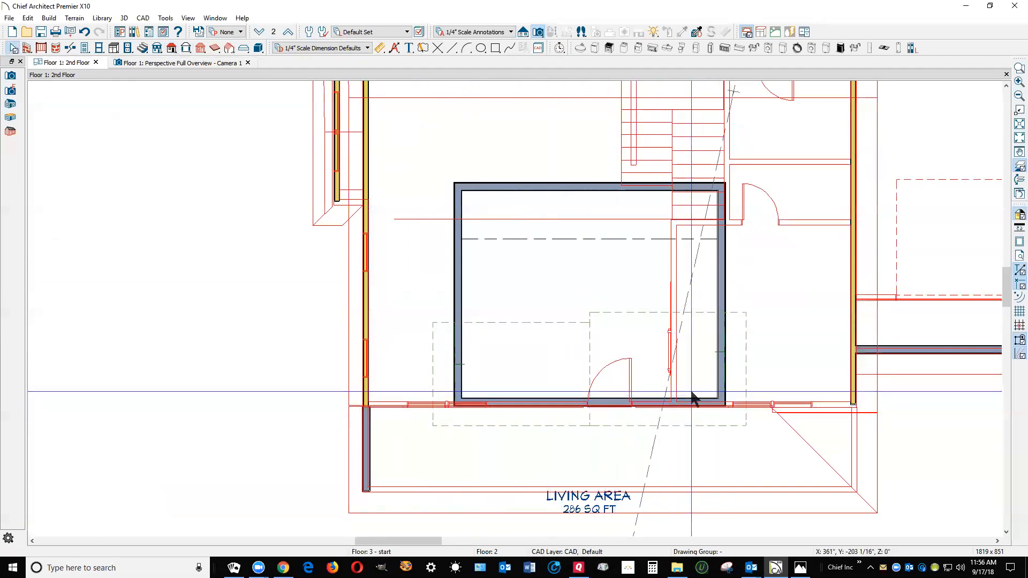
pyautogui.scroll(3, 706, 394)
pyautogui.scroll(1, 720, 394)
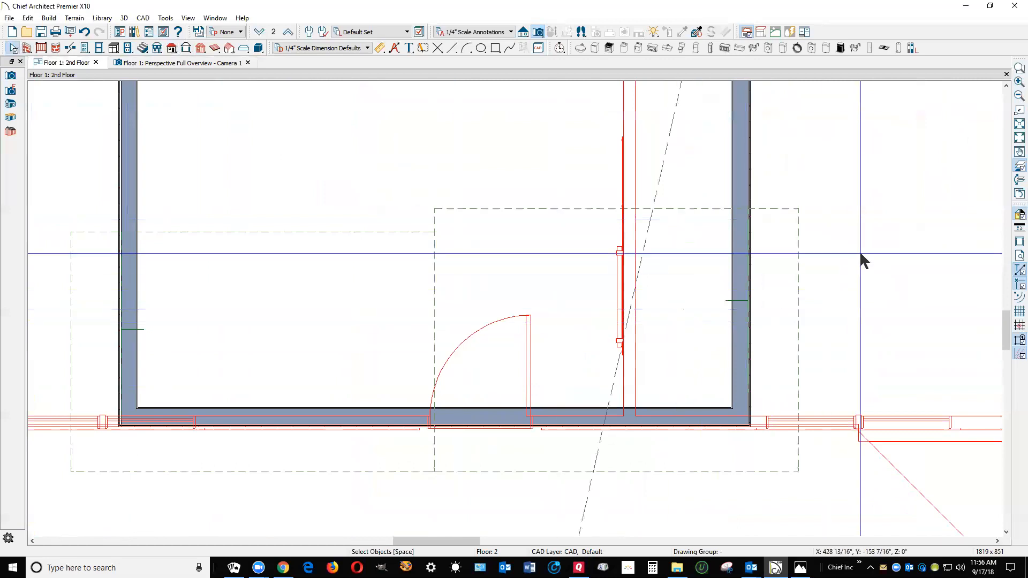
pyautogui.scroll(-4, 873, 247)
pyautogui.scroll(-2, 874, 247)
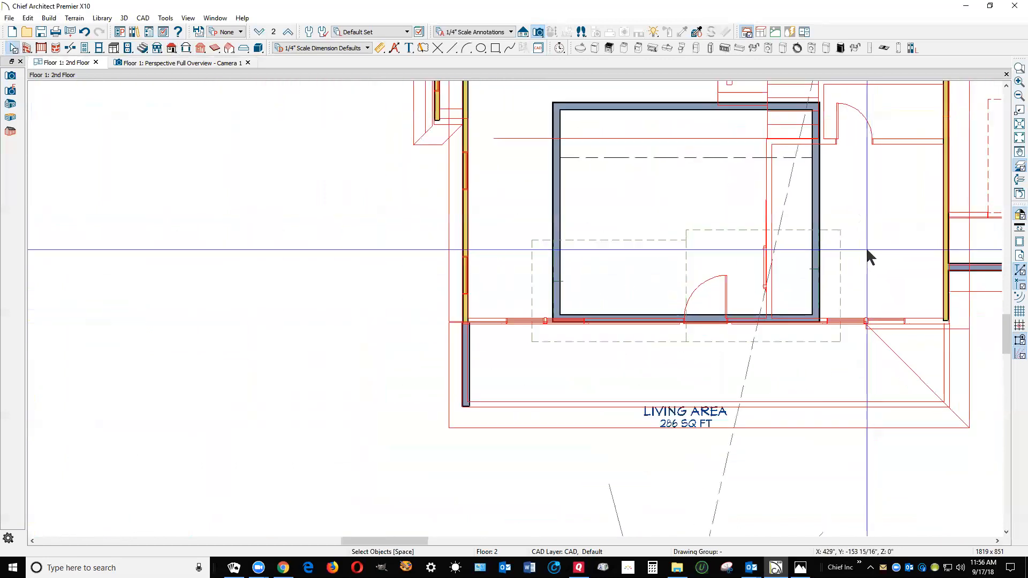
# In the perspective view, remove the gutters from both gable roof planes
pyautogui.hotkey('ctrl', 'Tab')
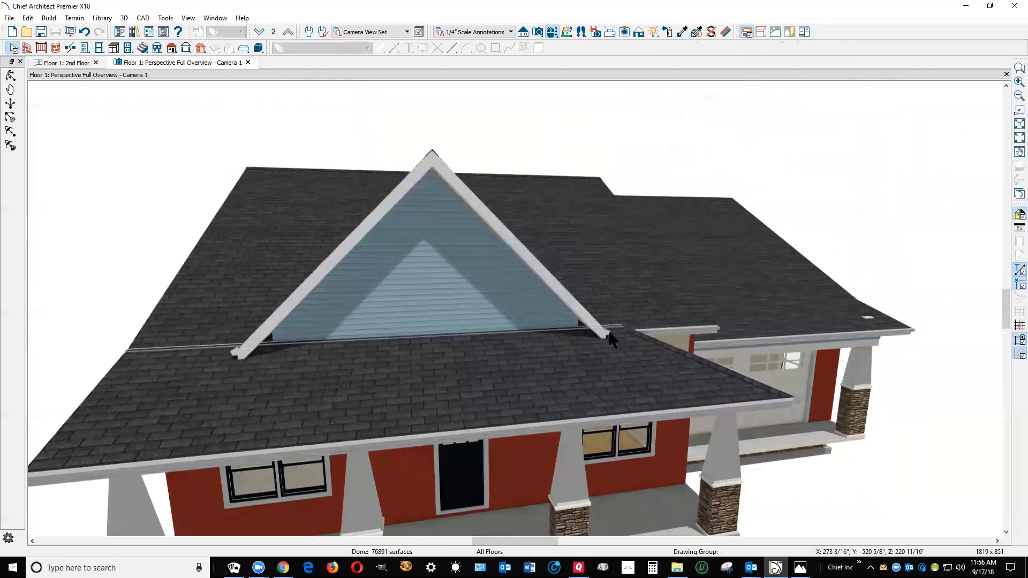
pyautogui.click(543, 281)
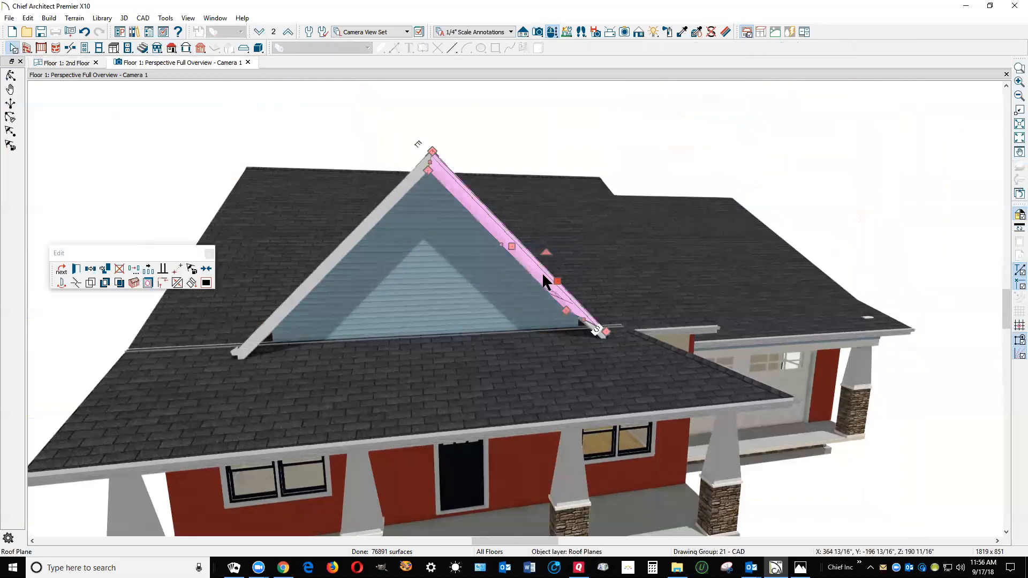
pyautogui.keyDown('shift'); pyautogui.click(323, 266); pyautogui.keyUp('shift')
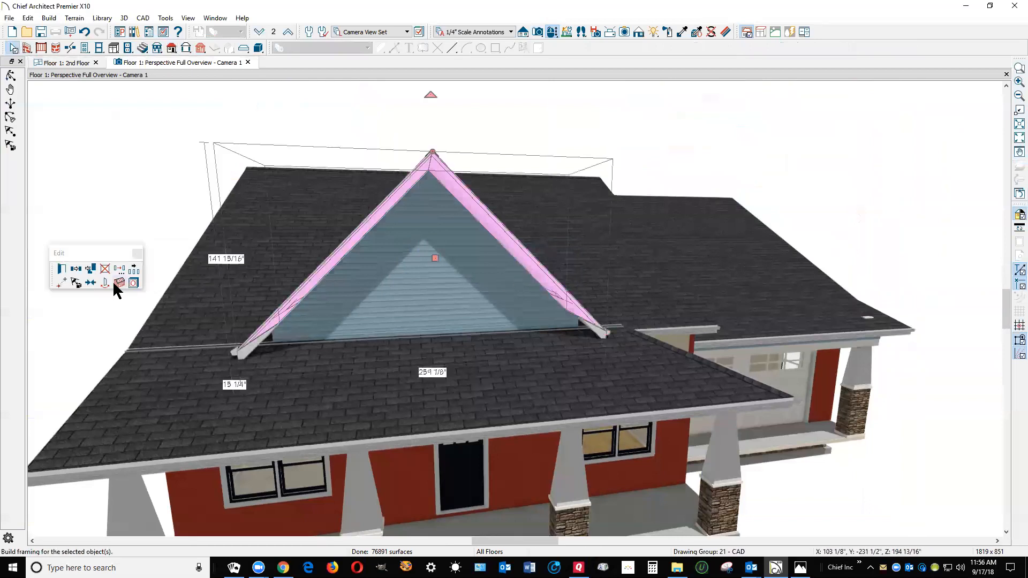
pyautogui.click(59, 272)
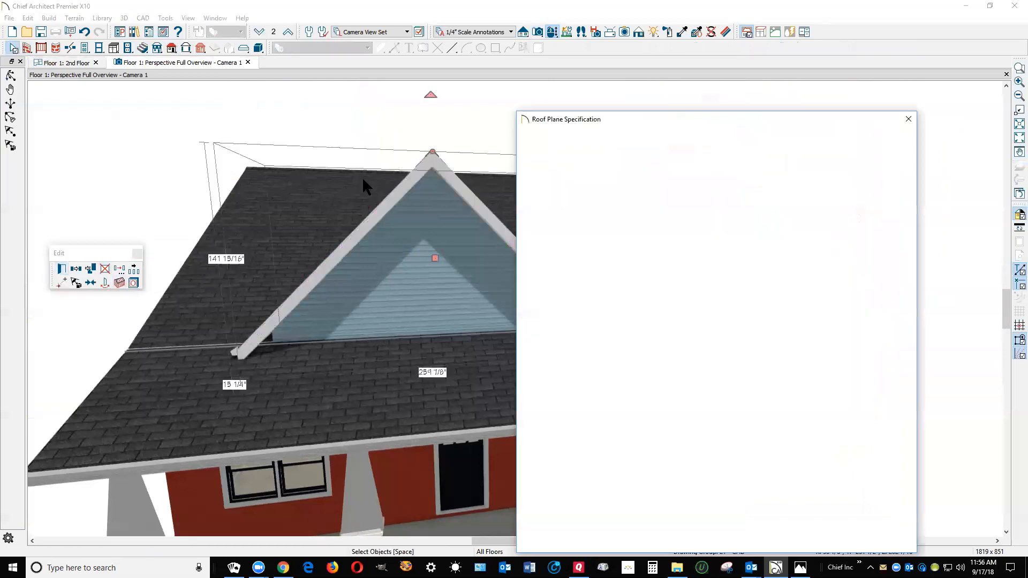
pyautogui.click(535, 146)
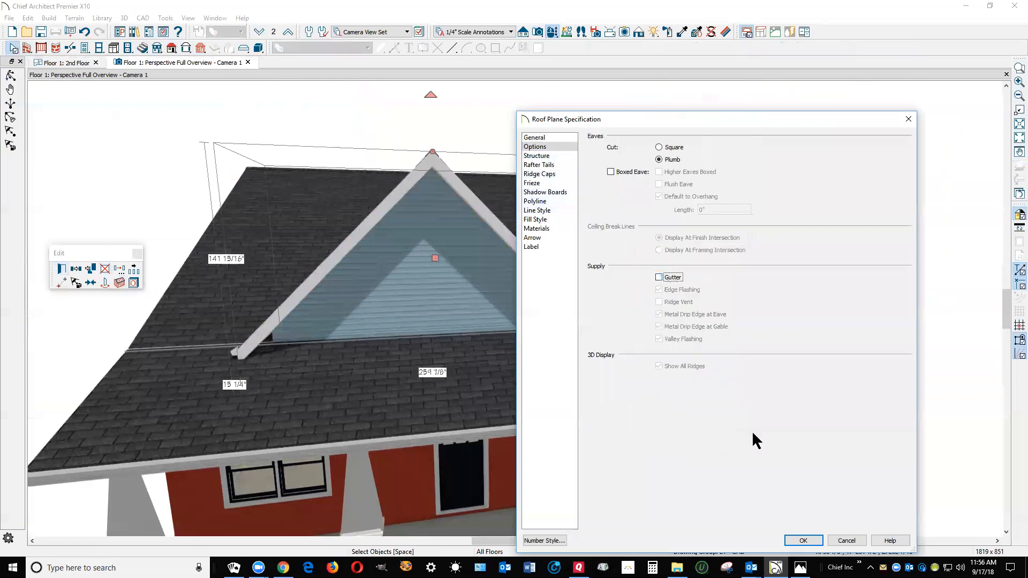
pyautogui.click(816, 542)
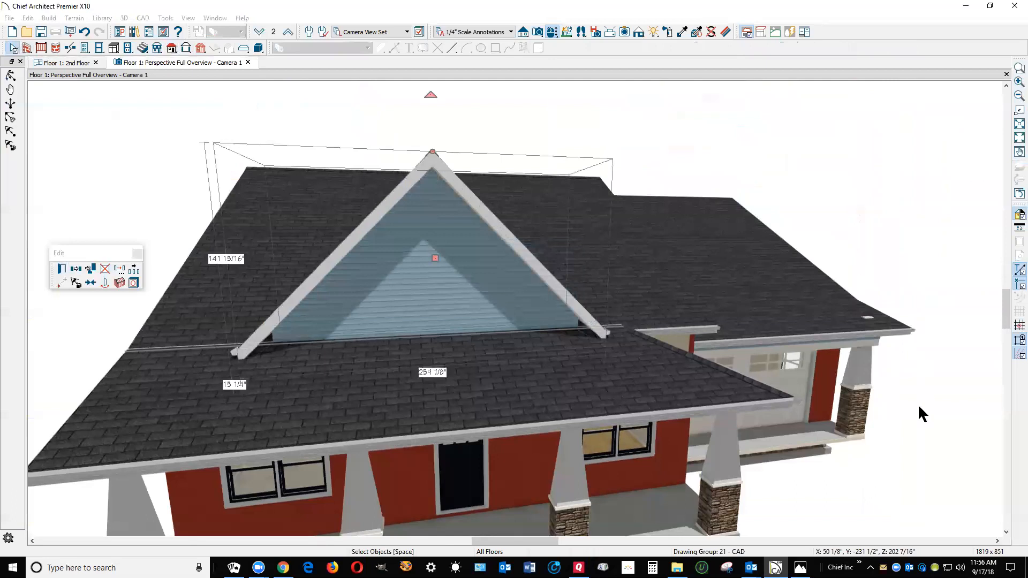
pyautogui.click(889, 129)
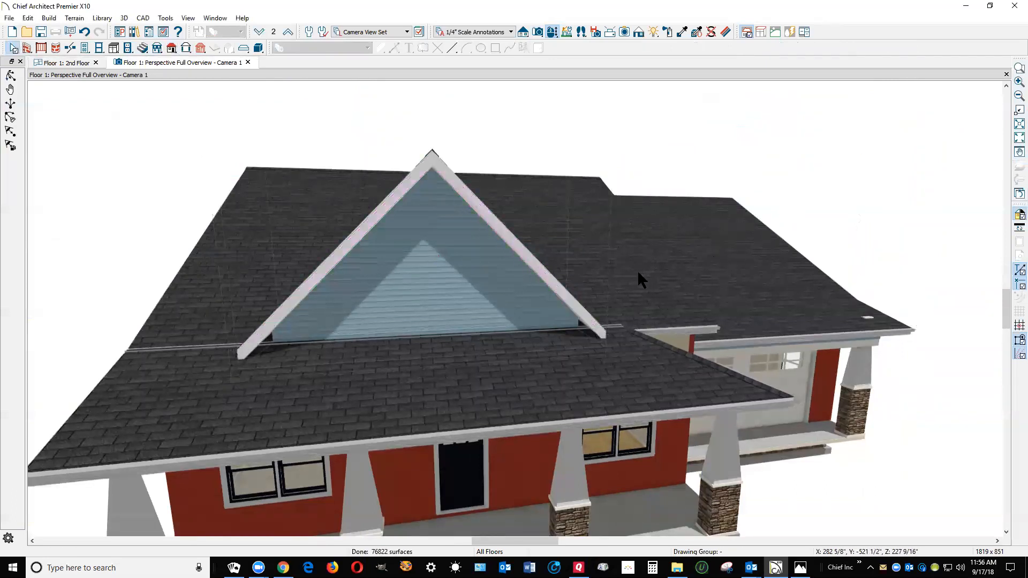
# Move the display of both gable roof planes to the floor below and go to the first-floor plan
pyautogui.hotkey('ctrl', 'Tab')
pyautogui.click(669, 236)
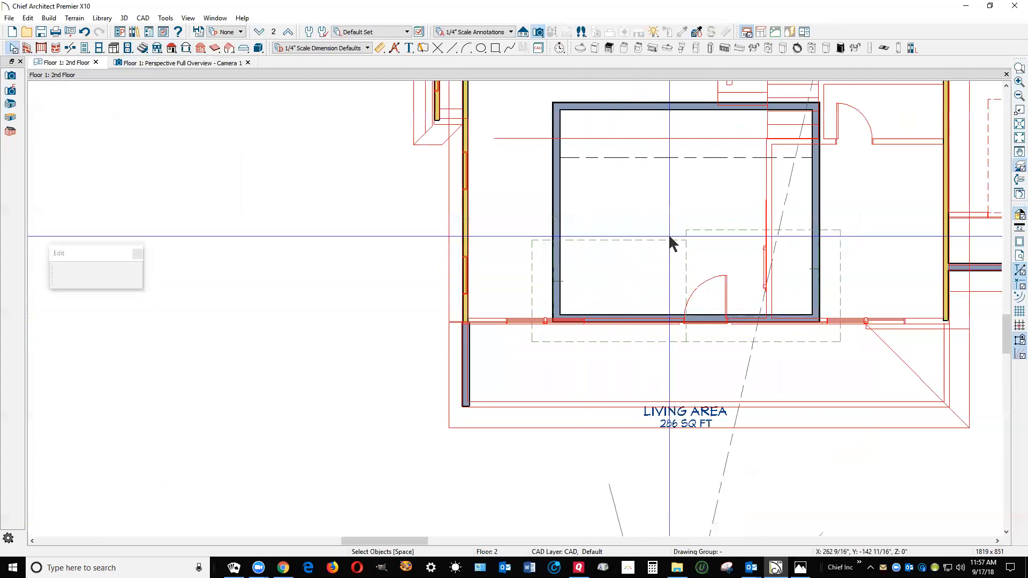
pyautogui.keyDown('shift'); pyautogui.click(725, 229); pyautogui.keyUp('shift')
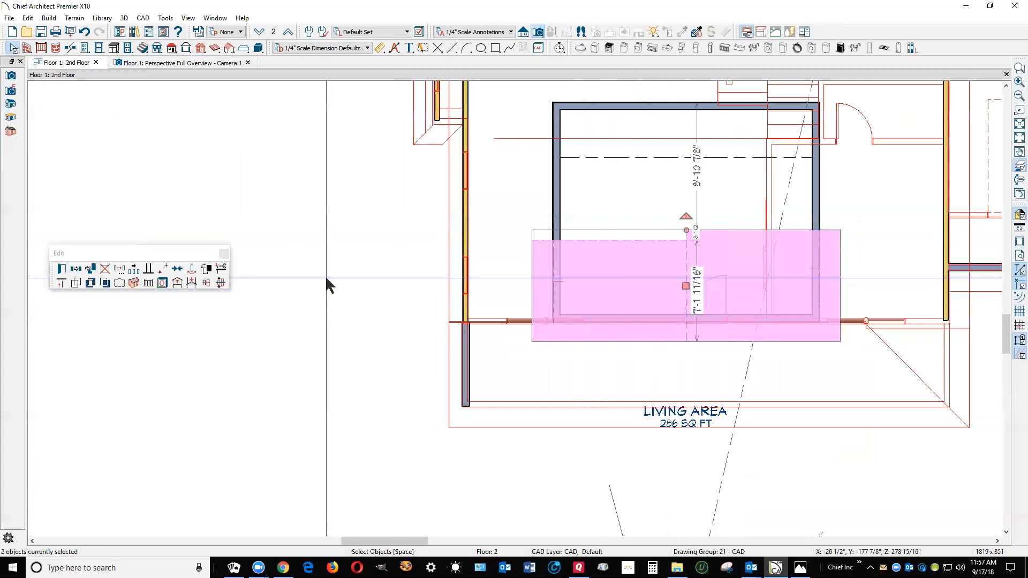
pyautogui.click(191, 284)
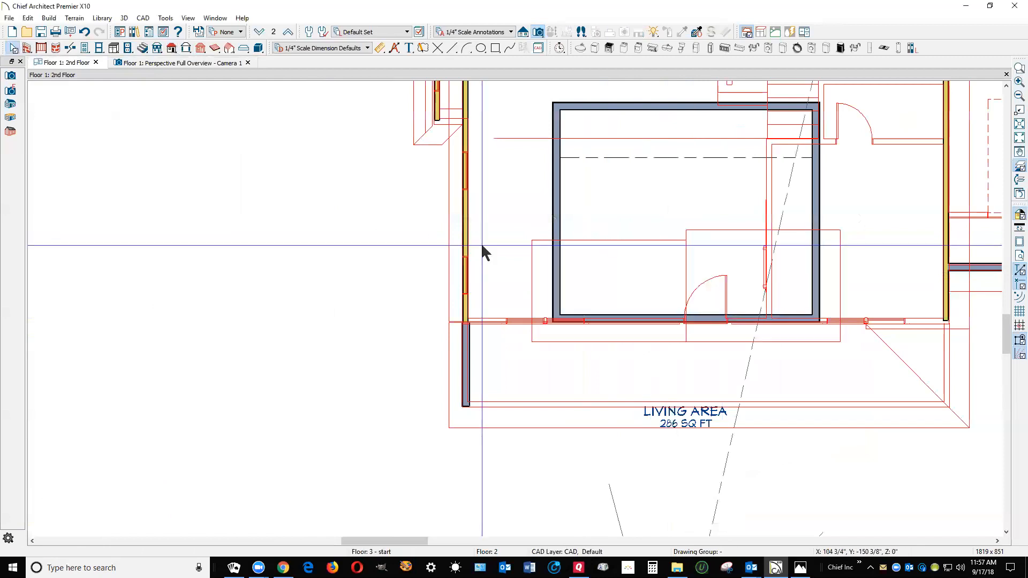
pyautogui.click(263, 33)
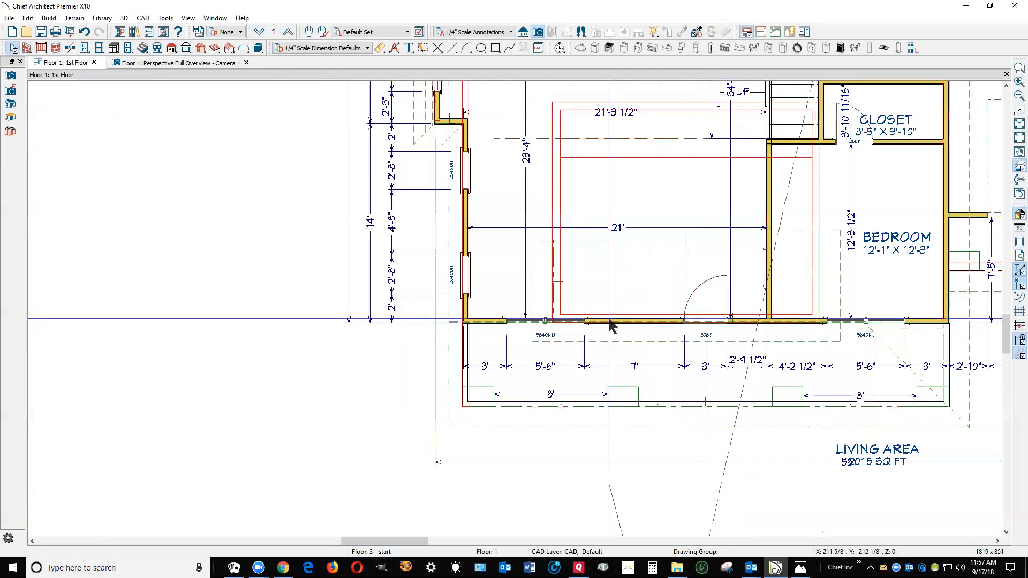
# Turn off the reference floor display and hide the Dimensions, Automatic and Dimensions, Manual layers
pyautogui.scroll(-2, 501, 300)
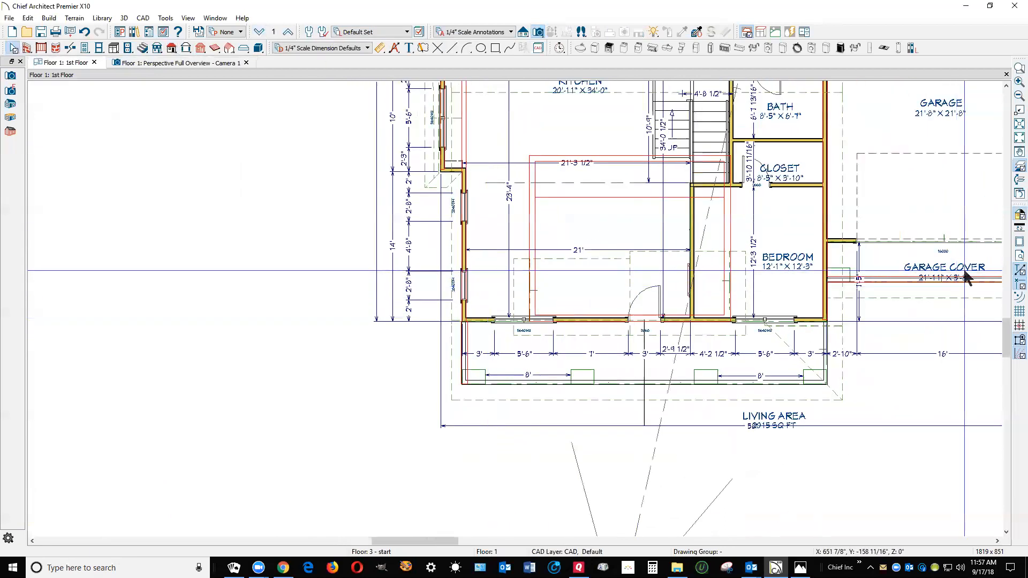
pyautogui.click(1019, 194)
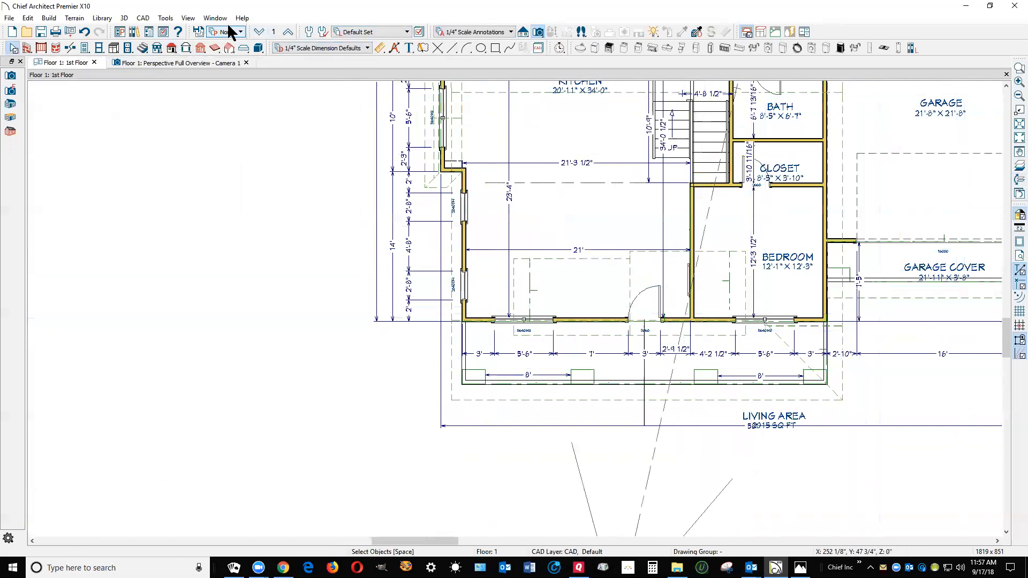
pyautogui.click(421, 32)
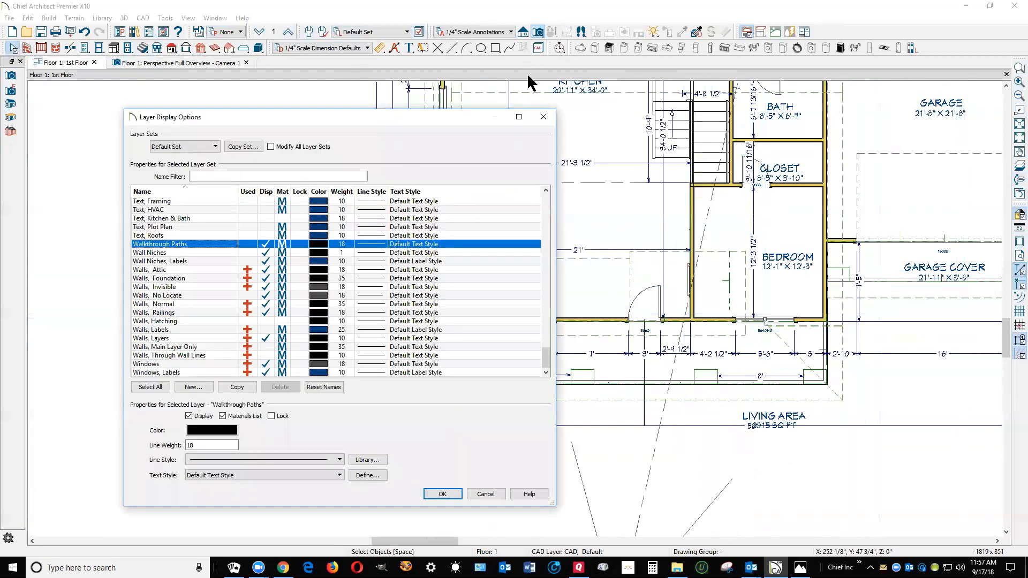
pyautogui.press('d')
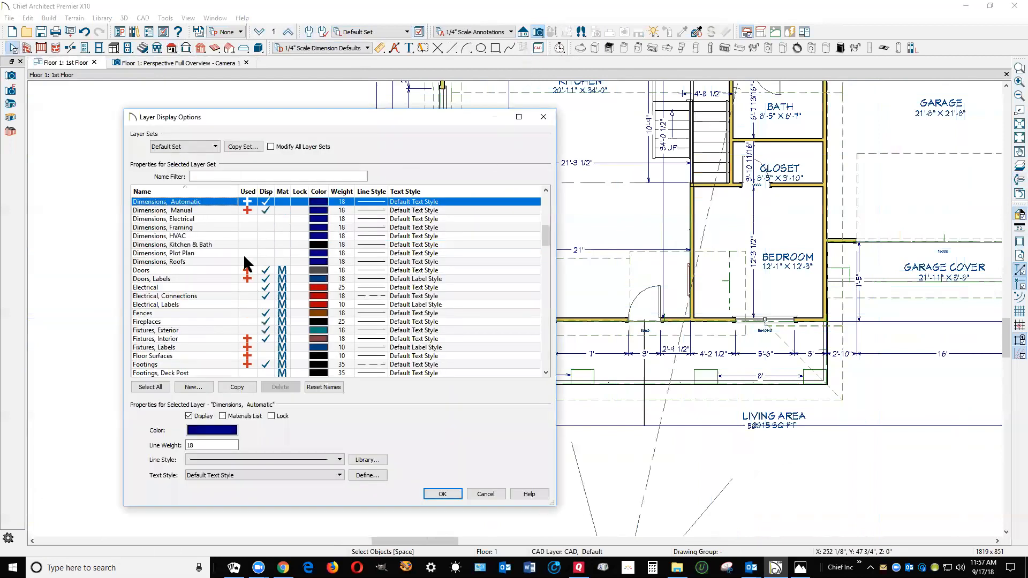
pyautogui.click(266, 212)
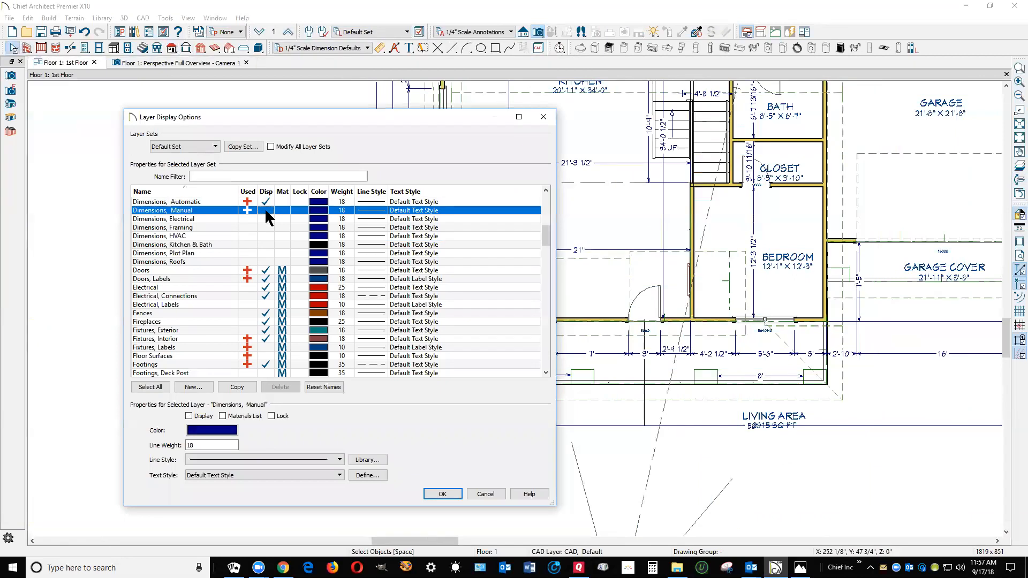
pyautogui.press('Up')
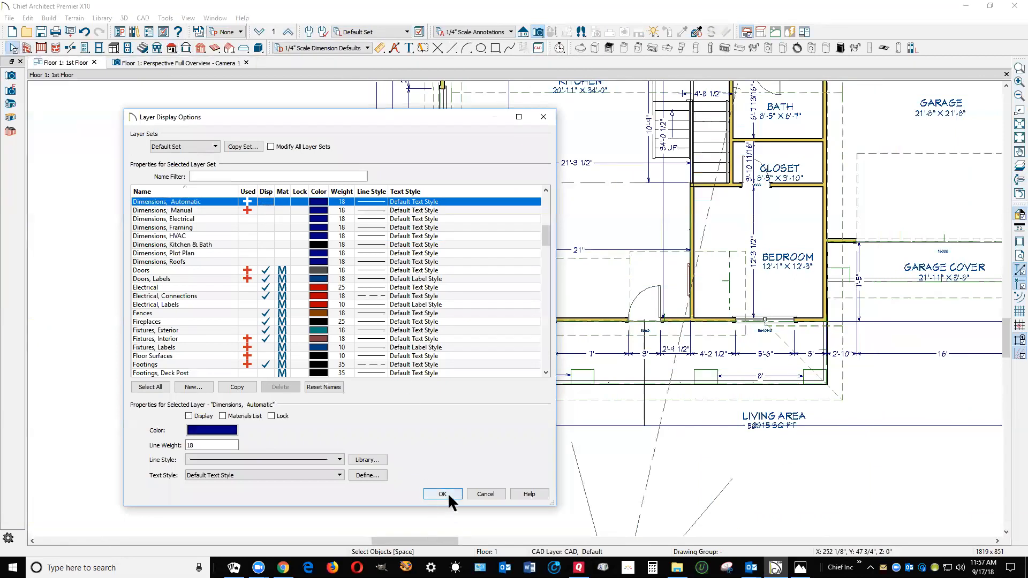
pyautogui.click(447, 494)
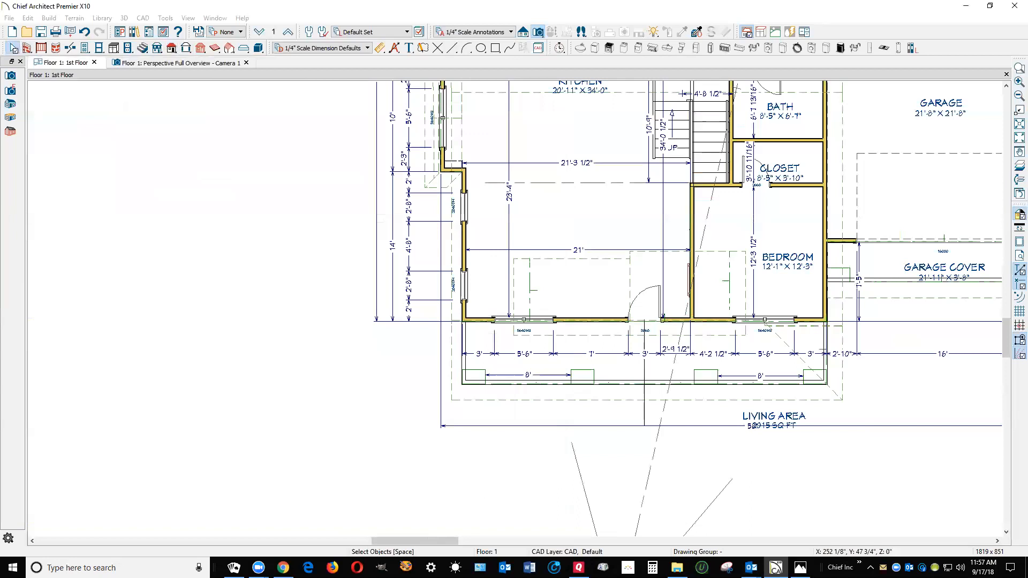
# Move both gable roof planes together sideways so their shared ridge lines up with the CAD centre line at the front door
pyautogui.moveTo(638, 422); pyautogui.dragTo(654, 423)
pyautogui.click(648, 419)
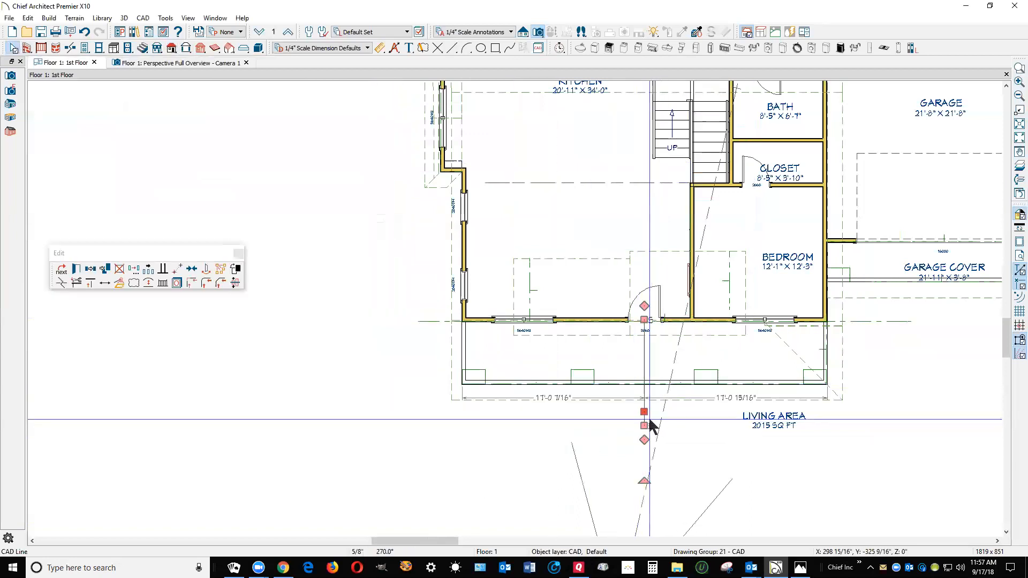
pyautogui.press('Escape')
pyautogui.scroll(3, 663, 327)
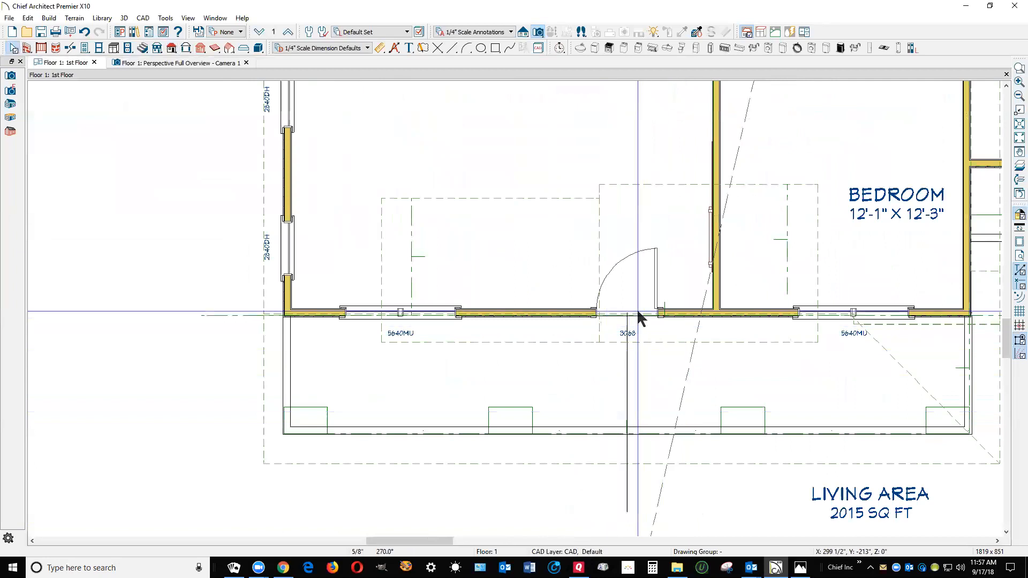
pyautogui.click(535, 193)
pyautogui.keyDown('shift'); pyautogui.click(635, 184); pyautogui.keyUp('shift')
pyautogui.moveTo(599, 263); pyautogui.dragTo(628, 268)
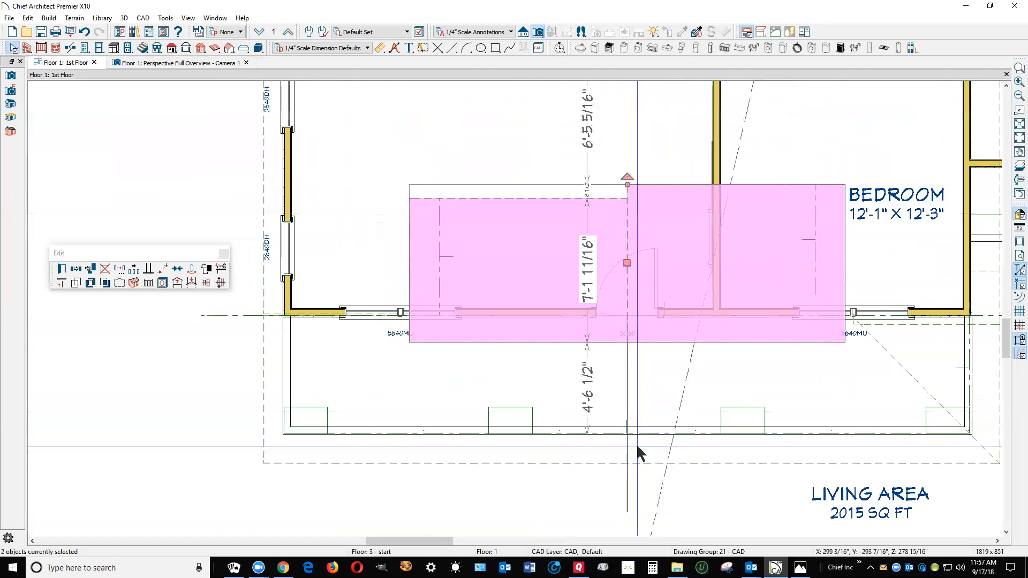
pyautogui.click(673, 413)
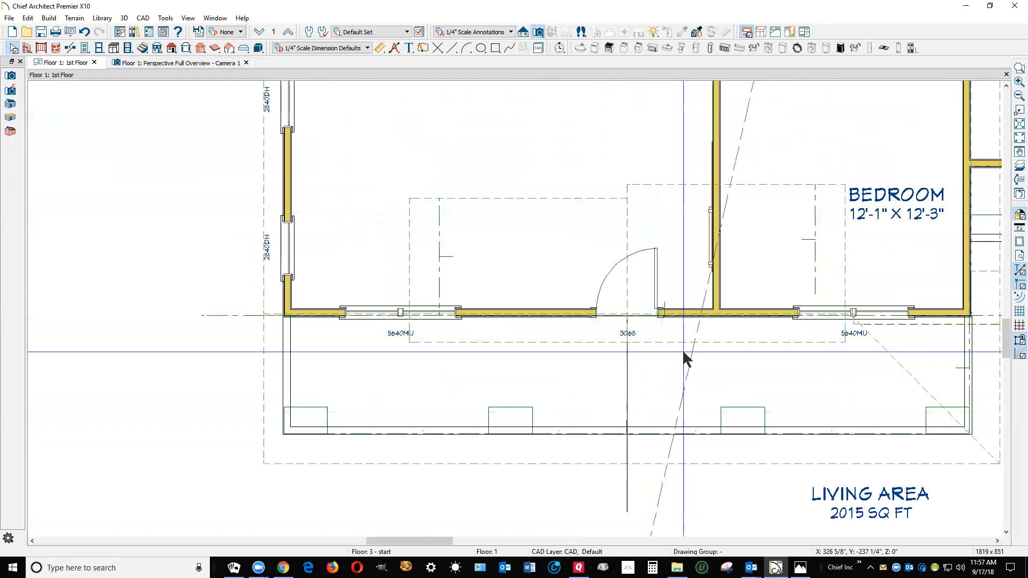
# Break the main roof plane's front edge at the CAD centre line and pull the new corner back beyond the gable planes
pyautogui.scroll(-2, 506, 346)
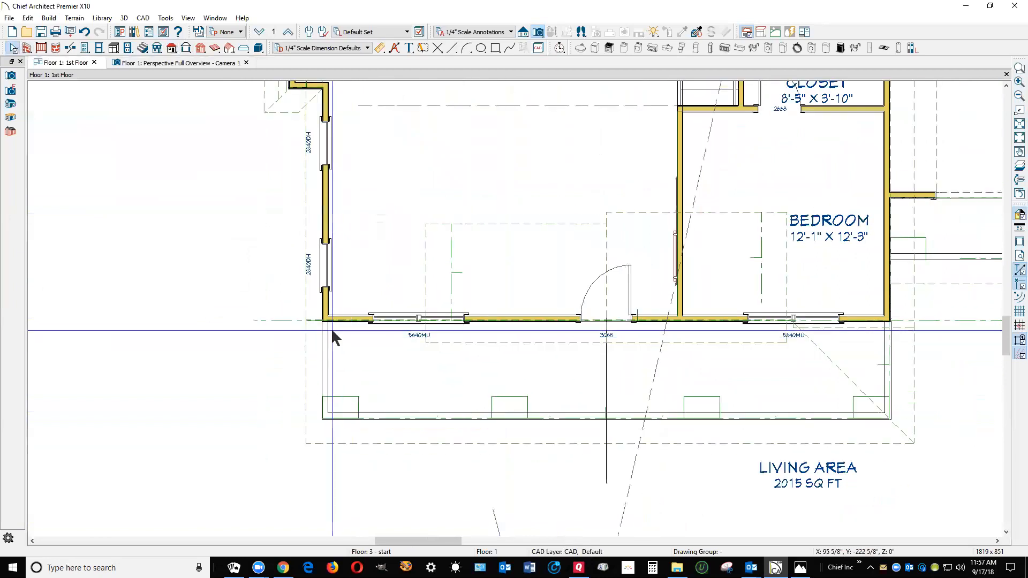
pyautogui.click(303, 292)
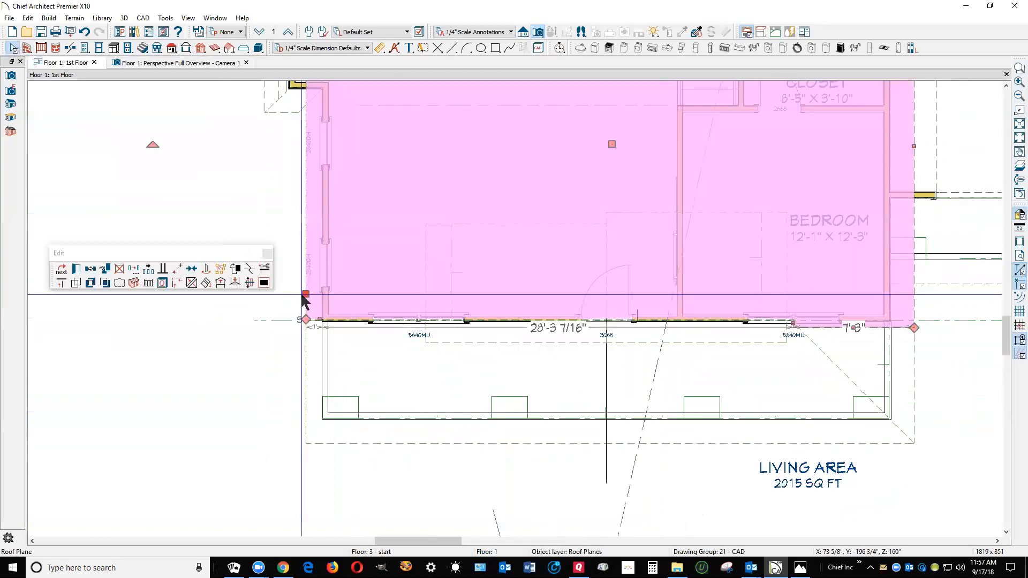
pyautogui.click(250, 276)
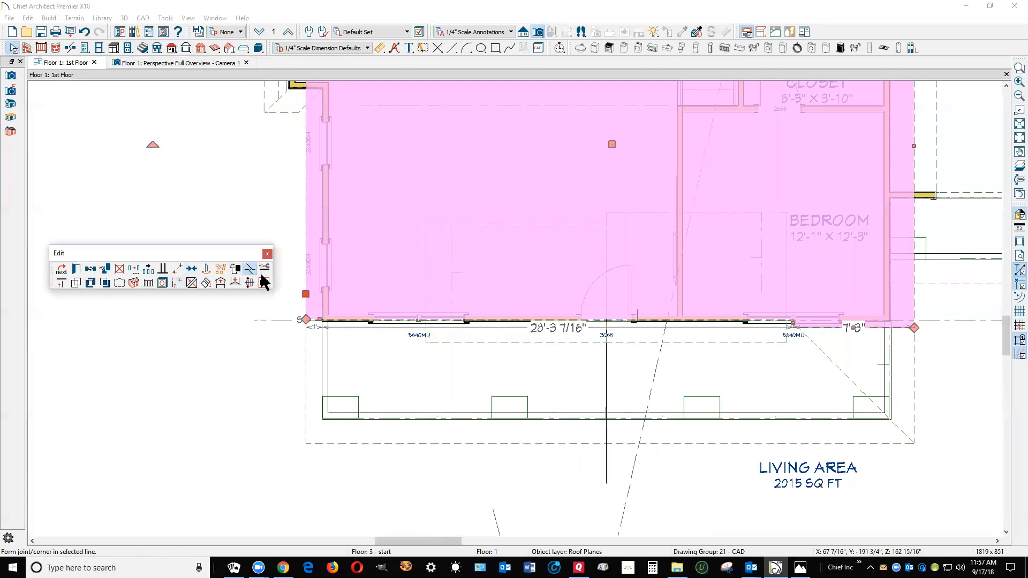
pyautogui.click(607, 320)
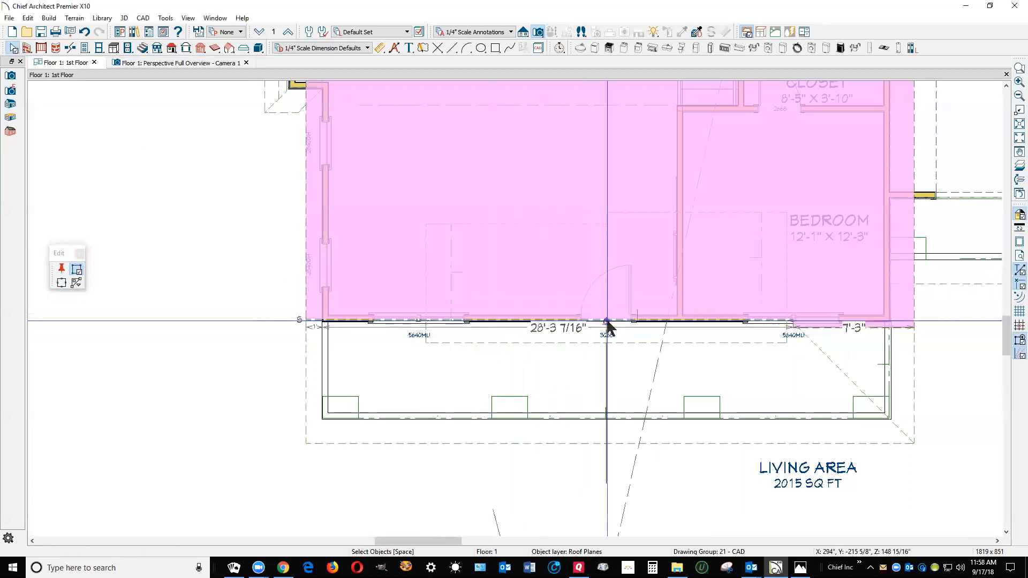
pyautogui.moveTo(607, 320); pyautogui.dragTo(612, 143)
pyautogui.press('Escape')
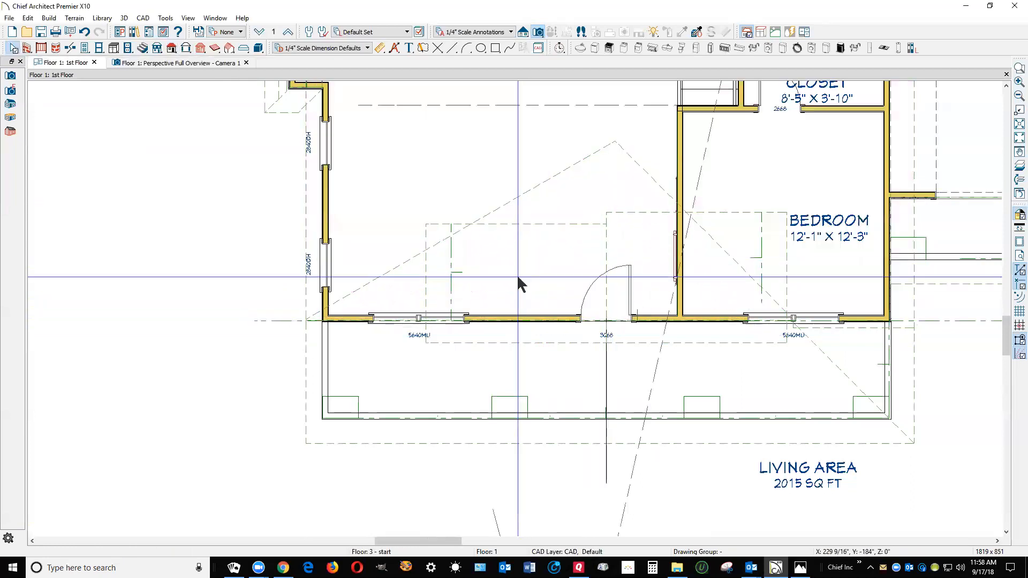
# Join the left-hand gable plane's rear edge to the main roof plane's front edge on the left side of the break
pyautogui.rightClick(551, 233)
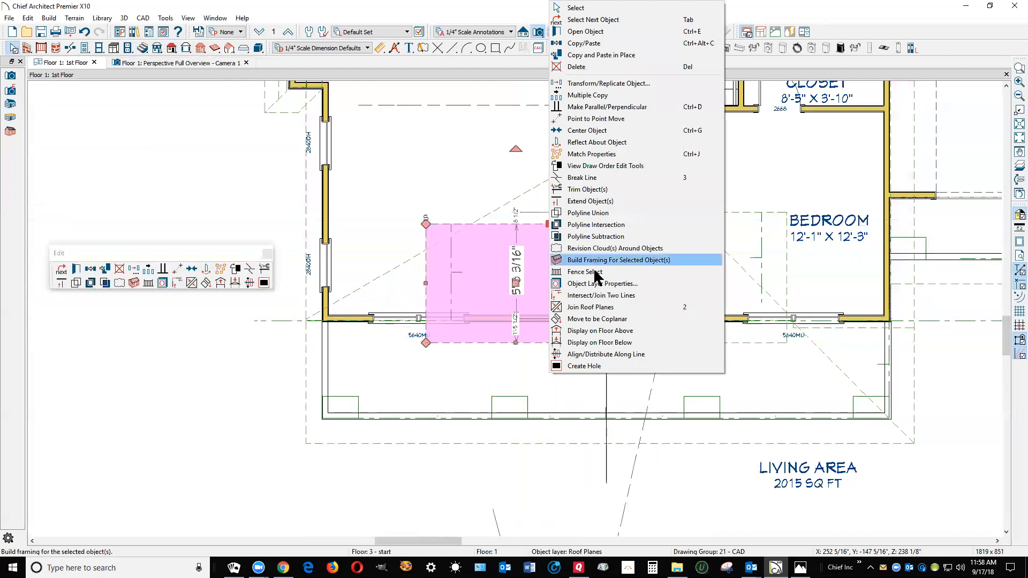
pyautogui.click(591, 307)
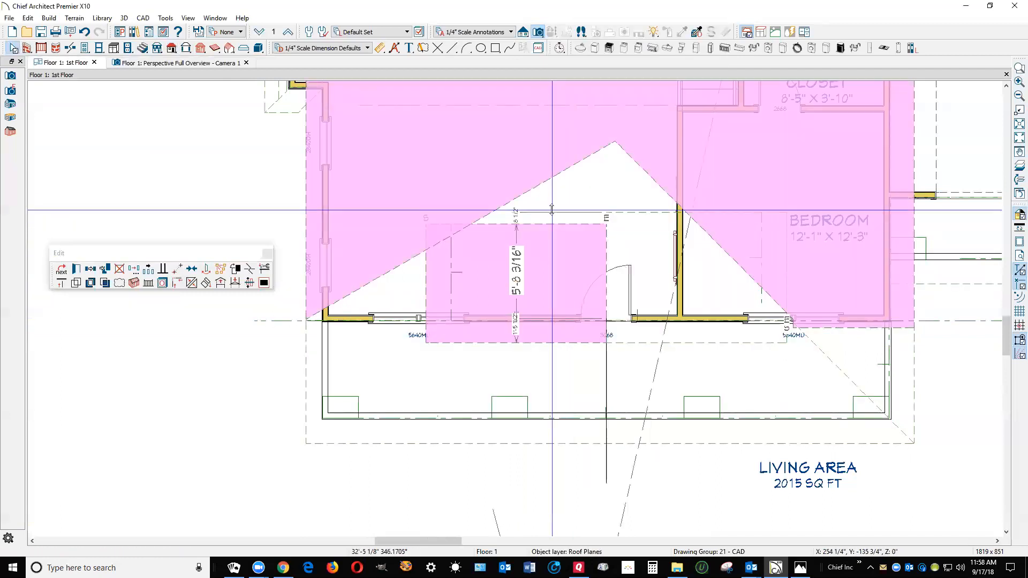
pyautogui.click(517, 196)
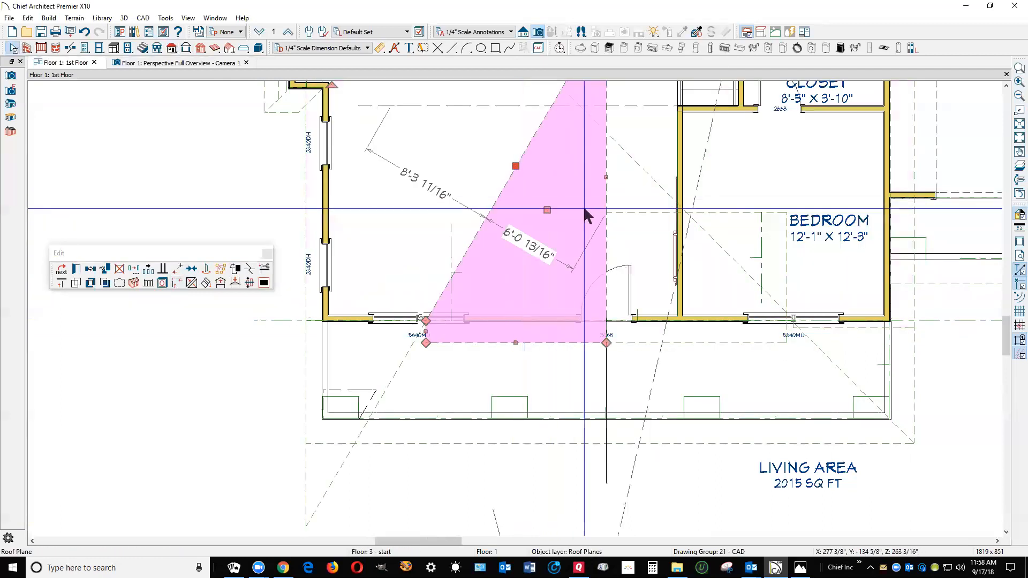
pyautogui.press('Escape')
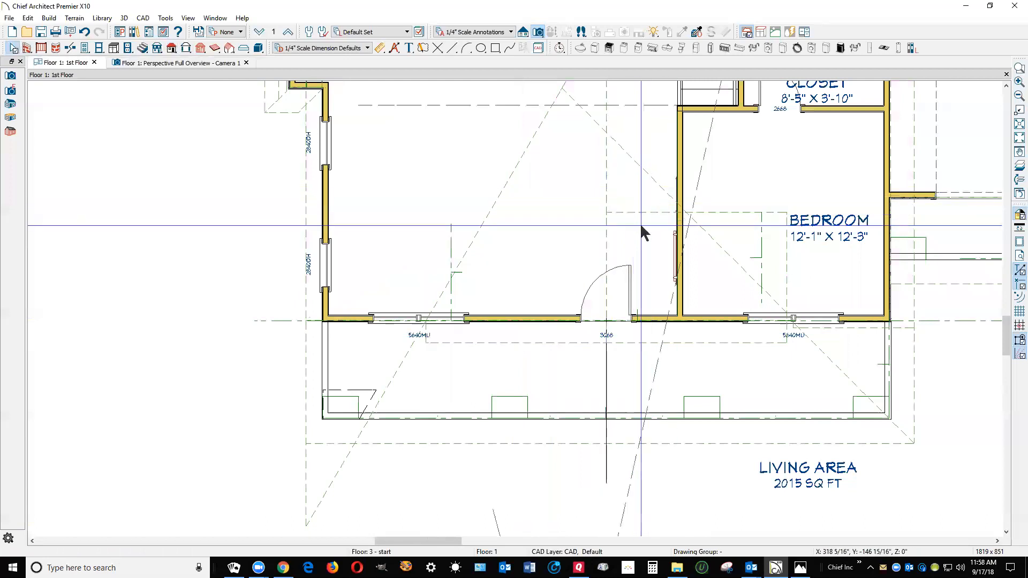
# Join the right-hand gable plane's rear edge to the main roof plane's front edge on the right side of the break
pyautogui.rightClick(644, 215)
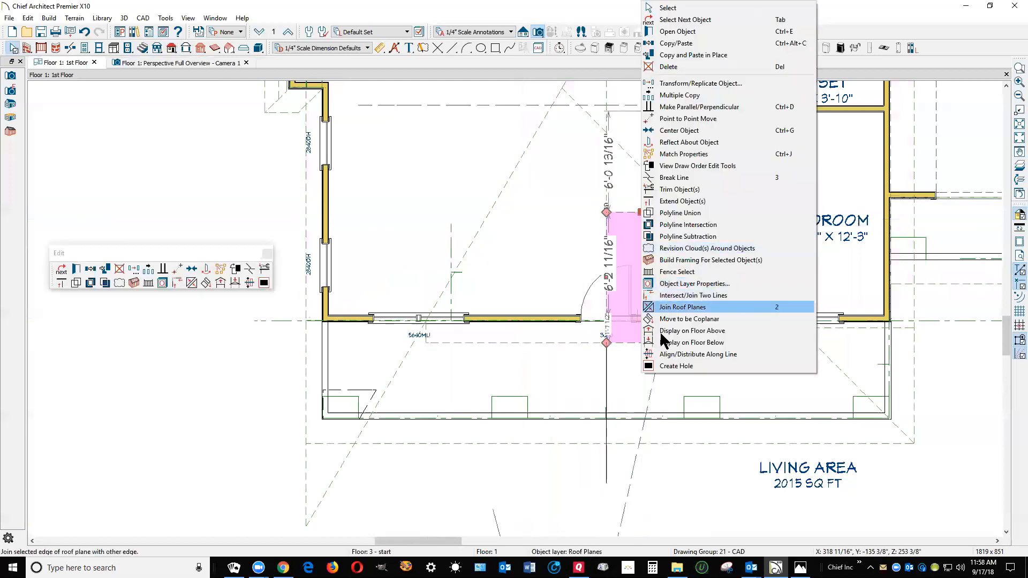
pyautogui.click(665, 314)
pyautogui.click(652, 215)
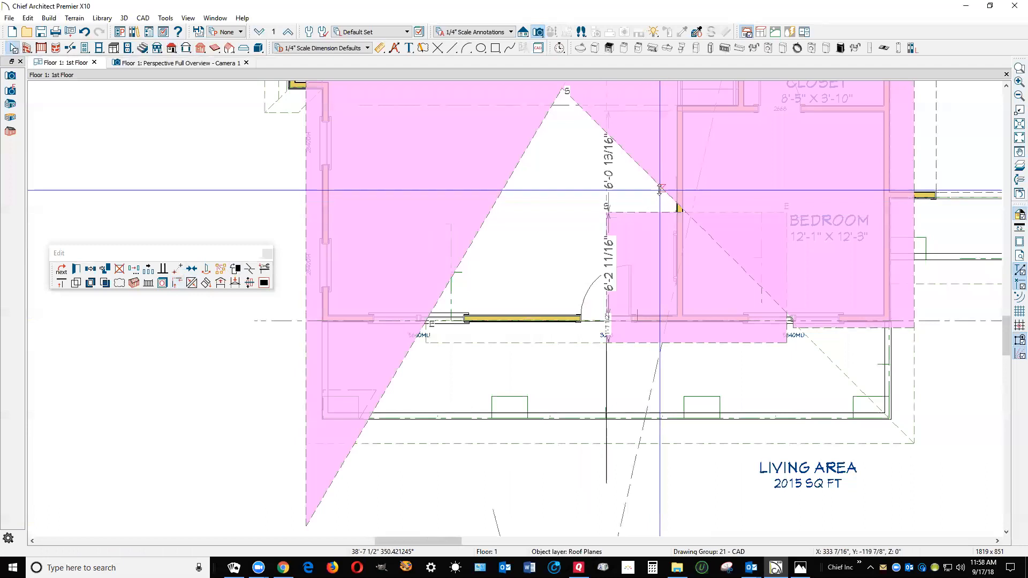
pyautogui.press('Escape')
# Try to join the main roof plane's right-hand cut edge to a neighbouring roof plane
pyautogui.scroll(-4, 637, 276)
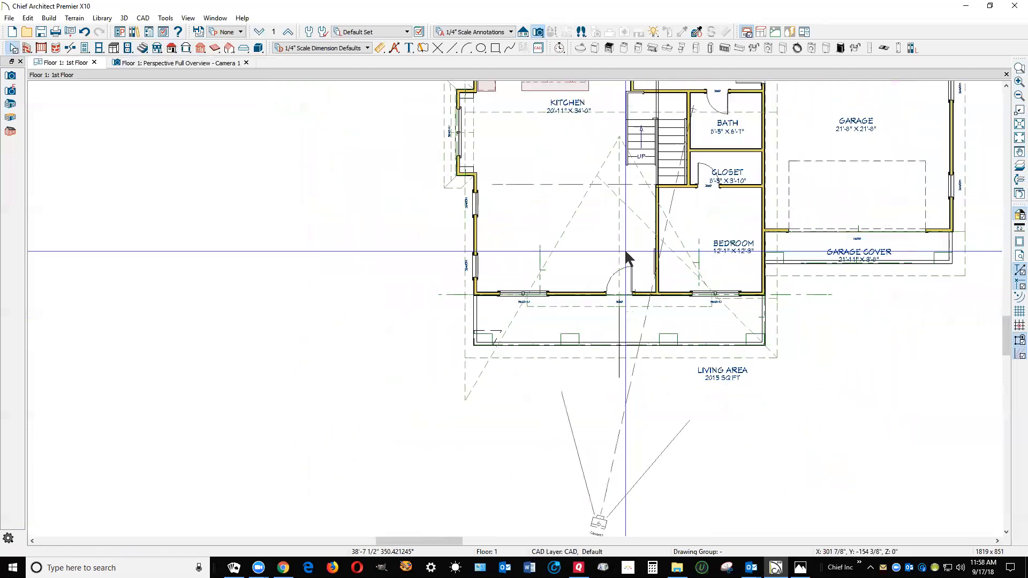
pyautogui.scroll(2, 609, 177)
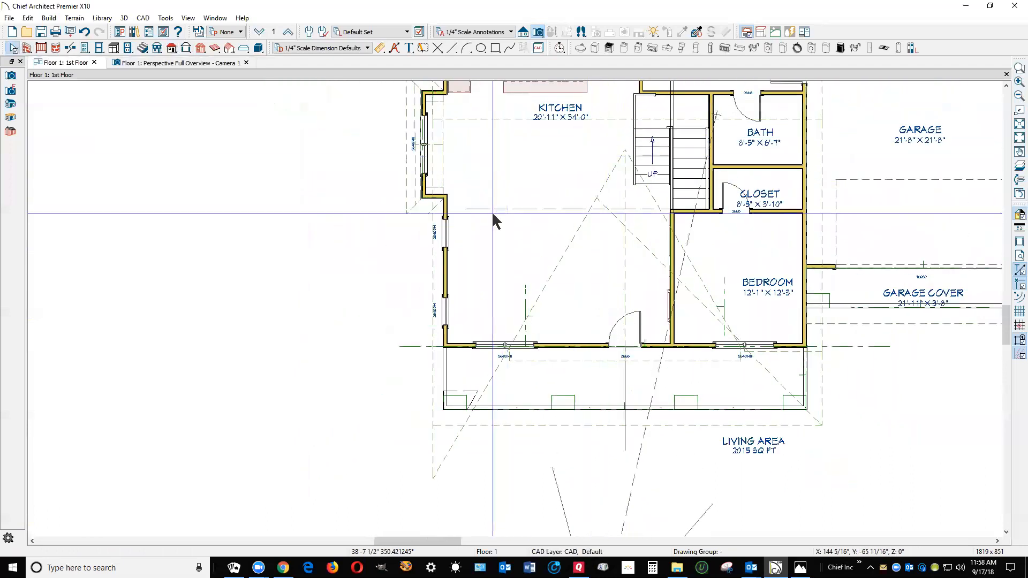
pyautogui.click(438, 282)
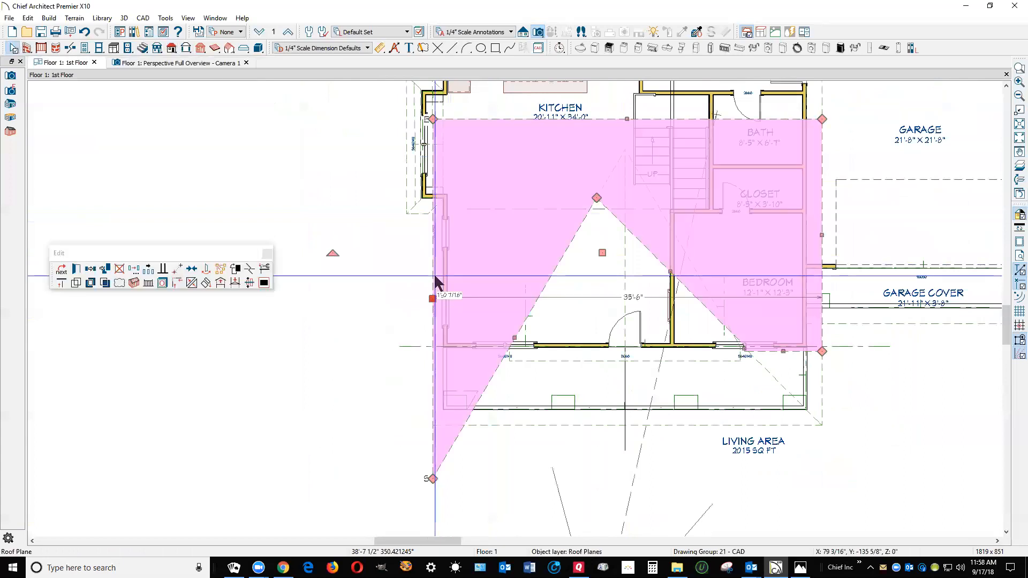
pyautogui.press('Escape')
pyautogui.click(649, 248)
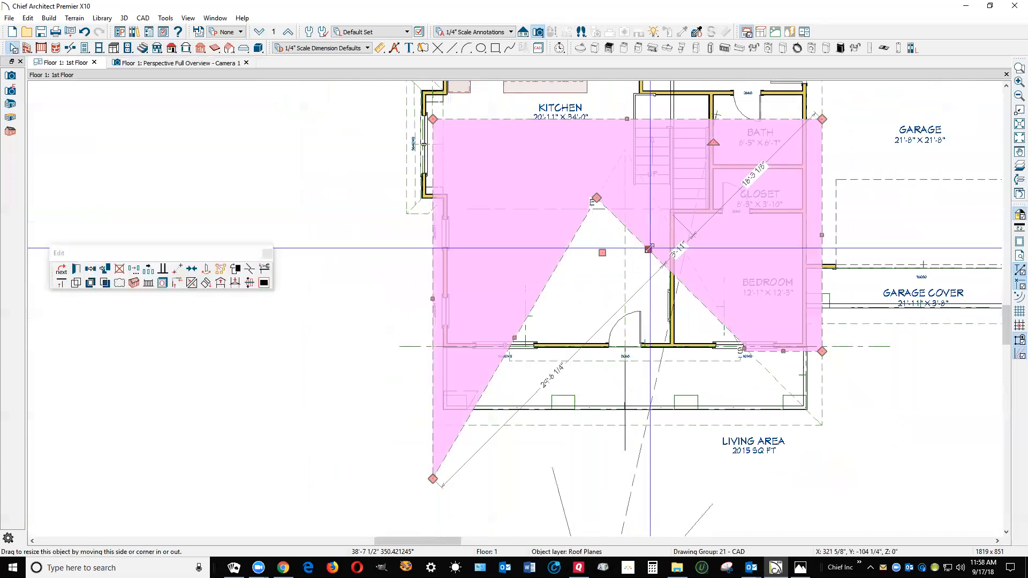
pyautogui.click(192, 283)
pyautogui.click(442, 285)
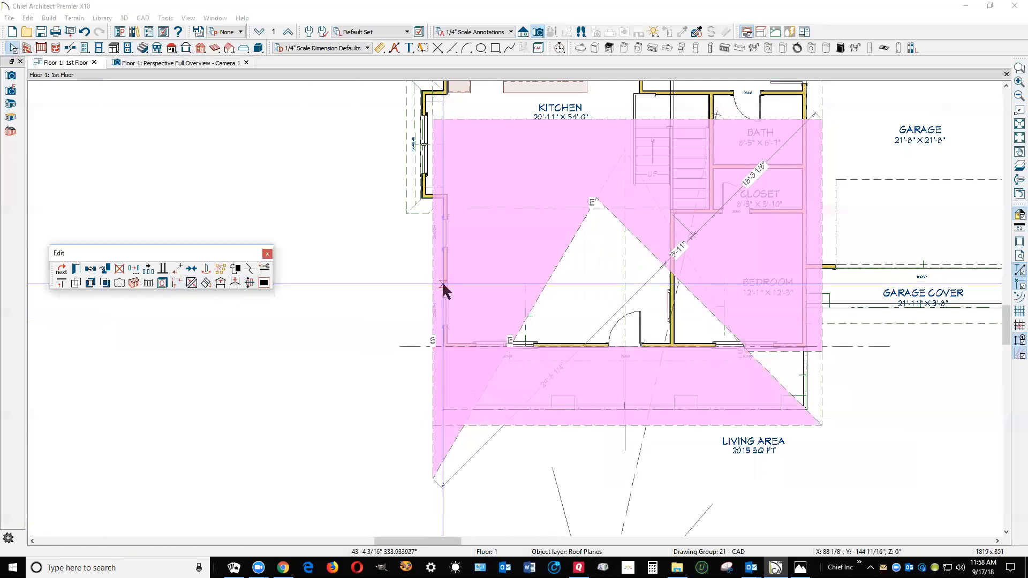
pyautogui.click(684, 256)
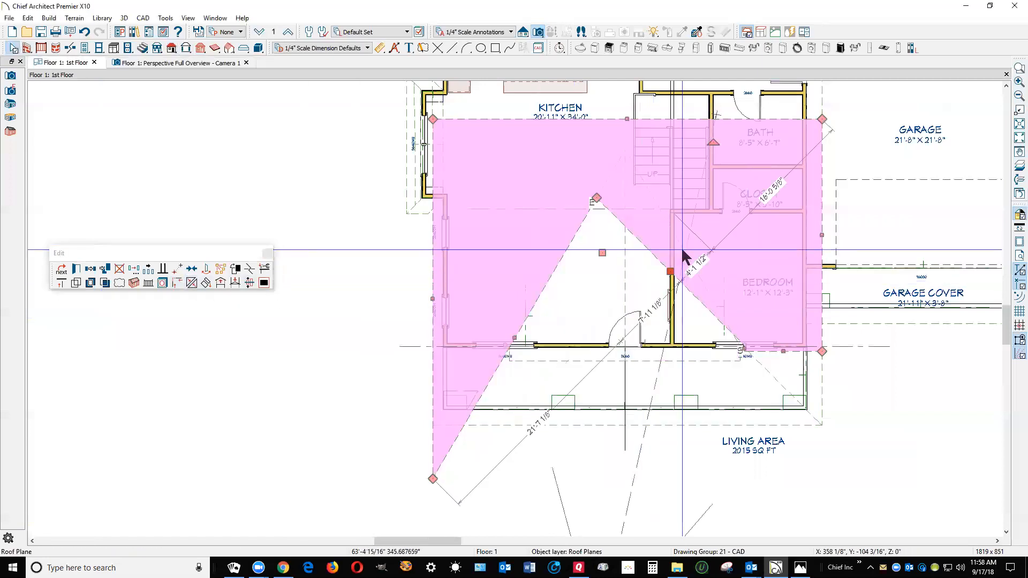
# Move the inner corner of the main roof plane's cutout onto the rear end of the gable ridge
pyautogui.click(622, 236)
pyautogui.click(611, 222)
pyautogui.moveTo(597, 197); pyautogui.dragTo(625, 147)
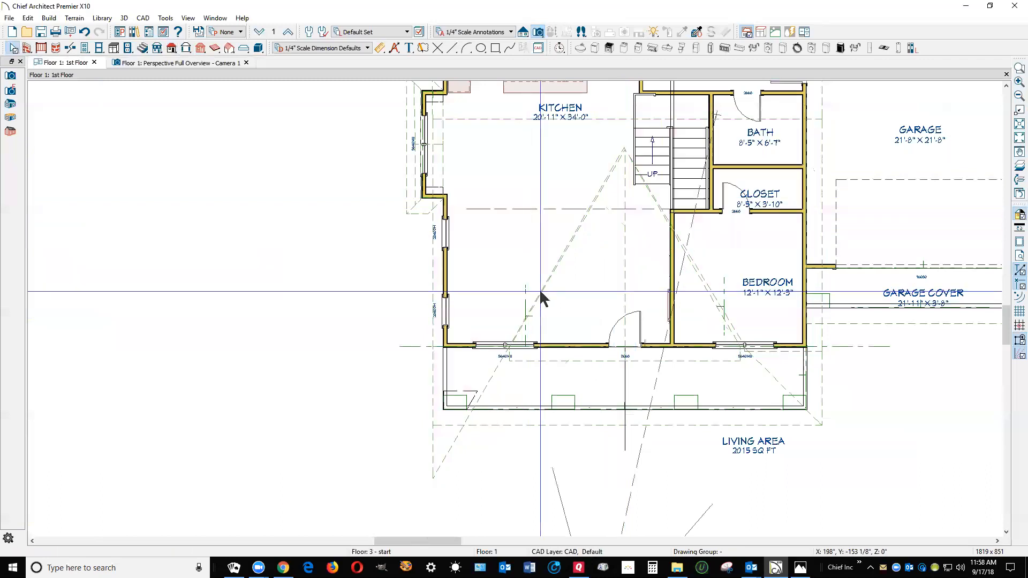
# Join the left-hand gable plane's sloping edge to the left-hand cut edge of the main roof plane
pyautogui.rightClick(561, 267)
pyautogui.click(571, 307)
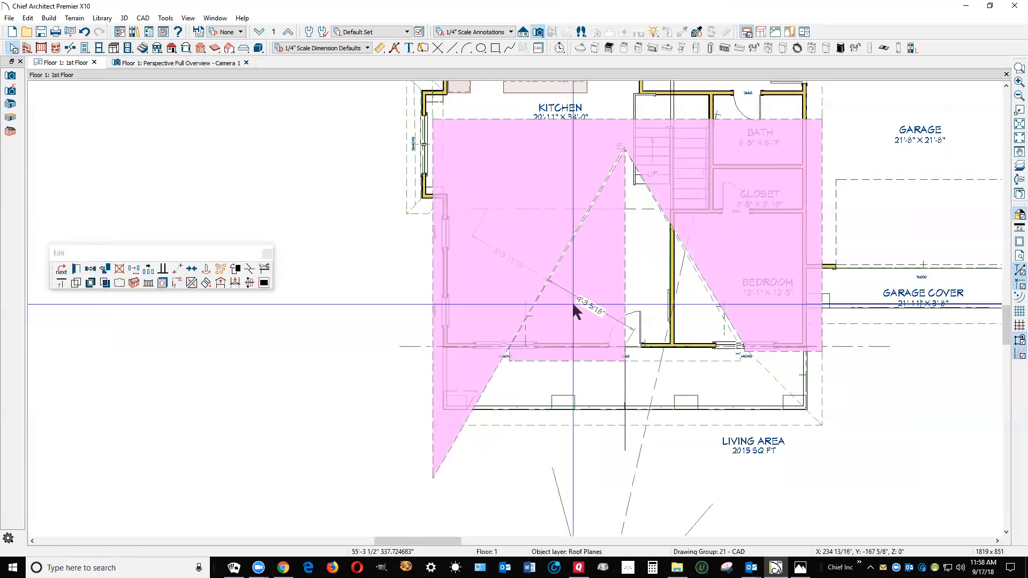
pyautogui.click(567, 262)
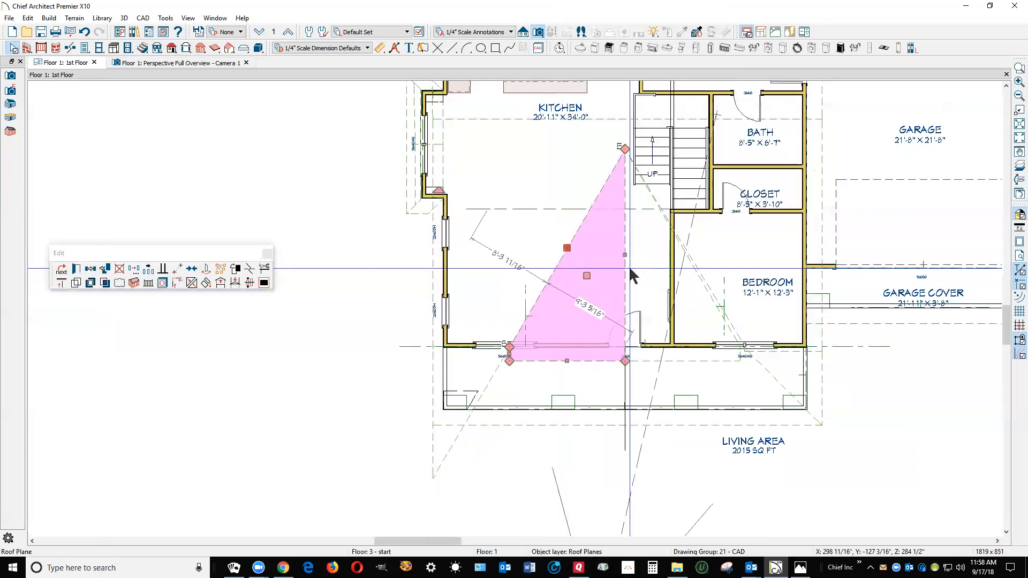
# Move the right-hand gable plane's outer rear corner onto its front eave corner, eliminating the short side edge
pyautogui.click(708, 298)
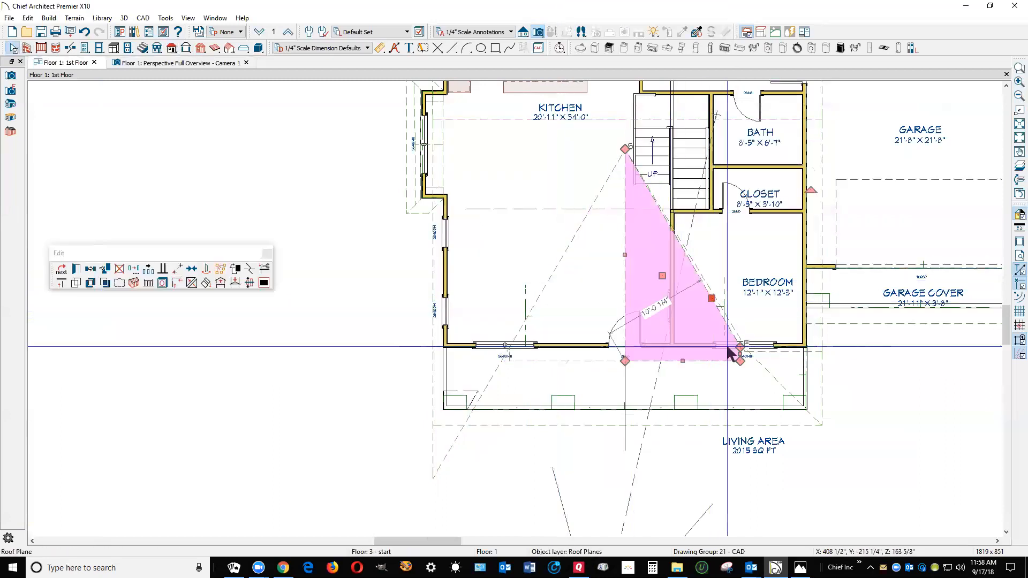
pyautogui.scroll(6, 734, 369)
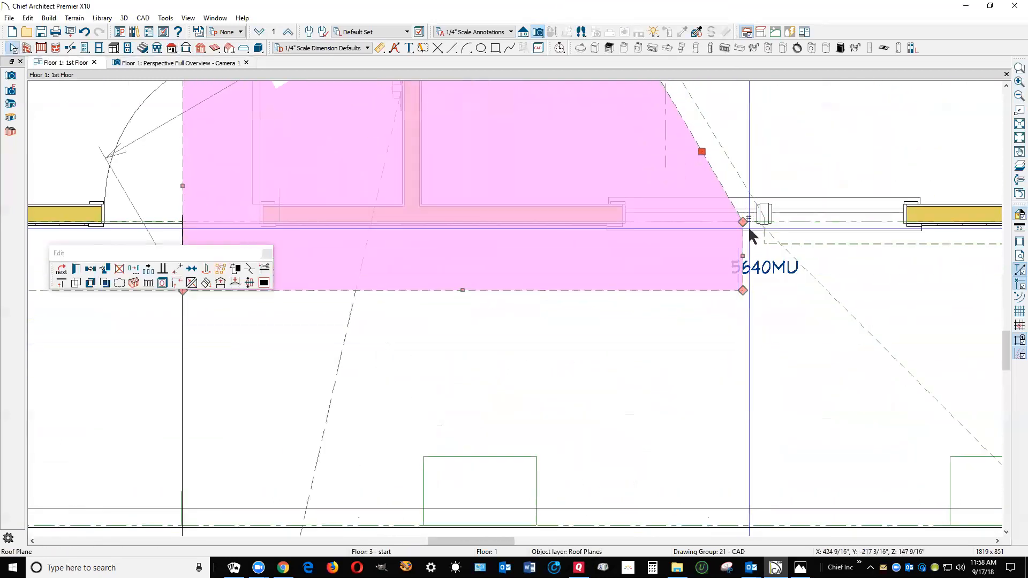
pyautogui.moveTo(749, 226); pyautogui.dragTo(744, 289)
pyautogui.press('Escape')
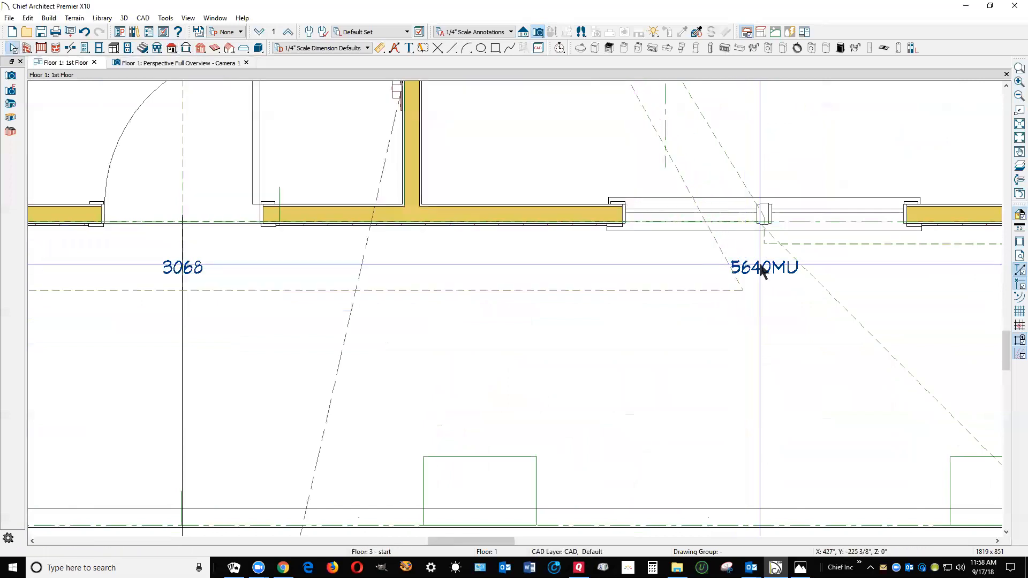
# Try joining the right-hand gable plane's sloping edge to the main roof plane's right-hand cut edge, and undo the join
pyautogui.rightClick(681, 180)
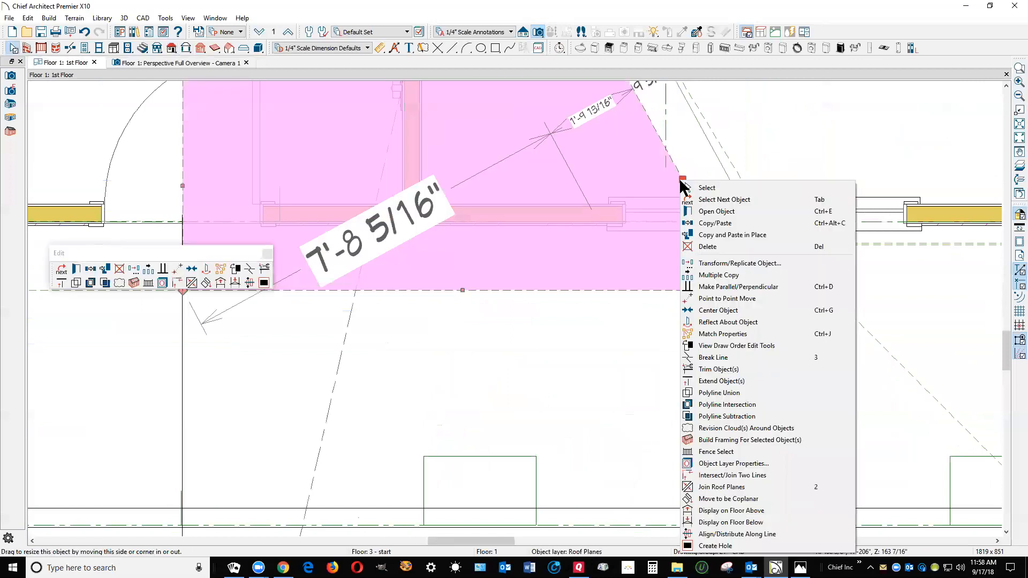
pyautogui.click(715, 487)
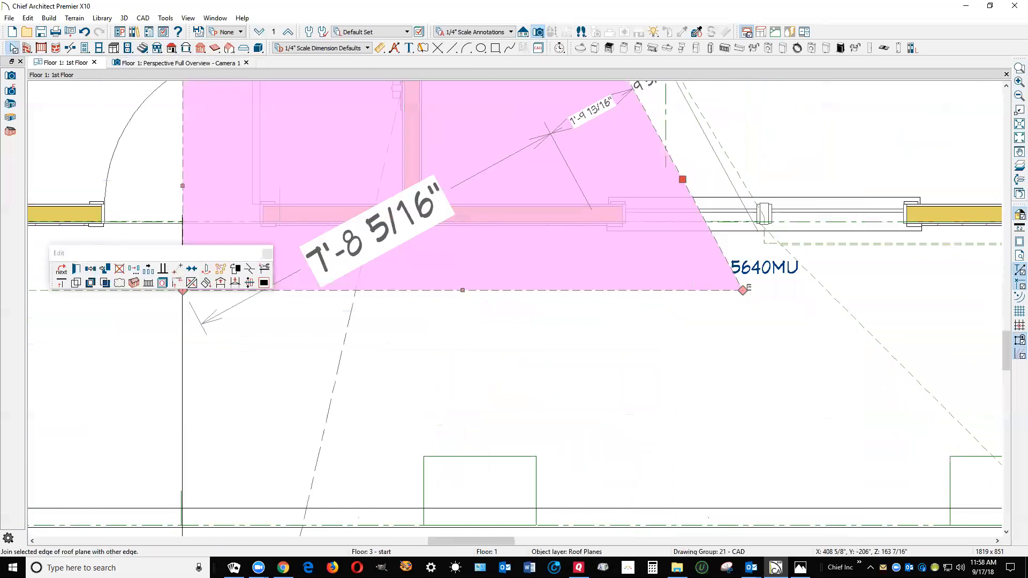
pyautogui.click(740, 175)
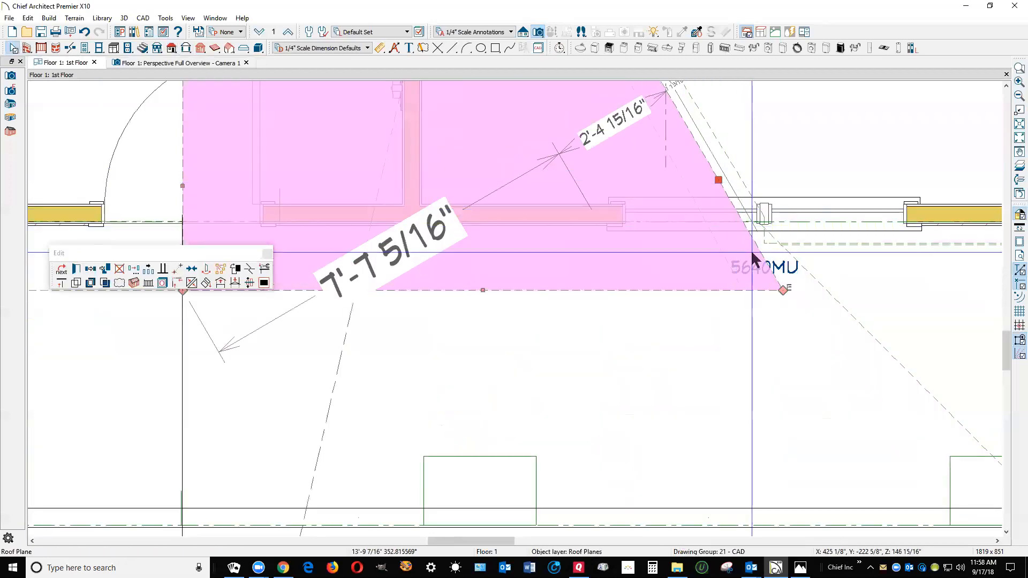
pyautogui.hotkey('ctrl', 'z')
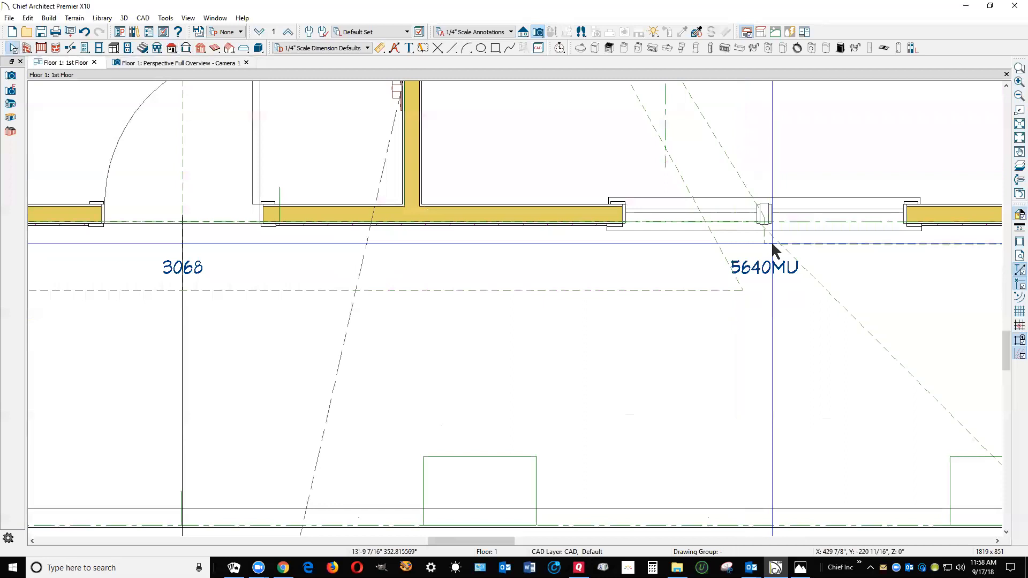
# Straighten the small jog where the main roof plane's right-hand cut edge meets its front eave by moving the corner
pyautogui.click(739, 175)
pyautogui.moveTo(780, 246)
pyautogui.mouseDown()
pyautogui.moveTo(763, 241)
pyautogui.moveTo(766, 231)
pyautogui.moveTo(765, 245)
pyautogui.mouseUp()
pyautogui.press('Escape')
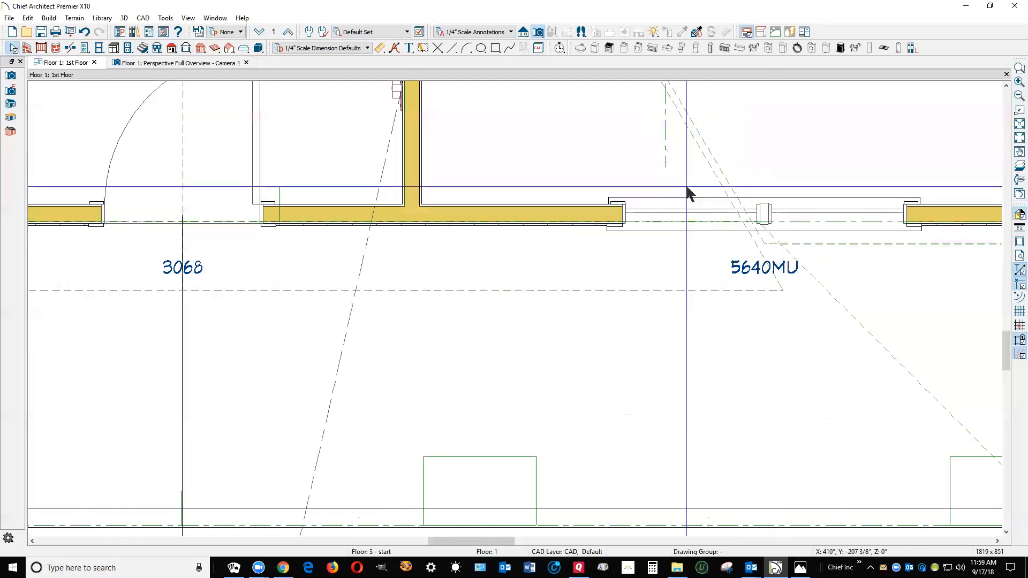
# Join the right-hand gable plane's sloping edge to the straightened cut edge of the main roof plane
pyautogui.rightClick(711, 174)
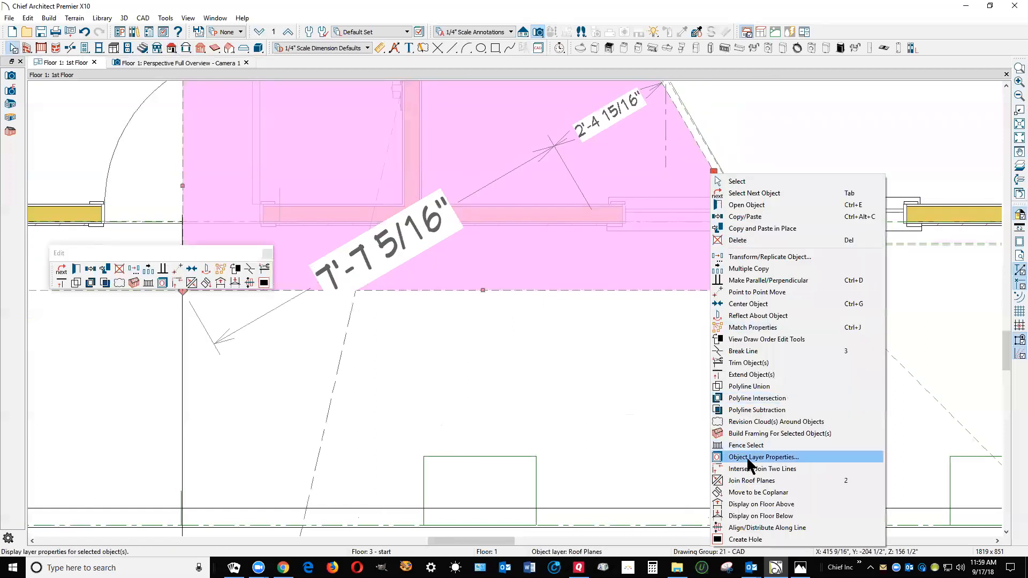
pyautogui.click(746, 493)
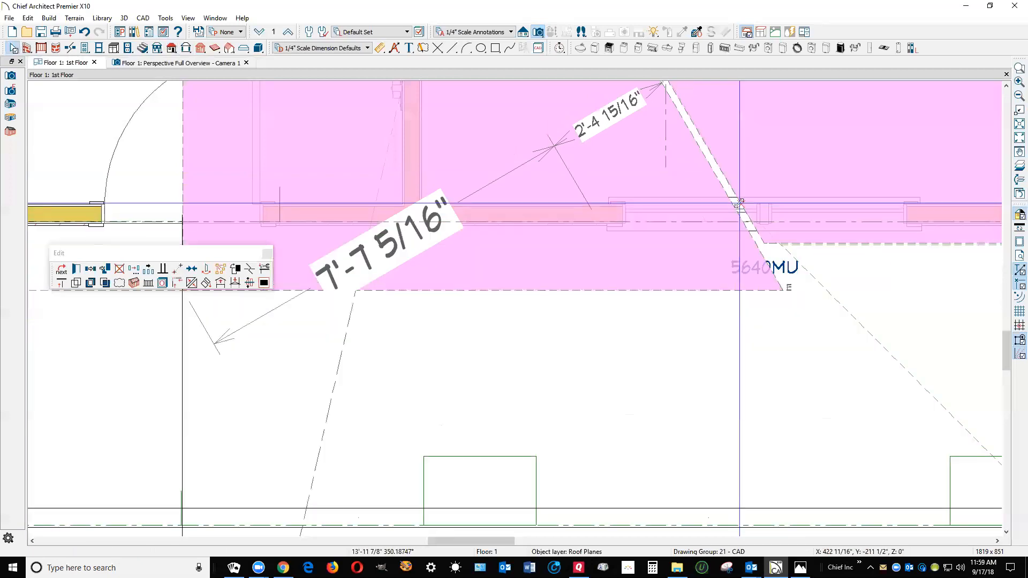
pyautogui.click(732, 210)
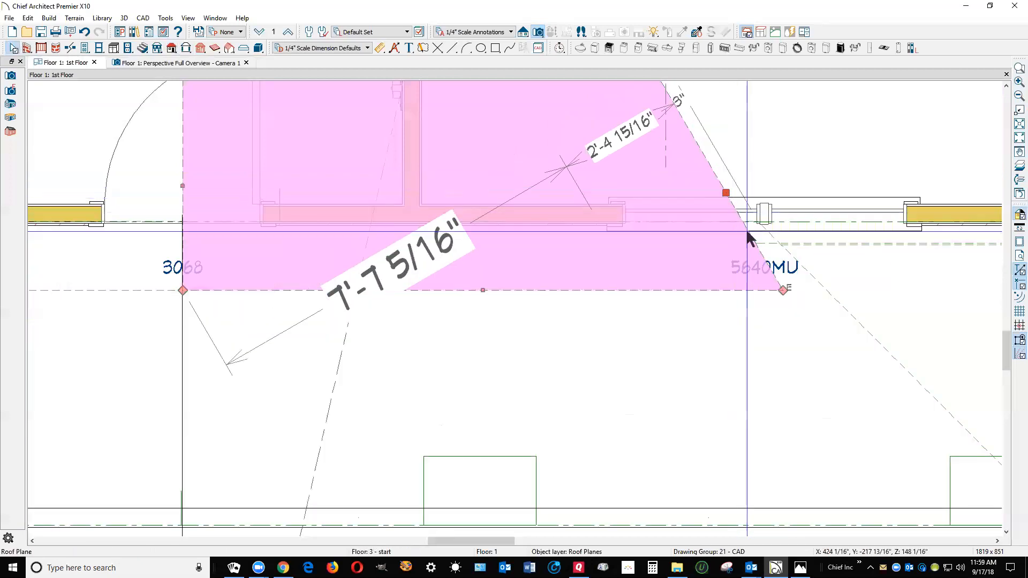
# Examine how the front gable meets the main and porch roofs from above in the perspective overview
pyautogui.scroll(-5, 821, 282)
pyautogui.scroll(-2, 710, 271)
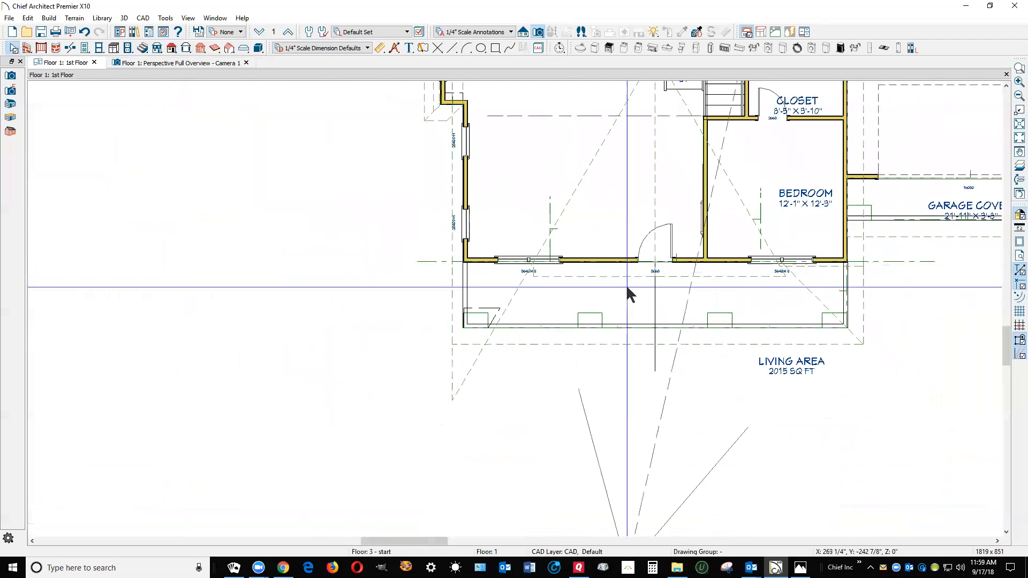
pyautogui.scroll(2, 411, 339)
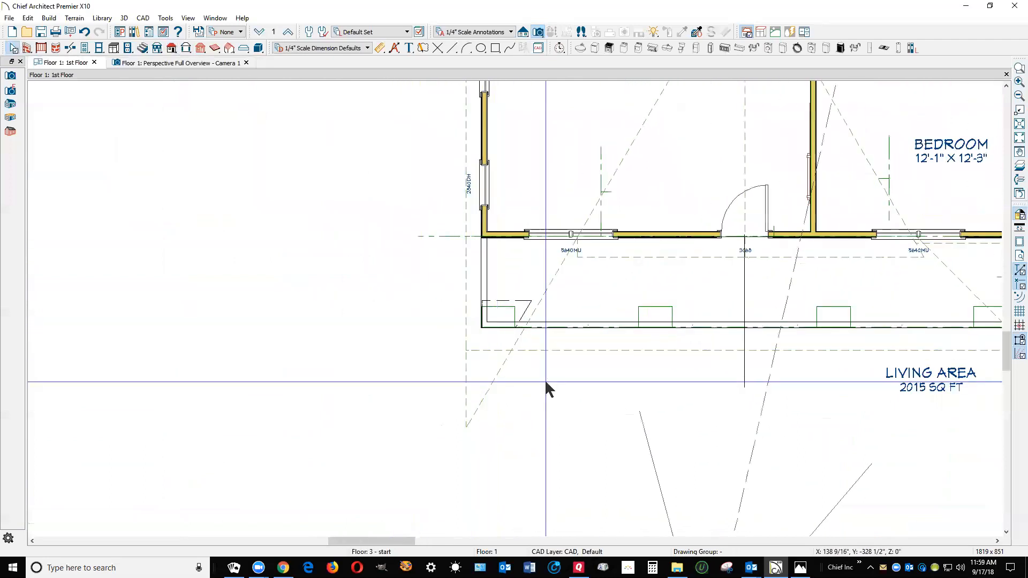
pyautogui.hotkey('ctrl', 'Tab')
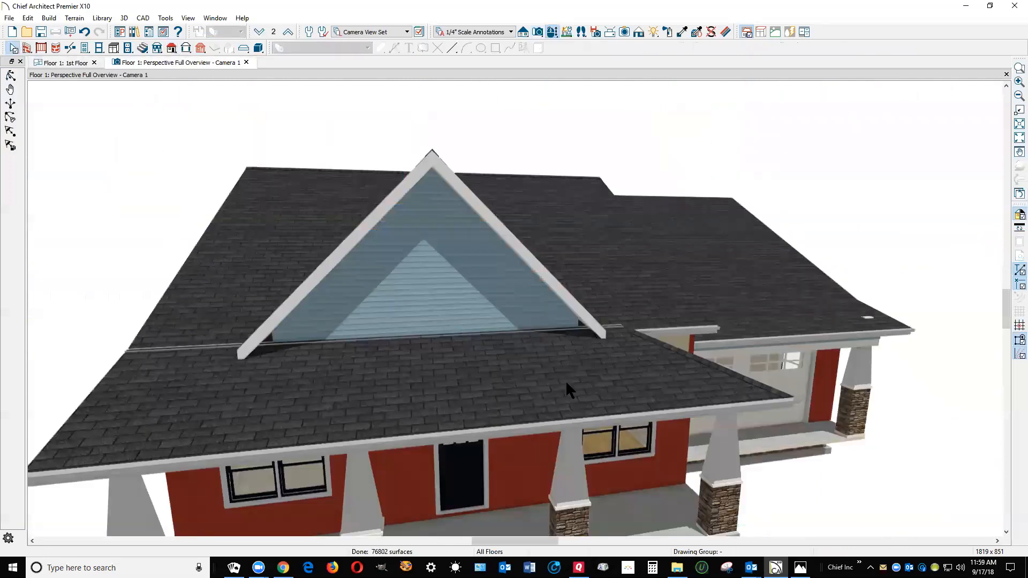
pyautogui.scroll(-2, 652, 363)
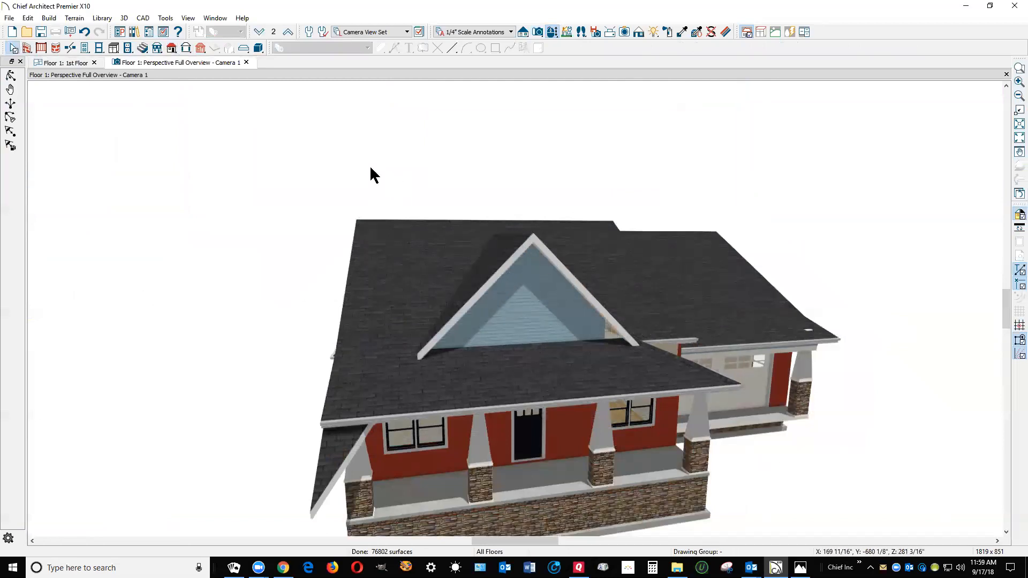
pyautogui.click(12, 77)
pyautogui.moveTo(399, 193)
pyautogui.mouseDown()
pyautogui.moveTo(370, 212)
pyautogui.moveTo(409, 214)
pyautogui.mouseUp()
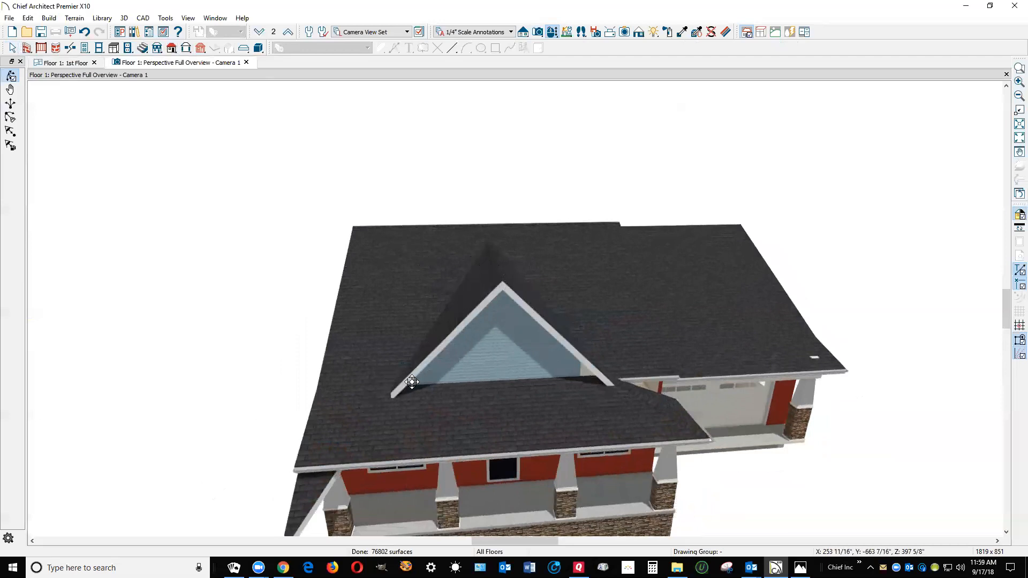
# In the first-floor plan, break the main roof plane's left-hand cut edge near the gable's left eave corner
pyautogui.click(66, 62)
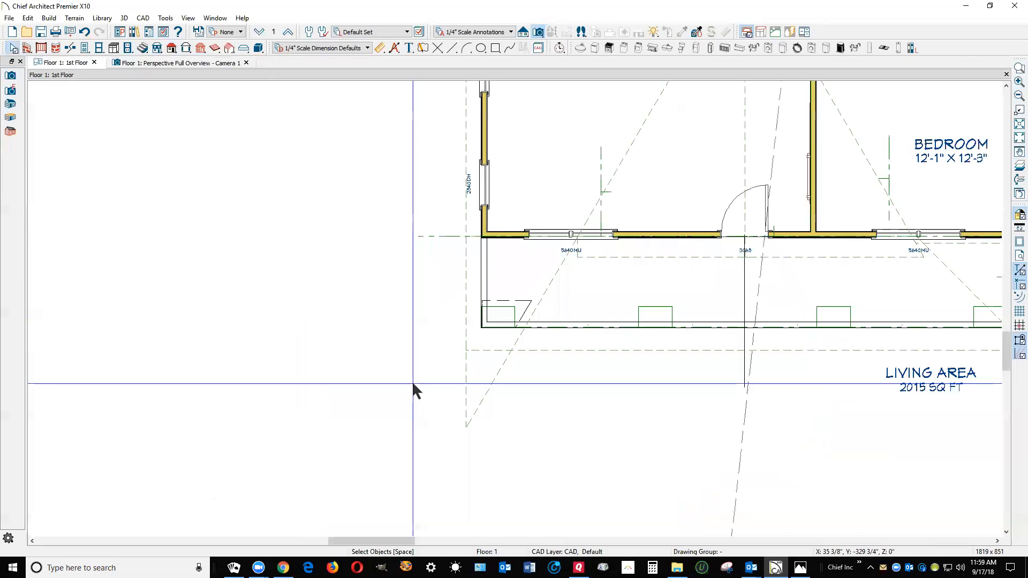
pyautogui.click(499, 377)
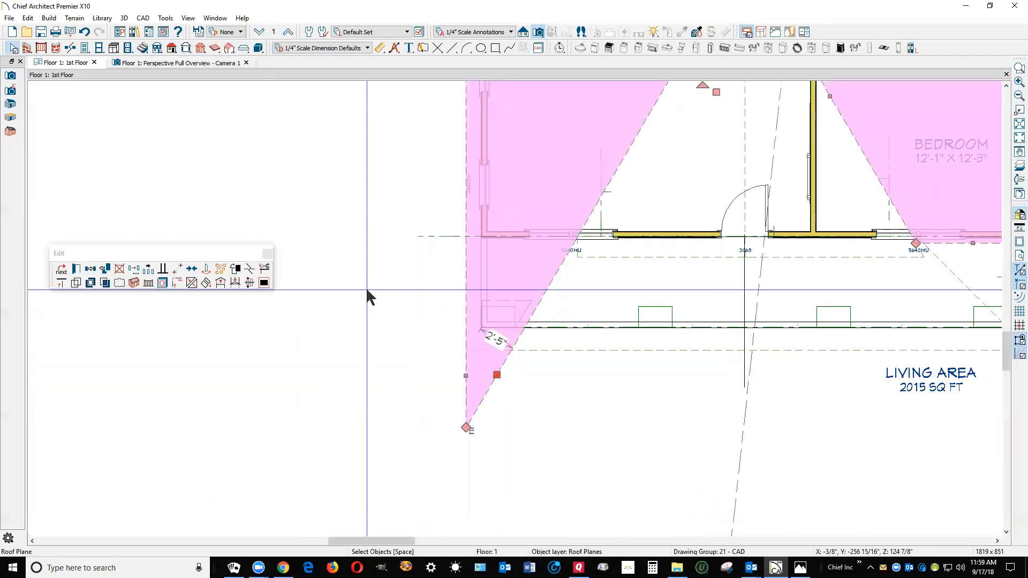
pyautogui.click(250, 271)
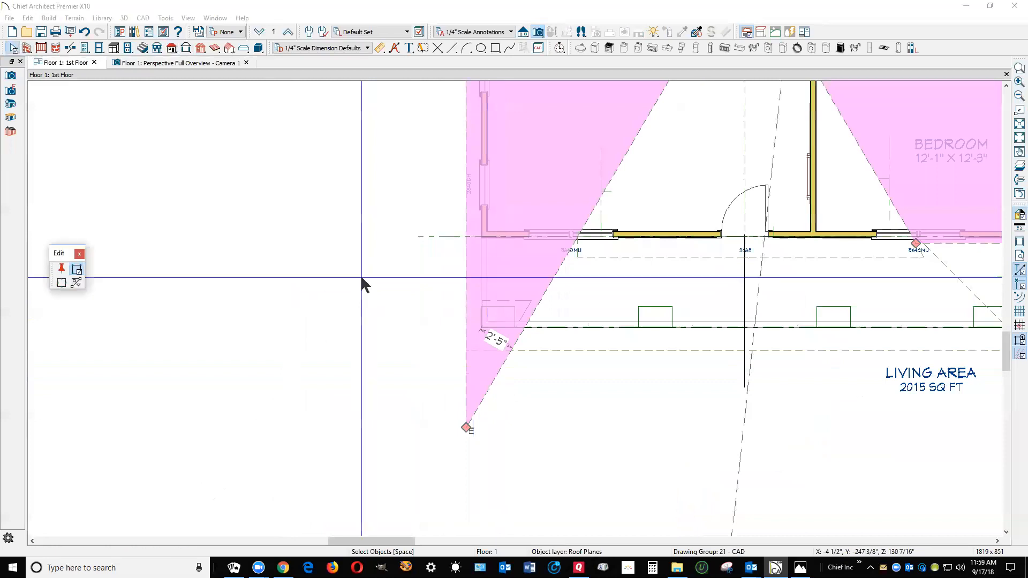
pyautogui.click(563, 255)
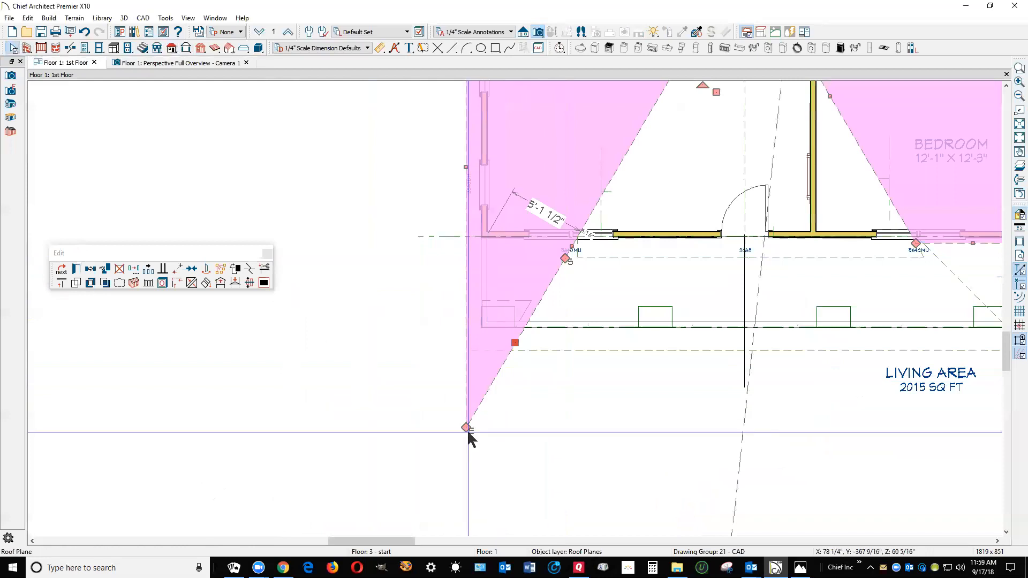
# Move the main roof plane's outer left corner back so its left-hand front eave runs straight to the gable's corner
pyautogui.moveTo(465, 428); pyautogui.dragTo(466, 259)
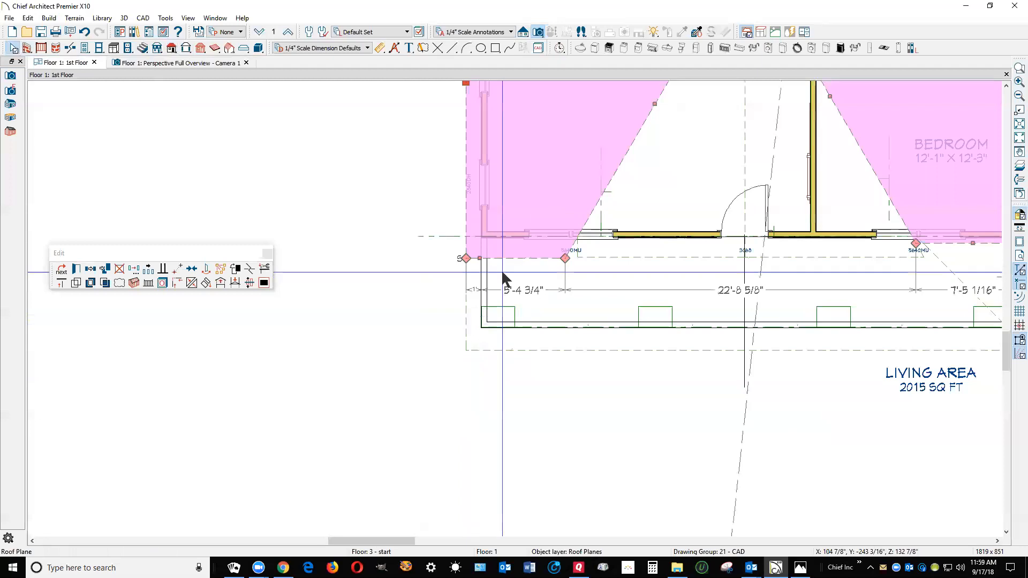
pyautogui.press('Escape')
pyautogui.click(525, 258)
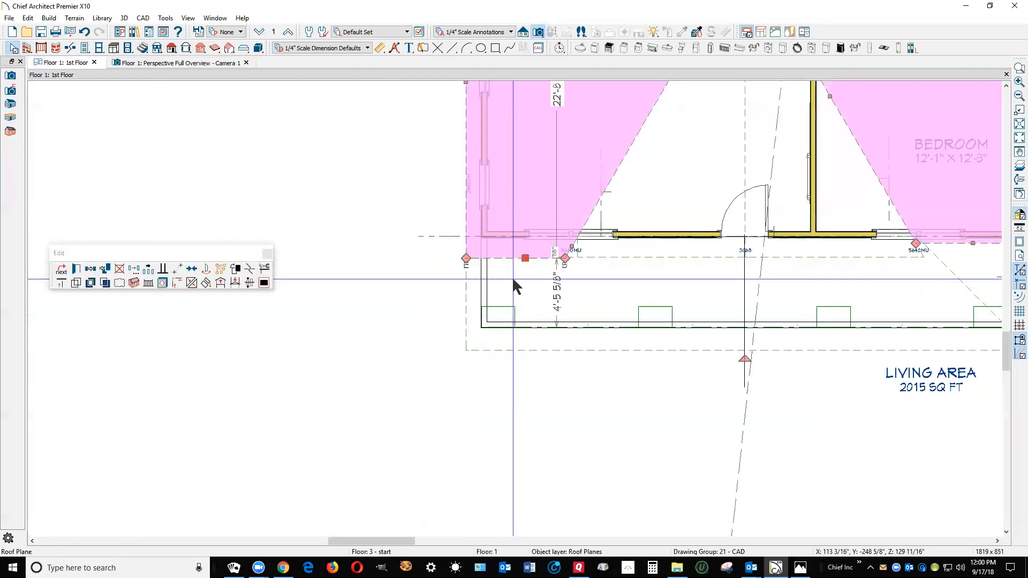
pyautogui.click(443, 307)
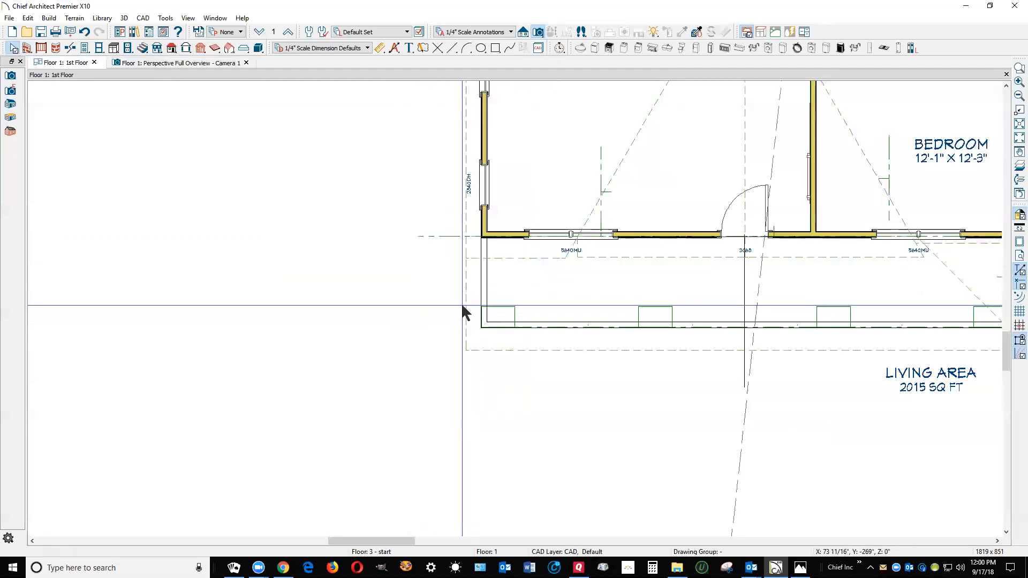
# Move the main roof plane's left-hand front eave section back to the line of the front wall
pyautogui.click(466, 313)
pyautogui.press('Escape')
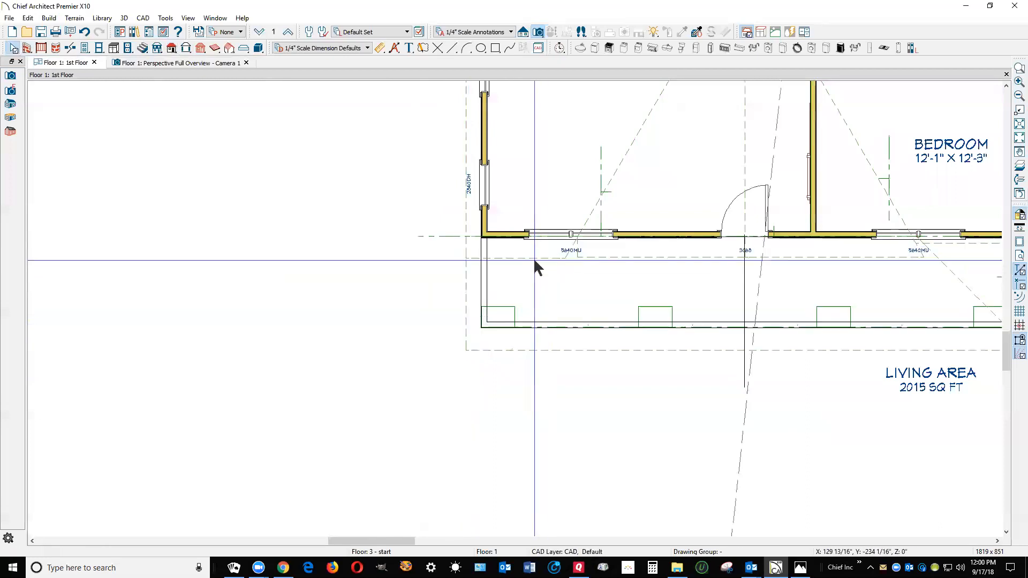
pyautogui.click(534, 258)
pyautogui.moveTo(534, 258); pyautogui.dragTo(535, 238)
pyautogui.press('Escape')
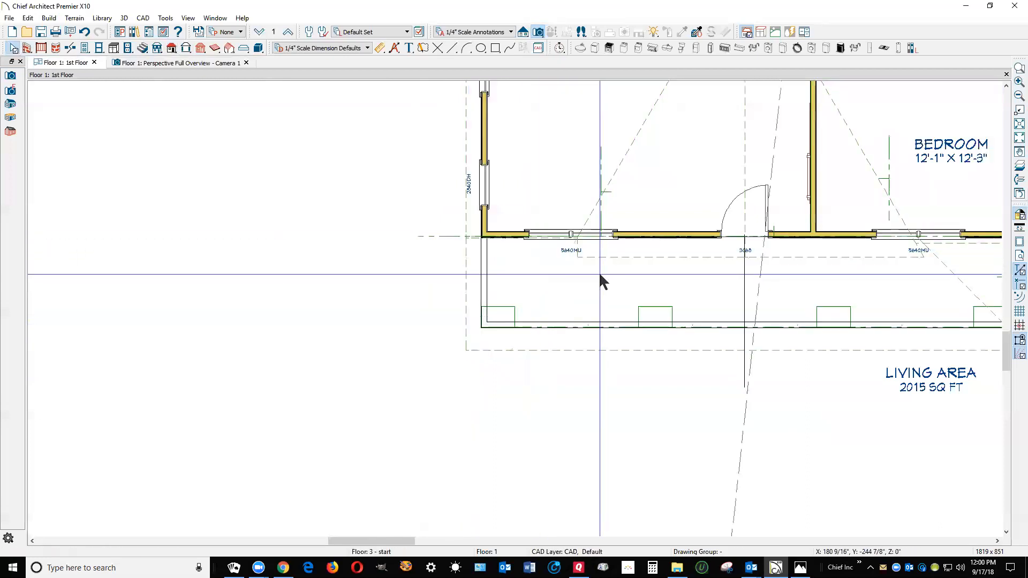
# Break the right-hand gable plane's sloping edge at the main roof eave corner and square its lower corner to run straight down
pyautogui.scroll(-3, 475, 287)
pyautogui.scroll(5, 711, 258)
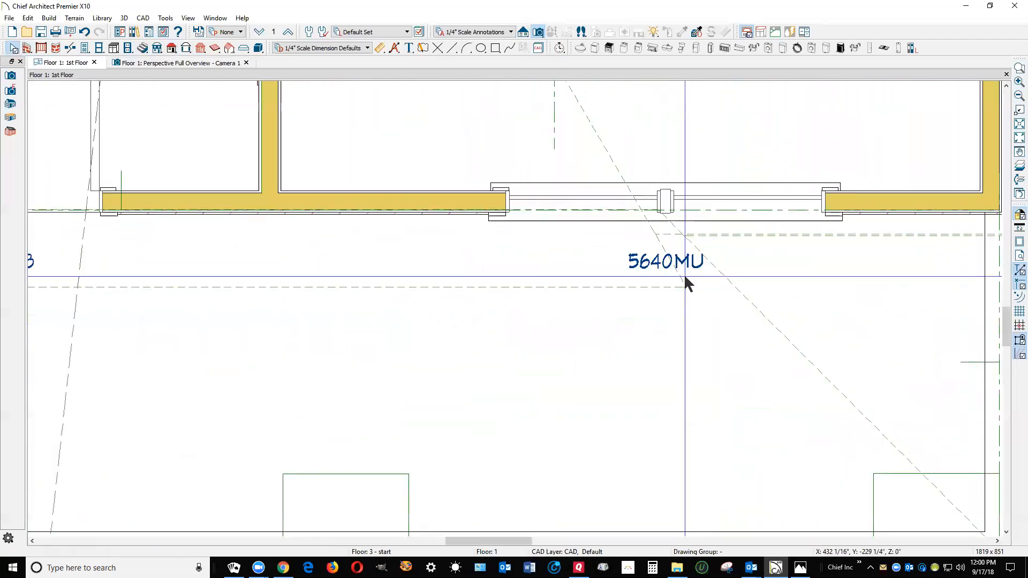
pyautogui.click(684, 280)
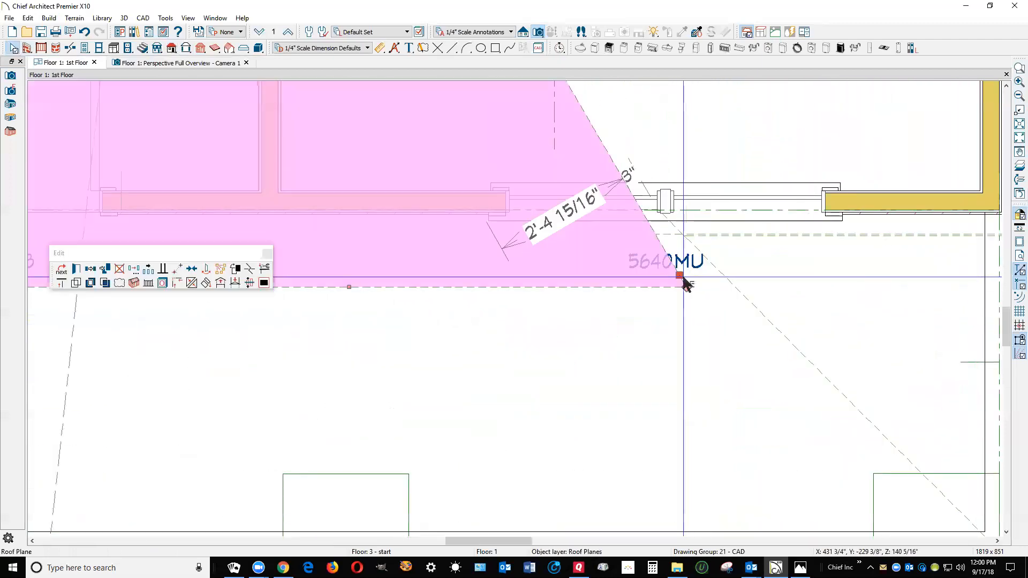
pyautogui.click(249, 272)
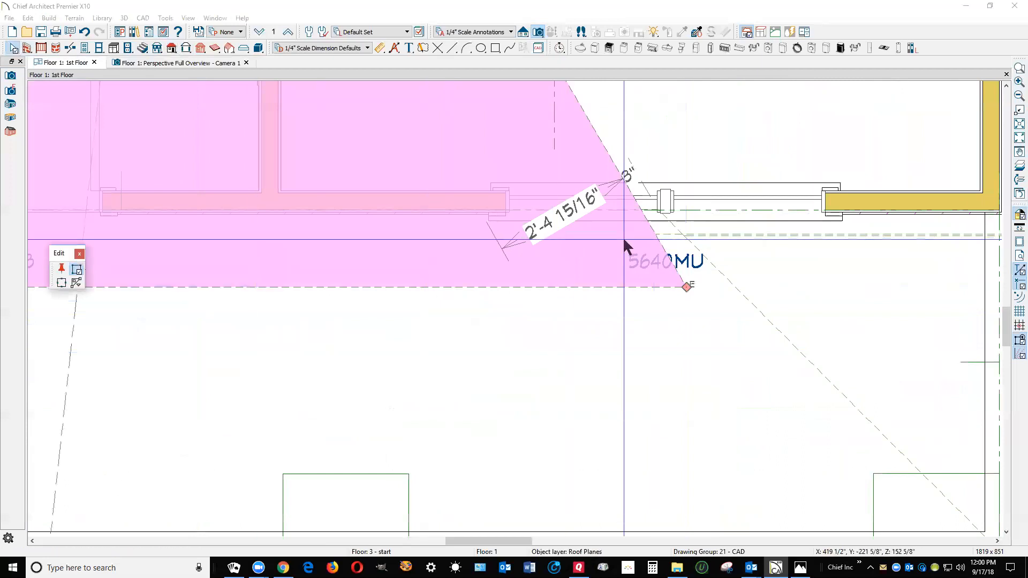
pyautogui.click(654, 235)
pyautogui.click(656, 236)
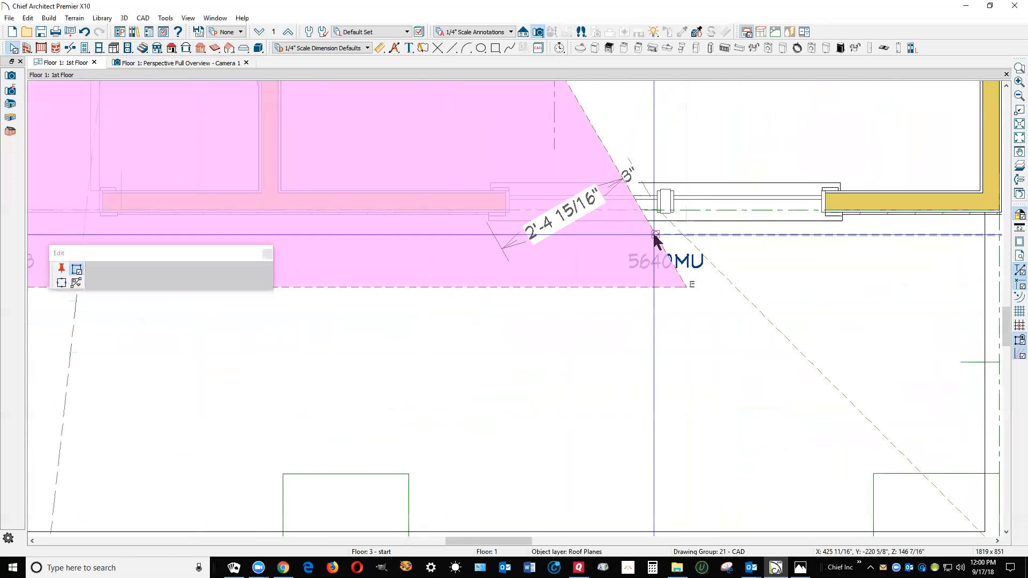
pyautogui.moveTo(686, 288); pyautogui.dragTo(654, 288)
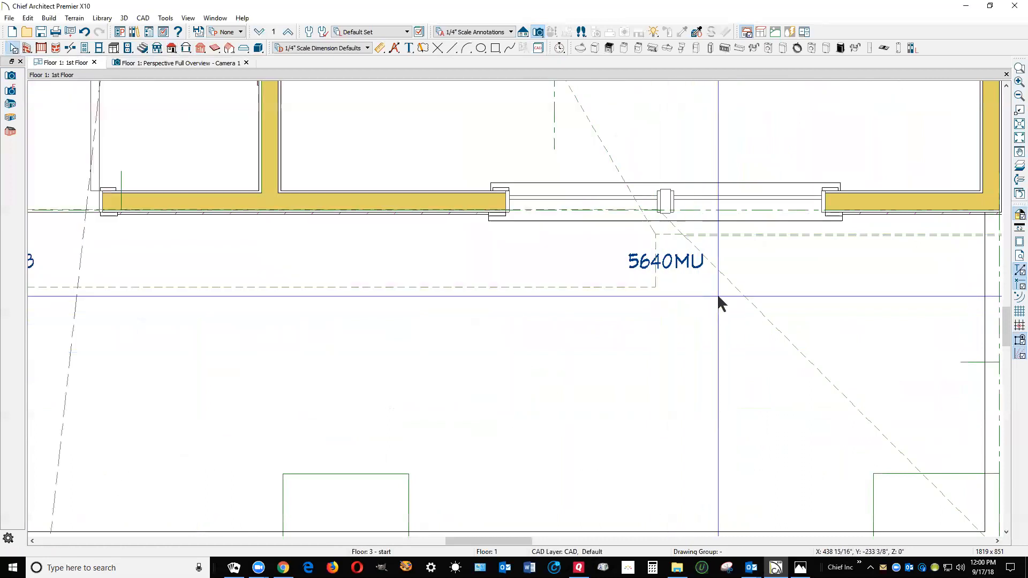
# Check the right-hand end of the gable wall under the new gable in the perspective overview
pyautogui.scroll(-3, 766, 289)
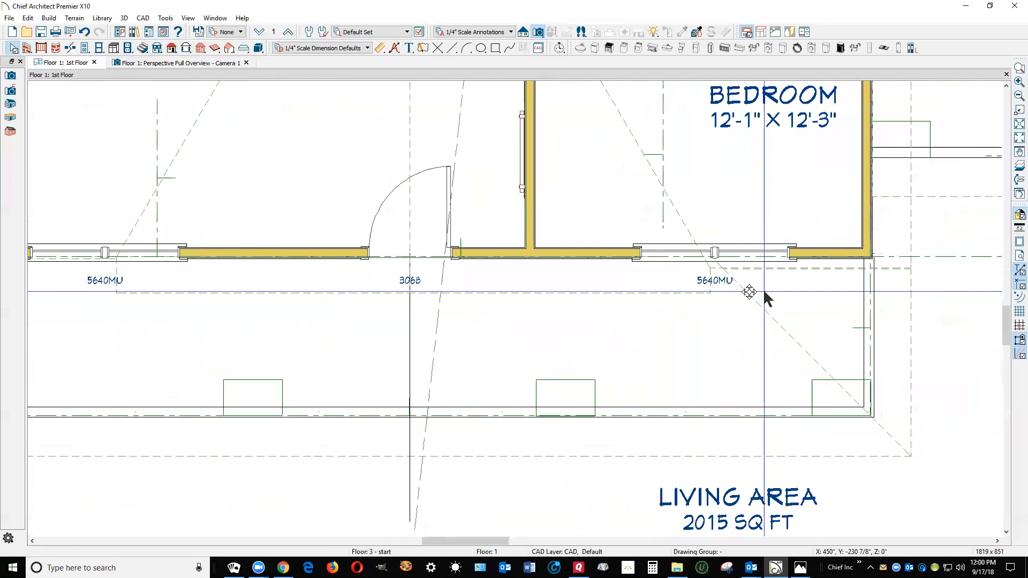
pyautogui.hotkey('ctrl', 'Tab')
pyautogui.scroll(2, 566, 413)
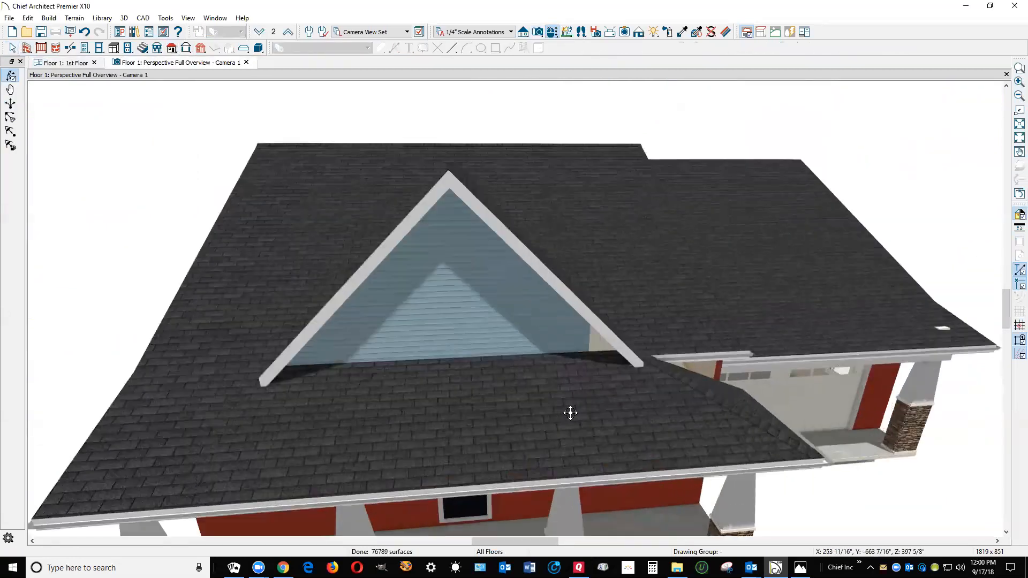
pyautogui.press('space')
pyautogui.click(577, 334)
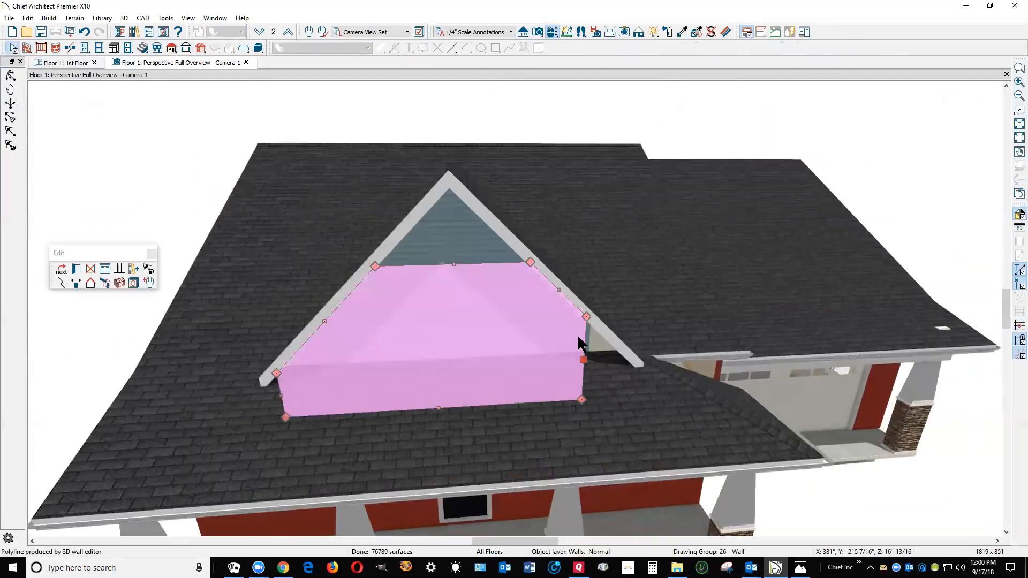
pyautogui.press('Escape')
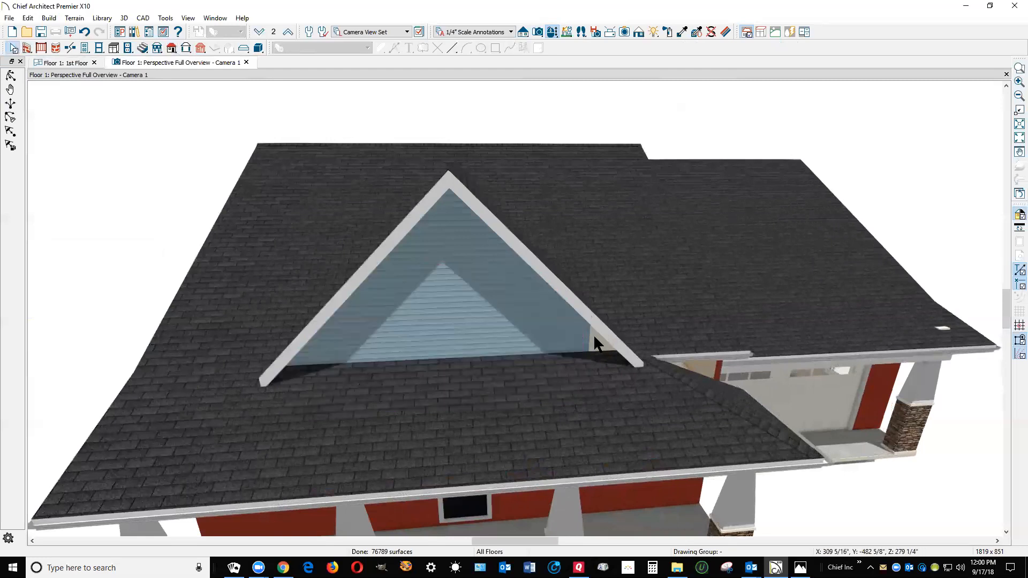
# On the second floor, move the right-hand wall of the room behind the gable outward
pyautogui.hotkey('ctrl', 'Tab')
pyautogui.scroll(-3, 600, 353)
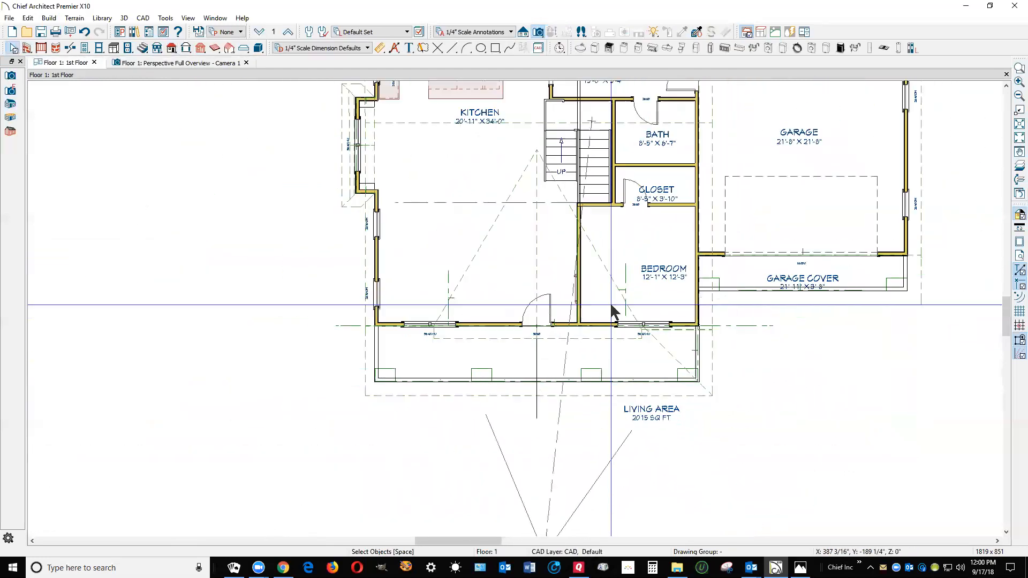
pyautogui.scroll(-1, 610, 302)
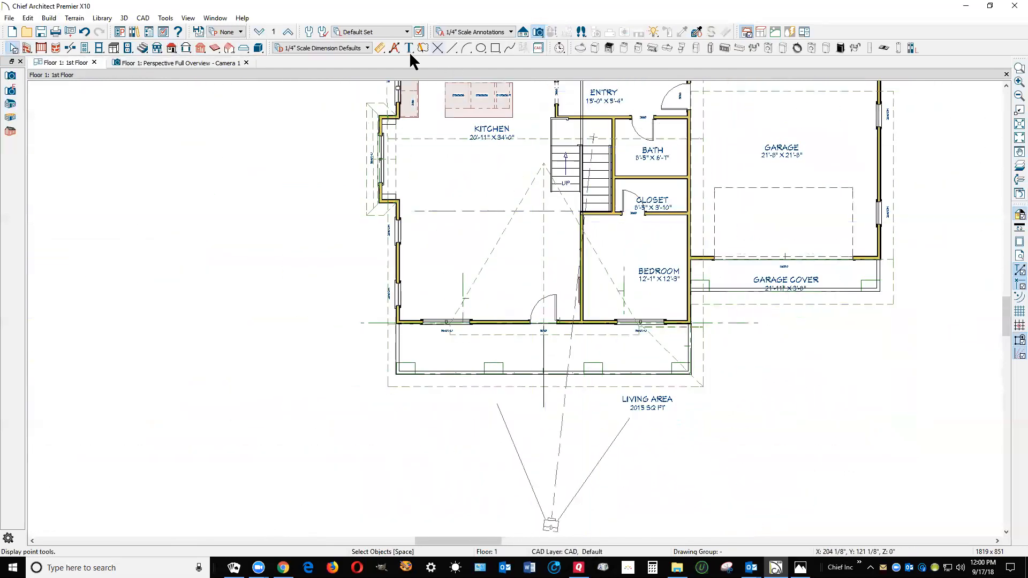
pyautogui.click(289, 33)
pyautogui.scroll(3, 569, 300)
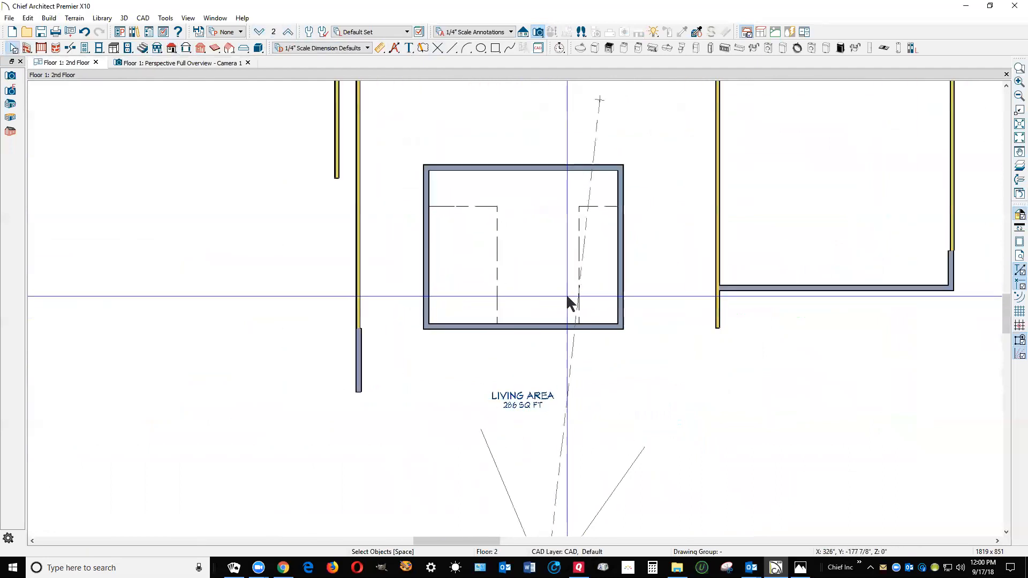
pyautogui.click(627, 293)
pyautogui.moveTo(627, 290); pyautogui.dragTo(642, 290)
pyautogui.click(662, 231)
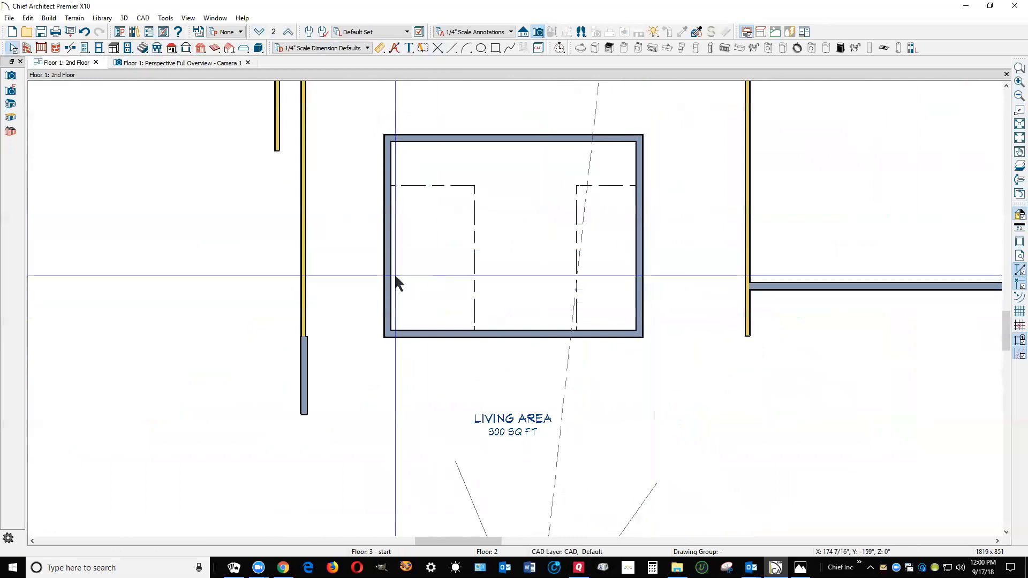
# Move the room's right-hand wall farther out to about 20'-6" from the left wall and check the gable in the overview
pyautogui.hotkey('ctrl', 'Tab')
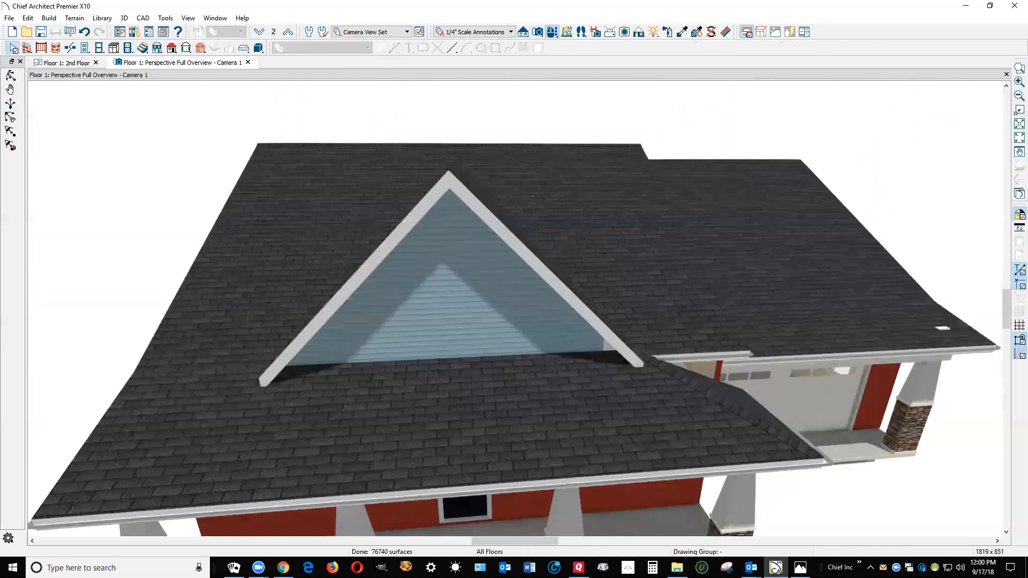
pyautogui.click(605, 342)
pyautogui.hotkey('ctrl', 'Tab')
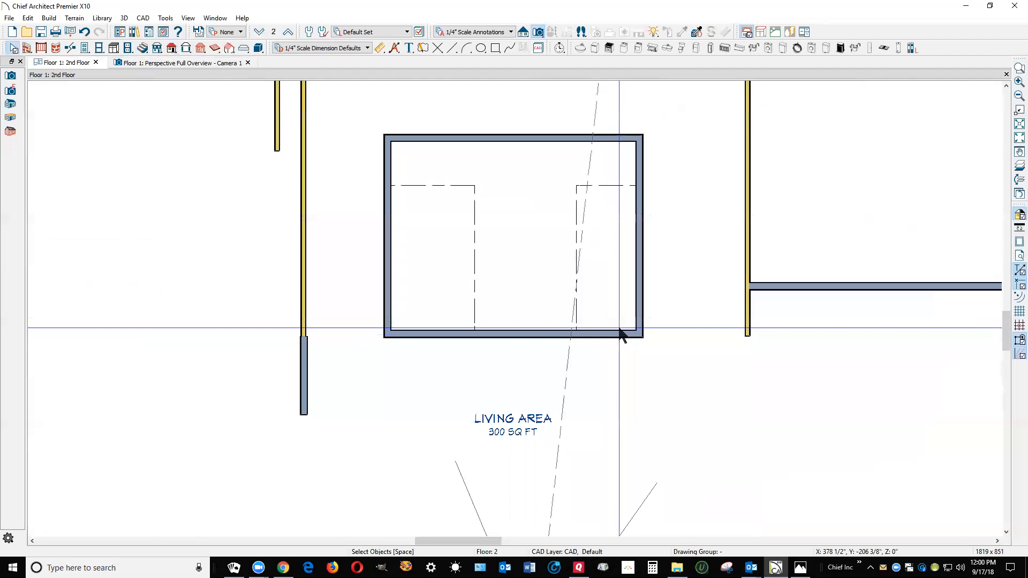
pyautogui.click(642, 296)
pyautogui.moveTo(642, 295); pyautogui.dragTo(654, 304)
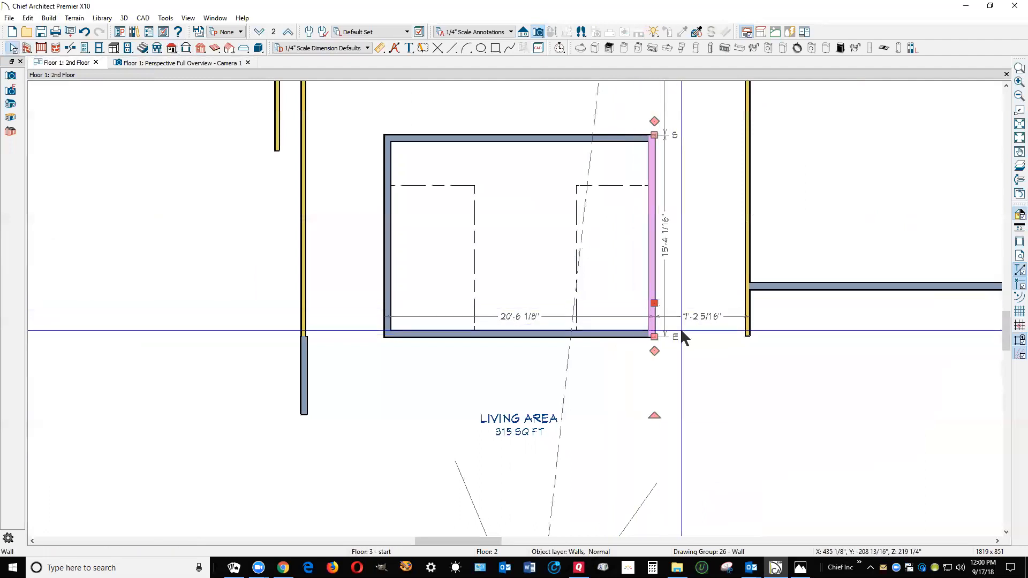
pyautogui.hotkey('ctrl', 'Tab')
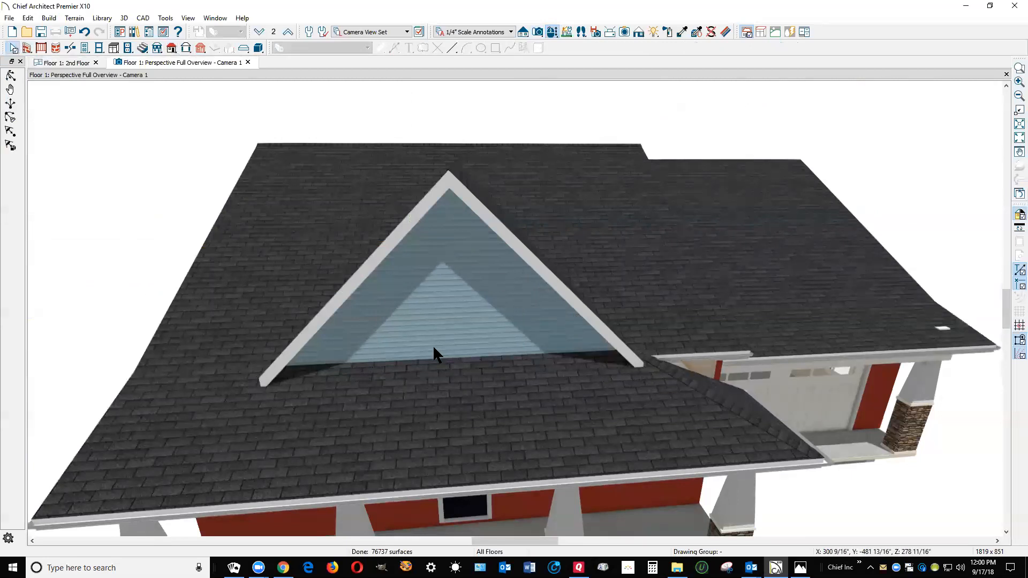
# On the first floor, inspect the shared roof plane specification of both front gable planes without changing it
pyautogui.hotkey('ctrl', 'Tab')
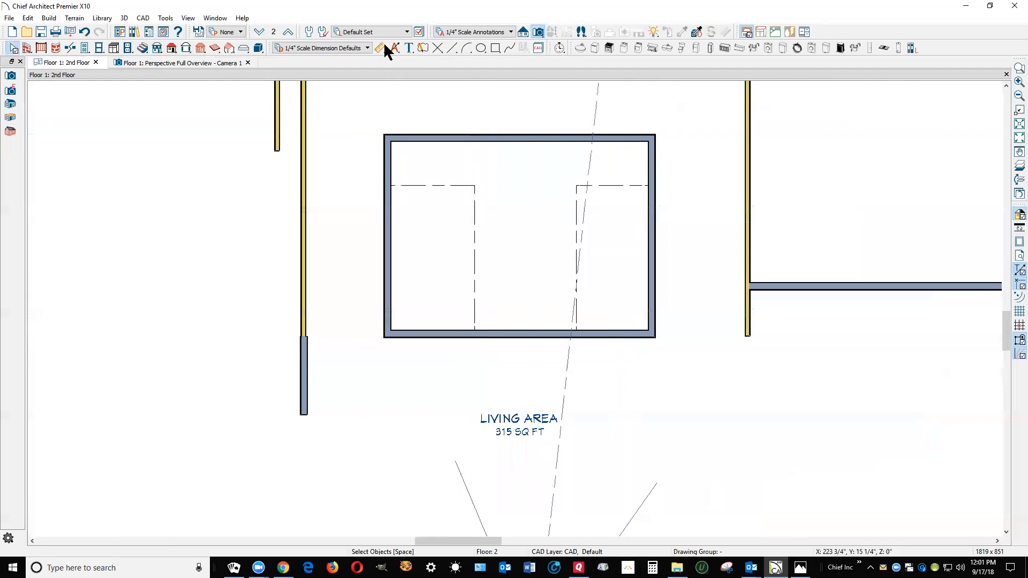
pyautogui.press('pagedown')
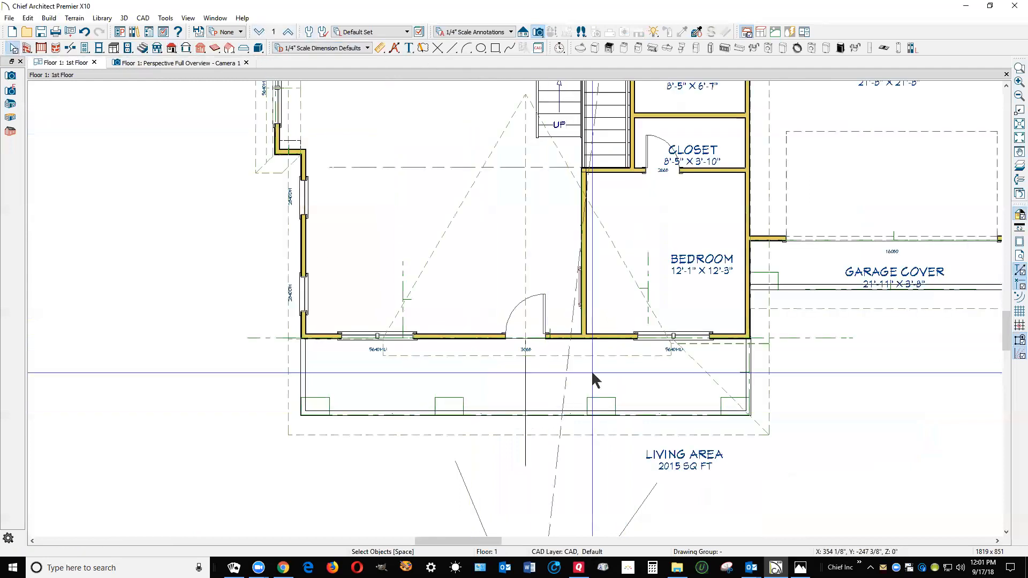
pyautogui.click(630, 279)
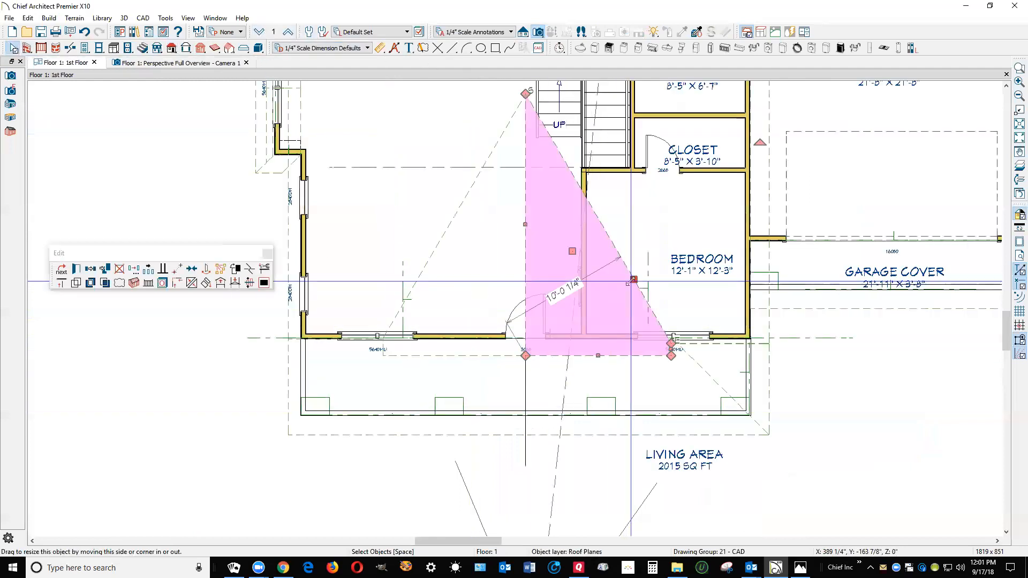
pyautogui.click(420, 276)
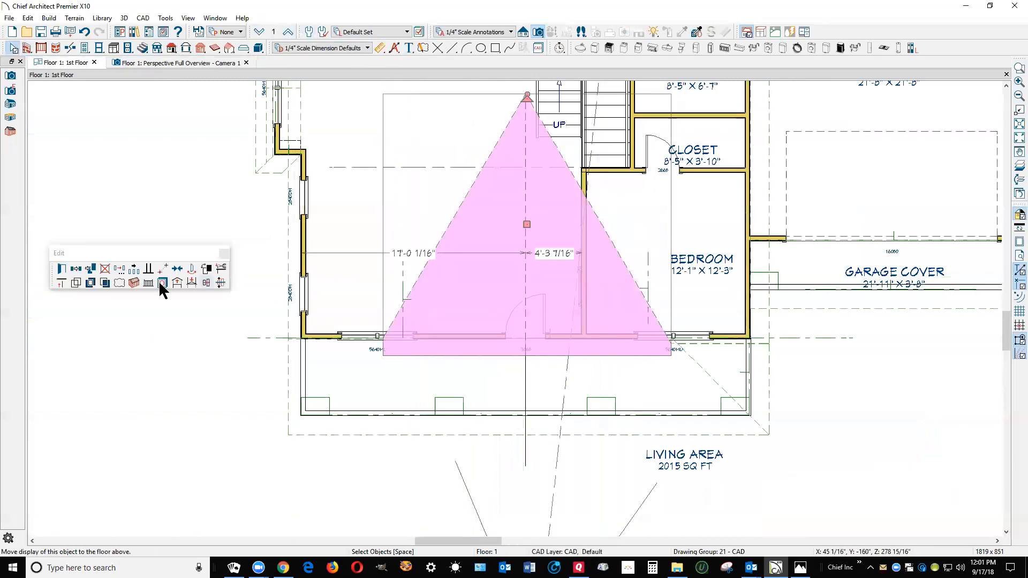
pyautogui.click(62, 269)
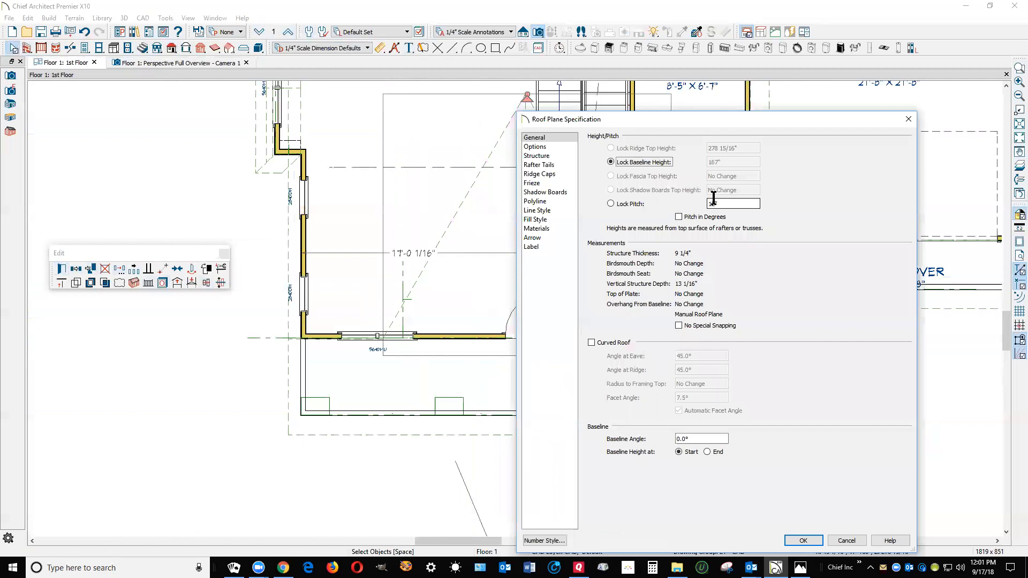
pyautogui.click(846, 541)
# Inspect the heights, pitch and overhang in the right-hand gable plane's specification
pyautogui.click(623, 271)
pyautogui.doubleClick(611, 228)
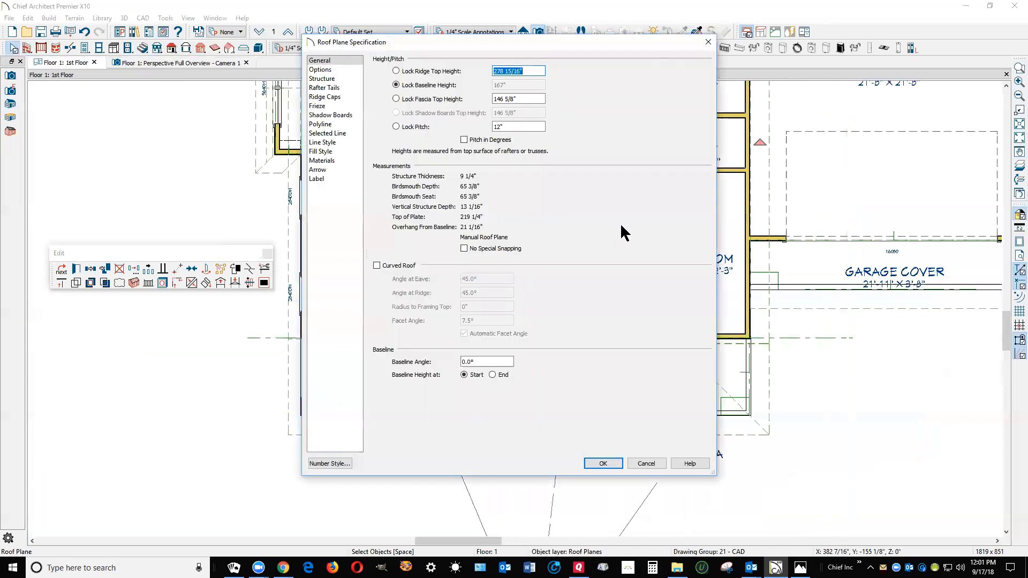
pyautogui.click(638, 465)
# Inspect the heights, pitch and overhang in the left-hand gable plane's specification for comparison
pyautogui.click(435, 259)
pyautogui.doubleClick(435, 258)
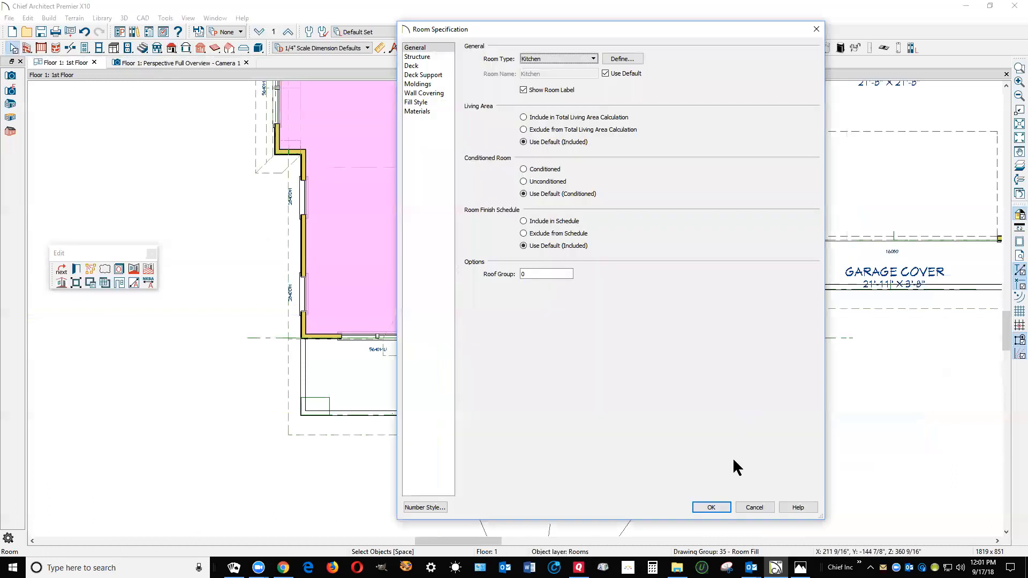
pyautogui.click(740, 512)
pyautogui.click(415, 270)
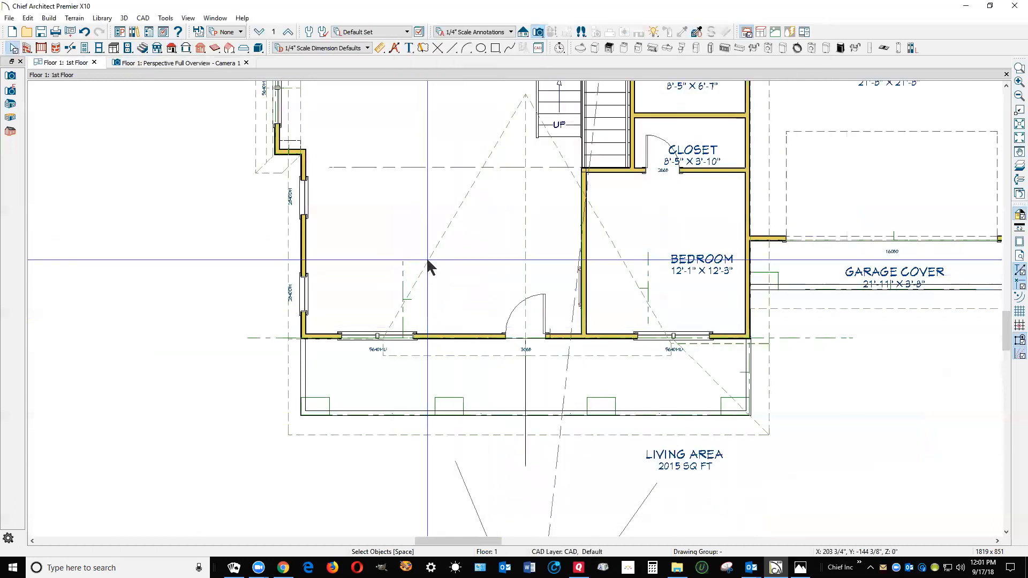
pyautogui.click(429, 260)
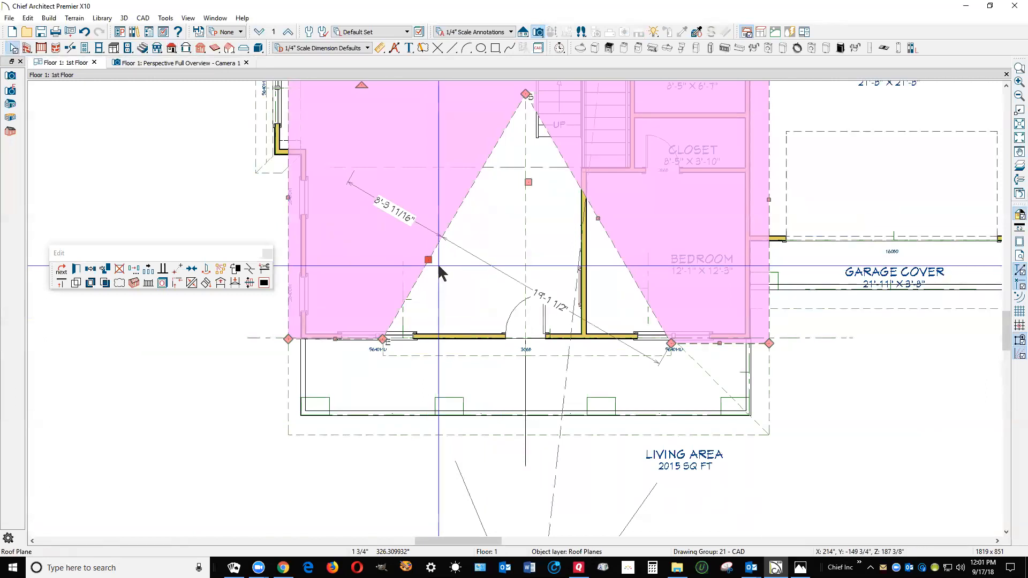
pyautogui.click(437, 271)
pyautogui.click(436, 251)
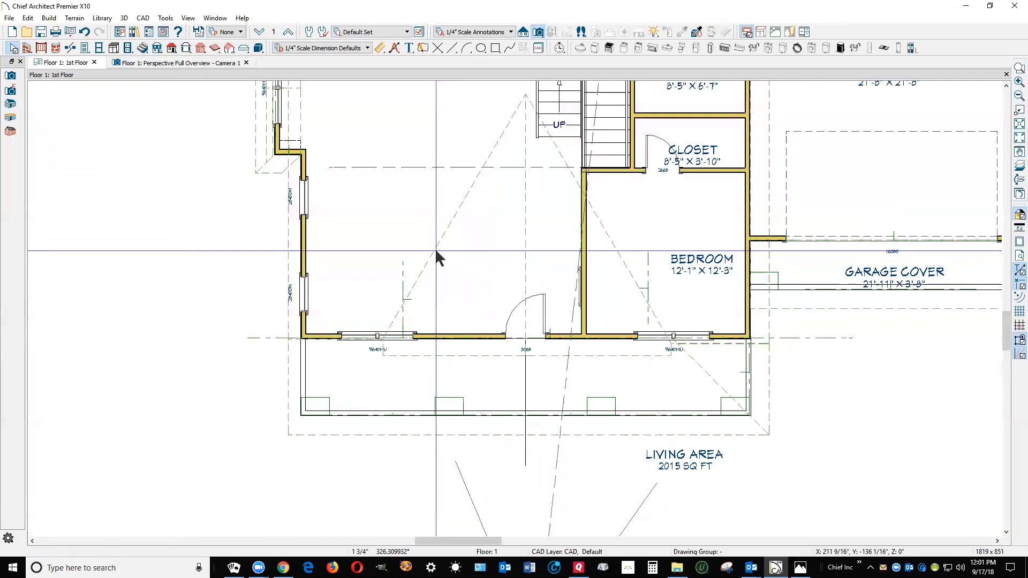
pyautogui.click(436, 250)
pyautogui.click(81, 271)
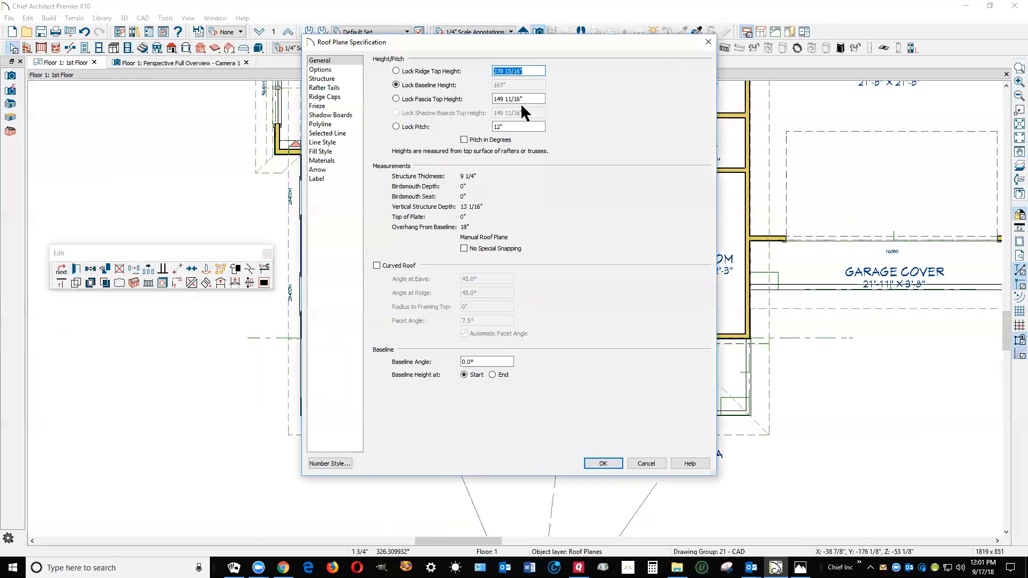
pyautogui.click(648, 464)
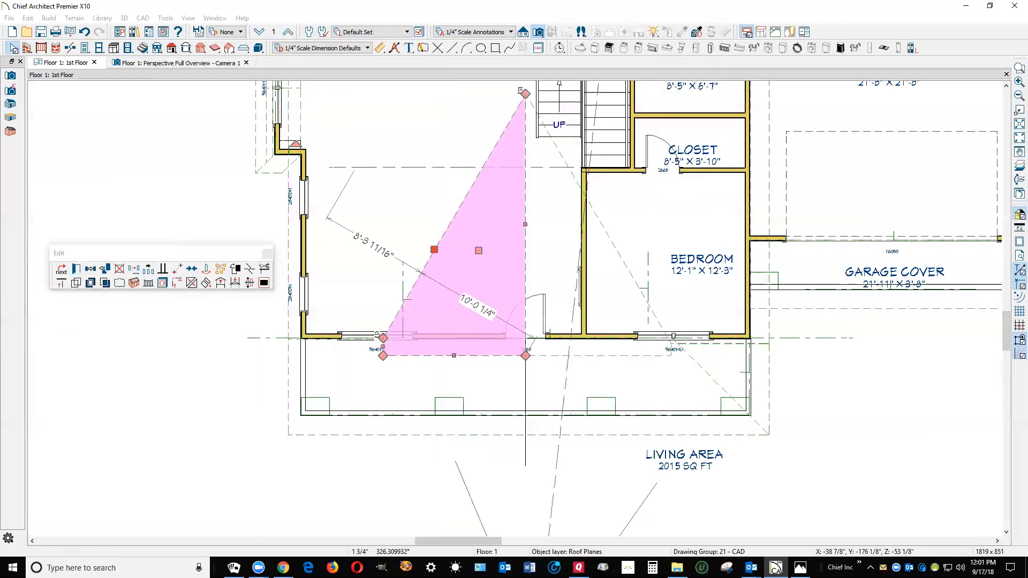
pyautogui.keyDown('shift'); pyautogui.click(620, 355); pyautogui.keyUp('shift')
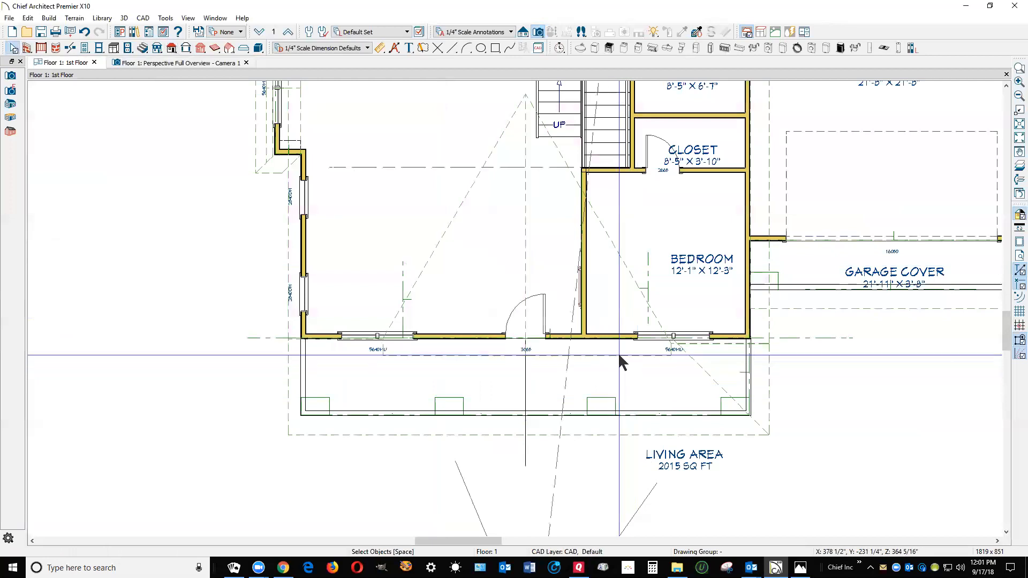
# Set the pitch of both front gable roof planes to 8 while keeping their baseline height locked
pyautogui.click(62, 271)
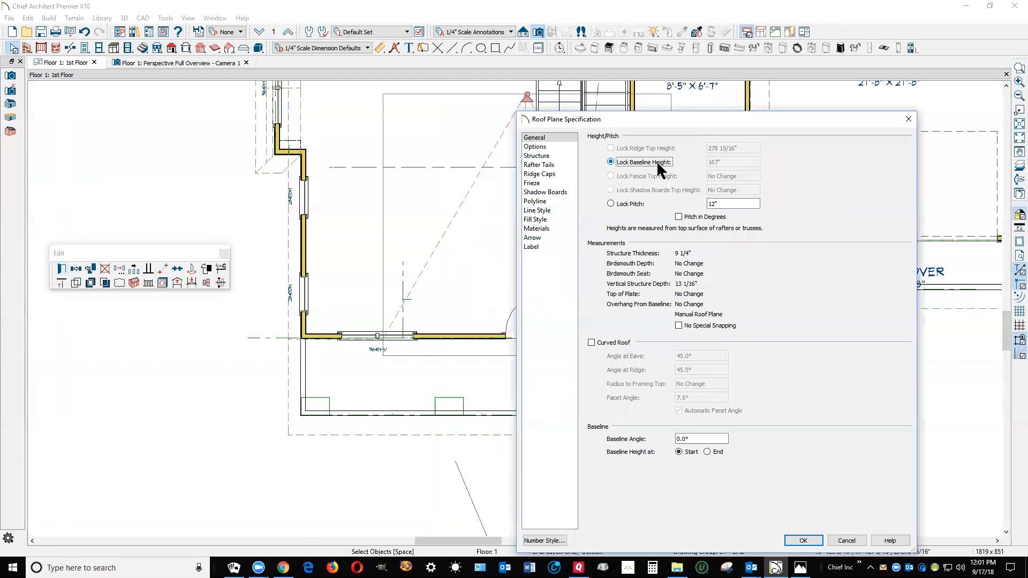
pyautogui.doubleClick(732, 205)
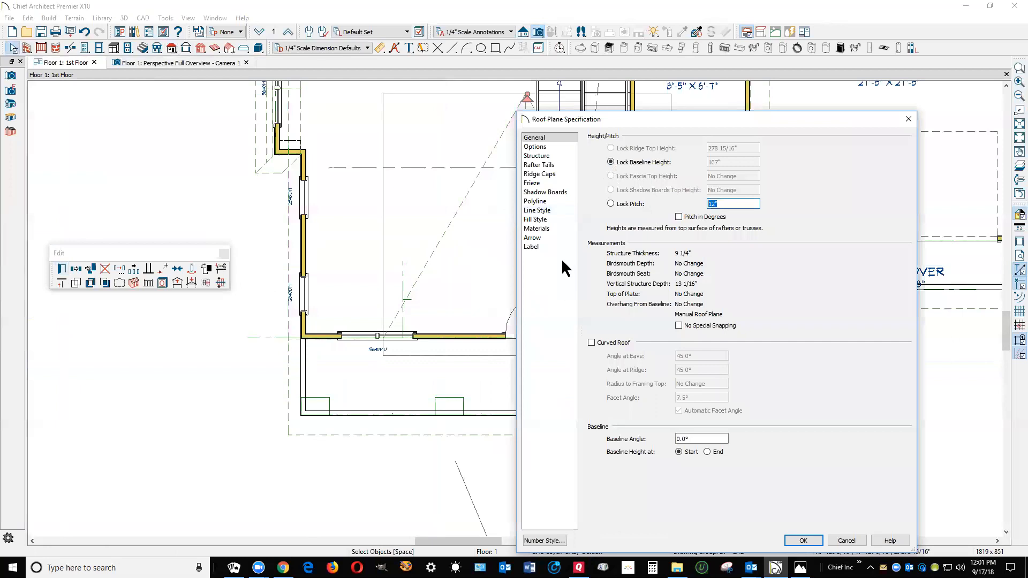
pyautogui.click(811, 545)
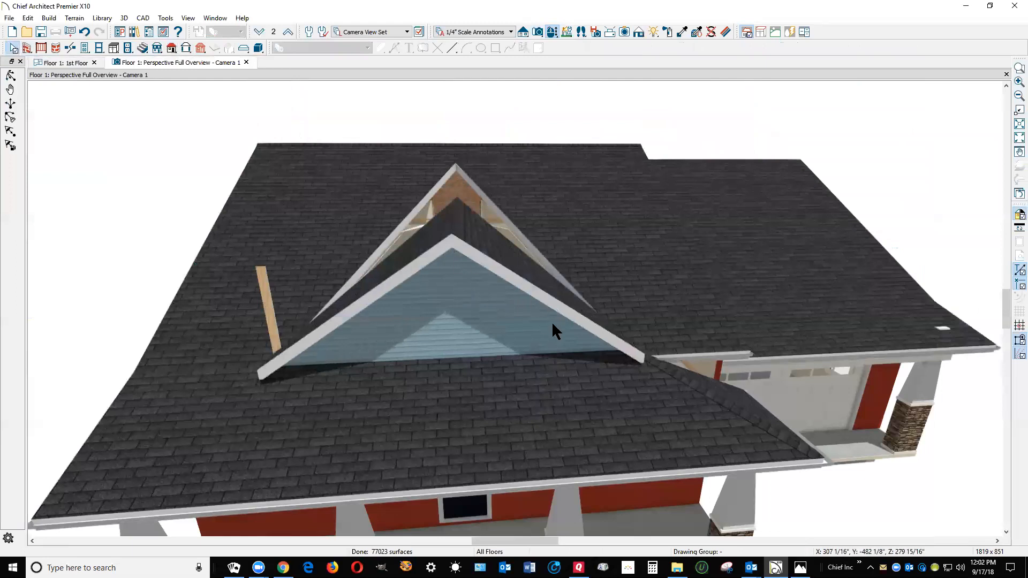
# Join the right-hand and left-hand front gable planes to the main roof plane in the overview
pyautogui.rightClick(528, 267)
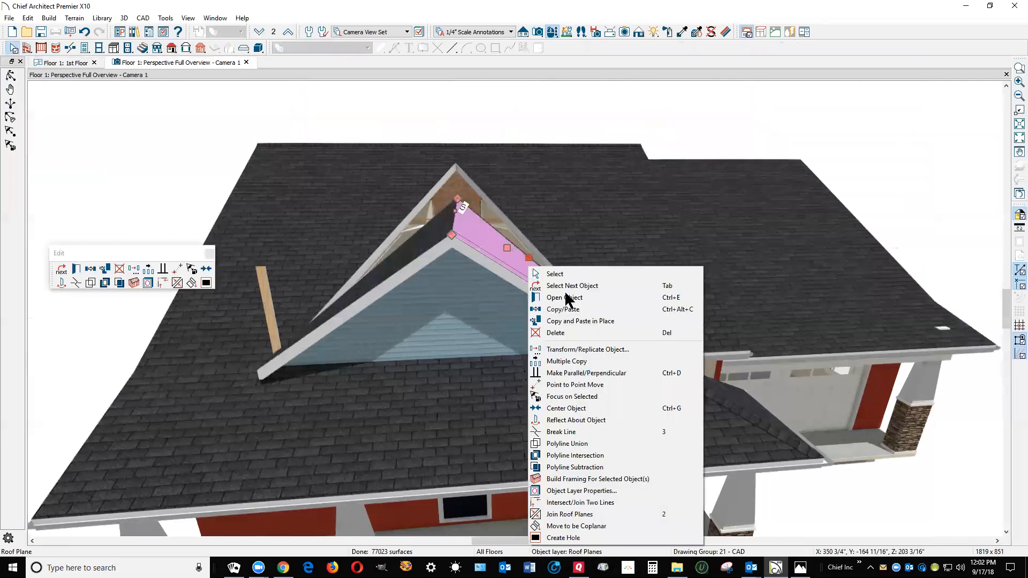
pyautogui.click(598, 517)
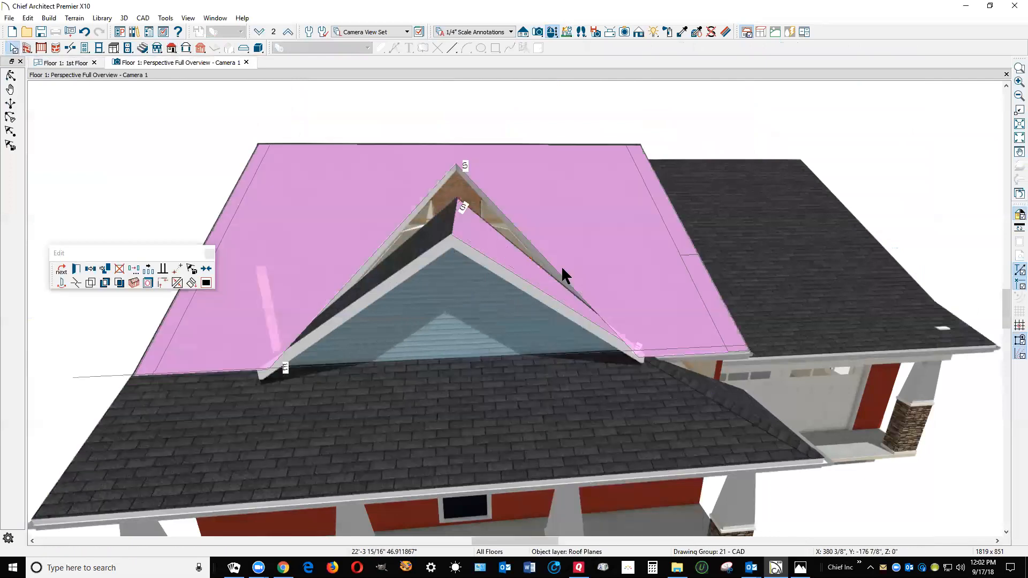
pyautogui.click(560, 267)
pyautogui.click(397, 261)
pyautogui.rightClick(395, 255)
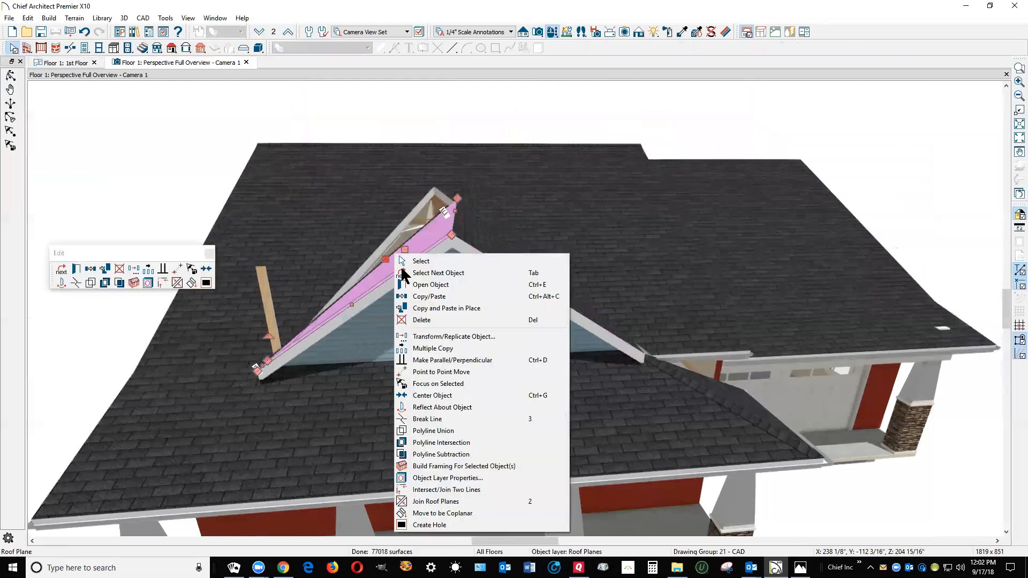
pyautogui.click(438, 502)
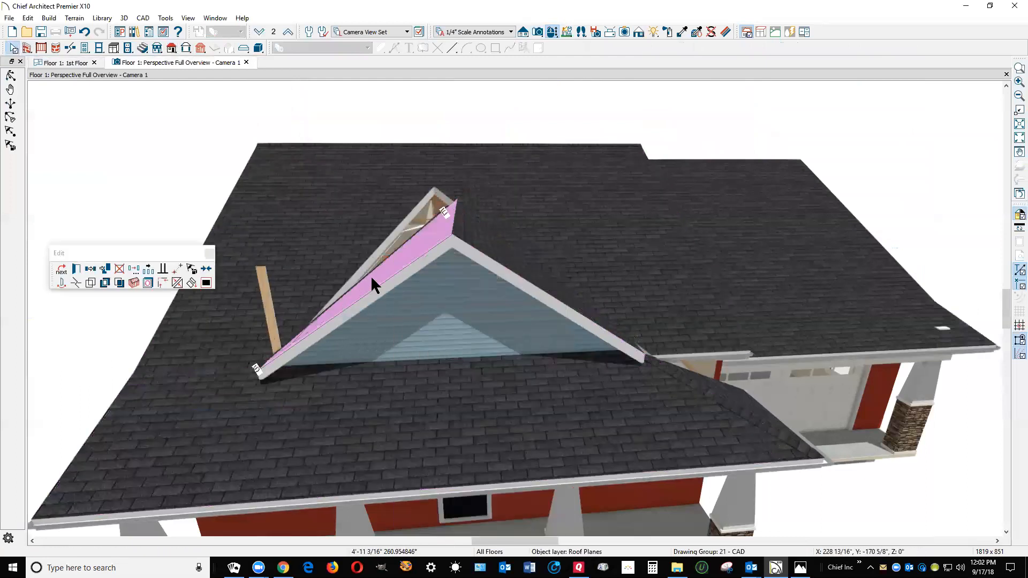
pyautogui.click(396, 378)
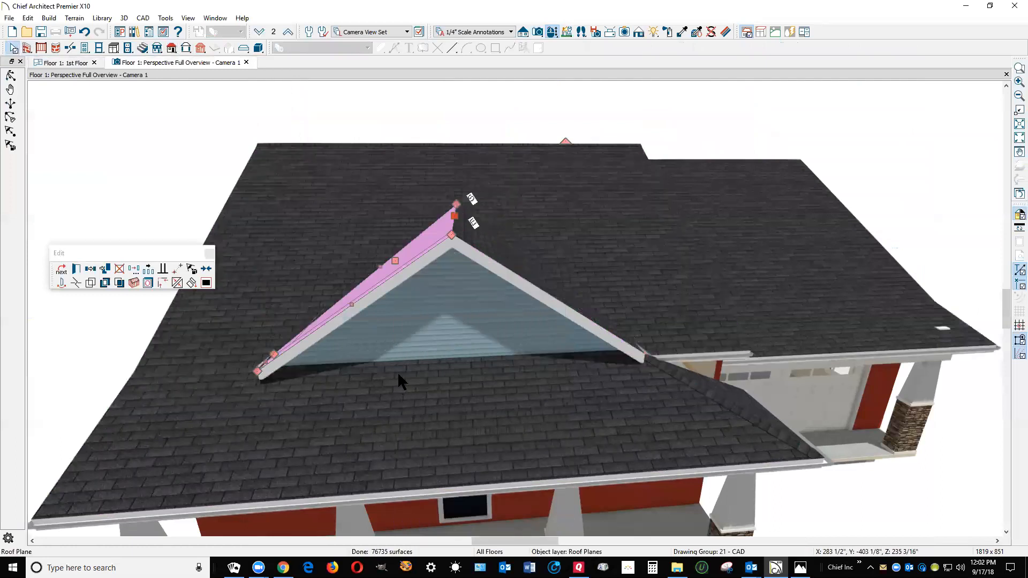
pyautogui.press('Escape')
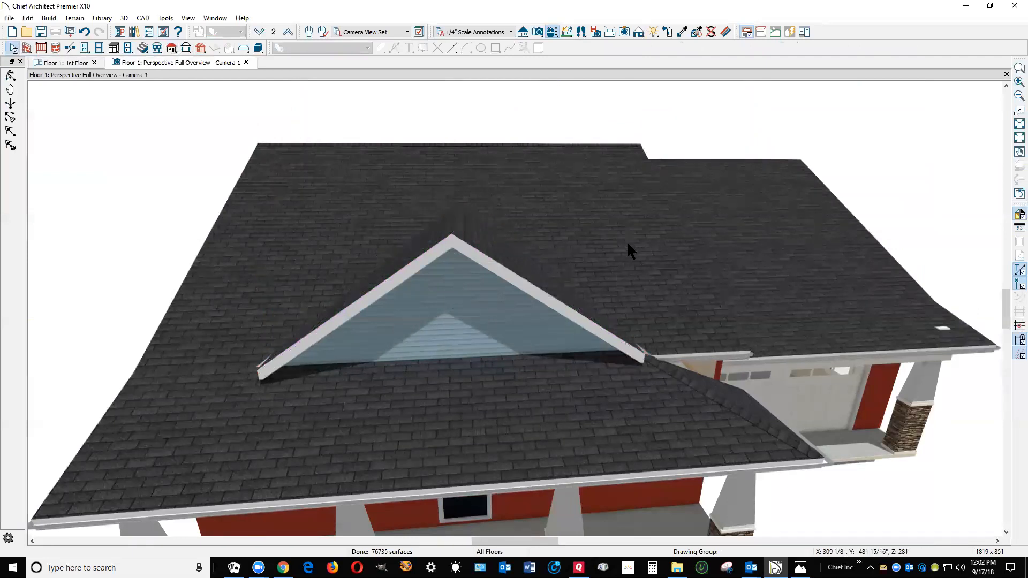
# View the gable from the front and set the pitch of both gable planes to 10 with the baseline height locked
pyautogui.scroll(-3, 626, 241)
pyautogui.click(10, 75)
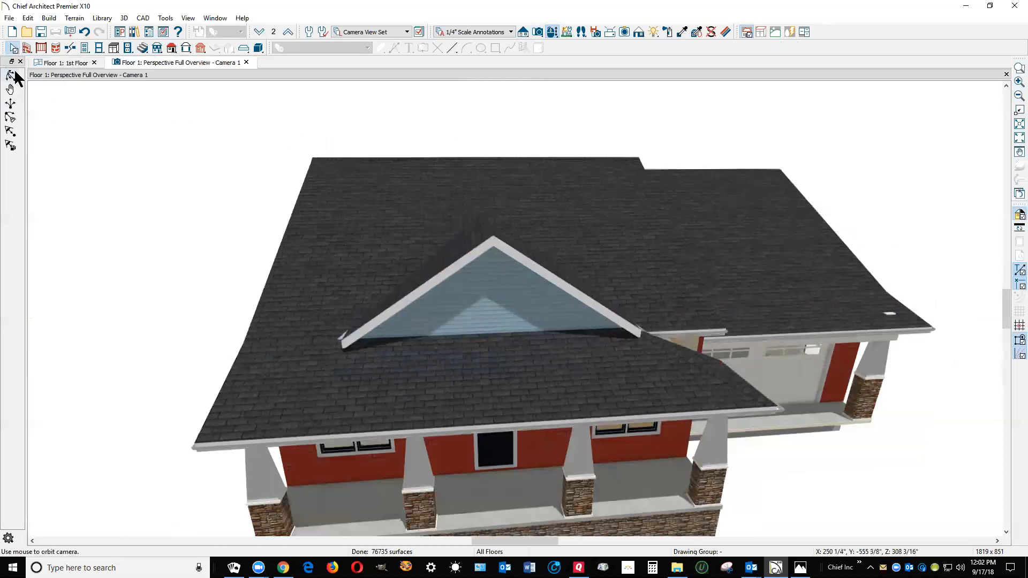
pyautogui.moveTo(317, 165); pyautogui.dragTo(309, 137)
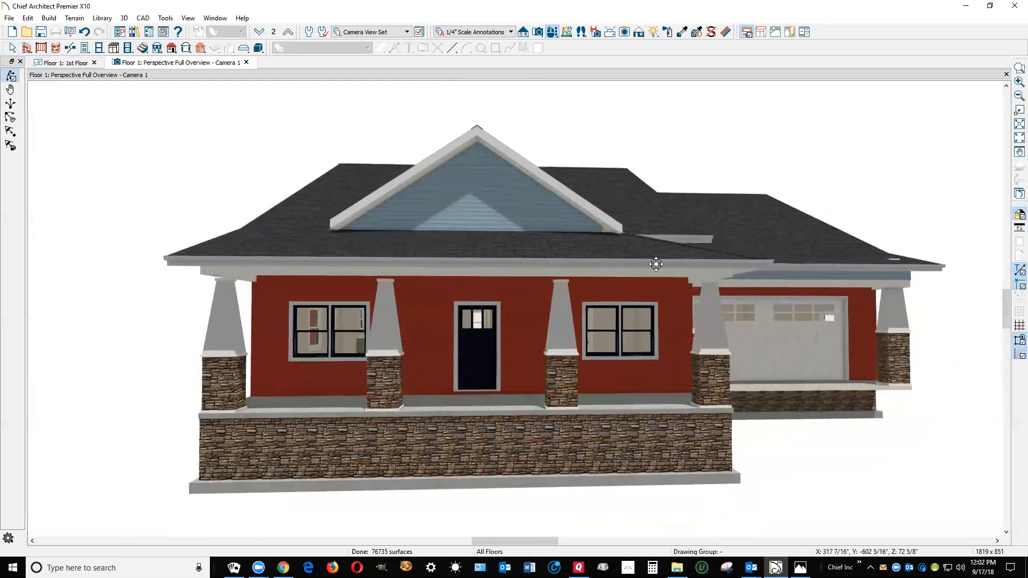
pyautogui.press('space')
pyautogui.click(889, 302)
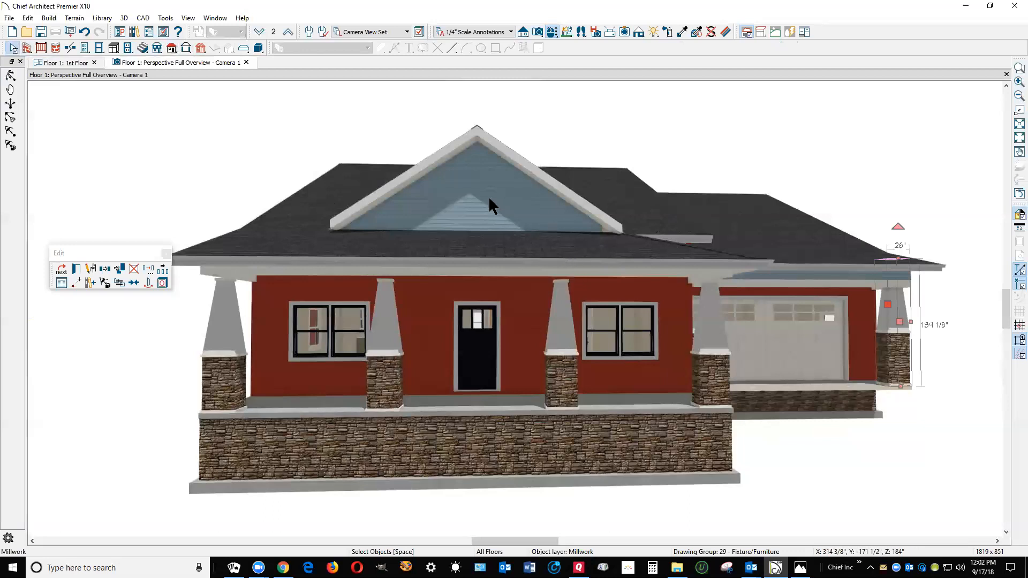
pyautogui.click(397, 188)
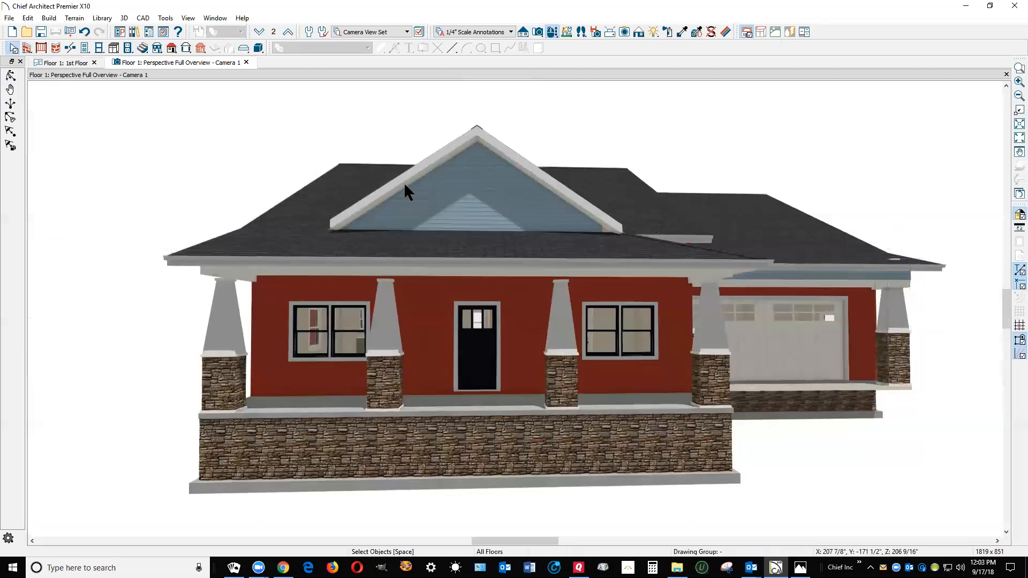
pyautogui.keyDown('shift'); pyautogui.click(551, 182); pyautogui.keyUp('shift')
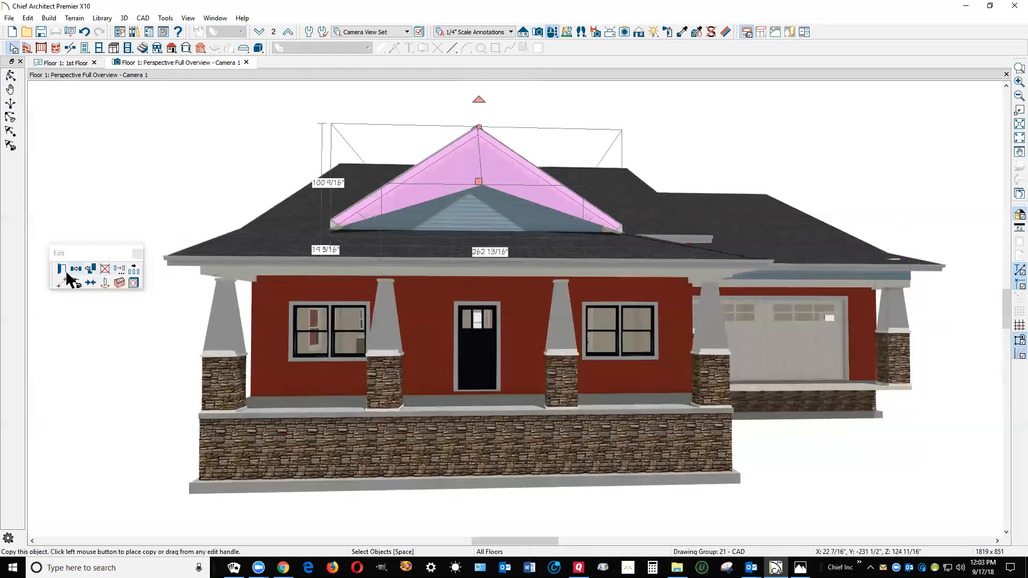
pyautogui.doubleClick(444, 167)
pyautogui.press('Tab')
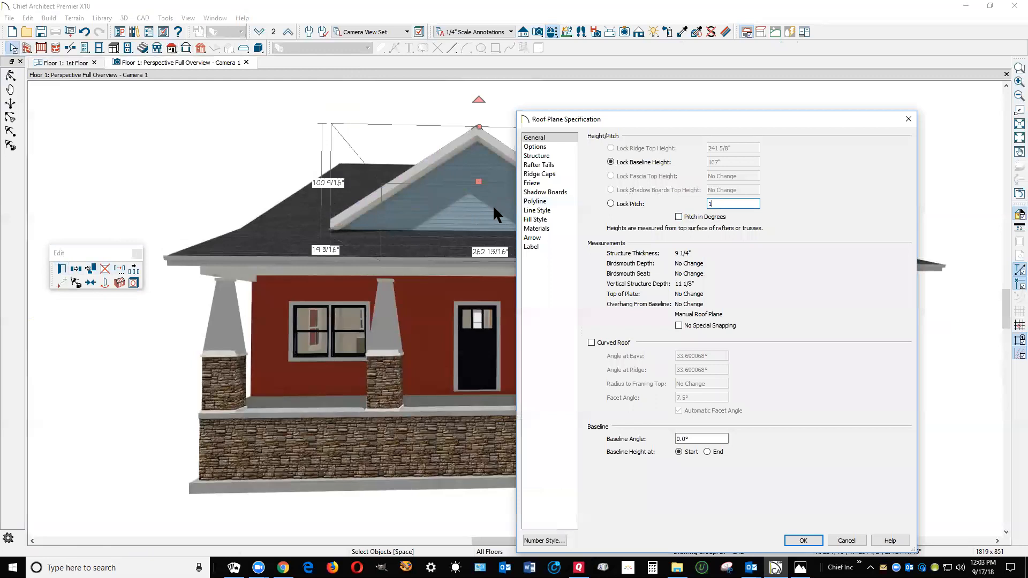
pyautogui.click(798, 540)
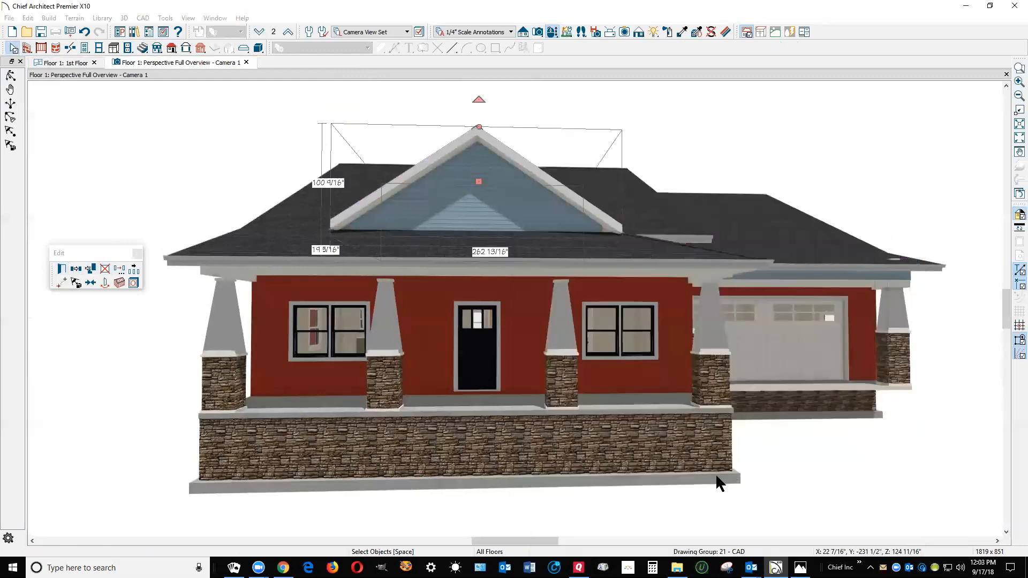
pyautogui.click(769, 441)
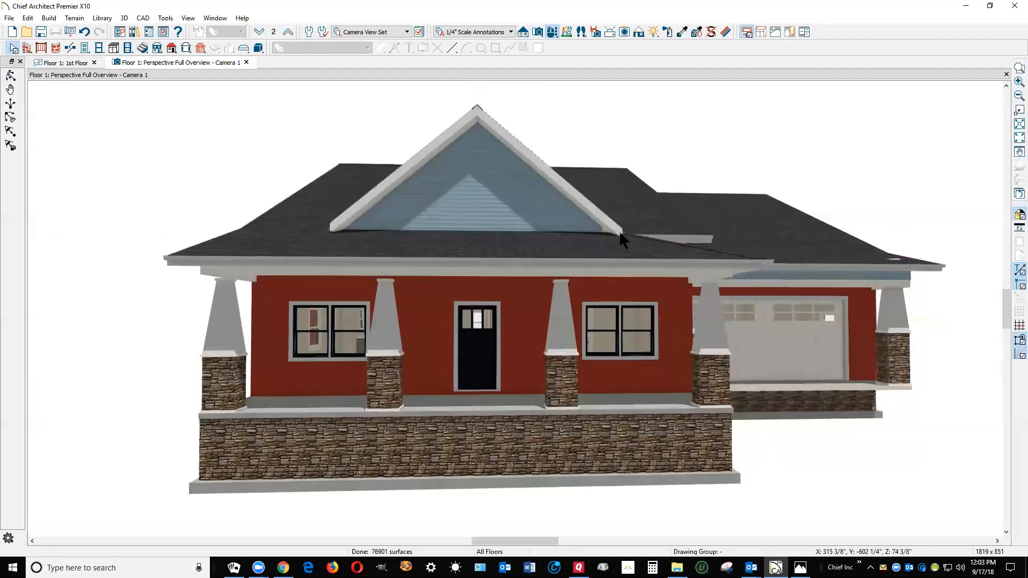
# Check the gable on the floor plan and join its steeper right-hand plane to the main roof plane in the overview
pyautogui.hotkey('ctrl', 'Tab')
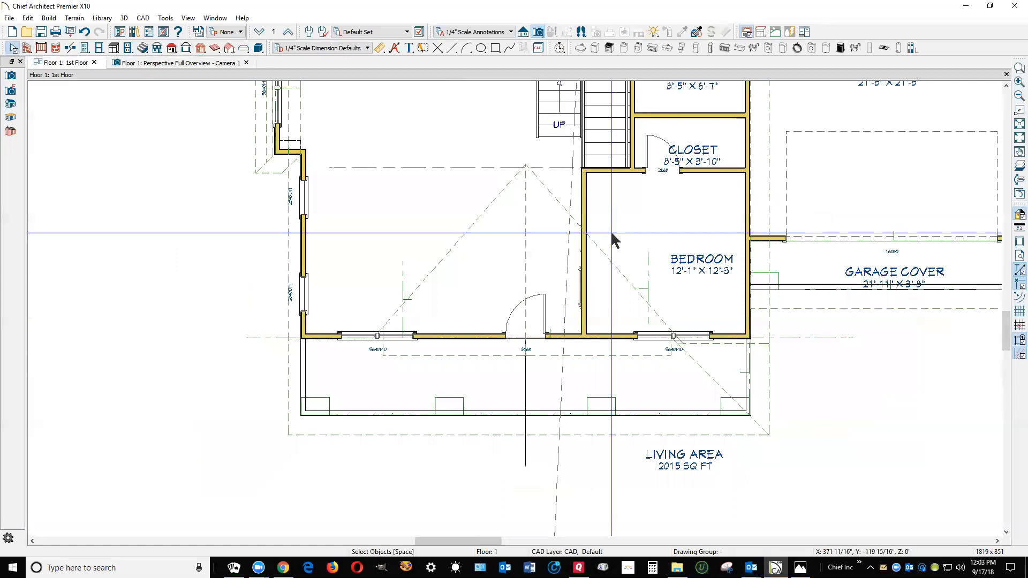
pyautogui.hotkey('ctrl', 'Tab')
pyautogui.click(11, 76)
pyautogui.moveTo(211, 143); pyautogui.dragTo(276, 264)
pyautogui.press('space')
pyautogui.rightClick(552, 359)
pyautogui.click(563, 327)
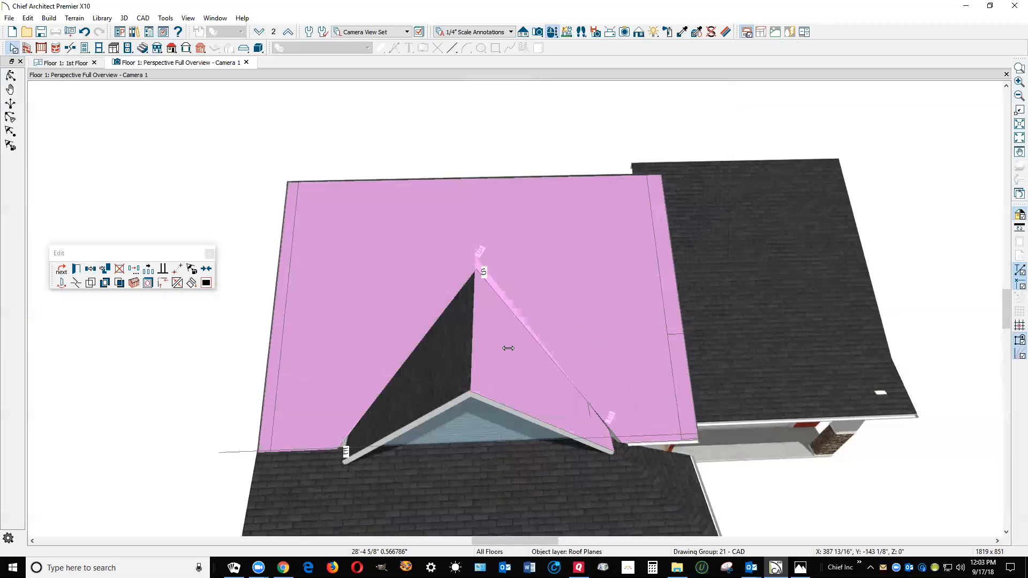
# Join the left-hand gable plane to the main roof plane so the steeper gable meets it along the valley
pyautogui.rightClick(413, 338)
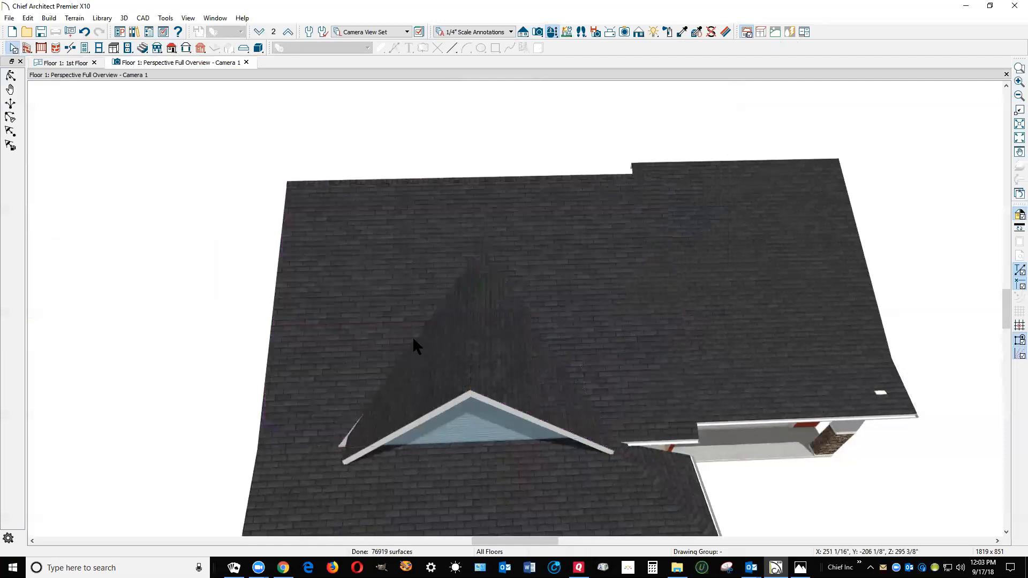
pyautogui.rightClick(413, 336)
pyautogui.click(425, 302)
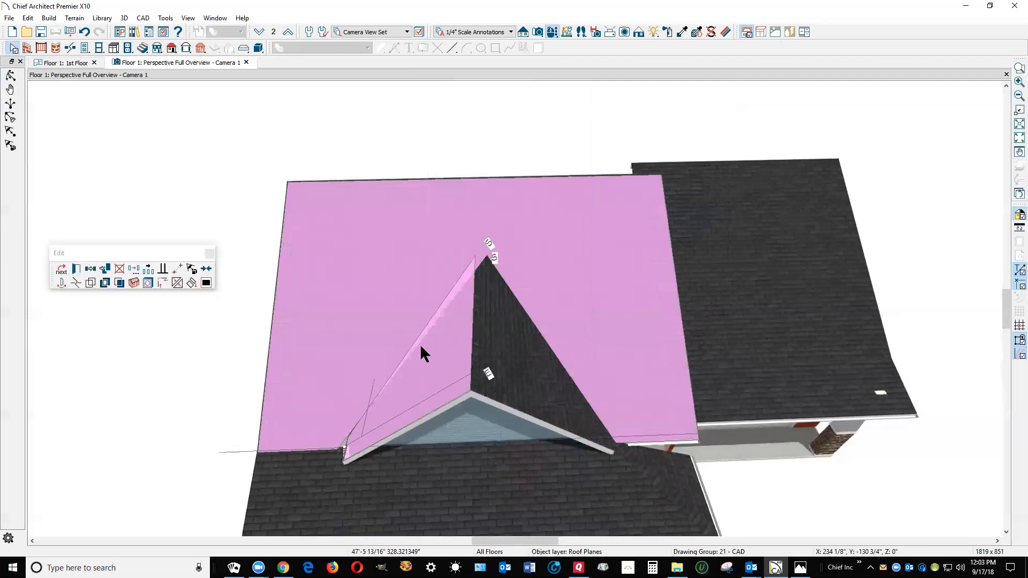
pyautogui.press('Escape')
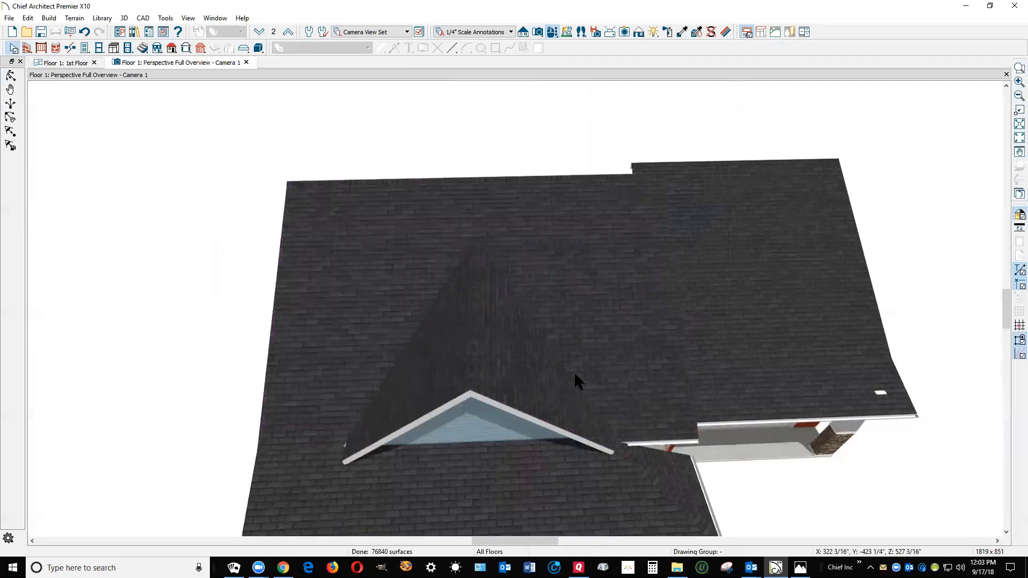
# Pull the right-hand gable plane's eave edge outward until its exposed fascia end is buried in the porch roof
pyautogui.click(11, 77)
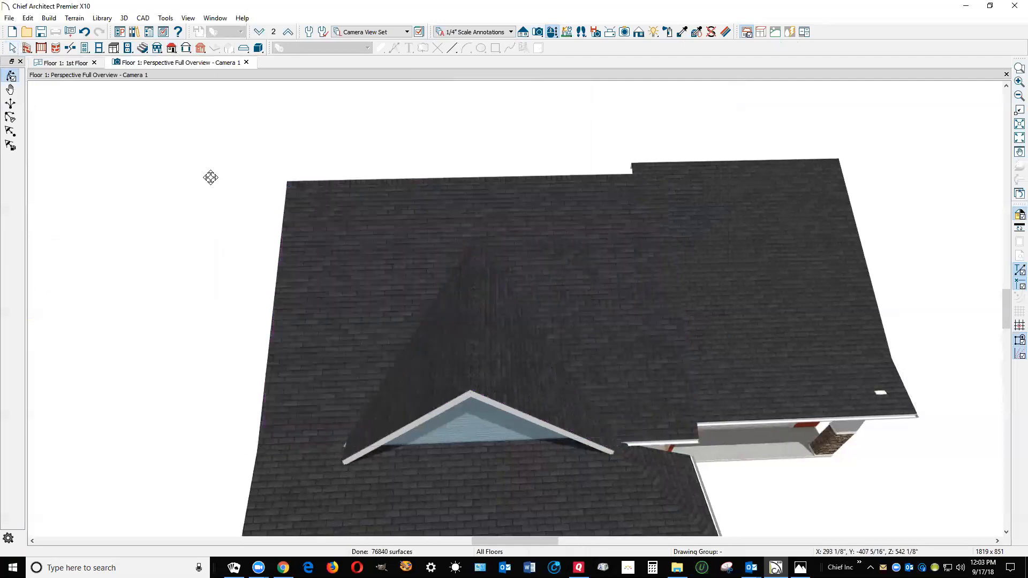
pyautogui.moveTo(335, 202); pyautogui.dragTo(337, 152)
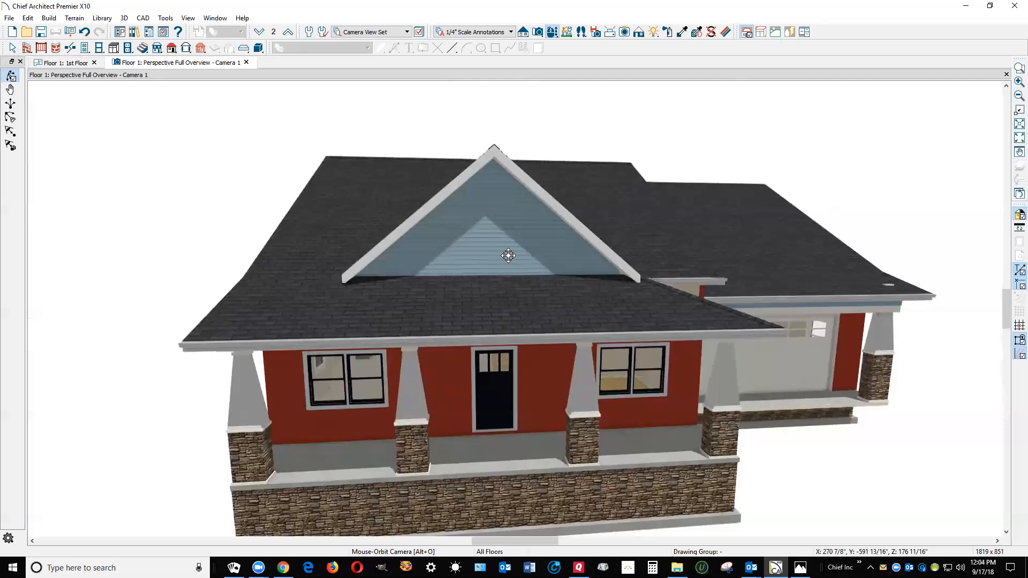
pyautogui.moveTo(553, 260); pyautogui.dragTo(490, 264)
pyautogui.scroll(5, 489, 287)
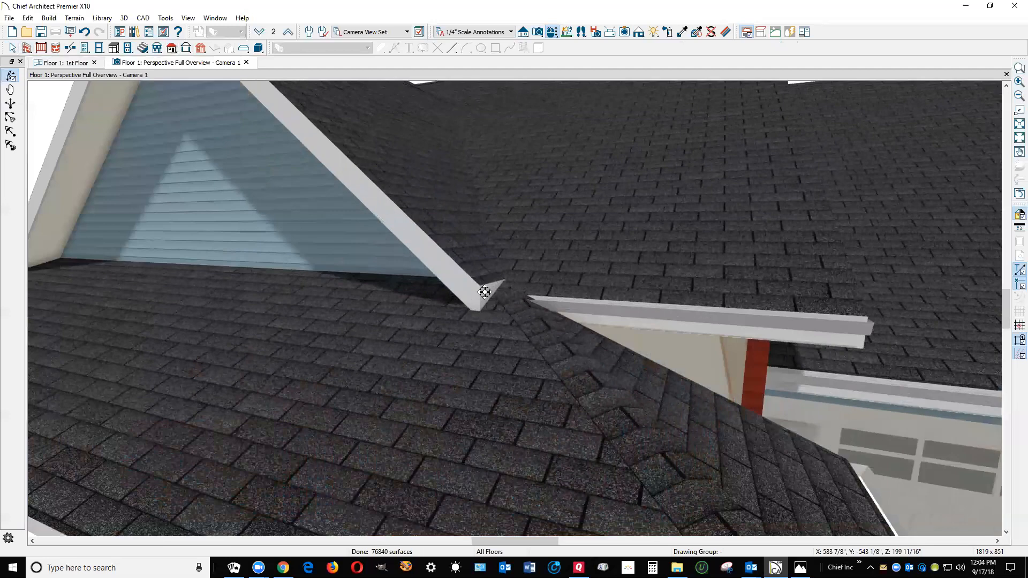
pyautogui.scroll(2, 505, 271)
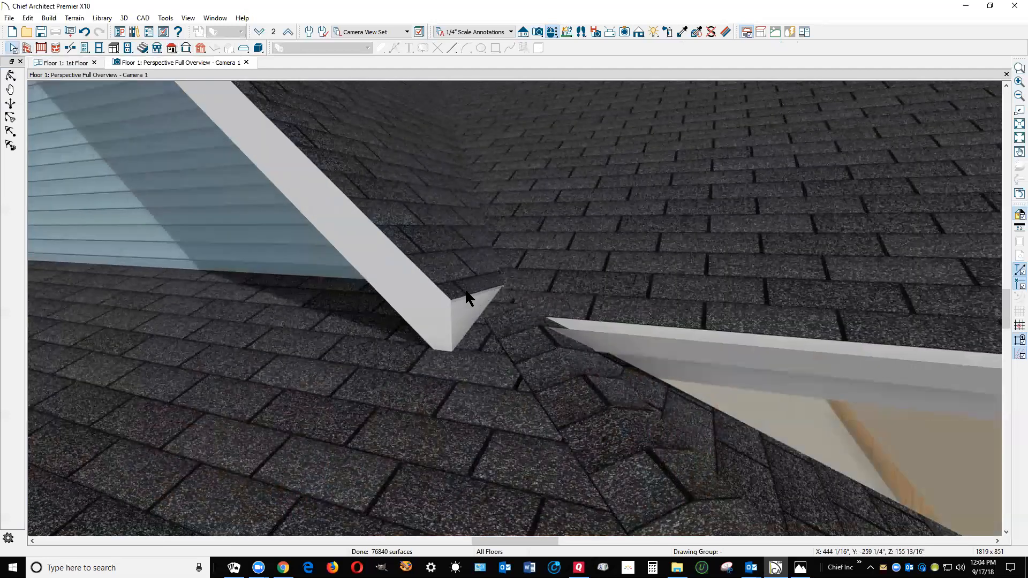
pyautogui.click(473, 306)
pyautogui.moveTo(474, 307); pyautogui.dragTo(513, 377)
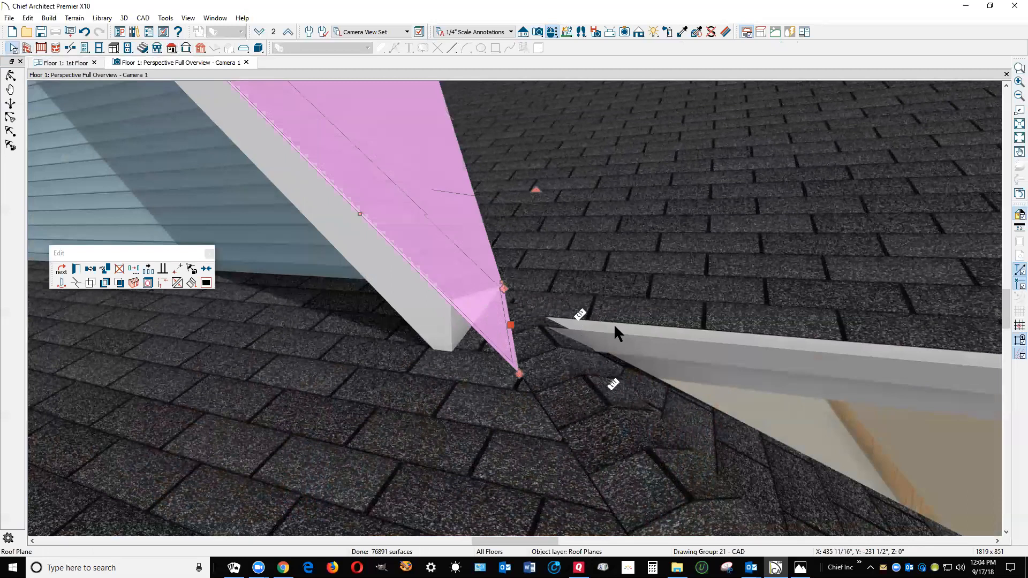
pyautogui.press('Escape')
# Pull the left-hand gable plane's eave edge outward about 1'-5" to bury its exposed fascia end in the roof below
pyautogui.scroll(-10, 653, 263)
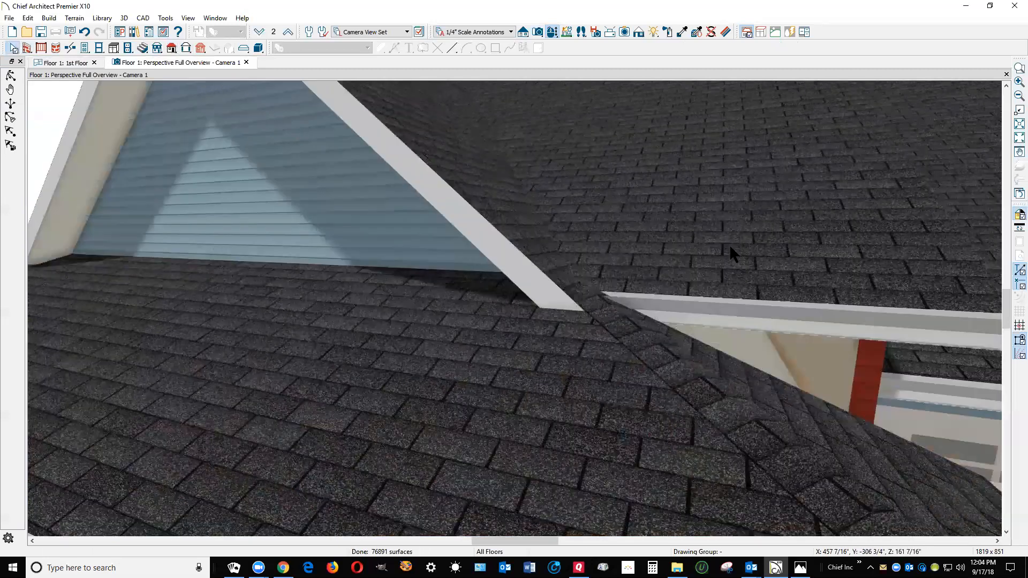
pyautogui.click(13, 75)
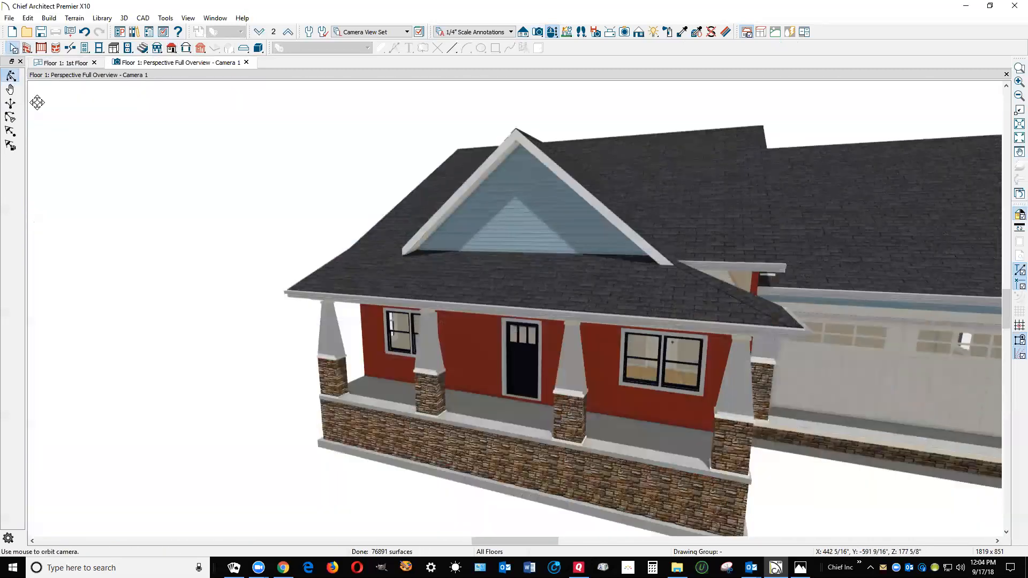
pyautogui.moveTo(241, 248); pyautogui.dragTo(317, 244)
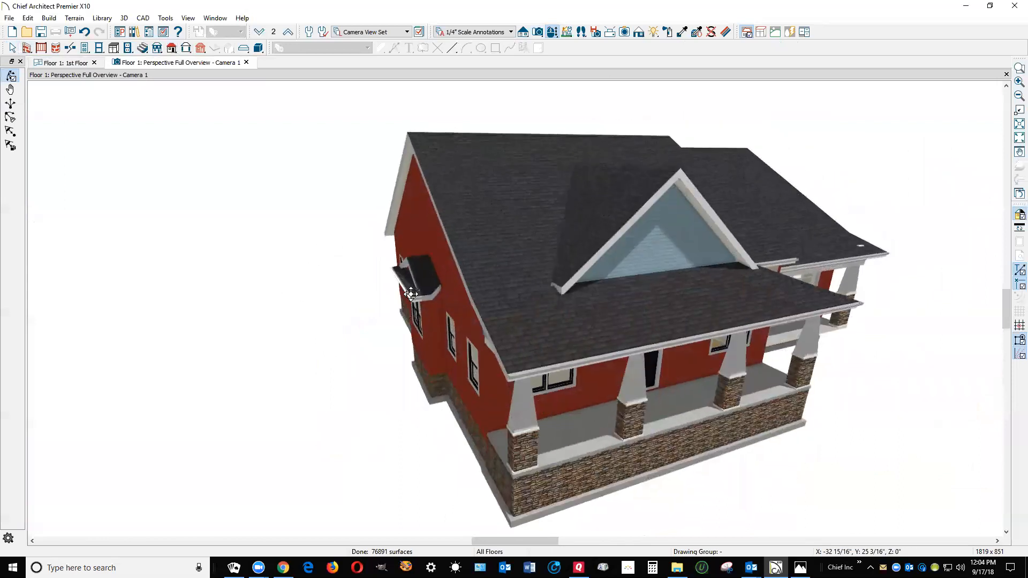
pyautogui.scroll(6, 560, 289)
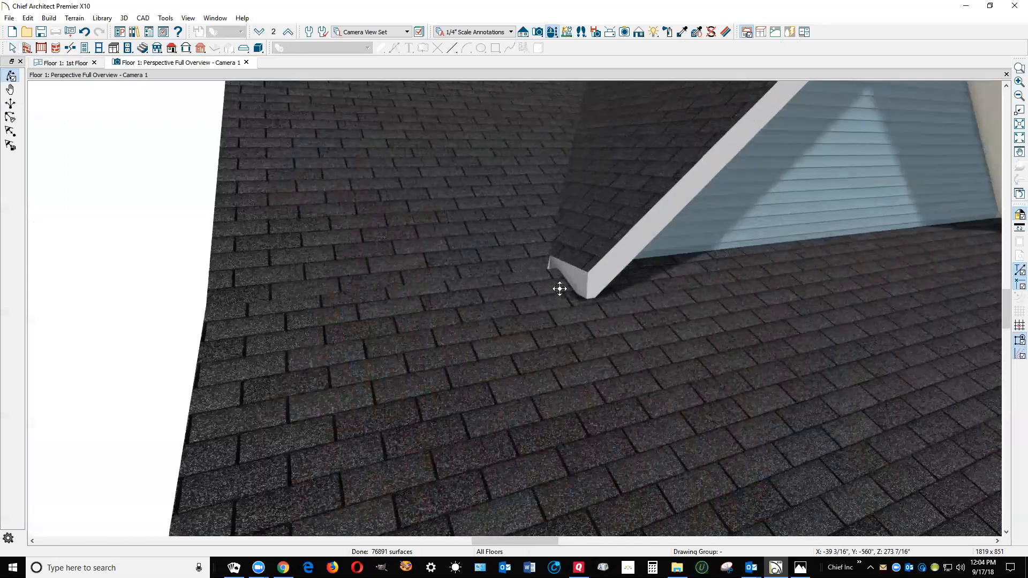
pyautogui.scroll(2, 560, 289)
pyautogui.press('space')
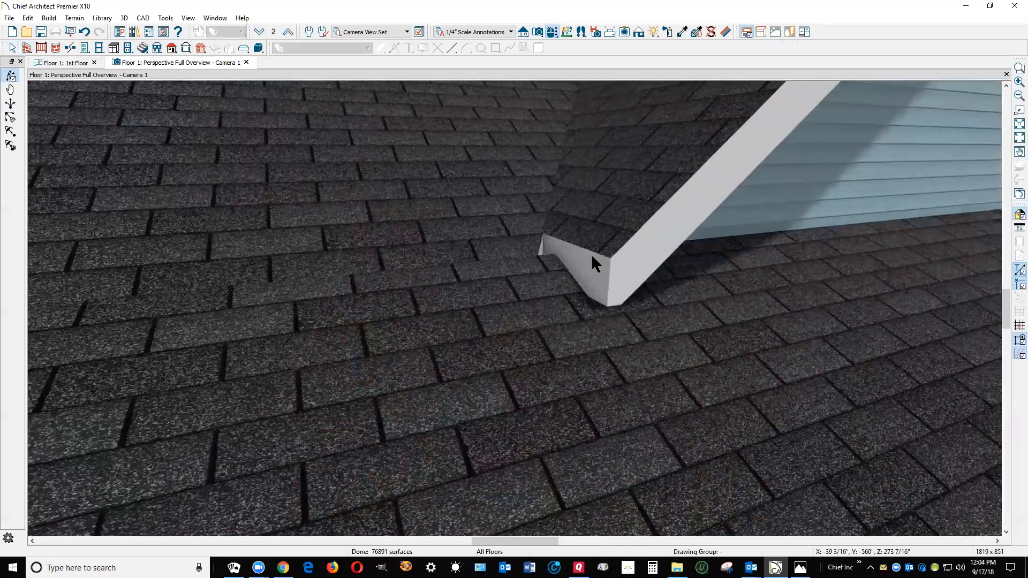
pyautogui.click(602, 259)
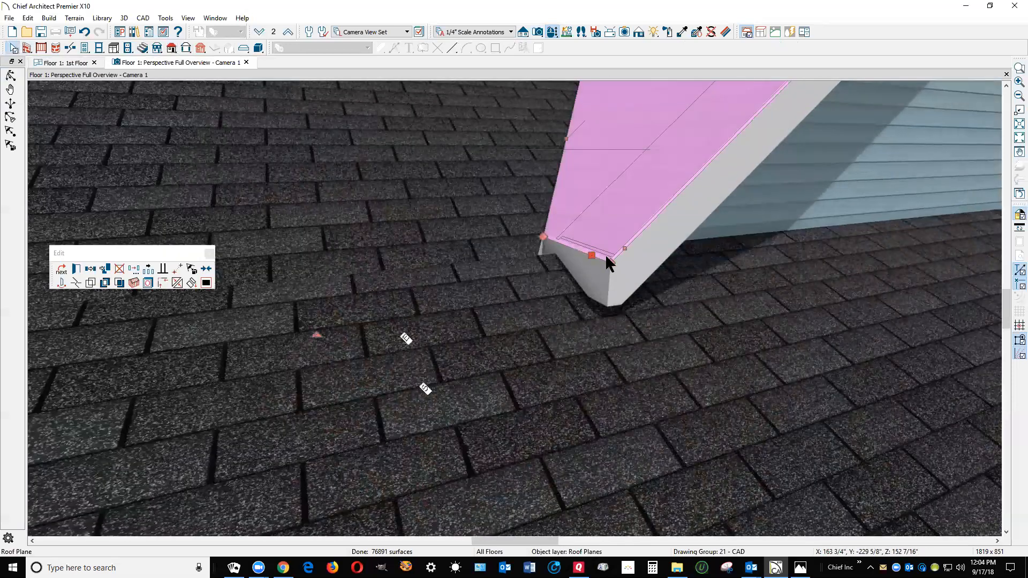
pyautogui.moveTo(591, 255); pyautogui.dragTo(494, 370)
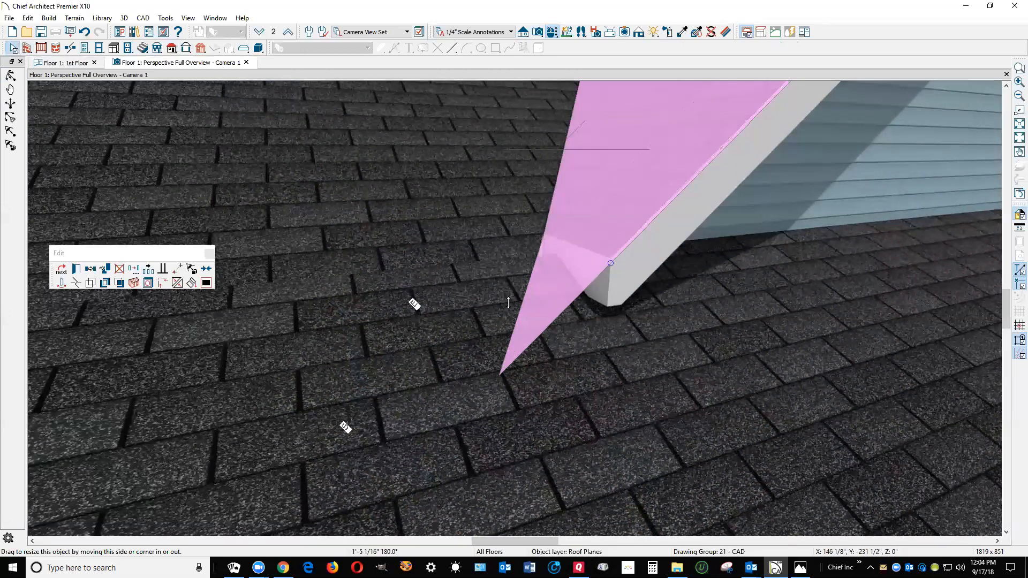
pyautogui.moveTo(489, 283); pyautogui.dragTo(488, 282)
pyautogui.press('Escape')
# Check the finished front gable in the overview and save the plan
pyautogui.scroll(-9, 397, 236)
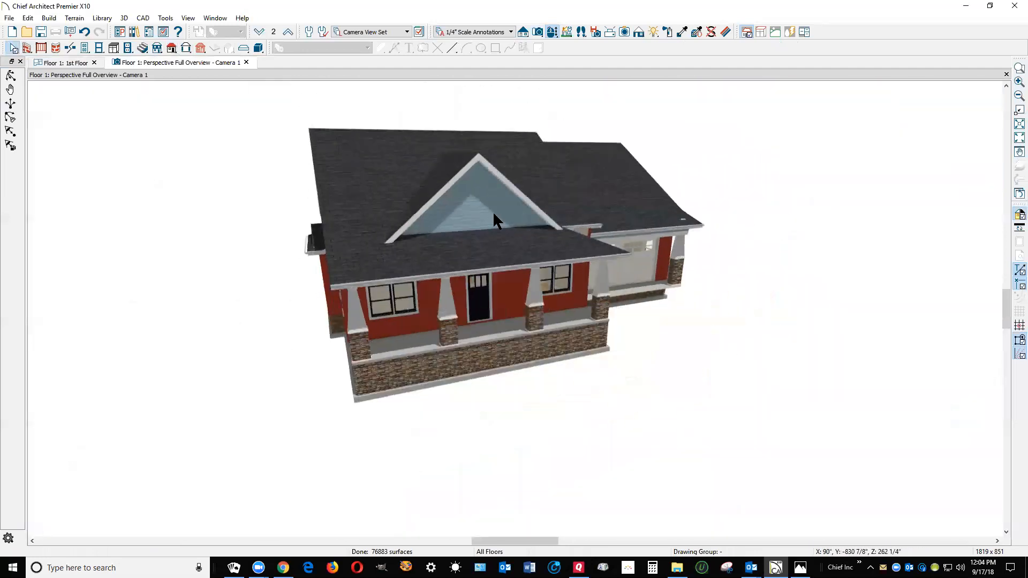
pyautogui.scroll(5, 493, 211)
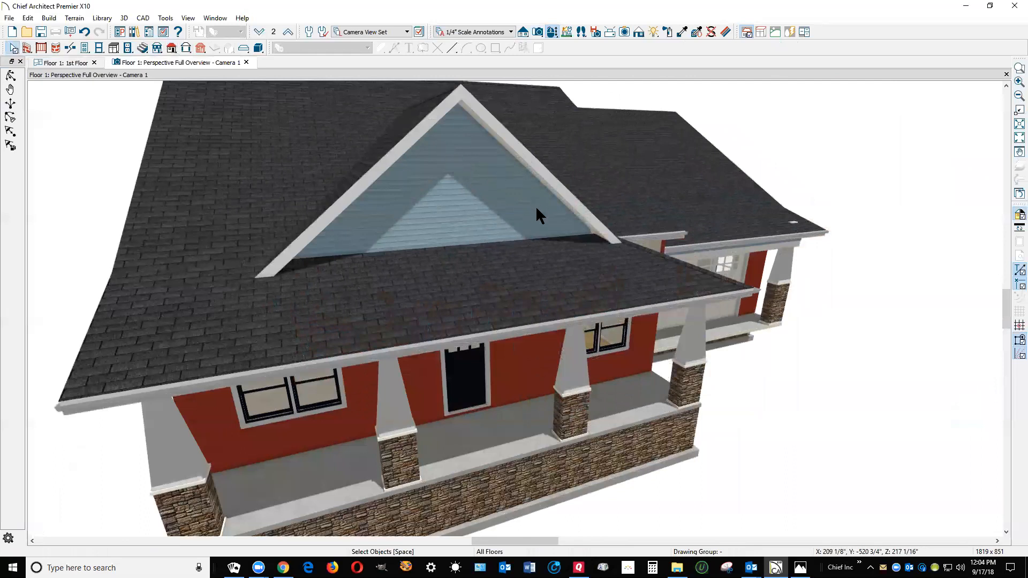
pyautogui.click(9, 19)
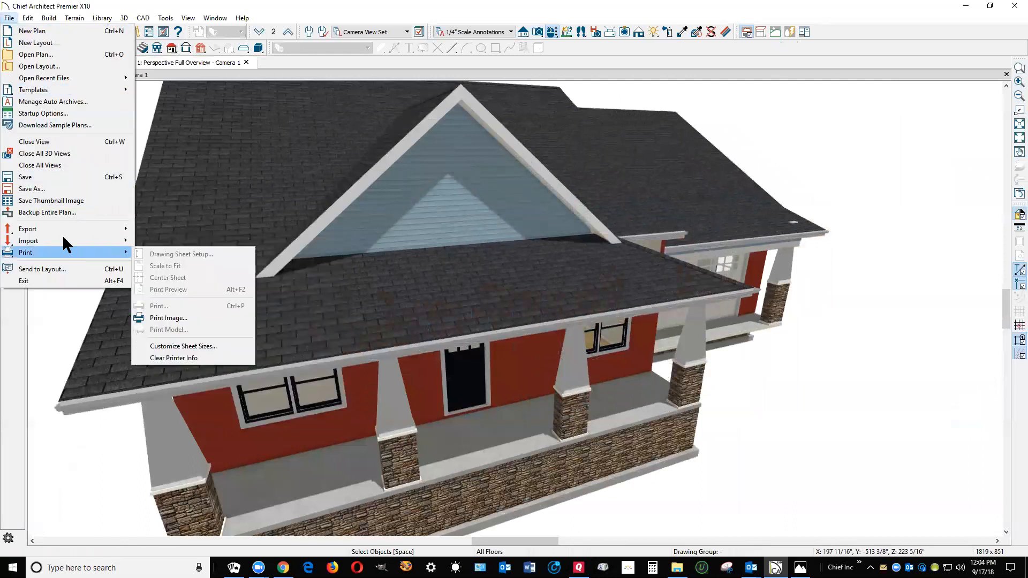
pyautogui.click(58, 177)
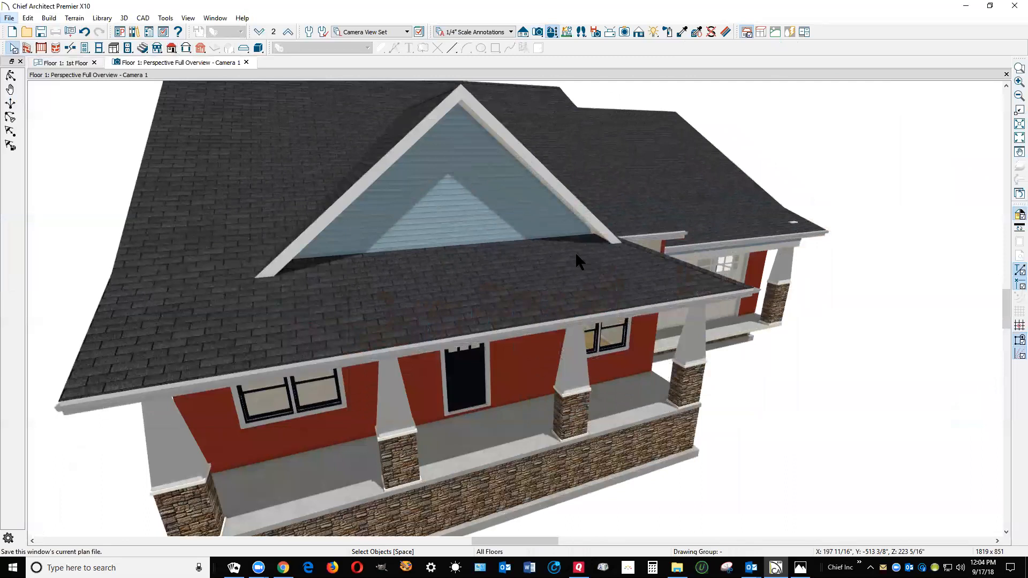